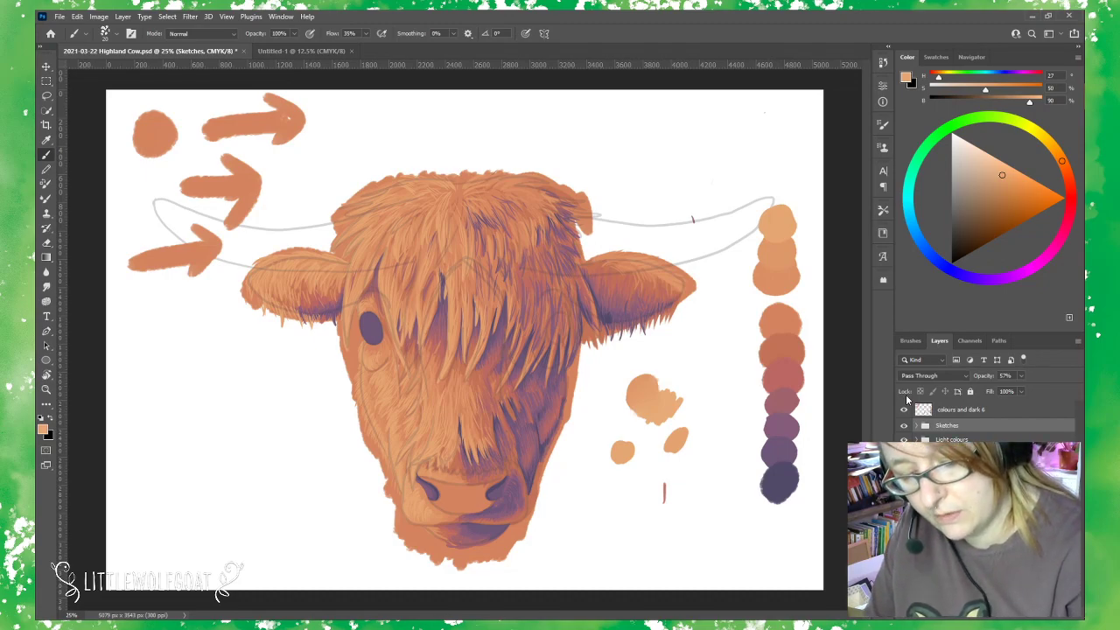
Hide the colour and dark 6 layers, then add a new layer named 'sketch v2'.
left_click_drag(903, 439, 904, 490)
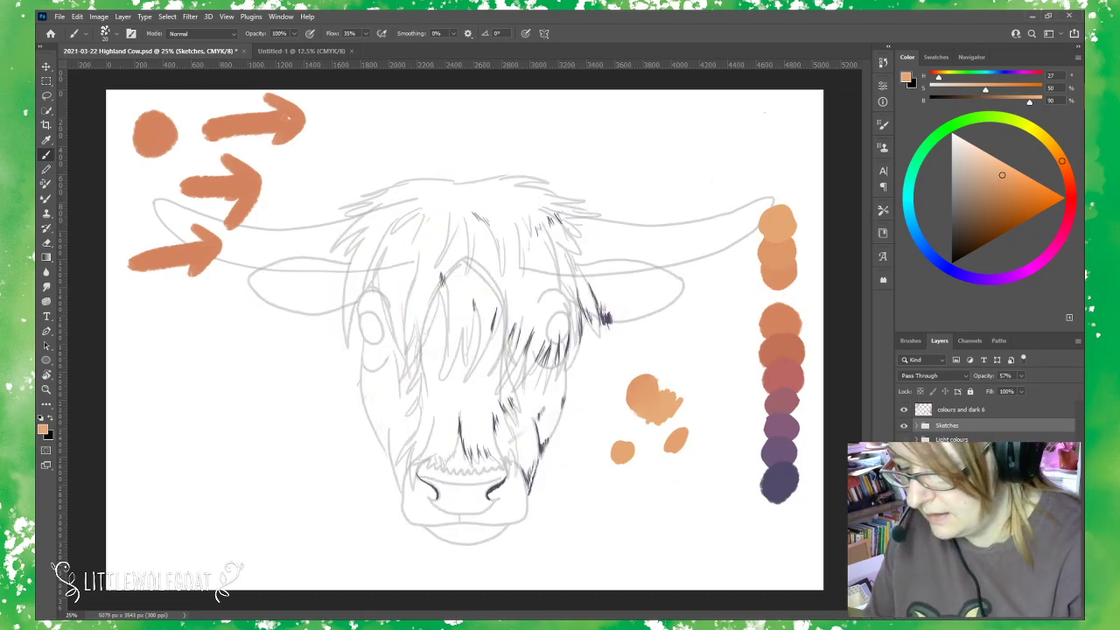
left_click(904, 409)
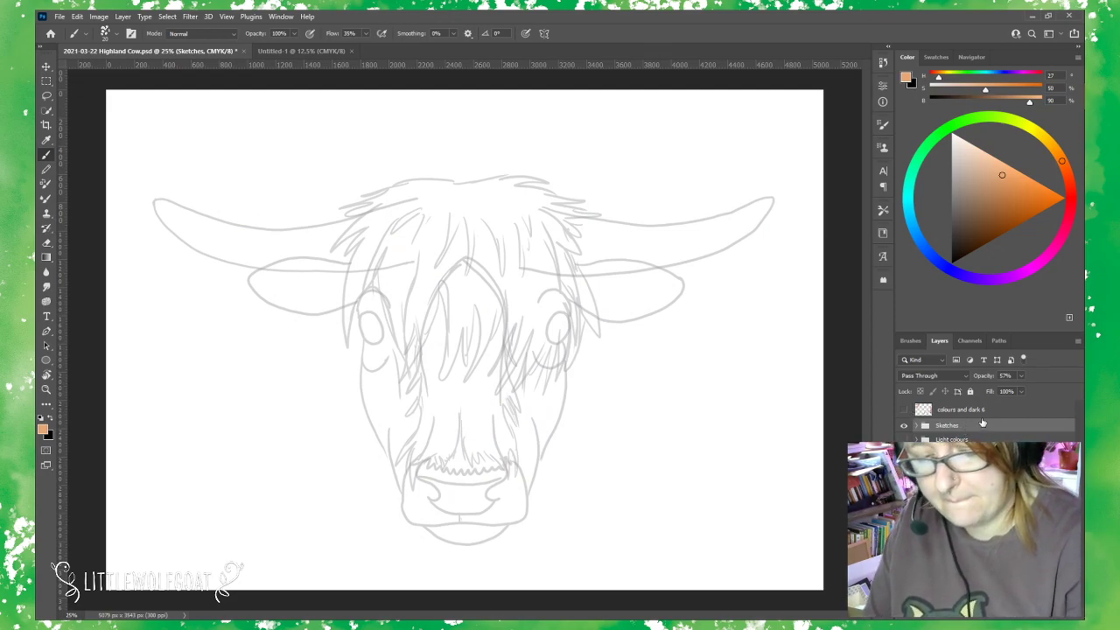
left_click(122, 17)
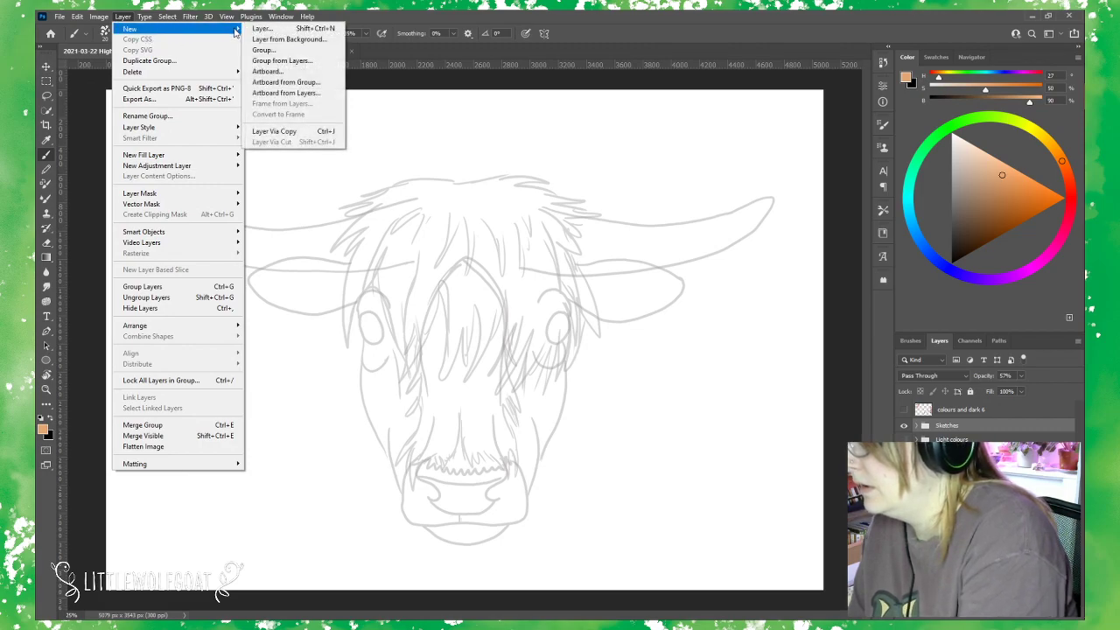
left_click(263, 28)
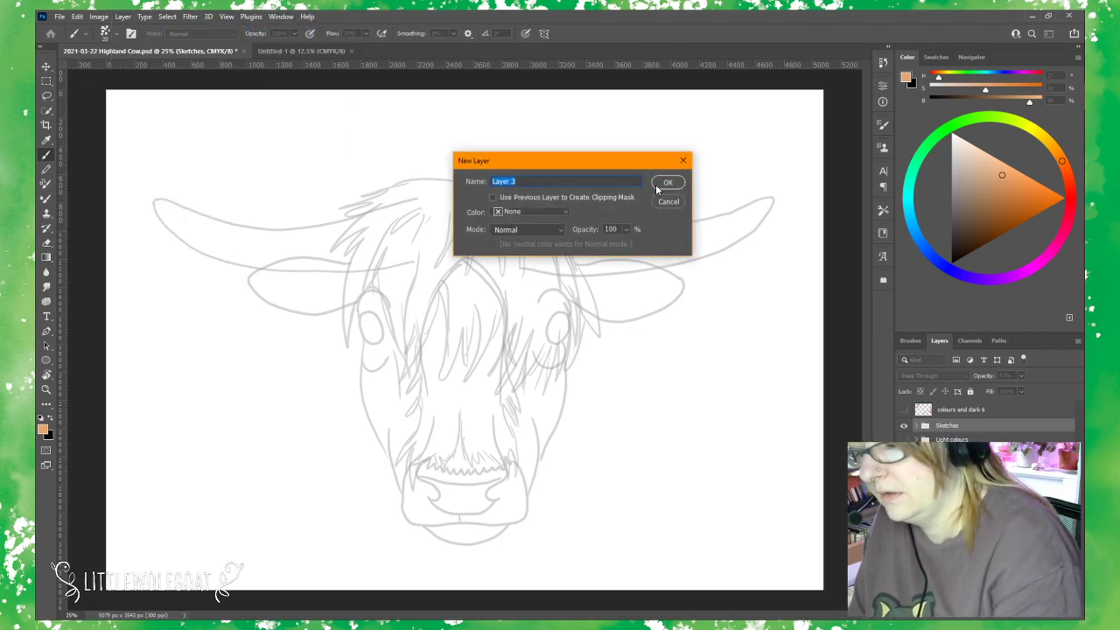
left_click(658, 188)
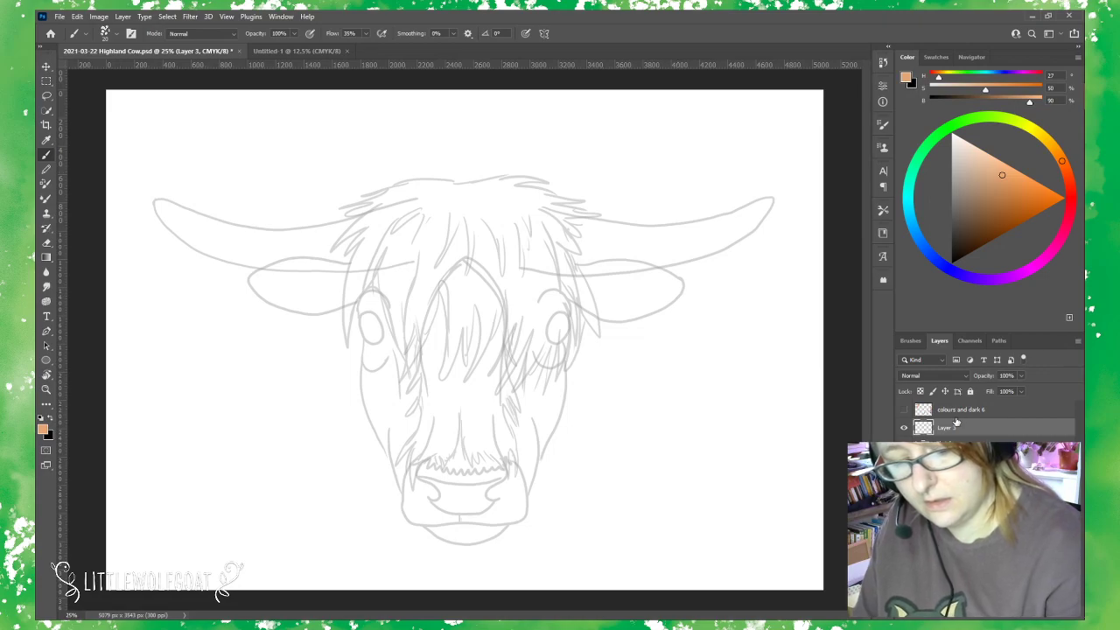
double_click(958, 426)
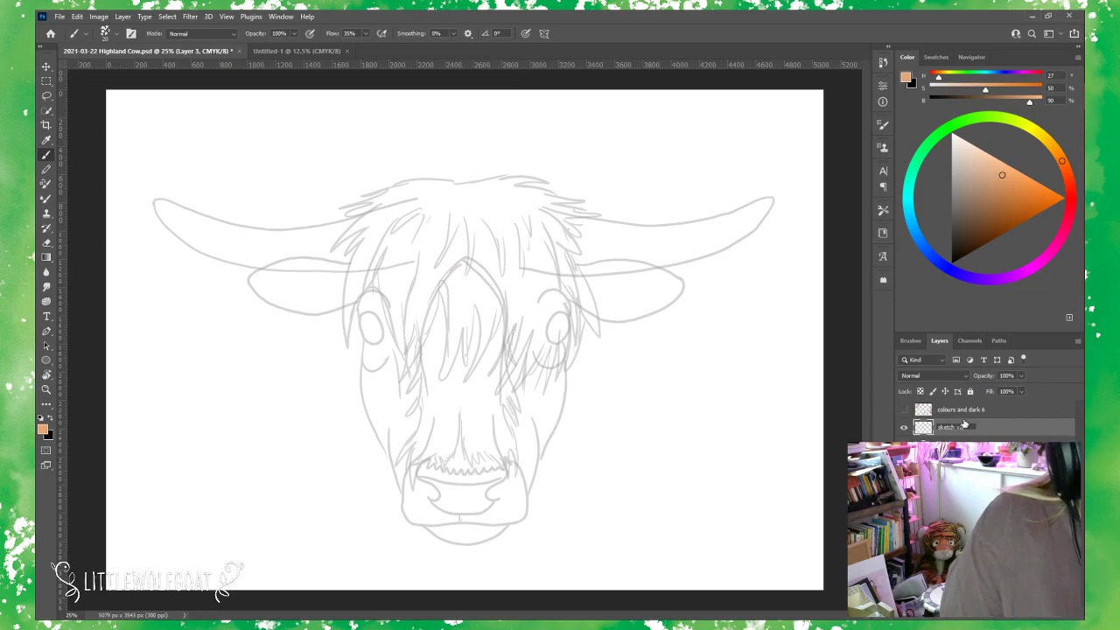
key("Return")
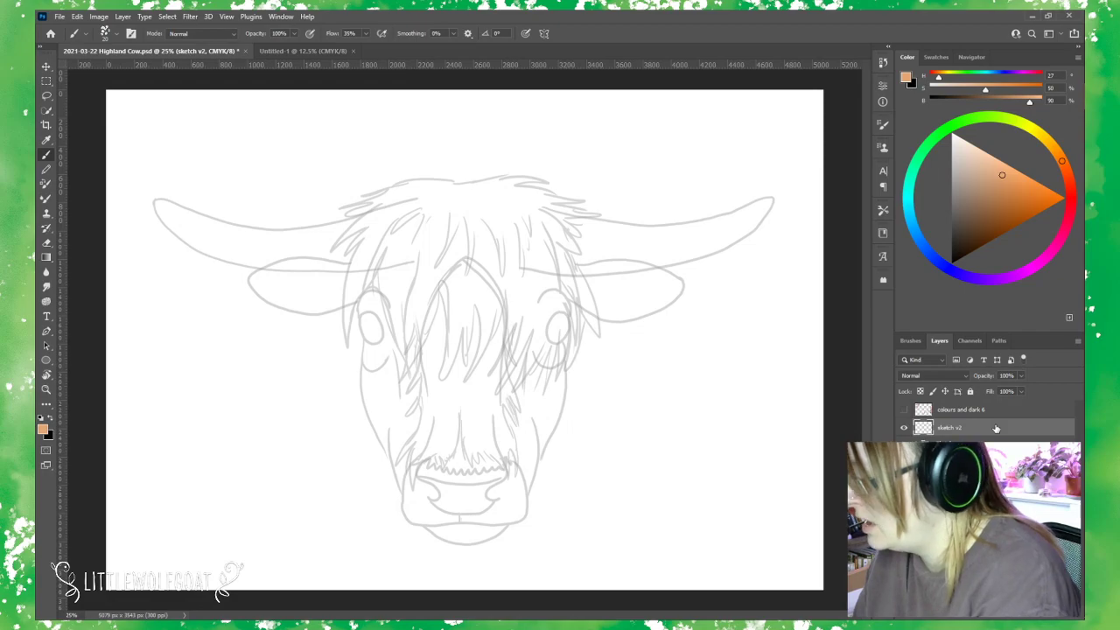
Select the KYLE Ultimate Pencil Hard brush from Dry Media Brushes at 18 px.
left_click(86, 35)
left_click(115, 35)
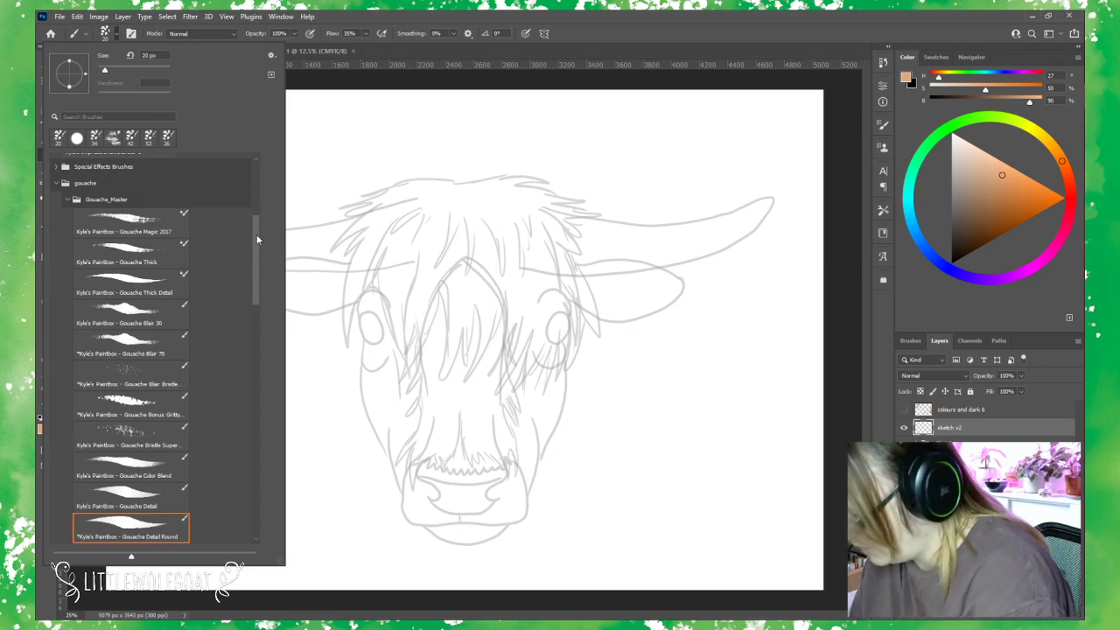
left_click_drag(257, 233, 255, 163)
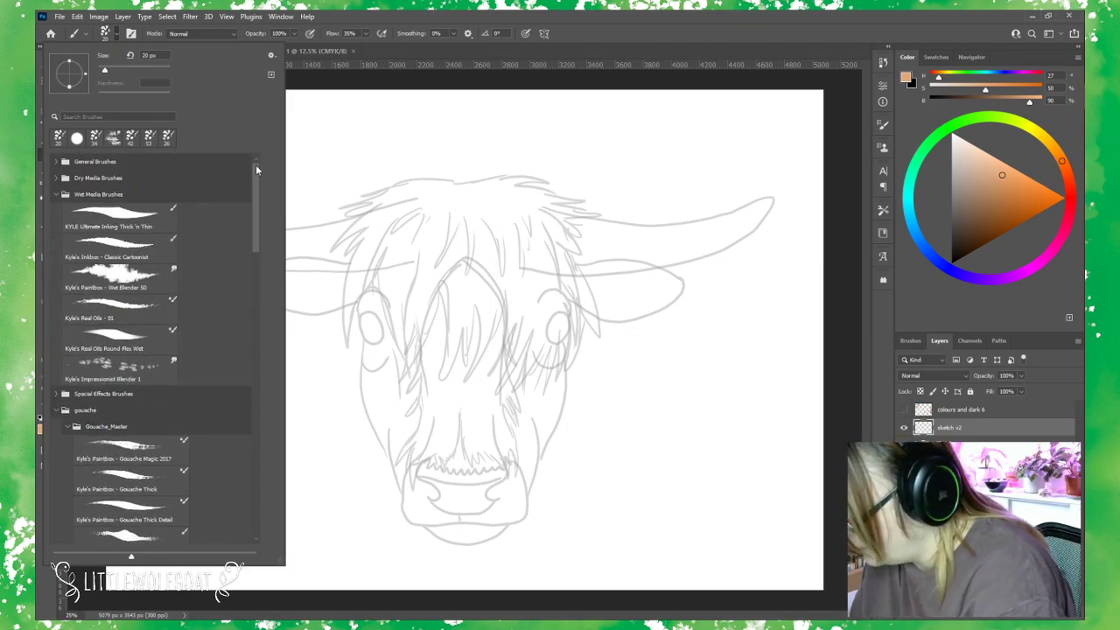
left_click(55, 178)
left_click(131, 202)
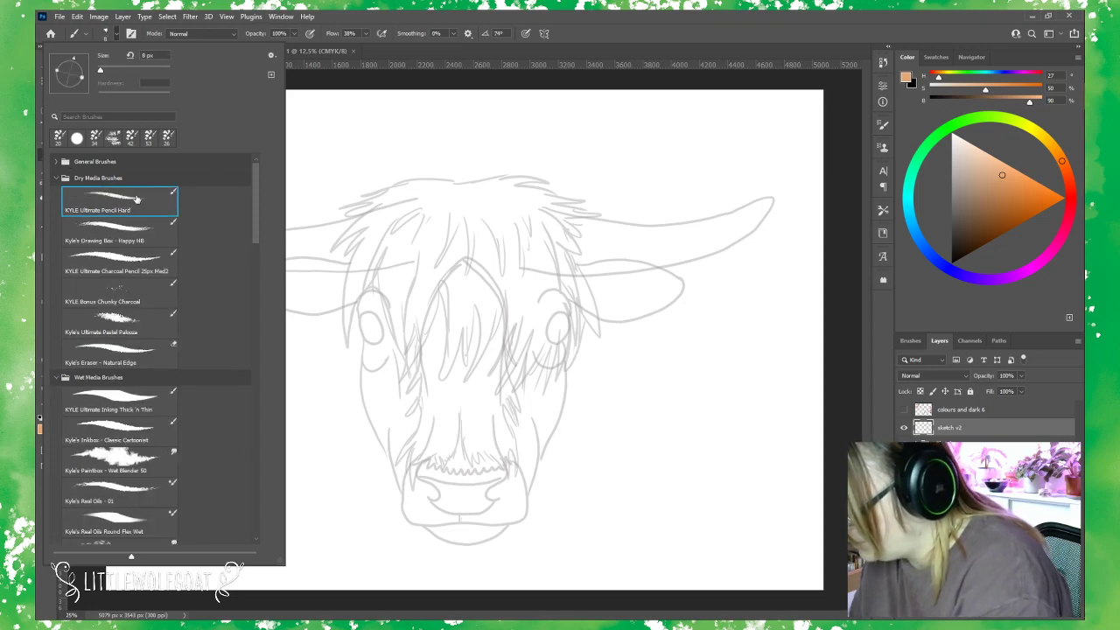
left_click(344, 80)
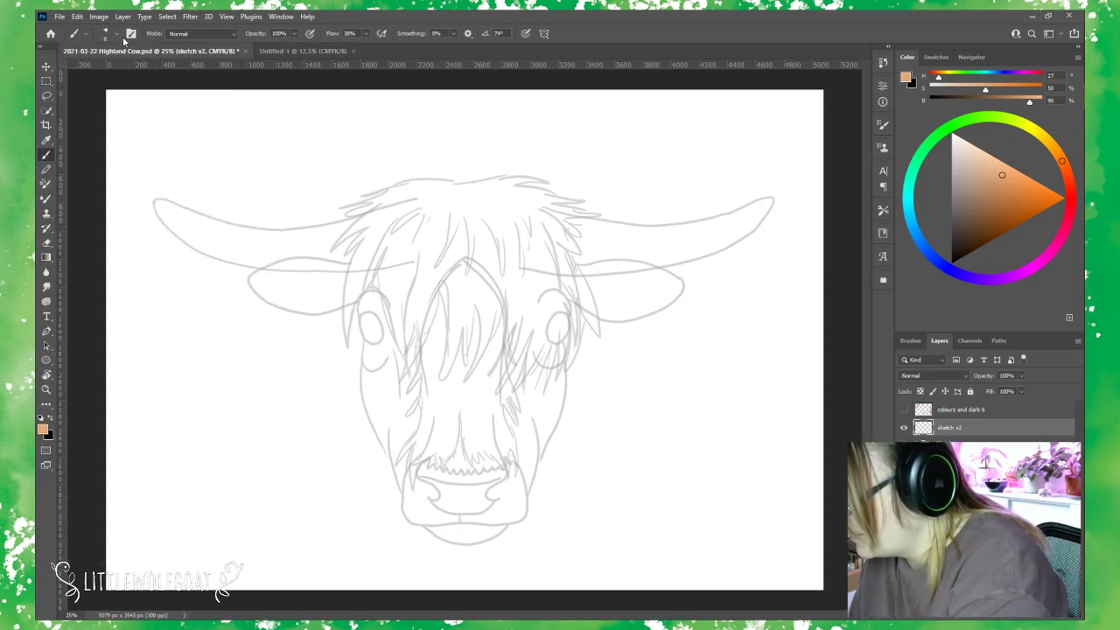
left_click(120, 40)
left_click(105, 70)
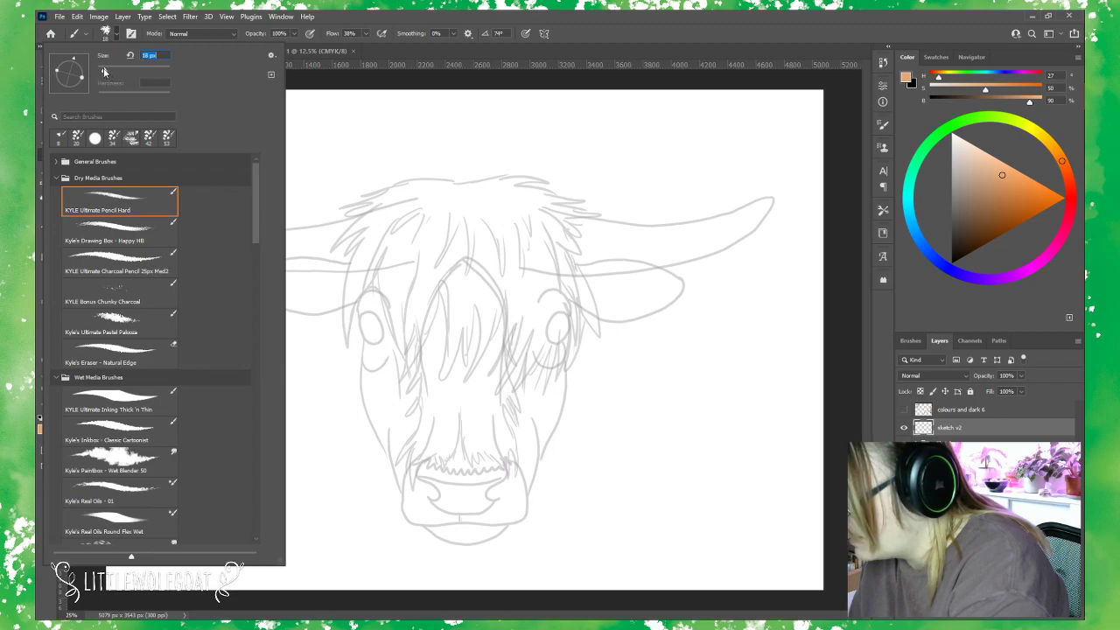
left_click(328, 75)
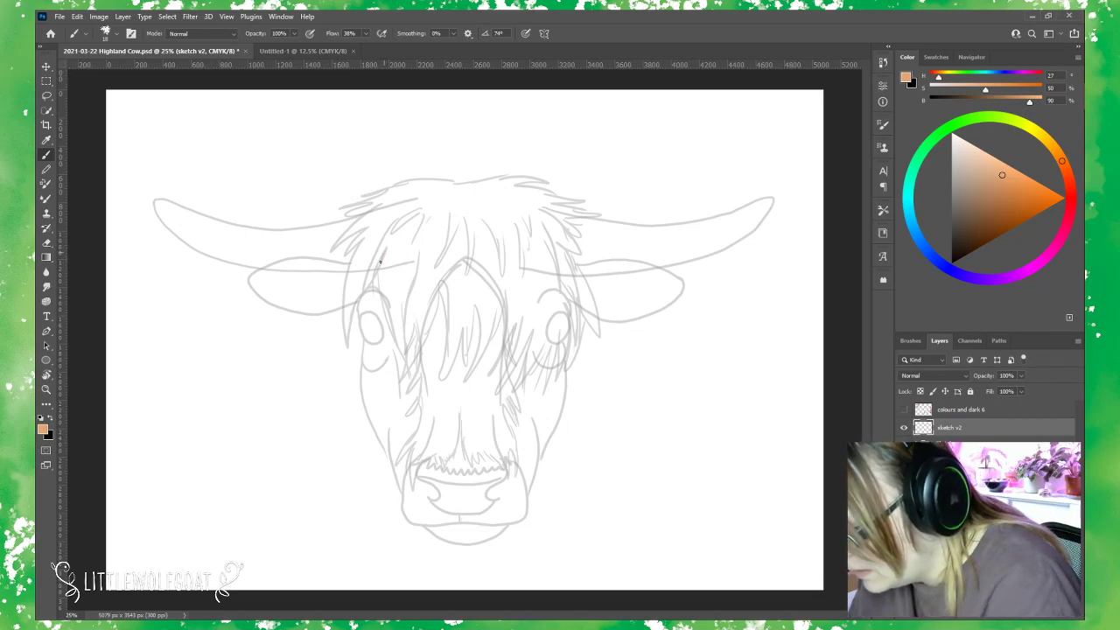
Undo the orange test stroke near the left ear and reset the painting colour to black.
left_click_drag(369, 285, 363, 293)
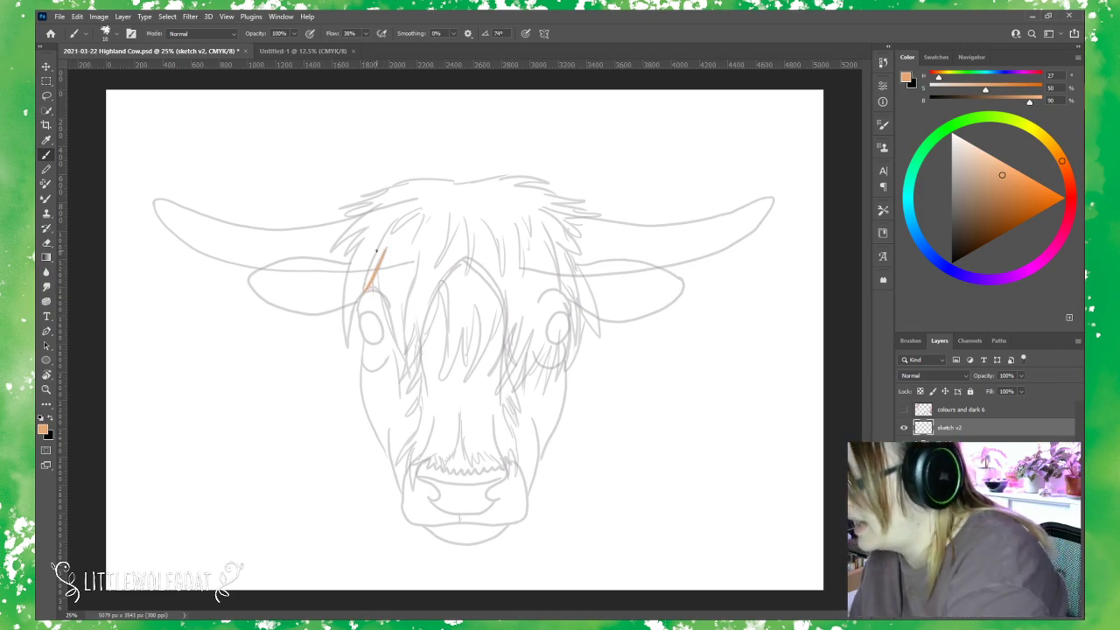
left_click(86, 19)
left_click(98, 16)
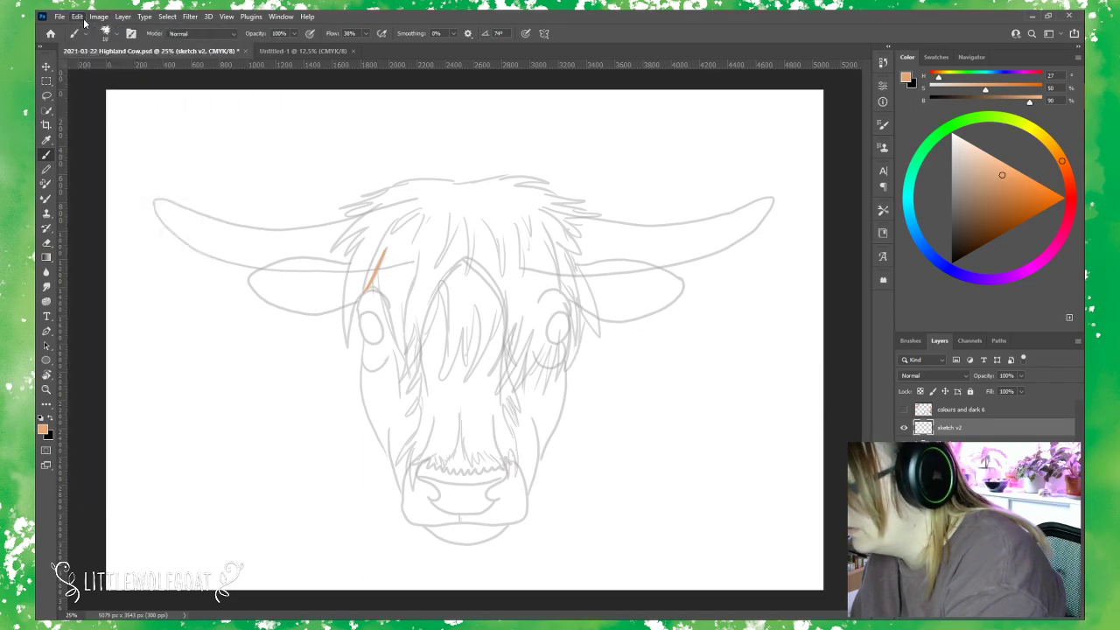
left_click(77, 15)
left_click(87, 28)
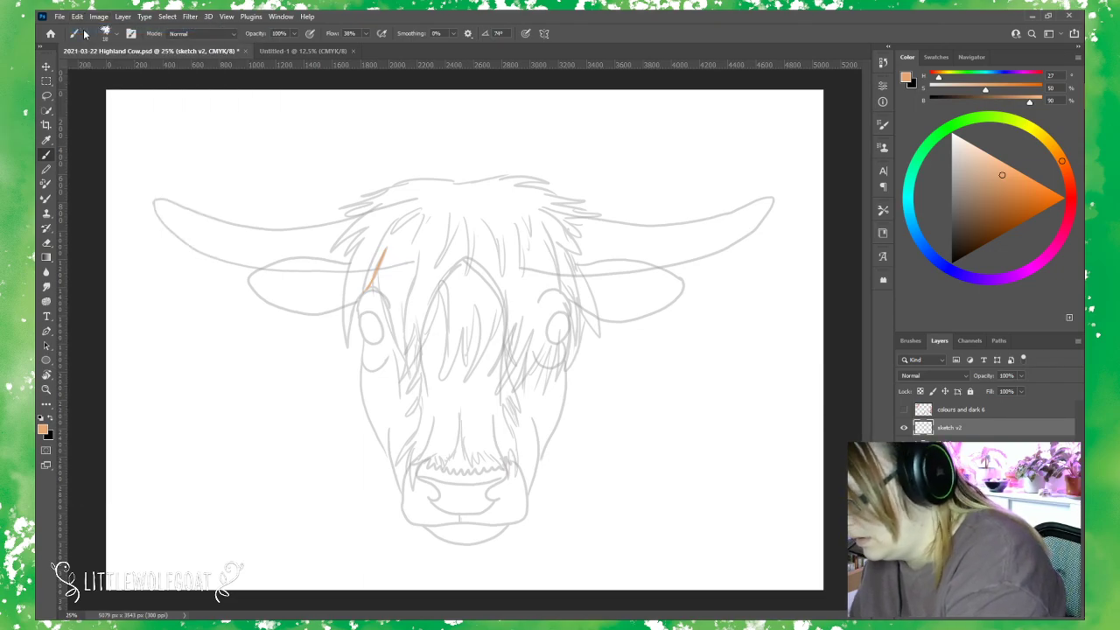
left_click(77, 15)
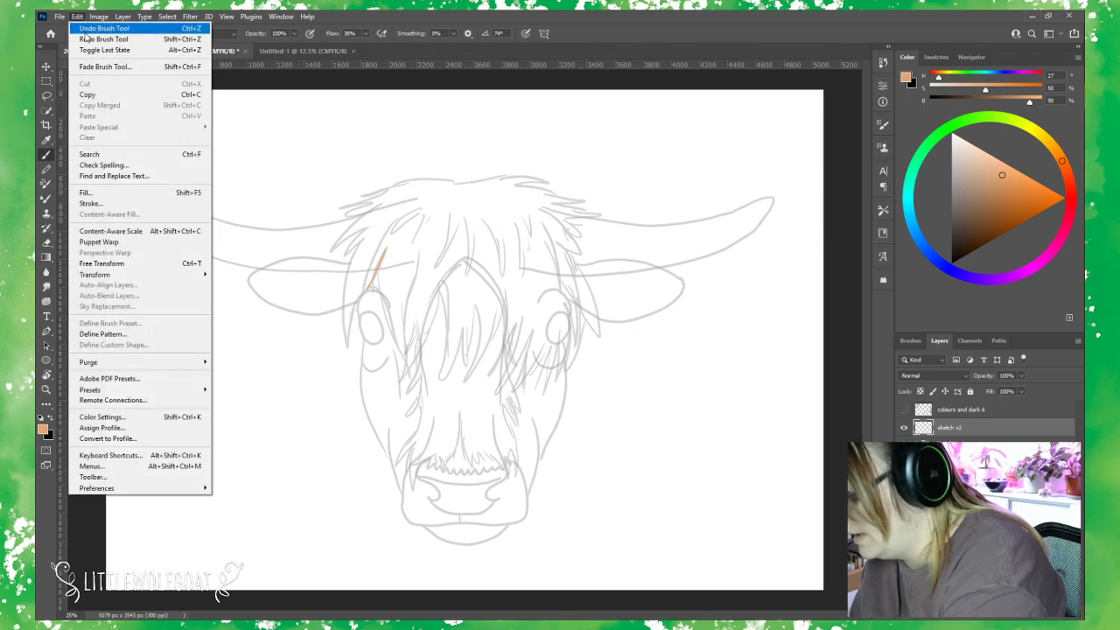
left_click(87, 38)
left_click(77, 16)
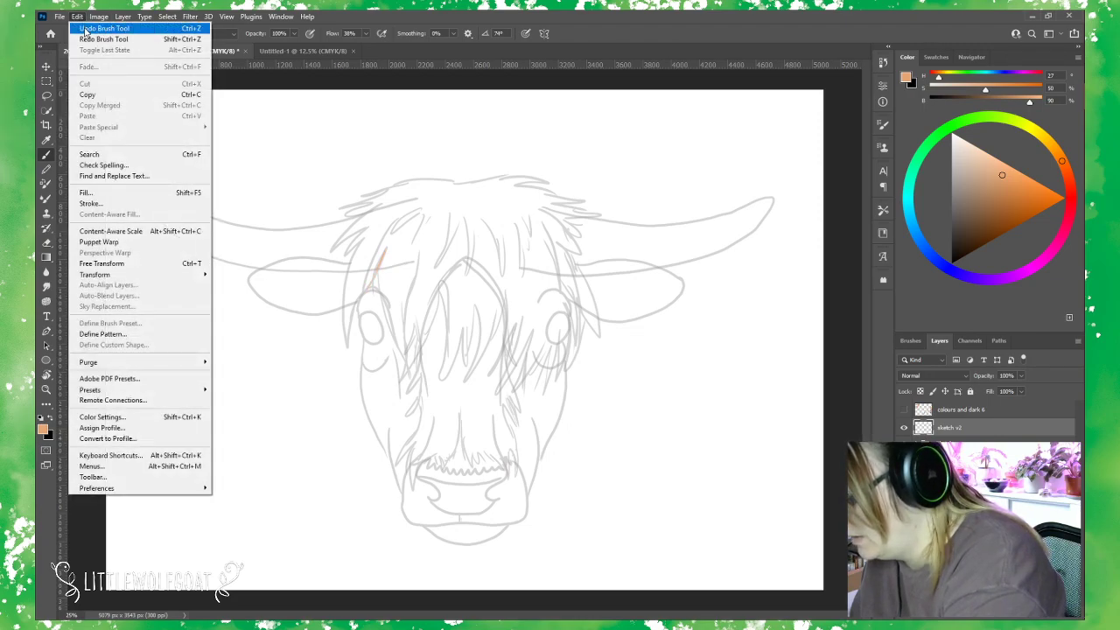
left_click(87, 39)
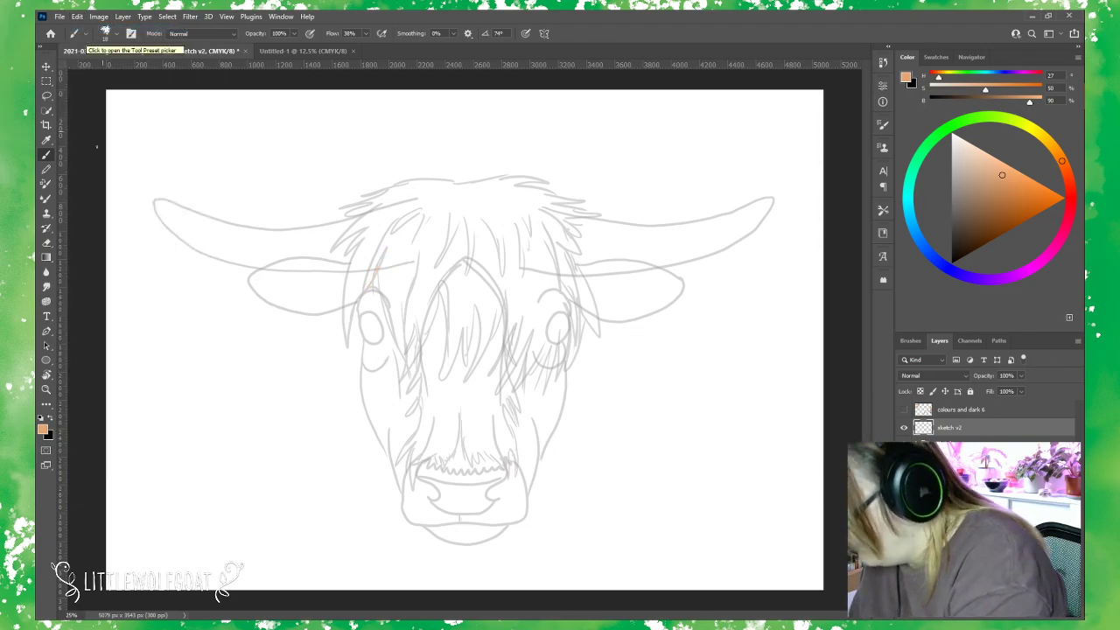
left_click(41, 418)
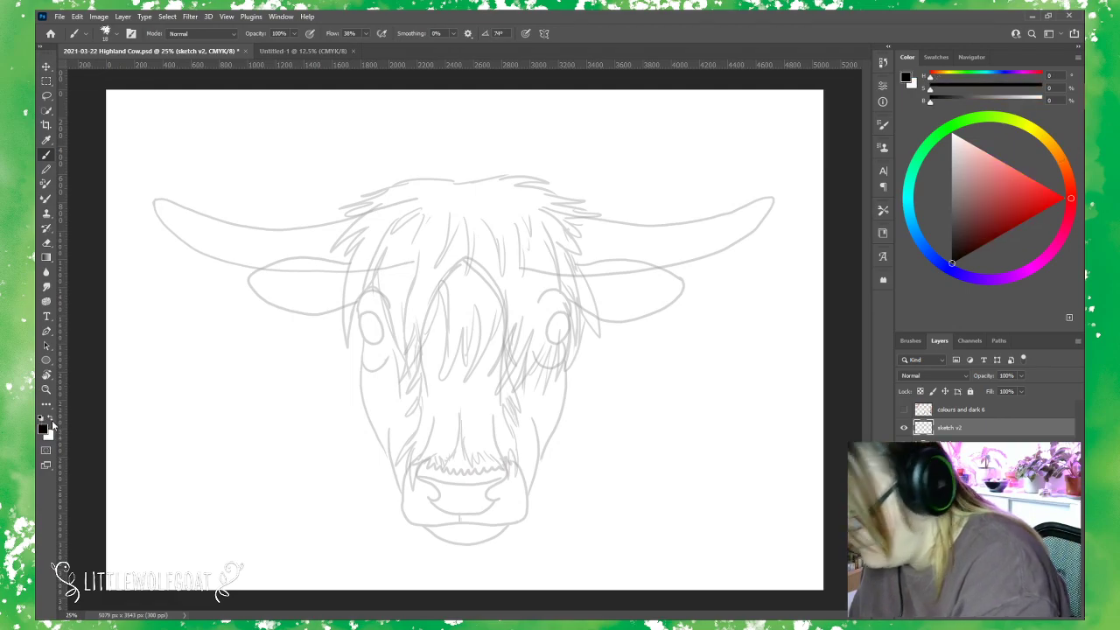
Ink dark lines beside the forelock, over and around the left eye, and under both eyes.
left_click_drag(385, 246, 365, 291)
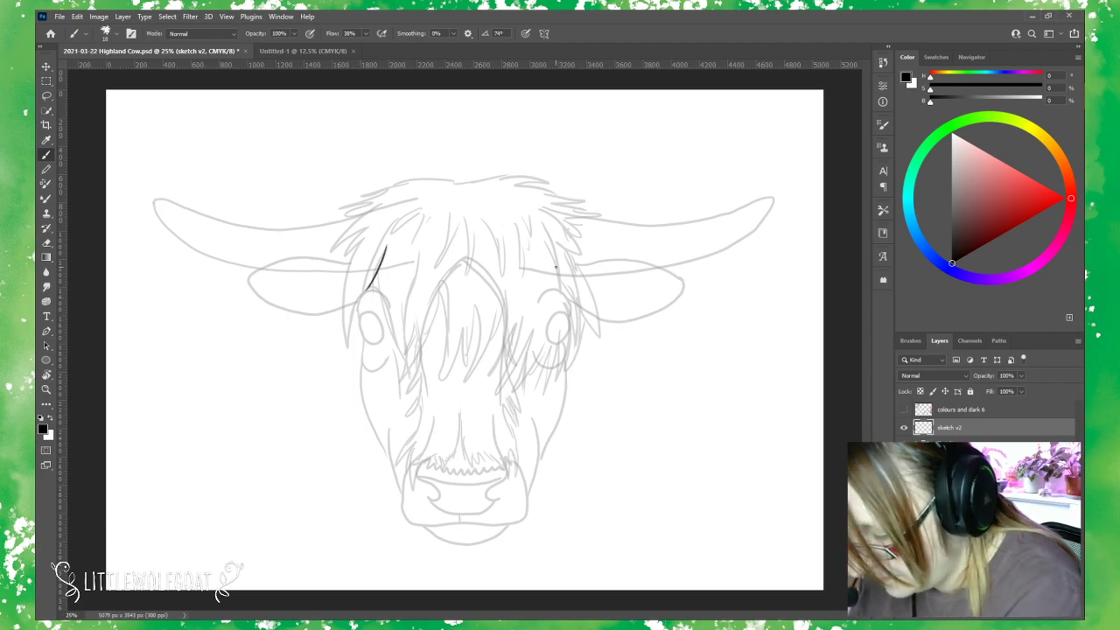
mouse_move(549, 252)
left_mouse_down()
mouse_move(565, 292)
mouse_move(558, 285)
left_mouse_up()
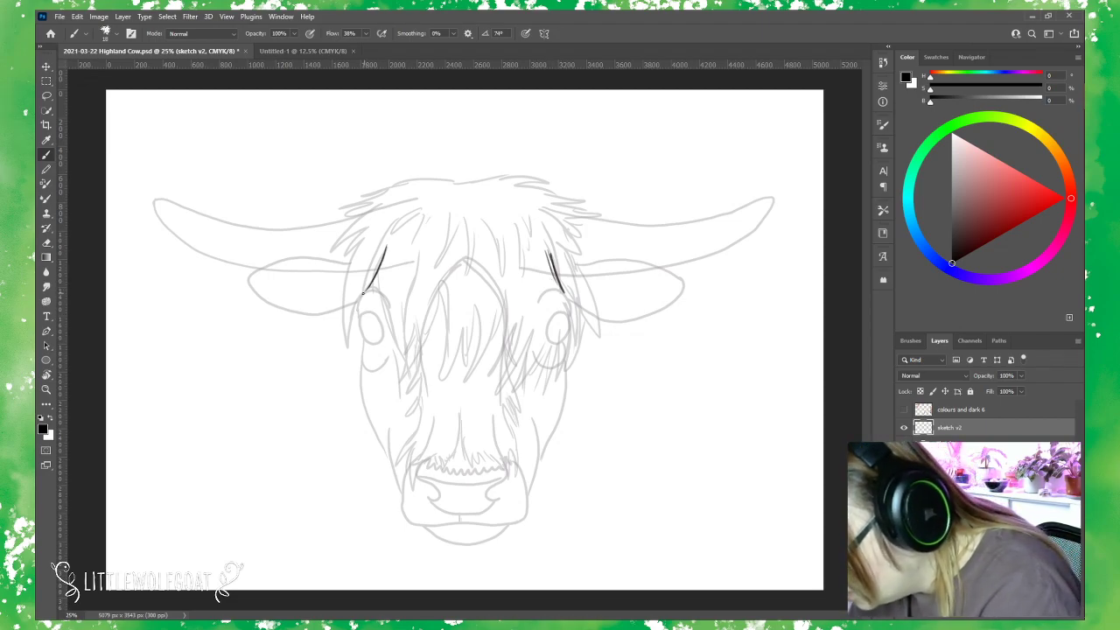
mouse_move(363, 293)
left_mouse_down()
mouse_move(358, 315)
mouse_move(361, 294)
mouse_move(380, 287)
mouse_move(386, 297)
mouse_move(356, 308)
mouse_move(366, 367)
mouse_move(392, 348)
left_mouse_up()
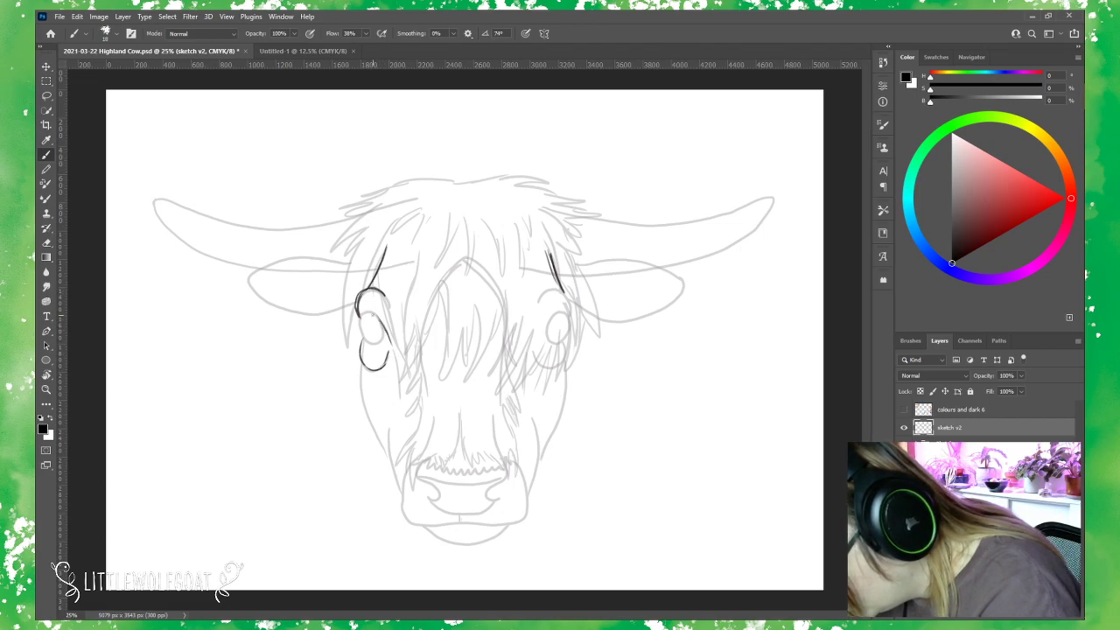
mouse_move(380, 311)
left_mouse_down()
mouse_move(357, 328)
mouse_move(366, 342)
mouse_move(380, 338)
mouse_move(382, 320)
mouse_move(348, 327)
left_mouse_up()
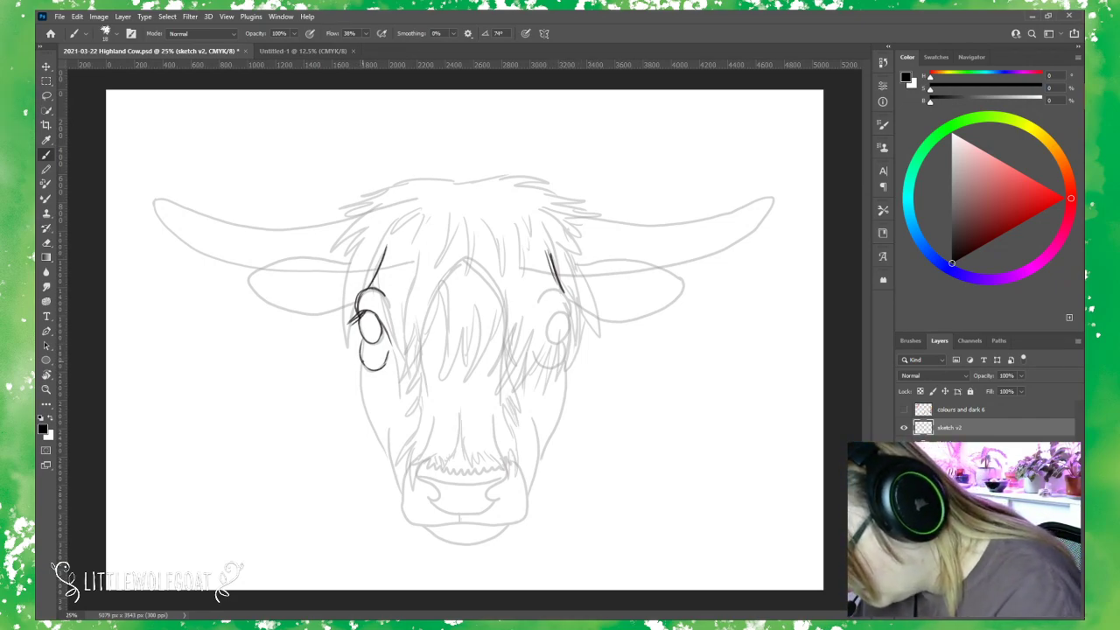
mouse_move(362, 360)
left_mouse_down()
mouse_move(364, 411)
mouse_move(391, 466)
left_mouse_up()
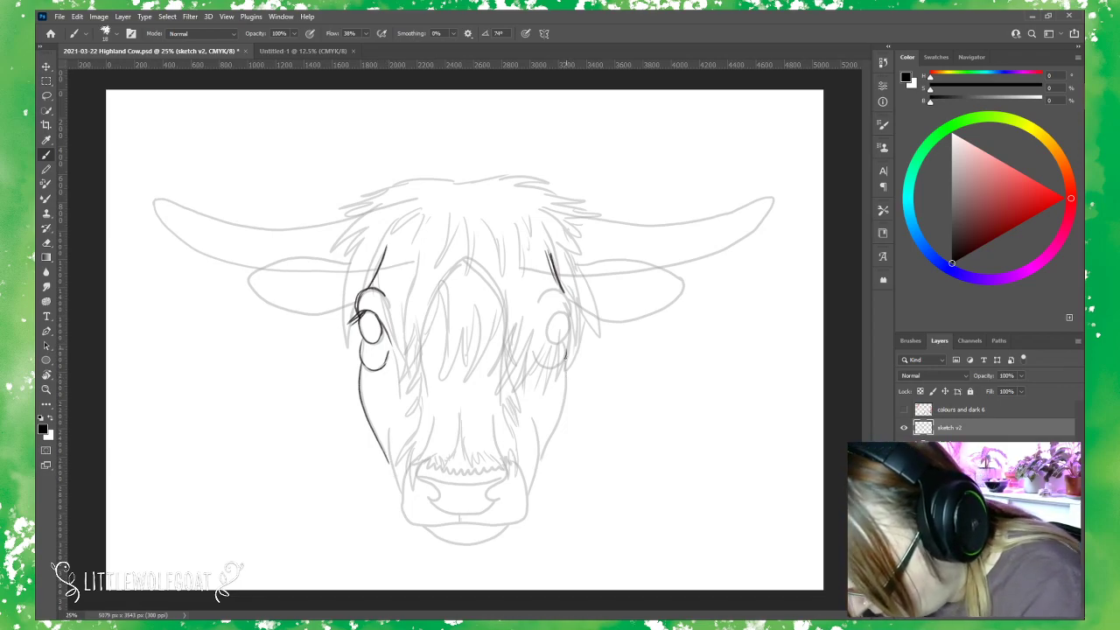
mouse_move(566, 357)
left_mouse_down()
mouse_move(567, 394)
mouse_move(538, 470)
left_mouse_up()
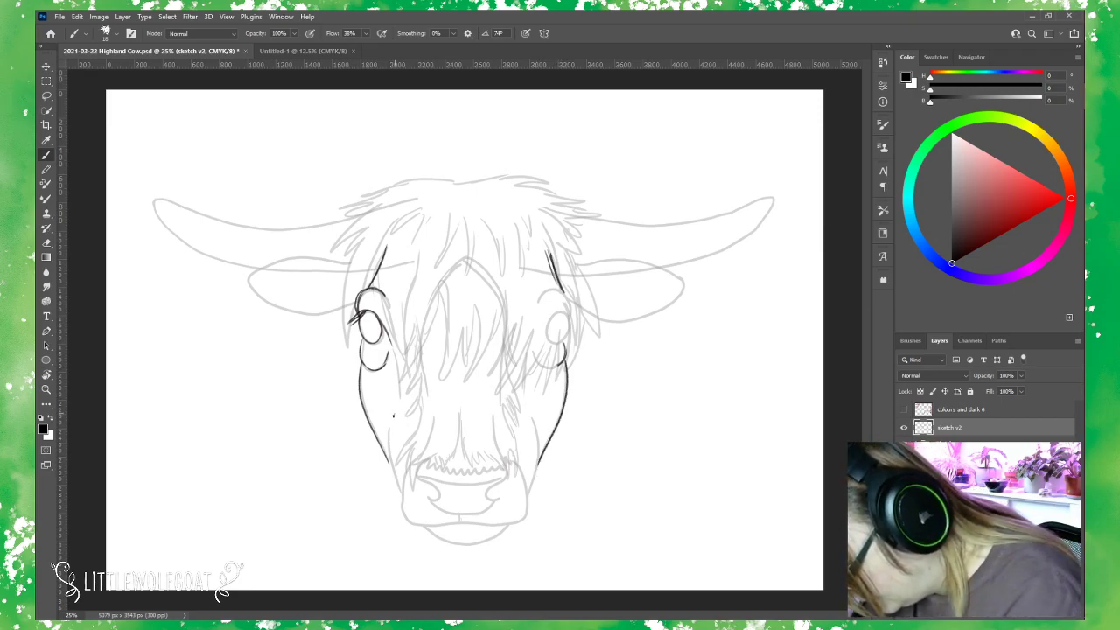
Outline both cheeks down toward the muzzle and draw the muzzle's top line.
left_click_drag(393, 415, 401, 502)
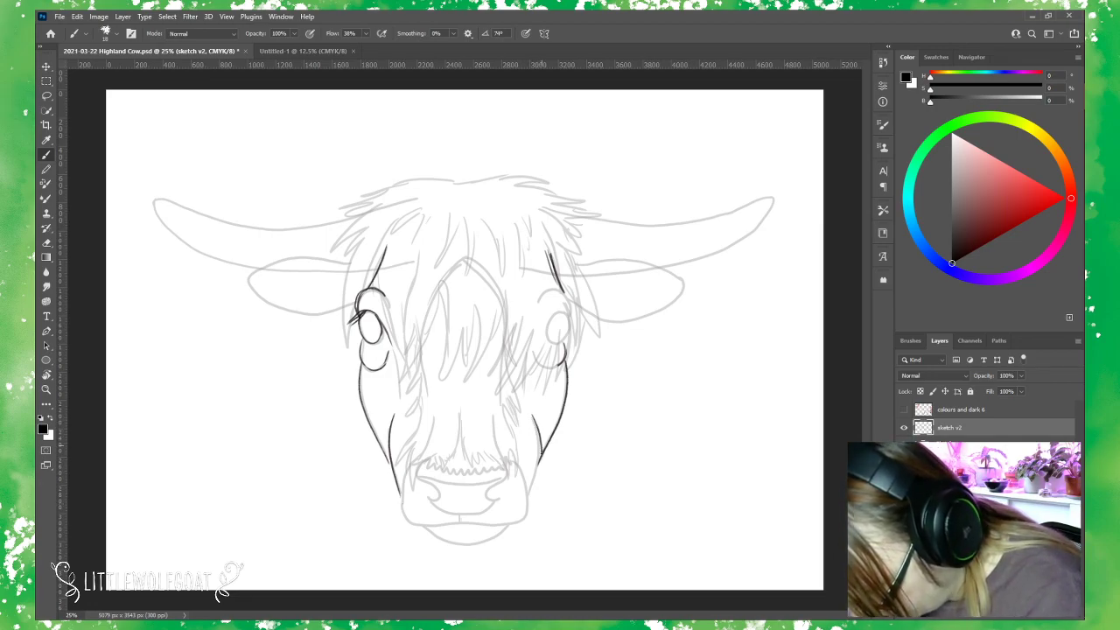
left_click_drag(541, 460, 529, 497)
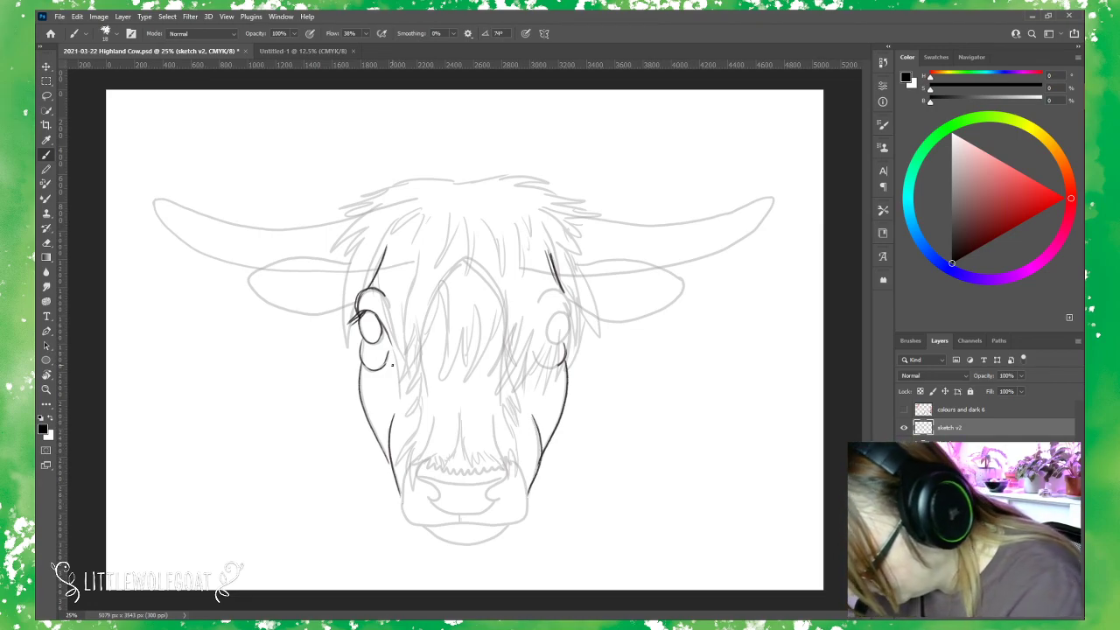
left_click_drag(395, 350, 398, 399)
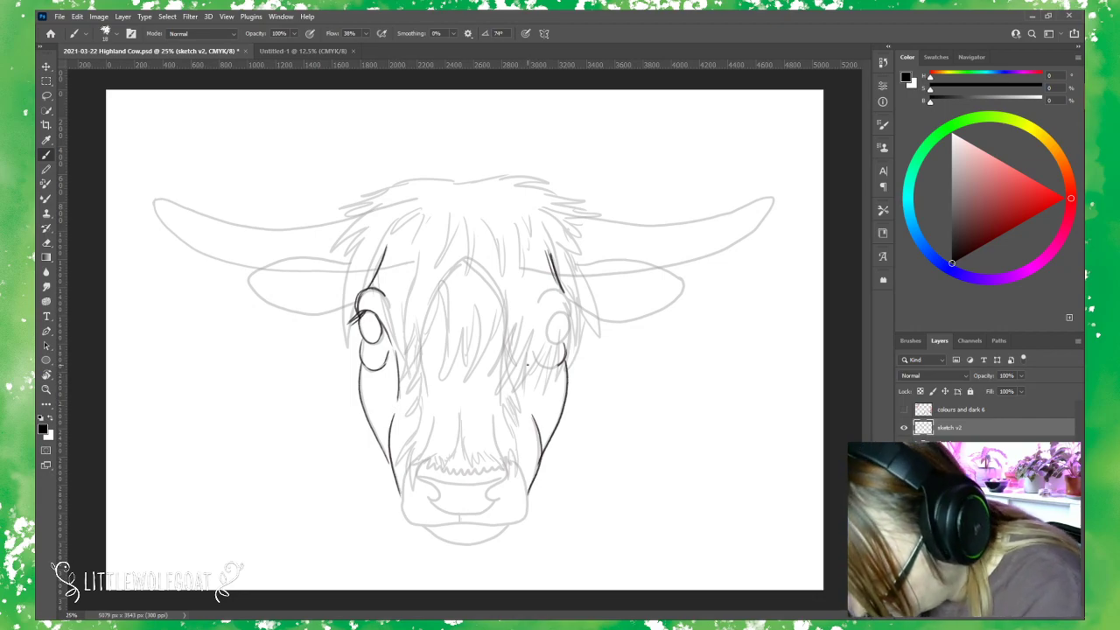
left_click_drag(525, 356, 528, 389)
left_click_drag(525, 340, 526, 381)
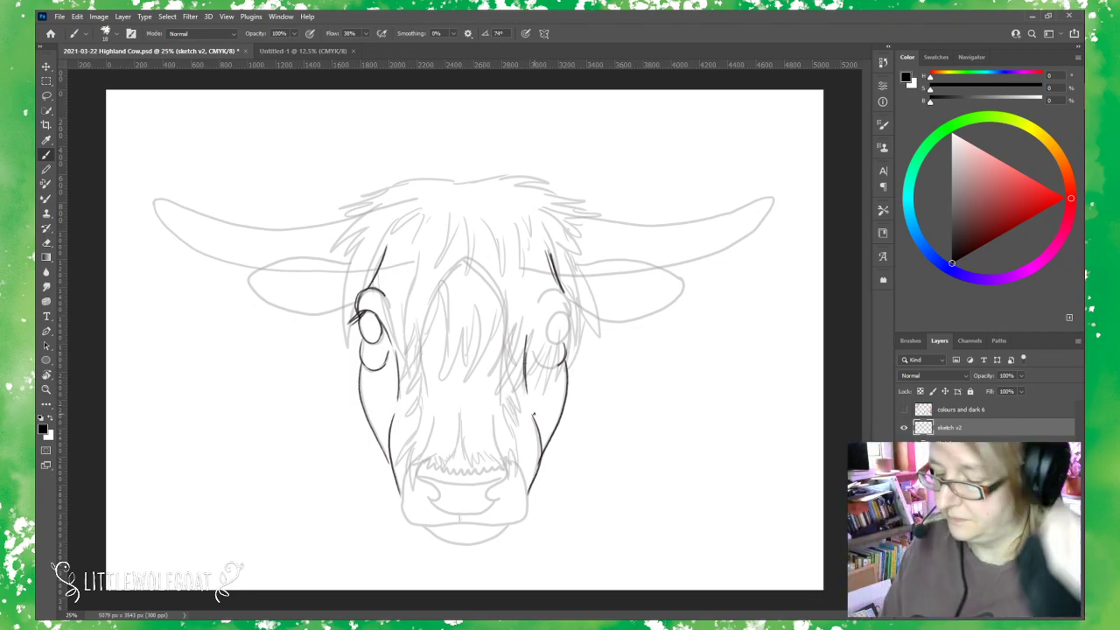
mouse_move(417, 467)
left_mouse_down()
mouse_move(471, 485)
mouse_move(508, 464)
left_mouse_up()
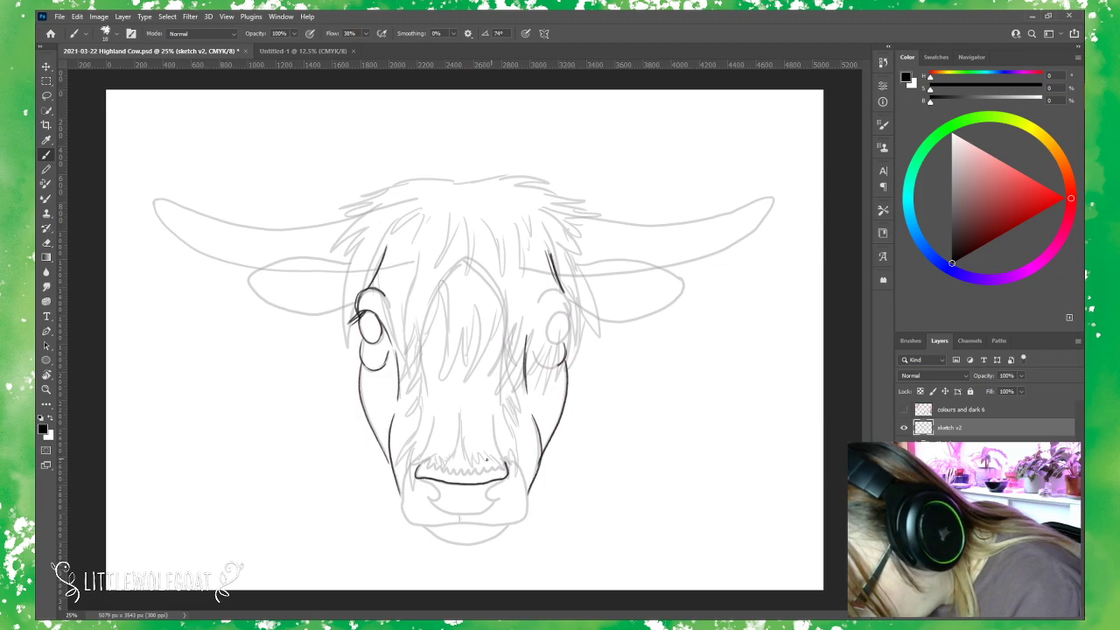
Ink the muzzle's lower-left end, left jaw, right muzzle side and the curve beneath the nose.
mouse_move(422, 480)
left_mouse_down()
mouse_move(458, 515)
mouse_move(496, 503)
mouse_move(499, 485)
mouse_move(493, 496)
left_mouse_up()
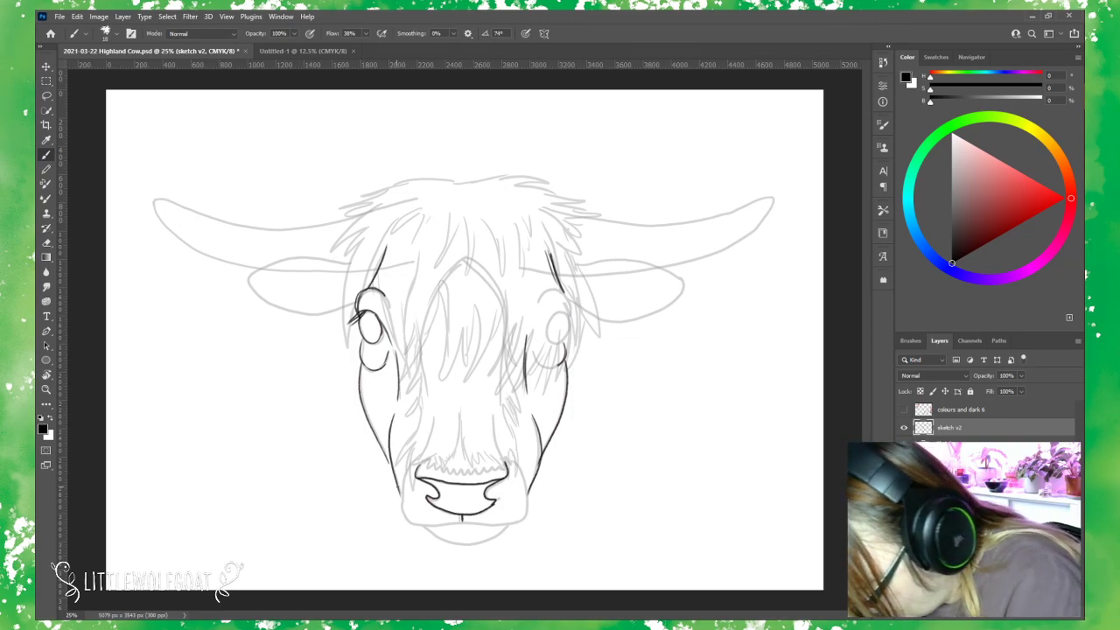
mouse_move(409, 468)
left_mouse_down()
mouse_move(417, 526)
mouse_move(505, 526)
left_mouse_up()
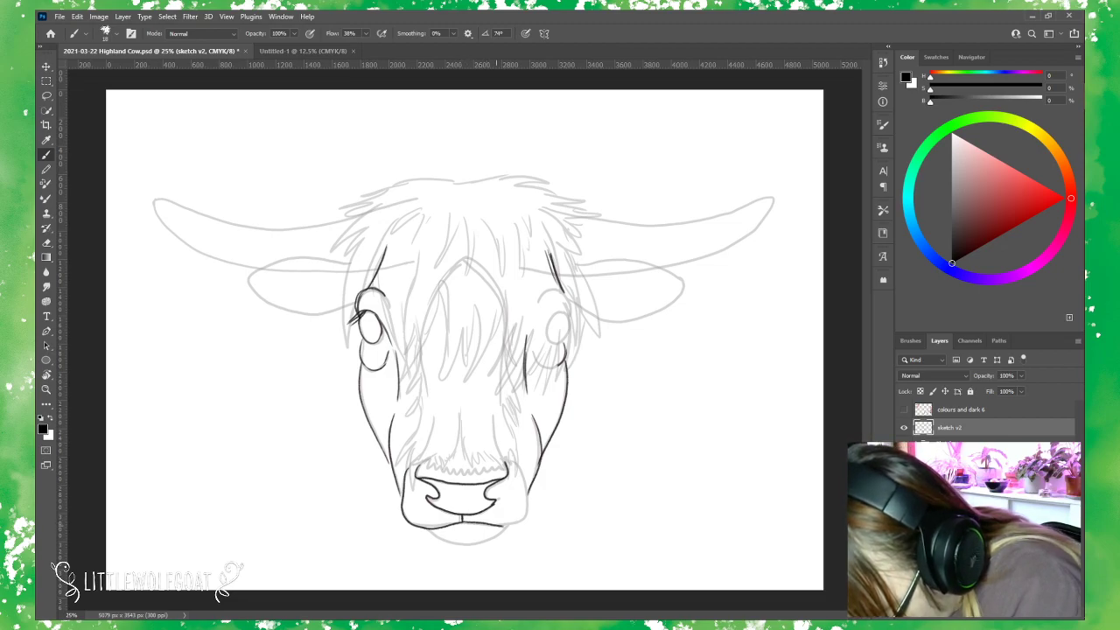
mouse_move(523, 476)
left_mouse_down()
mouse_move(526, 498)
mouse_move(505, 527)
left_mouse_up()
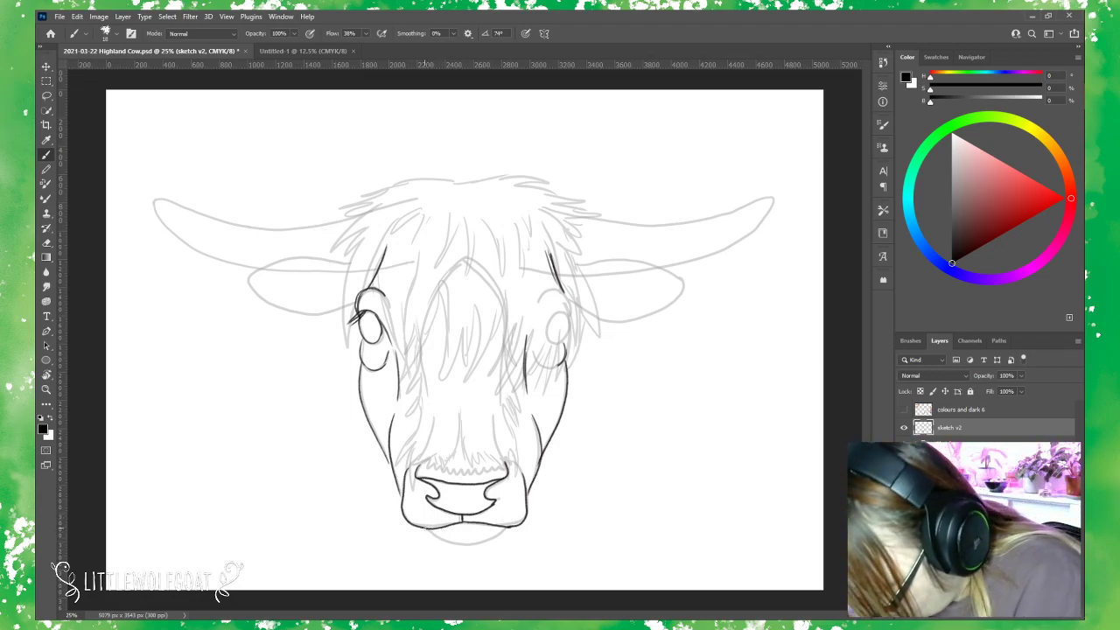
mouse_move(425, 528)
left_mouse_down()
mouse_move(463, 544)
mouse_move(505, 528)
left_mouse_up()
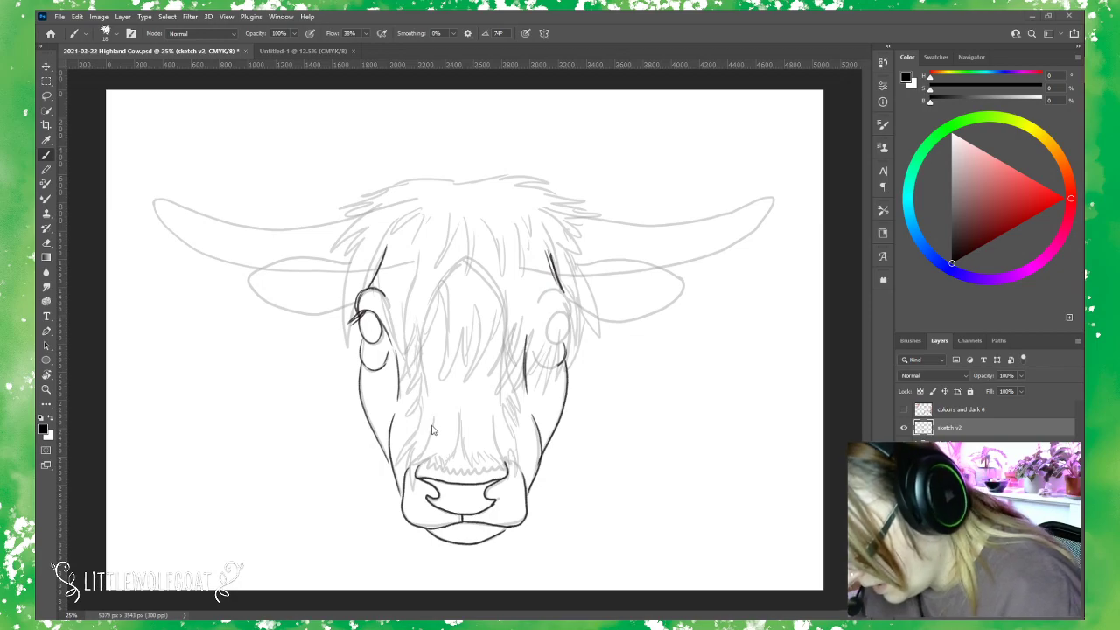
Paint two dark hair strokes along the cow's left cheek.
mouse_move(433, 420)
left_mouse_down()
mouse_move(427, 450)
mouse_move(399, 472)
mouse_move(440, 441)
mouse_move(502, 450)
mouse_move(518, 474)
mouse_move(489, 442)
left_mouse_up()
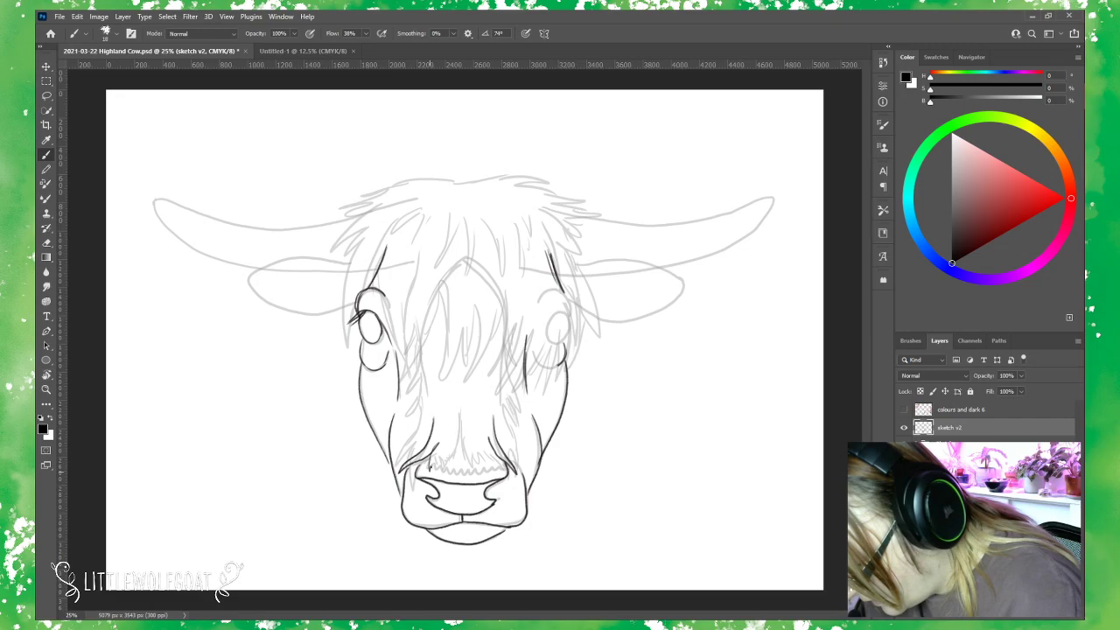
mouse_move(431, 468)
left_mouse_down()
mouse_move(443, 449)
mouse_move(462, 447)
mouse_move(460, 426)
mouse_move(481, 453)
mouse_move(490, 437)
left_mouse_up()
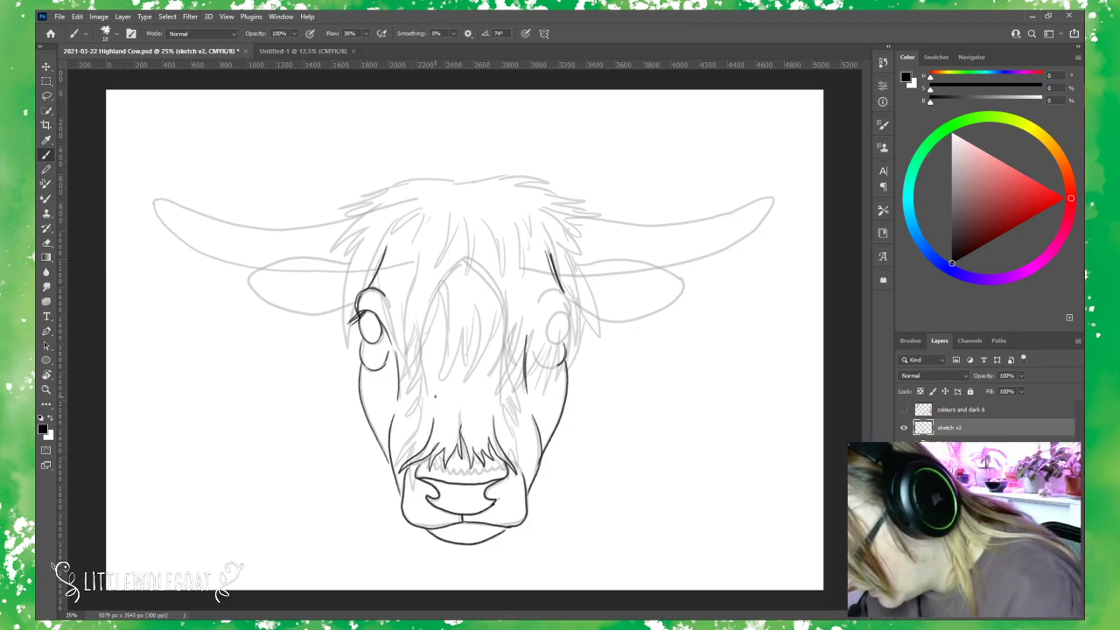
Add short dark hair strands through the central, left and right fringe.
mouse_move(435, 397)
left_mouse_down()
mouse_move(428, 423)
mouse_move(445, 425)
left_mouse_up()
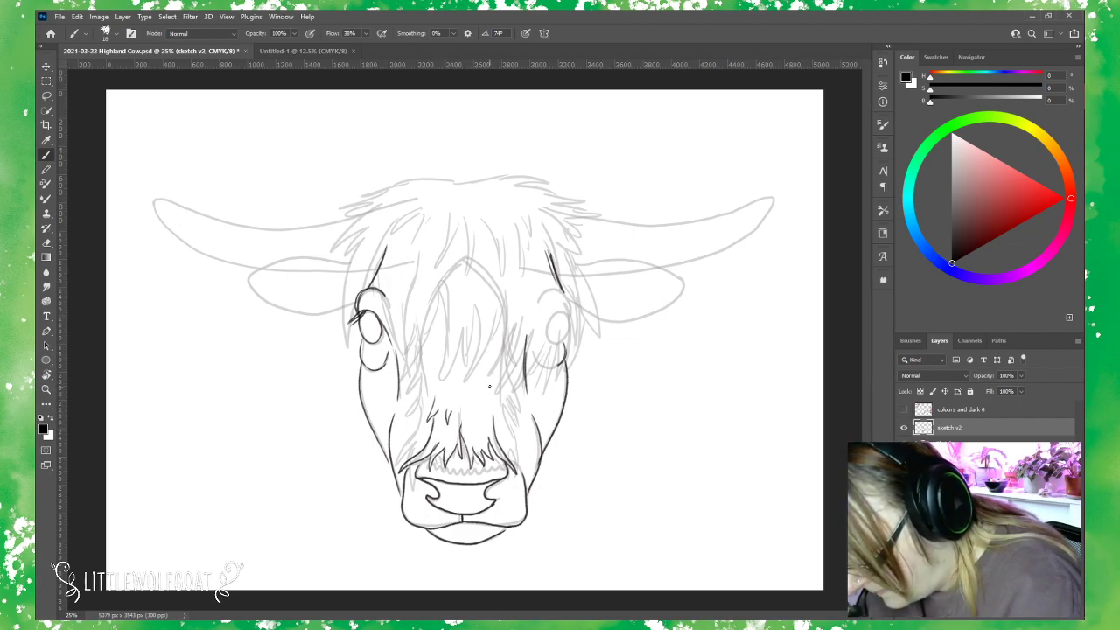
mouse_move(490, 385)
left_mouse_down()
mouse_move(495, 407)
mouse_move(486, 393)
mouse_move(470, 418)
mouse_move(458, 402)
left_mouse_up()
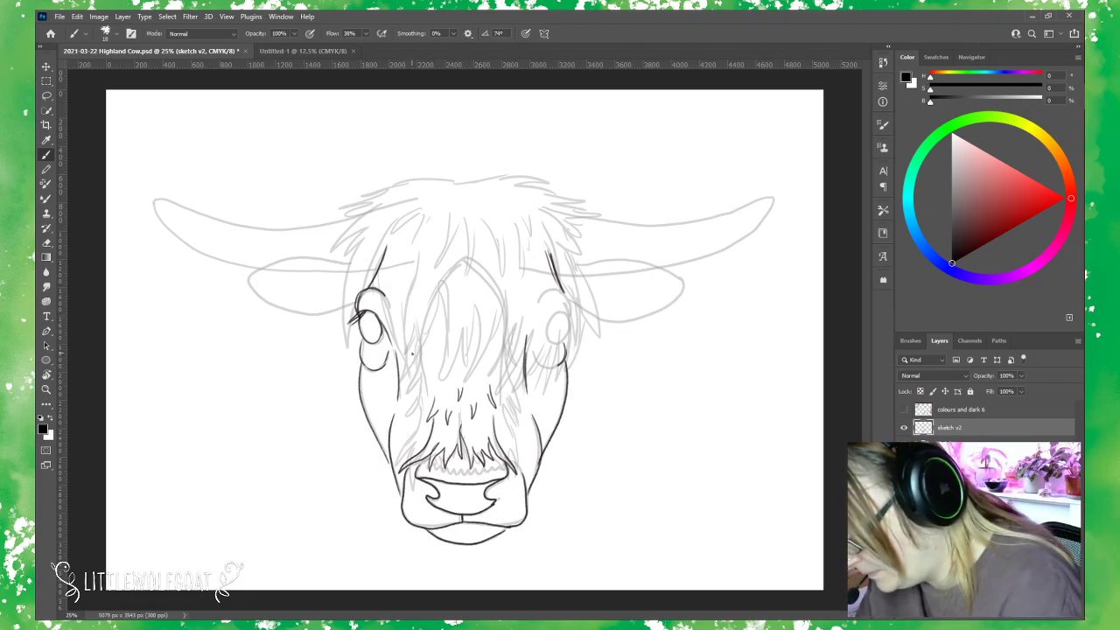
mouse_move(412, 352)
left_mouse_down()
mouse_move(407, 399)
mouse_move(422, 403)
mouse_move(422, 391)
left_mouse_up()
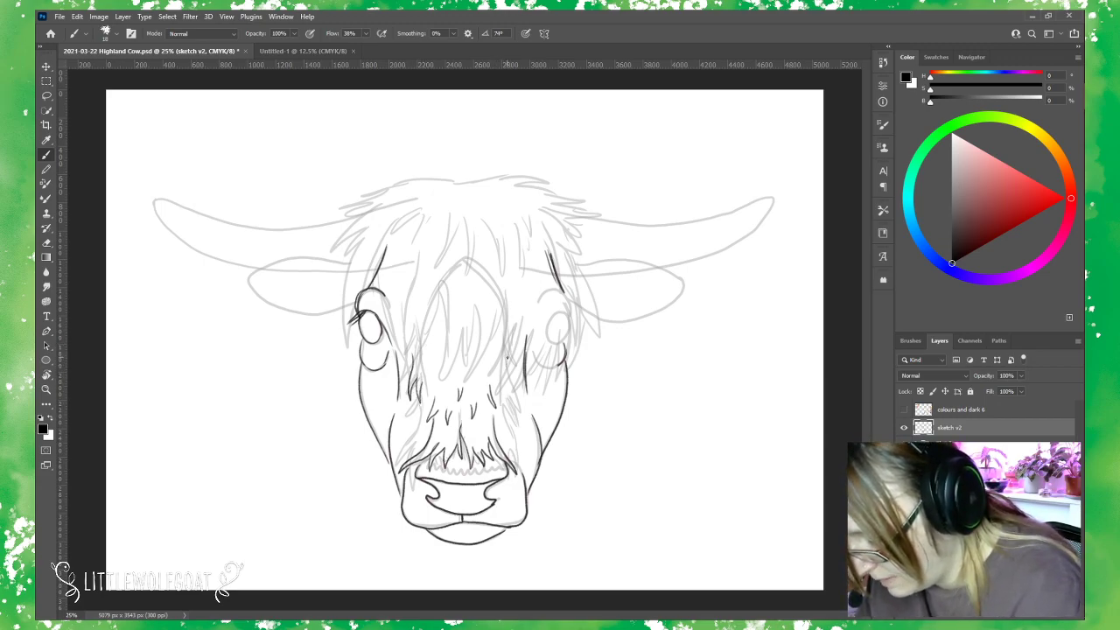
left_click_drag(506, 357, 513, 405)
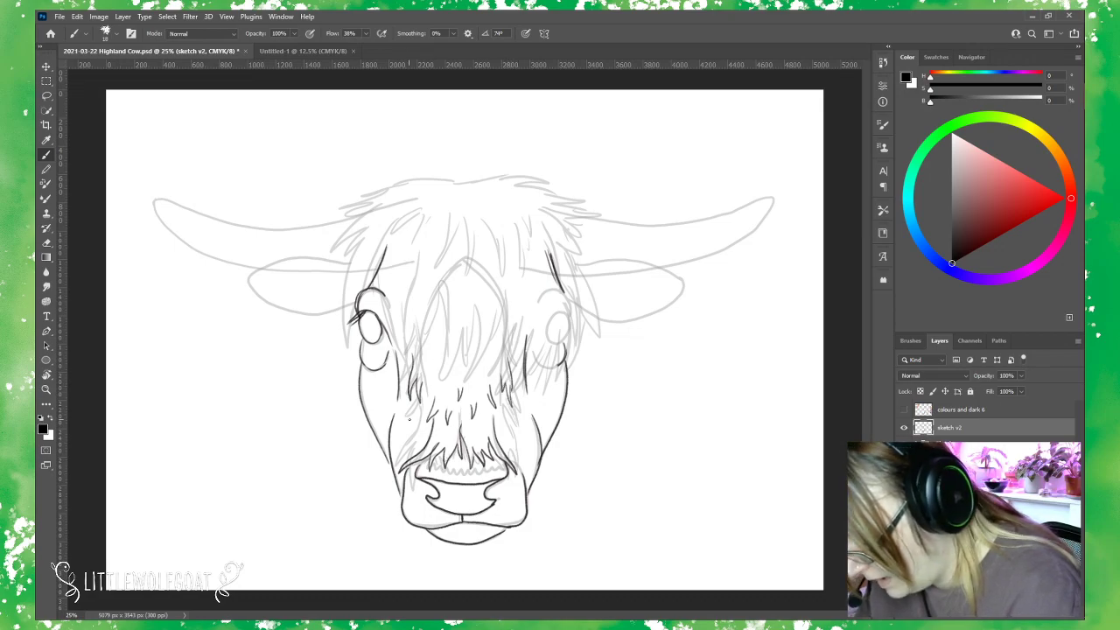
left_click_drag(417, 395, 413, 451)
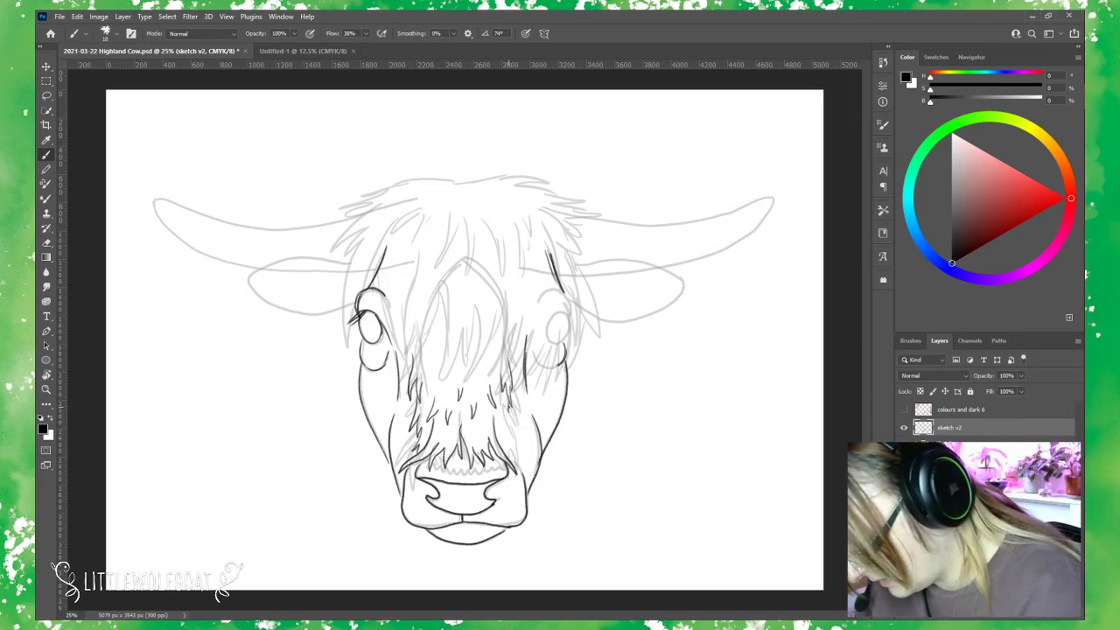
left_click_drag(513, 414, 503, 455)
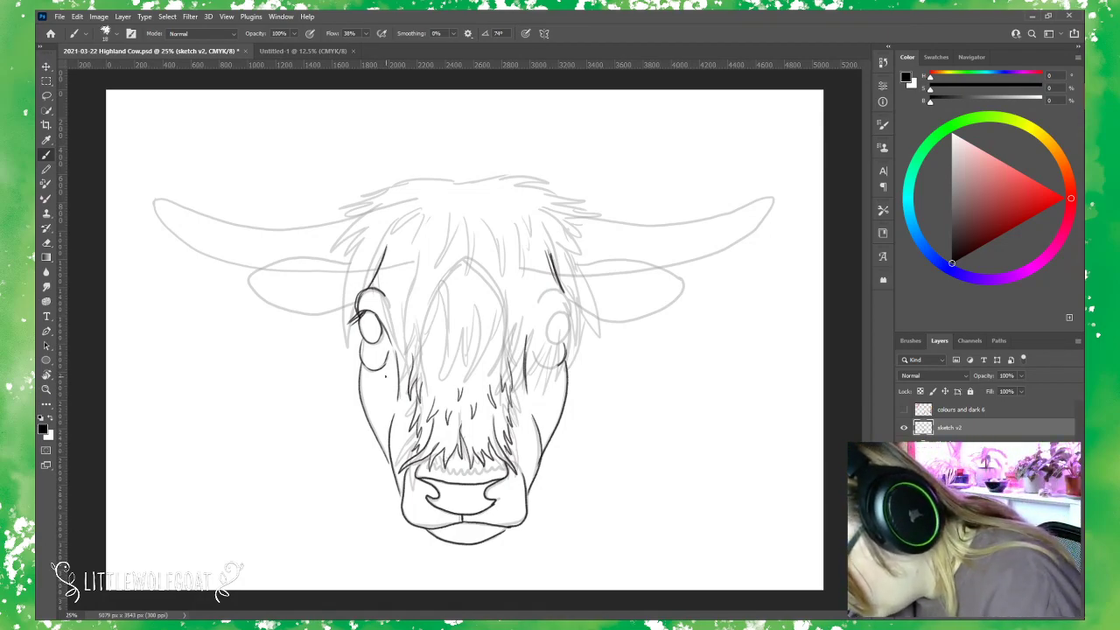
Texture both cheeks with short dark hair strokes and small dabs.
mouse_move(380, 379)
left_mouse_down()
mouse_move(386, 417)
mouse_move(371, 374)
mouse_move(380, 433)
left_mouse_up()
left_click(378, 429)
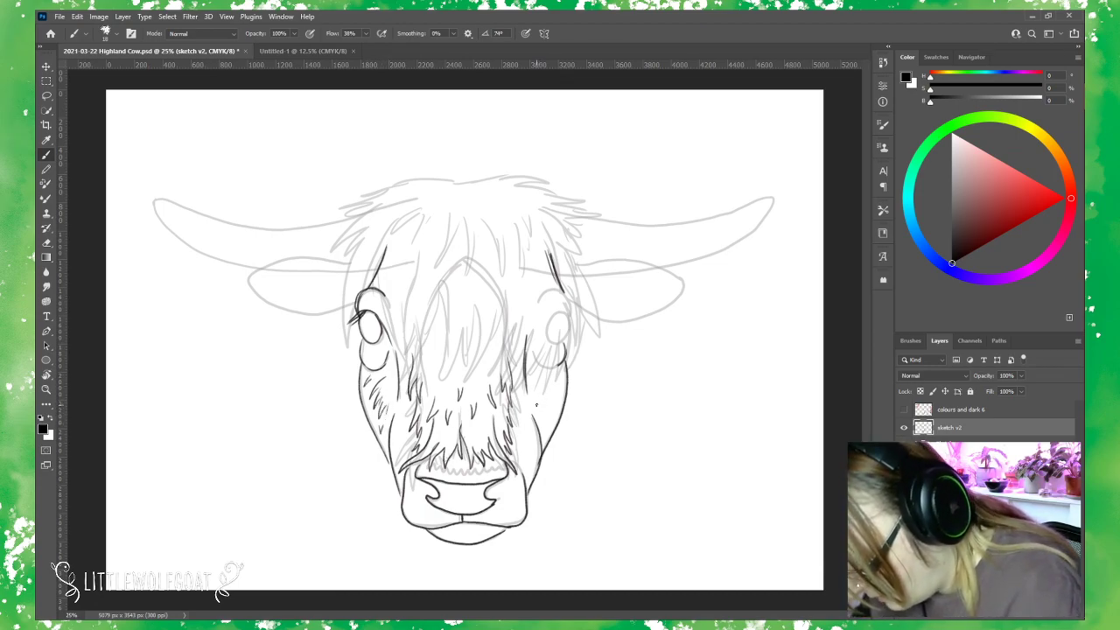
mouse_move(536, 402)
left_mouse_down()
mouse_move(541, 412)
mouse_move(557, 391)
mouse_move(547, 420)
left_mouse_up()
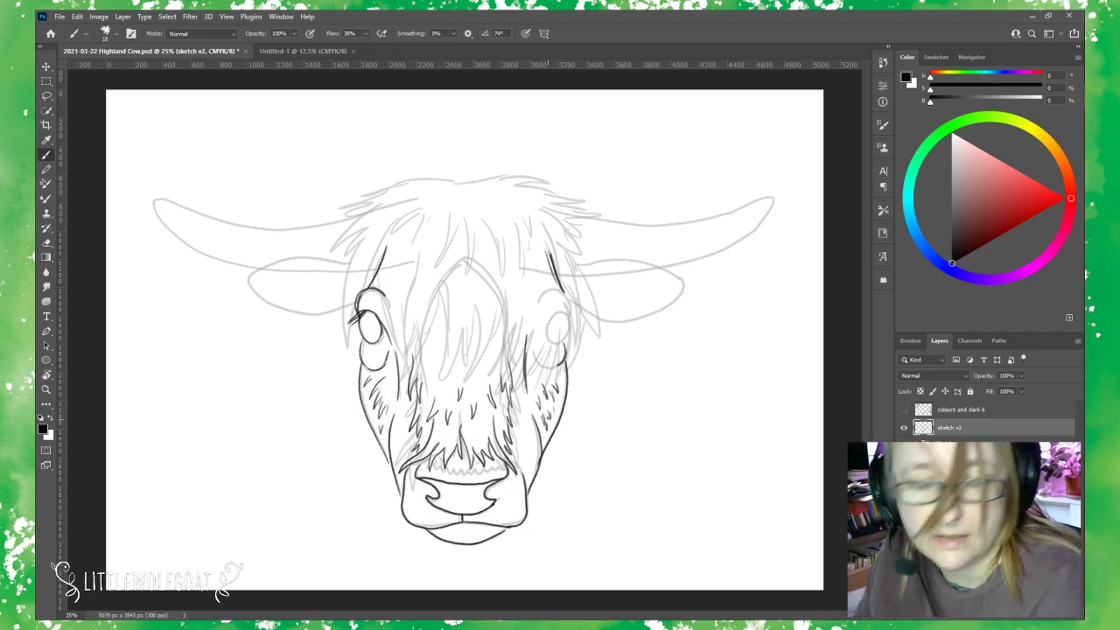
left_click_drag(395, 432, 401, 456)
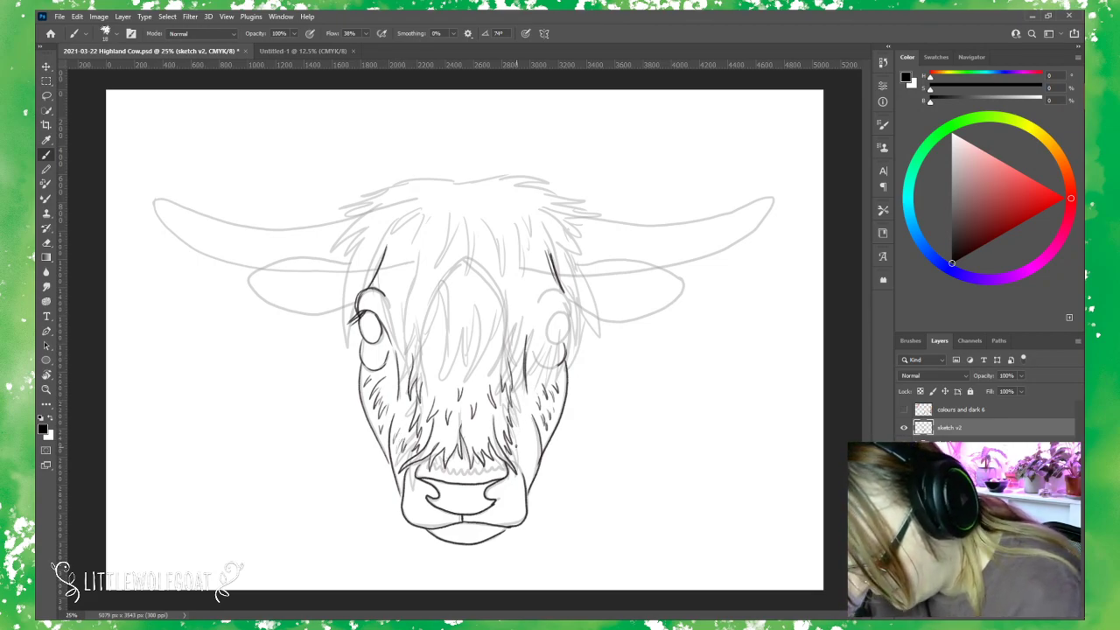
mouse_move(523, 444)
left_mouse_down()
mouse_move(528, 456)
mouse_move(527, 442)
left_mouse_up()
left_click_drag(534, 426, 532, 442)
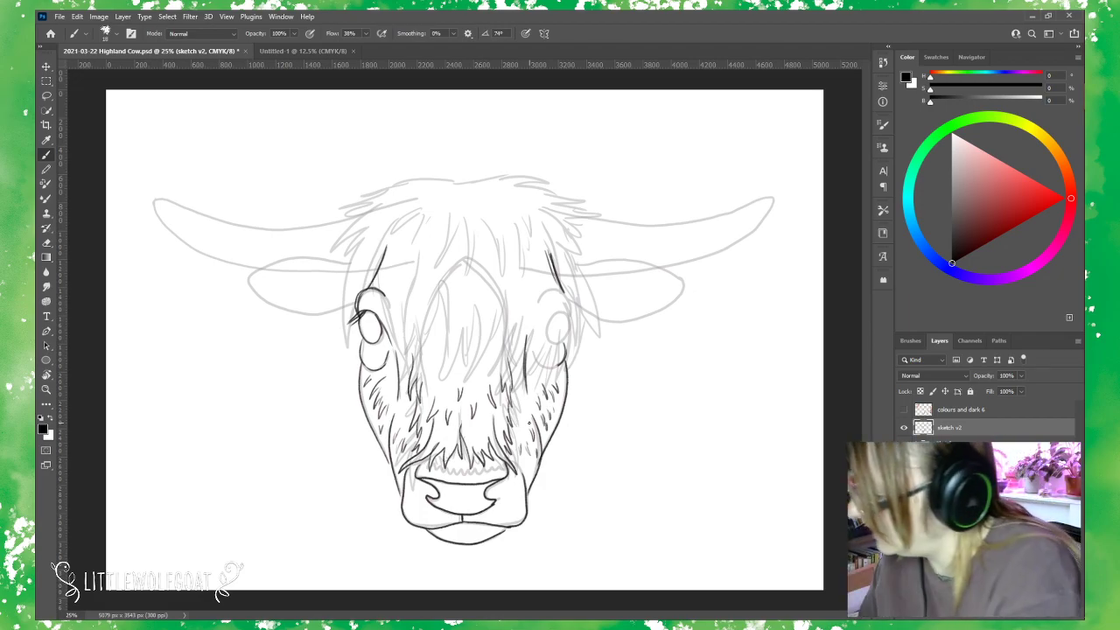
Erase the stray mark above the left eye, then return to the Brush.
key("e")
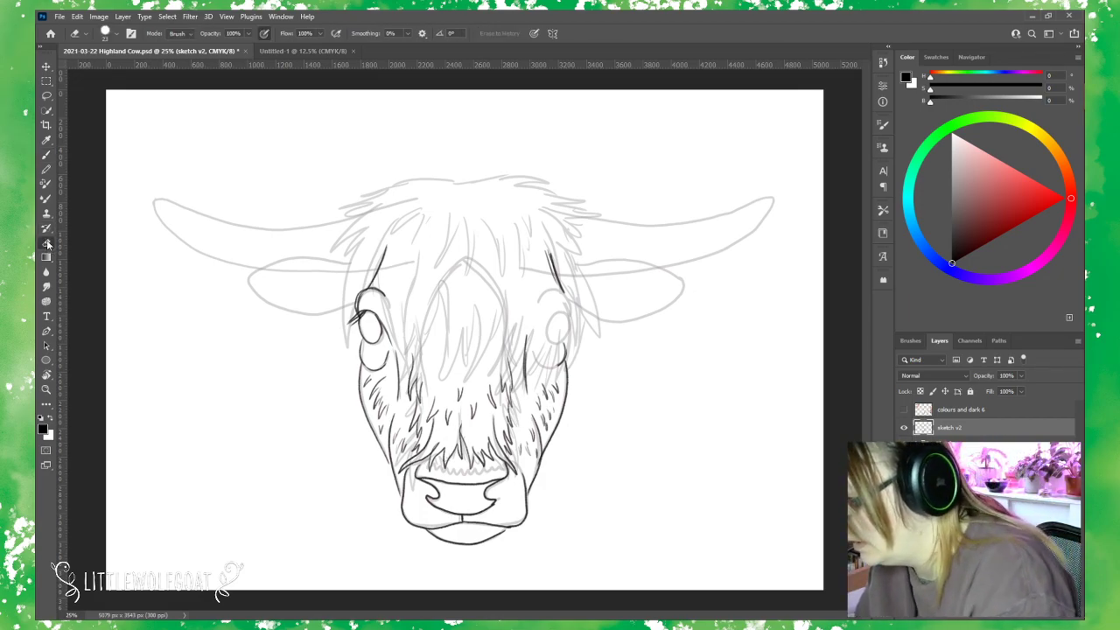
left_click_drag(381, 251, 375, 277)
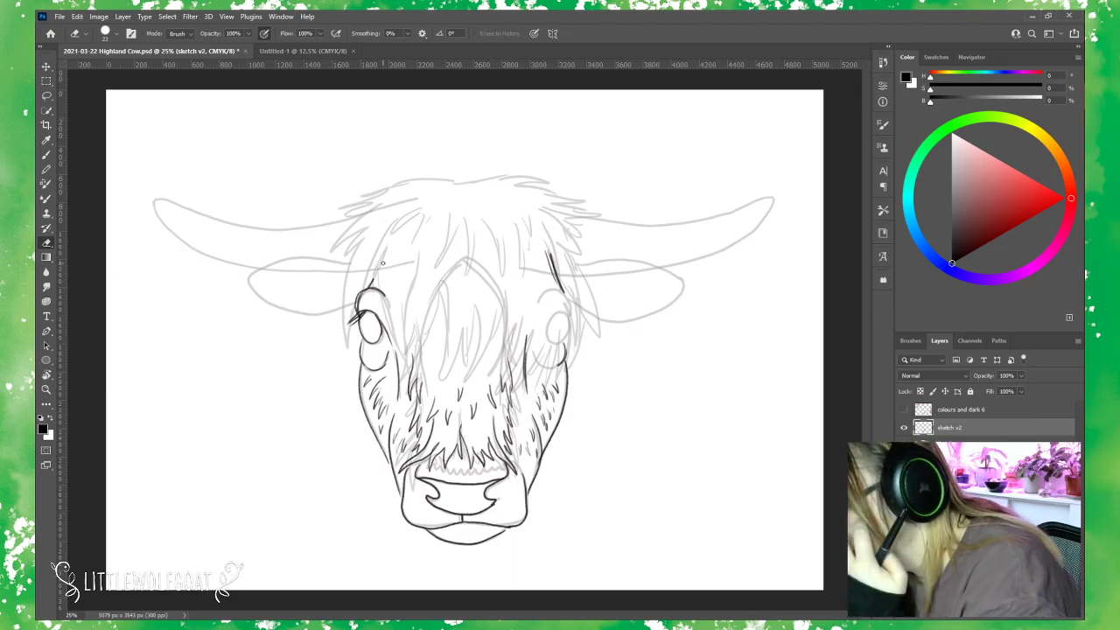
left_click(46, 155)
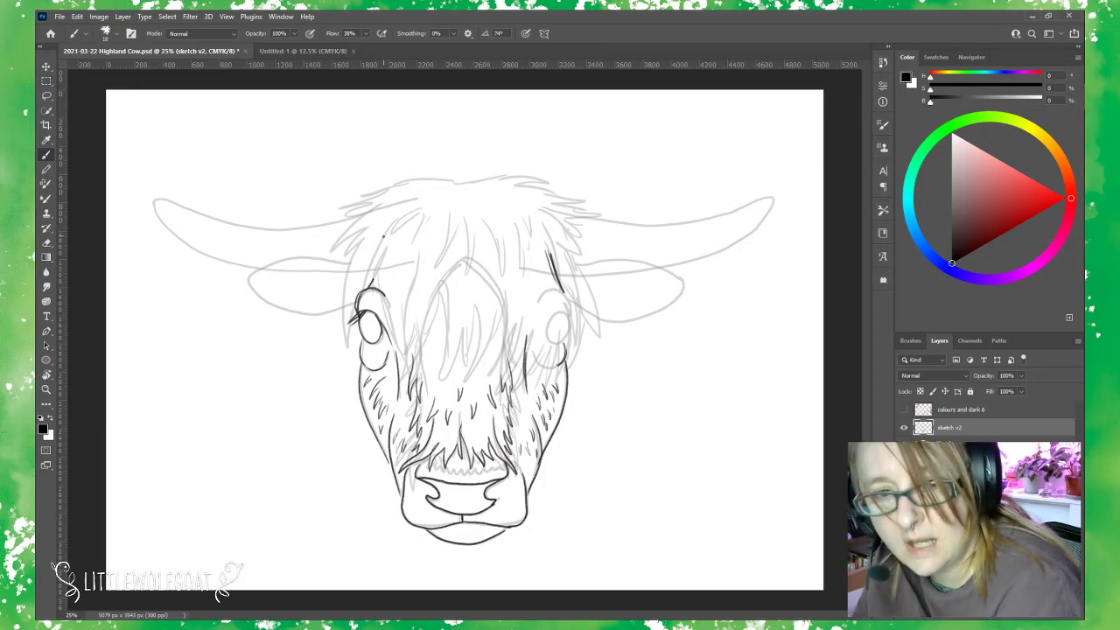
Ink the forelock's left edge and hatch hair above the left brow.
mouse_move(380, 241)
left_mouse_down()
mouse_move(376, 273)
mouse_move(403, 310)
left_mouse_up()
left_click_drag(402, 309, 430, 327)
left_click_drag(410, 287, 420, 314)
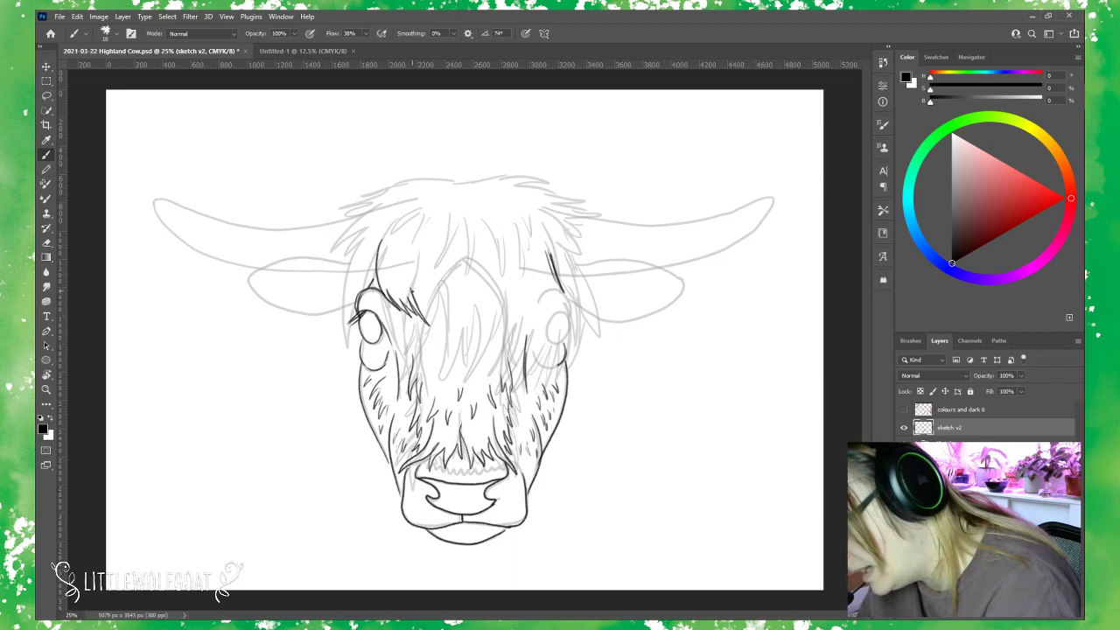
left_click_drag(410, 264, 420, 303)
left_click_drag(414, 270, 418, 287)
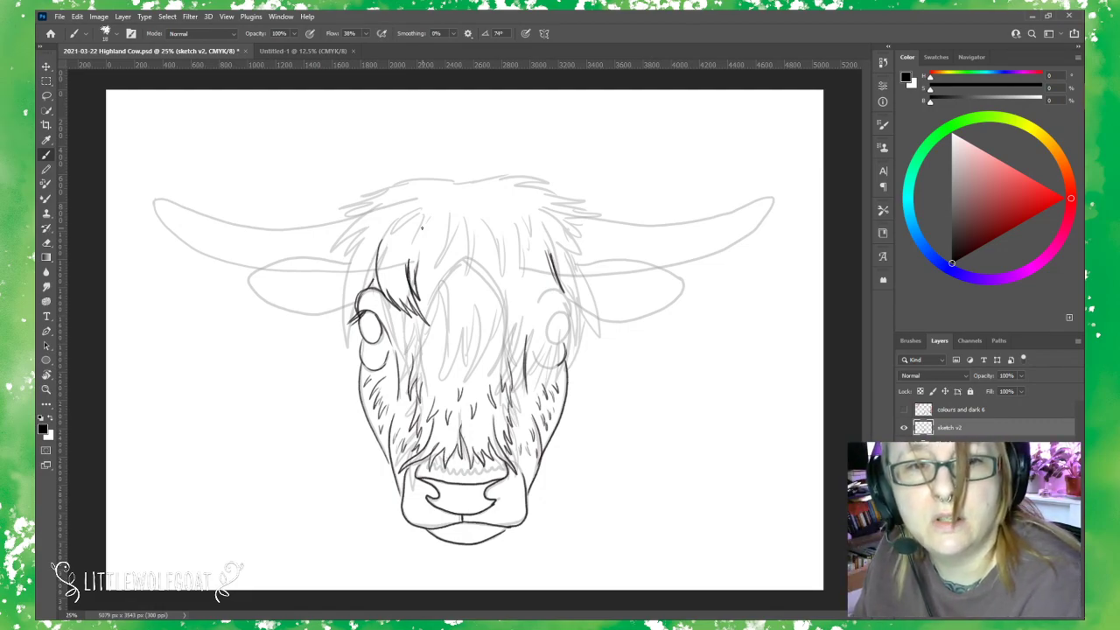
Add dark hair strokes on the forelock's right side and across mid-face.
mouse_move(528, 242)
left_mouse_down()
mouse_move(552, 278)
mouse_move(541, 259)
mouse_move(581, 282)
left_mouse_up()
left_click_drag(567, 259, 563, 241)
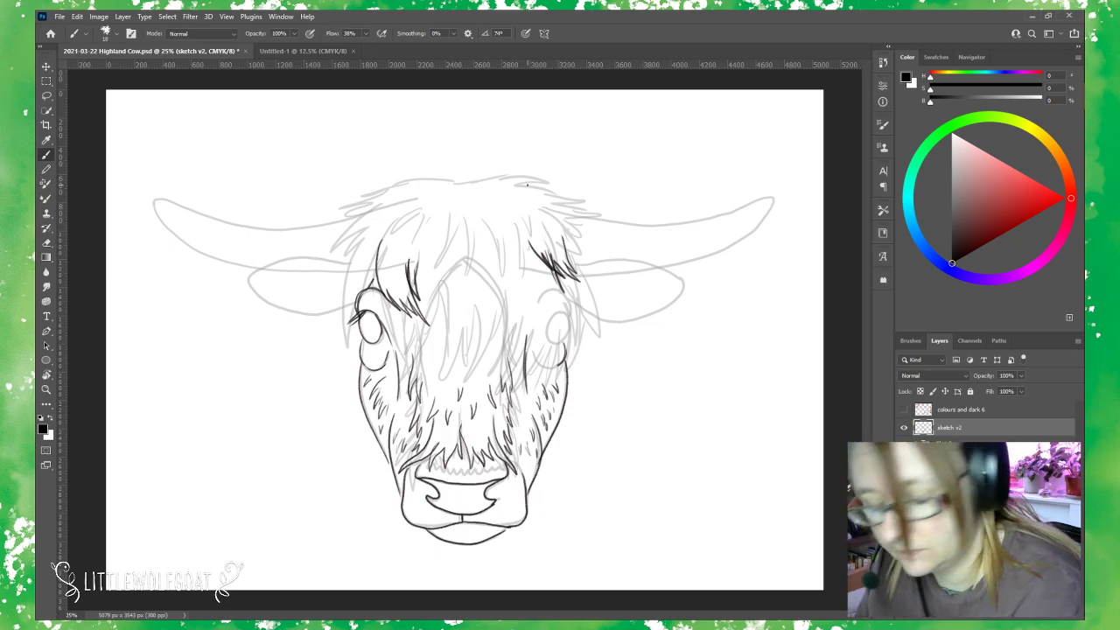
mouse_move(507, 273)
left_mouse_down()
mouse_move(519, 318)
mouse_move(548, 263)
left_mouse_up()
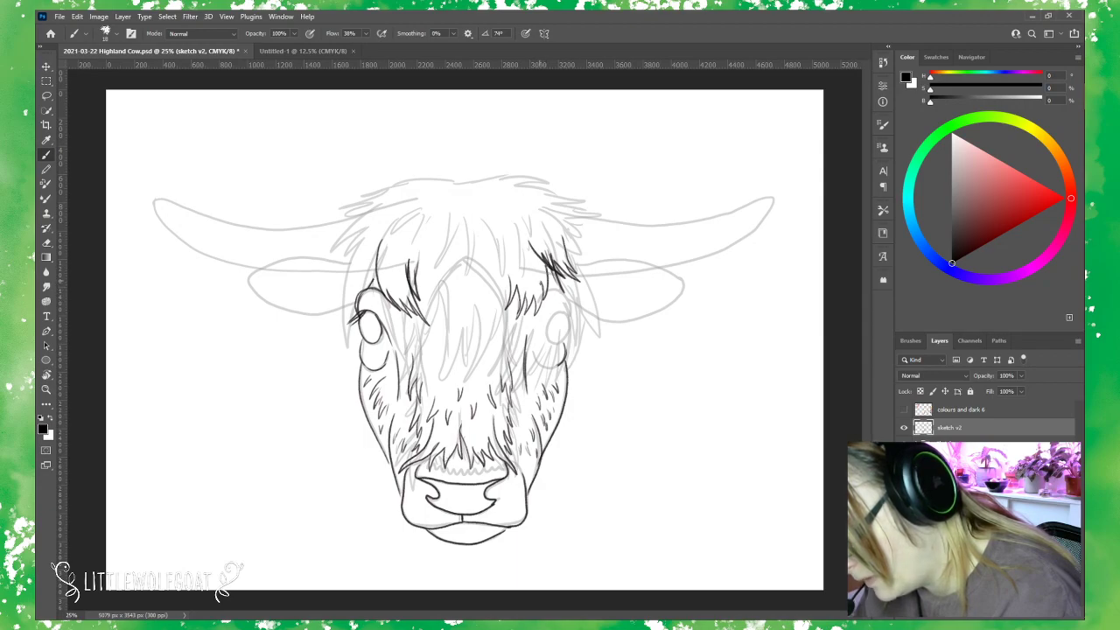
left_click_drag(540, 306, 542, 282)
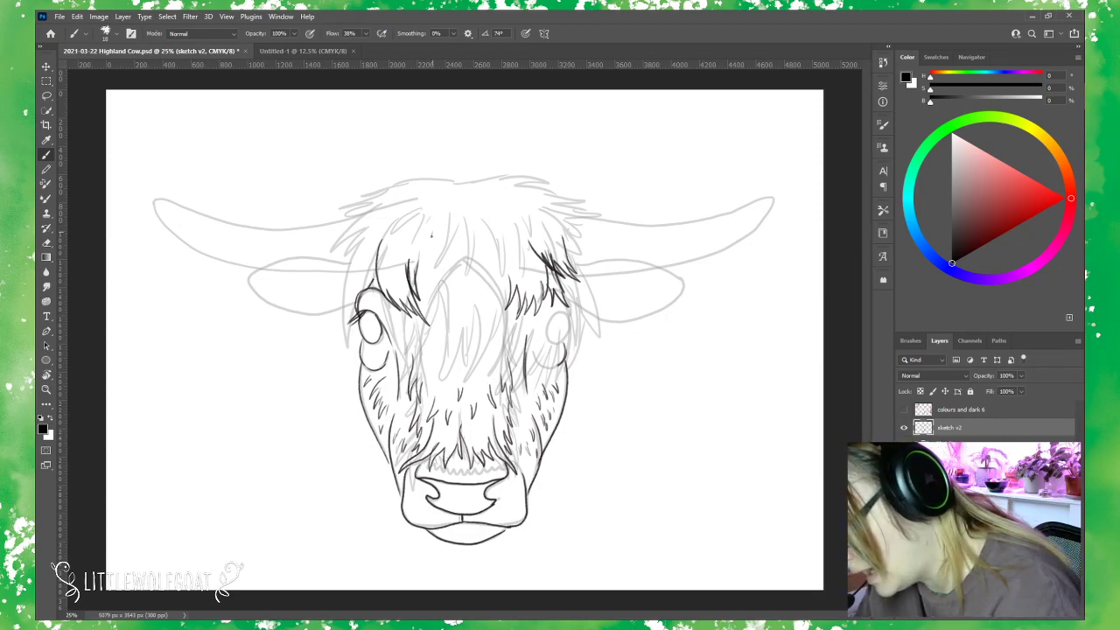
Draw hair strands down the forehead and left cheek, plus a short stroke beside the left eye.
left_click_drag(430, 235, 429, 274)
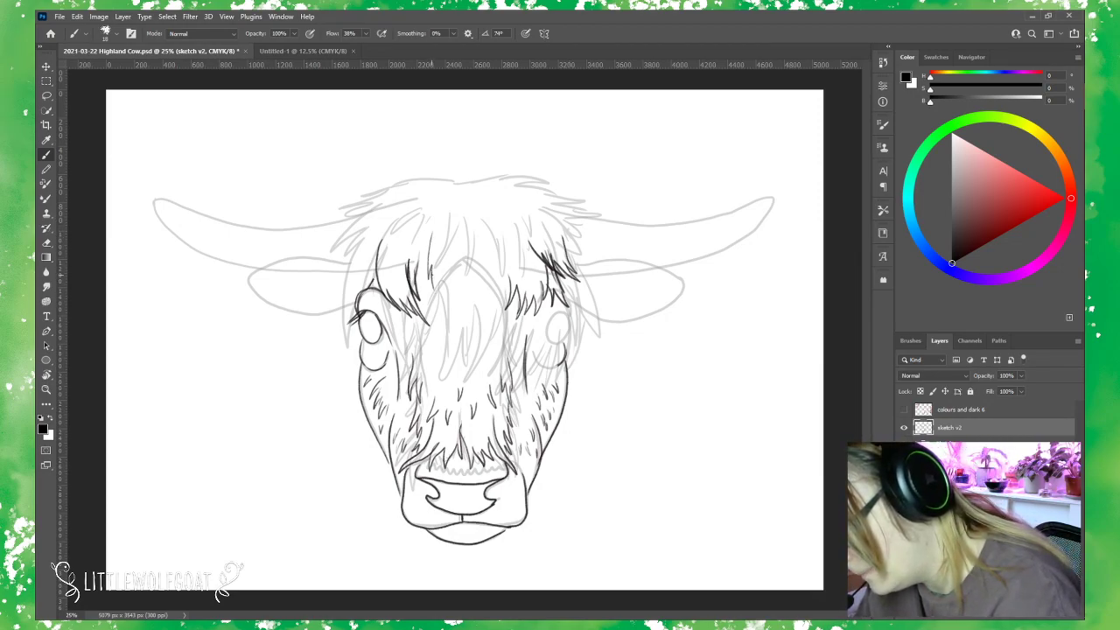
left_click_drag(439, 291, 450, 325)
mouse_move(452, 286)
left_mouse_down()
mouse_move(449, 307)
mouse_move(466, 237)
mouse_move(489, 324)
mouse_move(504, 251)
mouse_move(468, 277)
left_mouse_up()
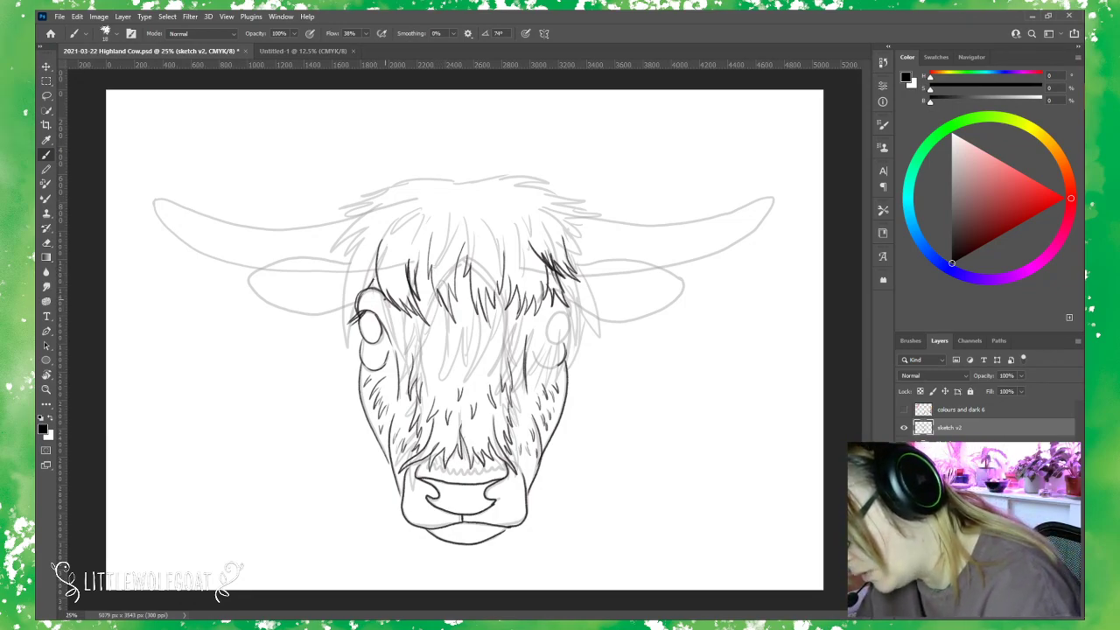
left_click_drag(386, 303, 428, 381)
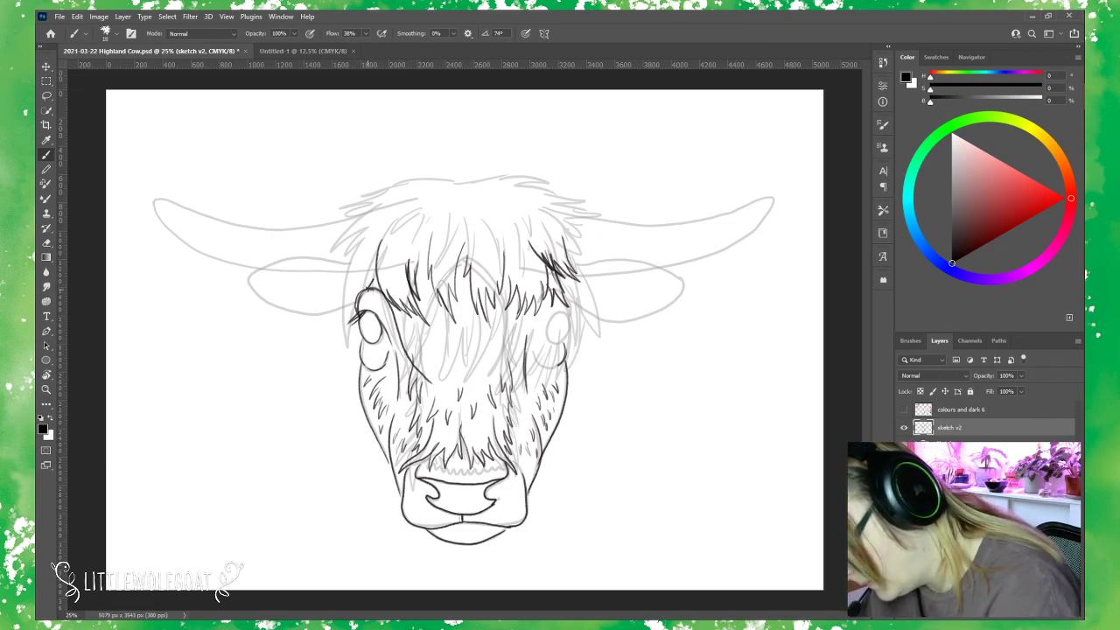
left_click_drag(367, 292, 356, 272)
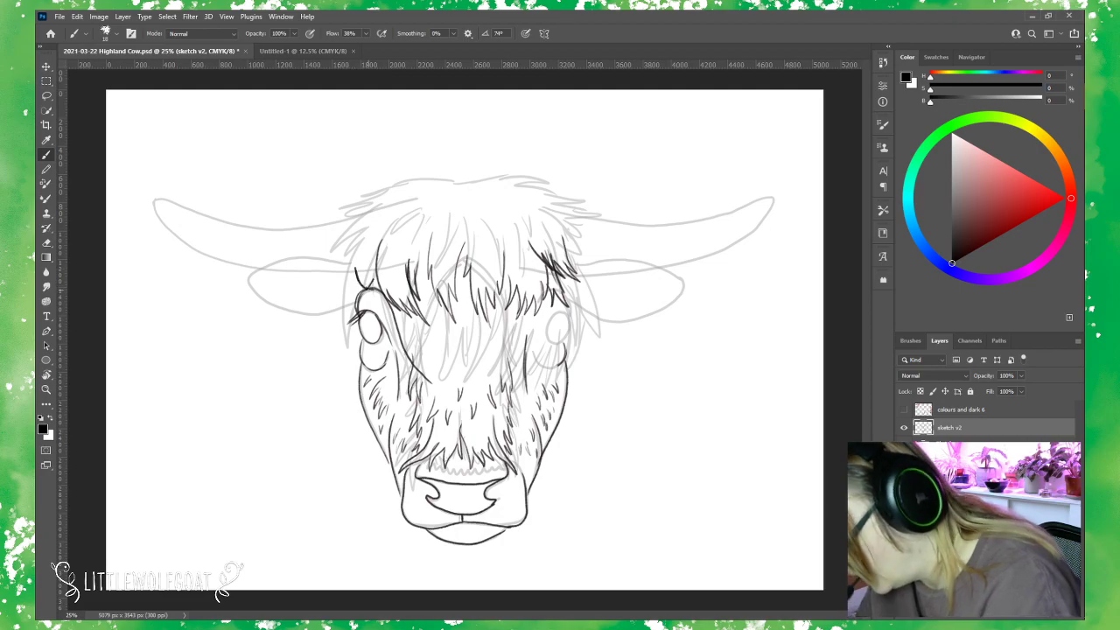
With the soft brush, add upward forehead strokes, a left-edge stroke and a right-cheek fur stroke.
left_click(48, 244)
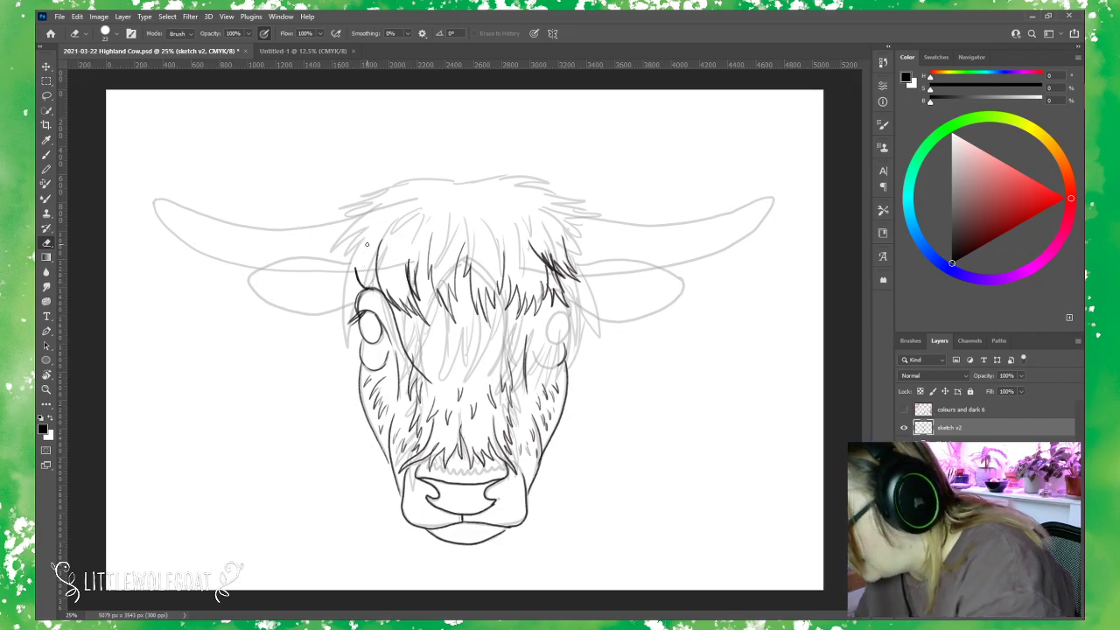
left_click(48, 171)
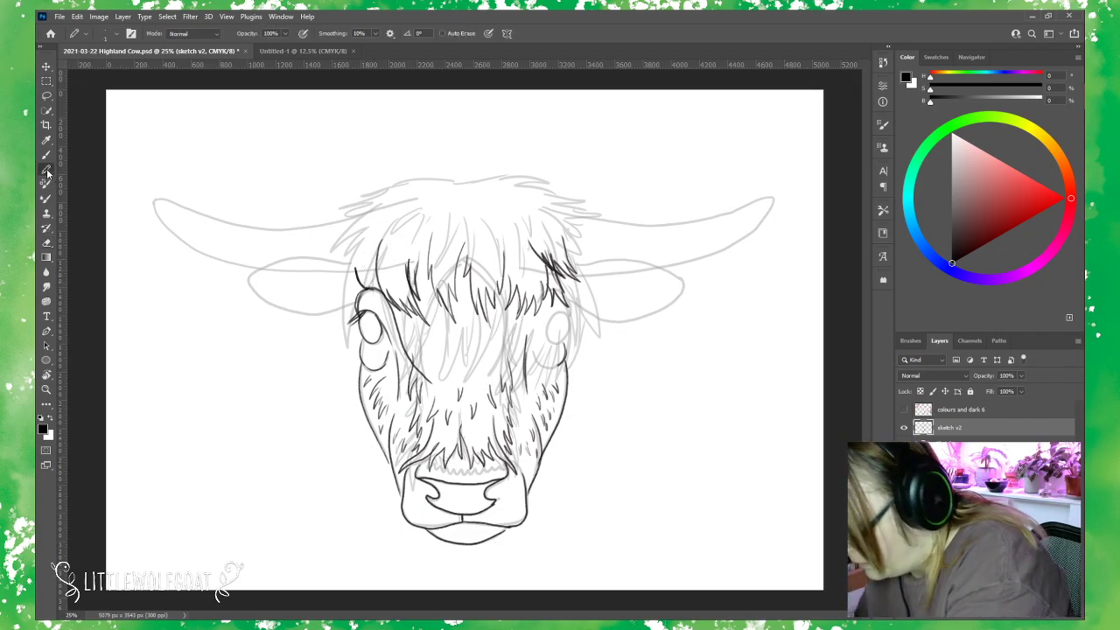
left_click(48, 156)
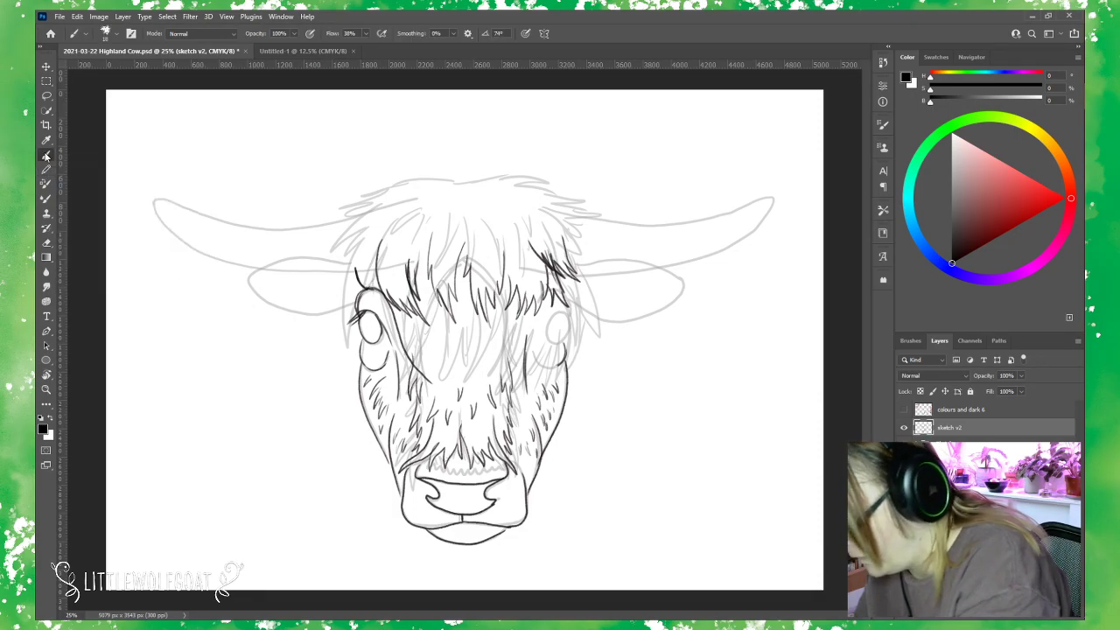
mouse_move(442, 390)
left_mouse_down()
mouse_move(418, 345)
mouse_move(434, 365)
mouse_move(432, 350)
left_mouse_up()
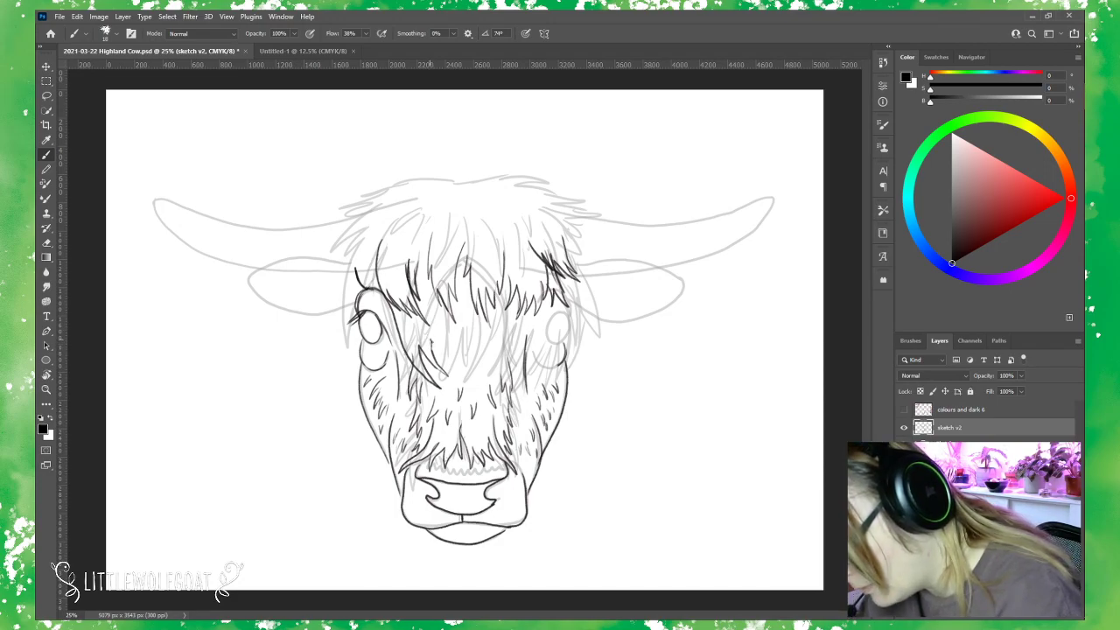
left_click_drag(445, 362, 435, 304)
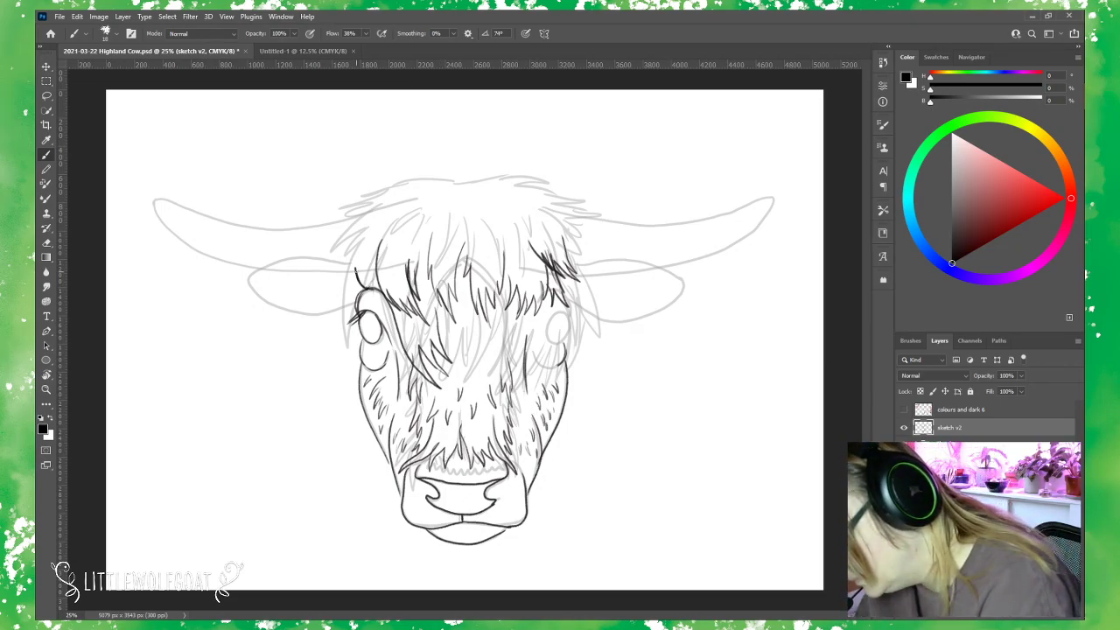
left_click_drag(357, 271, 355, 254)
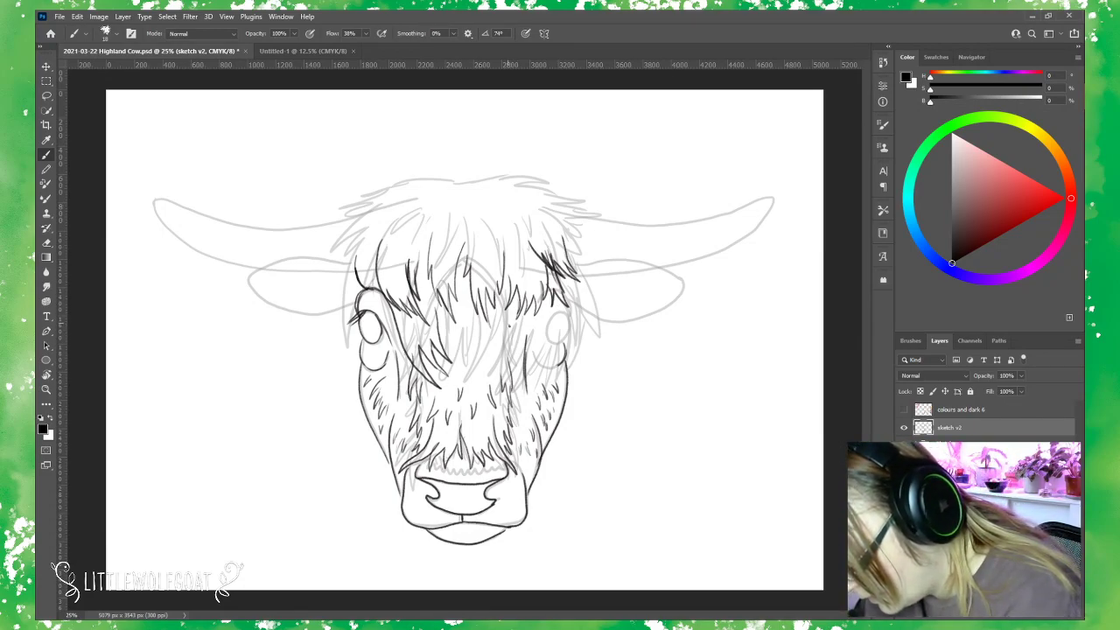
mouse_move(508, 326)
left_mouse_down()
mouse_move(536, 378)
mouse_move(534, 357)
mouse_move(547, 381)
mouse_move(551, 353)
mouse_move(558, 386)
mouse_move(558, 305)
mouse_move(516, 337)
mouse_move(534, 384)
mouse_move(527, 339)
mouse_move(546, 363)
mouse_move(542, 324)
mouse_move(561, 368)
mouse_move(554, 385)
left_mouse_up()
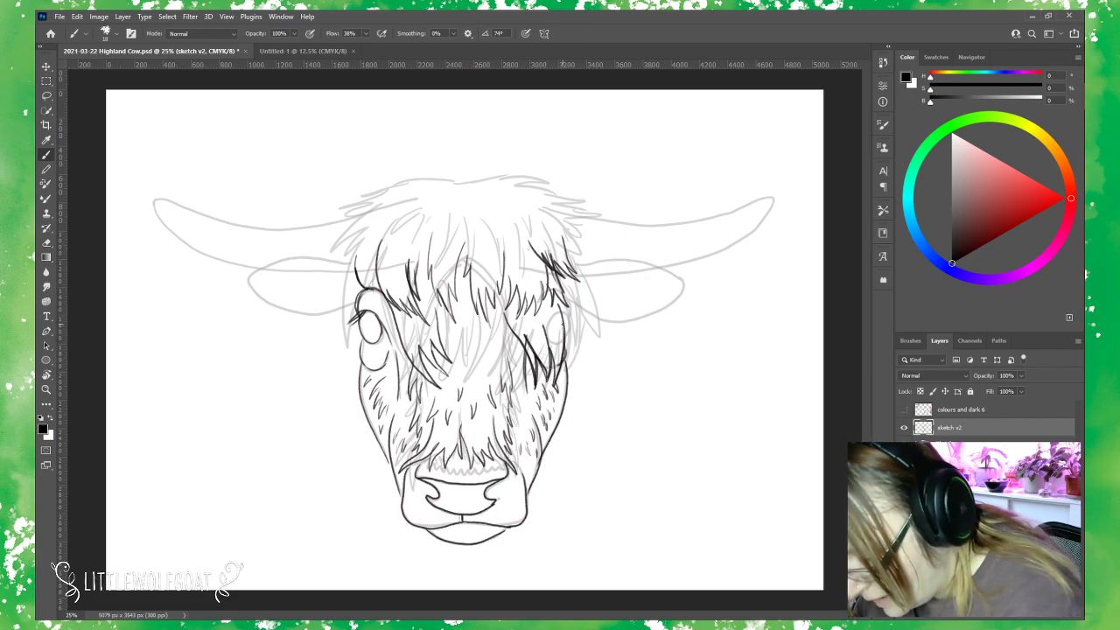
Add fur strokes on the right cheek and forelock, and a curved line down the head's left side.
left_click_drag(569, 330, 572, 390)
left_click_drag(576, 382, 565, 286)
left_click_drag(504, 315, 501, 298)
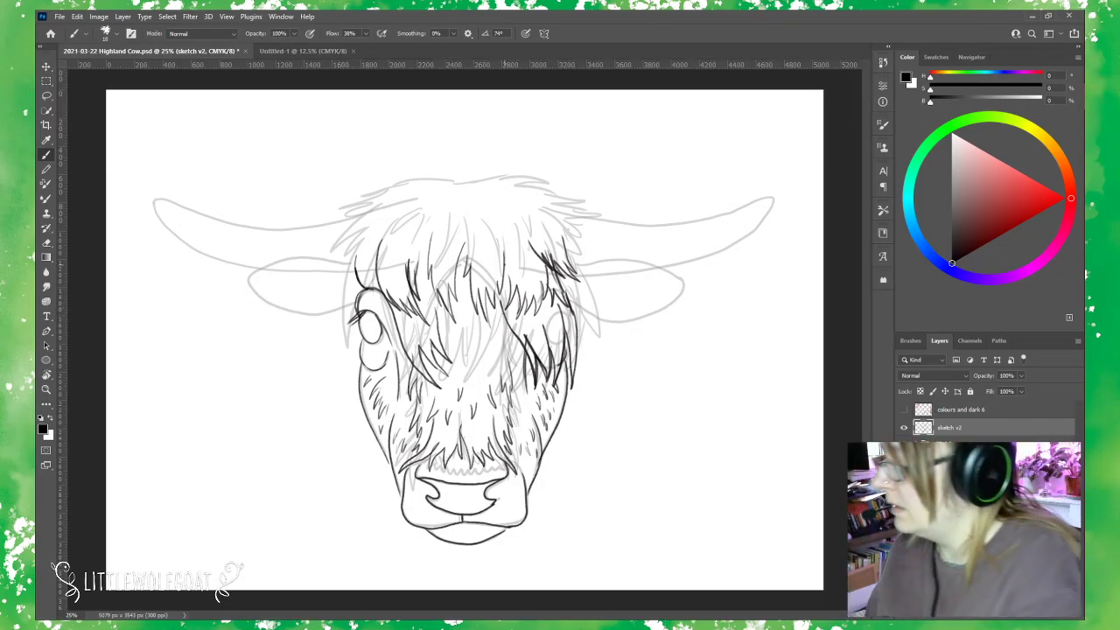
left_click(47, 244)
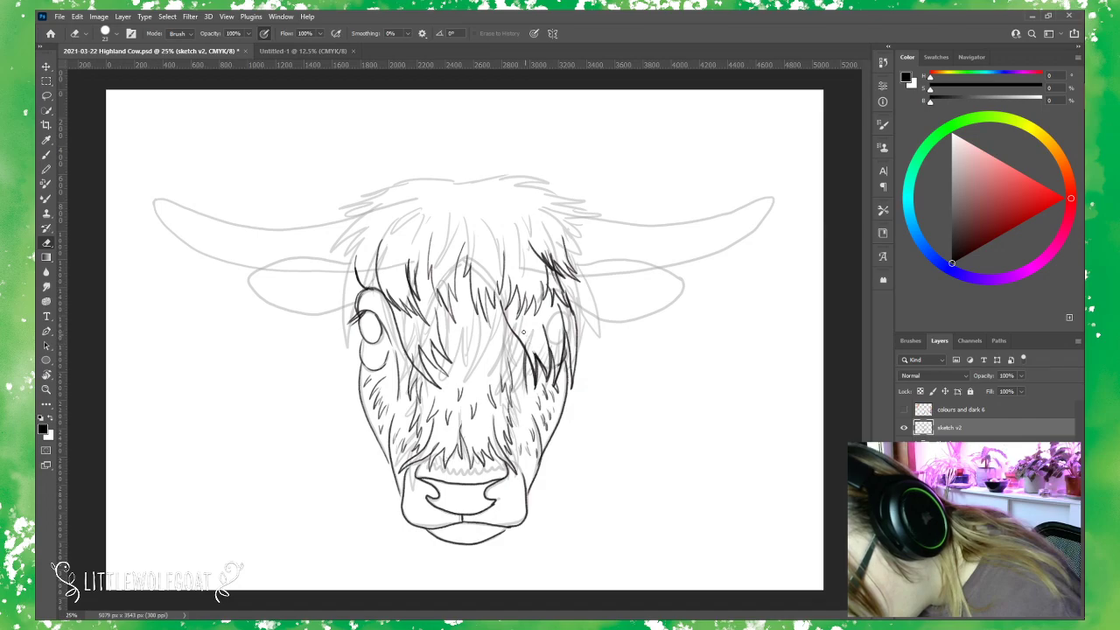
left_click(47, 156)
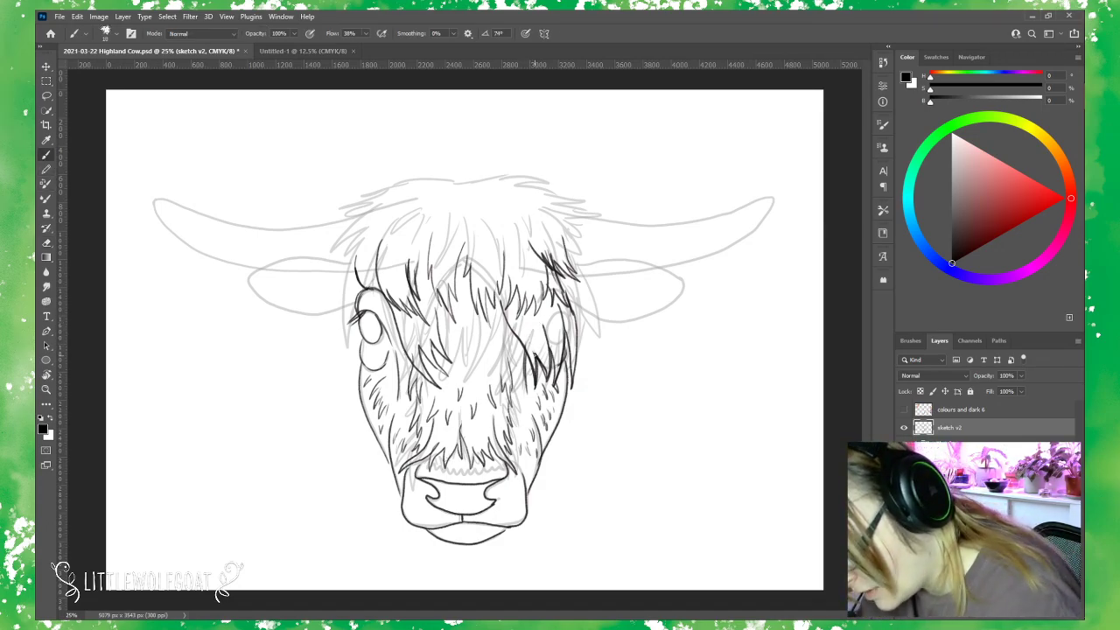
left_click_drag(531, 337, 530, 357)
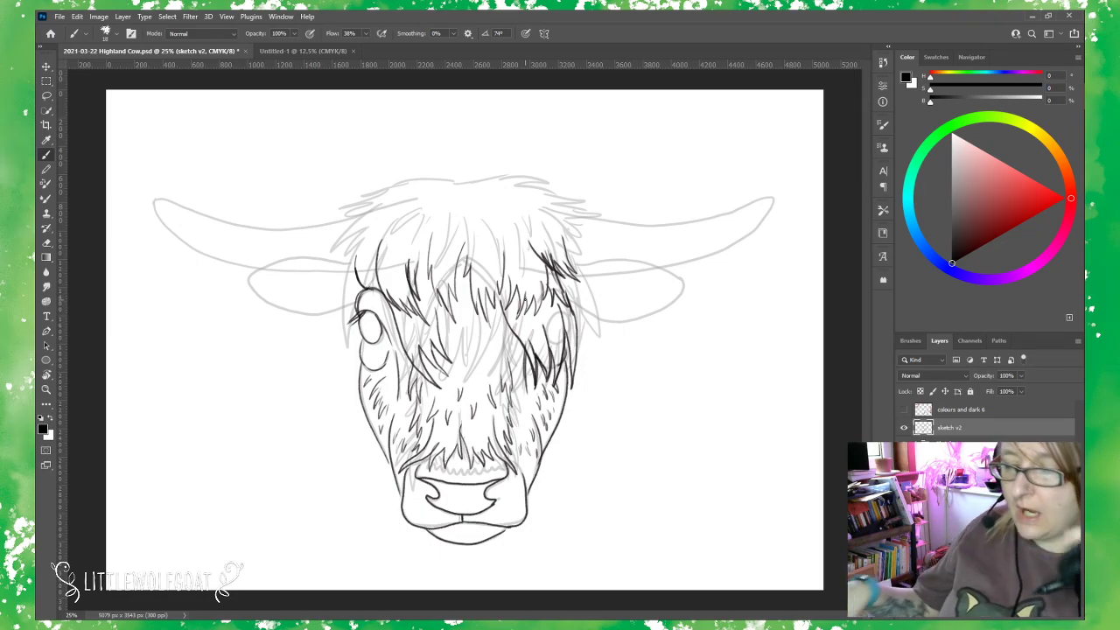
left_click_drag(521, 319, 545, 378)
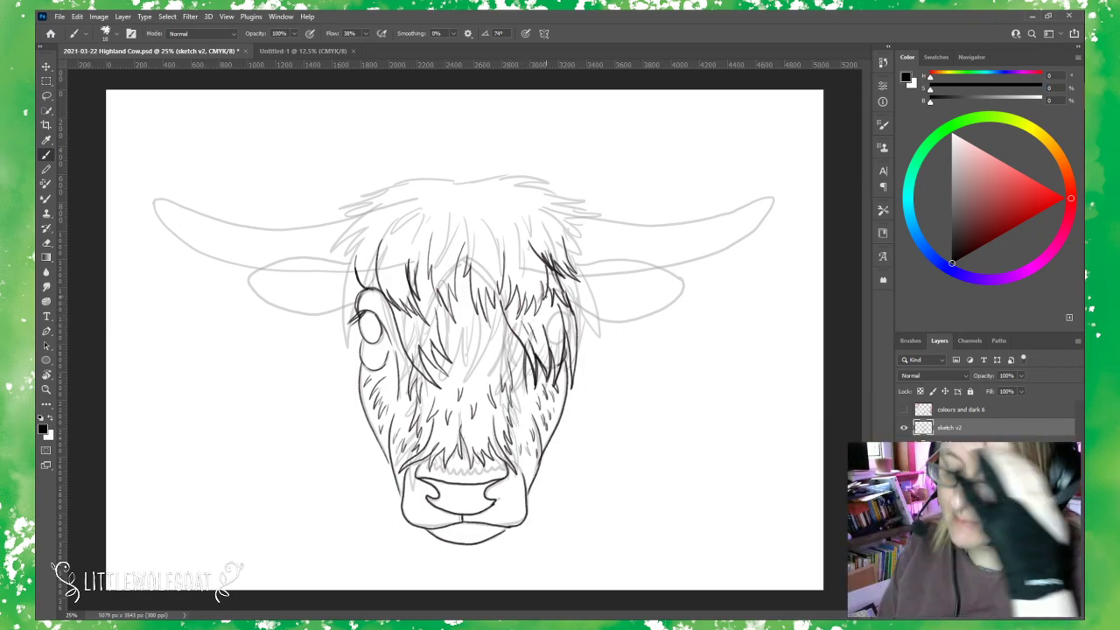
mouse_move(577, 323)
left_mouse_down()
mouse_move(591, 359)
mouse_move(576, 295)
left_mouse_up()
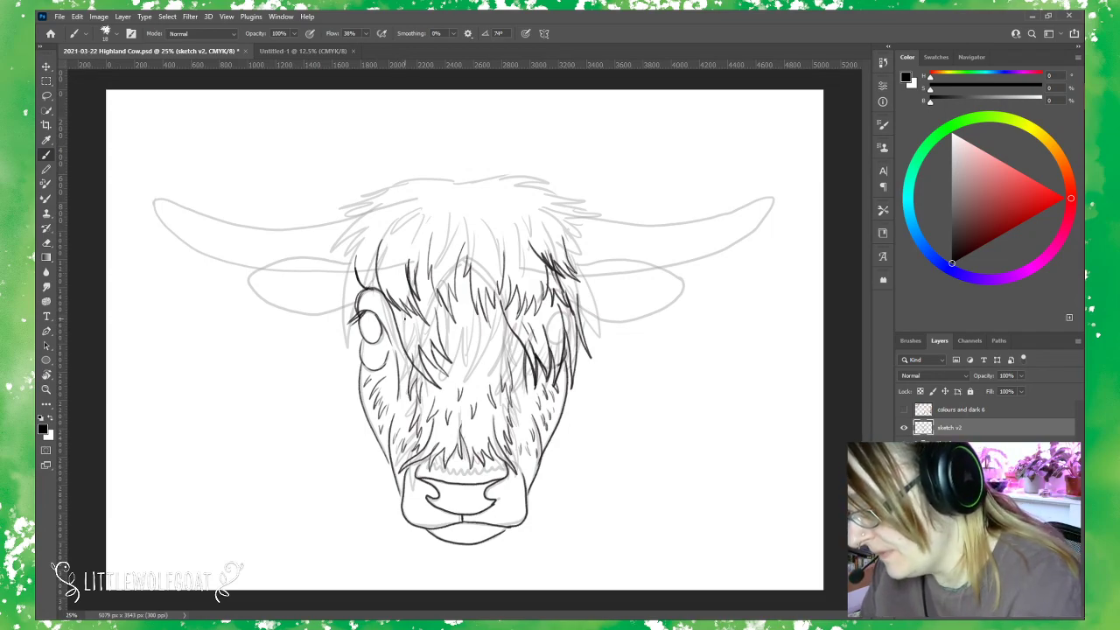
left_click_drag(405, 316, 409, 338)
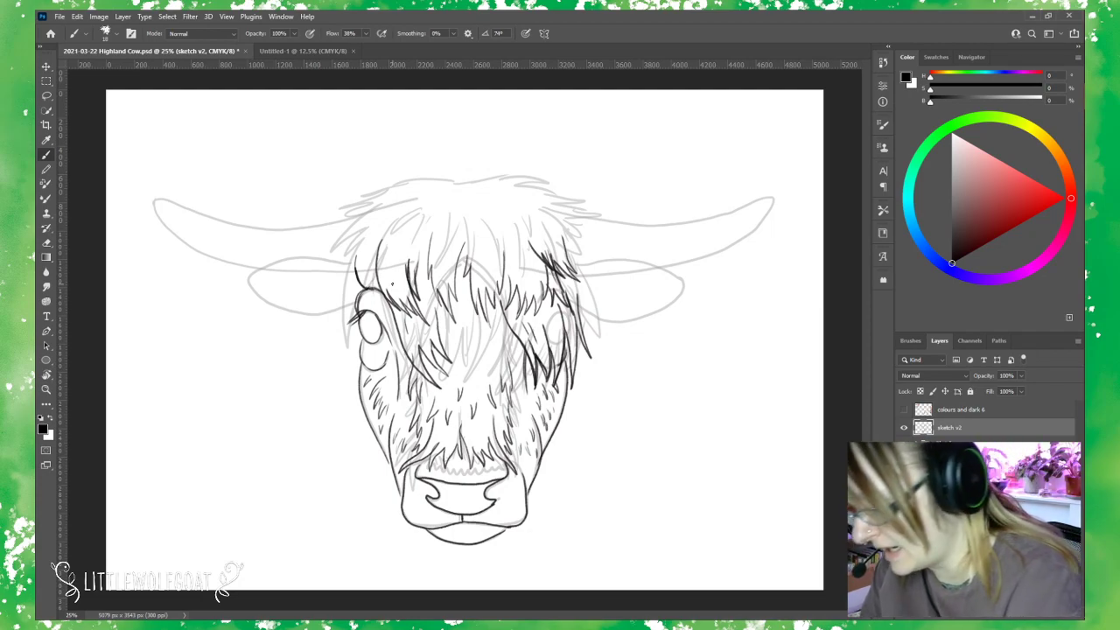
mouse_move(352, 251)
left_mouse_down()
mouse_move(337, 381)
mouse_move(345, 317)
mouse_move(350, 362)
mouse_move(353, 334)
mouse_move(358, 354)
left_mouse_up()
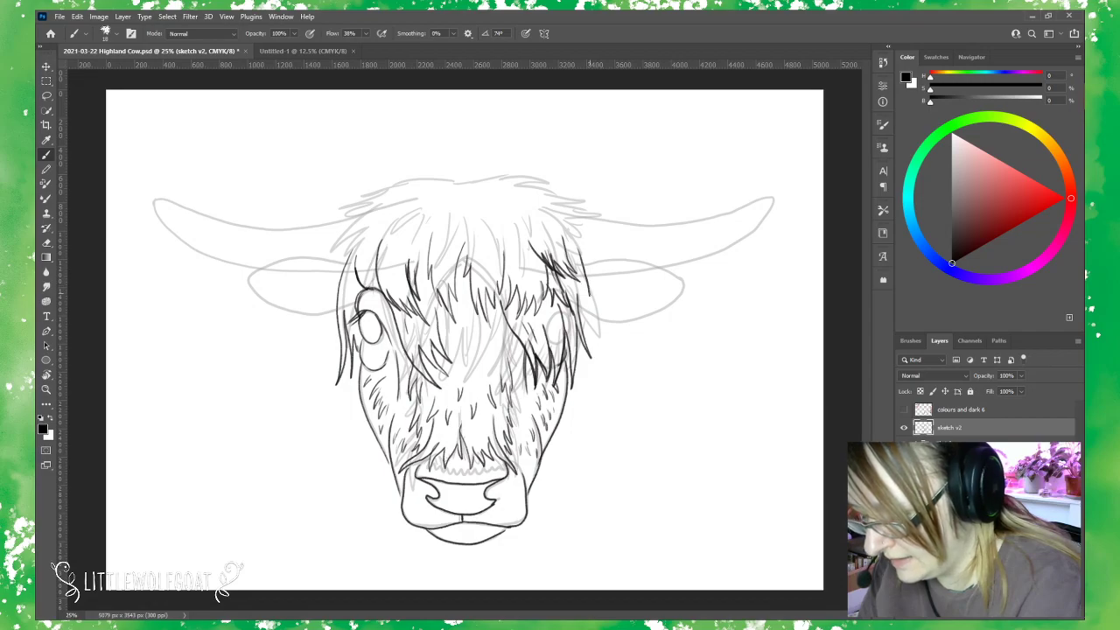
Add hair strokes on the forelock's right, right face and left head, and a curved forehead stroke.
mouse_move(589, 295)
left_mouse_down()
mouse_move(593, 385)
mouse_move(579, 386)
left_mouse_up()
left_click_drag(579, 359, 577, 383)
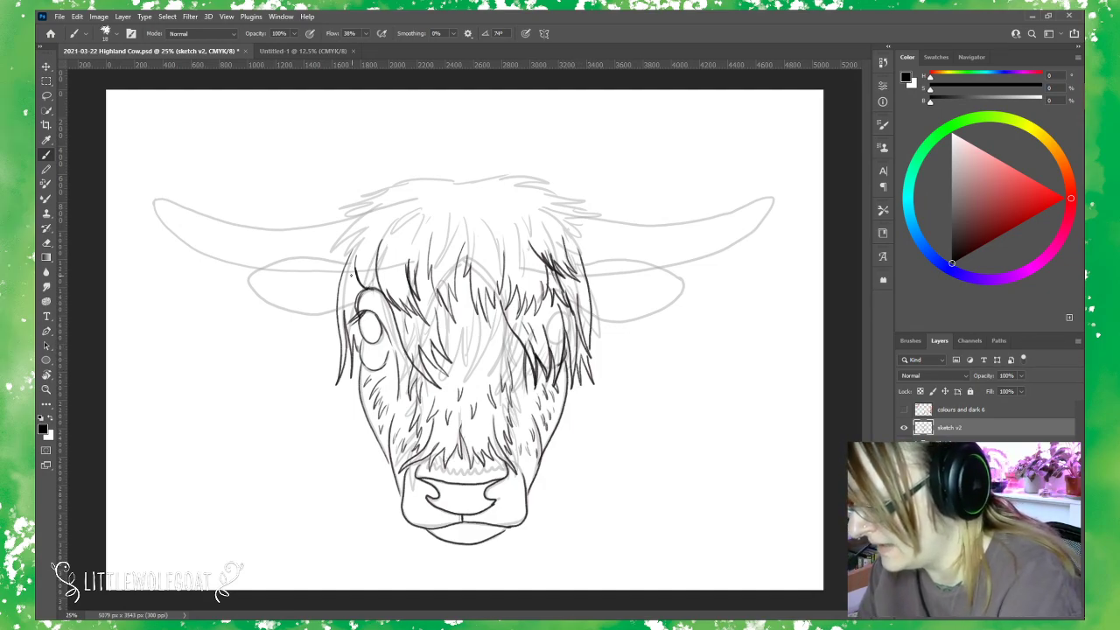
left_click_drag(348, 276, 354, 301)
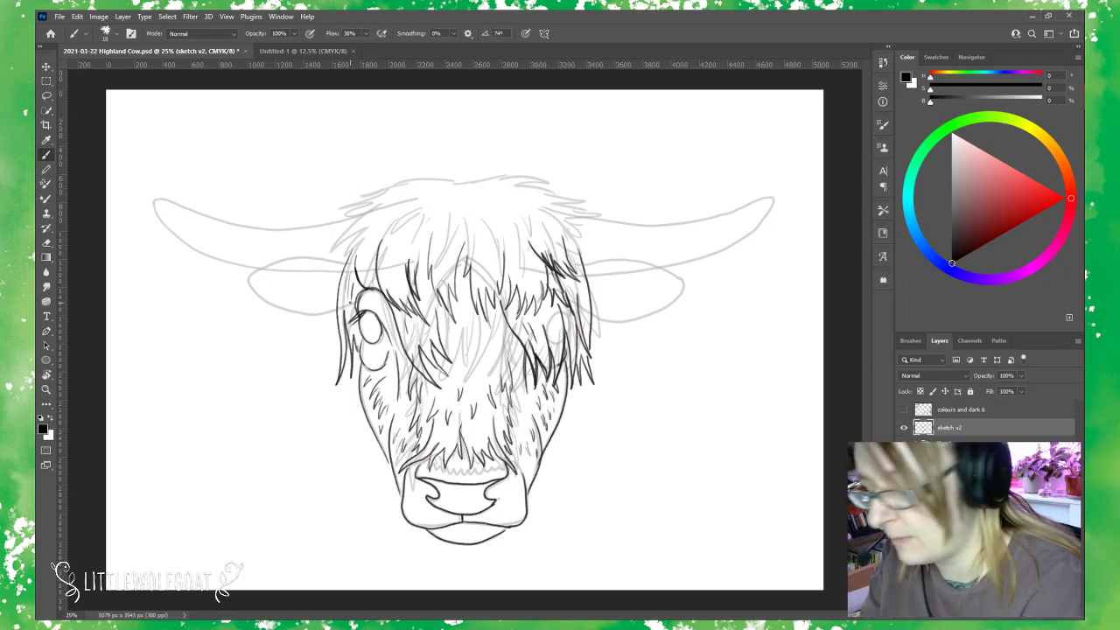
mouse_move(414, 195)
left_mouse_down()
mouse_move(395, 224)
mouse_move(398, 247)
mouse_move(413, 273)
mouse_move(423, 254)
mouse_move(436, 266)
left_mouse_up()
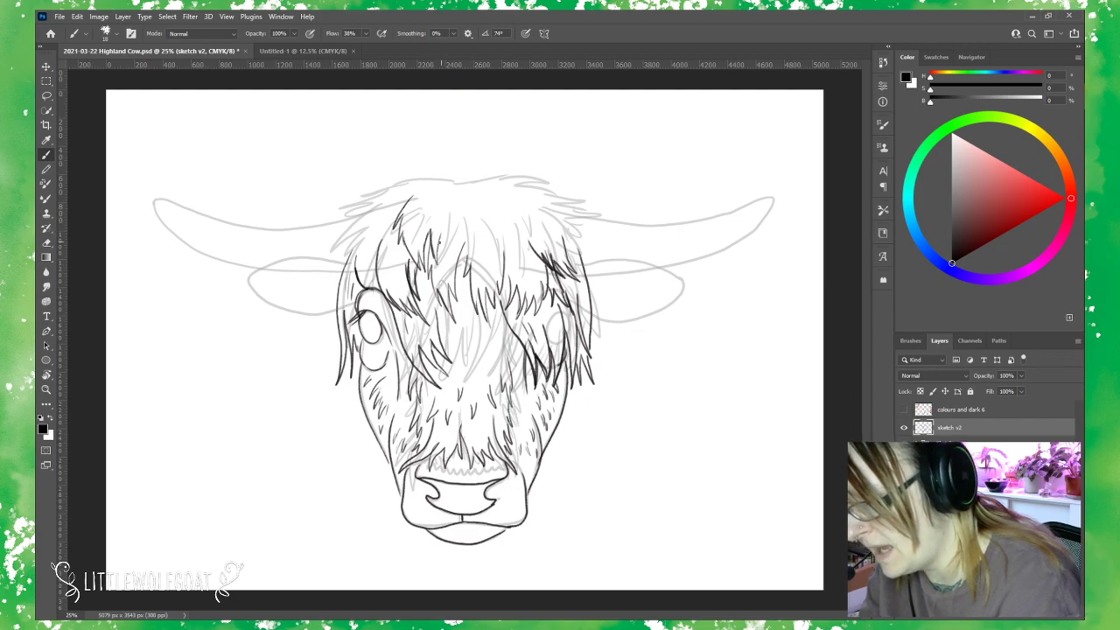
Brush short dark hair strokes across the left, centre and right forehead.
left_click_drag(449, 222, 441, 244)
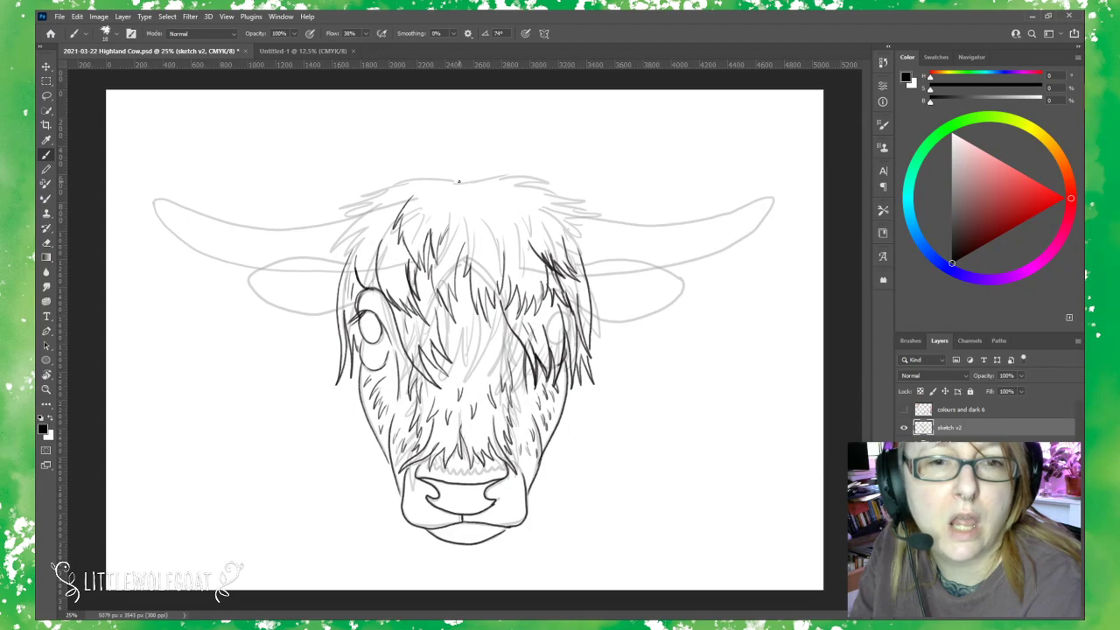
mouse_move(390, 201)
left_mouse_down()
mouse_move(370, 220)
mouse_move(366, 259)
mouse_move(379, 234)
left_mouse_up()
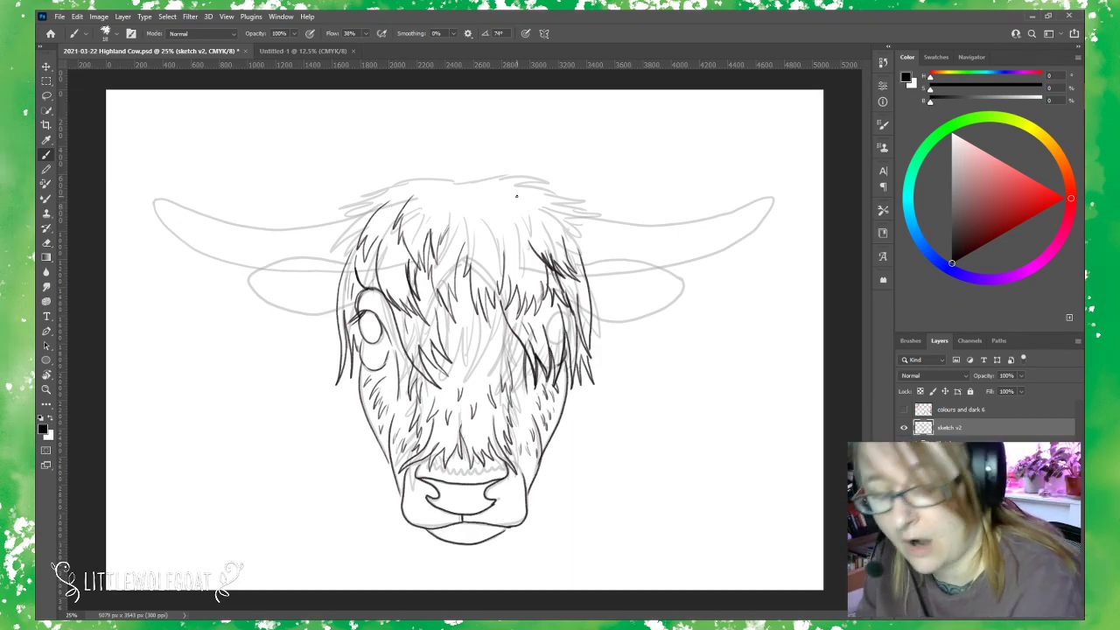
mouse_move(516, 196)
left_mouse_down()
mouse_move(524, 241)
mouse_move(492, 243)
left_mouse_up()
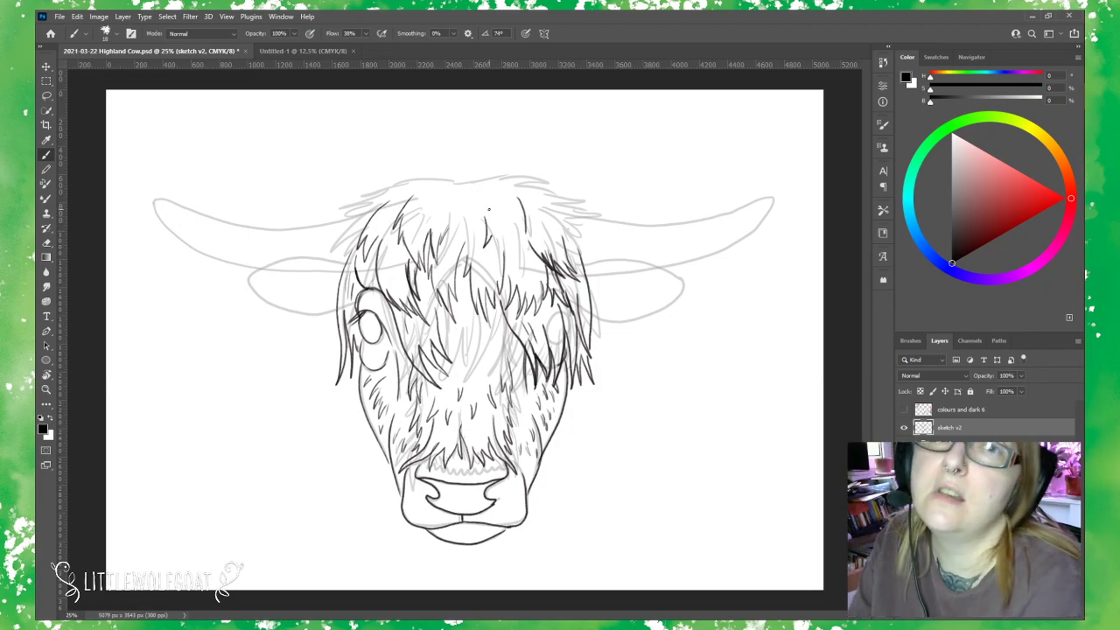
left_click_drag(489, 237, 486, 260)
left_click_drag(497, 244, 511, 271)
left_click_drag(516, 243, 509, 271)
mouse_move(520, 240)
left_mouse_down()
mouse_move(514, 265)
mouse_move(523, 252)
left_mouse_up()
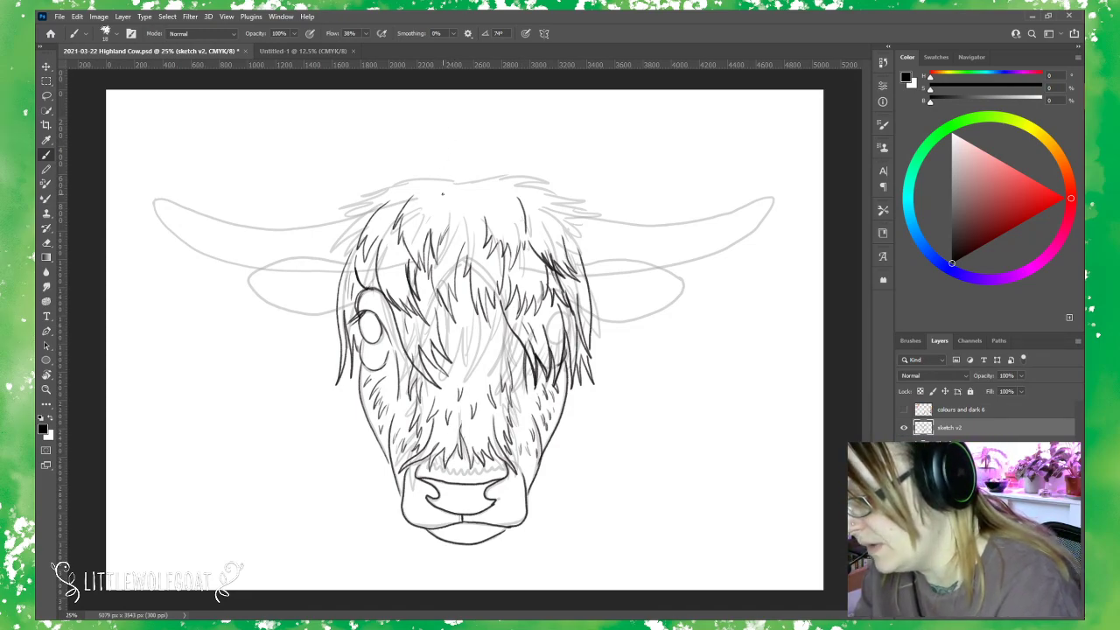
mouse_move(442, 188)
left_mouse_down()
mouse_move(438, 224)
mouse_move(439, 208)
mouse_move(467, 233)
mouse_move(468, 224)
left_mouse_up()
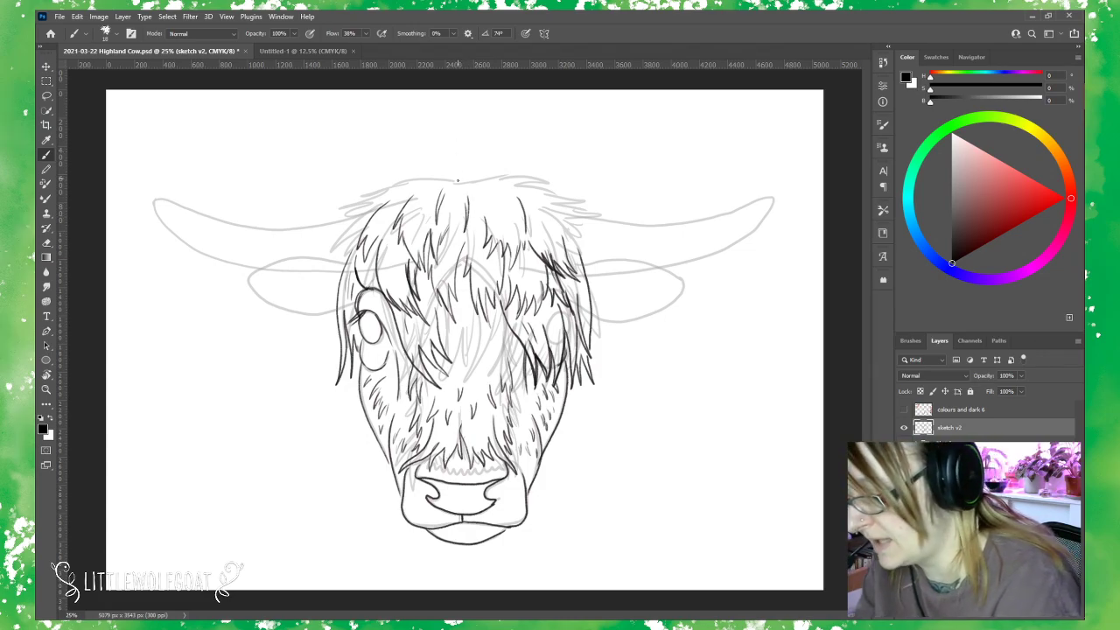
Add curving hair strokes along the top edge of the head, then hide the grey sketch layer.
left_click_drag(448, 172, 465, 176)
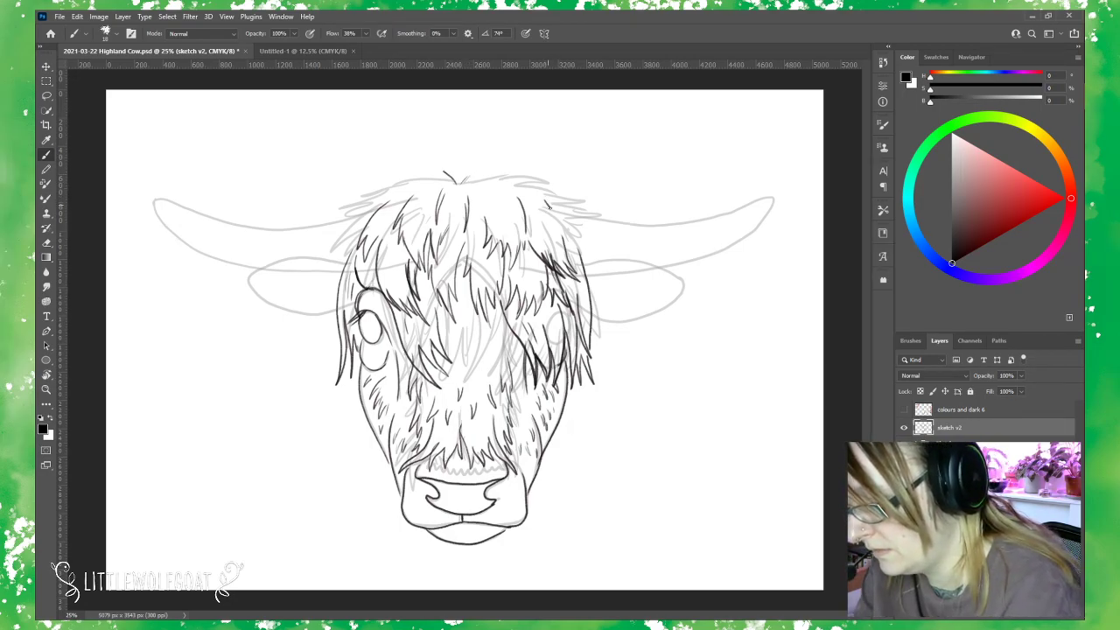
mouse_move(548, 206)
left_mouse_down()
mouse_move(555, 248)
mouse_move(547, 221)
mouse_move(539, 247)
mouse_move(543, 217)
mouse_move(548, 226)
left_mouse_up()
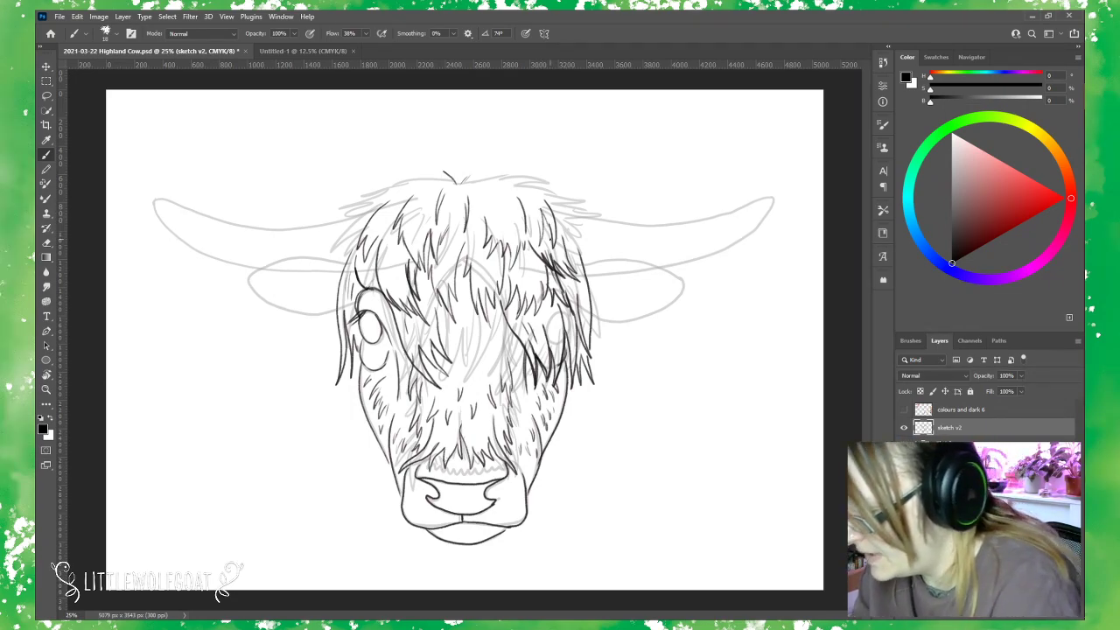
mouse_move(375, 210)
left_mouse_down()
mouse_move(333, 248)
mouse_move(334, 265)
left_mouse_up()
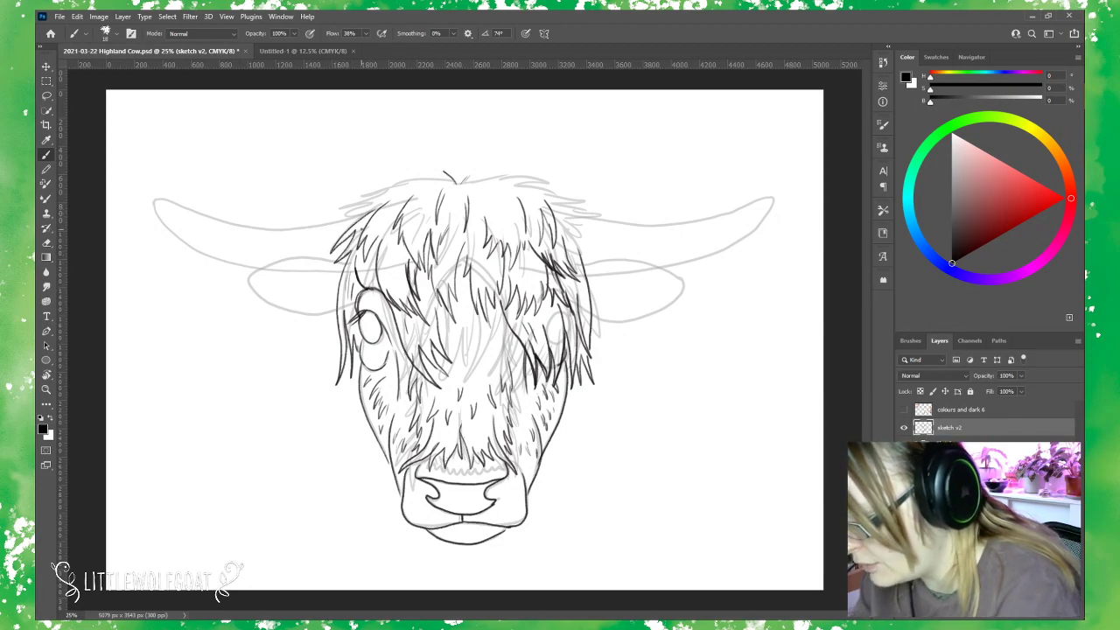
mouse_move(563, 207)
left_mouse_down()
mouse_move(596, 249)
mouse_move(578, 253)
left_mouse_up()
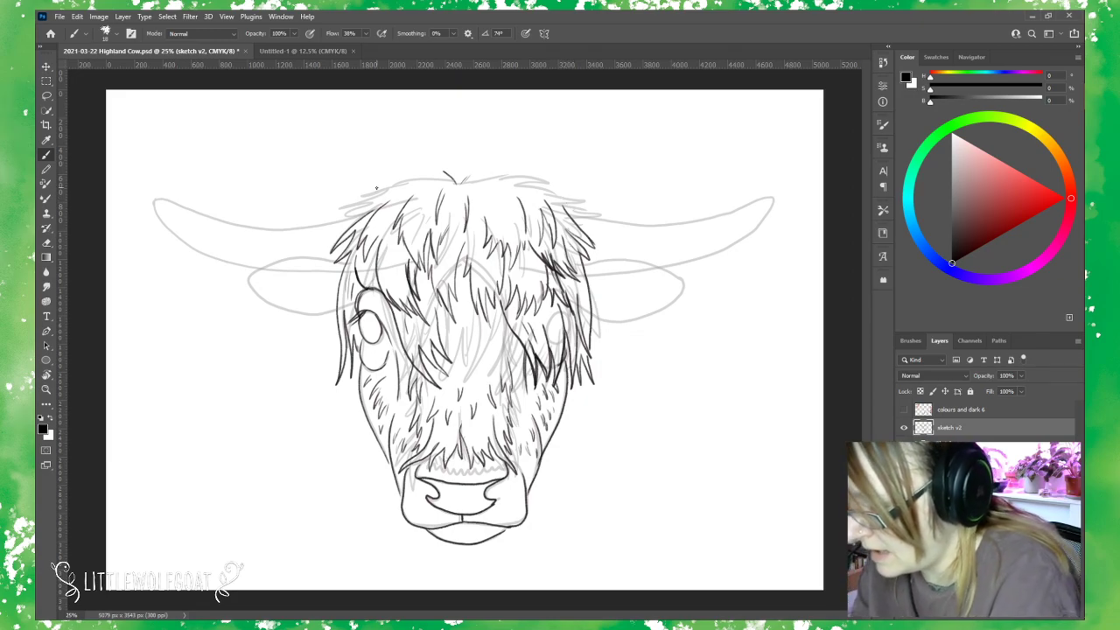
mouse_move(419, 183)
left_mouse_down()
mouse_move(341, 209)
mouse_move(368, 203)
mouse_move(350, 220)
left_mouse_up()
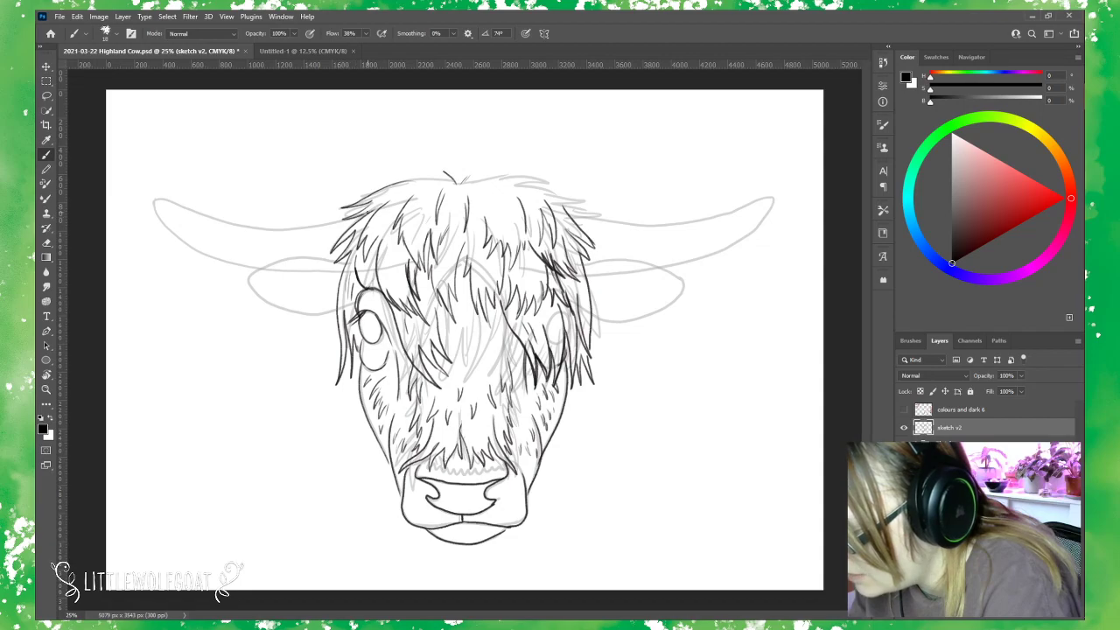
mouse_move(509, 182)
left_mouse_down()
mouse_move(574, 199)
mouse_move(566, 205)
mouse_move(583, 215)
left_mouse_up()
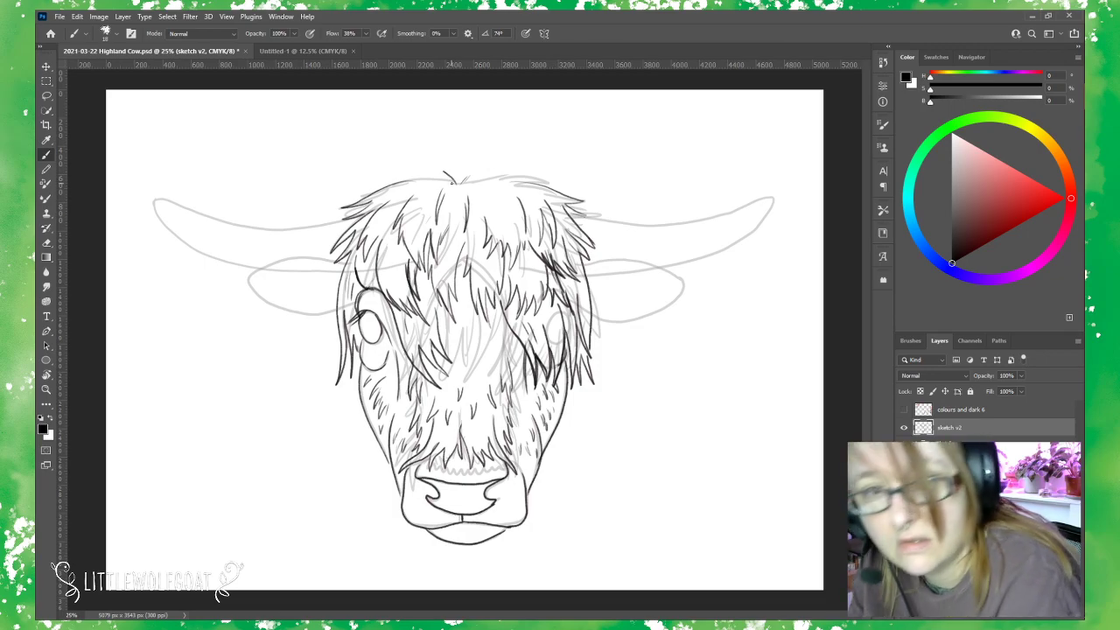
left_click_drag(450, 179, 393, 190)
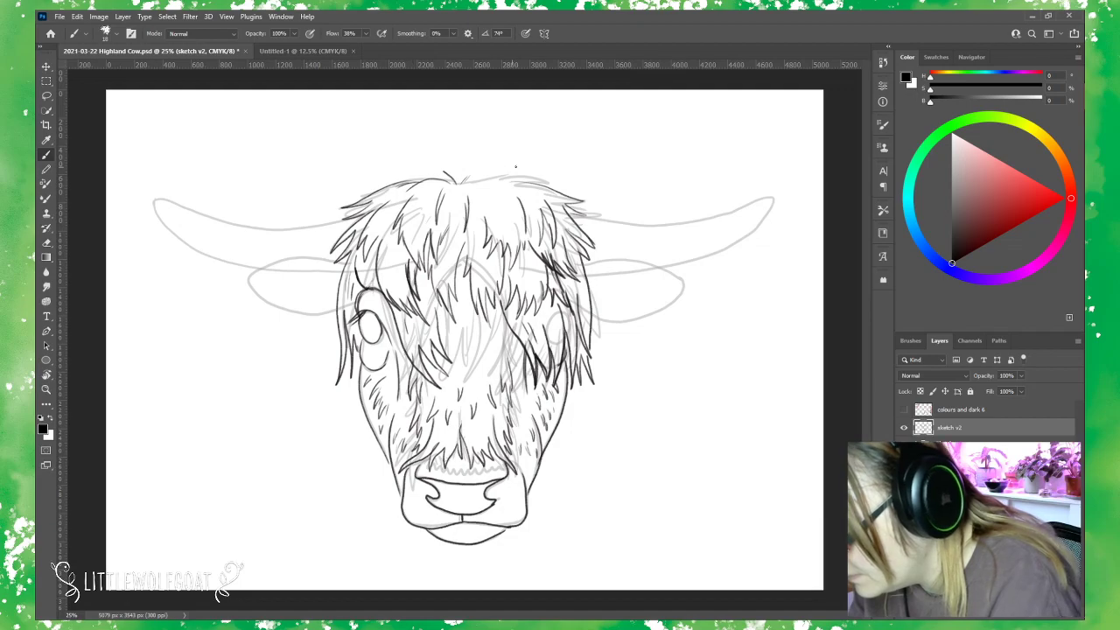
left_click_drag(466, 178, 502, 184)
mouse_move(500, 187)
left_mouse_down()
mouse_move(511, 199)
mouse_move(512, 186)
mouse_move(543, 186)
left_mouse_up()
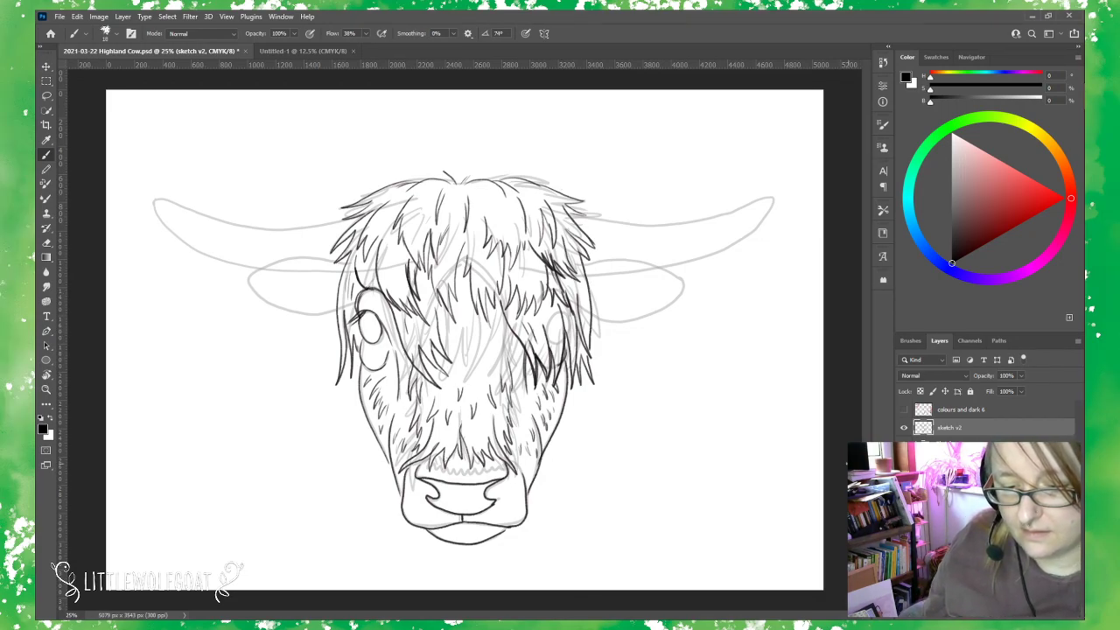
left_click(904, 445)
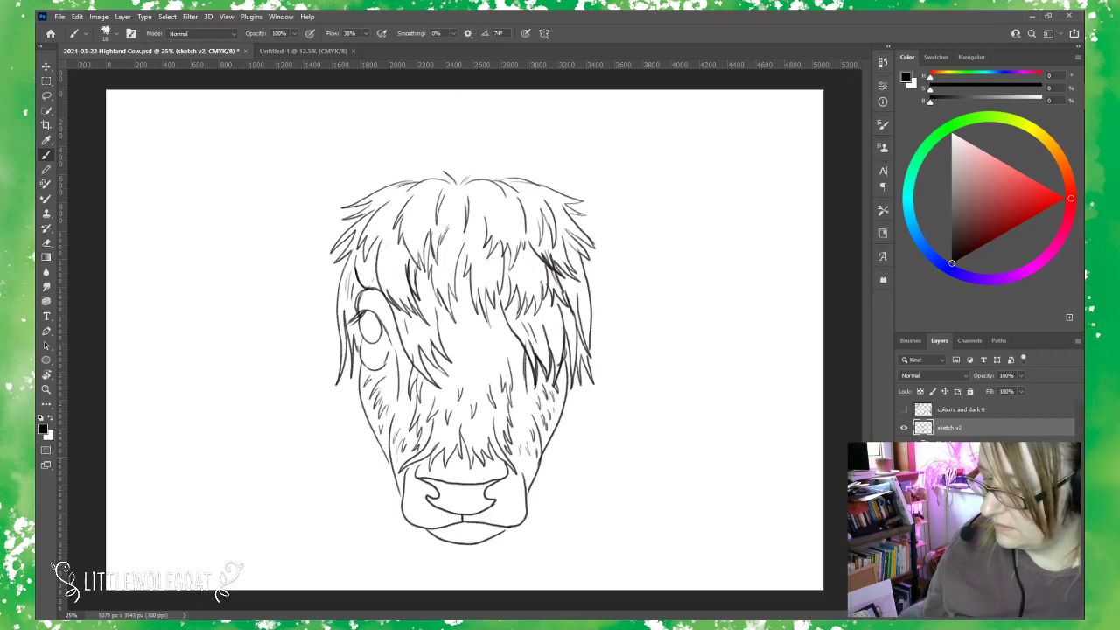
Toggle the light-grey rough sketch layer off and back on beneath the line art.
left_click(904, 445)
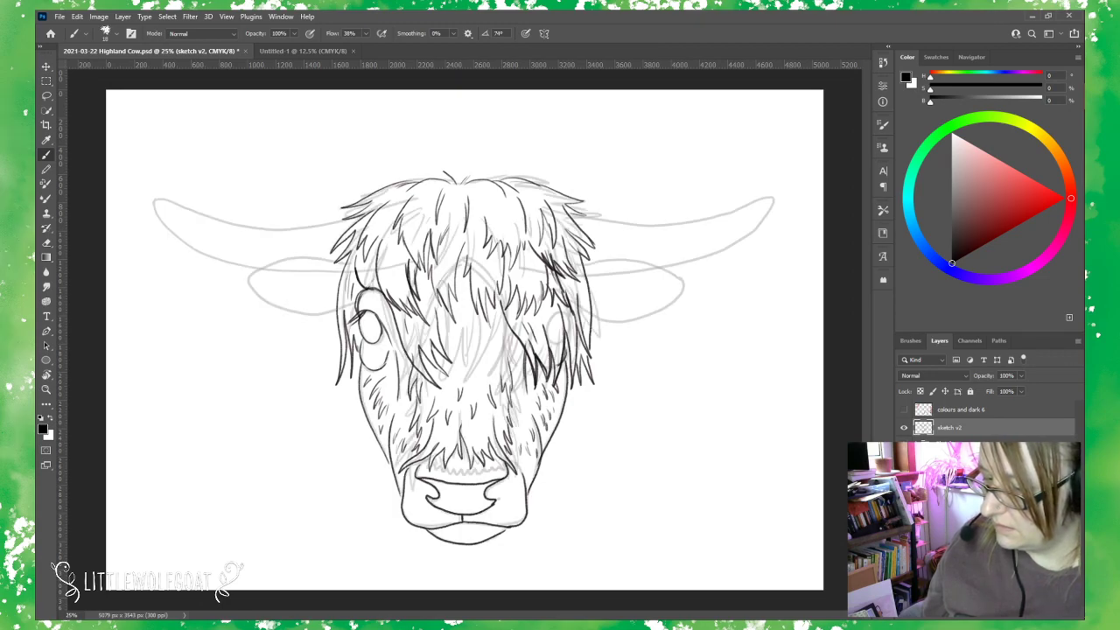
left_click(904, 445)
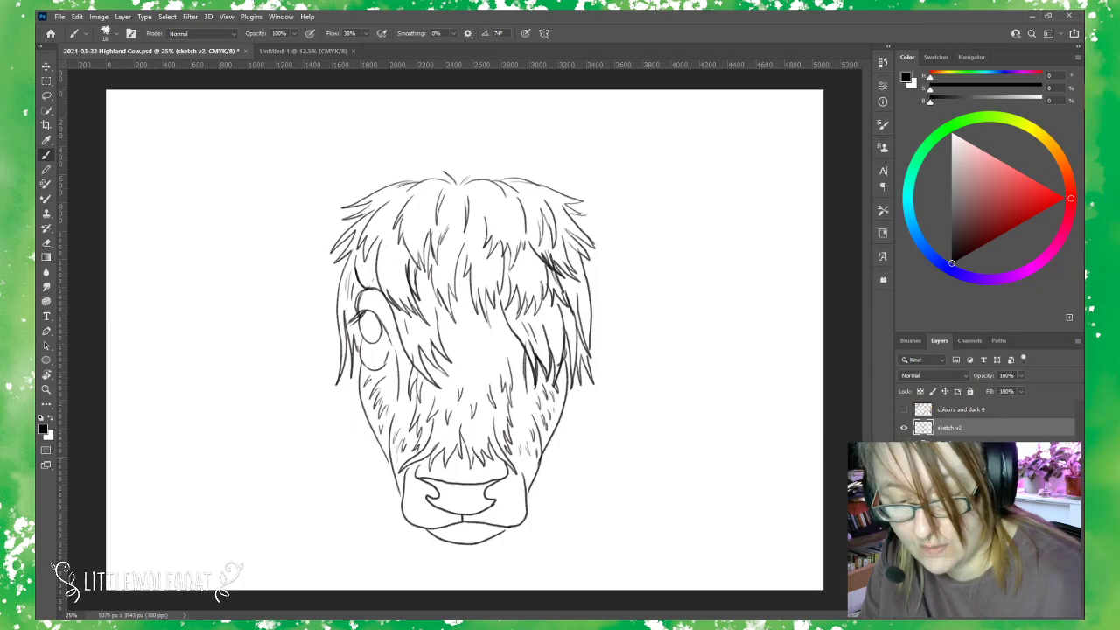
left_click(906, 443)
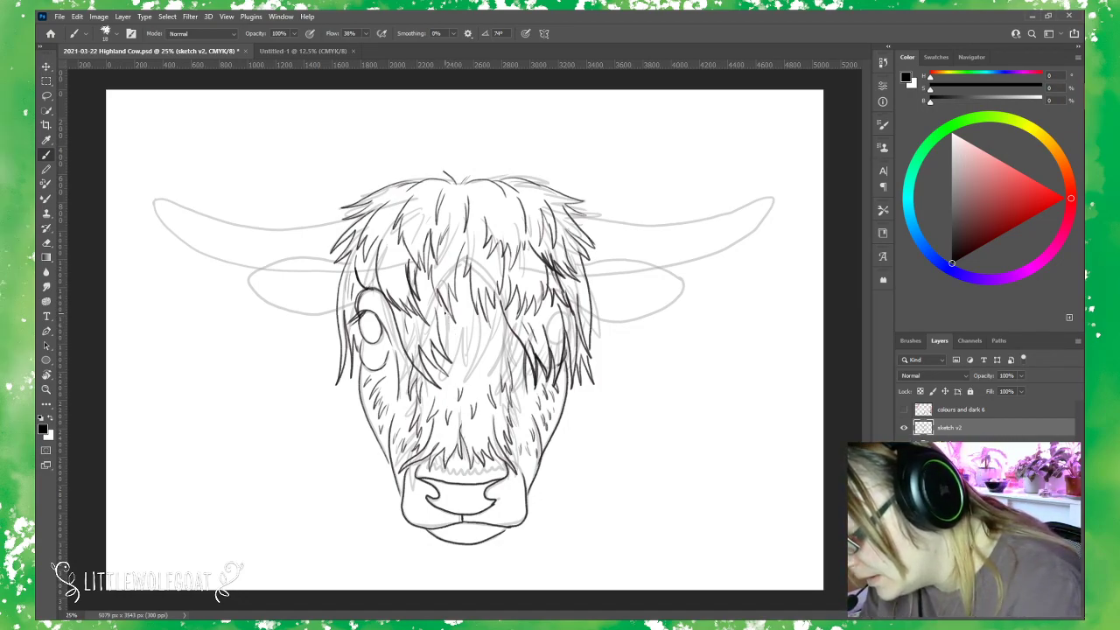
Add three hair strokes through the forelock and ink the top edge of the left ear.
left_click_drag(439, 316, 471, 382)
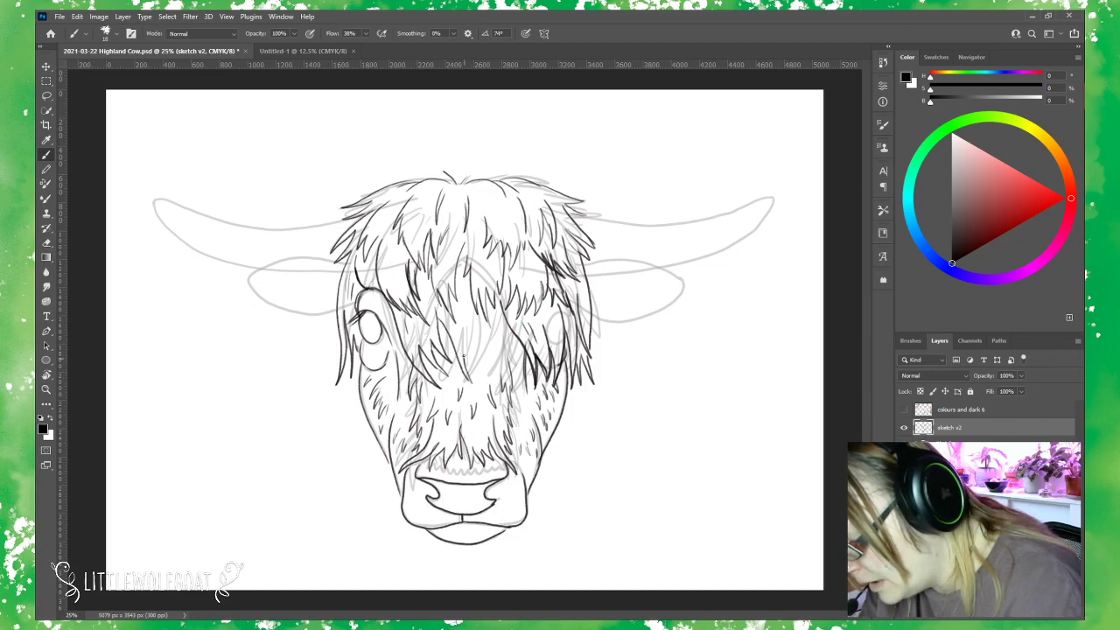
mouse_move(473, 367)
left_mouse_down()
mouse_move(467, 311)
mouse_move(499, 352)
mouse_move(496, 376)
mouse_move(478, 360)
mouse_move(480, 380)
mouse_move(487, 341)
mouse_move(494, 380)
mouse_move(504, 360)
mouse_move(500, 381)
mouse_move(518, 360)
mouse_move(517, 336)
left_mouse_up()
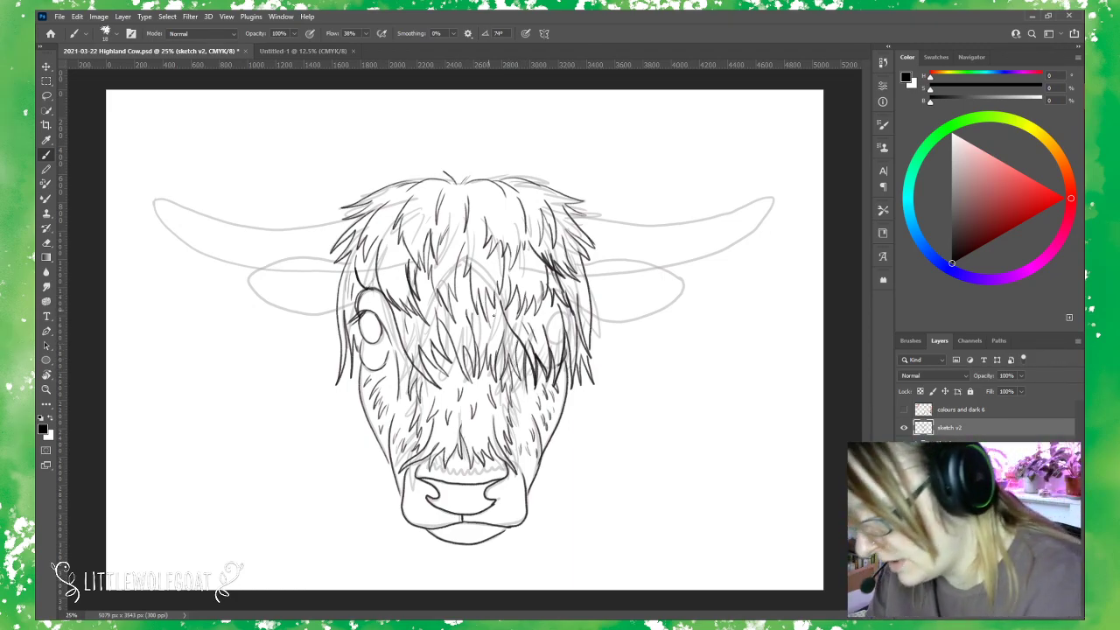
left_click_drag(503, 332, 504, 317)
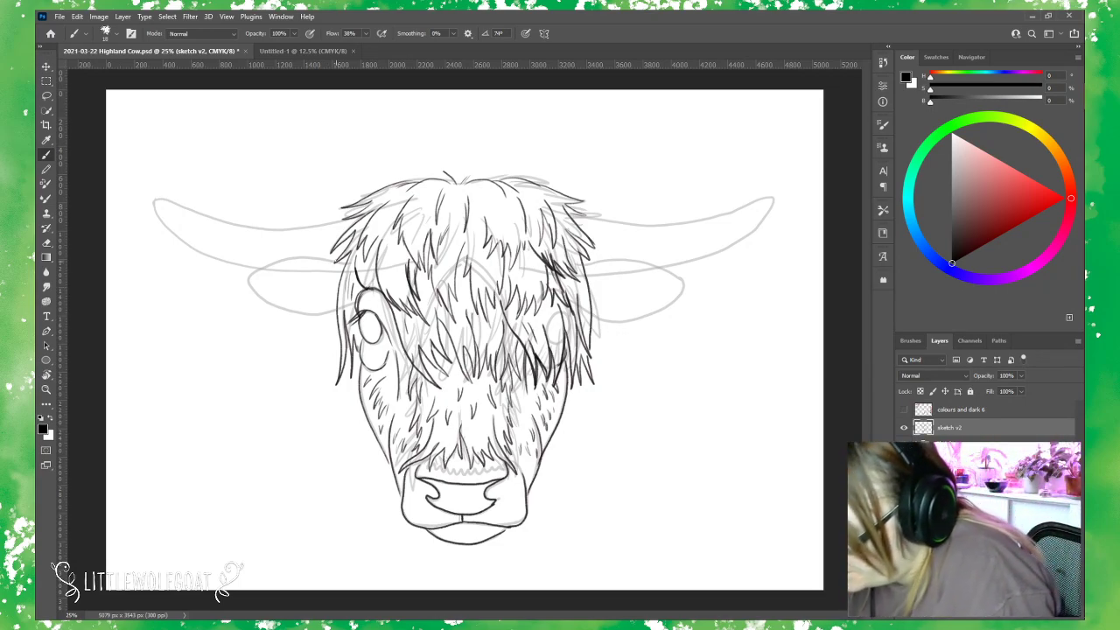
mouse_move(335, 256)
left_mouse_down()
mouse_move(280, 255)
mouse_move(252, 268)
mouse_move(259, 284)
mouse_move(263, 268)
mouse_move(249, 269)
mouse_move(254, 279)
mouse_move(311, 264)
mouse_move(311, 282)
mouse_move(320, 269)
left_mouse_up()
Add fur strokes to the left ear and outline the right ear's top edge with tufts.
left_click_drag(318, 285, 321, 274)
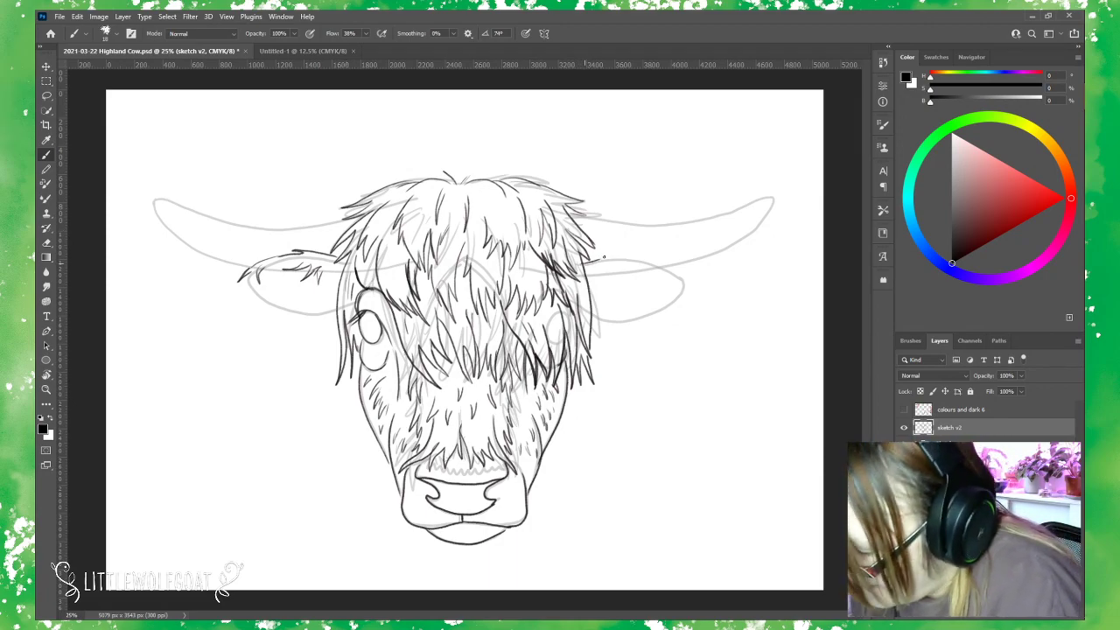
mouse_move(610, 254)
left_mouse_down()
mouse_move(652, 258)
mouse_move(687, 277)
mouse_move(684, 288)
left_mouse_up()
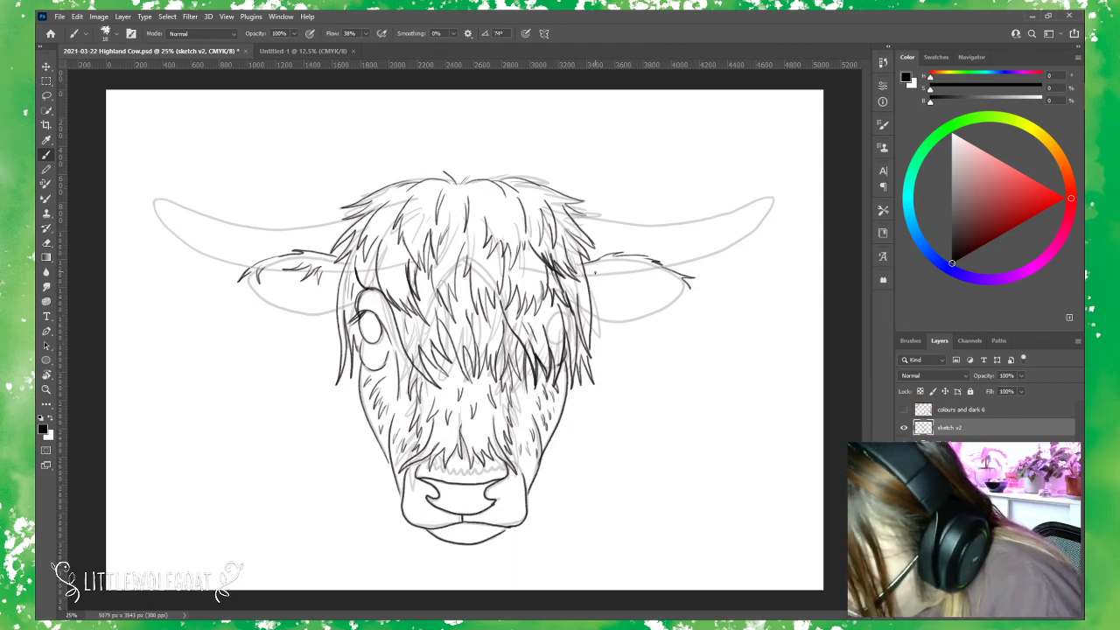
mouse_move(595, 279)
left_mouse_down()
mouse_move(625, 266)
mouse_move(608, 278)
mouse_move(673, 287)
left_mouse_up()
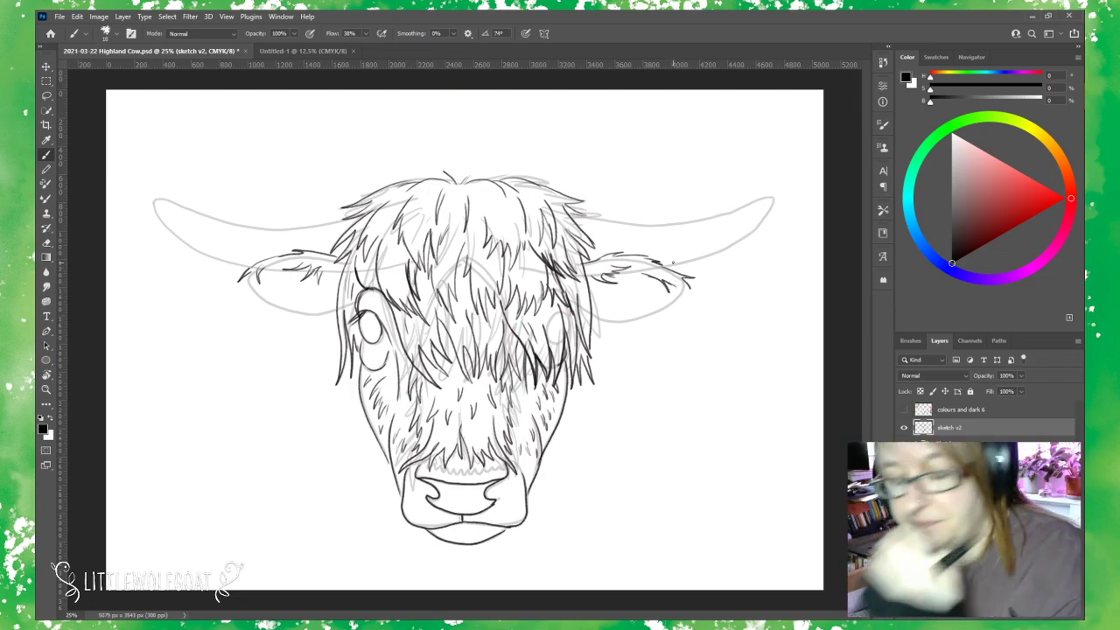
mouse_move(249, 278)
left_mouse_down()
mouse_move(252, 302)
mouse_move(275, 315)
left_mouse_up()
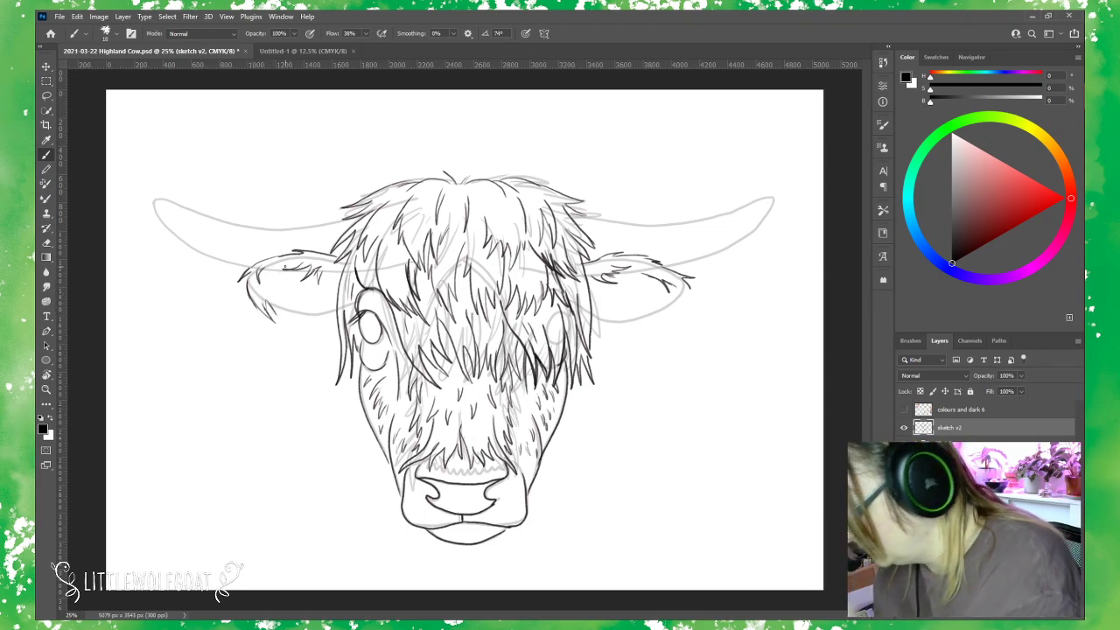
Erase stray left-ear marks, then redraw its lower edge with hanging hair tufts.
key("e")
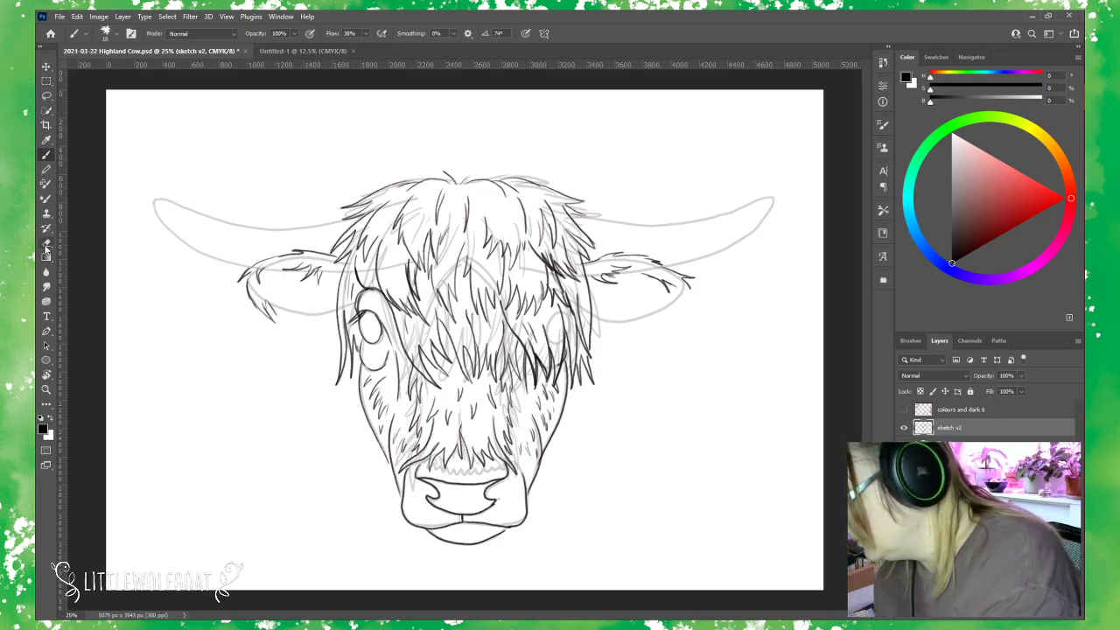
mouse_move(275, 315)
left_mouse_down()
mouse_move(268, 300)
mouse_move(273, 317)
left_mouse_up()
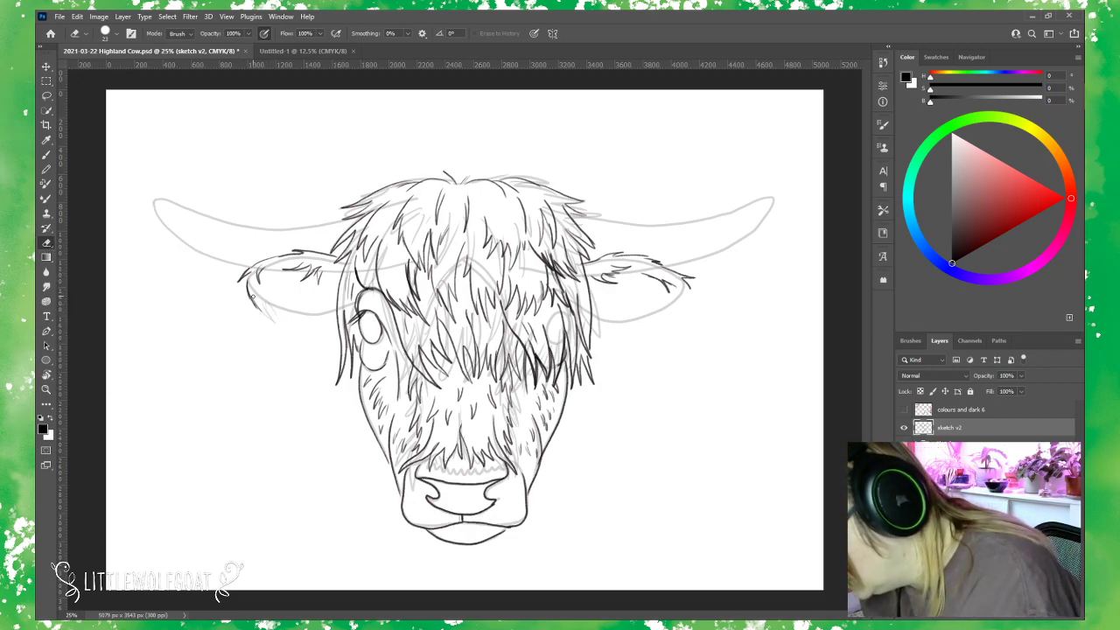
left_click_drag(254, 303, 260, 294)
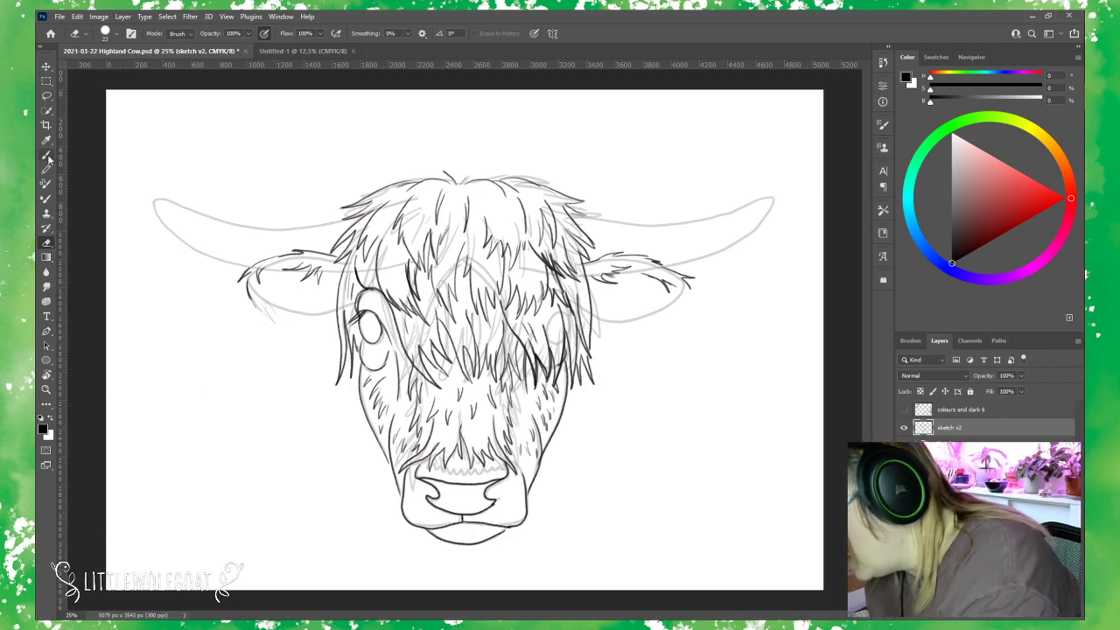
key("b")
mouse_move(253, 300)
left_mouse_down()
mouse_move(269, 332)
mouse_move(280, 325)
mouse_move(285, 346)
mouse_move(294, 330)
mouse_move(302, 347)
left_mouse_up()
left_click_drag(302, 320, 310, 347)
left_click_drag(309, 330, 316, 342)
mouse_move(312, 324)
left_mouse_down()
mouse_move(323, 349)
mouse_move(337, 341)
left_mouse_up()
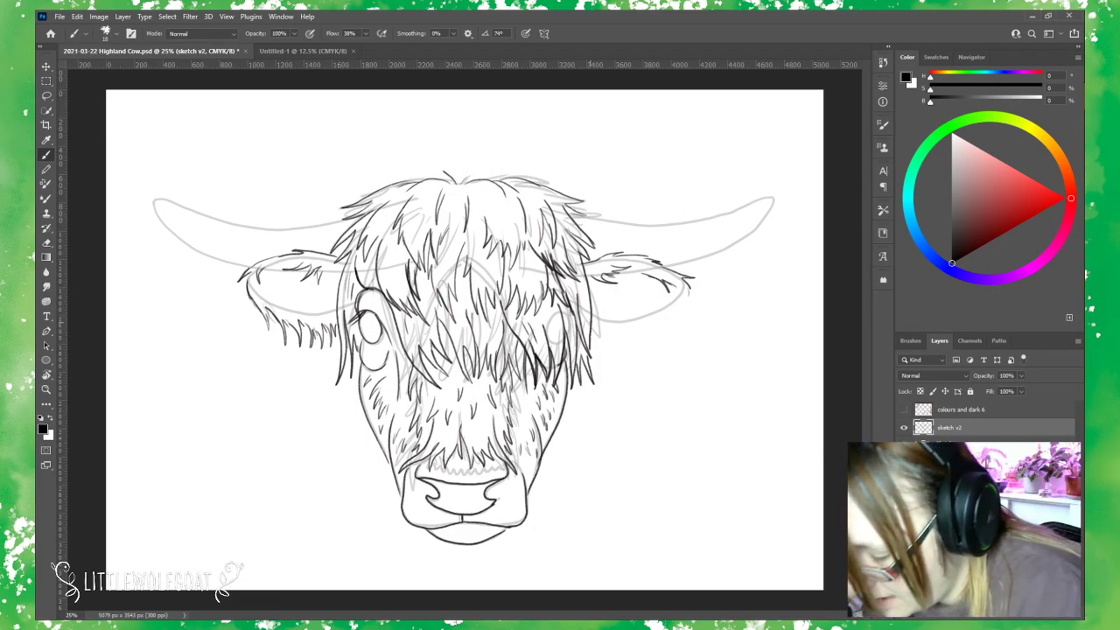
Shape the right ear tip with fur beneath it, and add fur inside both ears.
mouse_move(589, 319)
left_mouse_down()
mouse_move(601, 348)
mouse_move(624, 350)
left_mouse_up()
mouse_move(689, 289)
left_mouse_down()
mouse_move(673, 331)
mouse_move(671, 321)
mouse_move(661, 329)
left_mouse_up()
mouse_move(662, 326)
left_mouse_down()
mouse_move(657, 346)
mouse_move(627, 342)
left_mouse_up()
mouse_move(626, 336)
left_mouse_down()
mouse_move(643, 352)
mouse_move(652, 334)
left_mouse_up()
left_click_drag(652, 315, 654, 334)
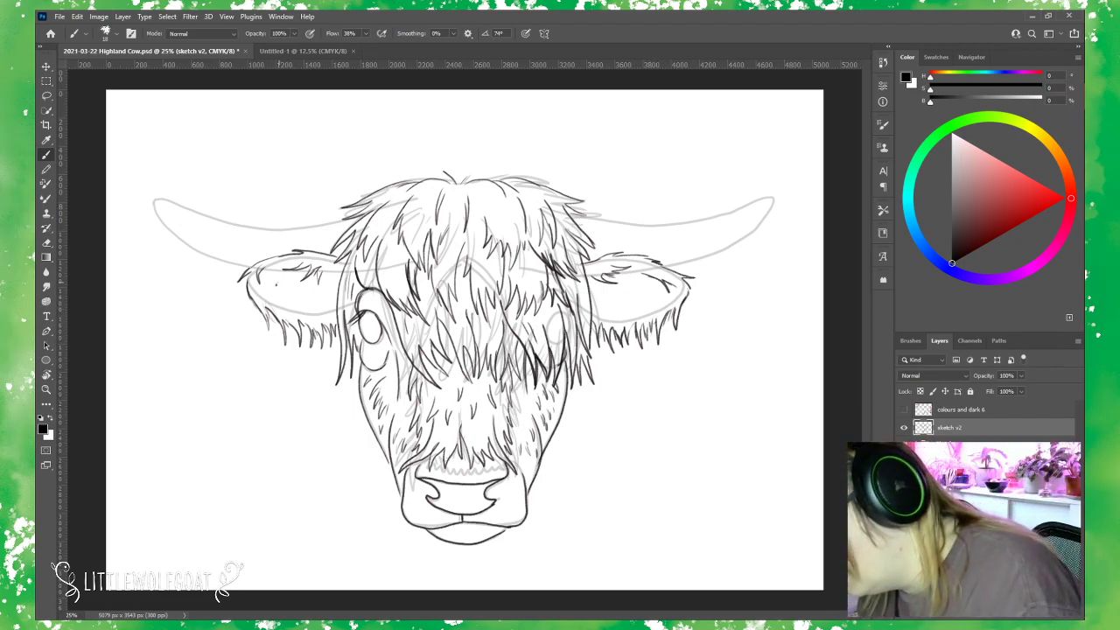
mouse_move(276, 285)
left_mouse_down()
mouse_move(278, 302)
mouse_move(269, 297)
mouse_move(318, 310)
left_mouse_up()
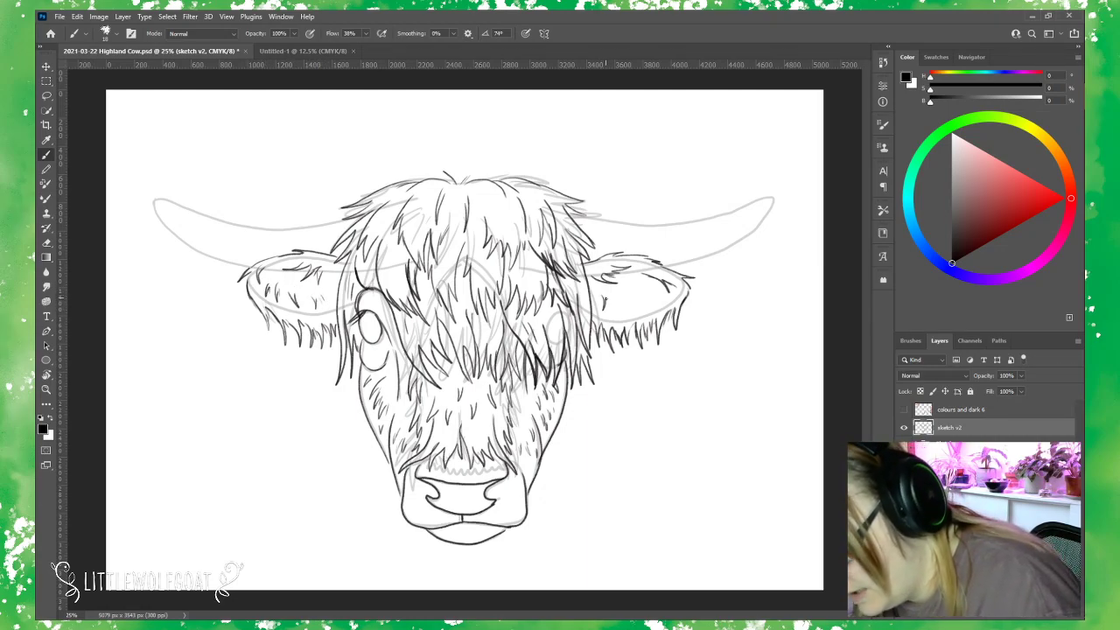
mouse_move(622, 295)
left_mouse_down()
mouse_move(624, 314)
mouse_move(648, 303)
mouse_move(626, 296)
mouse_move(663, 310)
left_mouse_up()
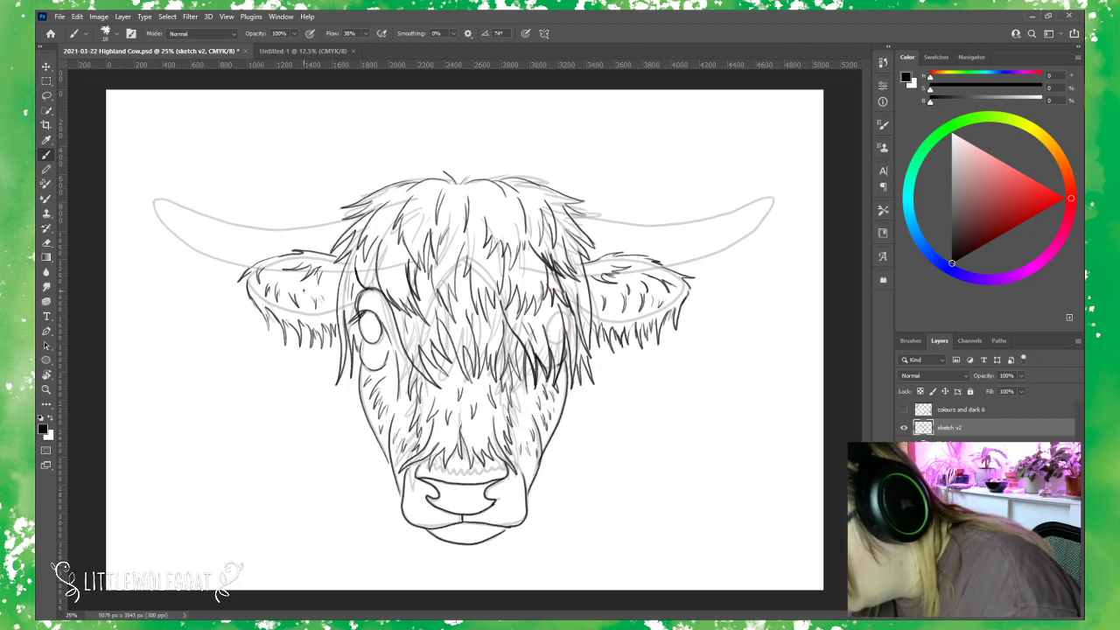
left_click_drag(303, 290, 307, 301)
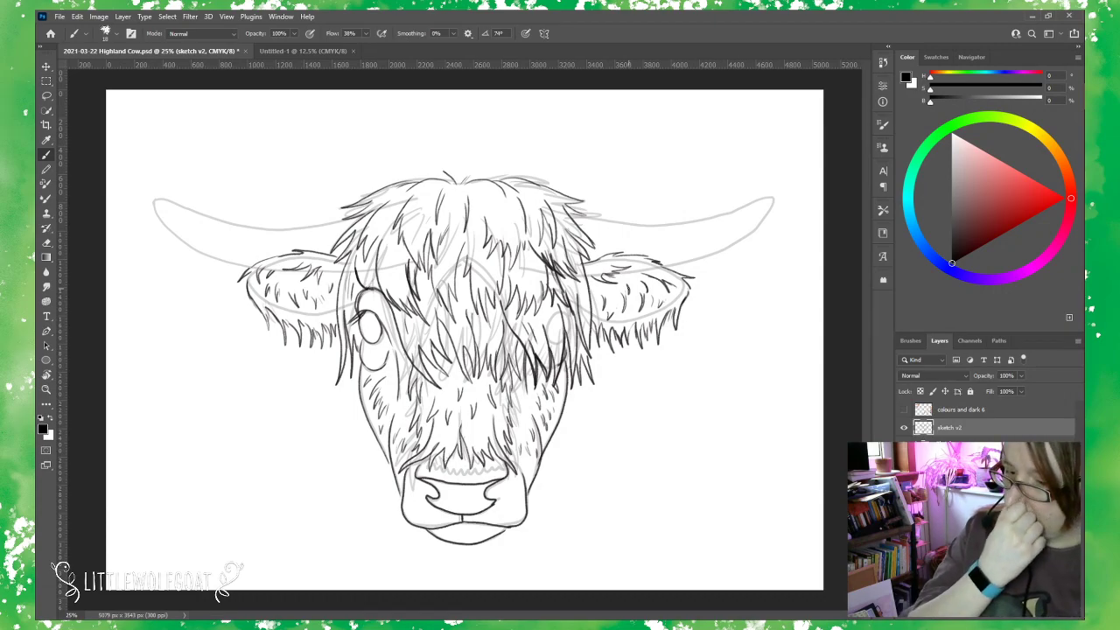
left_click(903, 428)
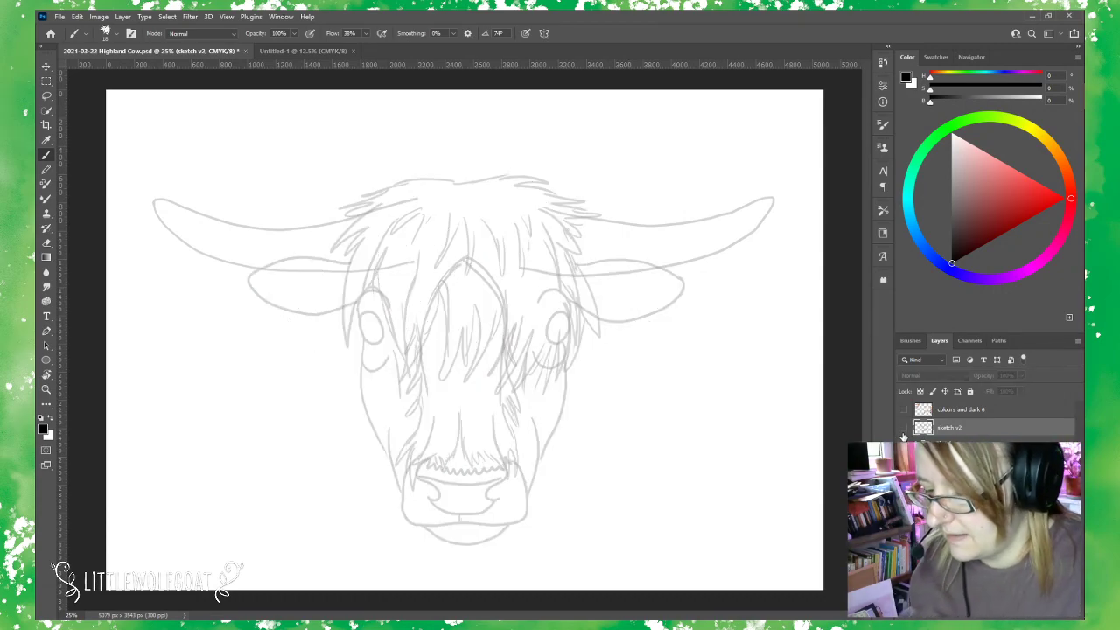
left_click(903, 428)
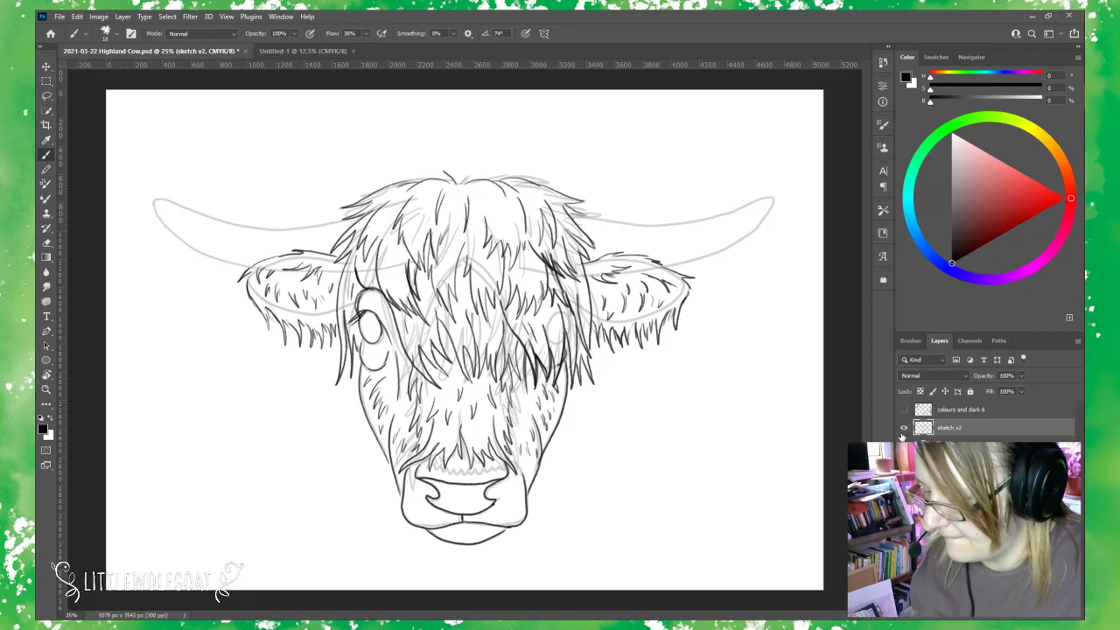
left_click(902, 429)
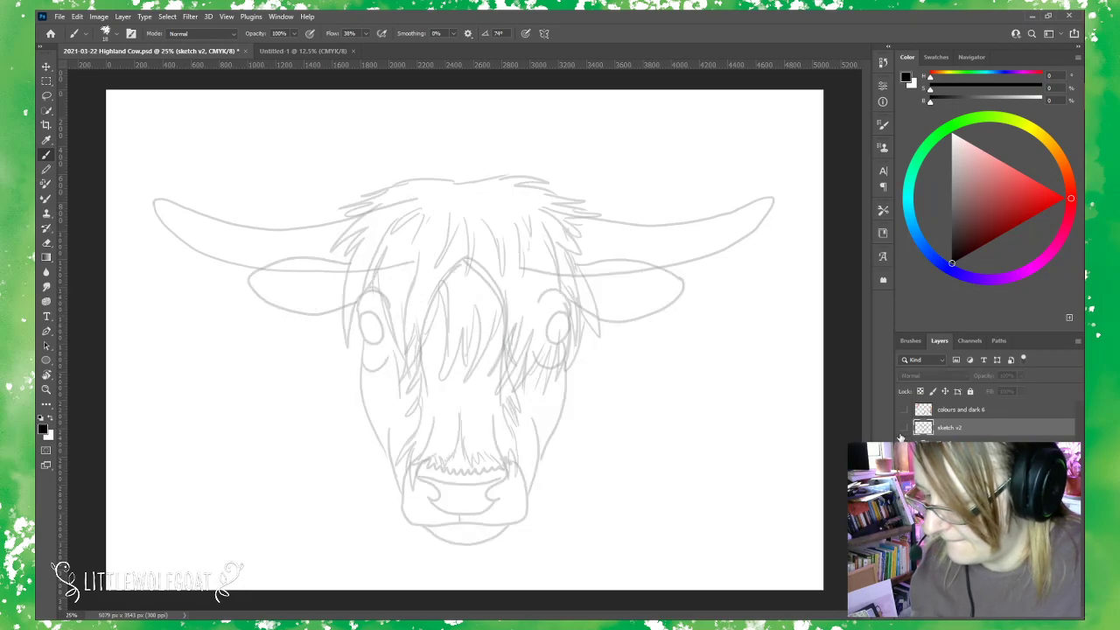
left_click(903, 428)
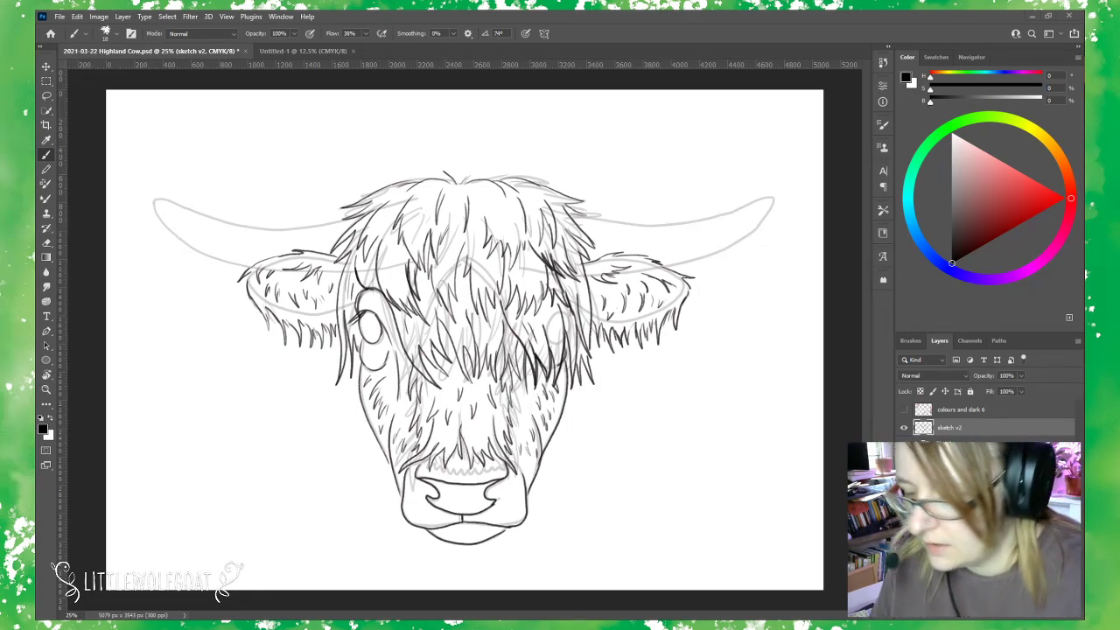
Enable vertical painting symmetry and stretch its axis wide across the cow's face.
left_click(544, 33)
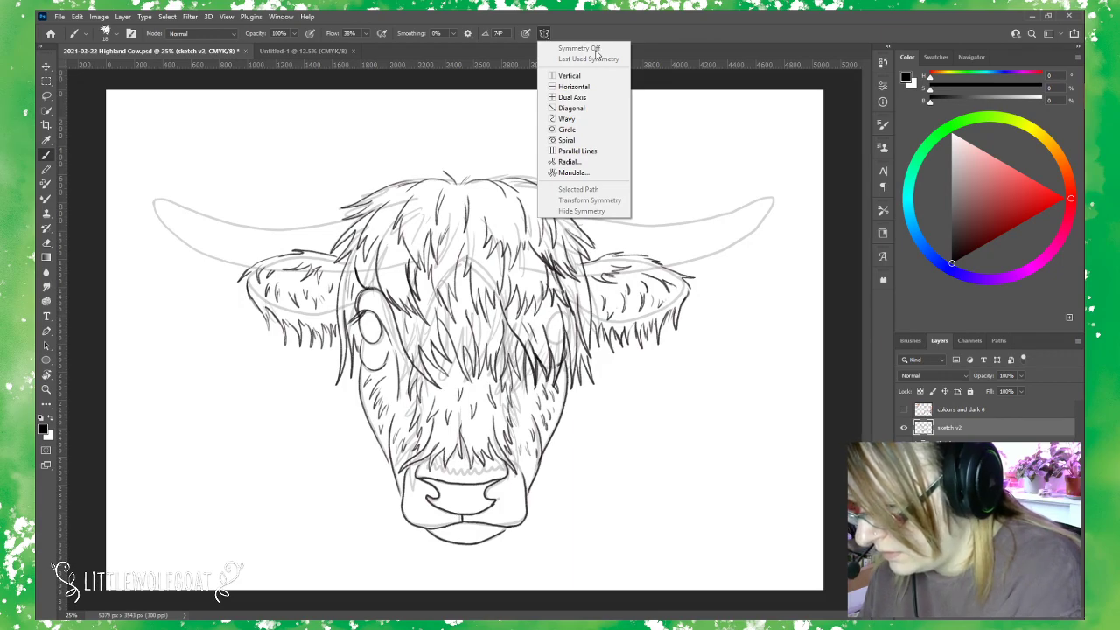
left_click(586, 76)
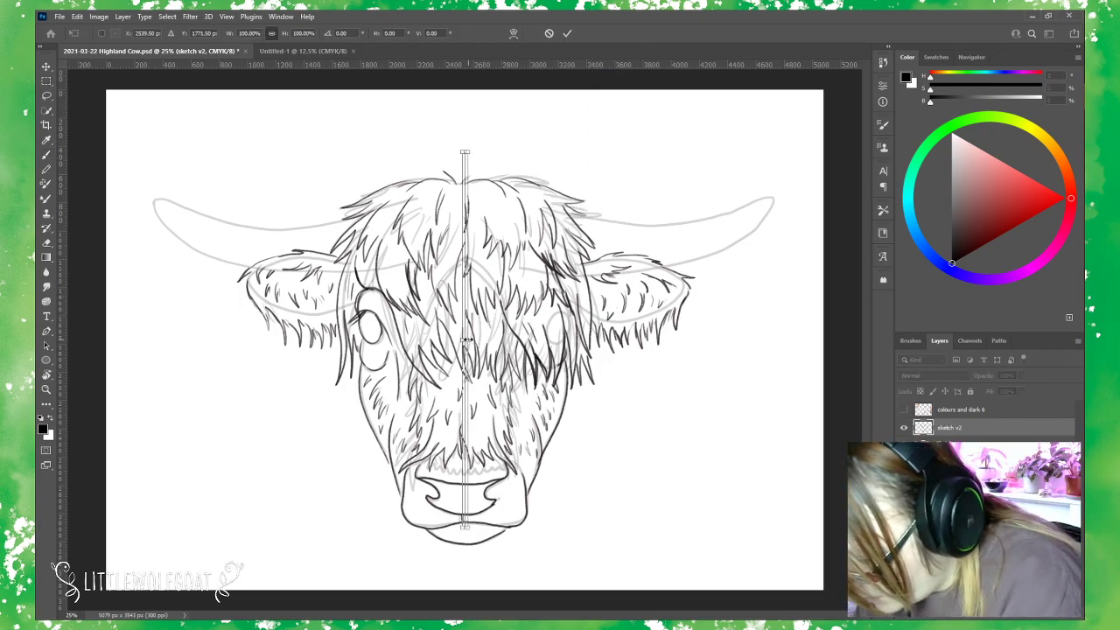
left_click_drag(468, 339, 784, 338)
left_click_drag(461, 339, 125, 359)
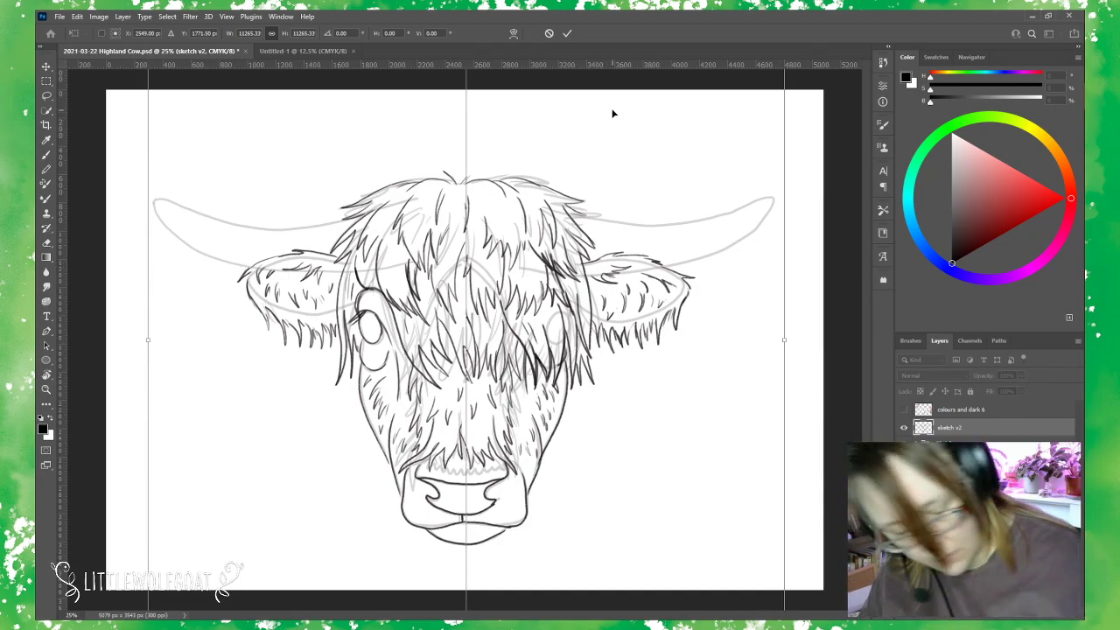
key("Return")
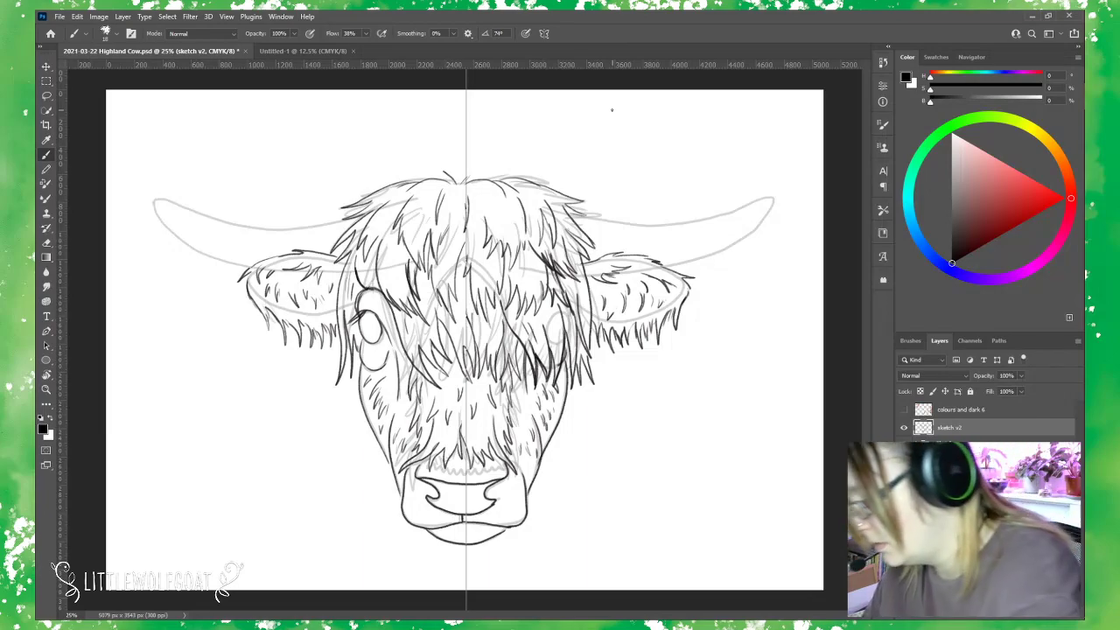
Draw one mirrored curved horn, turn symmetry off, and hide the grey rough sketch.
mouse_move(249, 267)
left_mouse_down()
mouse_move(194, 247)
mouse_move(169, 217)
mouse_move(148, 157)
mouse_move(154, 114)
mouse_move(166, 173)
mouse_move(196, 212)
mouse_move(258, 233)
mouse_move(339, 220)
left_mouse_up()
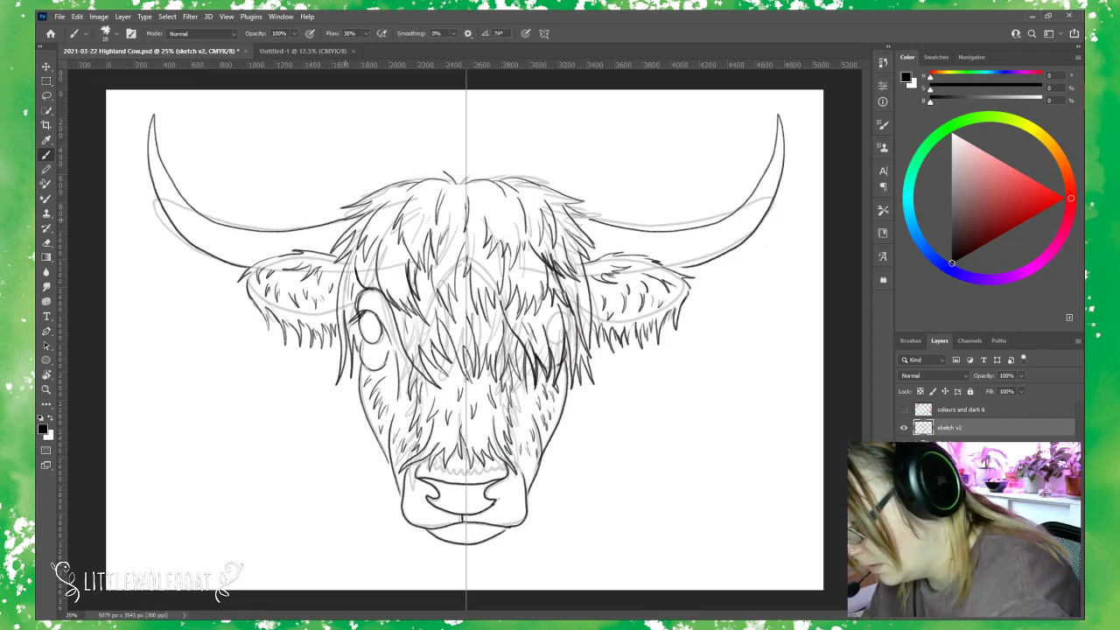
left_click(543, 33)
left_click(567, 44)
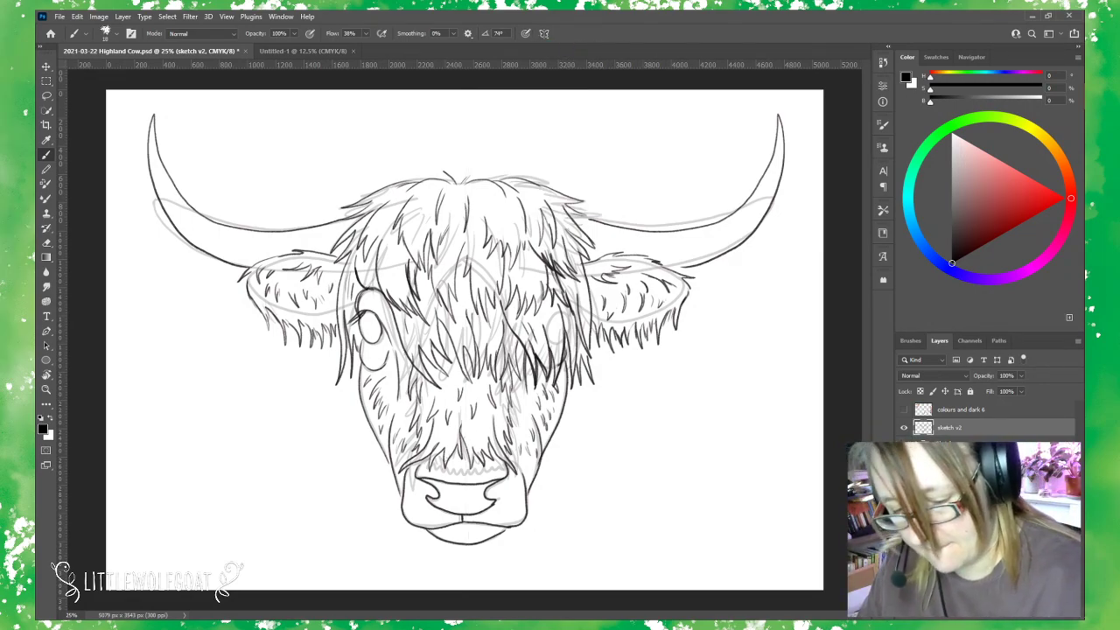
left_click(903, 444)
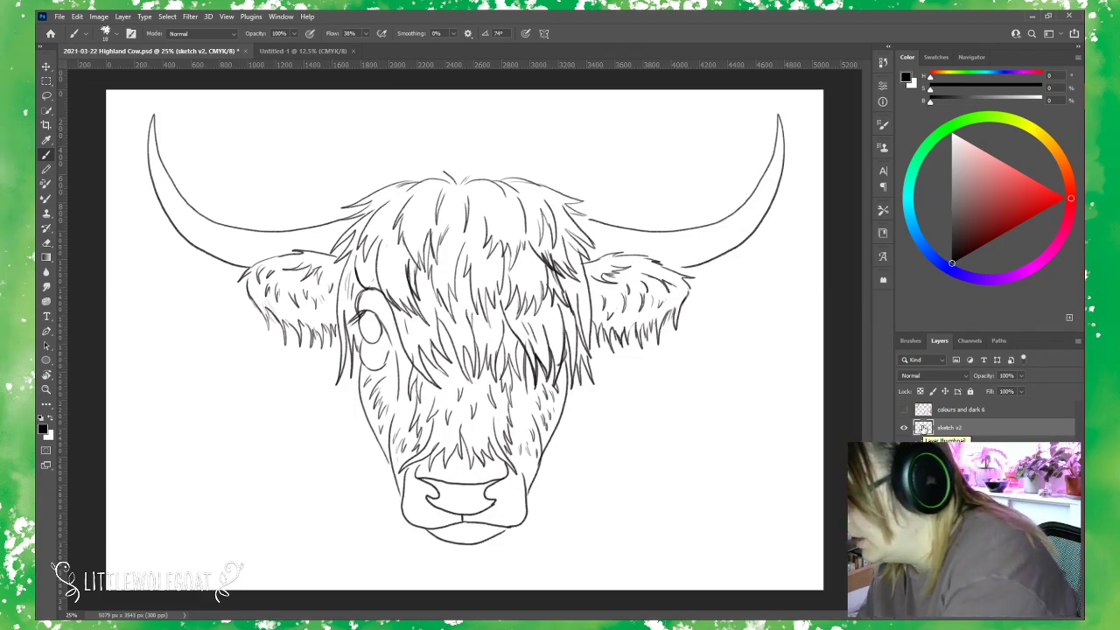
Clean up and close the horn tips into rounded ends with the Eraser and Brush.
left_click(48, 244)
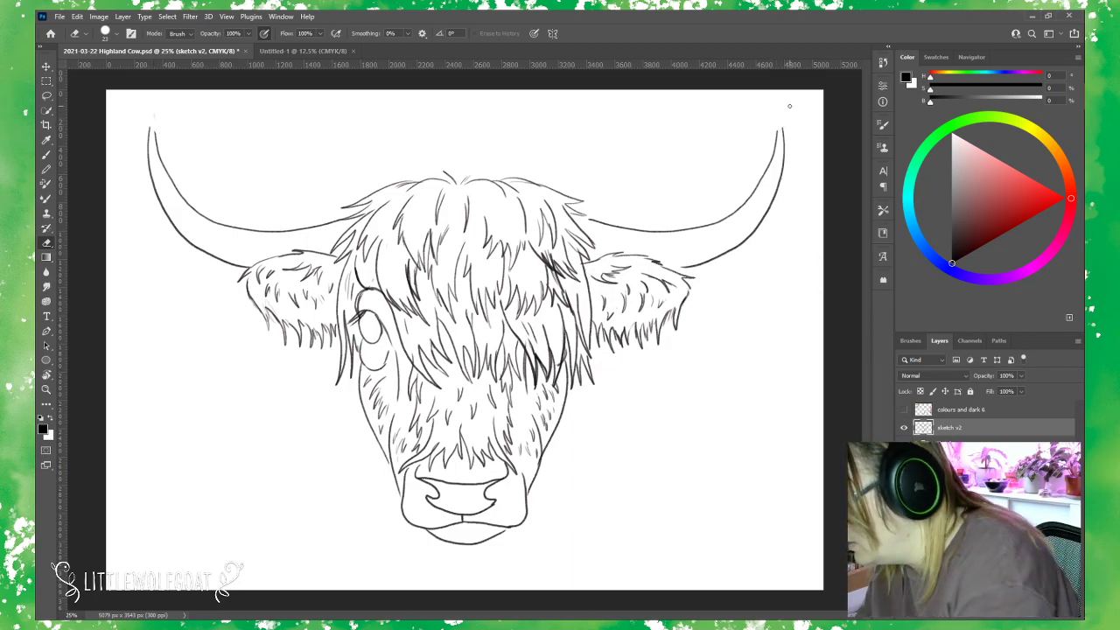
left_click(47, 154)
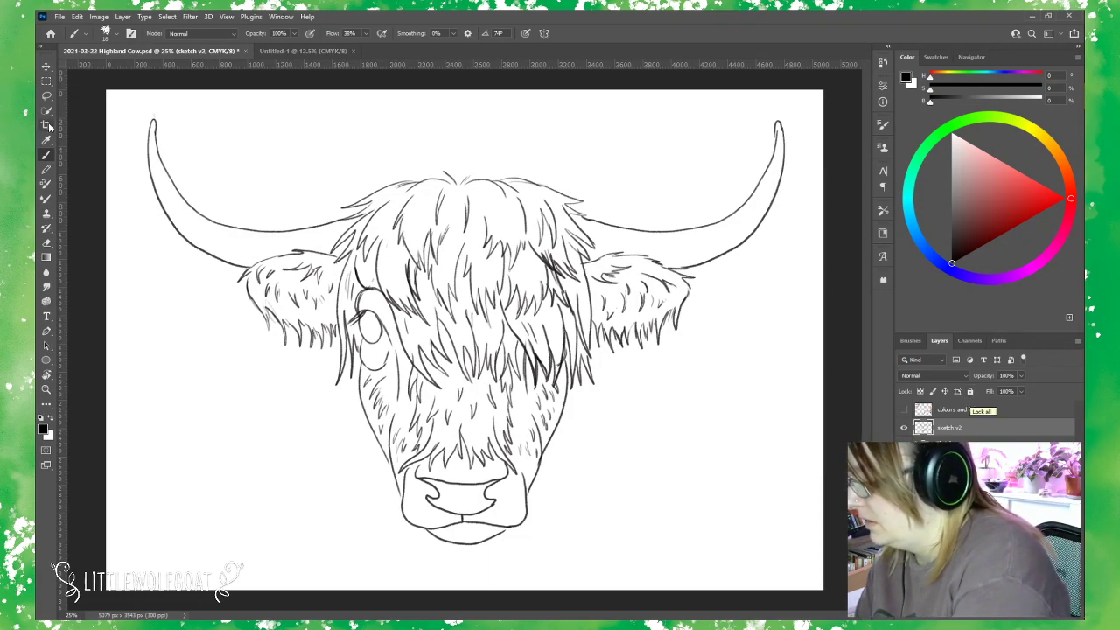
left_click(48, 81)
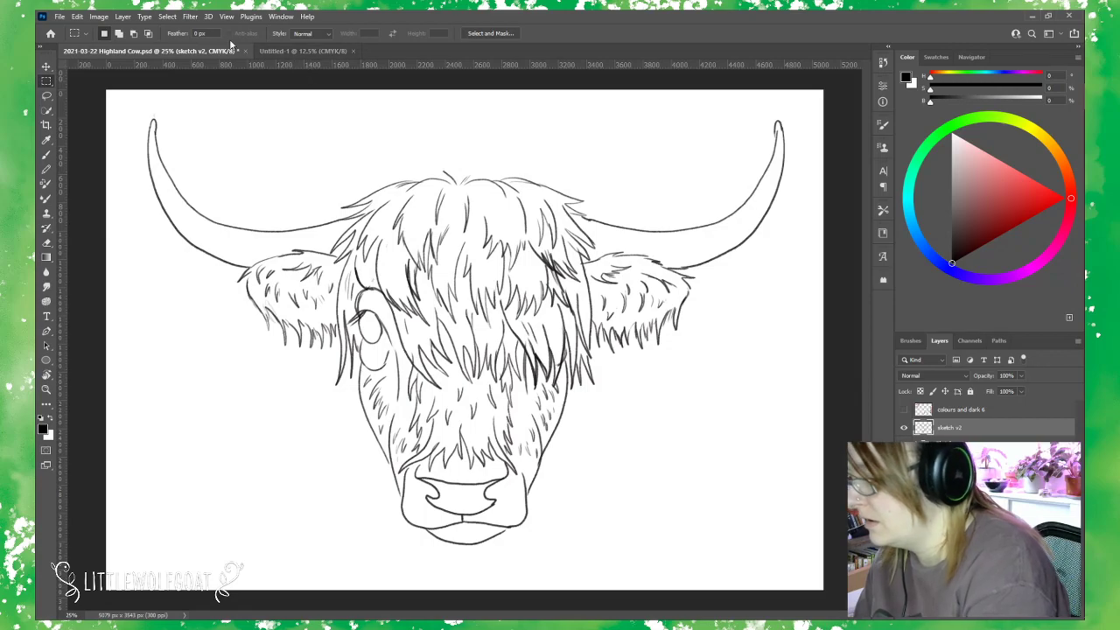
Copy the cow sketch to the clipboard.
left_click(61, 18)
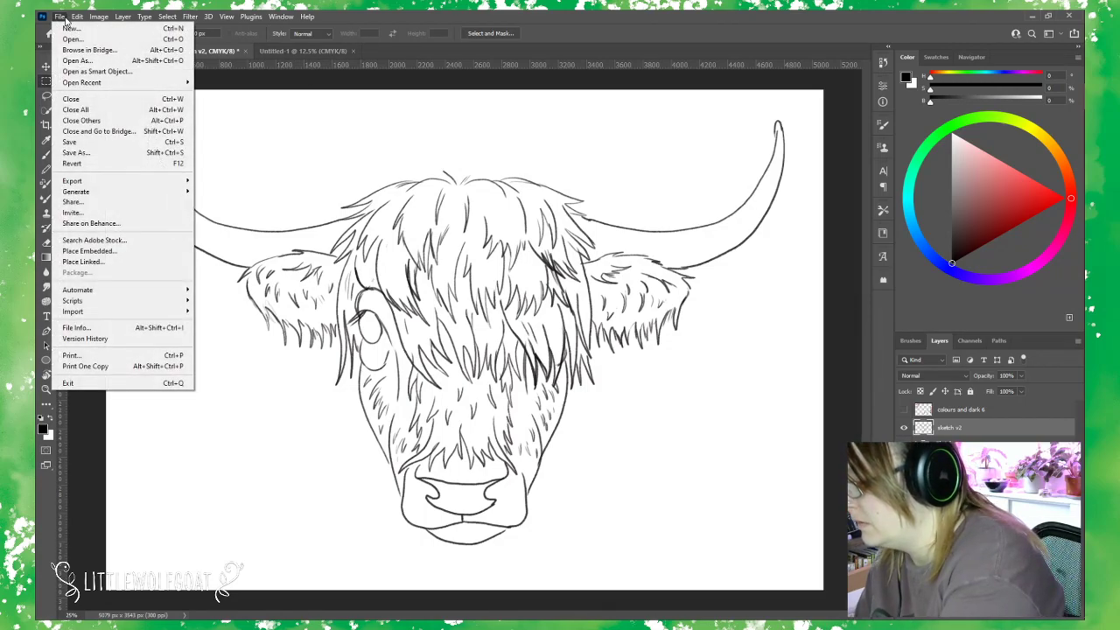
mouse_move(78, 18)
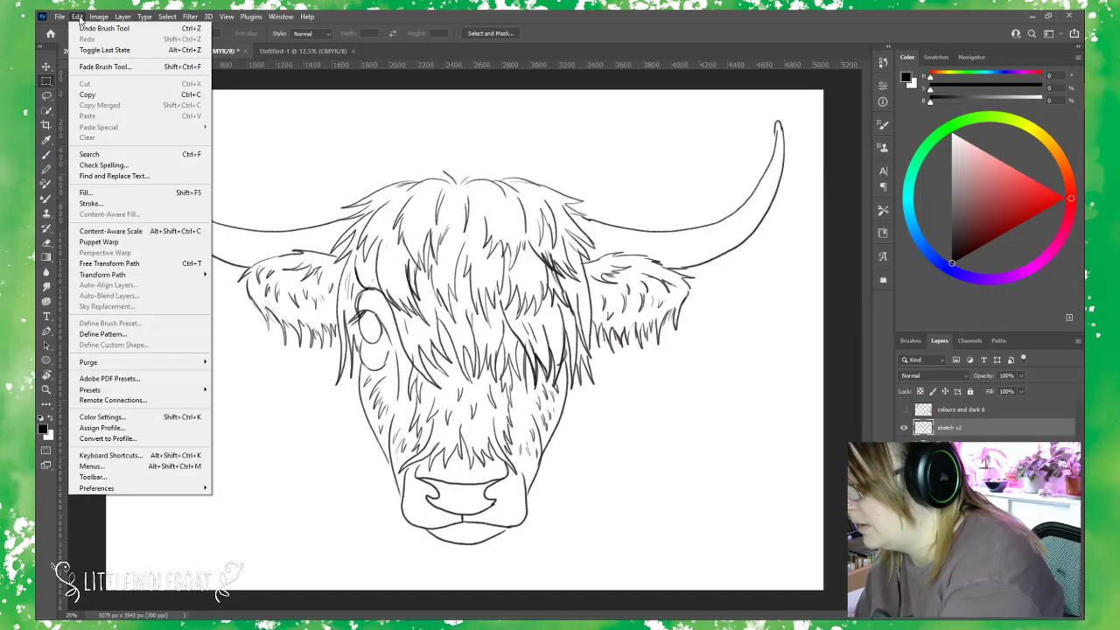
left_click(90, 94)
Switch to the blank Untitled-1 document and rotate its canvas 90° clockwise to portrait.
left_click(309, 50)
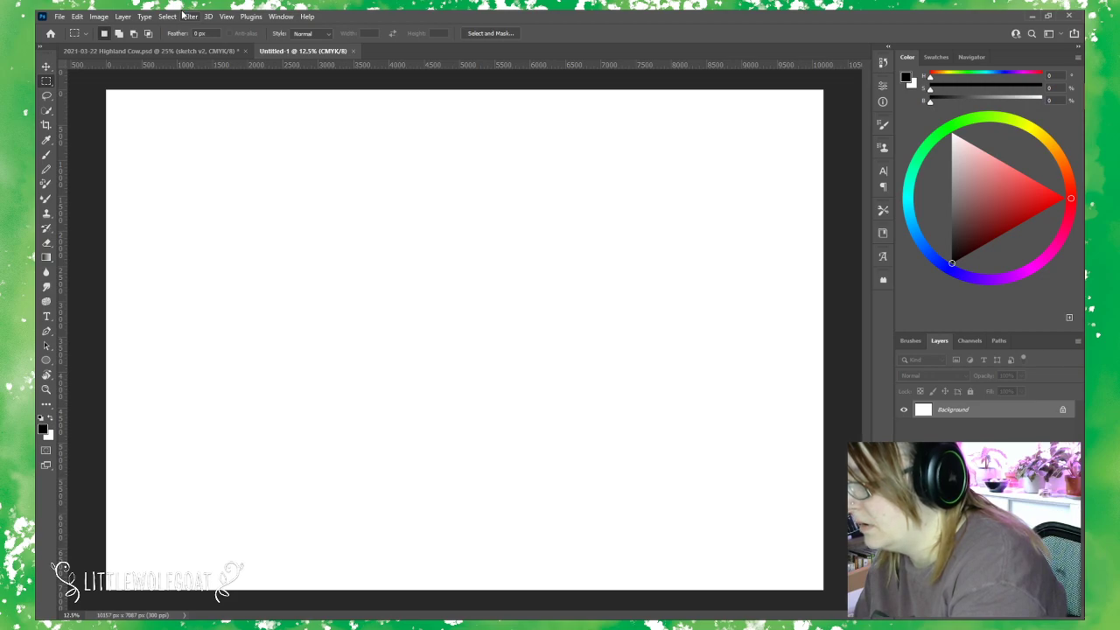
left_click(99, 16)
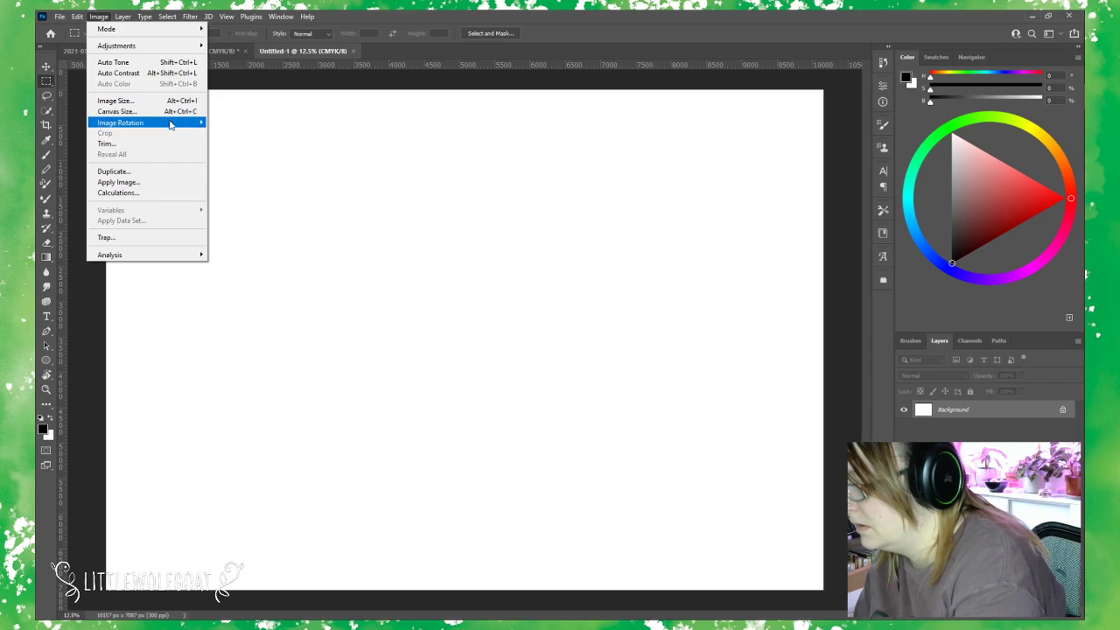
mouse_move(186, 124)
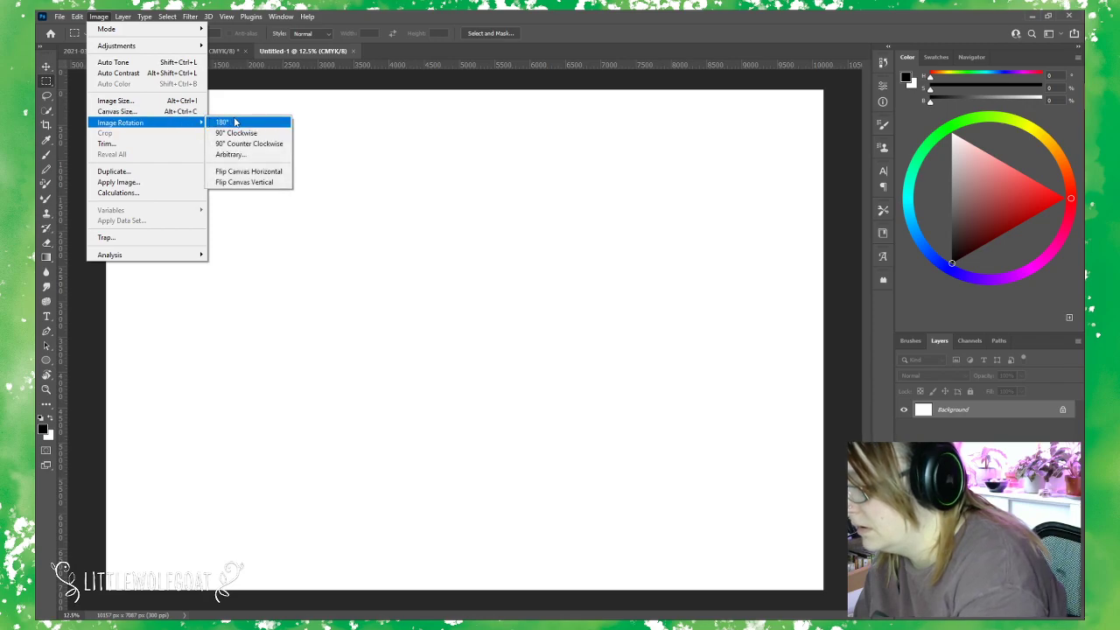
left_click(238, 134)
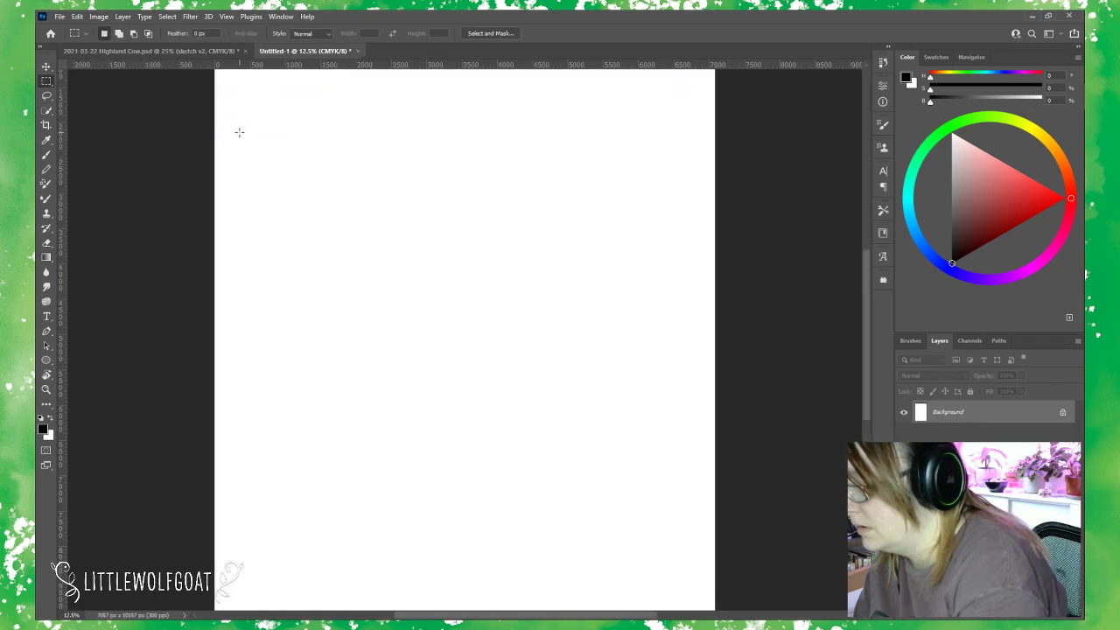
Paste the cow sketch into Untitled-1 as layer sketch v2 and fit the page on screen.
left_click(77, 17)
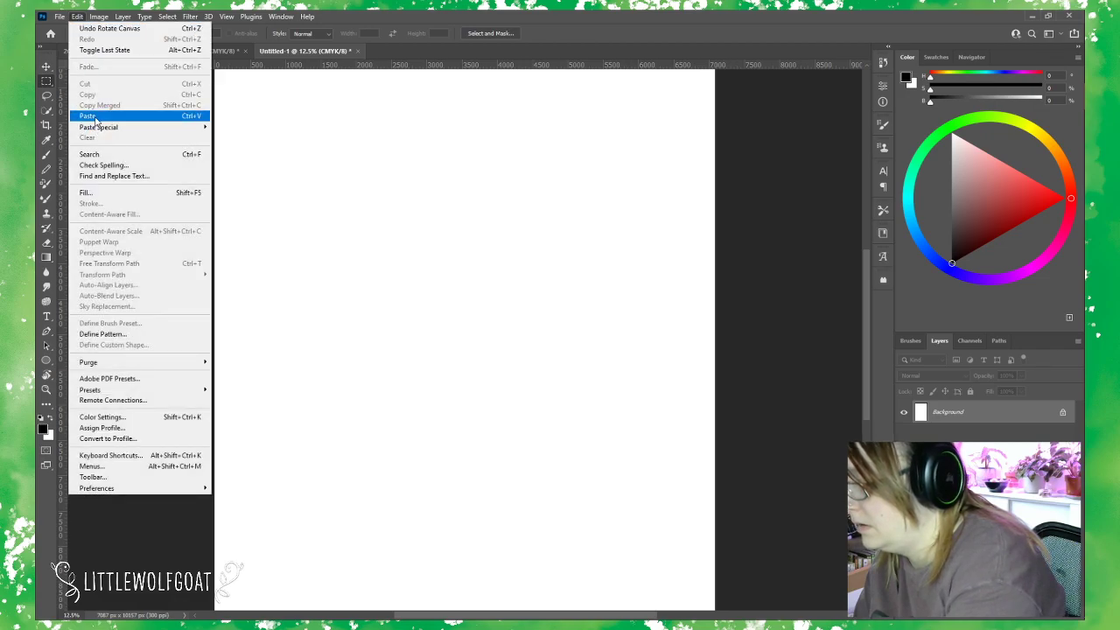
left_click(95, 117)
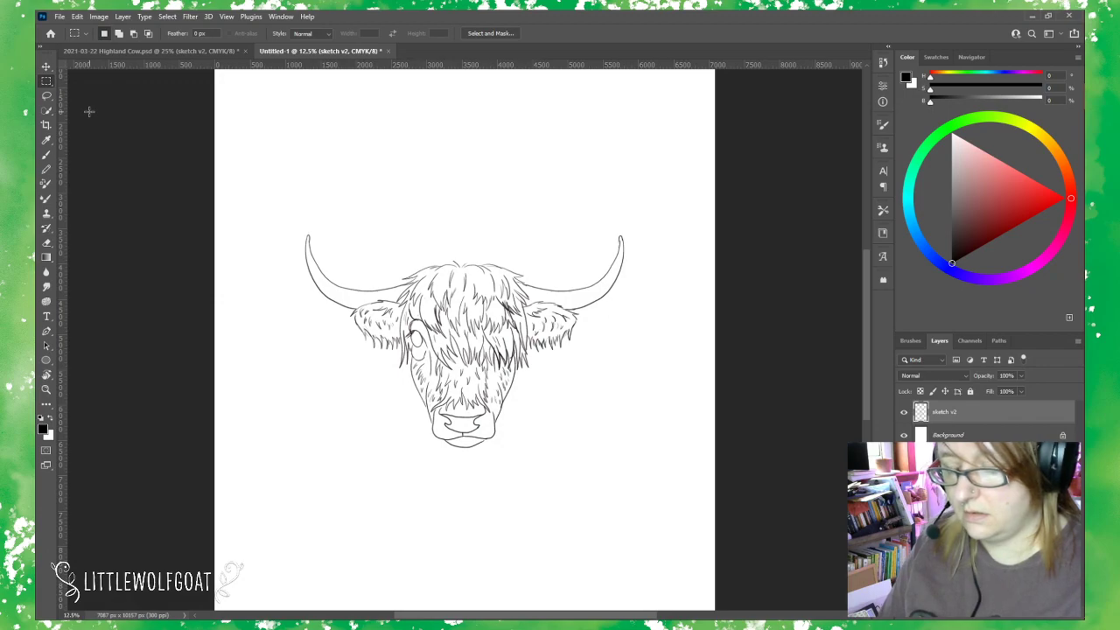
left_click(225, 17)
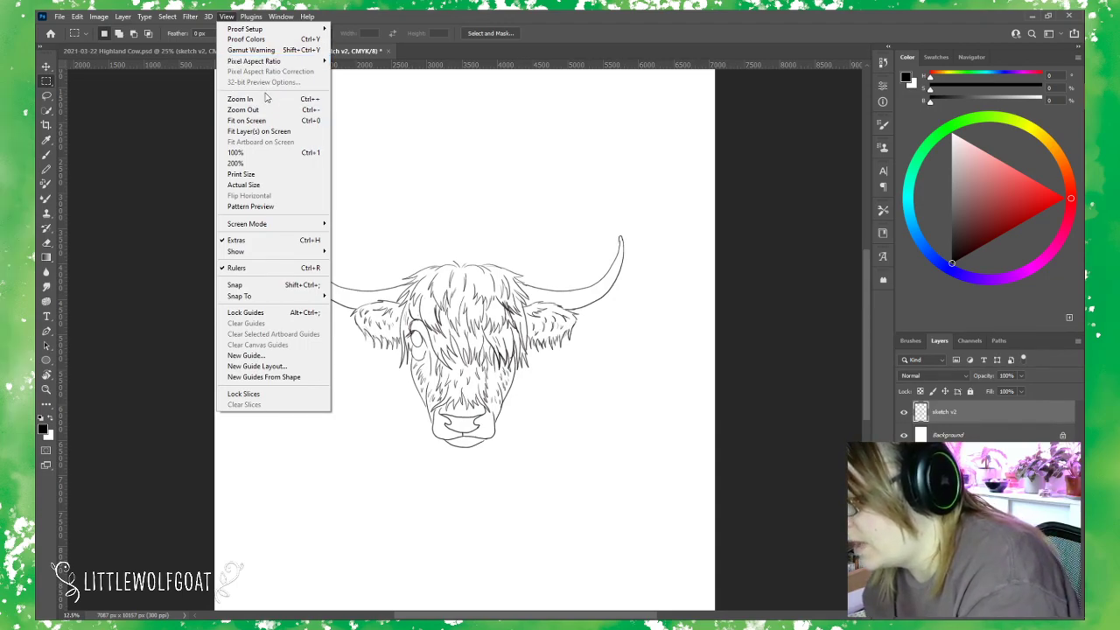
left_click(225, 16)
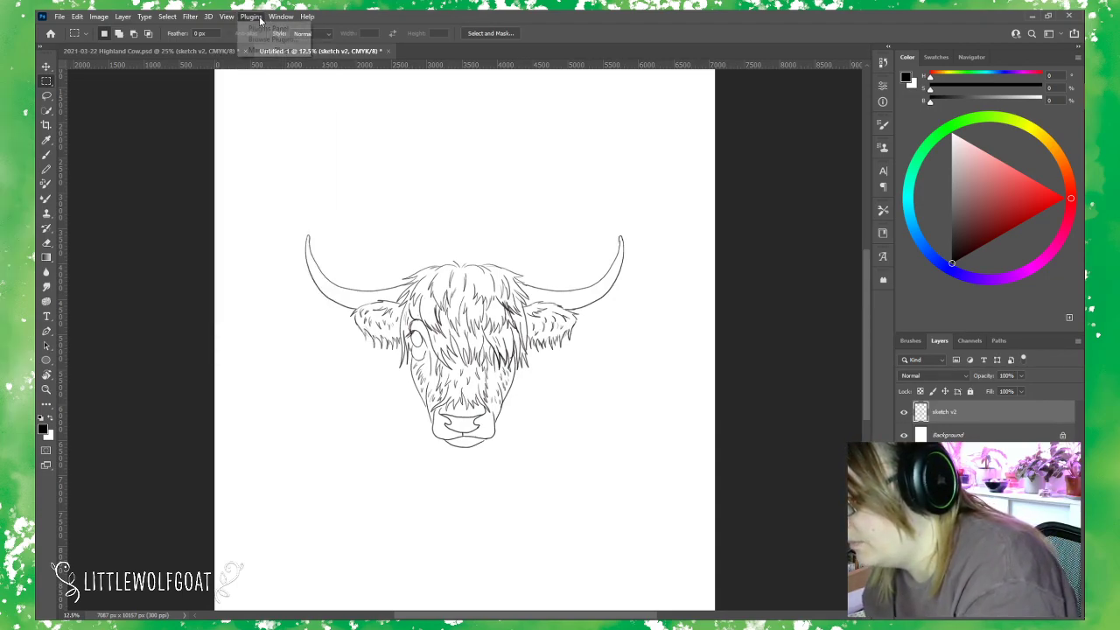
left_click(226, 16)
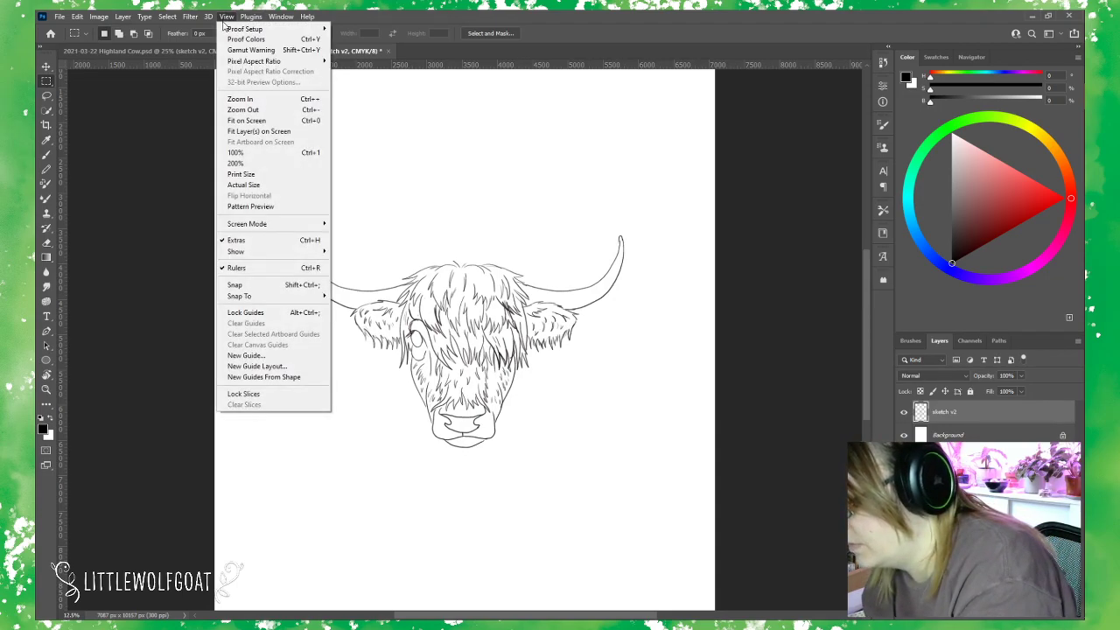
left_click(252, 122)
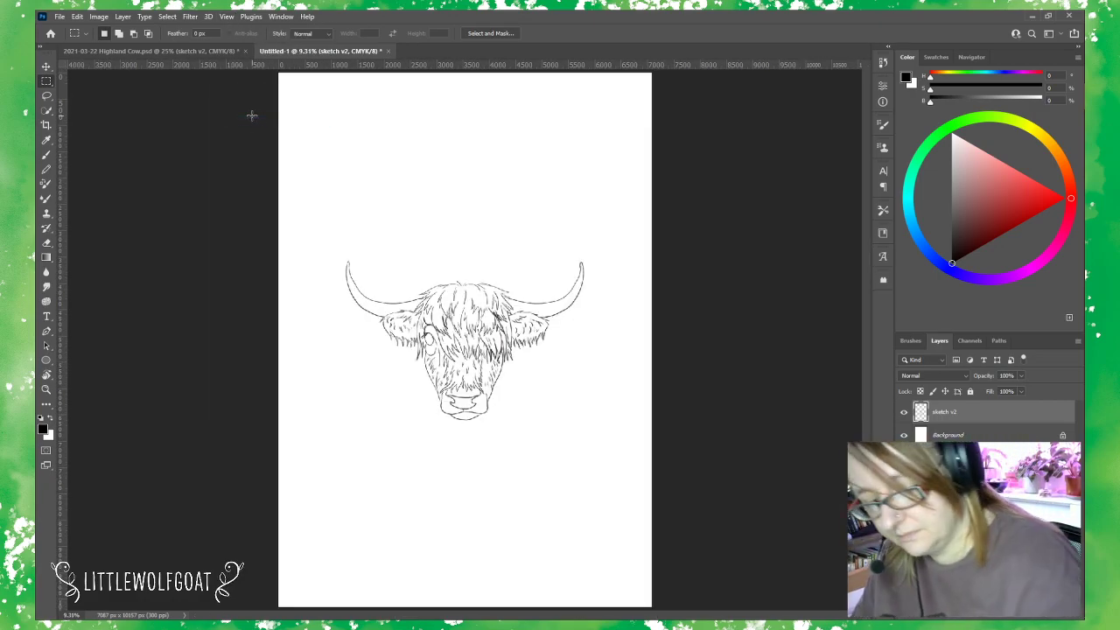
Free-transform the cow line art up to about 140% so it fills most of the page width.
left_click(78, 18)
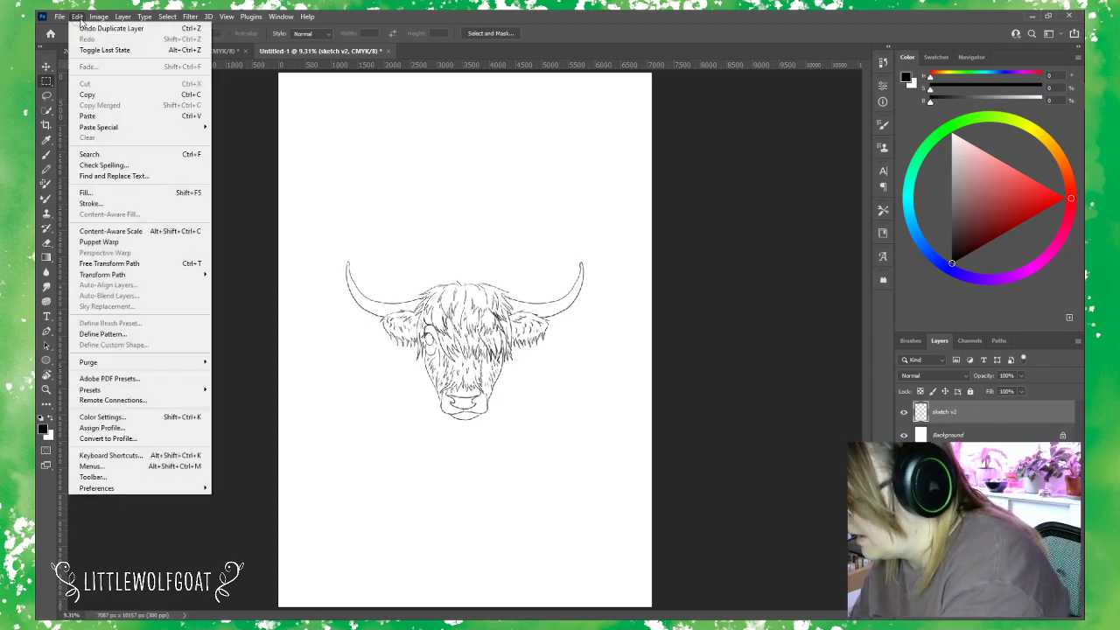
left_click(194, 264)
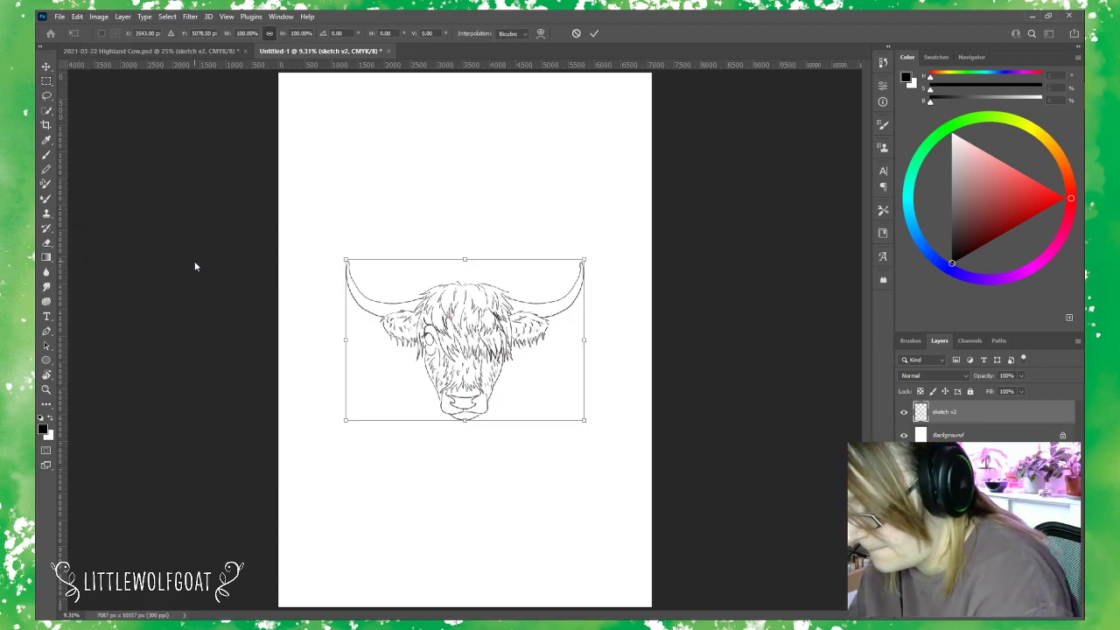
left_click_drag(345, 260, 301, 230)
left_click_drag(584, 229, 629, 181)
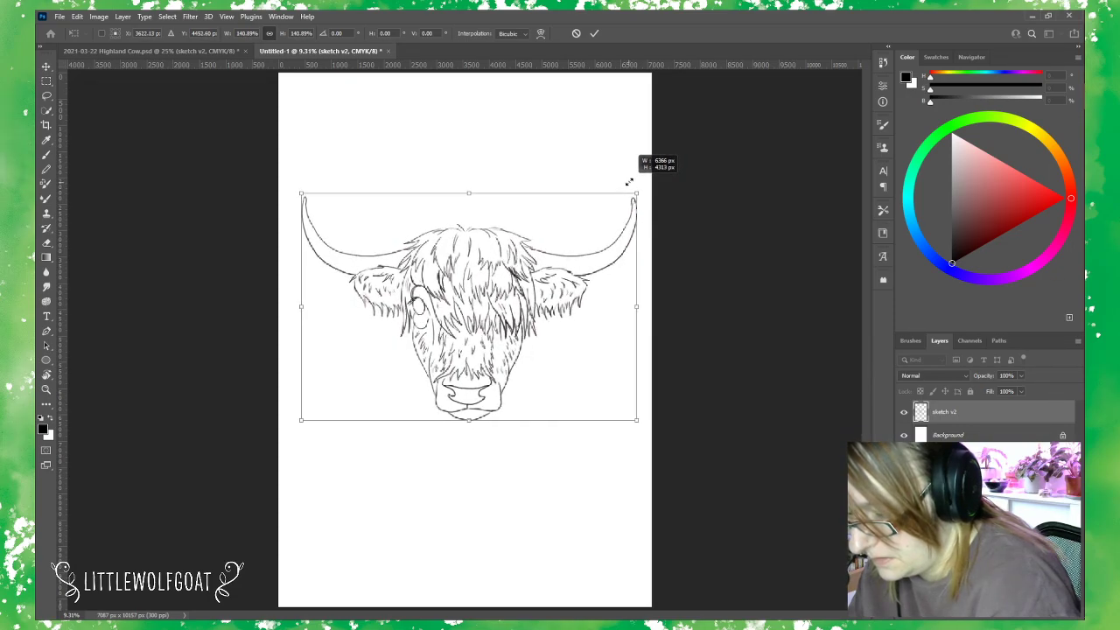
left_click_drag(629, 181, 626, 184)
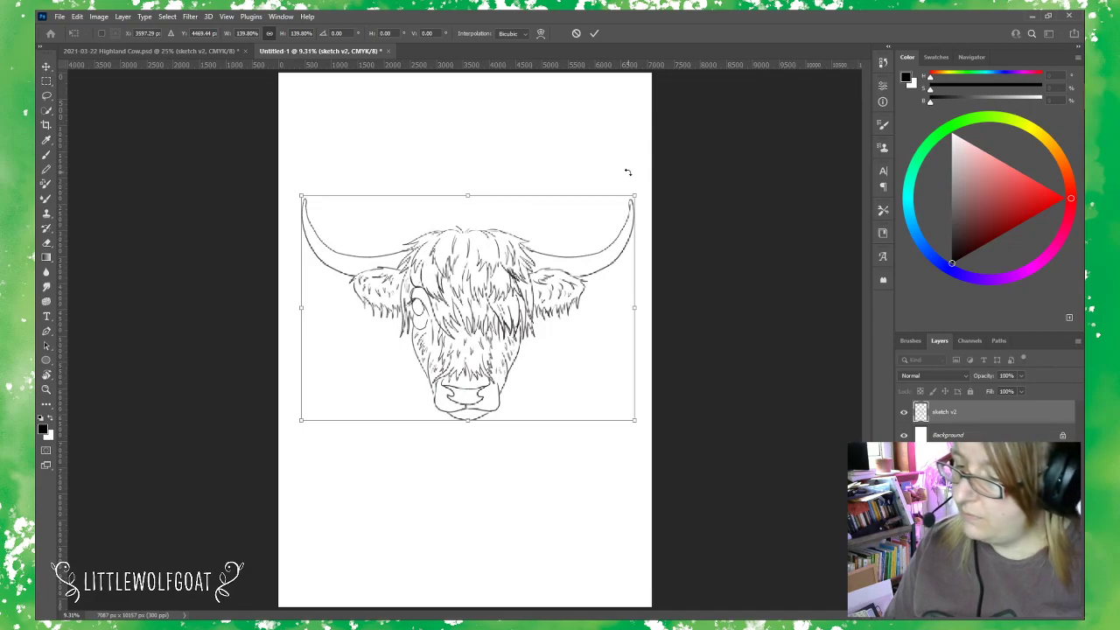
key("Return")
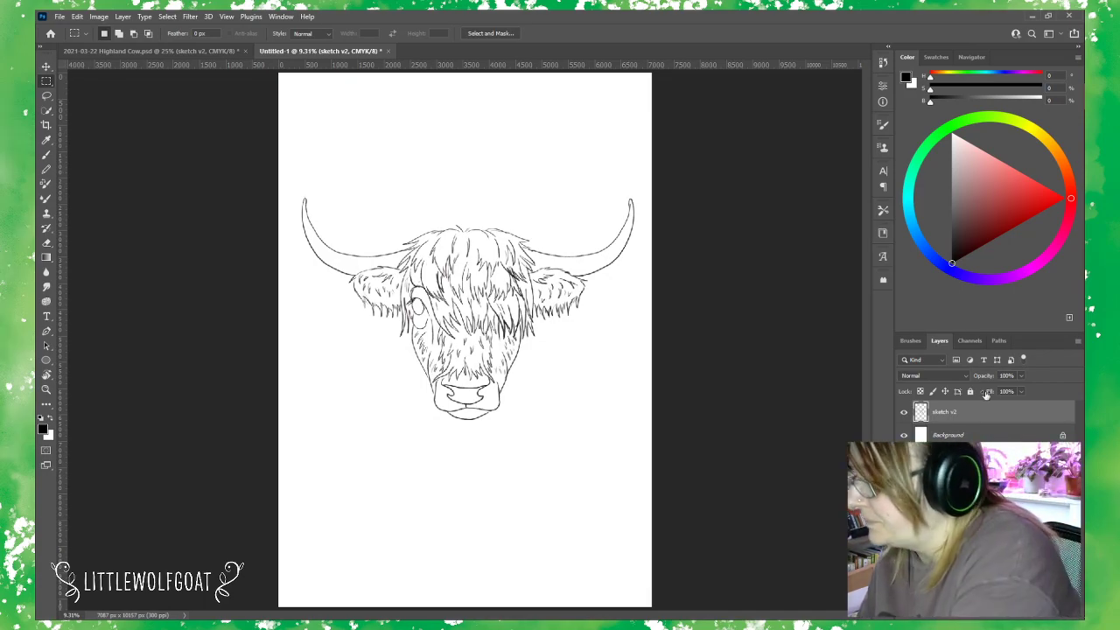
Add a new empty layer named 'Sketch body' above sketch v2.
left_click(123, 17)
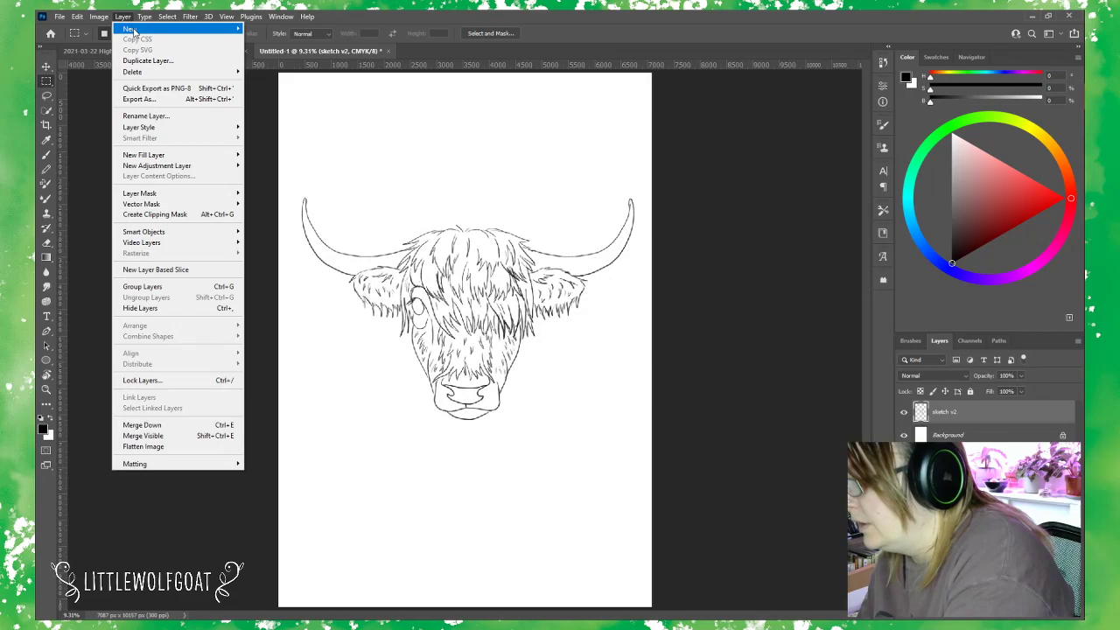
mouse_move(131, 28)
left_click(272, 29)
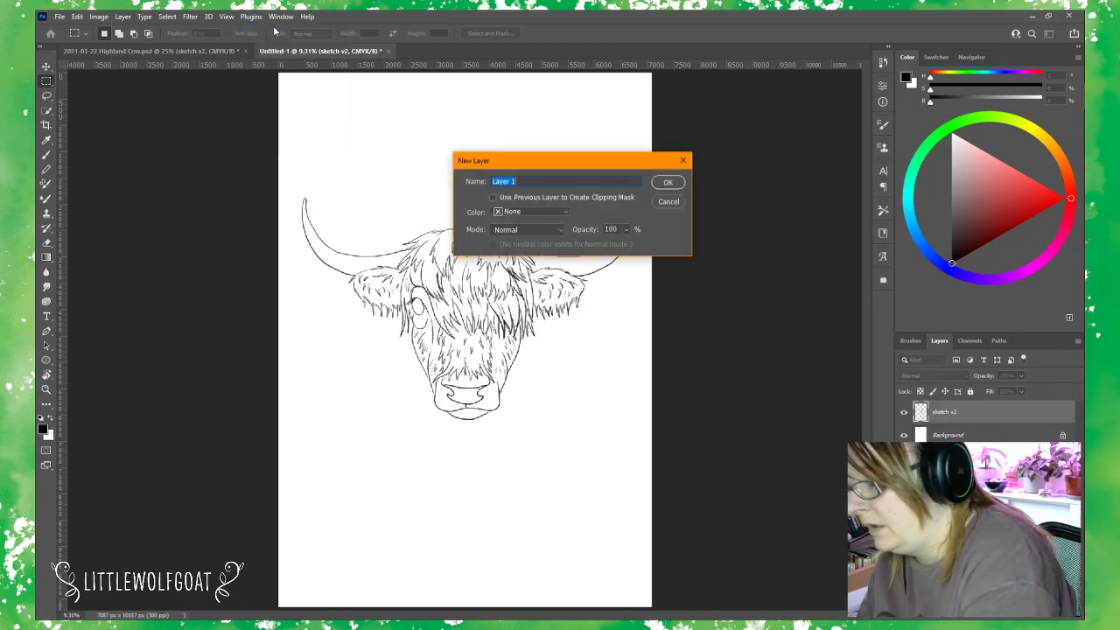
left_click(532, 183)
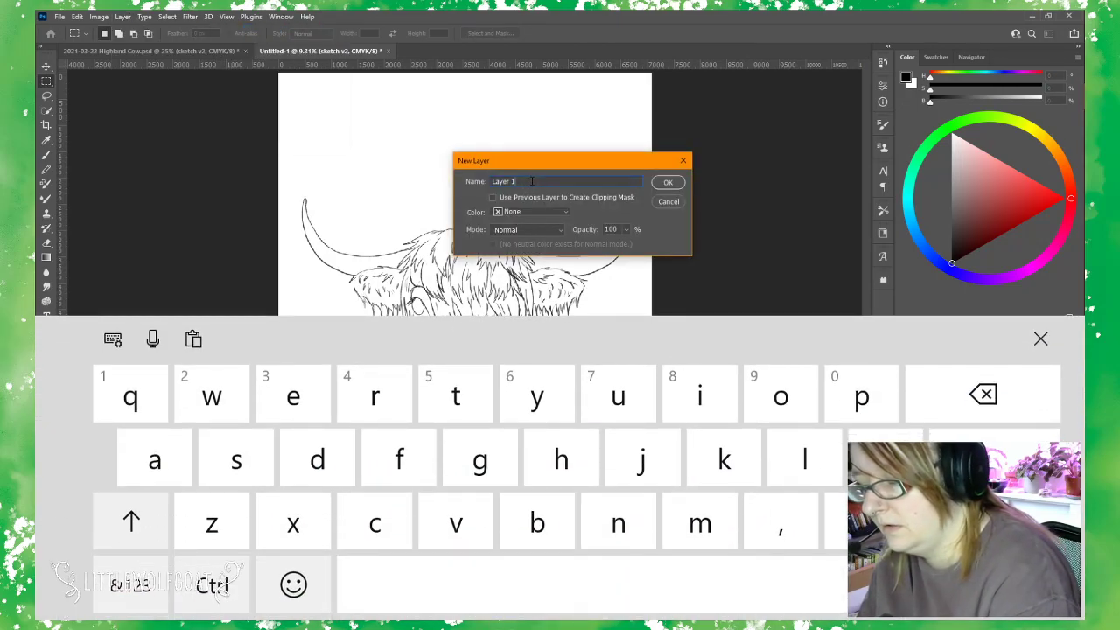
key("BackSpace")
key("BackSpace")
key("BackSpace")
key("BackSpace")
key("BackSpace")
key("BackSpace")
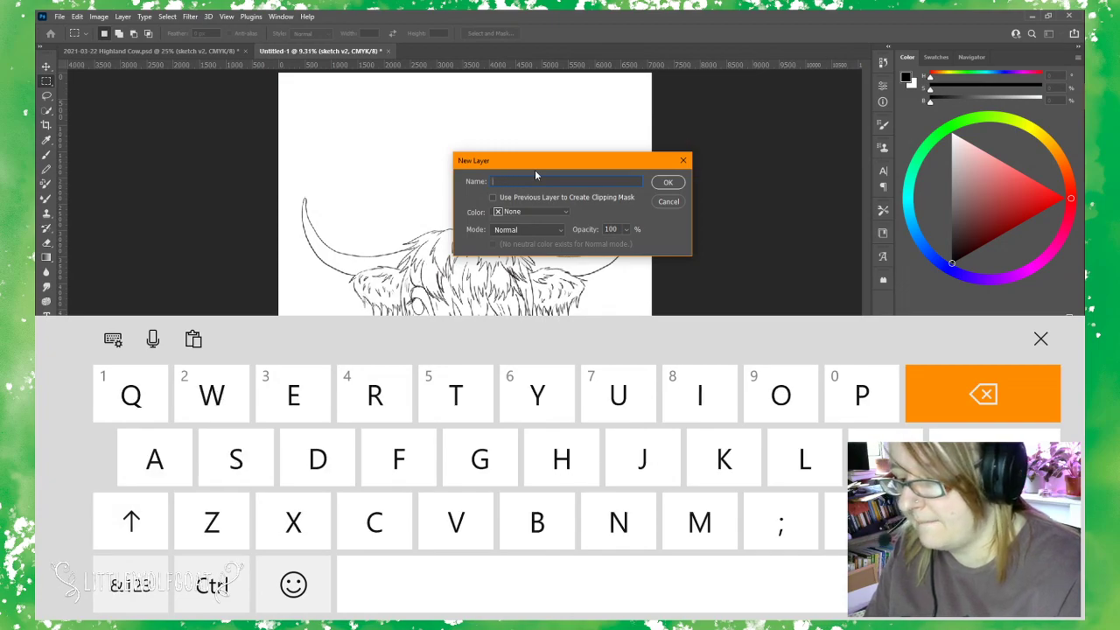
type("Sketch body")
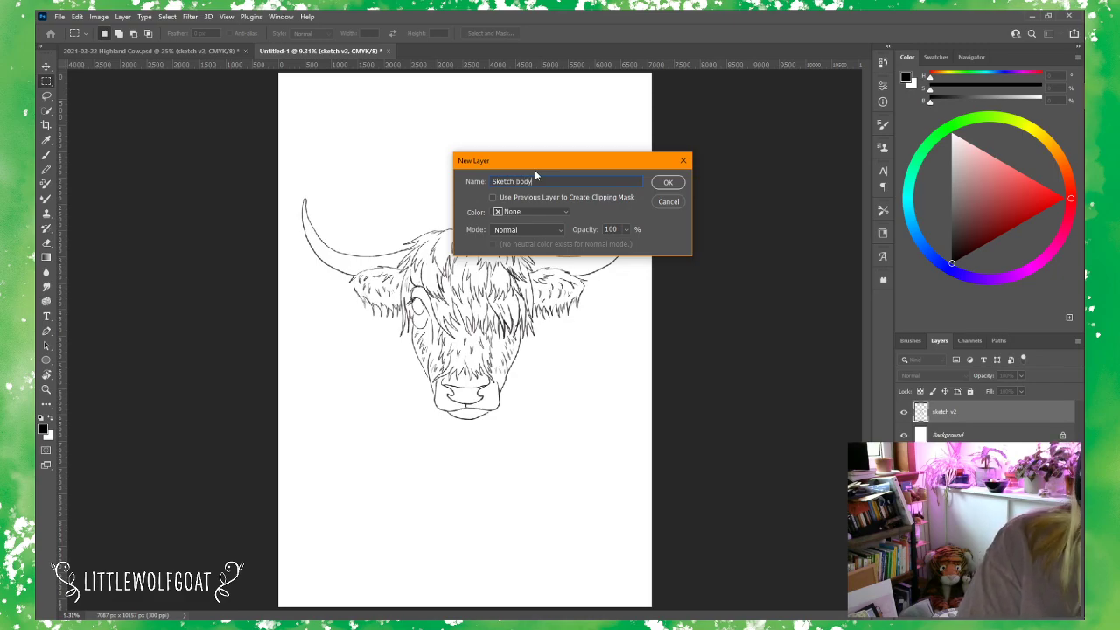
key("Return")
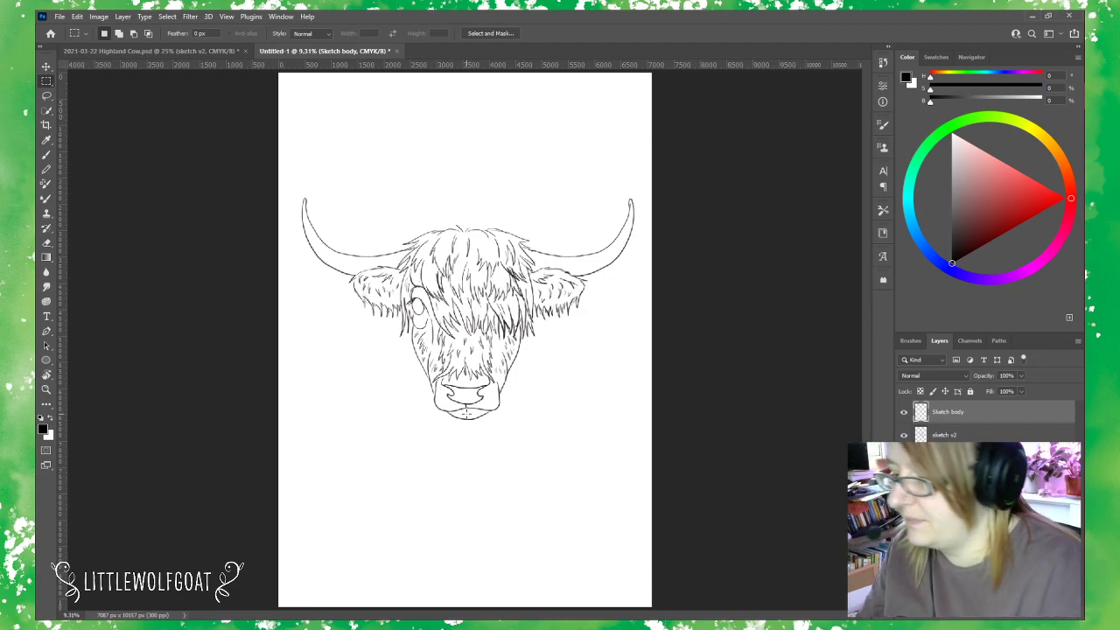
Zoom in twice on the chin and marquee a thin rectangular strip just below it.
left_click(227, 18)
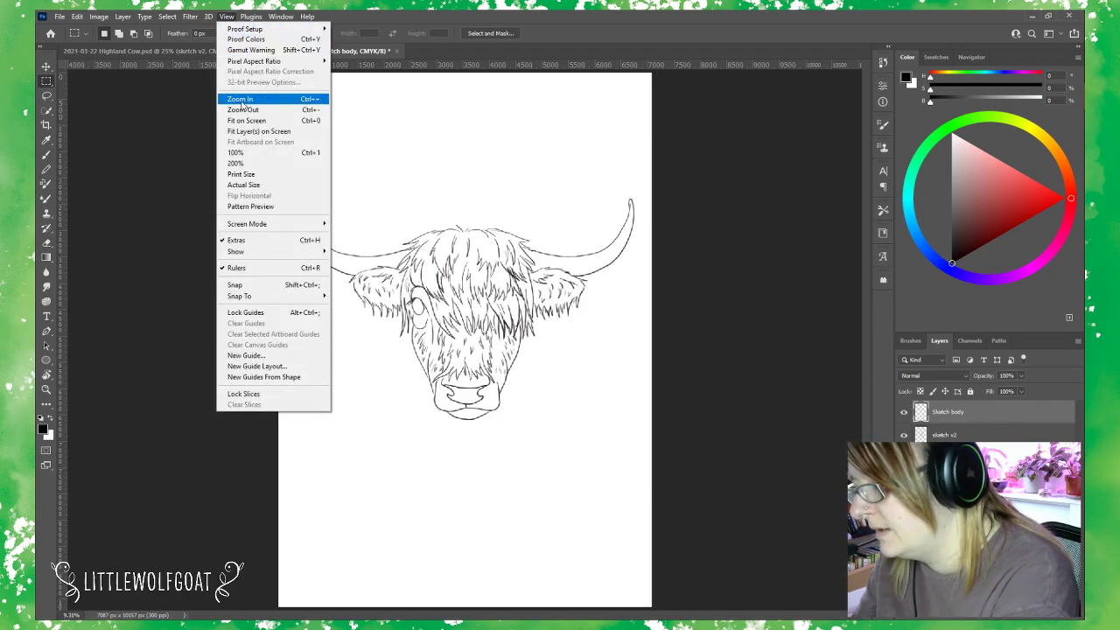
left_click(242, 100)
left_click(228, 18)
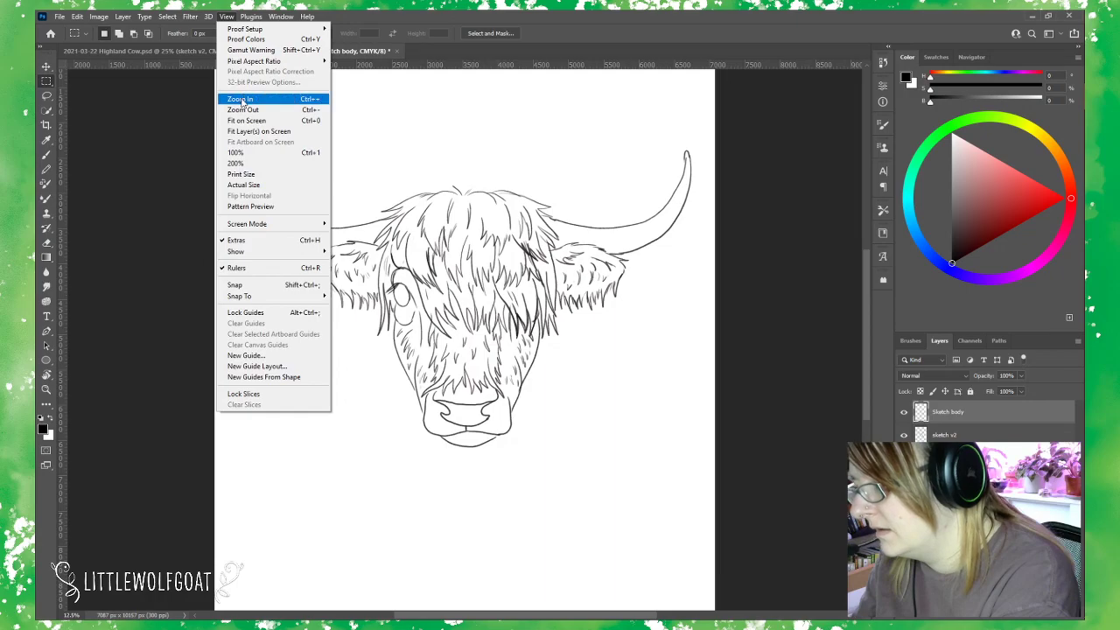
left_click(241, 99)
left_click_drag(862, 337, 866, 380)
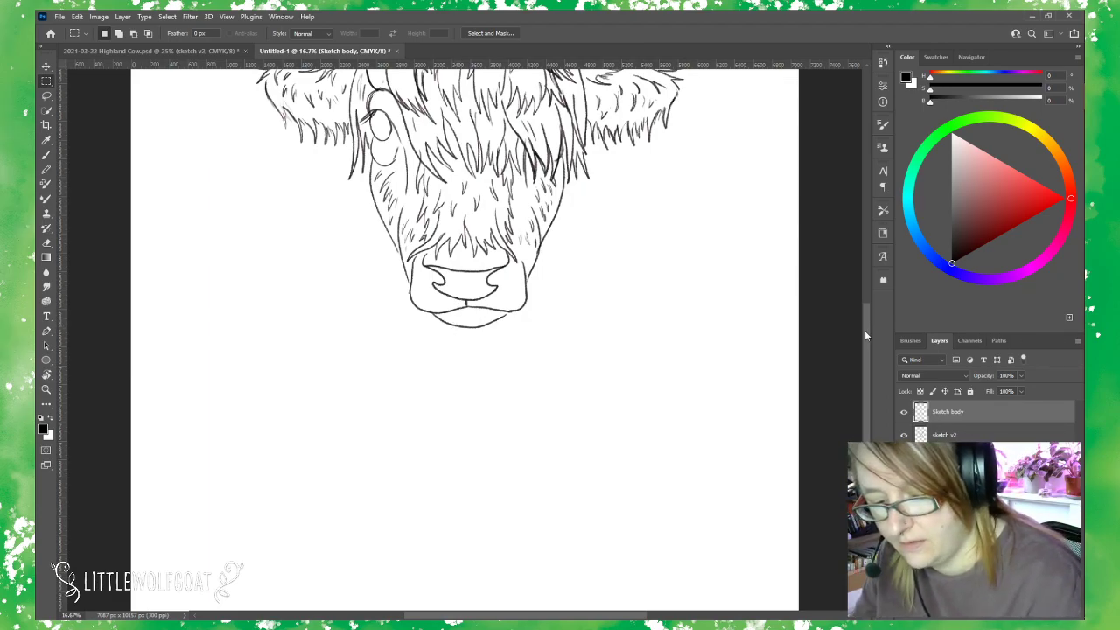
left_click_drag(865, 329, 864, 310)
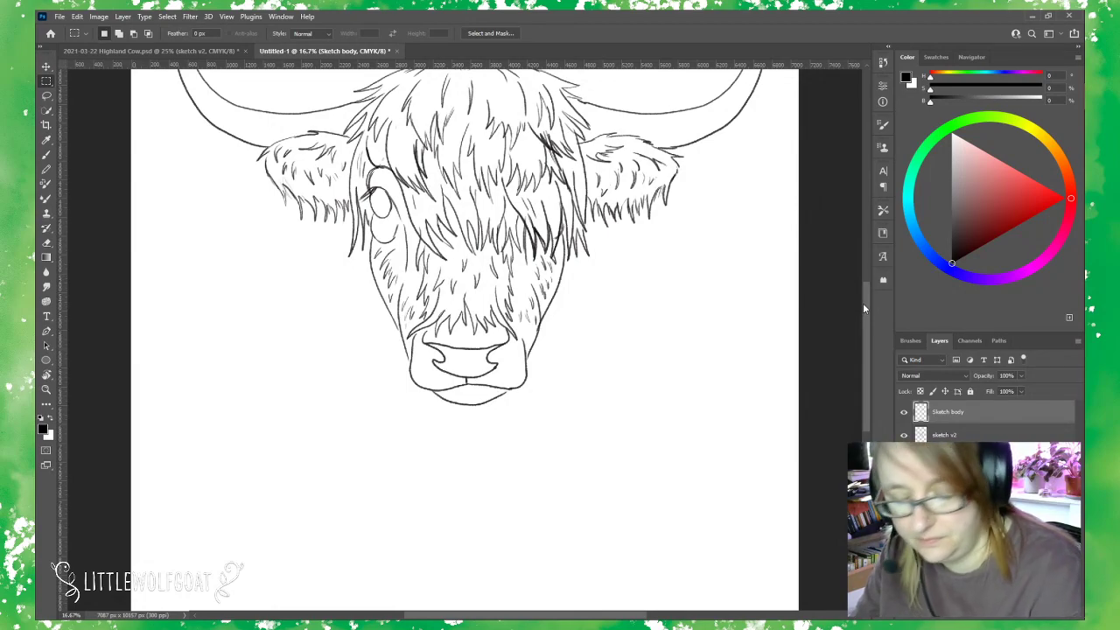
left_click_drag(453, 407, 453, 434)
Switch to the Brush, deselect, and close Untitled-1 without saving.
left_click(45, 160)
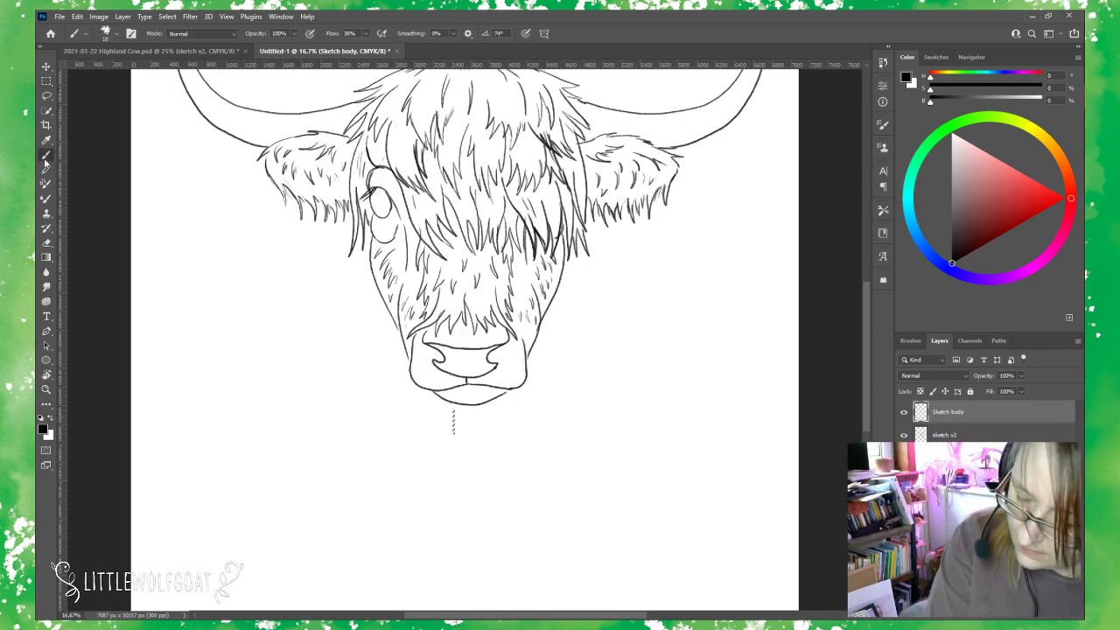
key("ctrl+d")
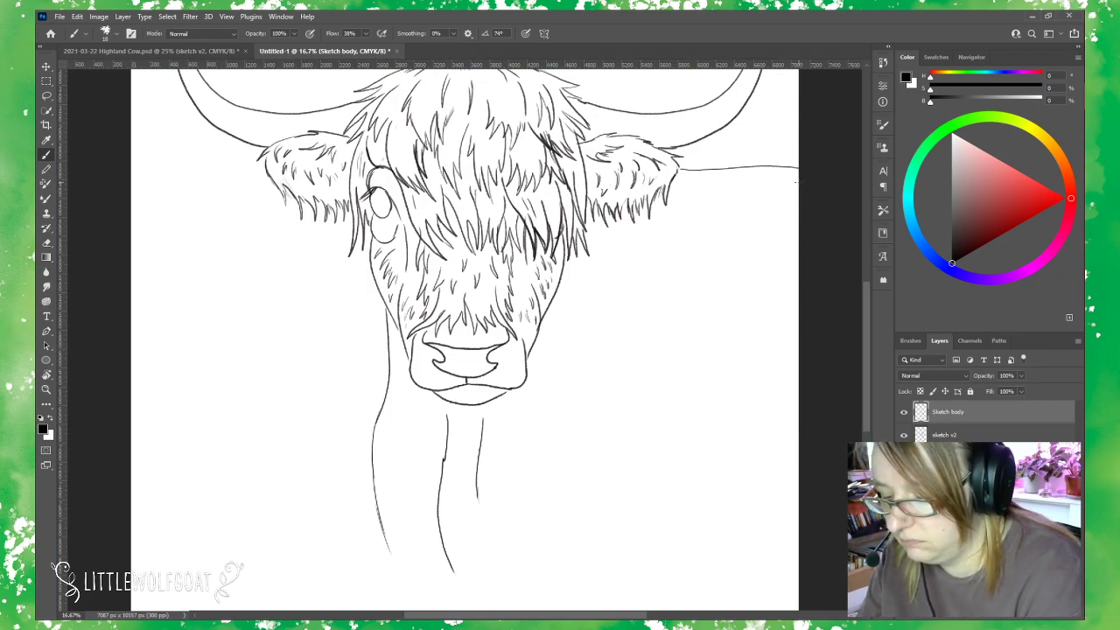
left_click(397, 51)
left_click(554, 240)
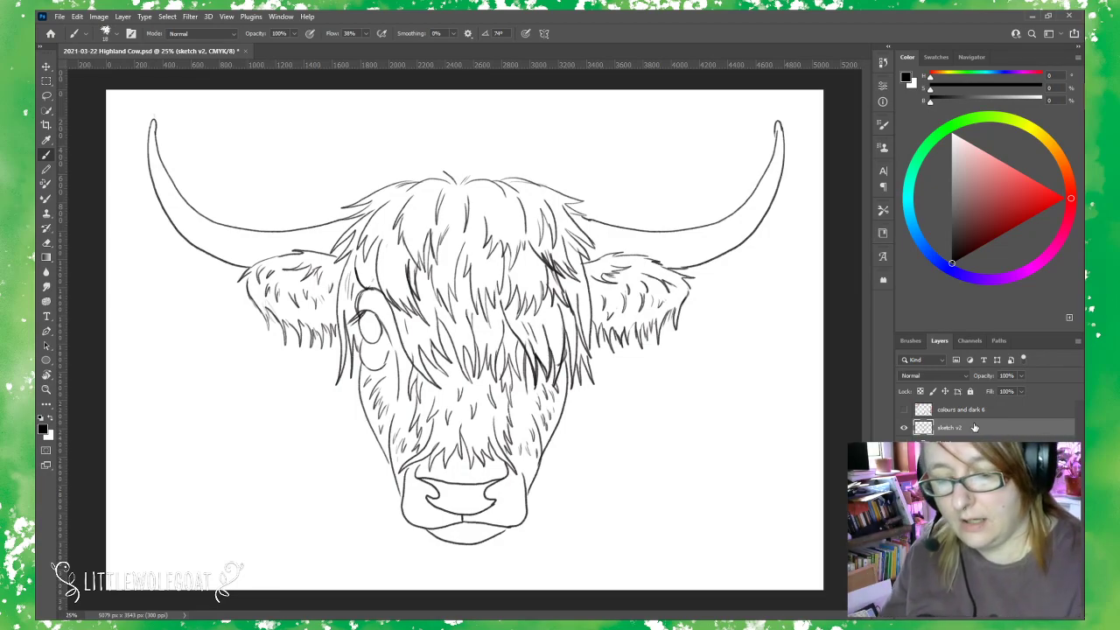
Delete the Sketches and Light colours groups along with their contents.
key("alt+[")
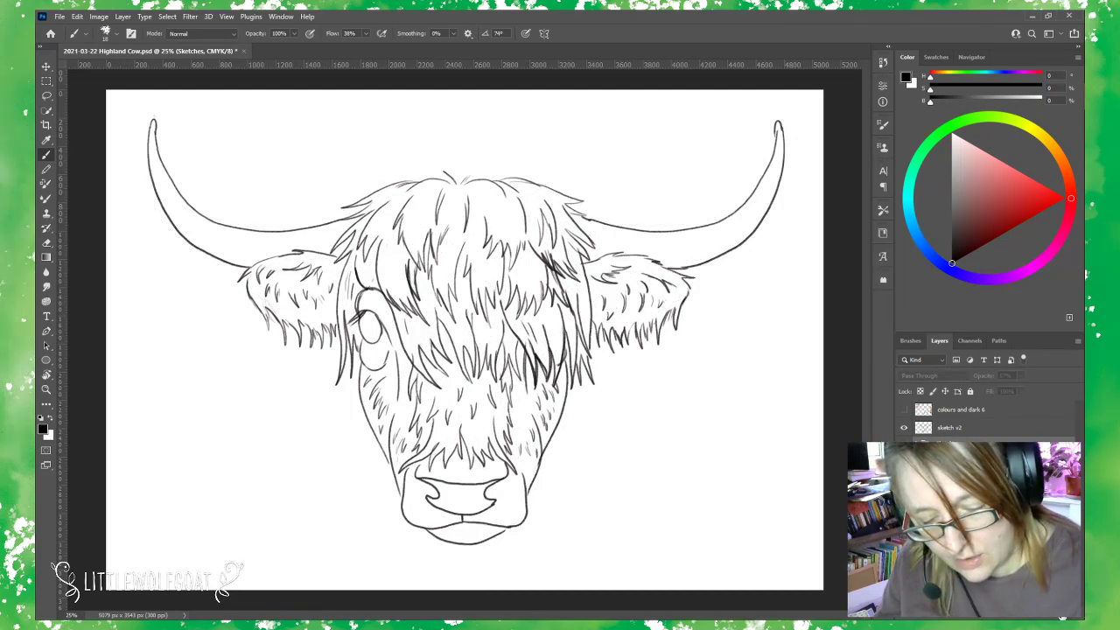
key("Delete")
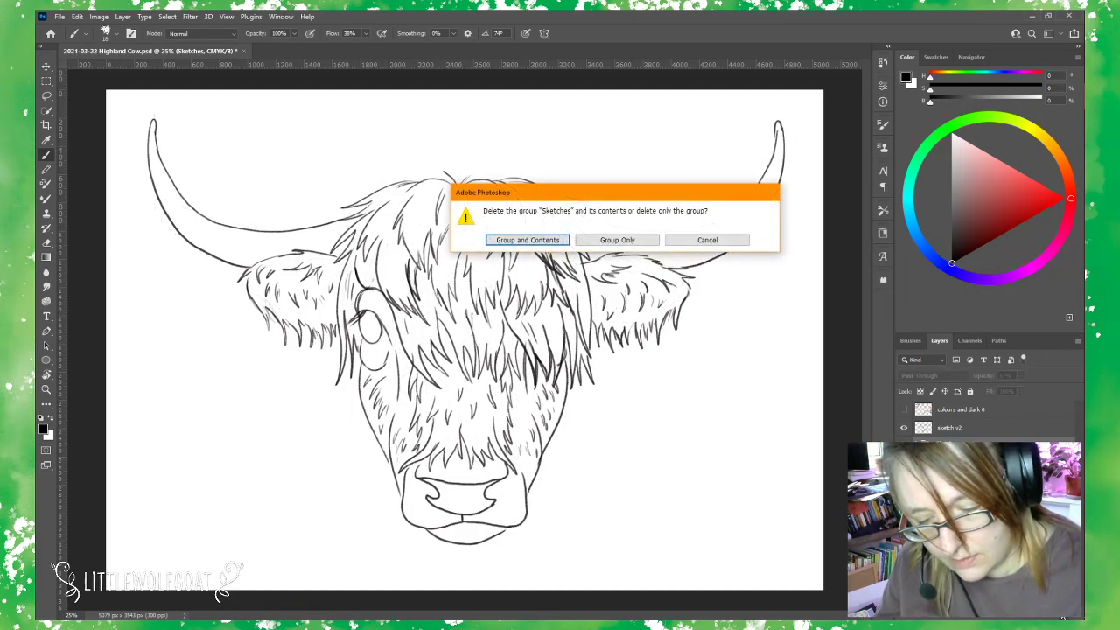
left_click(527, 240)
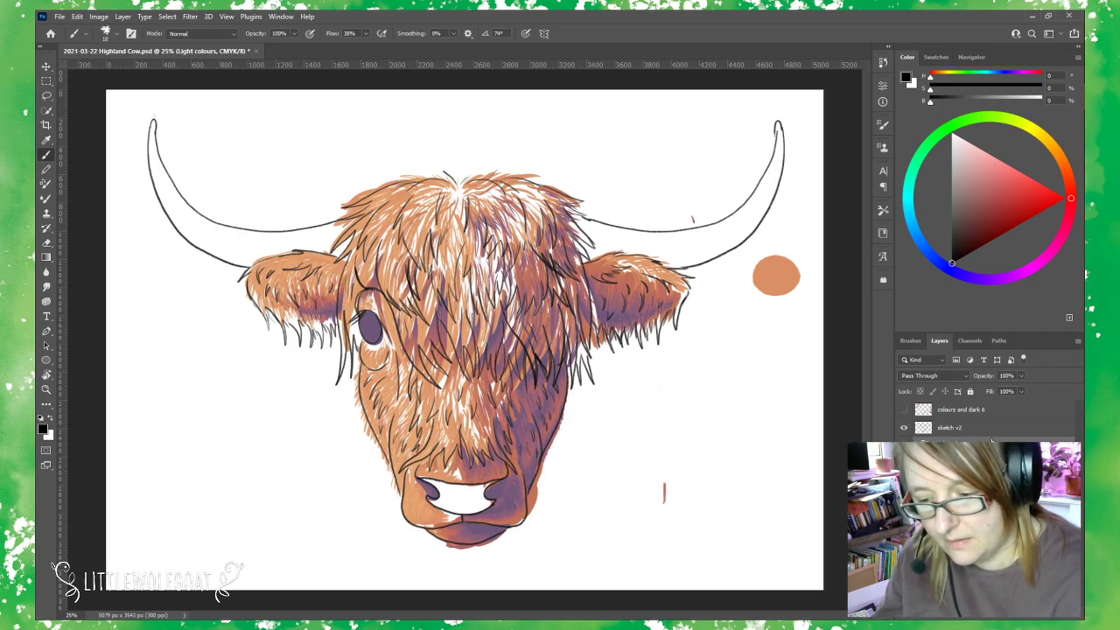
key("Delete")
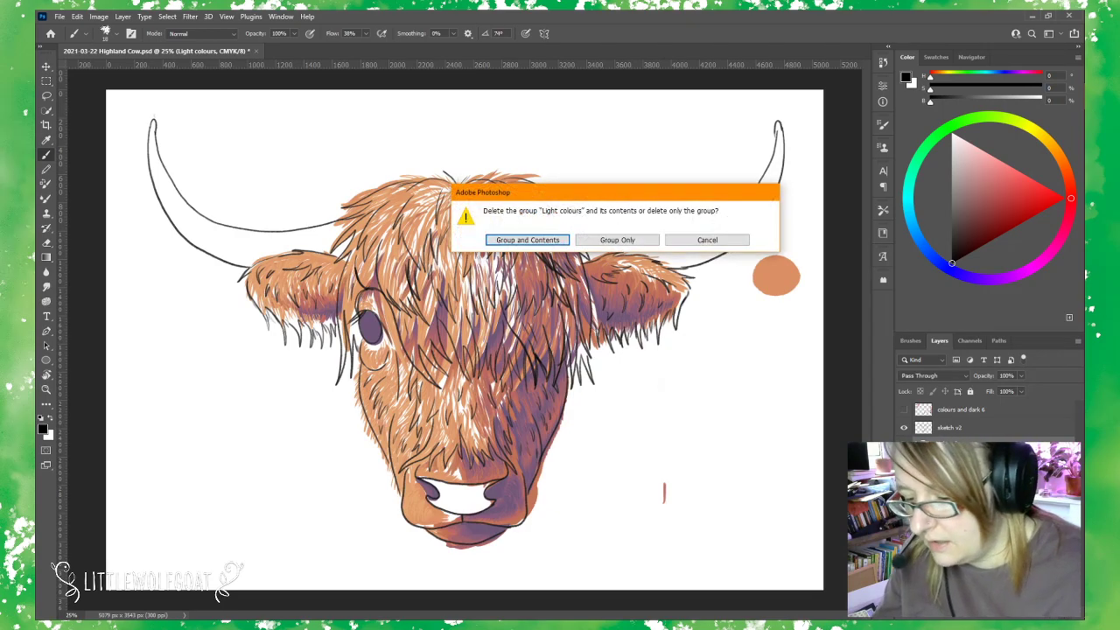
left_click(564, 239)
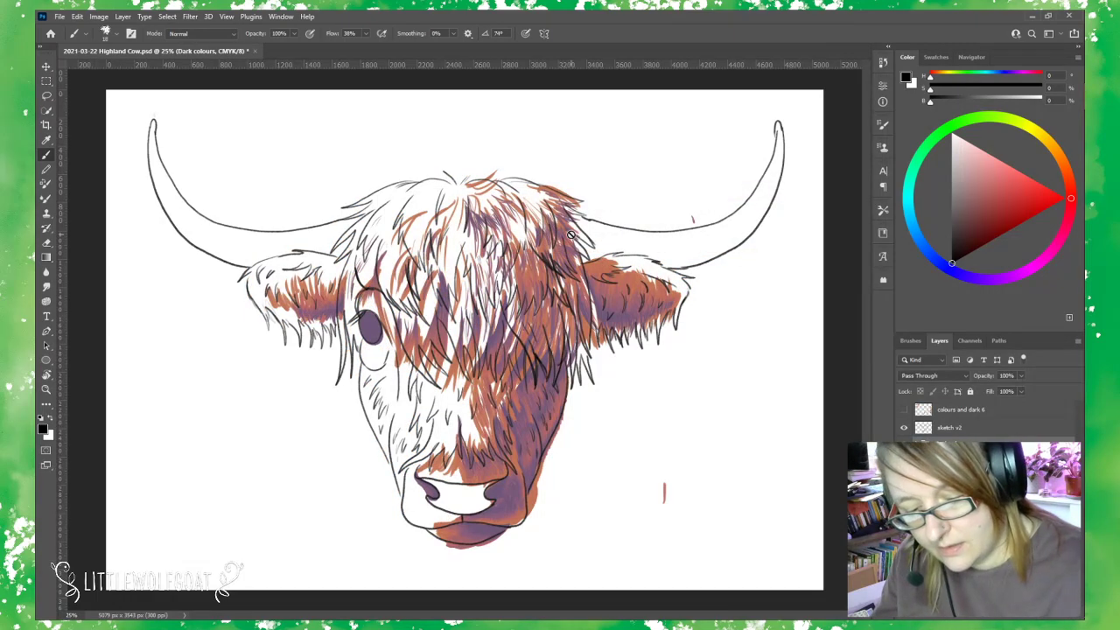
Delete the Dark colours group with its contents and make 'colours and dark 6' visible.
key("Delete")
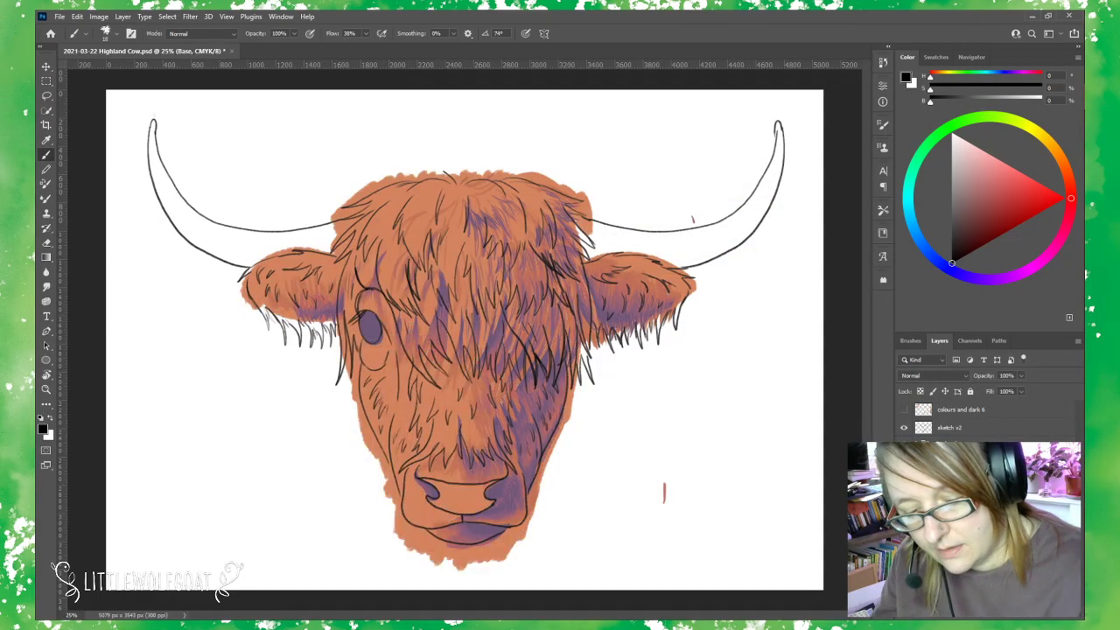
key("Delete")
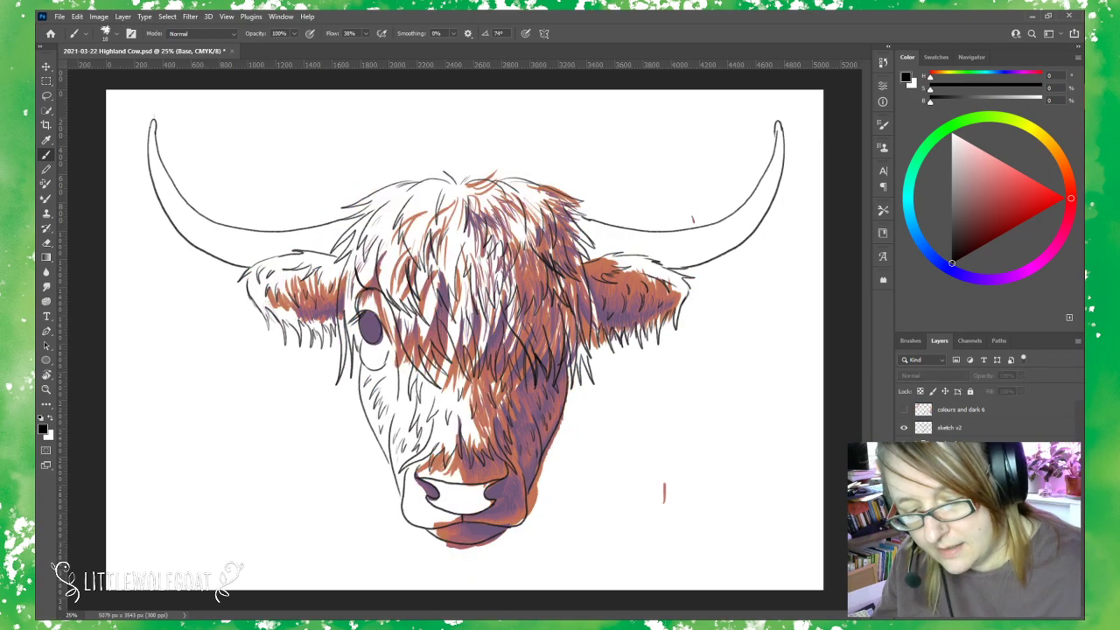
key("Delete")
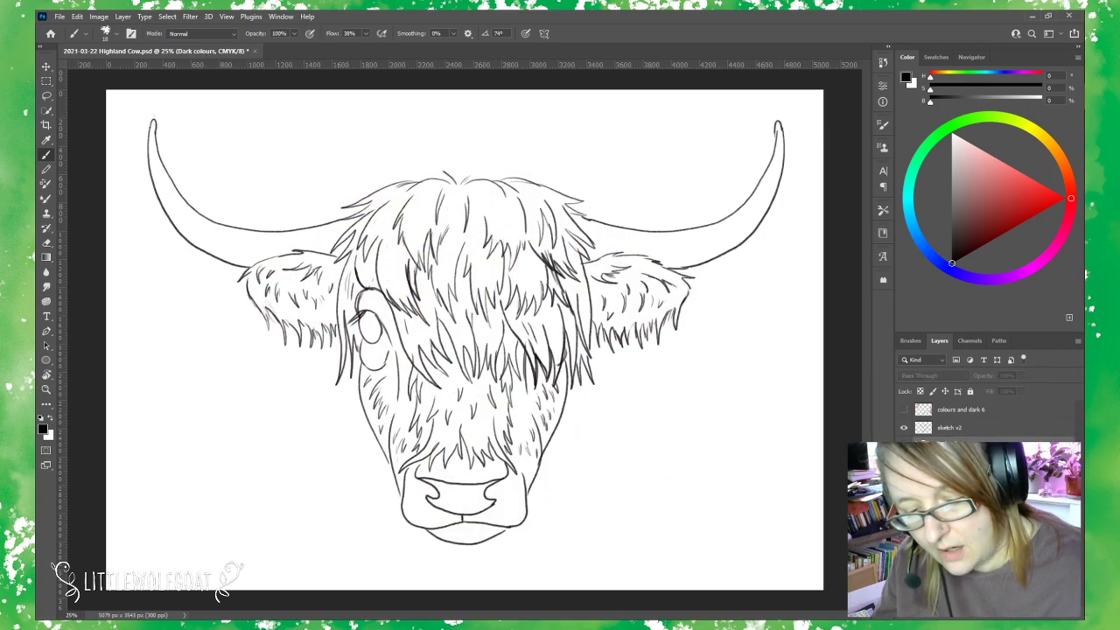
key("Delete")
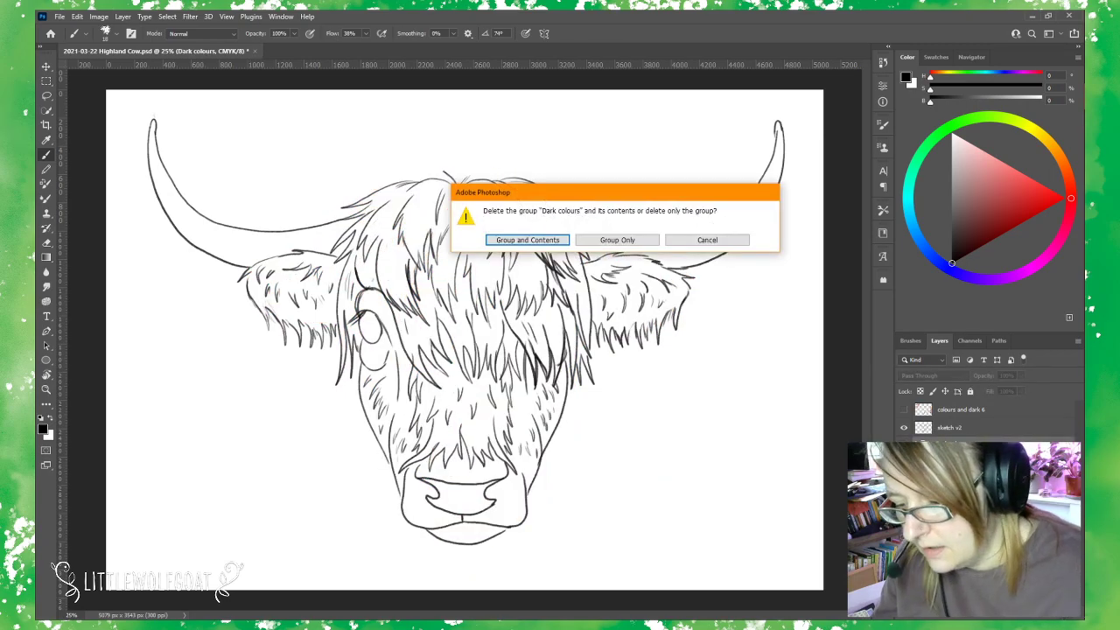
left_click(550, 243)
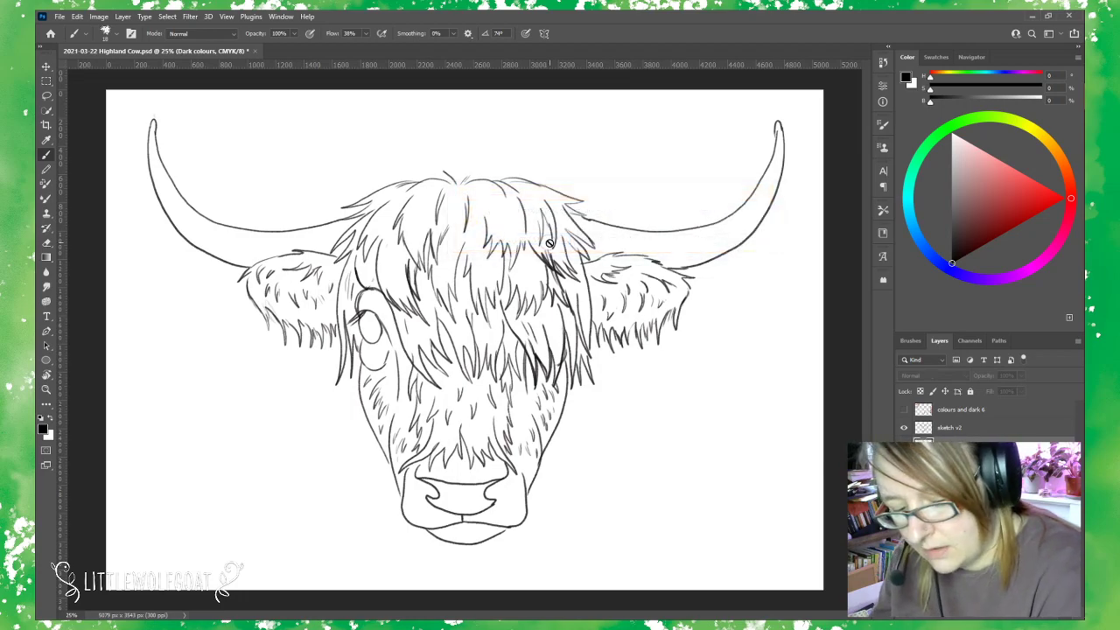
left_click(980, 408)
left_click(904, 408)
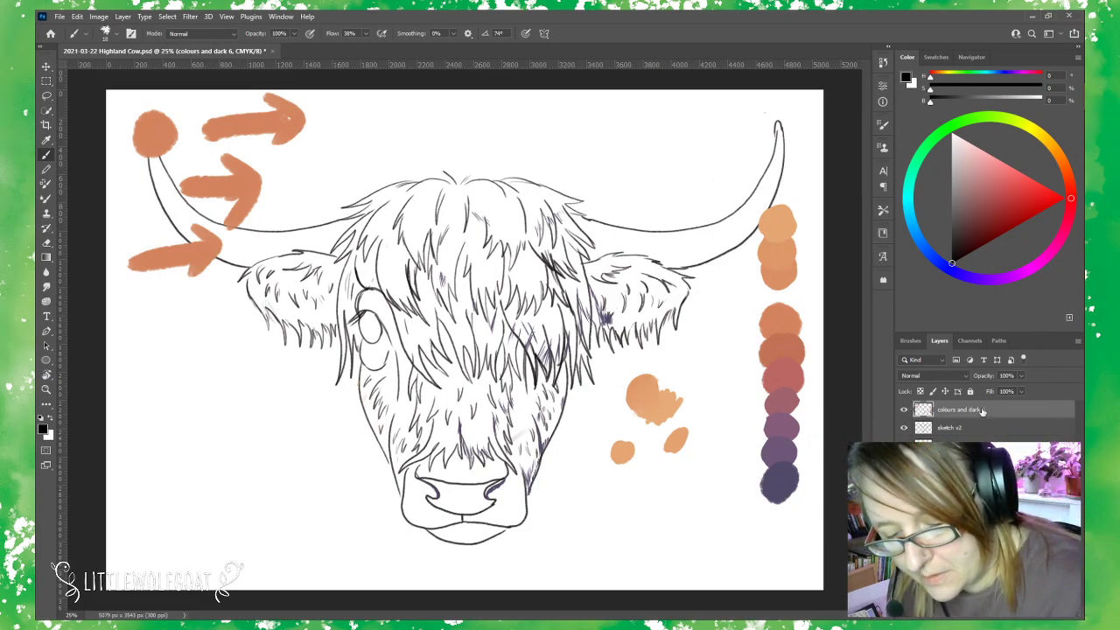
Move 'colours and dark 6' below 'sketch v2', then place Base directly under 'sketch v2'.
left_click_drag(985, 411, 985, 434)
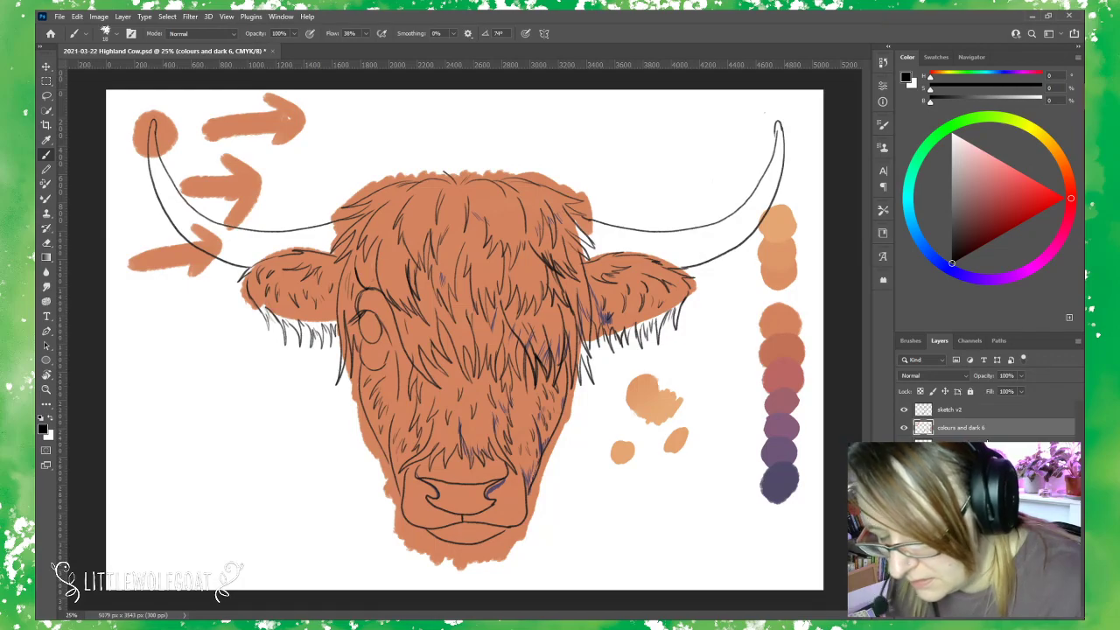
left_click_drag(983, 445, 983, 427)
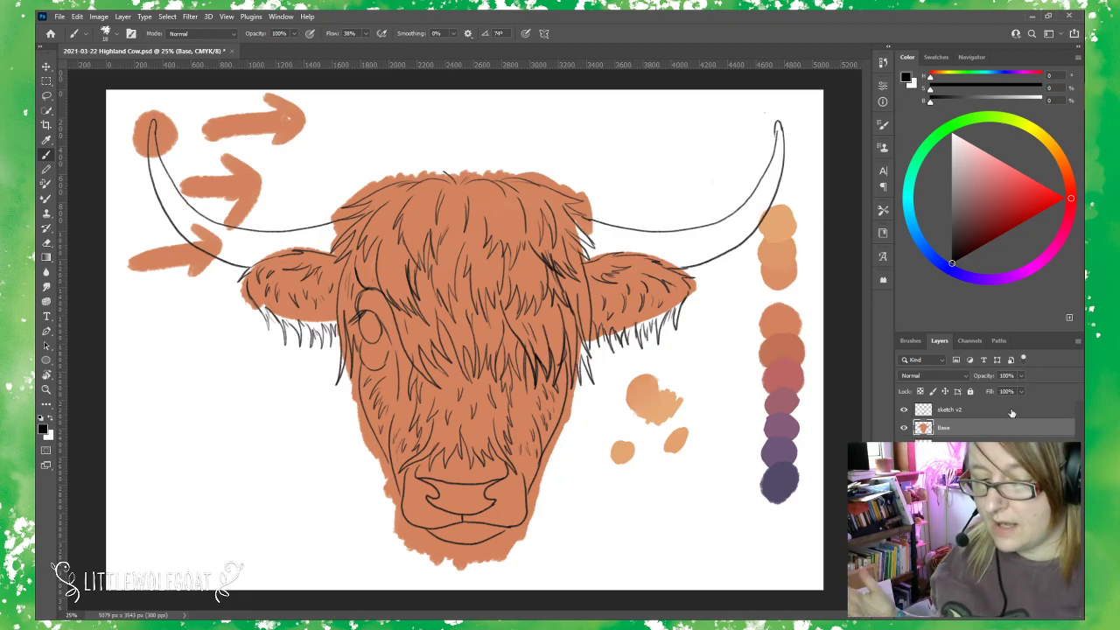
Switch the brush to the Kyle's Paintbox Gouache Detail Round preset at 84 px.
left_click(109, 33)
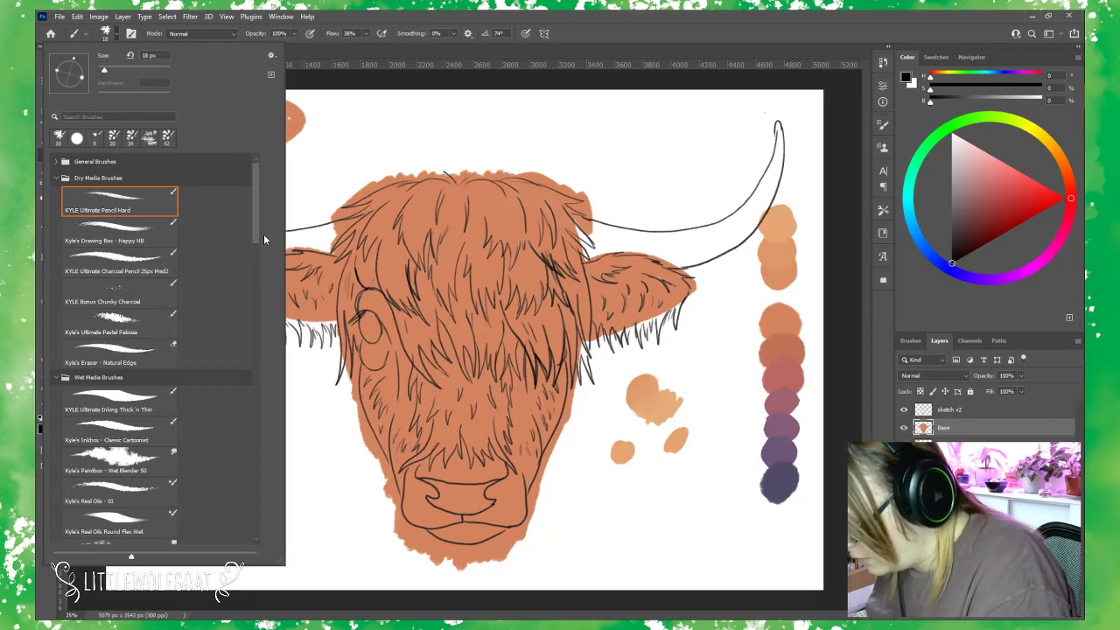
mouse_move(257, 239)
left_mouse_down()
mouse_move(259, 383)
mouse_move(257, 361)
left_mouse_up()
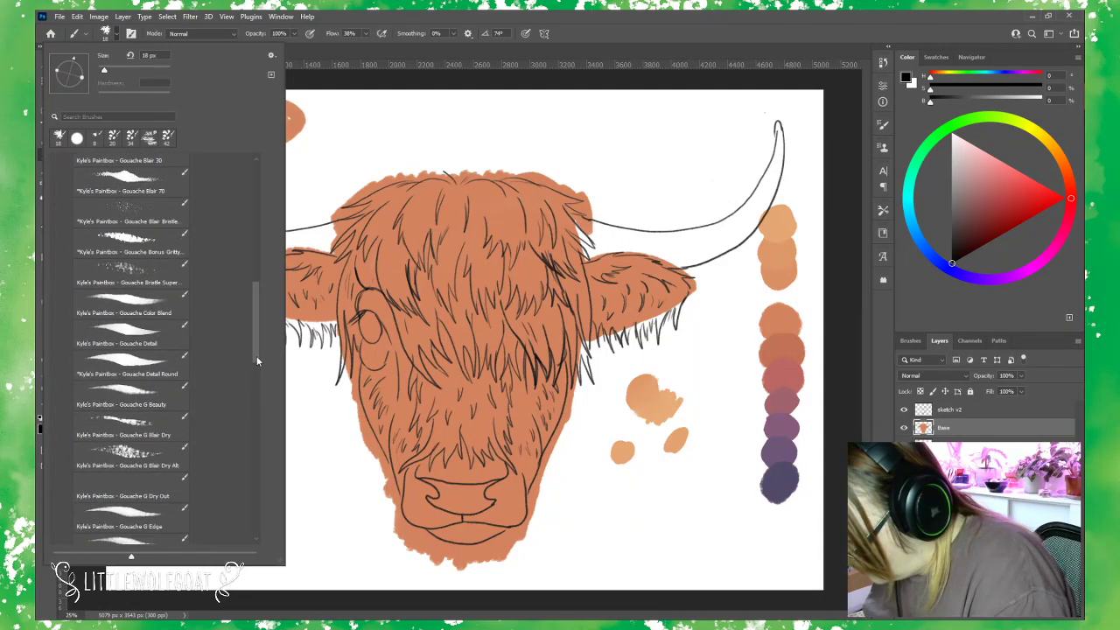
left_click(140, 367)
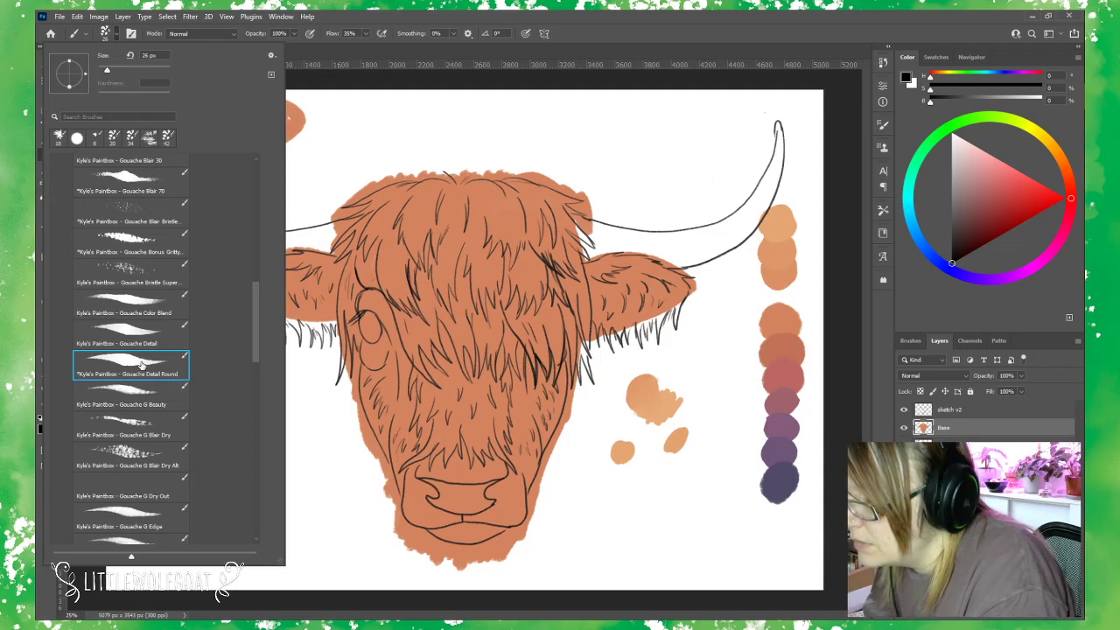
left_click(385, 56)
left_click(105, 33)
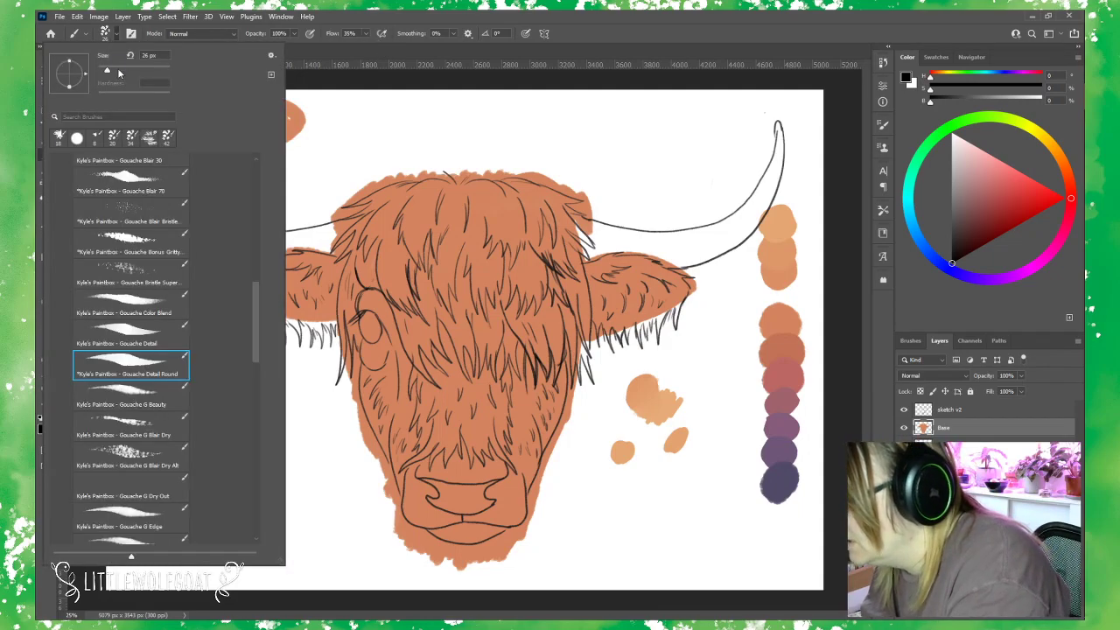
left_click(314, 52)
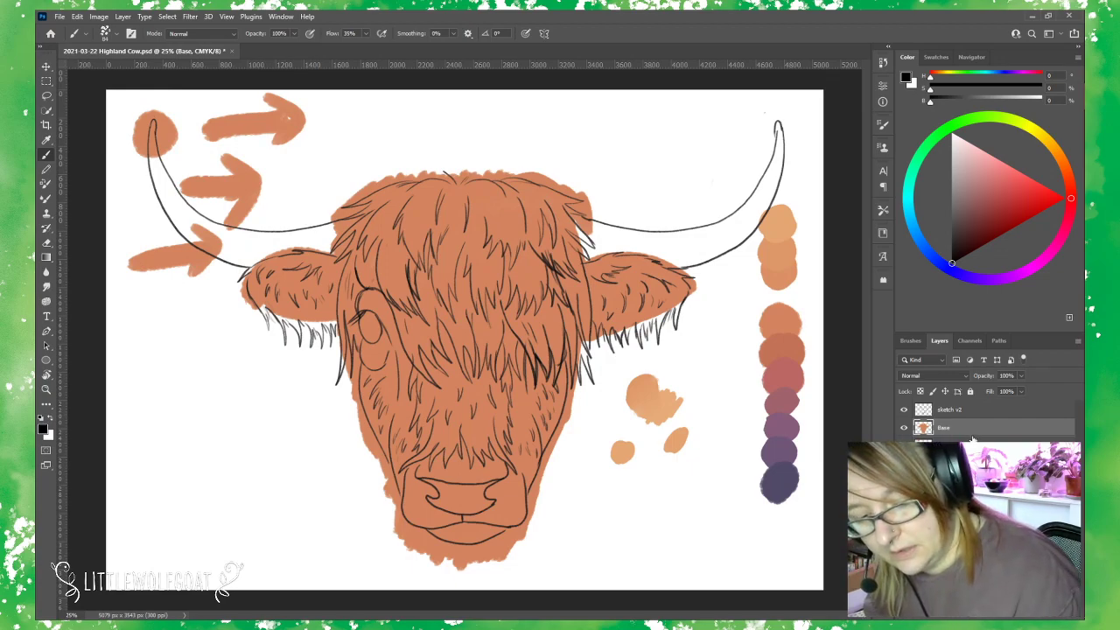
Sample the cow's orange and paint it along the ears, face sides and top-right head gaps on Base.
left_click(49, 144)
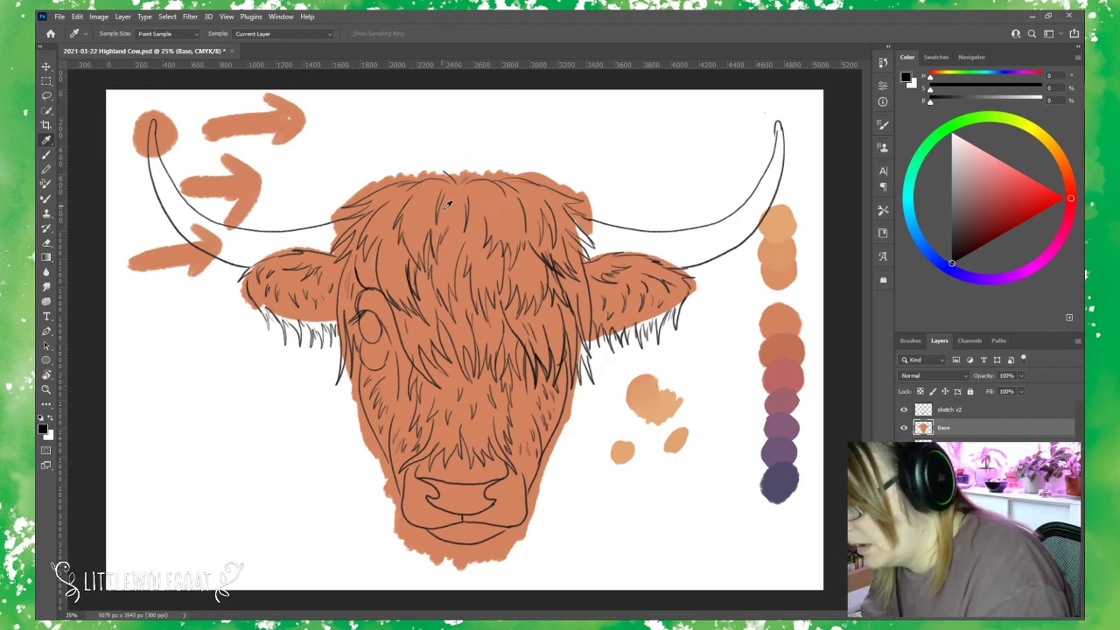
left_click(431, 203)
left_click(48, 157)
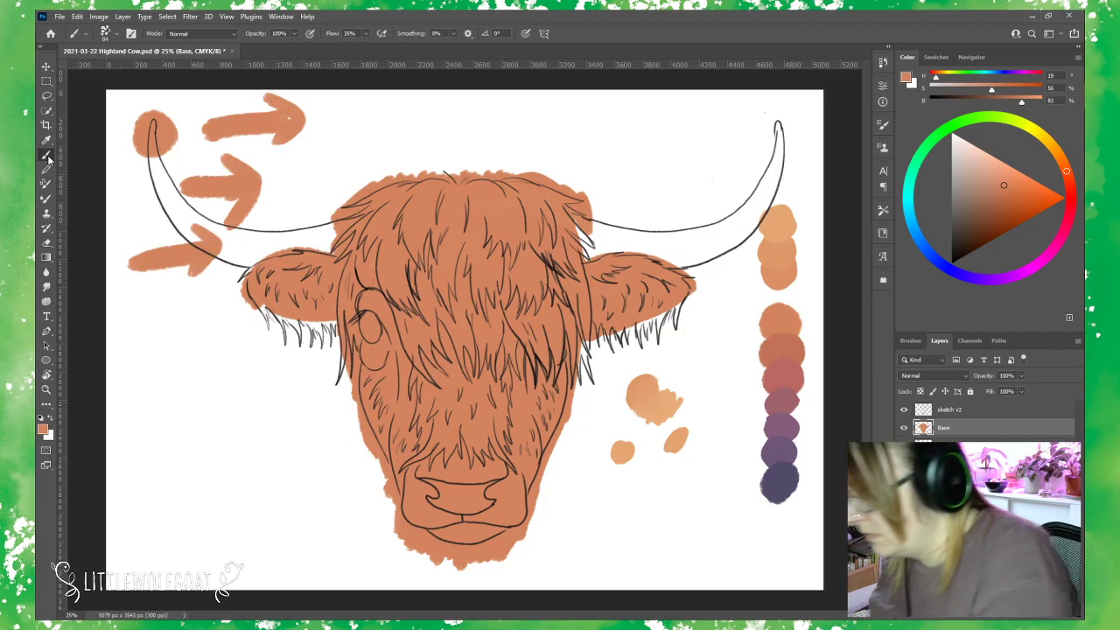
mouse_move(274, 260)
left_mouse_down()
mouse_move(243, 275)
mouse_move(251, 268)
mouse_move(253, 329)
mouse_move(298, 306)
mouse_move(341, 361)
mouse_move(331, 394)
mouse_move(354, 346)
mouse_move(398, 538)
left_mouse_up()
mouse_move(579, 389)
left_mouse_down()
mouse_move(578, 335)
mouse_move(590, 385)
mouse_move(620, 325)
mouse_move(640, 312)
mouse_move(654, 328)
mouse_move(676, 322)
left_mouse_up()
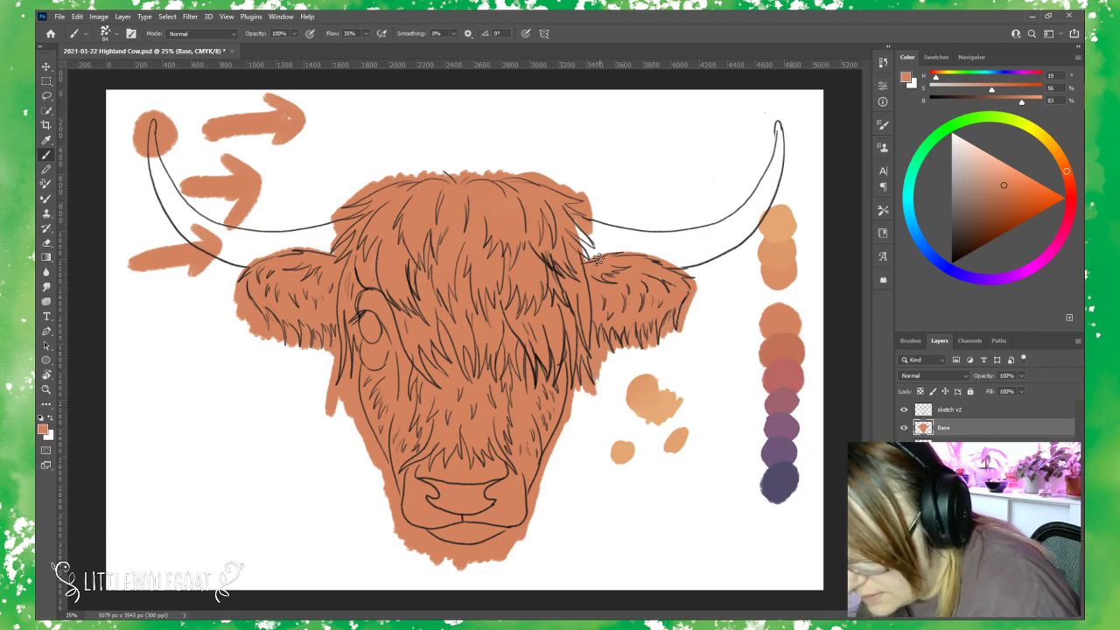
mouse_move(564, 211)
left_mouse_down()
mouse_move(586, 245)
mouse_move(573, 239)
left_mouse_up()
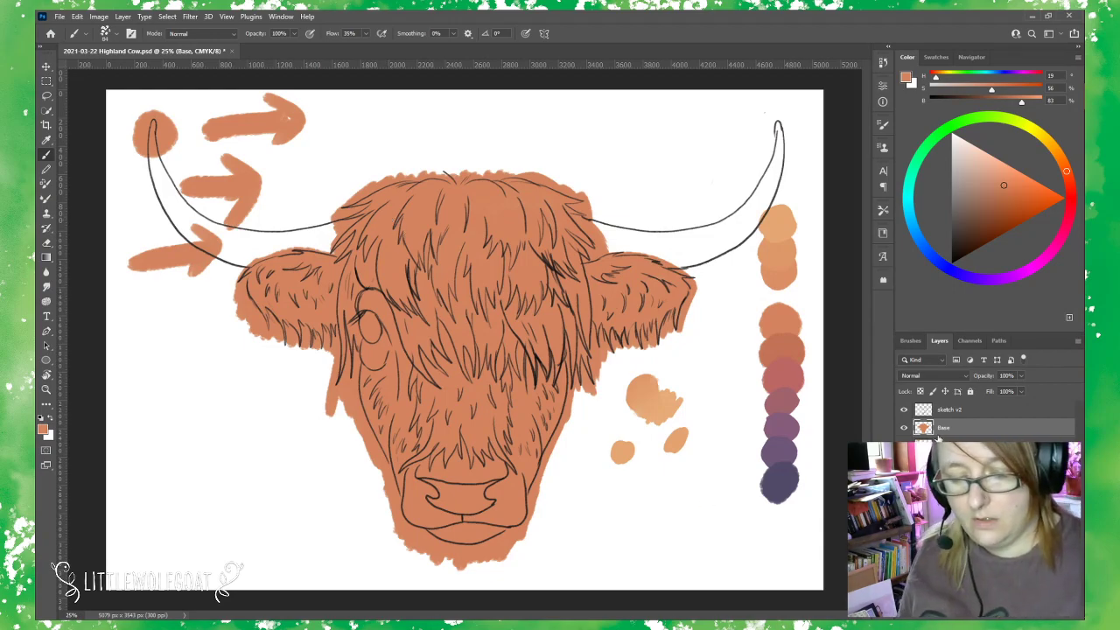
key("Return")
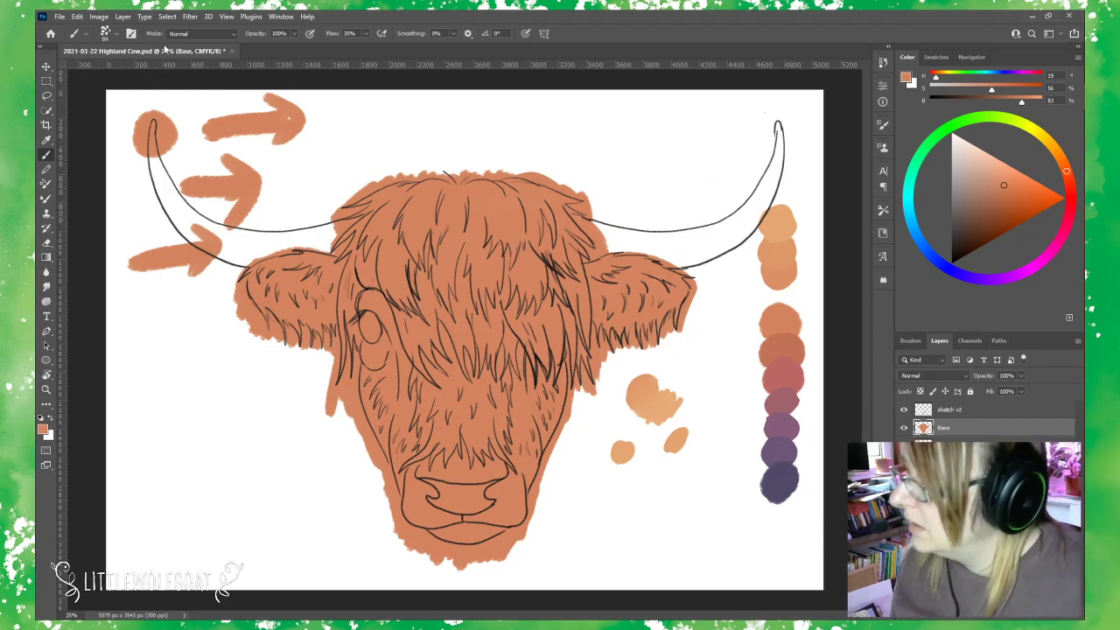
Create a new layer named 'dark 1' below sketch v2, then select 'colours and dark 6'.
left_click(124, 16)
mouse_move(175, 29)
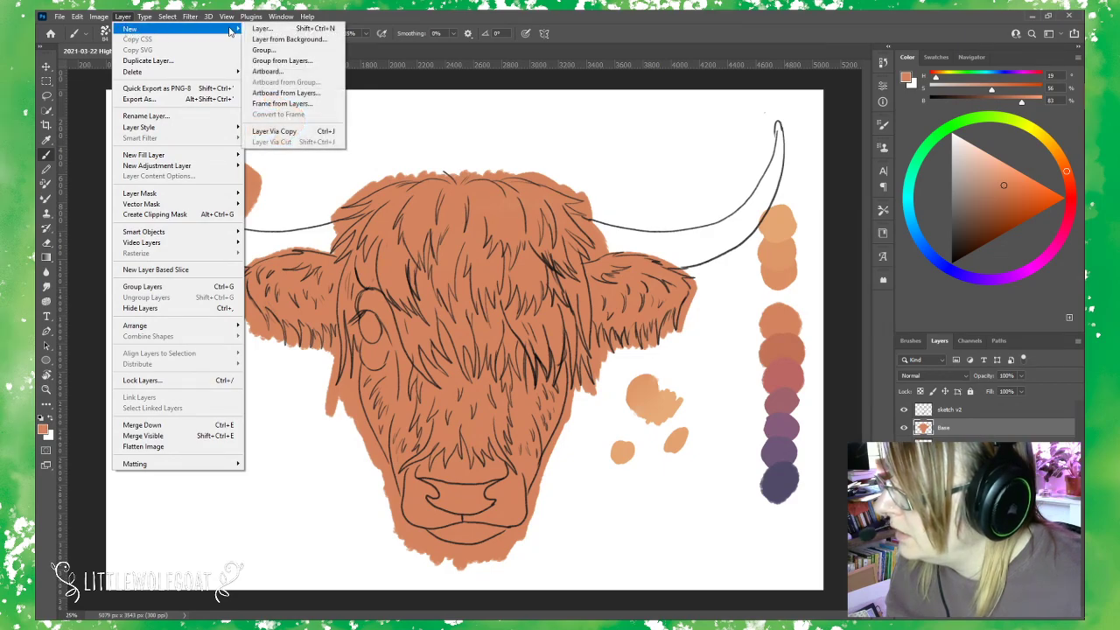
left_click(295, 32)
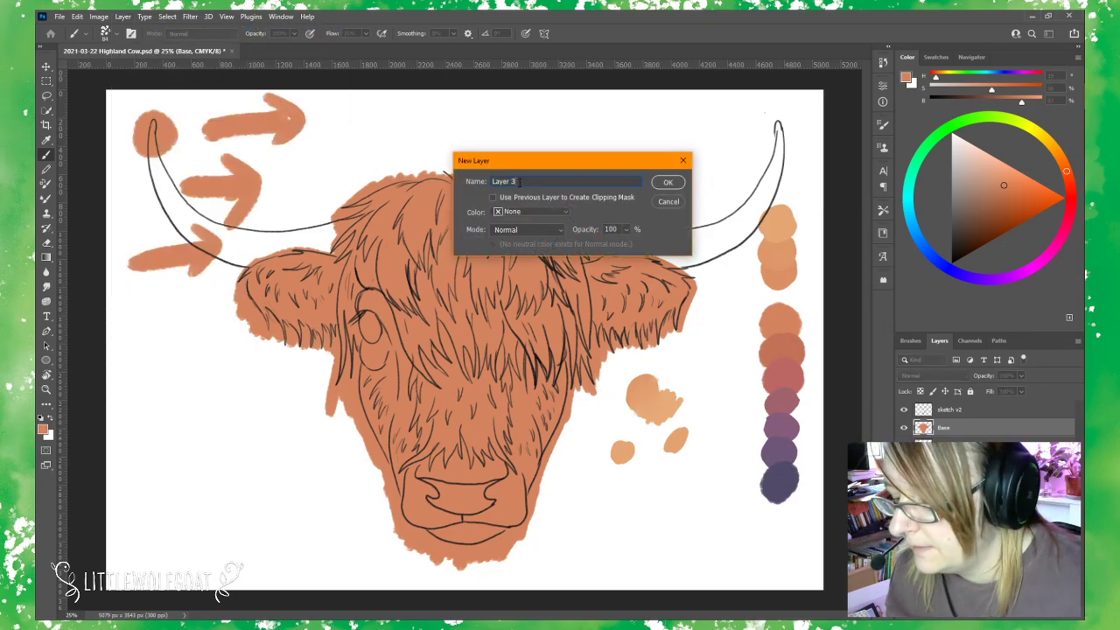
key("BackSpace")
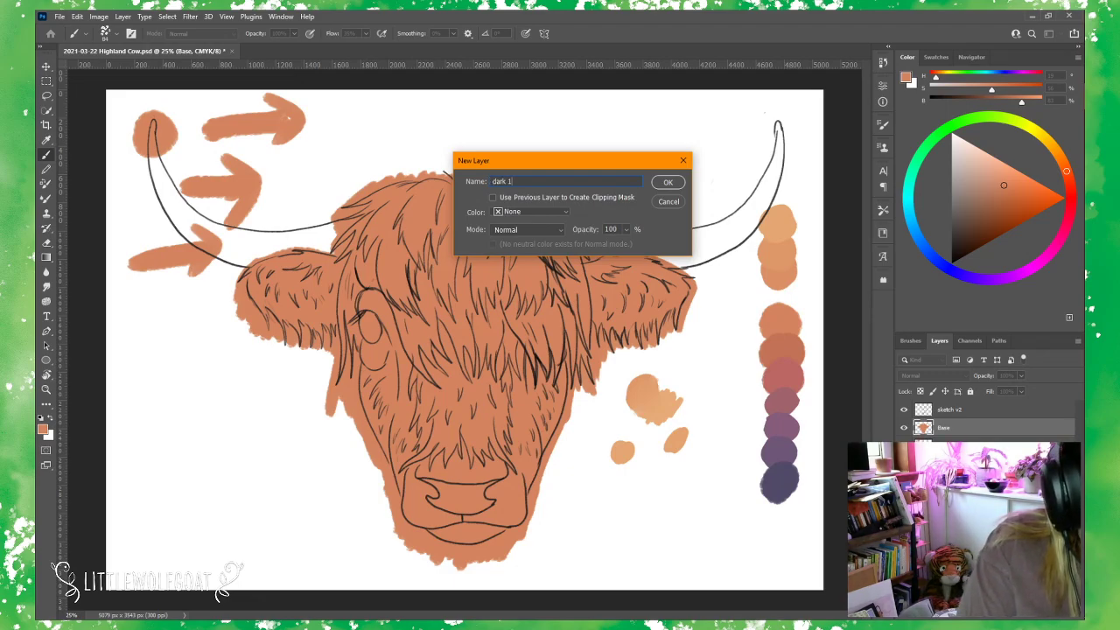
key("Return")
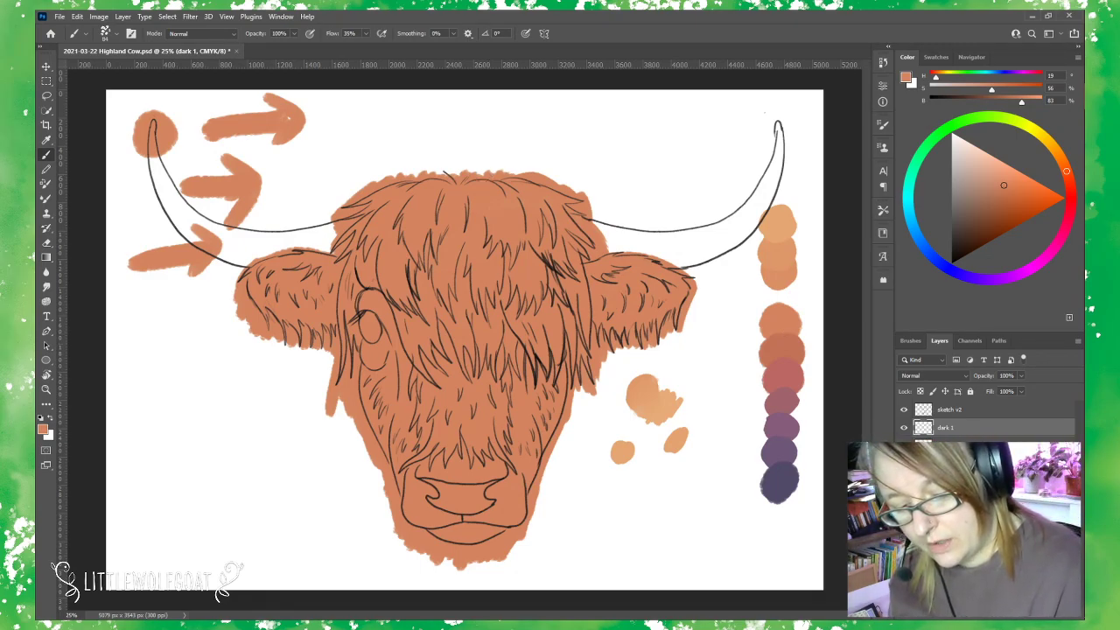
key("alt+[")
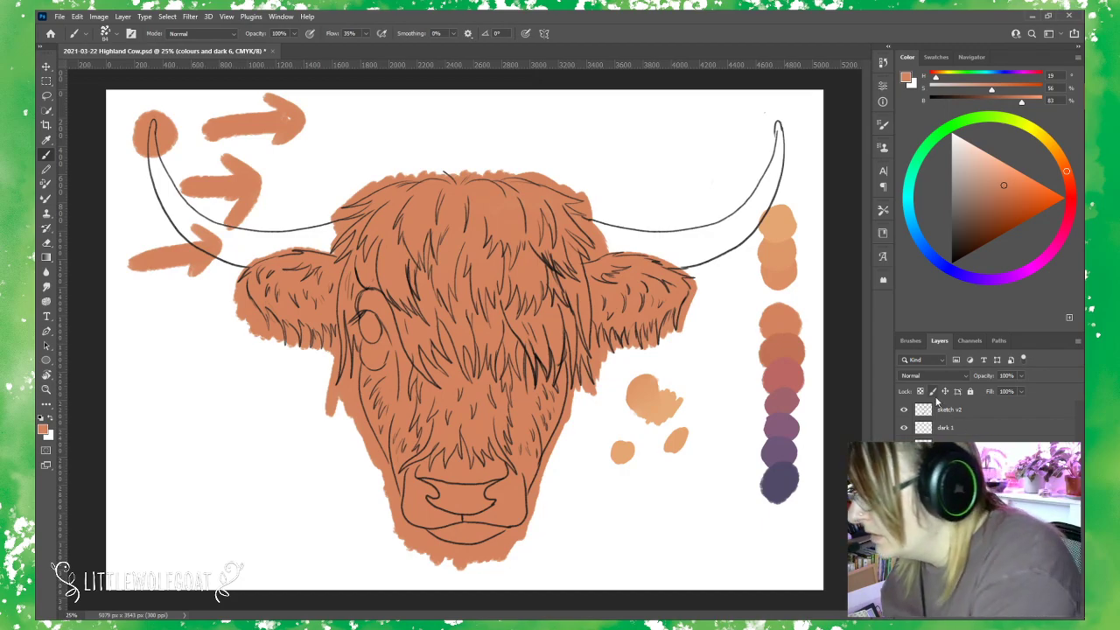
Eyedrop the darker orange from the swatch column beside the cow and return to the Brush.
left_click(48, 141)
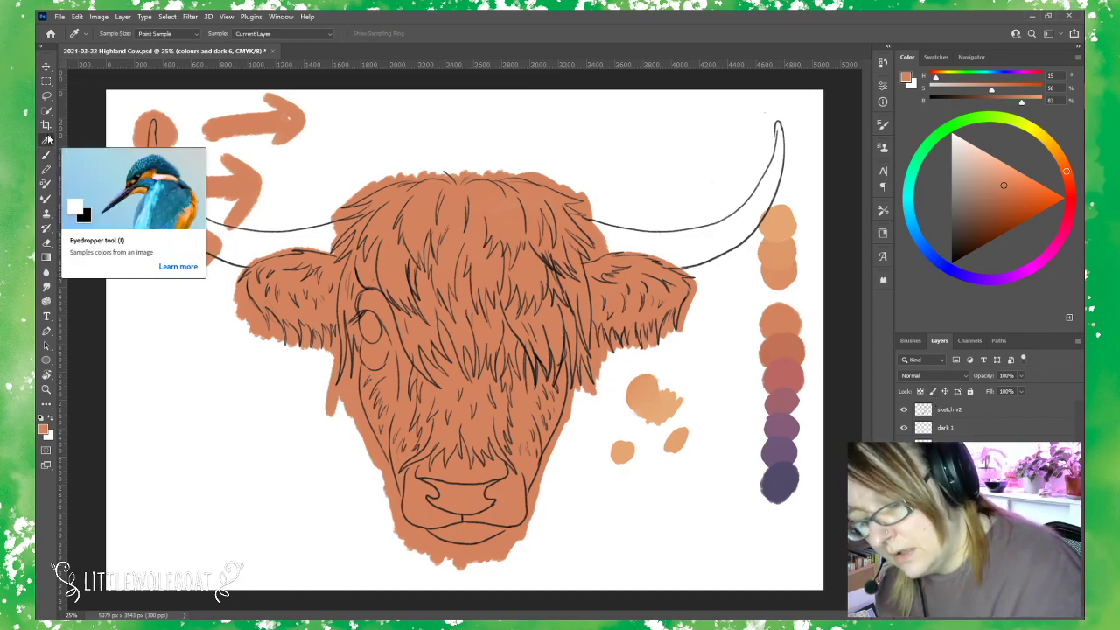
left_click(786, 342)
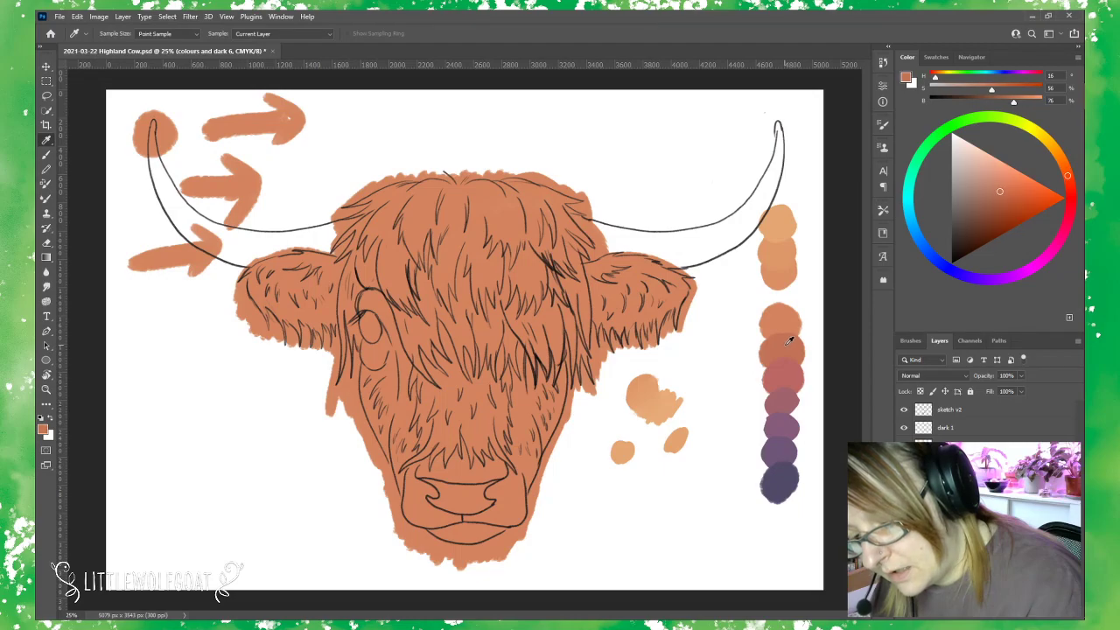
left_click(47, 156)
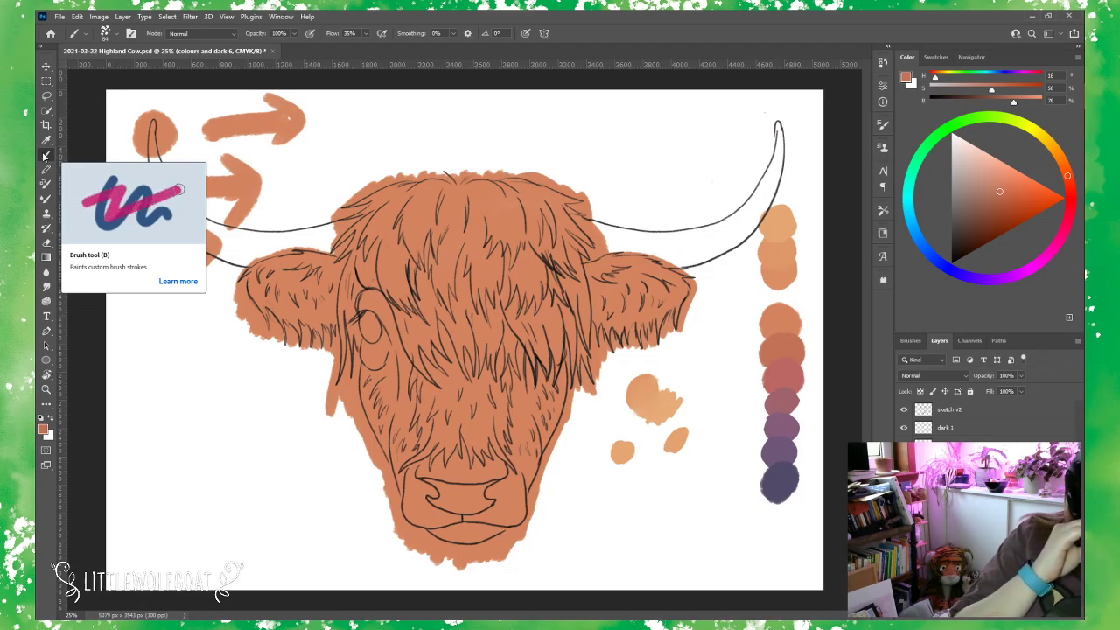
left_click(45, 155)
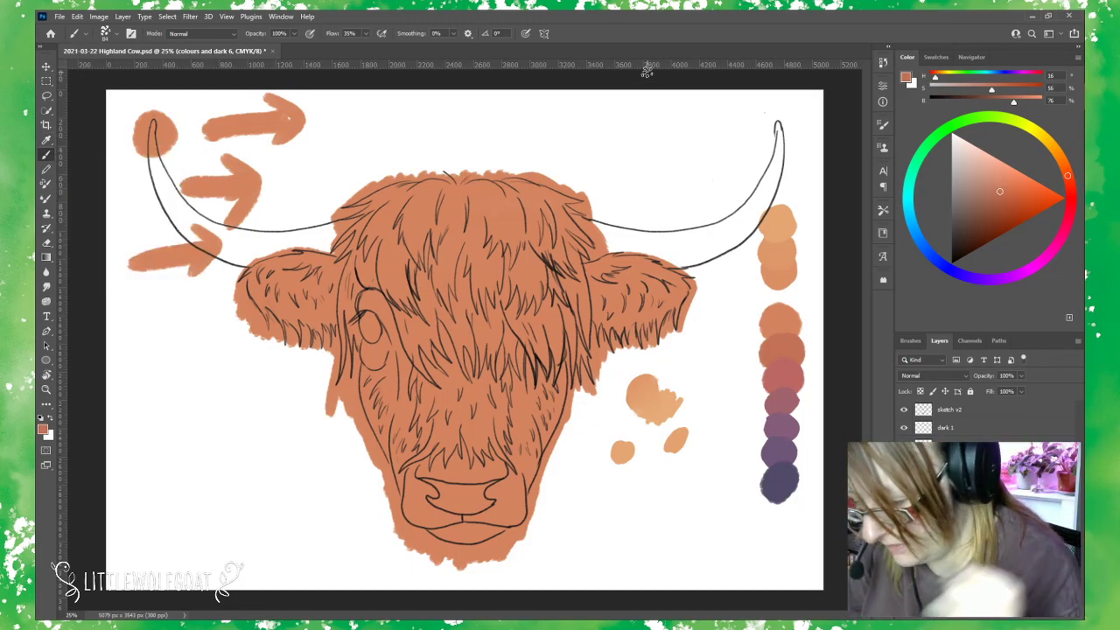
On the dark 1 layer, paint a trial cheek stroke and undo it.
left_click(983, 426)
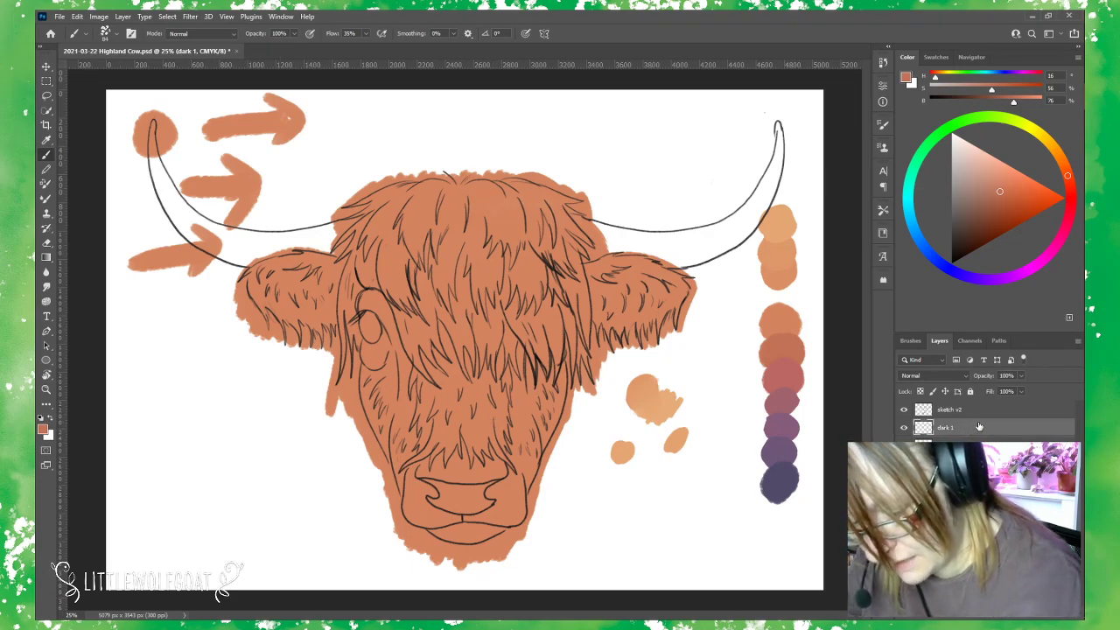
left_click_drag(512, 439, 535, 418)
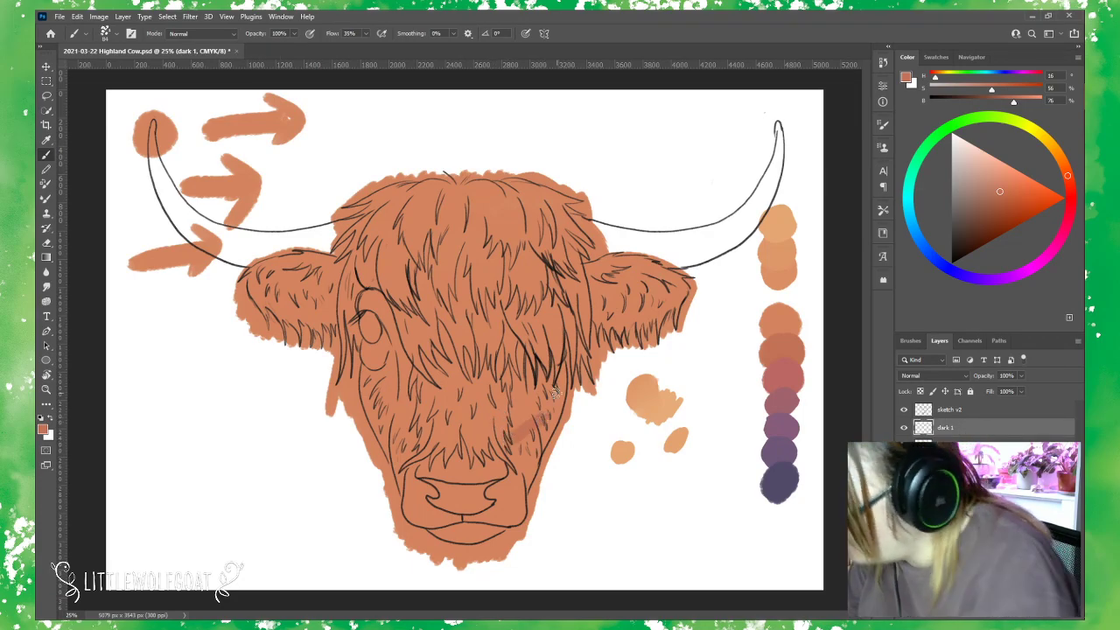
left_click(77, 16)
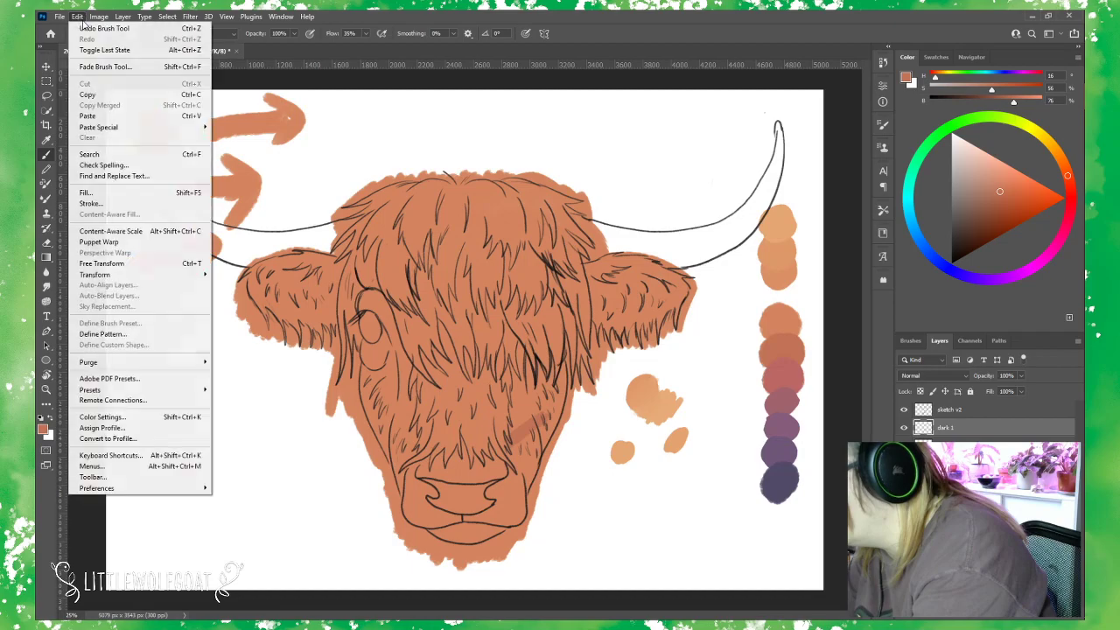
left_click(87, 32)
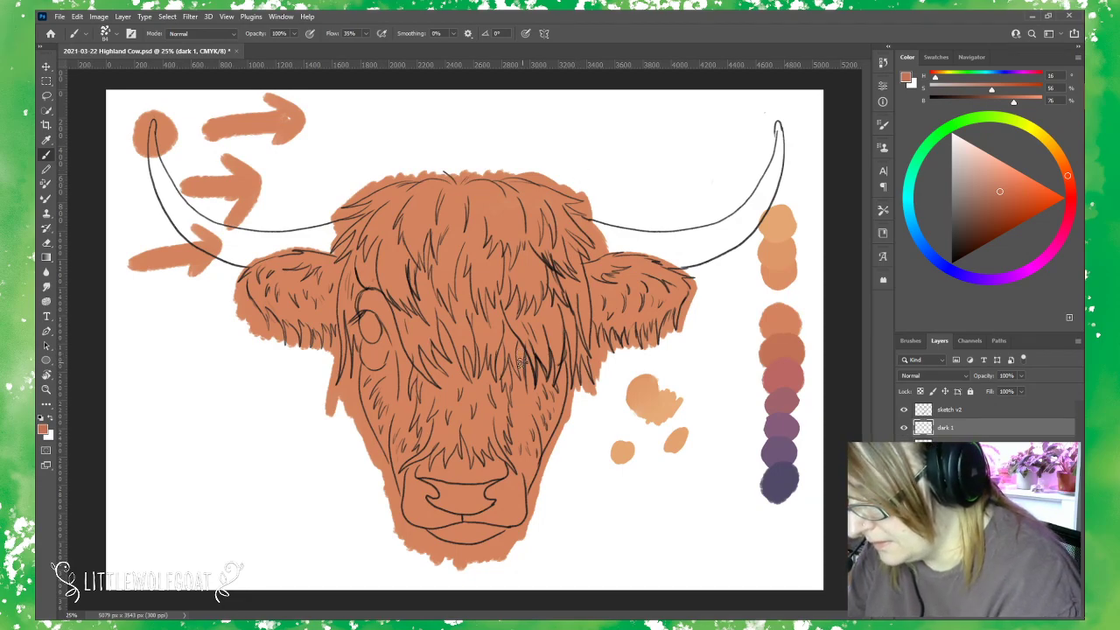
Brush darker shading across the forehead fur, upper and left muzzle, and right ear.
mouse_move(518, 349)
left_mouse_down()
mouse_move(513, 467)
mouse_move(508, 447)
mouse_move(524, 487)
mouse_move(533, 353)
mouse_move(548, 341)
mouse_move(561, 355)
mouse_move(560, 406)
mouse_move(565, 356)
mouse_move(563, 404)
mouse_move(542, 420)
mouse_move(521, 509)
mouse_move(507, 523)
mouse_move(506, 489)
mouse_move(495, 490)
mouse_move(510, 464)
mouse_move(511, 490)
mouse_move(543, 452)
mouse_move(477, 515)
mouse_move(492, 522)
mouse_move(434, 530)
mouse_move(488, 526)
mouse_move(460, 539)
mouse_move(496, 527)
mouse_move(481, 509)
mouse_move(425, 523)
mouse_move(502, 511)
left_mouse_up()
mouse_move(497, 468)
left_mouse_down()
mouse_move(464, 460)
mouse_move(424, 470)
mouse_move(500, 467)
mouse_move(493, 475)
left_mouse_up()
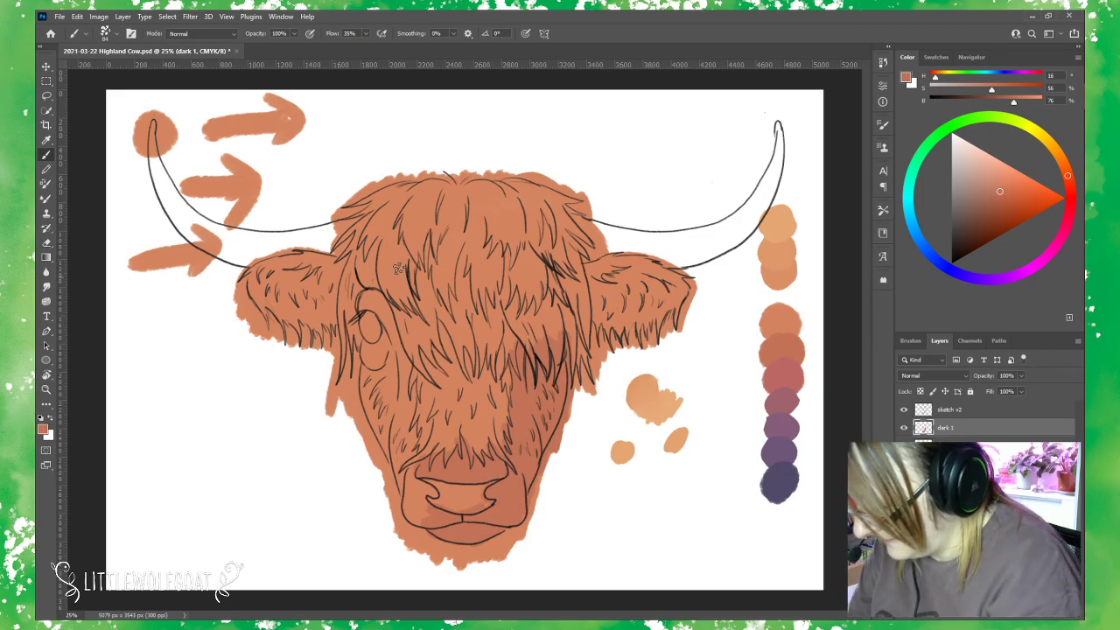
mouse_move(411, 492)
left_mouse_down()
mouse_move(429, 509)
mouse_move(414, 499)
left_mouse_up()
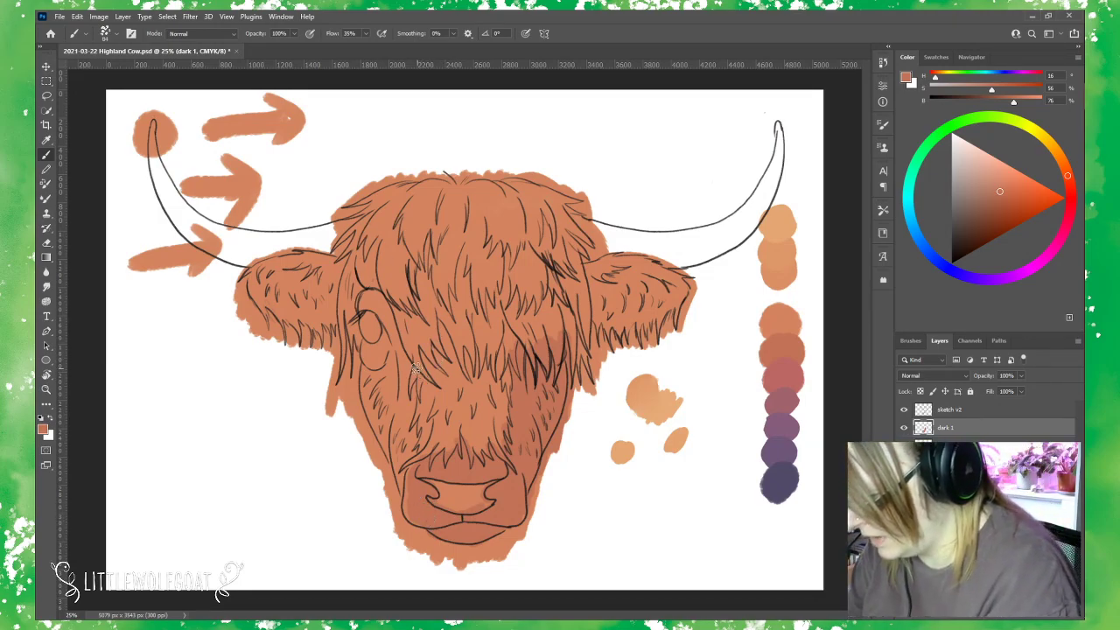
mouse_move(421, 365)
left_mouse_down()
mouse_move(449, 399)
mouse_move(453, 363)
mouse_move(491, 397)
mouse_move(515, 383)
mouse_move(497, 402)
mouse_move(497, 457)
mouse_move(472, 409)
mouse_move(497, 429)
mouse_move(492, 460)
mouse_move(492, 411)
left_mouse_up()
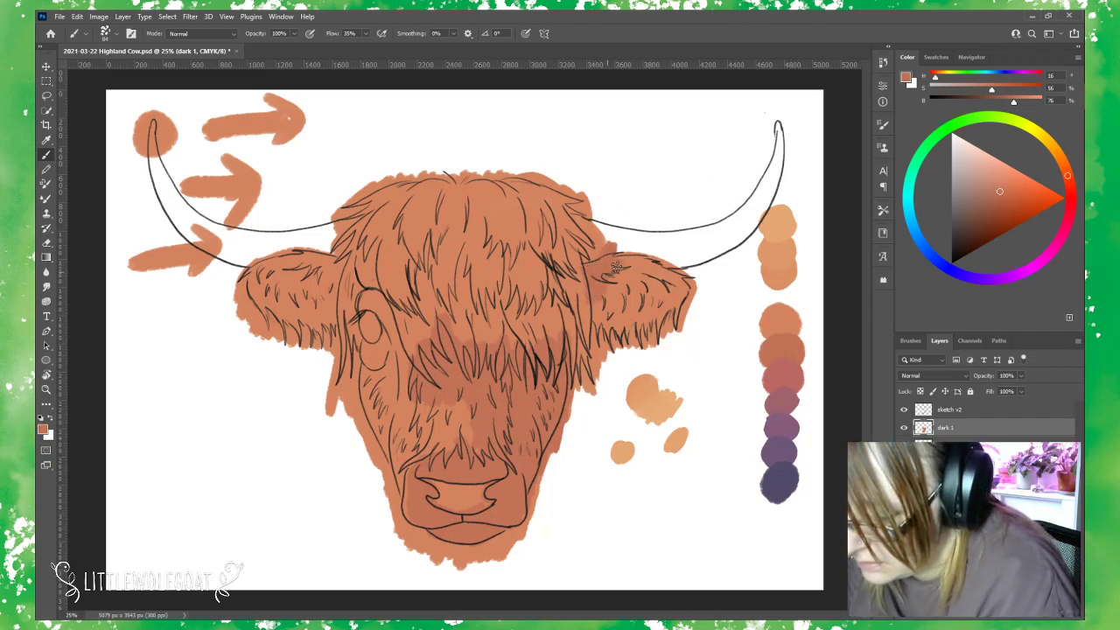
mouse_move(615, 267)
left_mouse_down()
mouse_move(653, 282)
mouse_move(657, 301)
mouse_move(678, 302)
mouse_move(673, 316)
mouse_move(644, 348)
mouse_move(631, 290)
mouse_move(603, 304)
mouse_move(570, 389)
mouse_move(583, 386)
mouse_move(591, 341)
left_mouse_up()
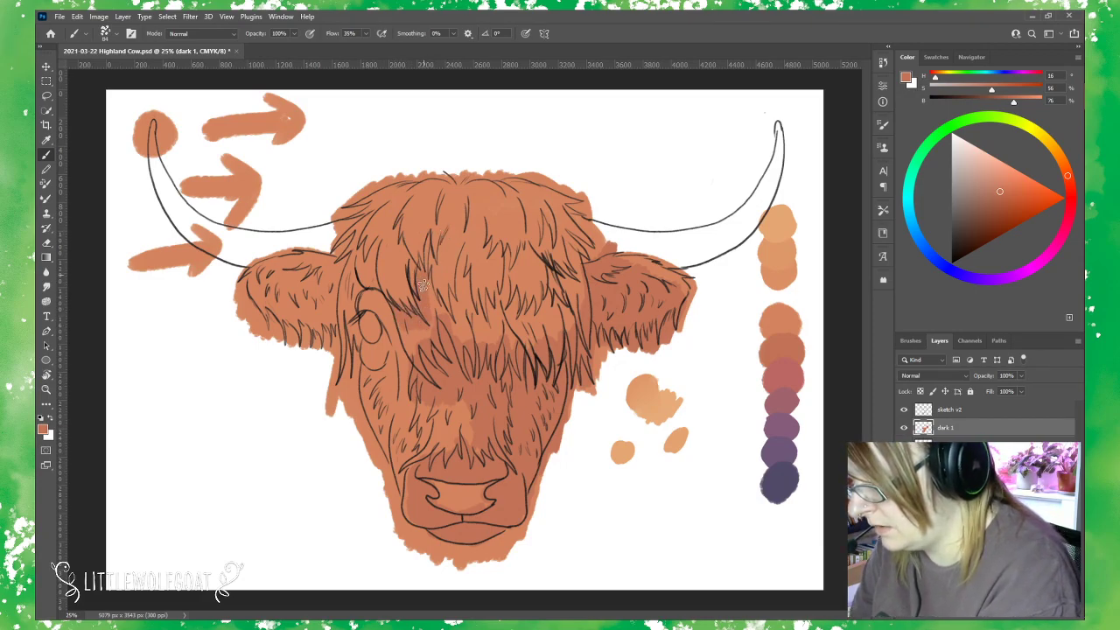
mouse_move(435, 292)
left_mouse_down()
mouse_move(464, 269)
mouse_move(479, 309)
mouse_move(500, 324)
mouse_move(538, 260)
mouse_move(517, 256)
mouse_move(531, 330)
mouse_move(522, 351)
mouse_move(555, 338)
mouse_move(575, 353)
mouse_move(563, 299)
mouse_move(525, 296)
mouse_move(546, 334)
mouse_move(537, 299)
mouse_move(576, 282)
mouse_move(531, 243)
mouse_move(535, 258)
mouse_move(523, 212)
mouse_move(570, 257)
mouse_move(580, 237)
mouse_move(565, 193)
mouse_move(578, 202)
mouse_move(567, 259)
left_mouse_up()
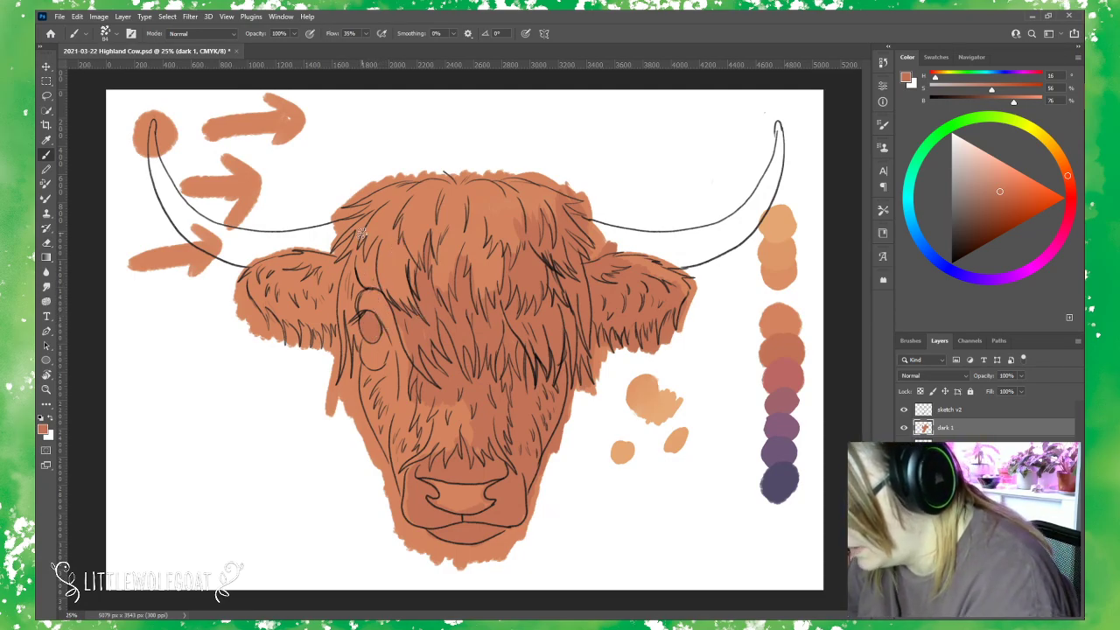
right_click(389, 330)
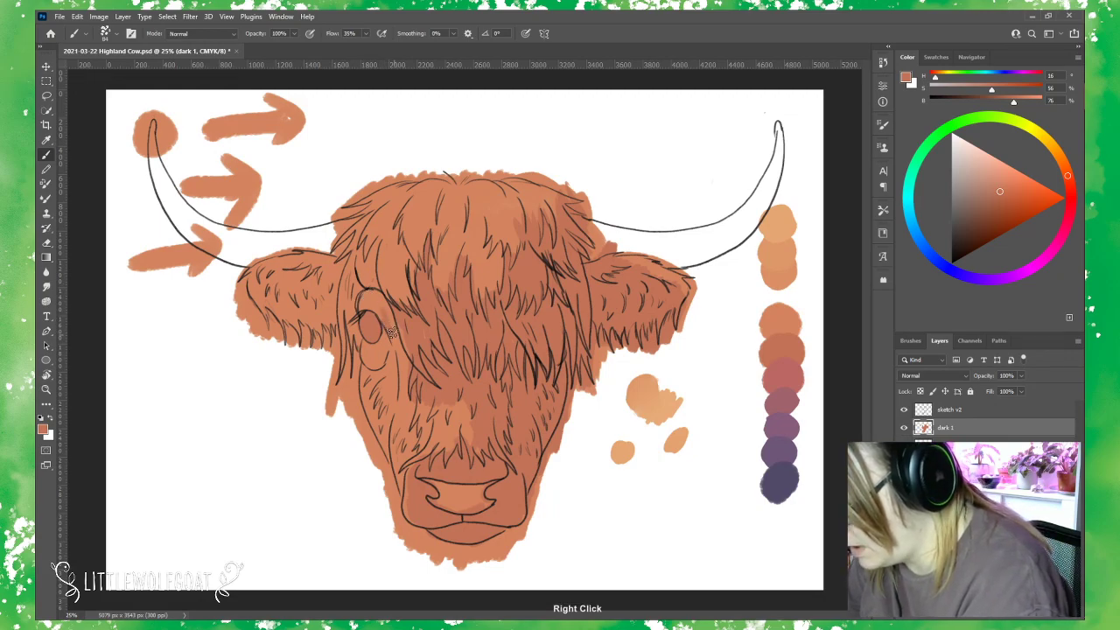
right_click(382, 294)
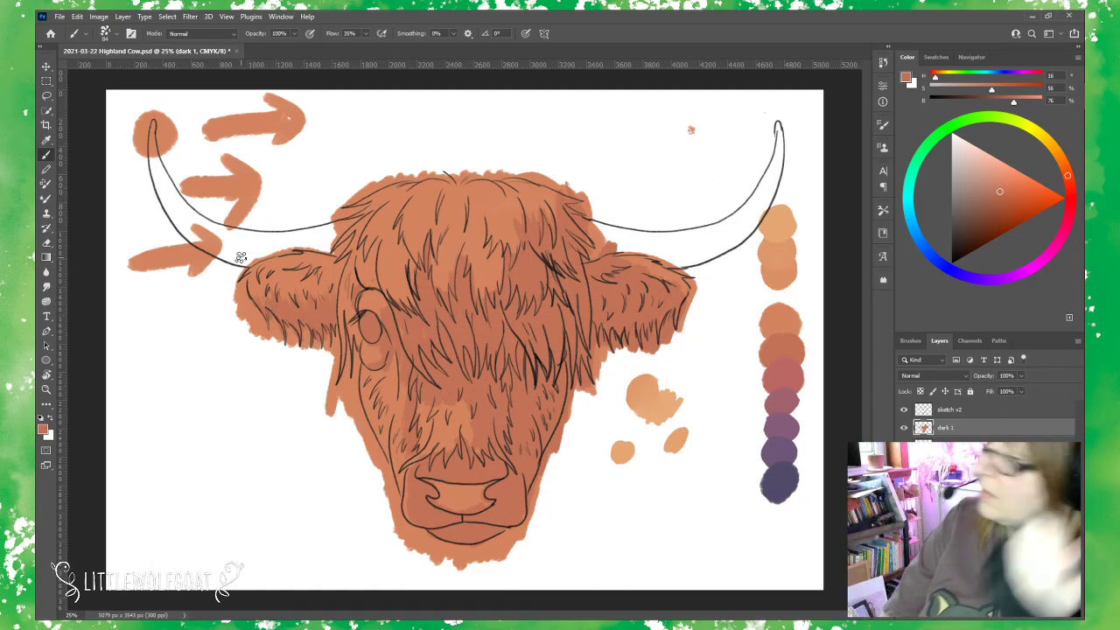
Set the Eraser to the megapack > Erasers 'Kyle's Eraser - Natural Edge' brush at 60 px.
left_click(48, 245)
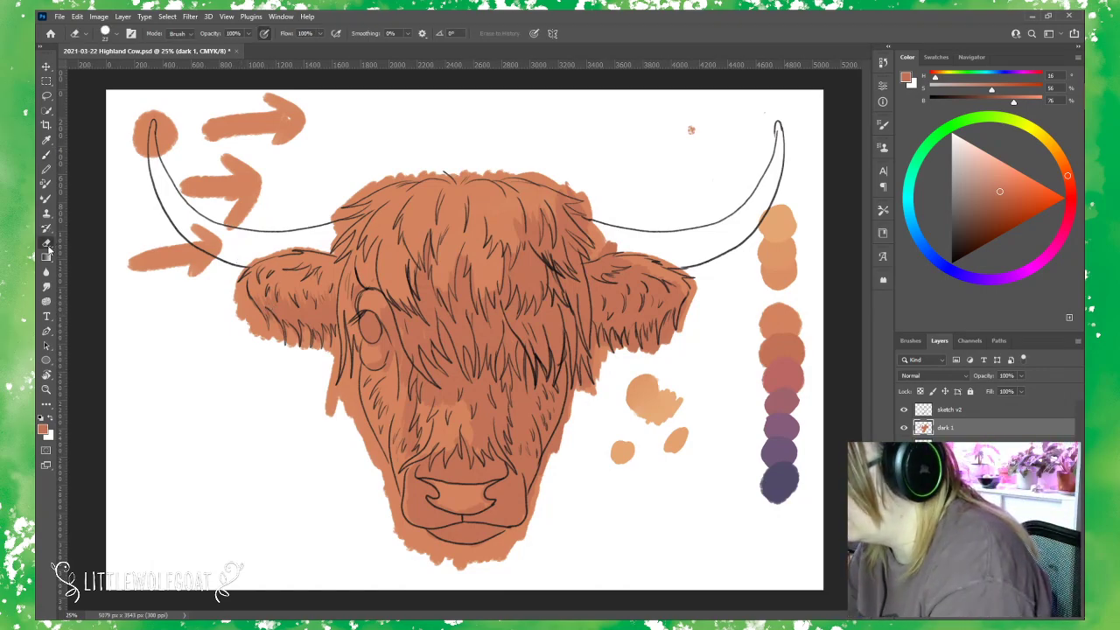
left_click(110, 37)
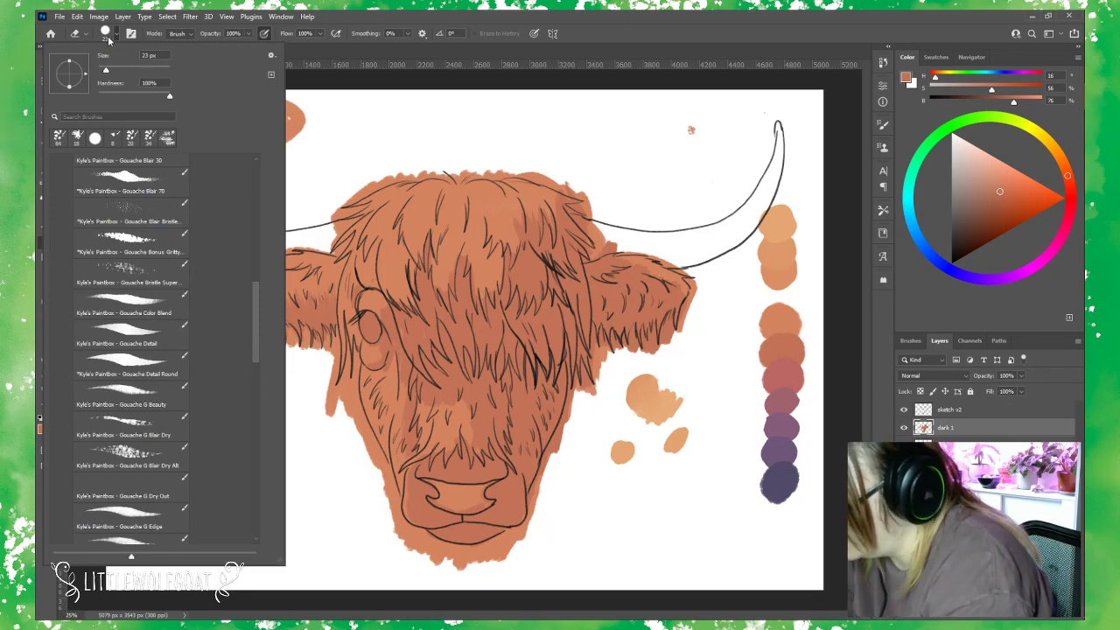
mouse_move(256, 293)
left_mouse_down()
mouse_move(256, 161)
mouse_move(259, 252)
left_mouse_up()
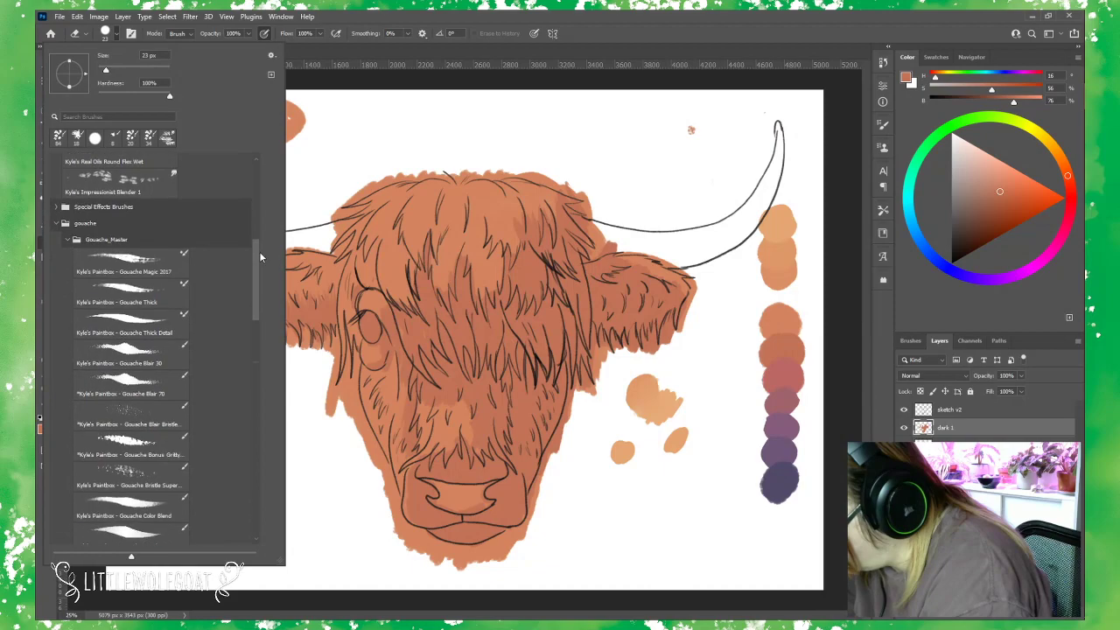
left_click(56, 204)
left_click(55, 204)
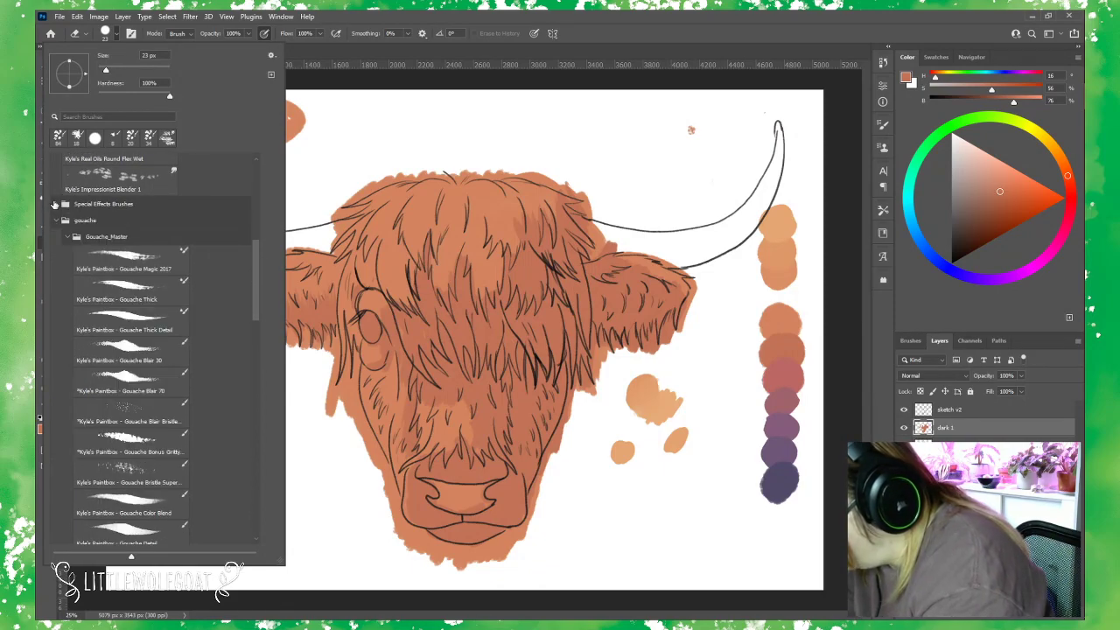
left_click_drag(265, 277, 259, 502)
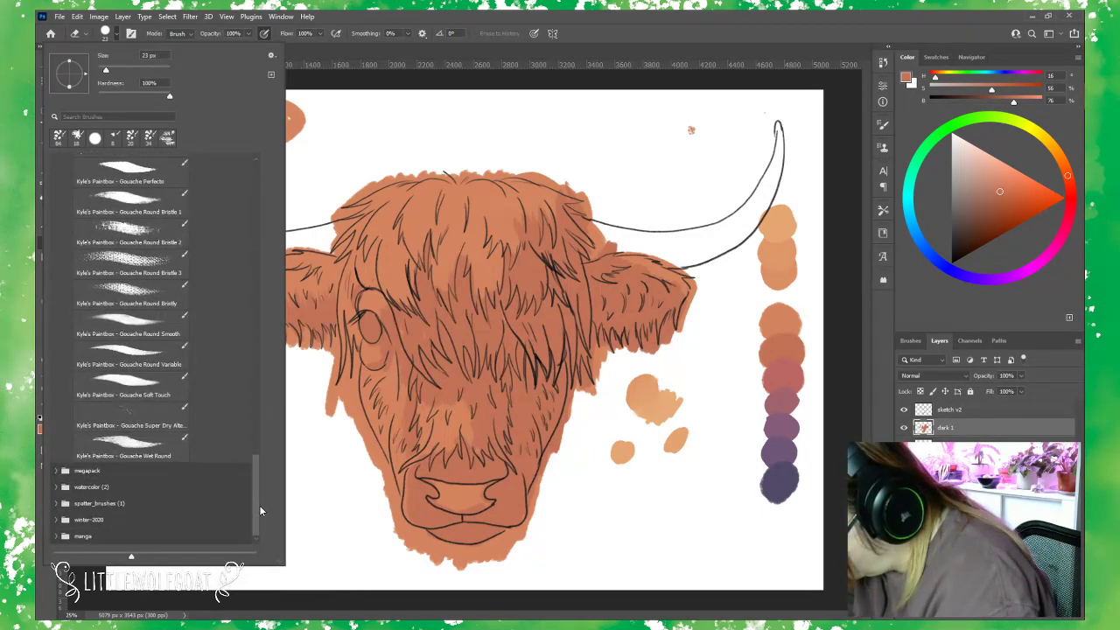
left_click(56, 470)
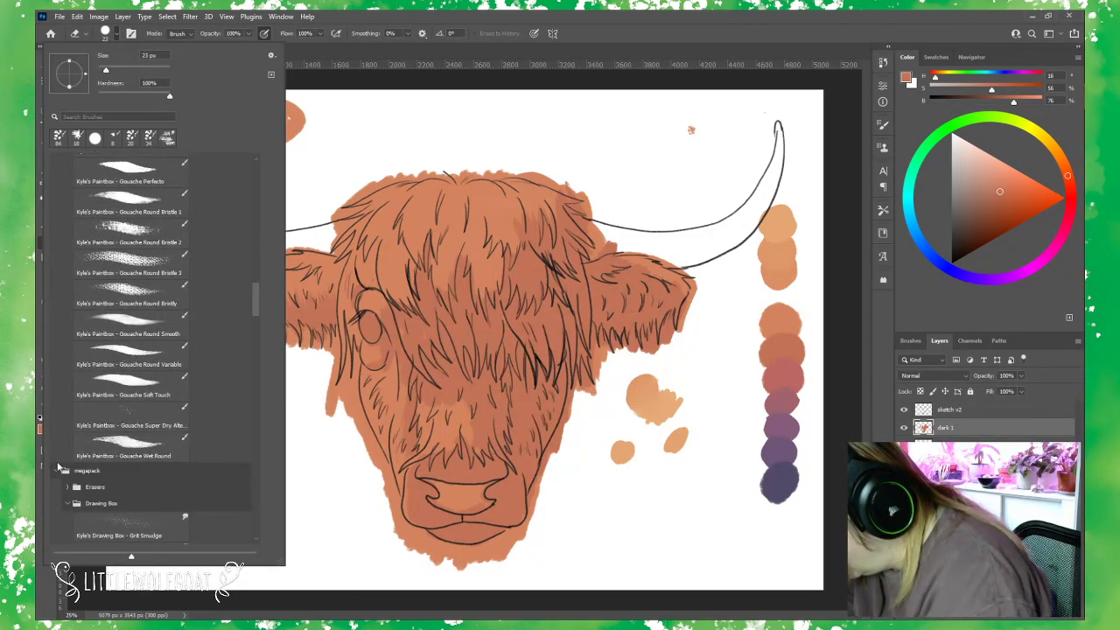
scroll(260, 308, "down", 5)
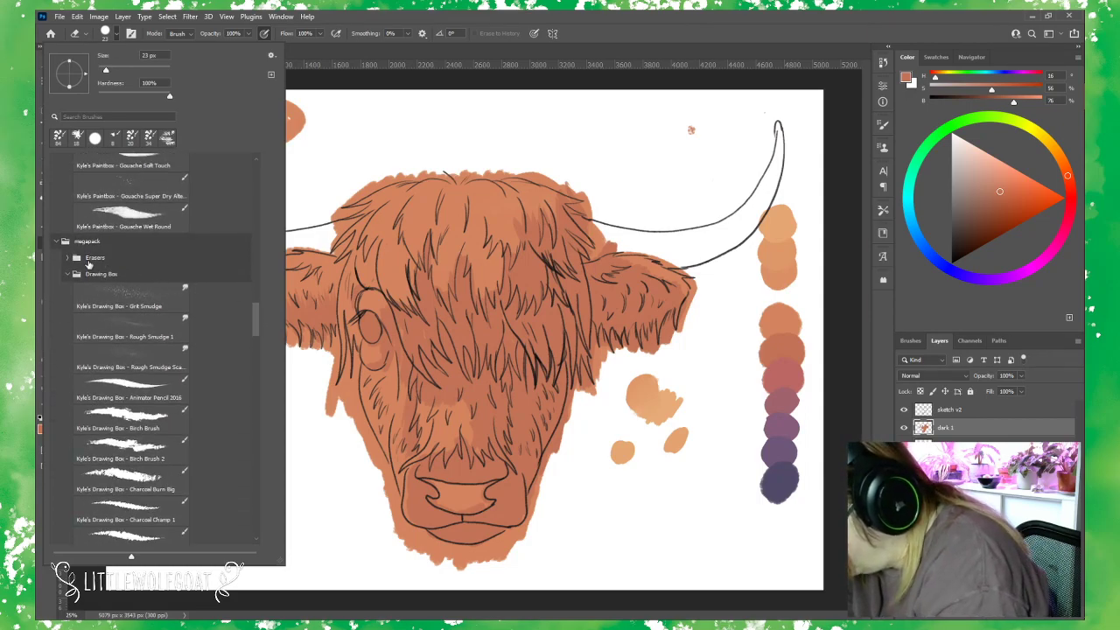
left_click(69, 257)
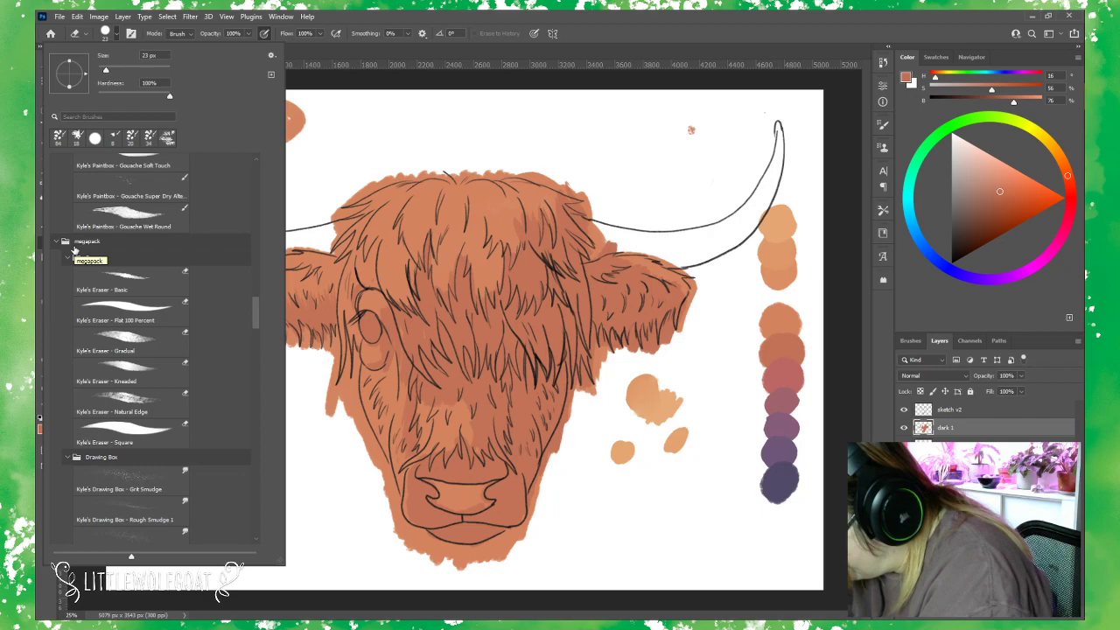
left_click(139, 405)
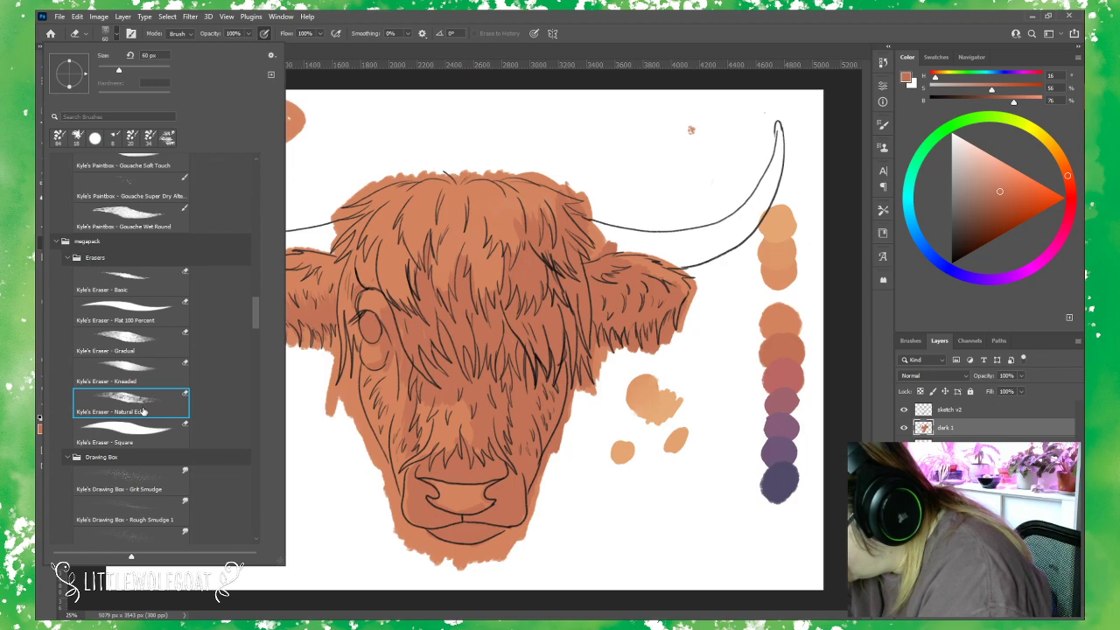
left_click(322, 52)
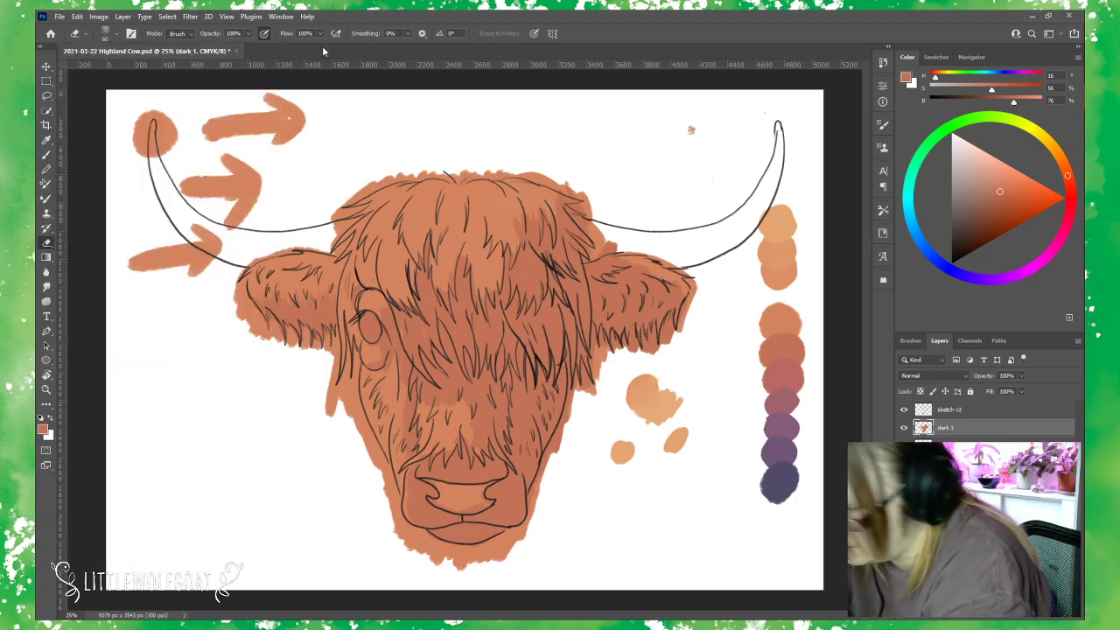
Zoom from 25% to 50% and bring the cow's left ear into view.
left_click(228, 17)
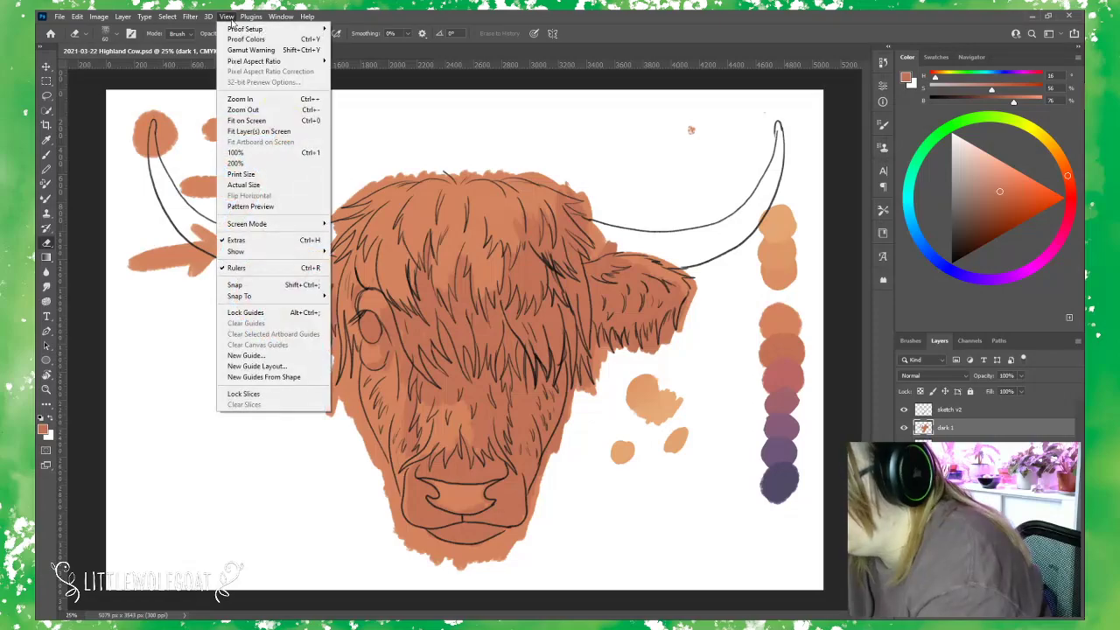
left_click(259, 100)
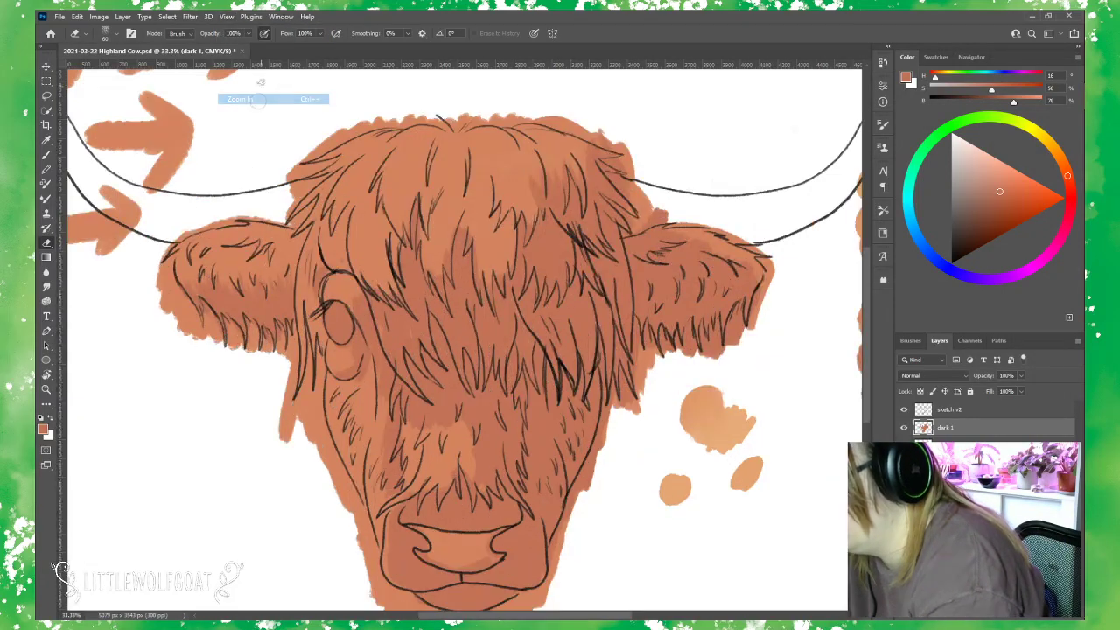
left_click(229, 16)
left_click(249, 99)
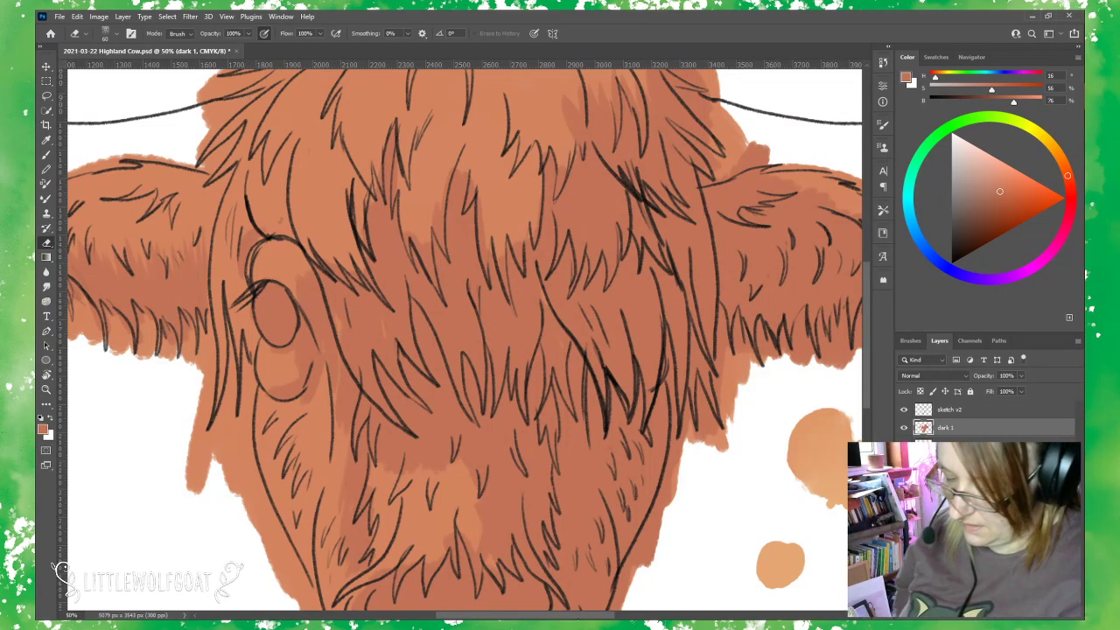
left_click_drag(372, 602, 542, 602)
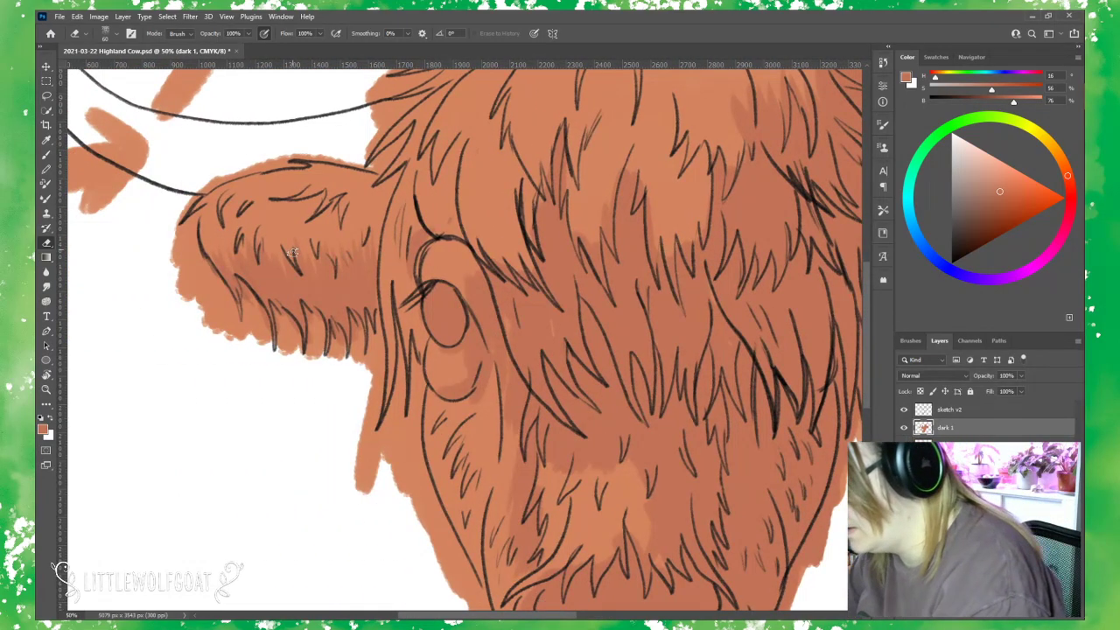
Reduce the Natural Edge eraser size from 60 px to 55 px.
left_click(107, 33)
left_click_drag(119, 73, 118, 76)
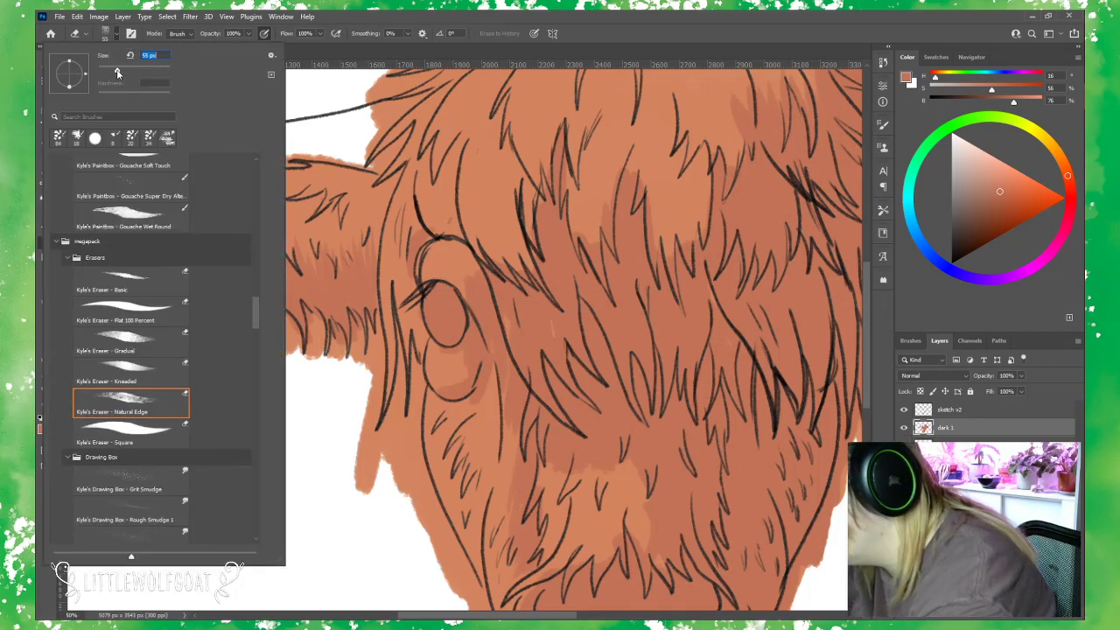
left_click(294, 43)
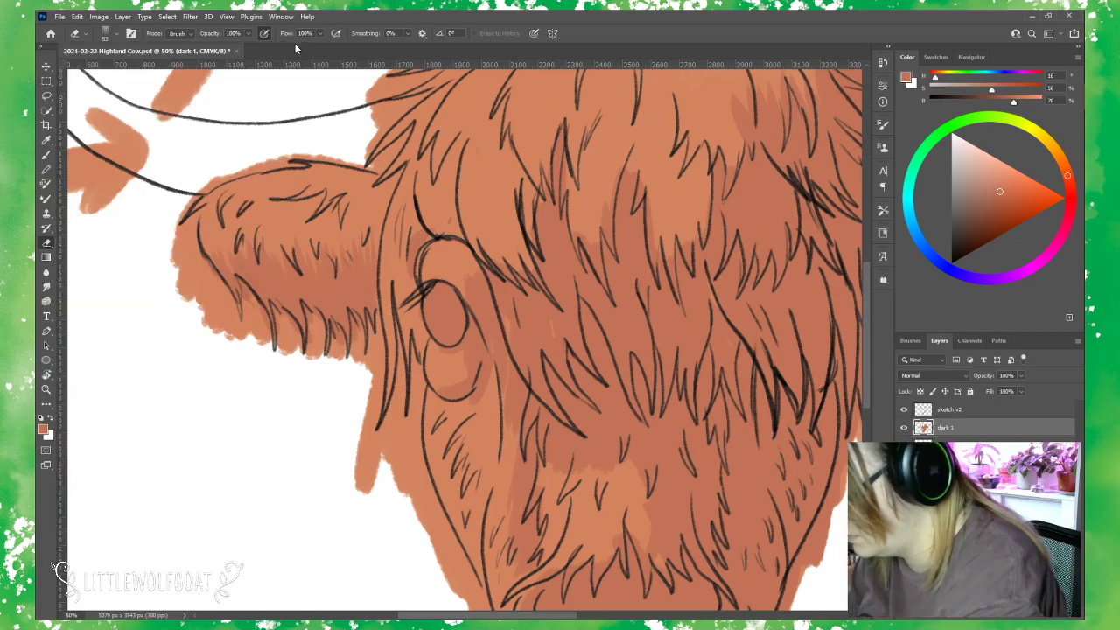
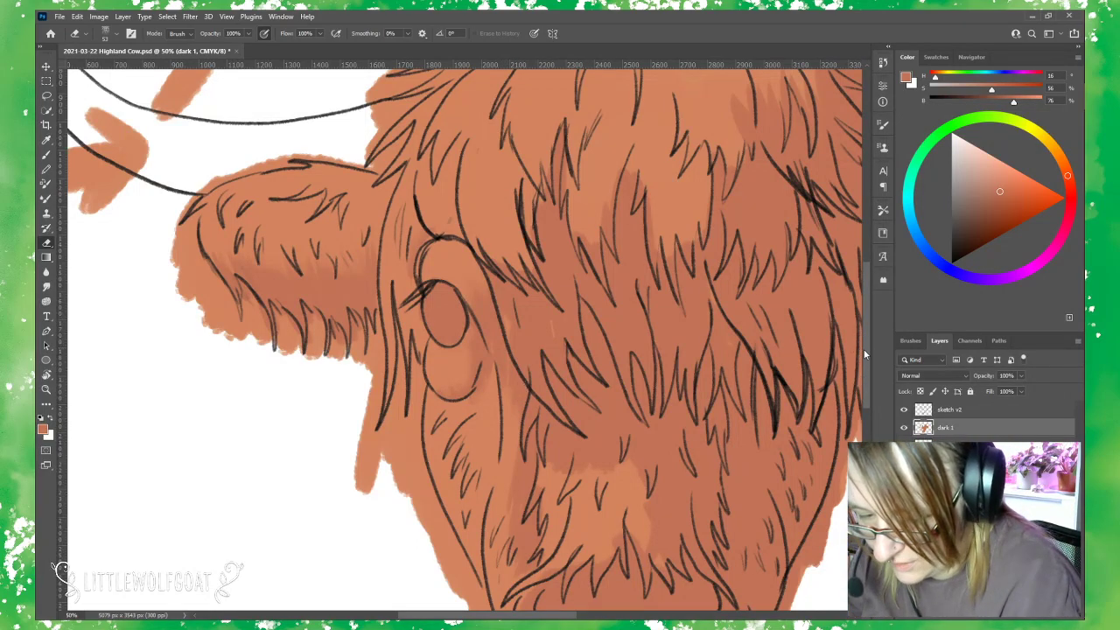
Pan around the cow's head, then use View > Fit on Screen to show the whole drawing.
scroll(866, 372, "down", 3)
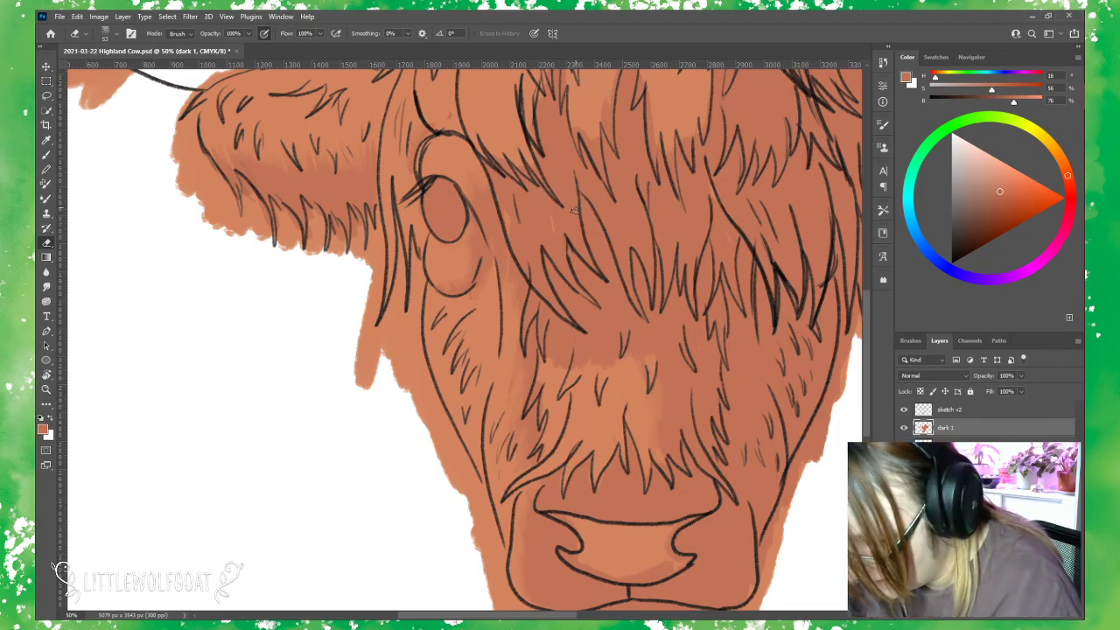
scroll(862, 350, "up", 3)
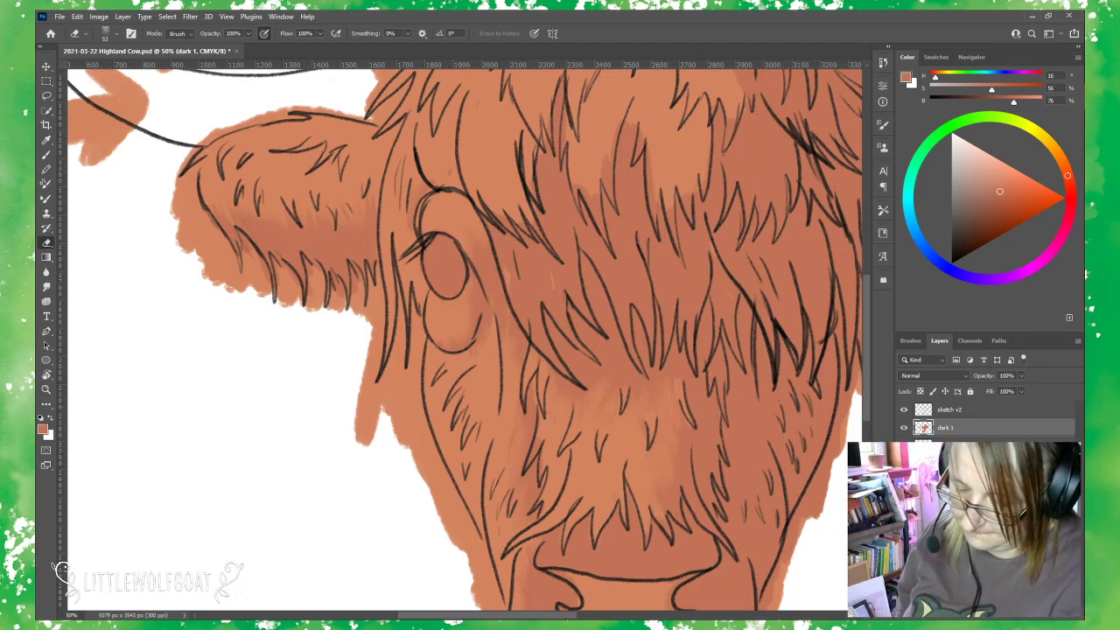
left_click_drag(660, 475, 574, 475)
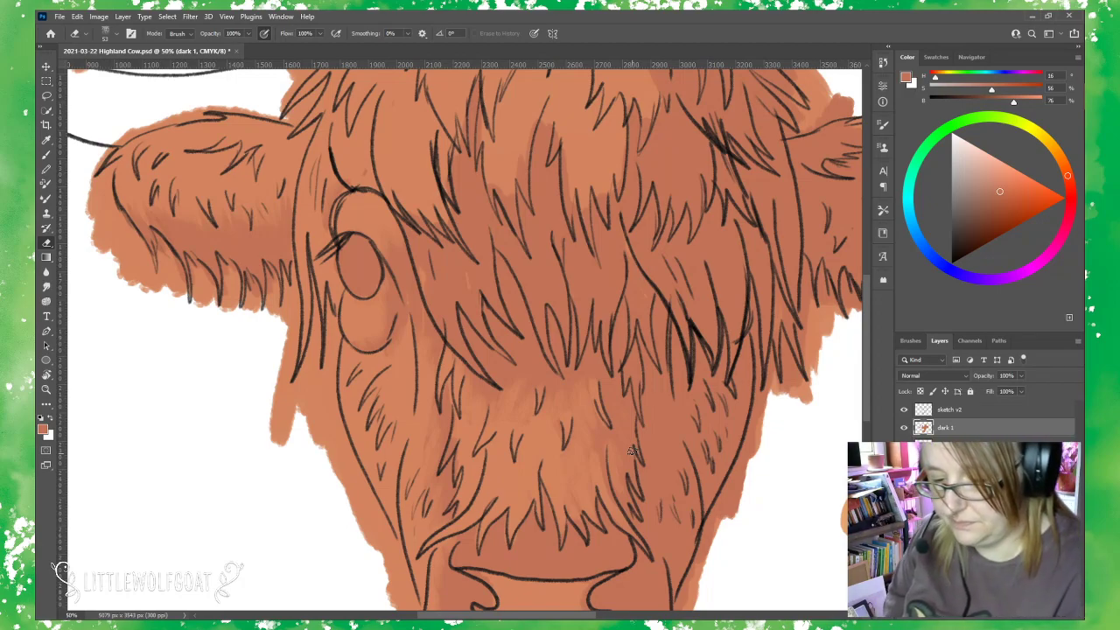
left_click_drag(867, 399, 868, 343)
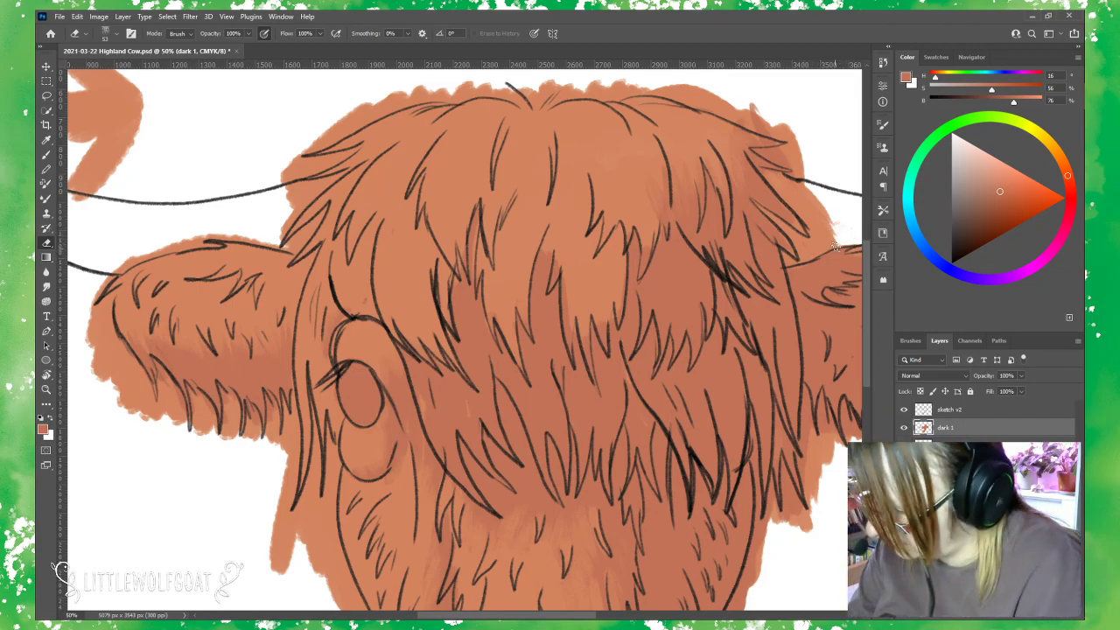
scroll(835, 248, "right", 5)
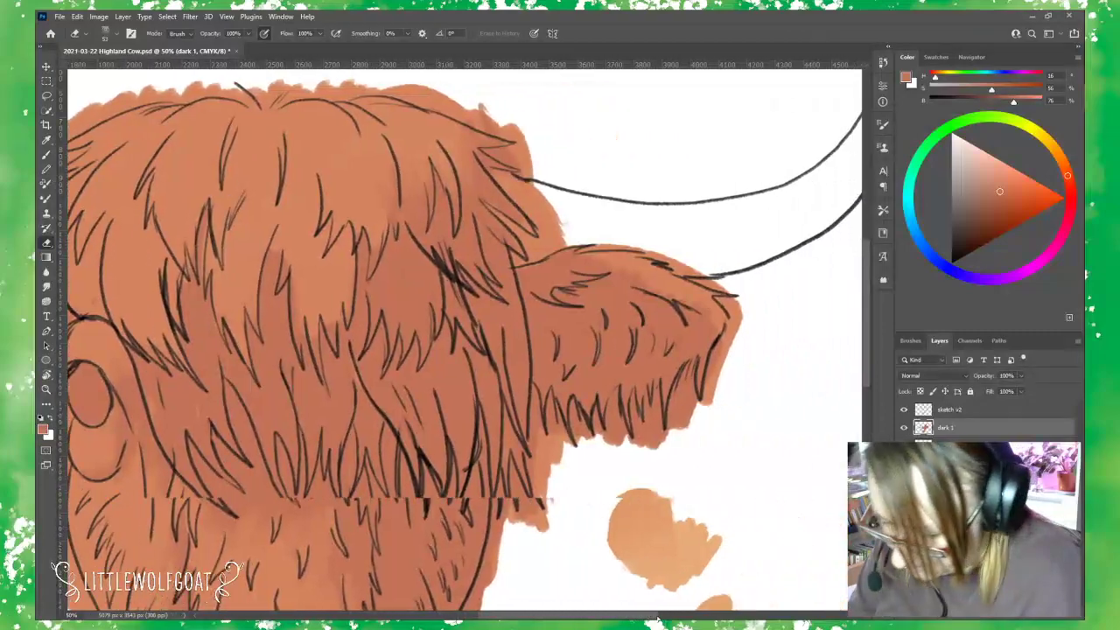
scroll(864, 333, "down", 3)
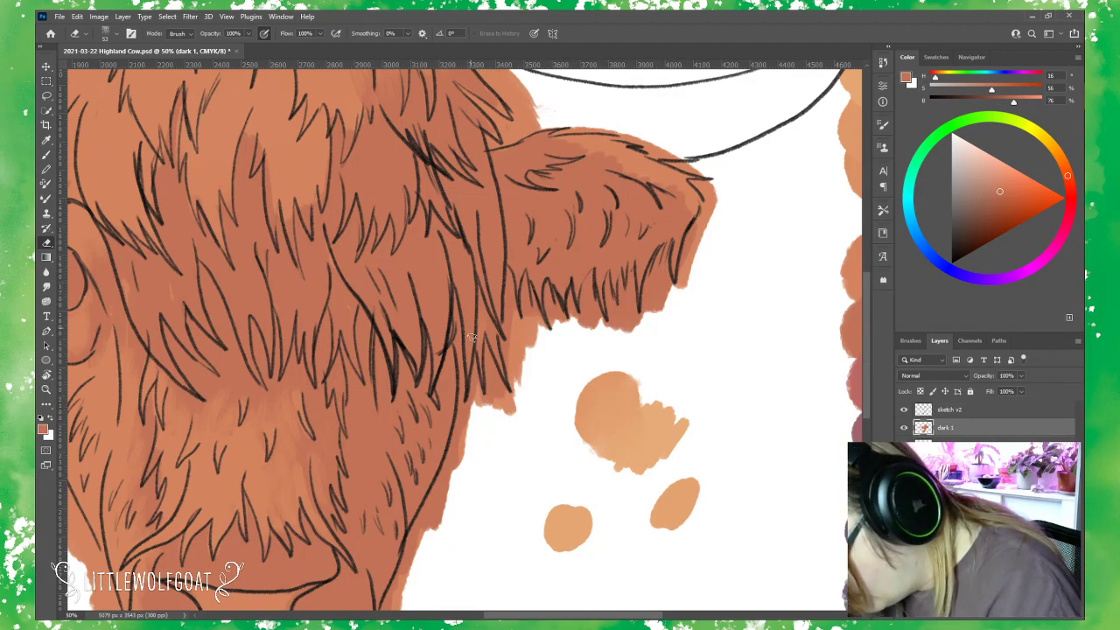
left_click(471, 615)
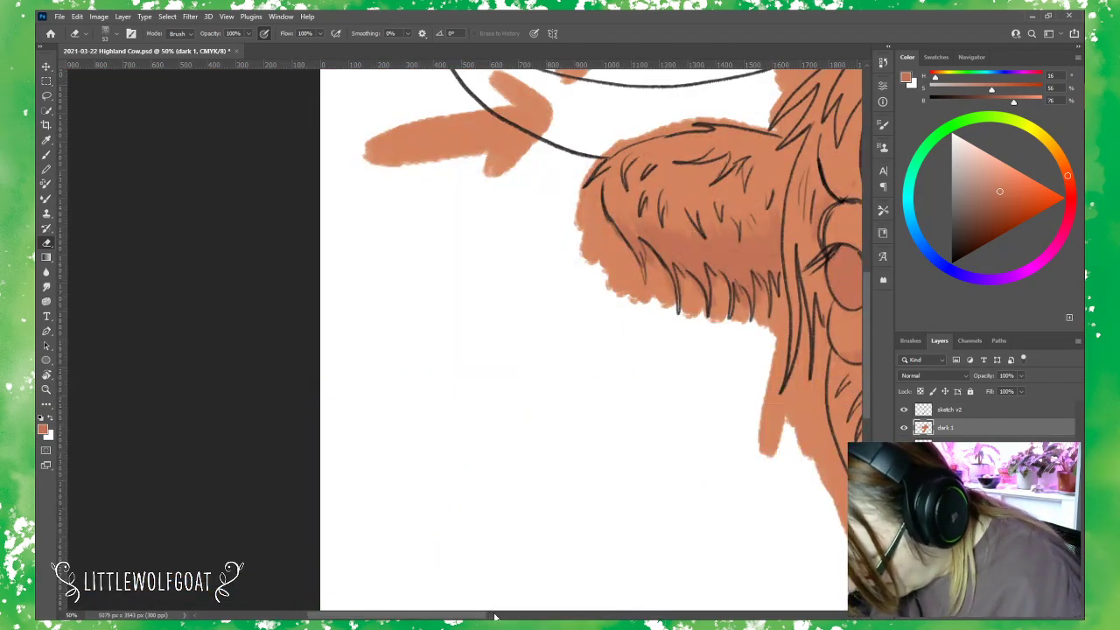
left_click(226, 15)
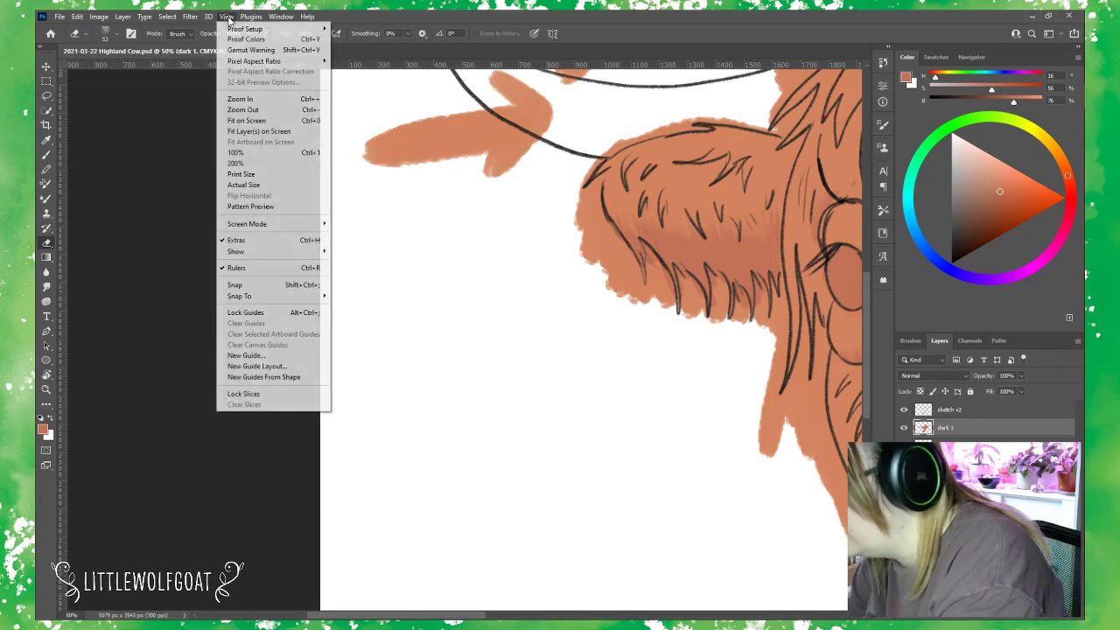
left_click(247, 119)
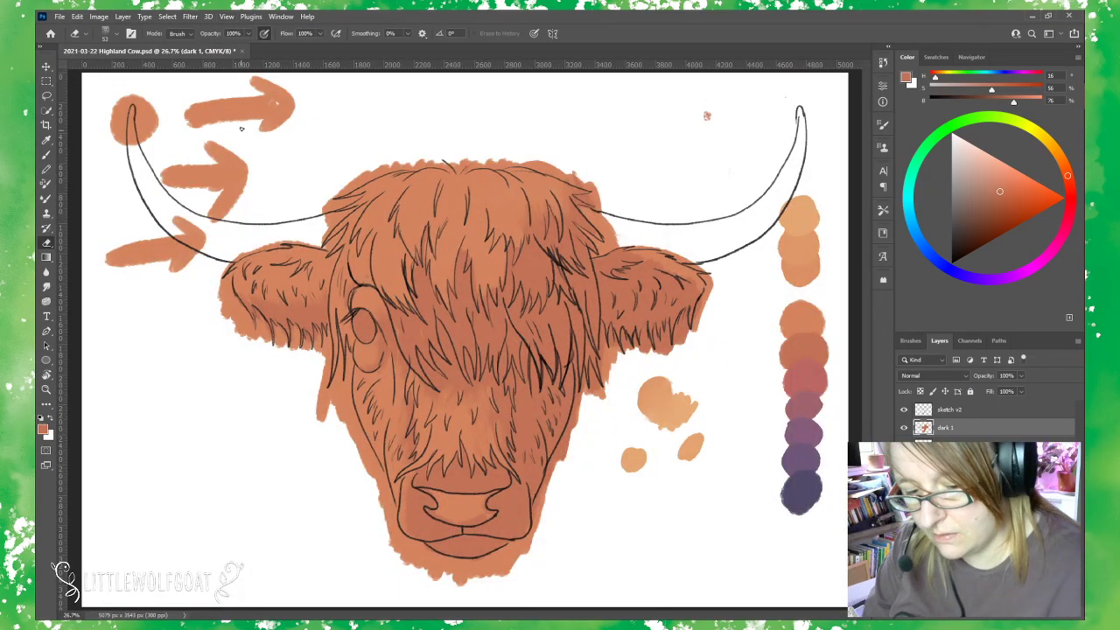
left_click(130, 17)
Add a new Normal, 100% opacity layer named 'Dark 2' beneath 'sketch v2'.
mouse_move(219, 28)
left_click(266, 31)
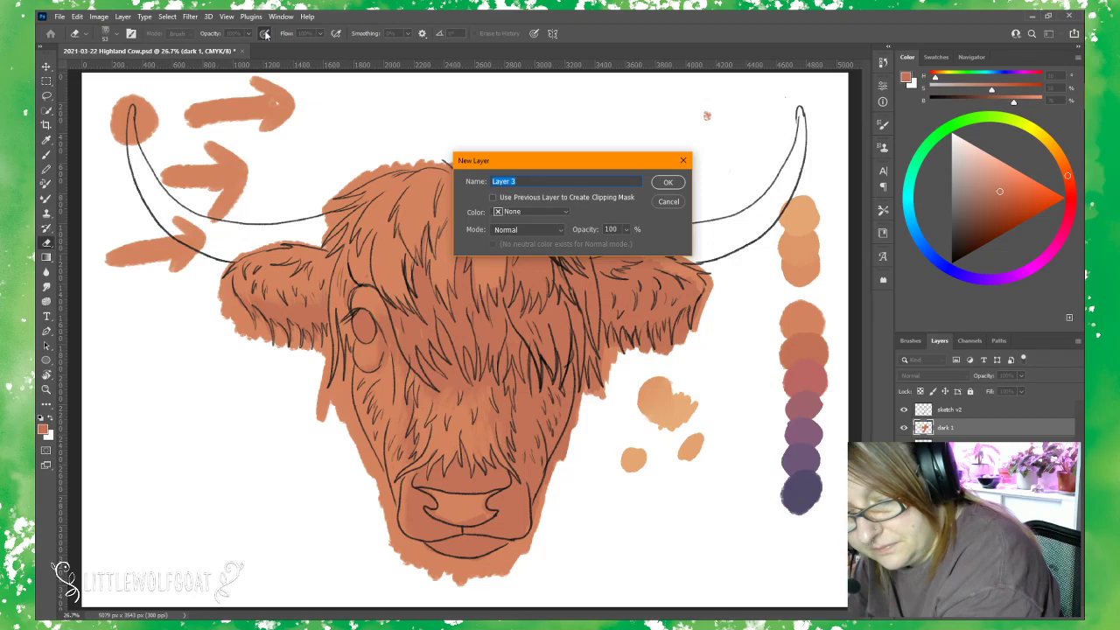
left_click(525, 182)
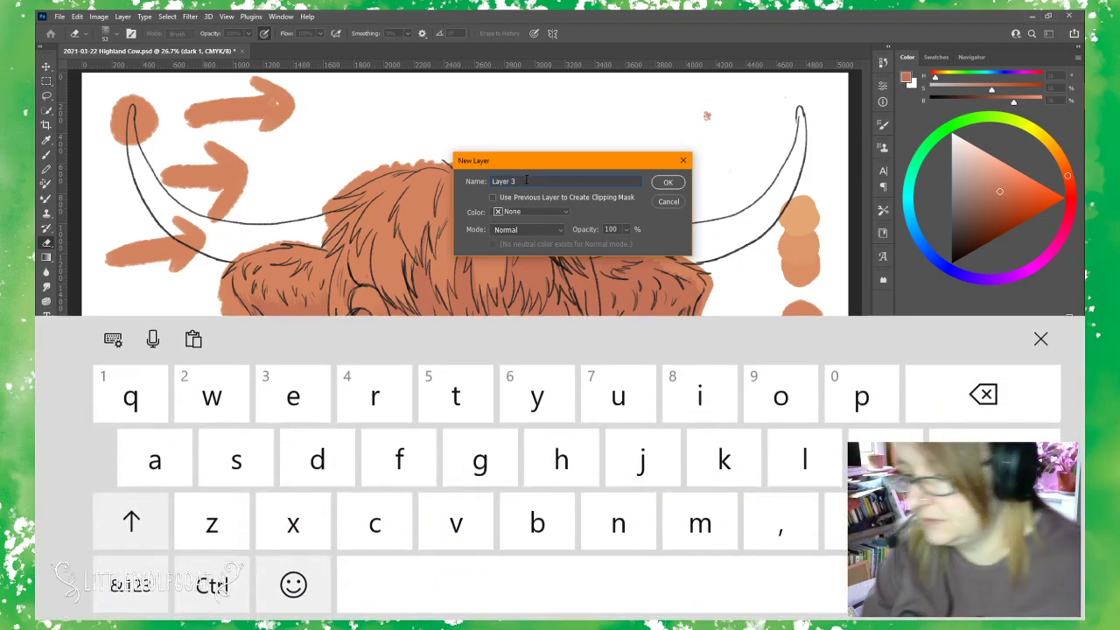
key("BackSpace")
key("BackSpace")
key("BackSpace")
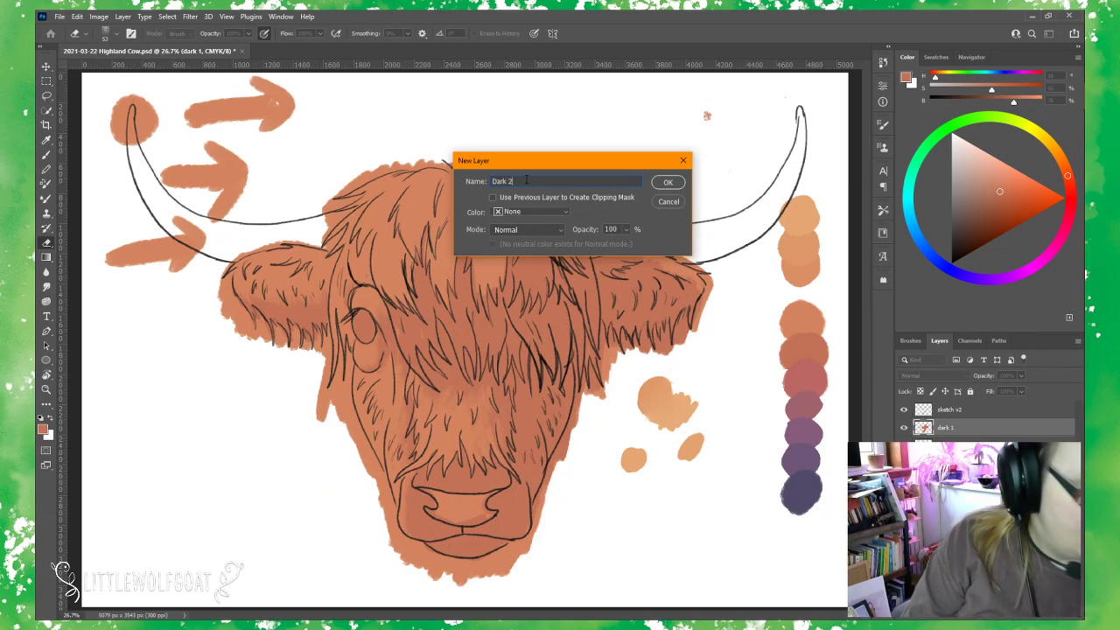
key("Return")
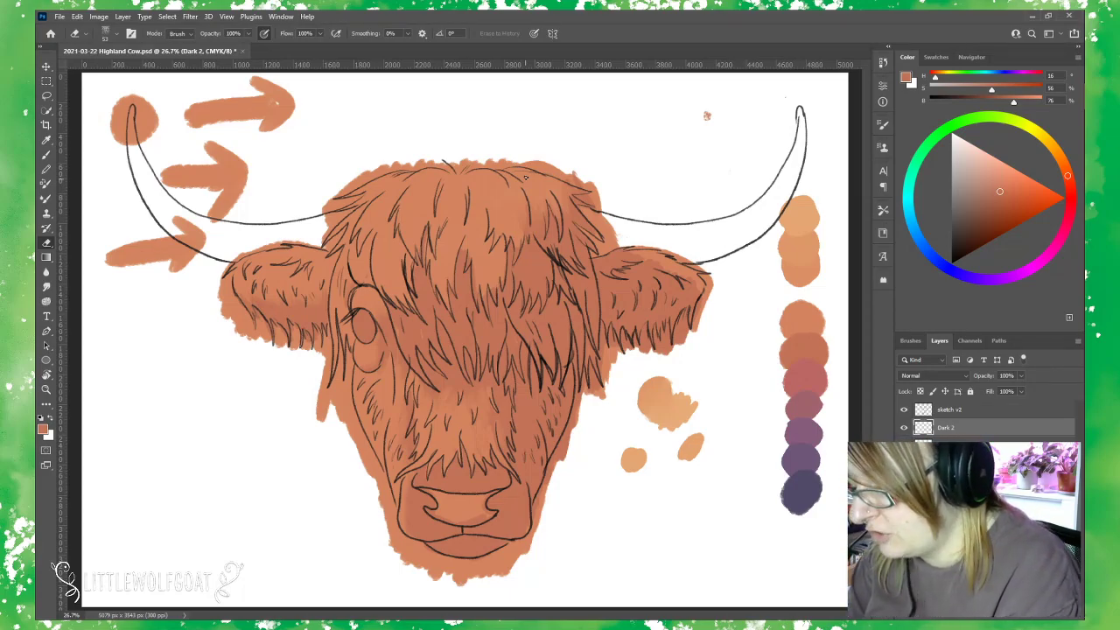
left_click(229, 17)
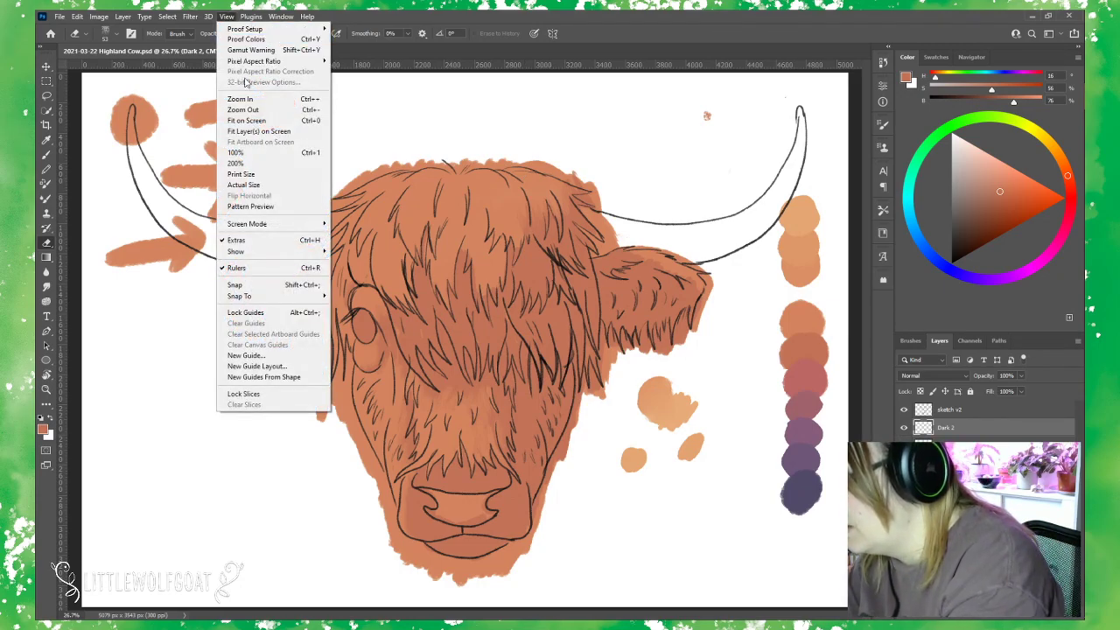
left_click(256, 108)
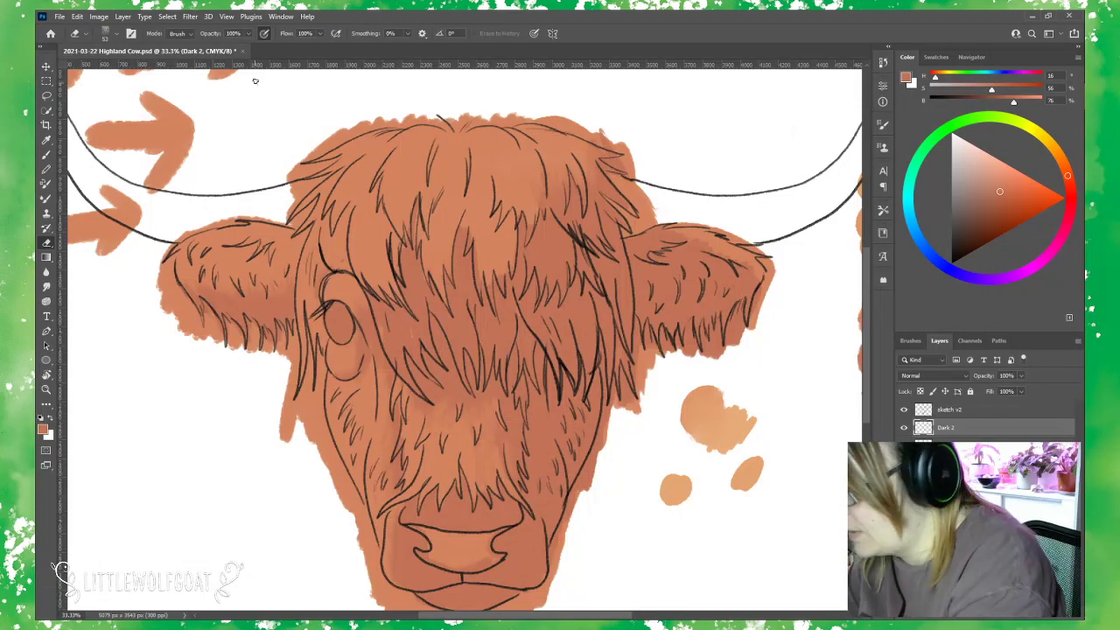
left_click(227, 17)
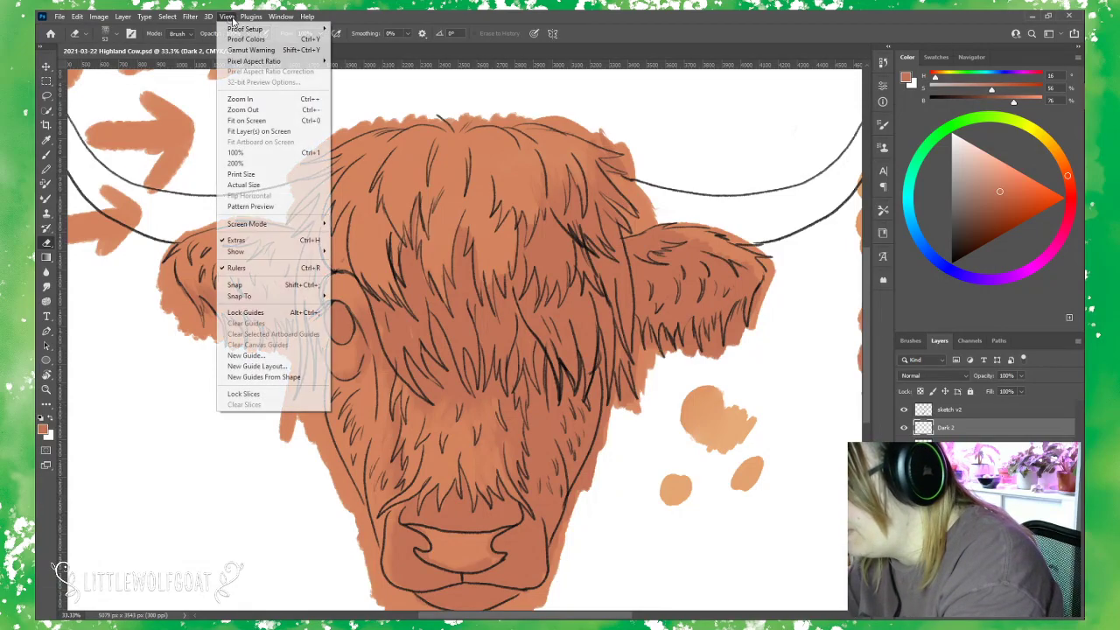
left_click(251, 99)
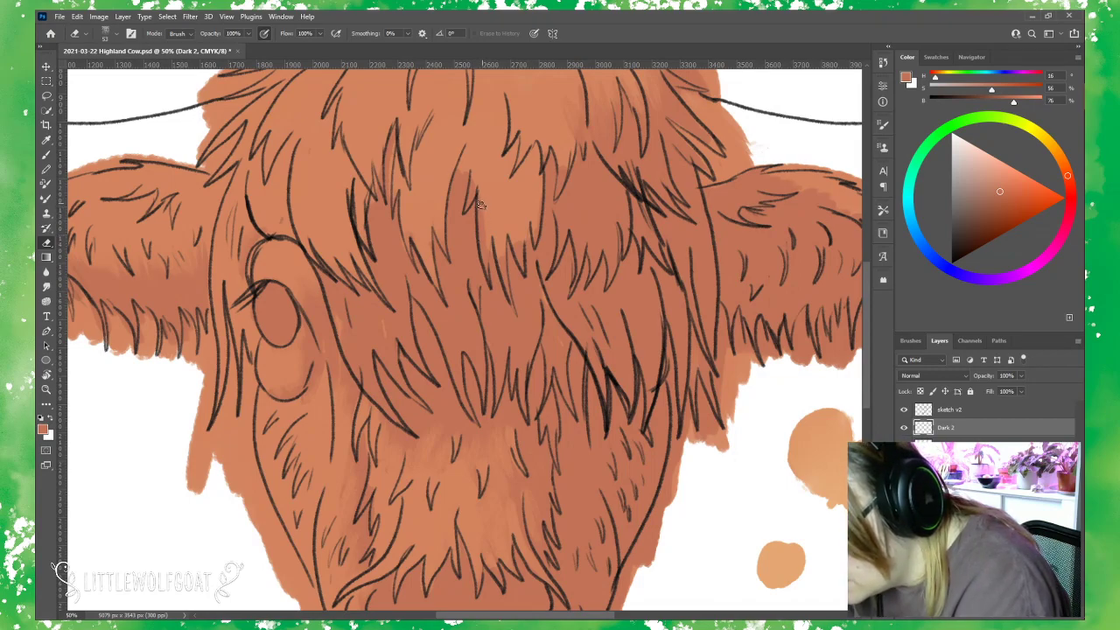
left_click(973, 444)
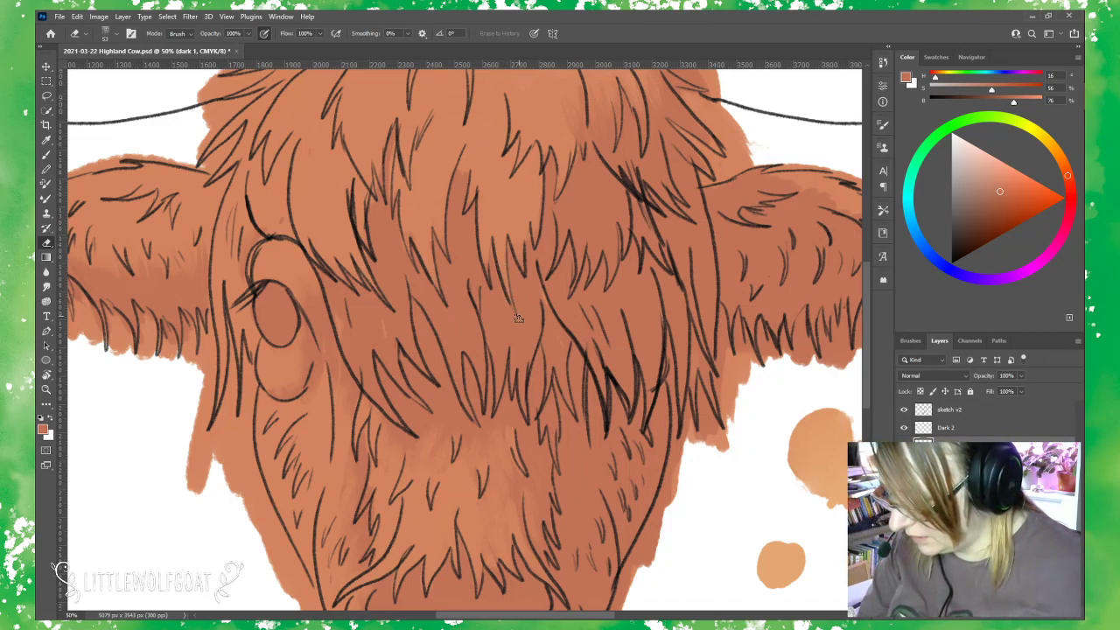
left_click(992, 428)
left_click(226, 16)
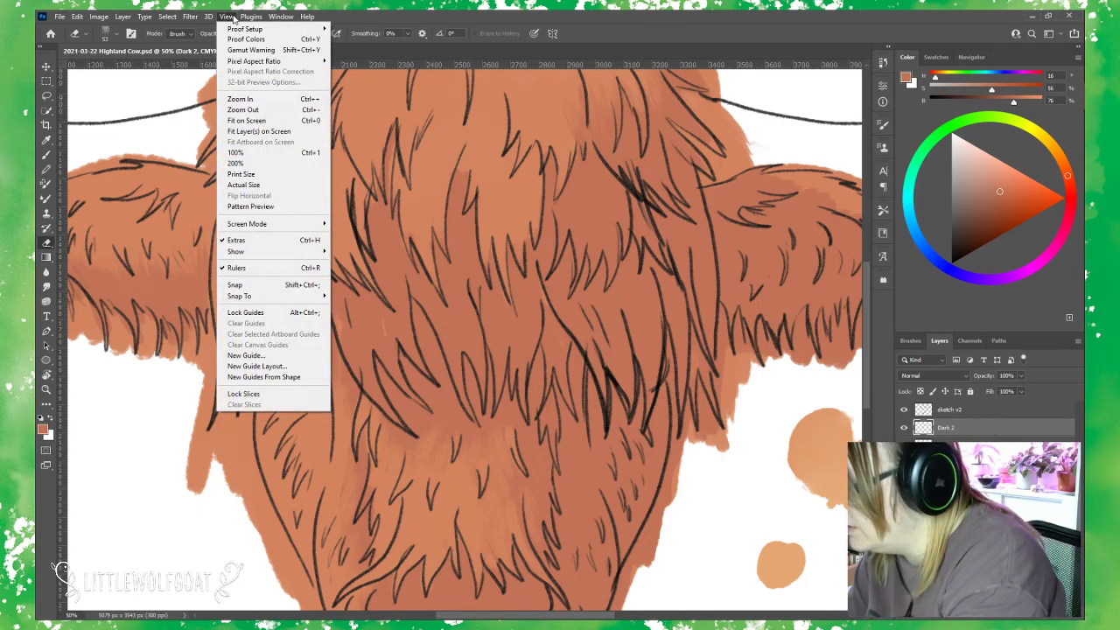
left_click(254, 110)
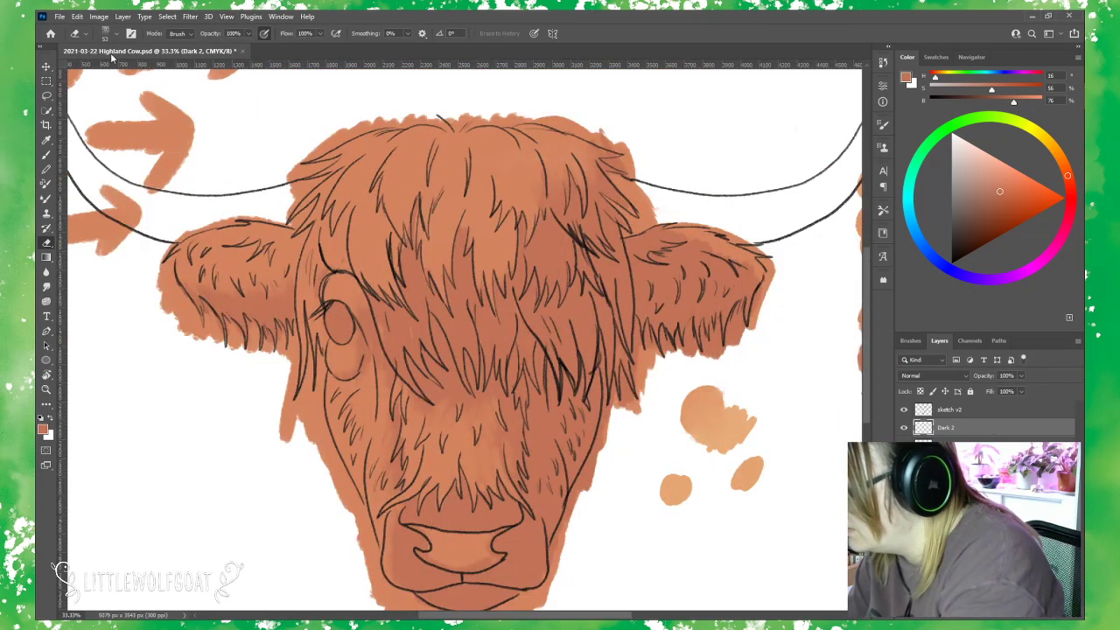
Shrink the Gouache Detail Round brush from 84 px to 59 px and select the 'colours and dark 6' layer.
left_click(46, 157)
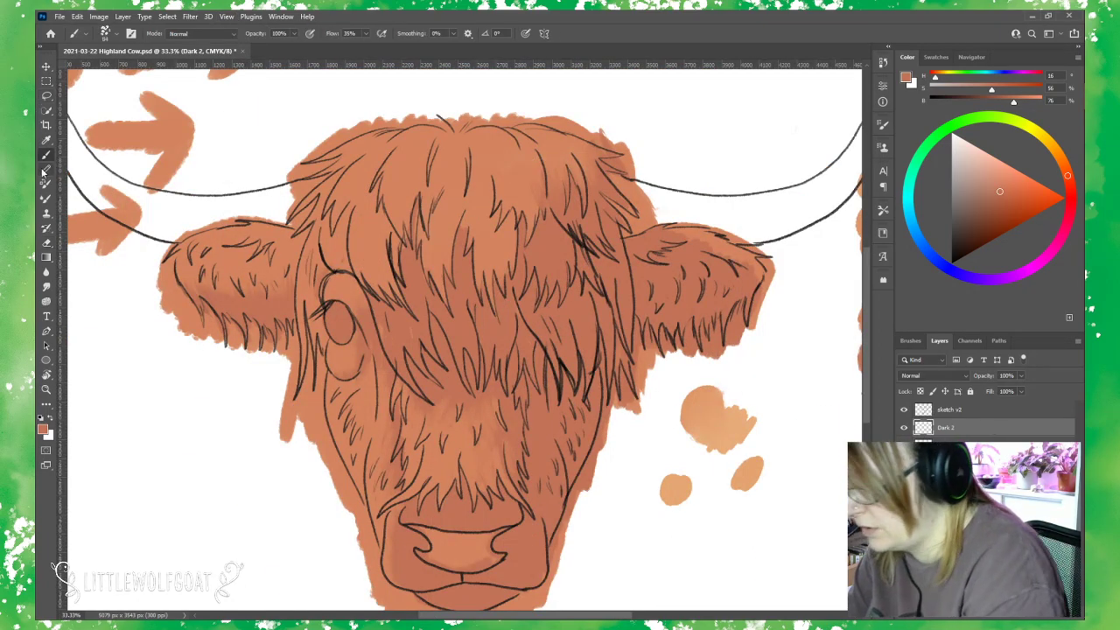
left_click(106, 33)
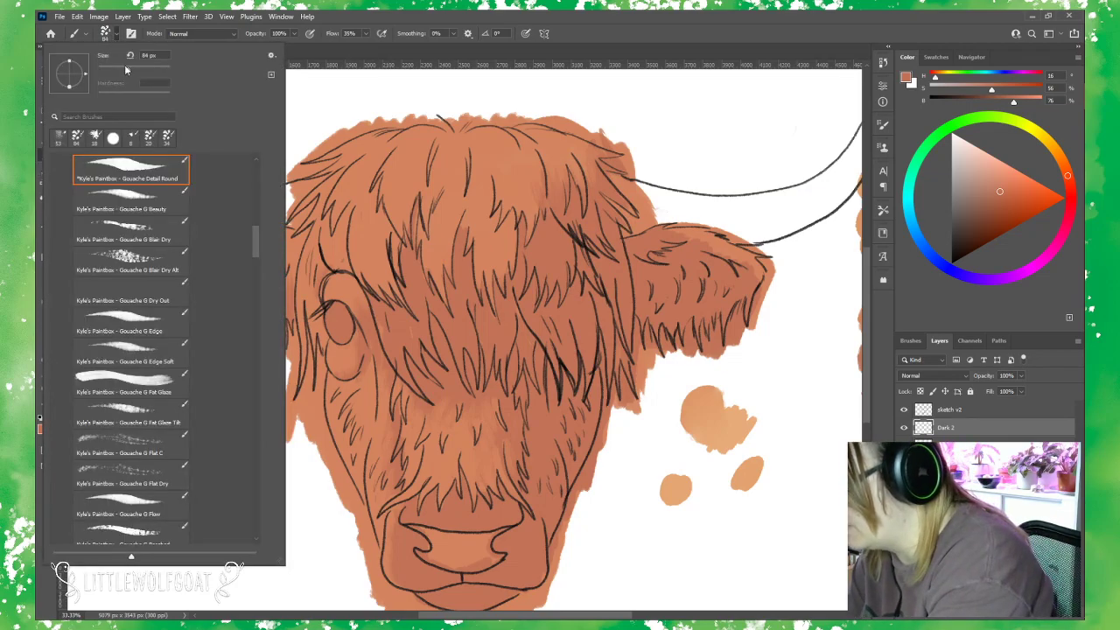
left_click_drag(123, 74, 120, 74)
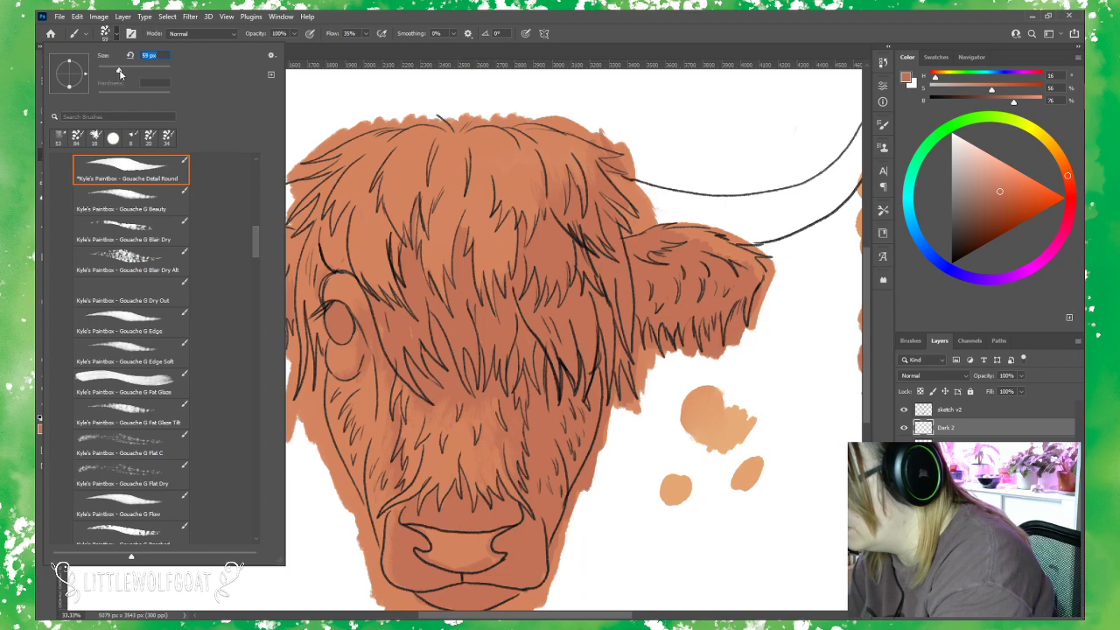
left_click(329, 54)
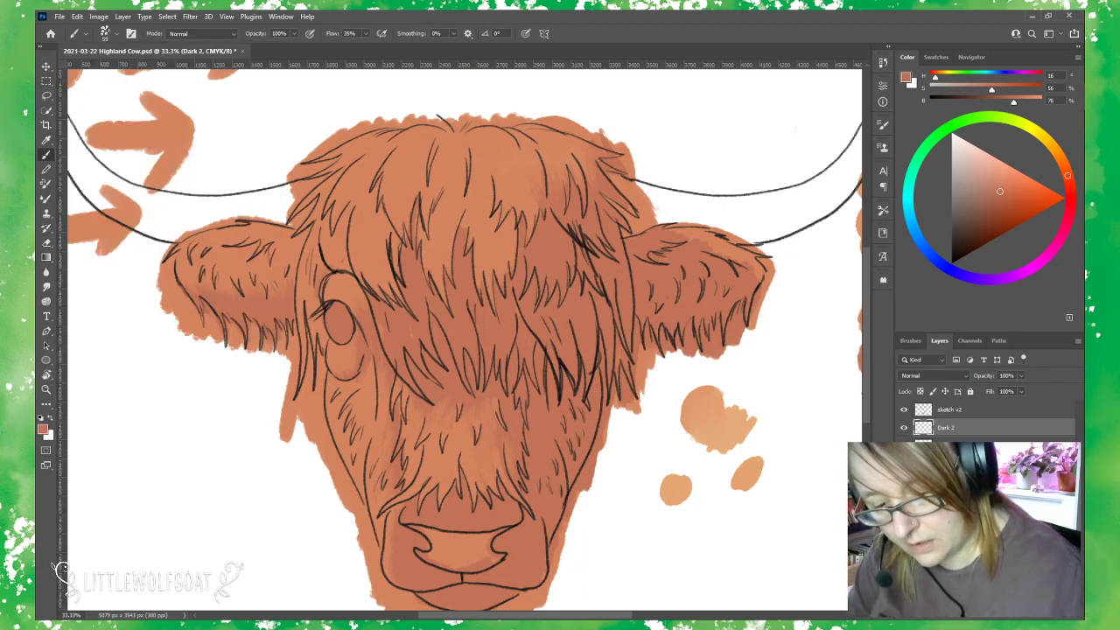
key("alt+bracketleft")
Sample the dusky pink swatch with the Eyedropper and return to the Dark 2 layer.
scroll(655, 619, "right", 5)
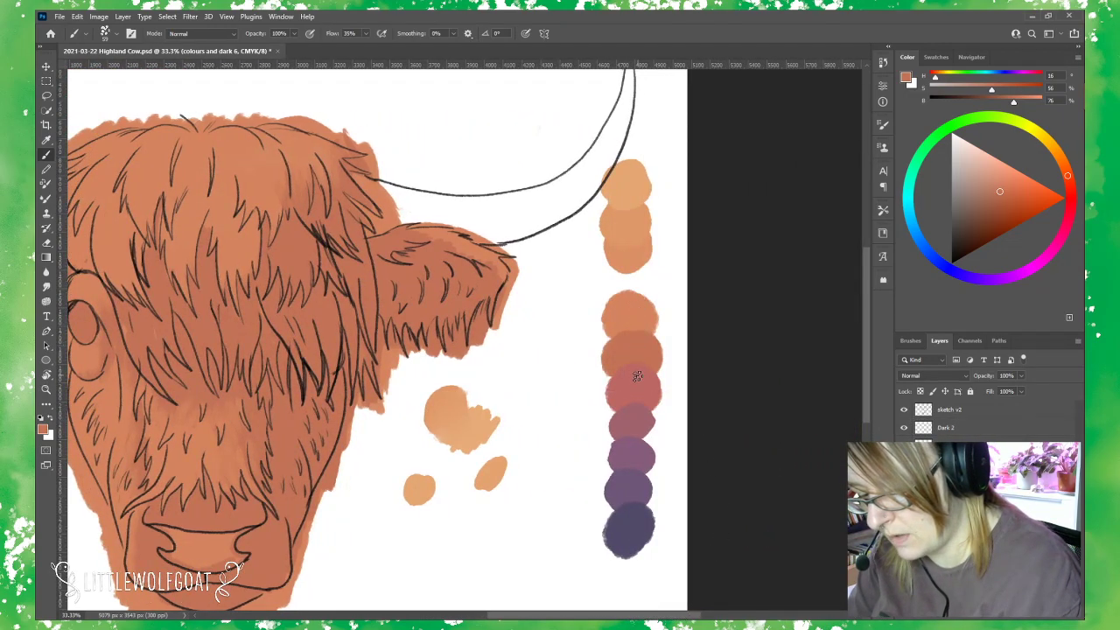
key("i")
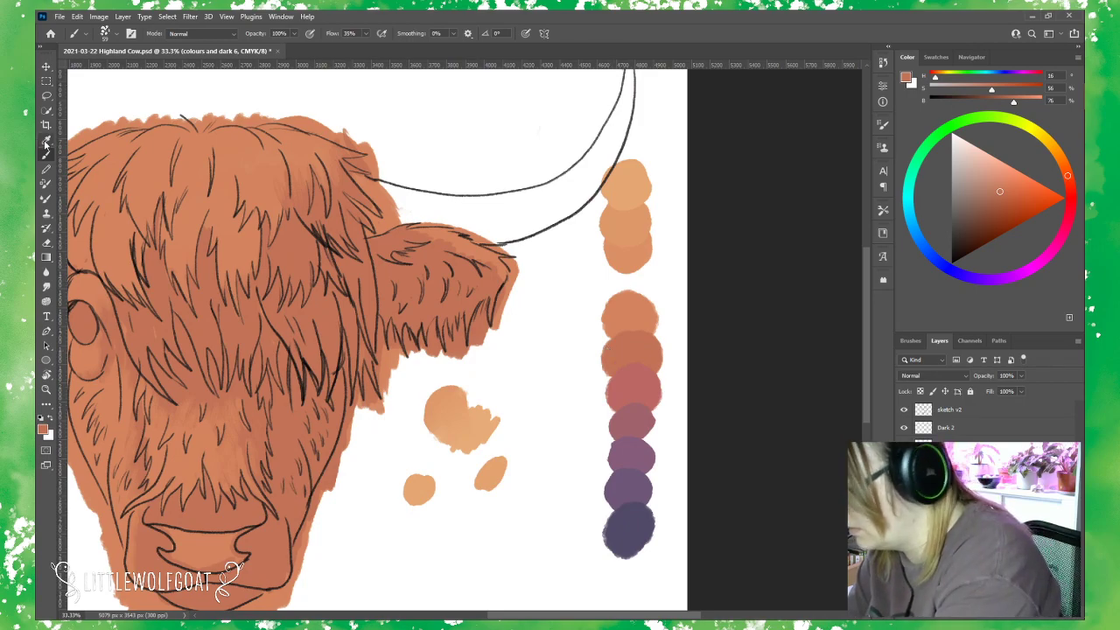
left_click(640, 385)
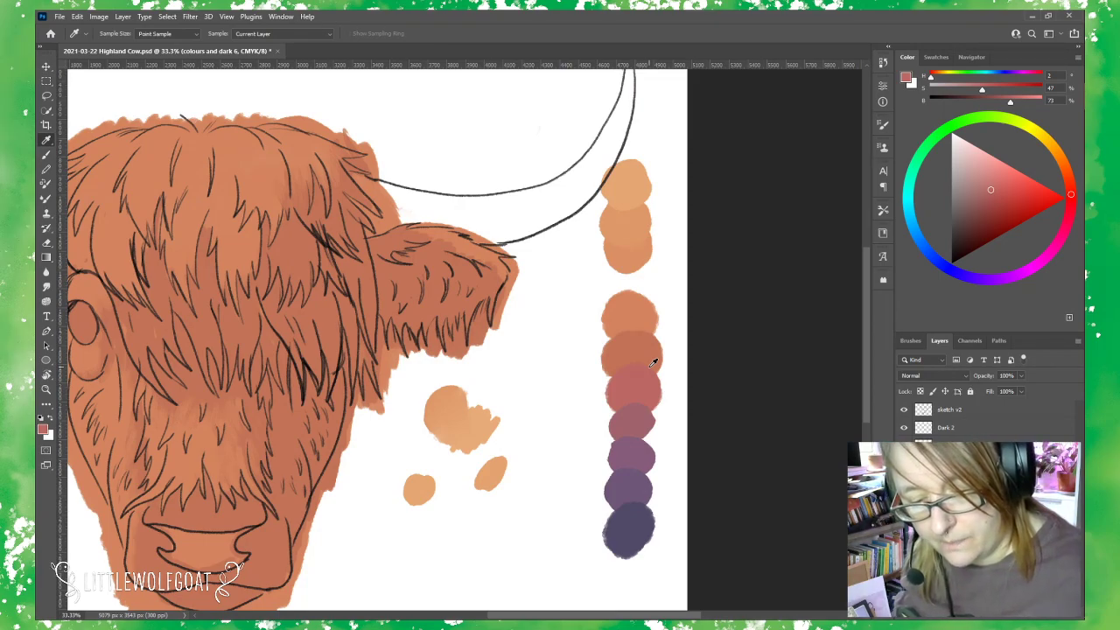
left_click(986, 427)
left_click_drag(521, 617, 465, 598)
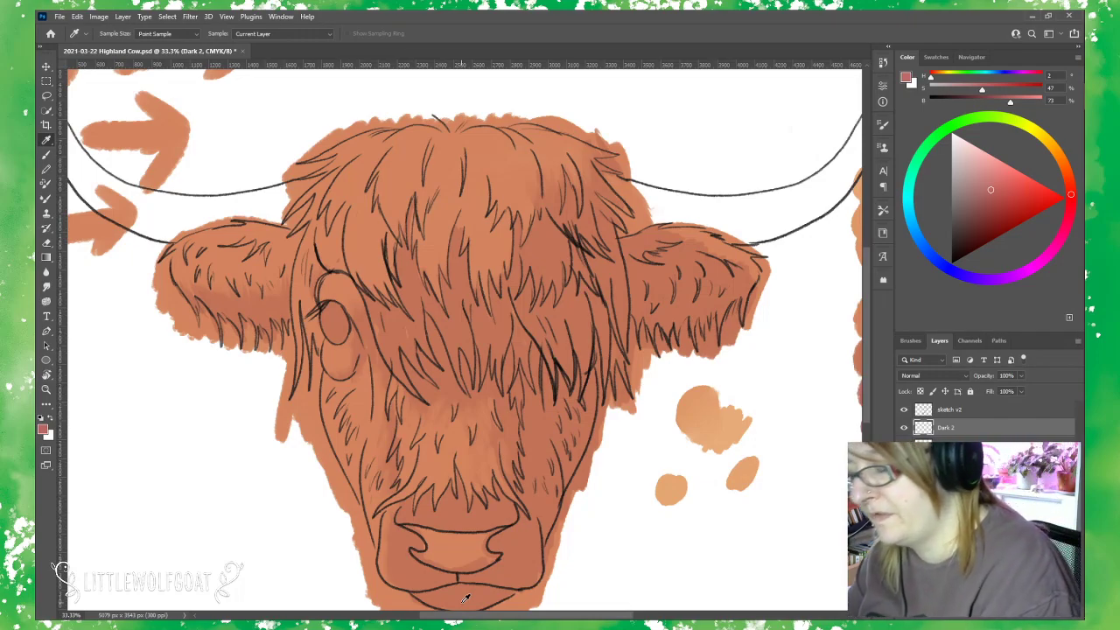
Brush dusky pink into the cow's left eye on Dark 2.
left_click(47, 154)
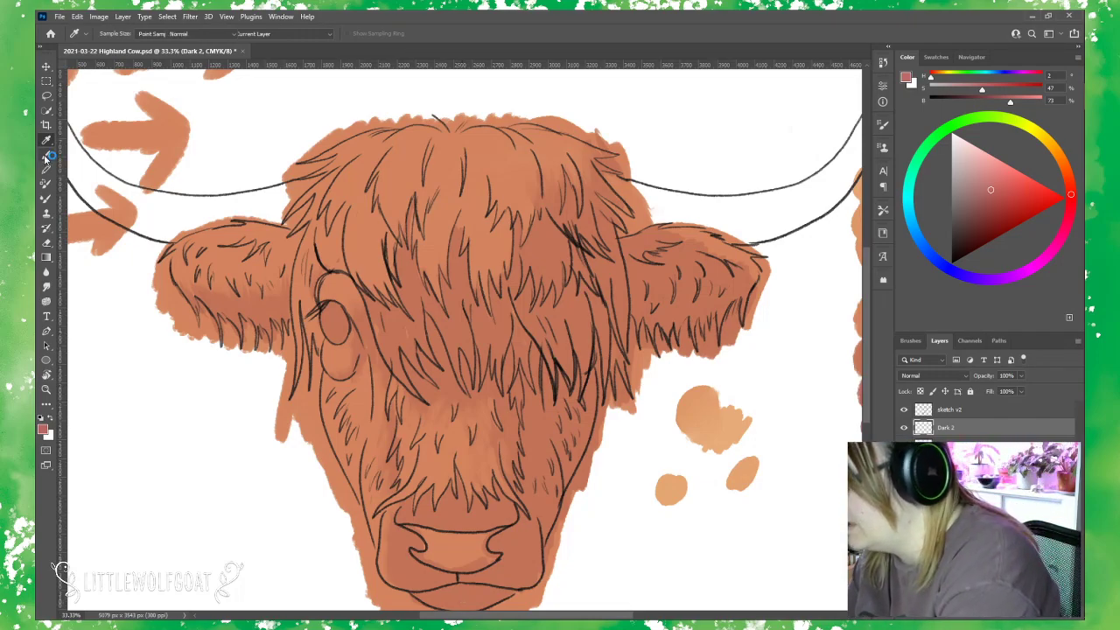
mouse_move(332, 315)
left_mouse_down()
mouse_move(340, 338)
mouse_move(330, 306)
mouse_move(341, 332)
left_mouse_up()
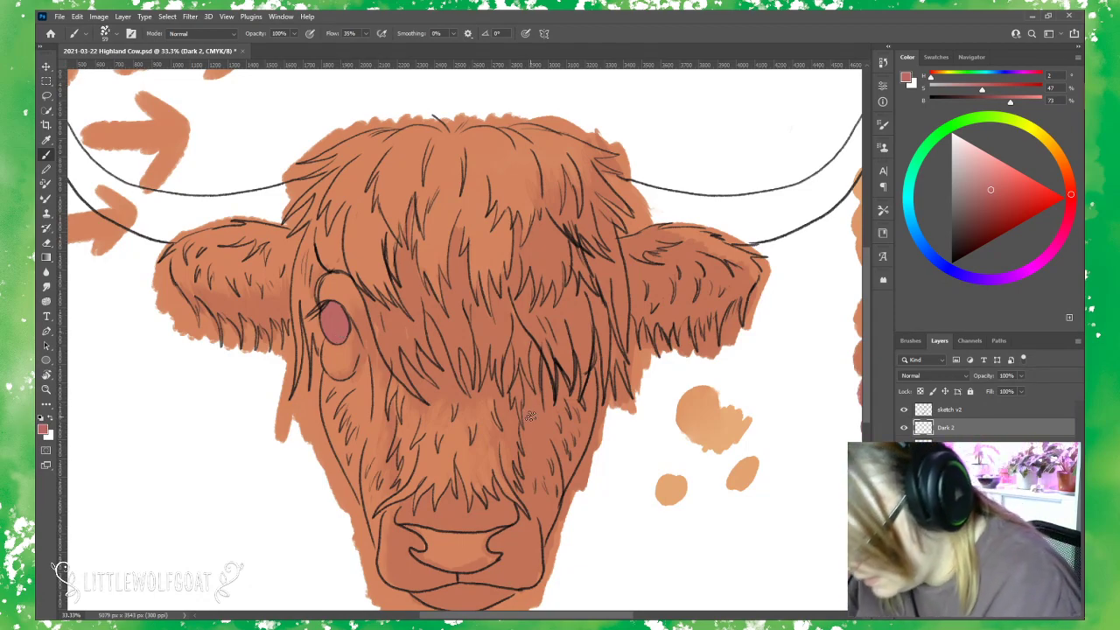
Paint dusky pink shading down the face's right side and along the chin's right edge.
mouse_move(520, 371)
left_mouse_down()
mouse_move(525, 492)
mouse_move(517, 470)
mouse_move(530, 512)
mouse_move(546, 413)
mouse_move(532, 477)
mouse_move(528, 454)
mouse_move(535, 497)
mouse_move(534, 440)
mouse_move(549, 461)
mouse_move(564, 421)
mouse_move(543, 488)
left_mouse_up()
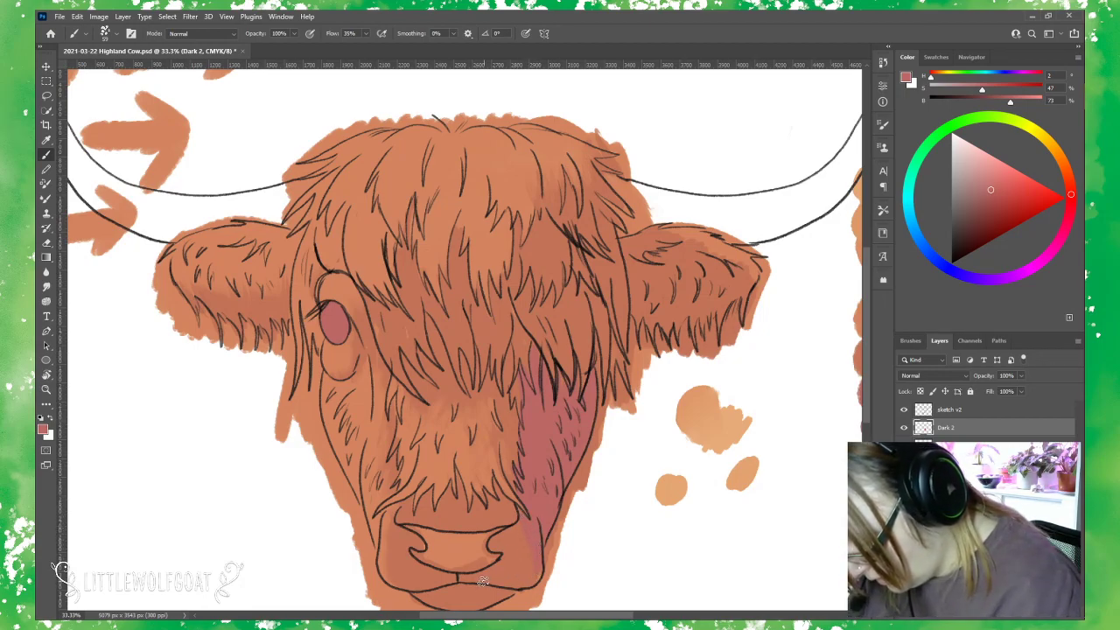
mouse_move(521, 584)
left_mouse_down()
mouse_move(541, 561)
mouse_move(531, 579)
mouse_move(534, 567)
mouse_move(522, 579)
mouse_move(516, 562)
mouse_move(490, 576)
mouse_move(531, 570)
mouse_move(533, 551)
mouse_move(508, 533)
mouse_move(492, 543)
mouse_move(507, 549)
mouse_move(497, 567)
mouse_move(506, 555)
mouse_move(461, 577)
left_mouse_up()
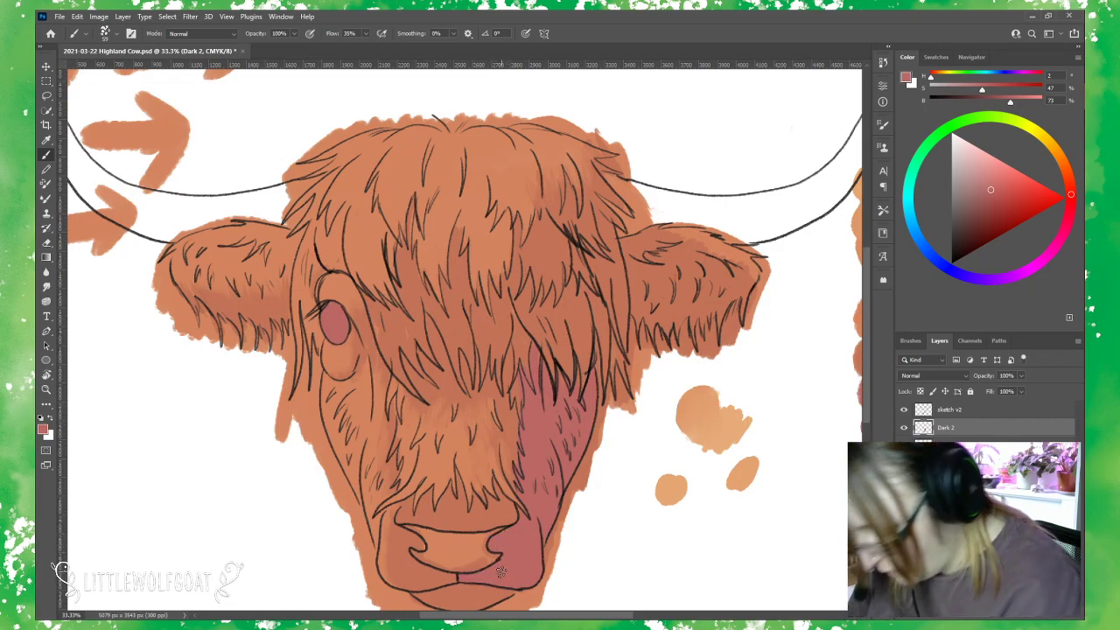
Tint the cow's lower lip and nostril area dusky pink.
scroll(866, 363, "down", 3)
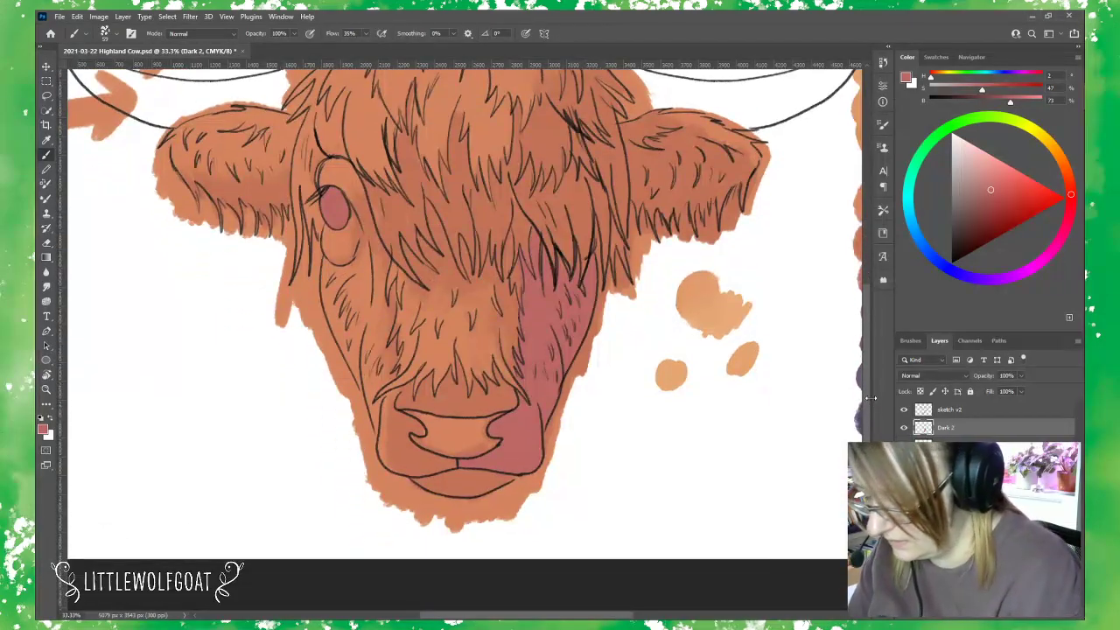
mouse_move(443, 477)
left_mouse_down()
mouse_move(508, 478)
mouse_move(461, 494)
mouse_move(424, 488)
mouse_move(475, 482)
mouse_move(441, 486)
mouse_move(496, 452)
mouse_move(460, 463)
mouse_move(427, 454)
mouse_move(450, 458)
mouse_move(420, 475)
mouse_move(456, 465)
mouse_move(418, 464)
left_mouse_up()
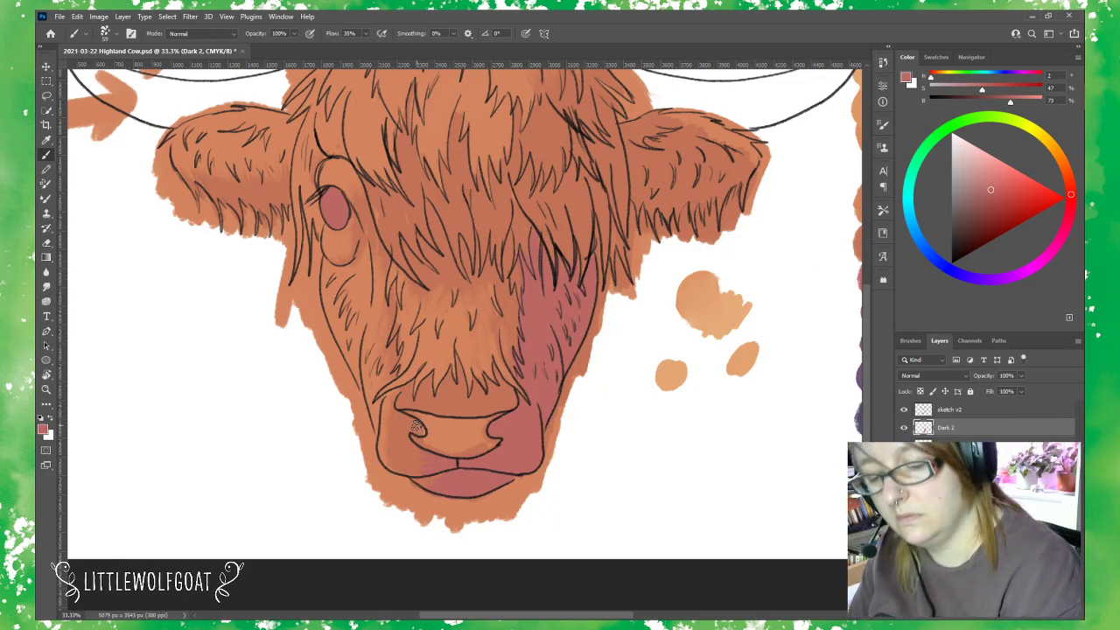
scroll(866, 302, "up", 2)
scroll(866, 303, "up", 1)
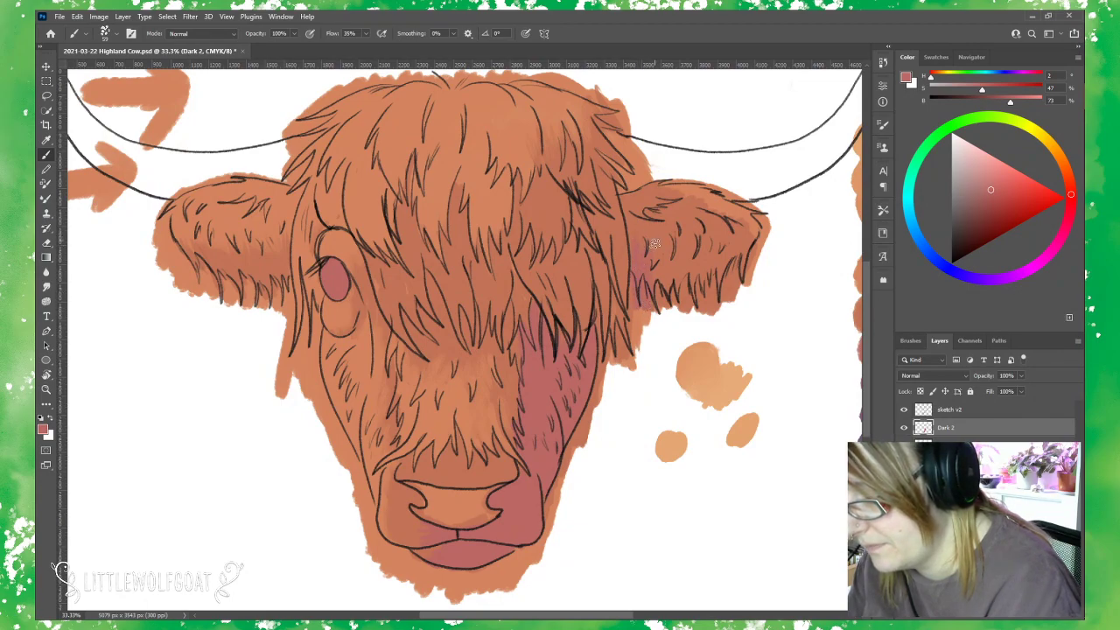
Shade the inner right ear with upward dusky pink strokes.
mouse_move(657, 294)
left_mouse_down()
mouse_move(664, 310)
mouse_move(672, 251)
left_mouse_up()
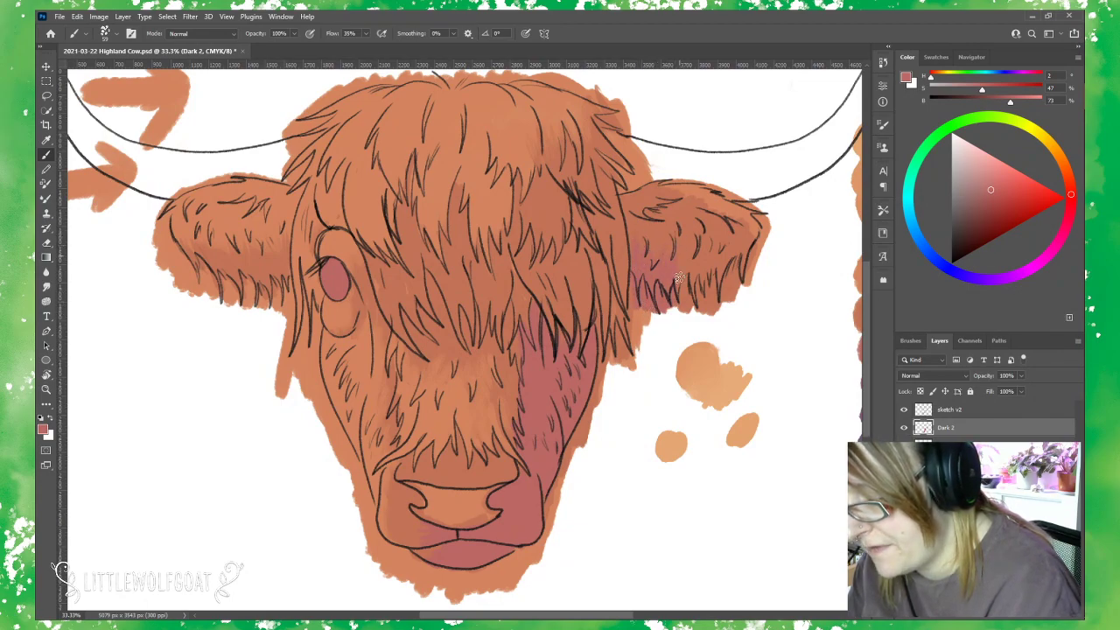
left_click_drag(680, 296, 695, 244)
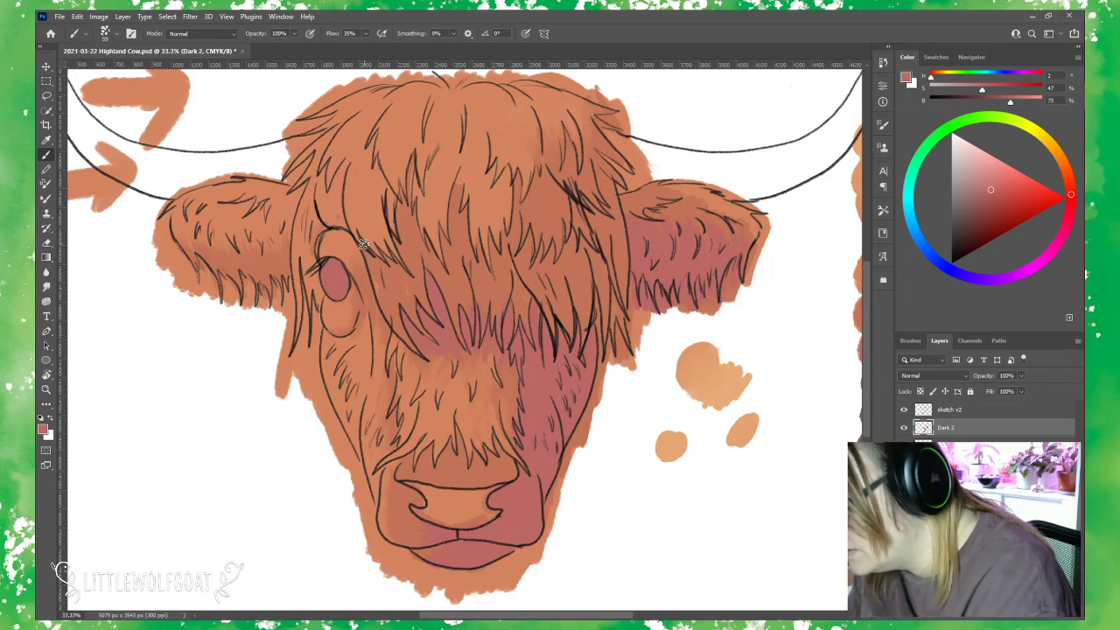
Add thin mauve hair strokes across the forehead fringe.
mouse_move(366, 236)
left_mouse_down()
mouse_move(383, 278)
mouse_move(387, 260)
left_mouse_up()
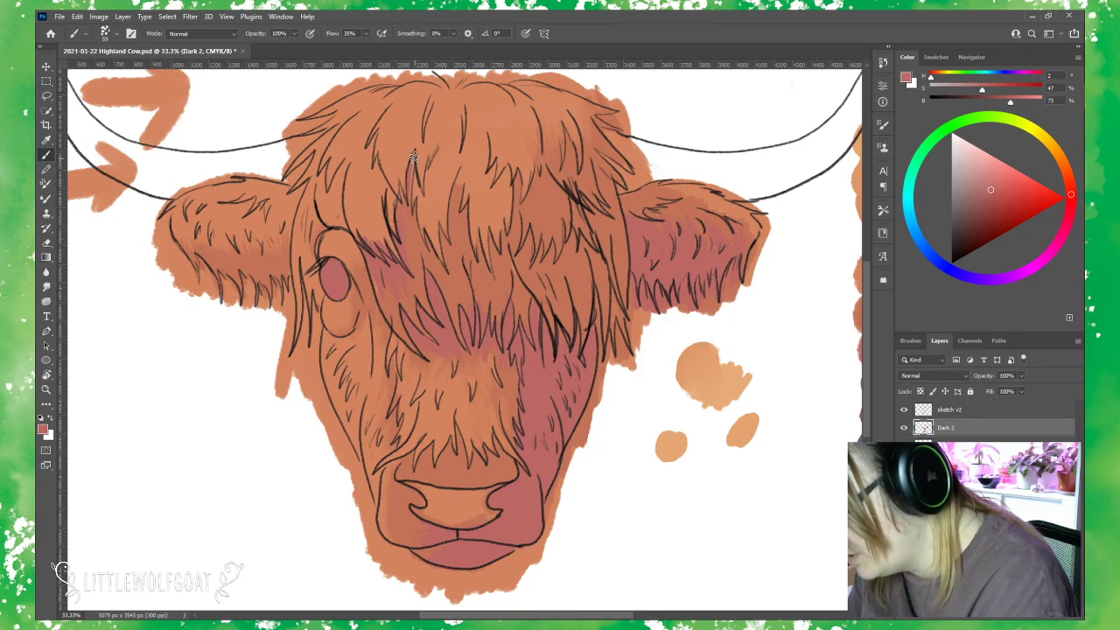
left_click_drag(407, 201, 413, 158)
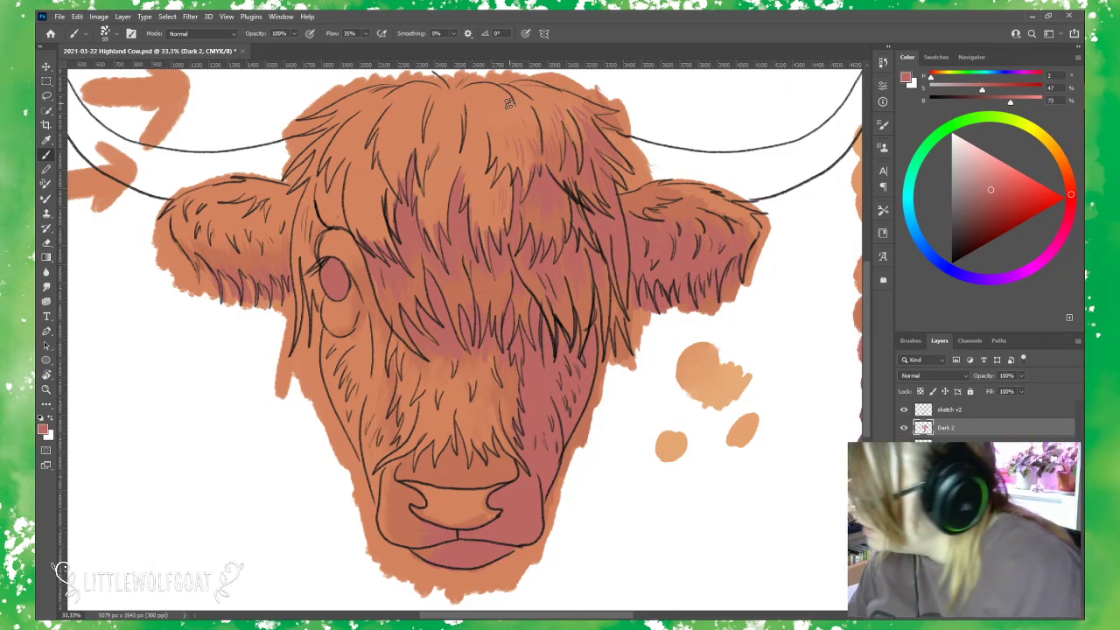
Switch to the Eraser and zoom in twice on the eye area, panning across the face.
left_click(46, 242)
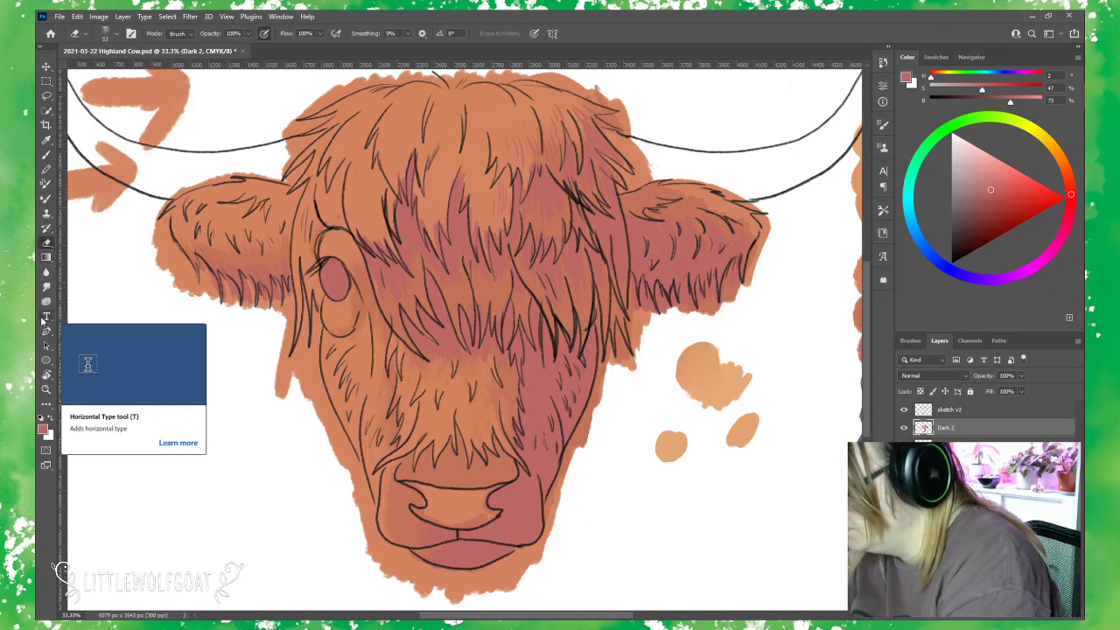
left_click(229, 17)
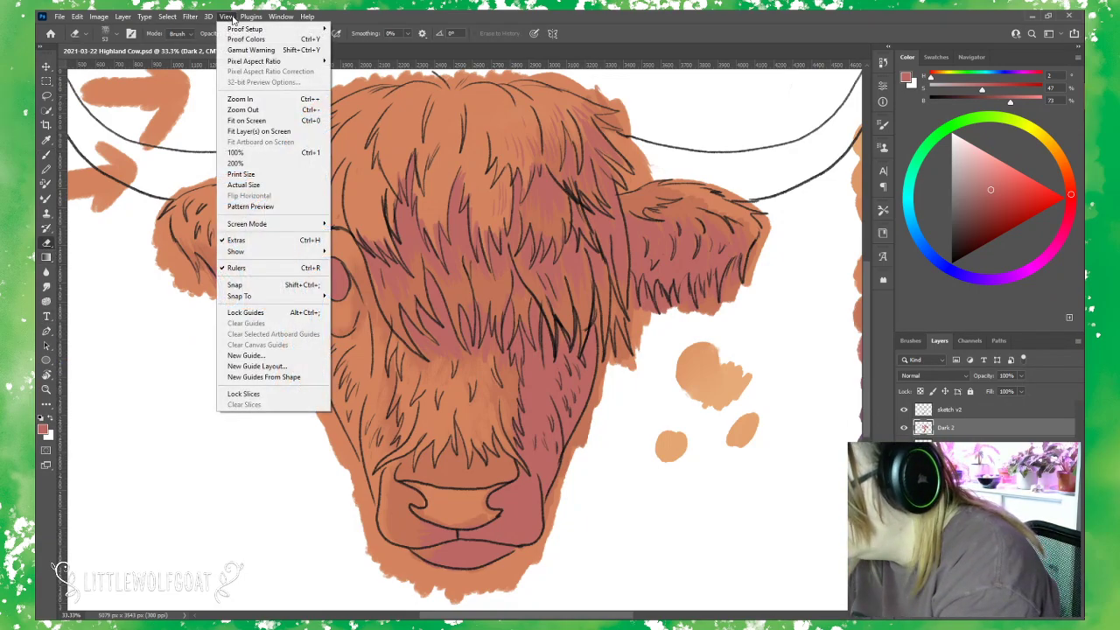
left_click(250, 99)
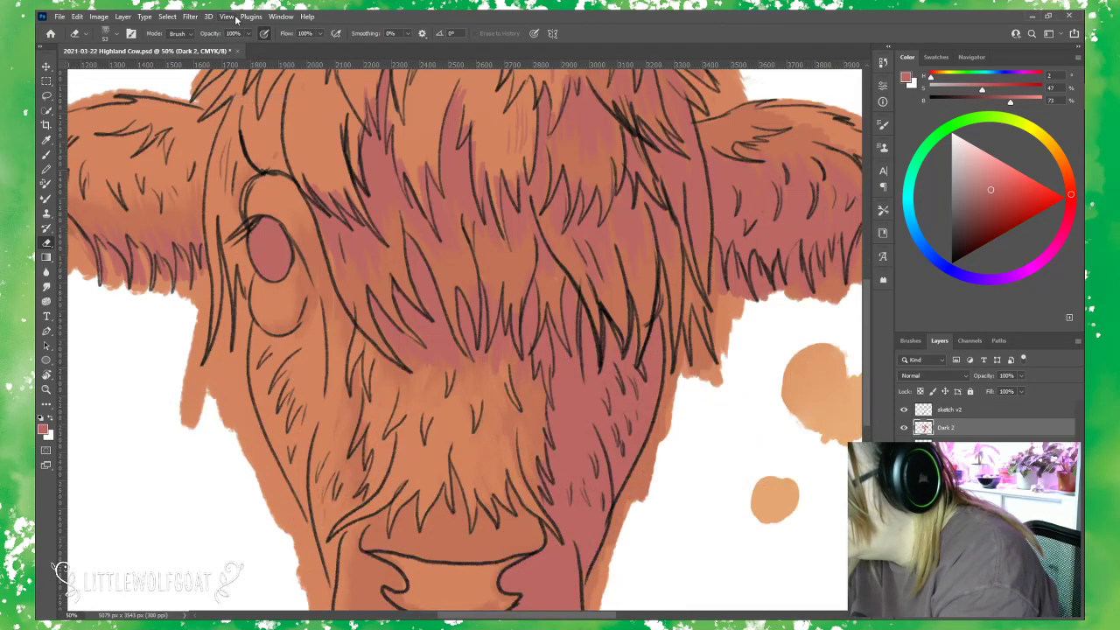
left_click(227, 17)
left_click(250, 98)
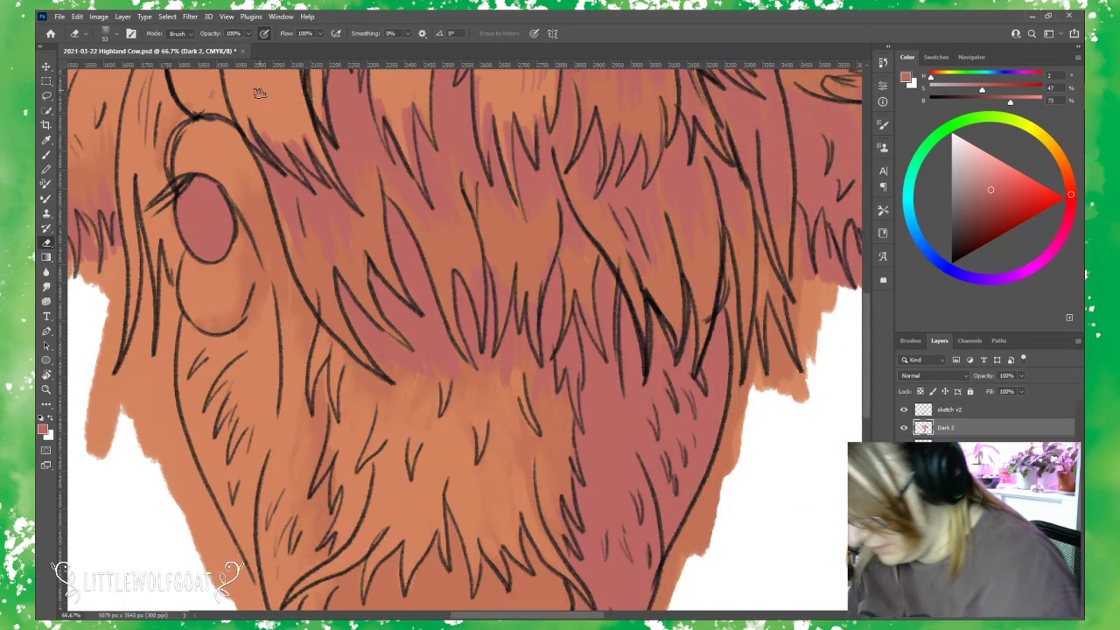
left_click_drag(580, 615, 500, 617)
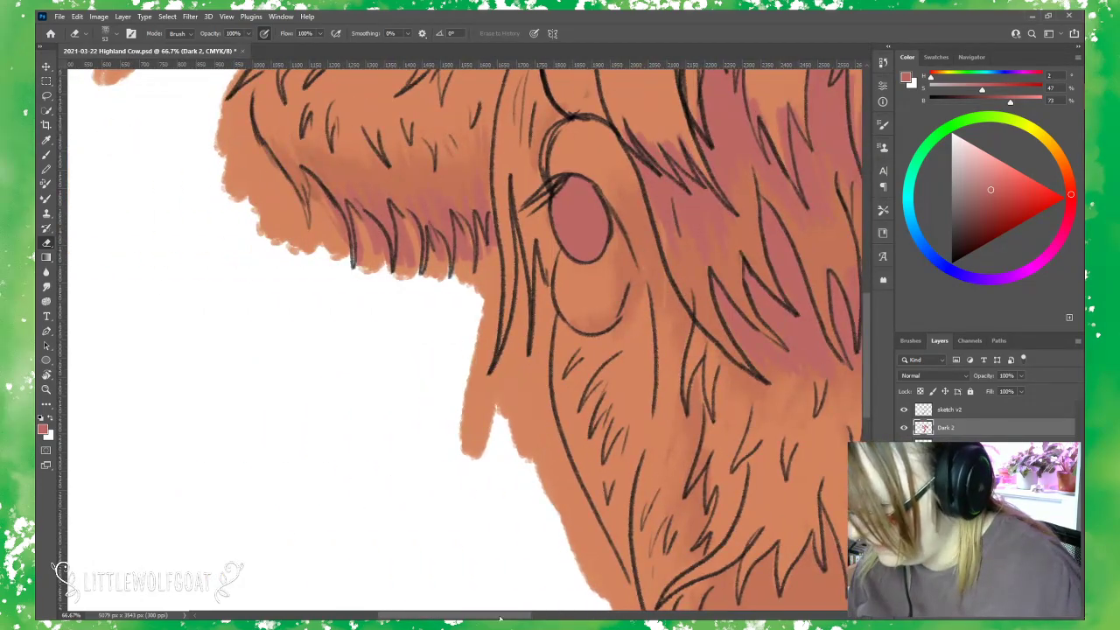
scroll(867, 323, "up", 3)
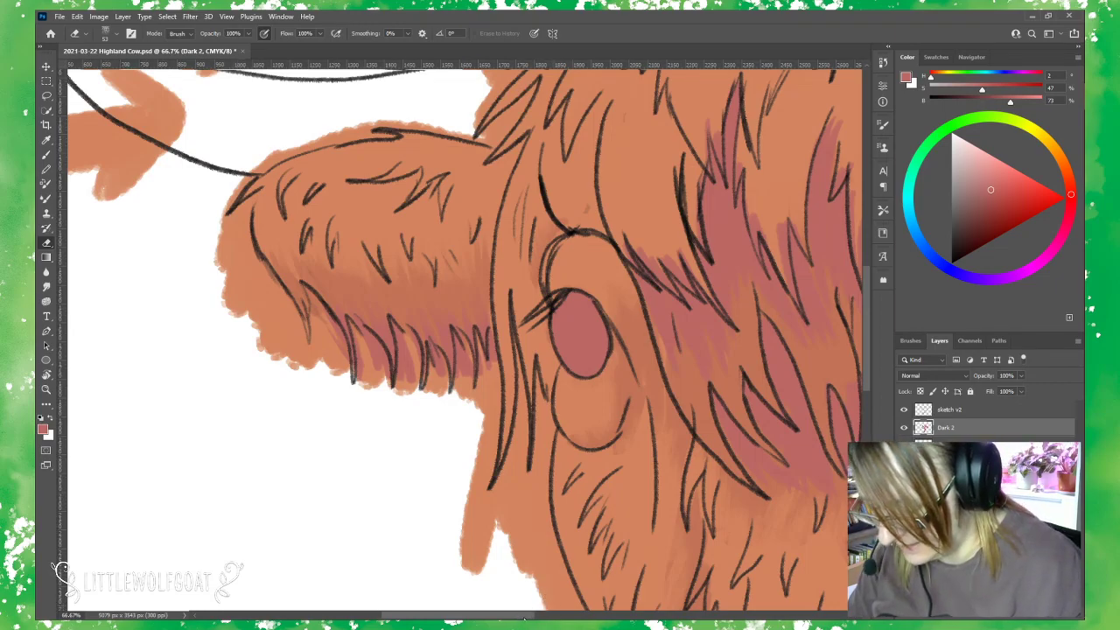
left_click_drag(521, 615, 590, 615)
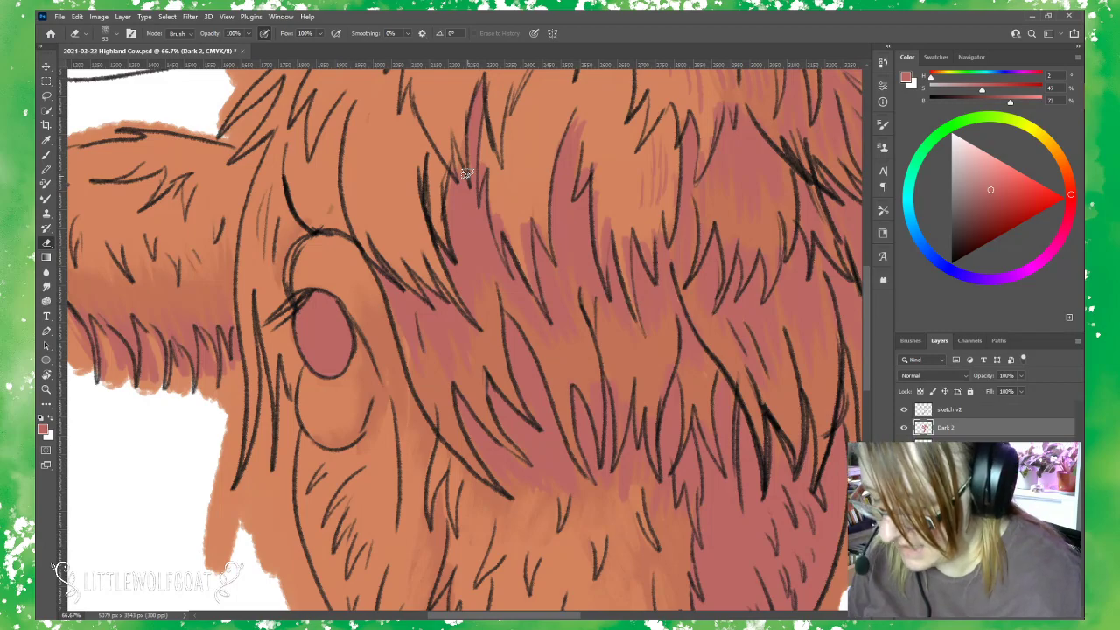
scroll(580, 604, "right", 3)
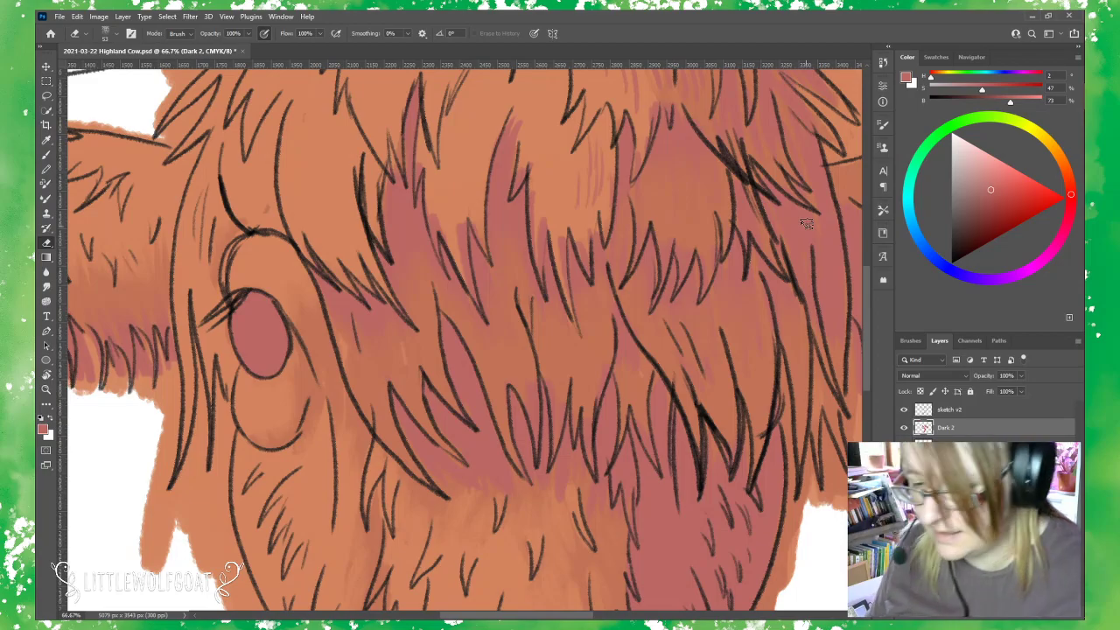
left_click_drag(569, 617, 600, 618)
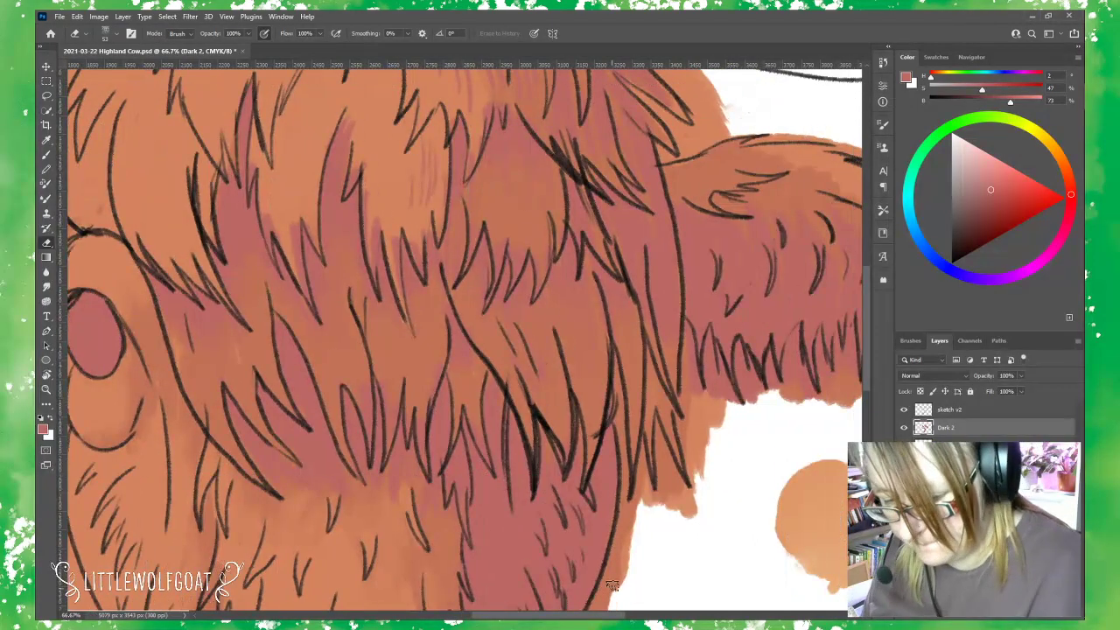
Paint mauve shading strokes on Dark 2 through the right-side fur, working toward the ear.
left_click_drag(868, 320, 867, 280)
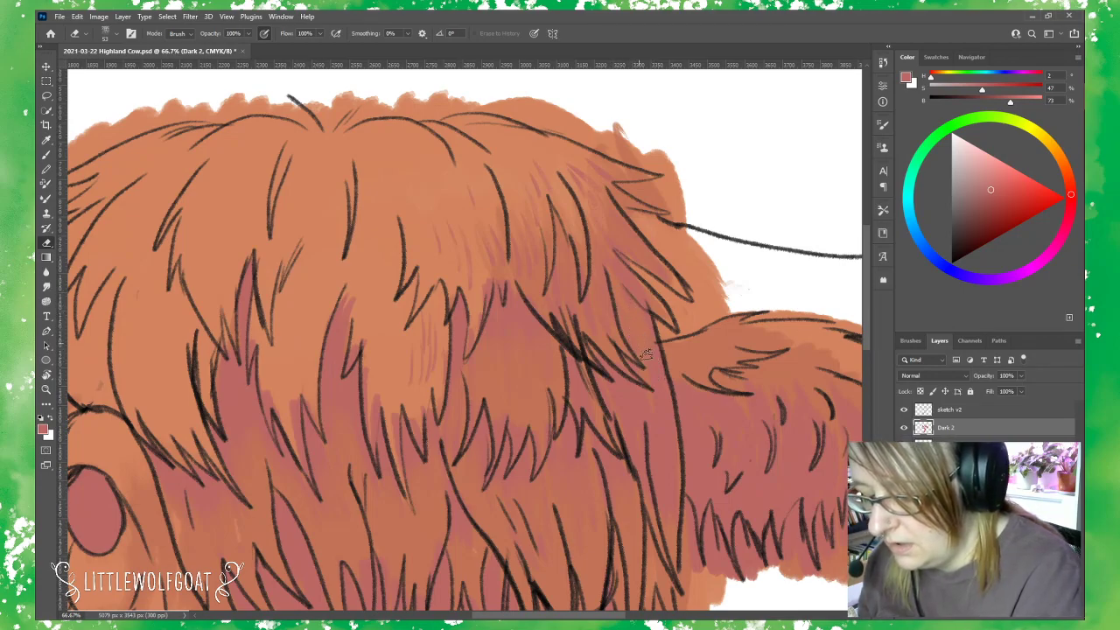
left_click_drag(864, 329, 868, 362)
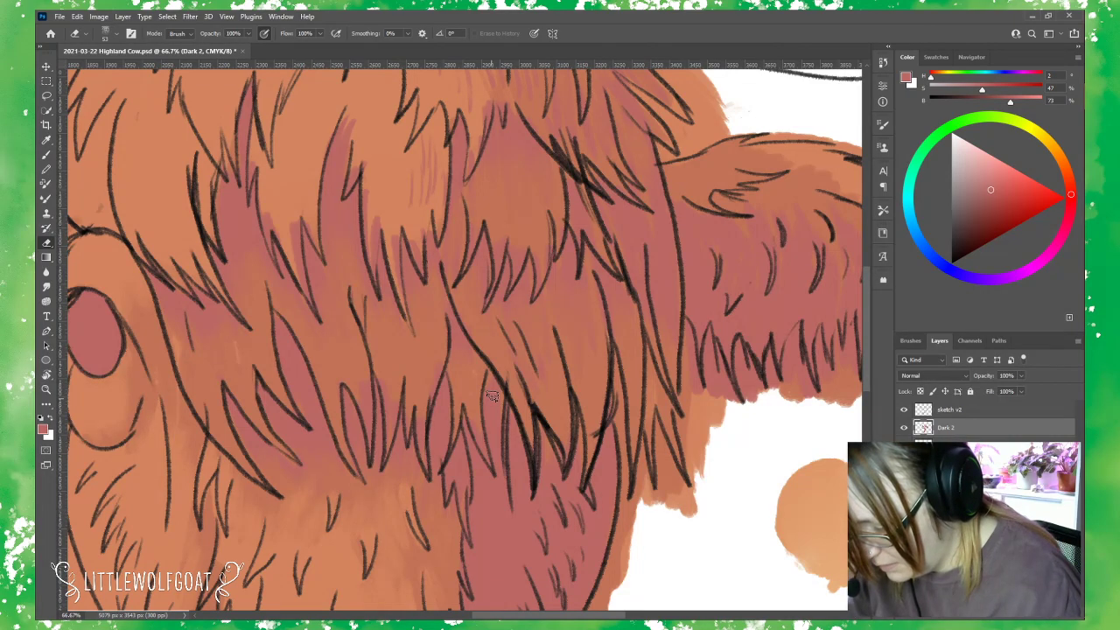
scroll(734, 321, "down", 5)
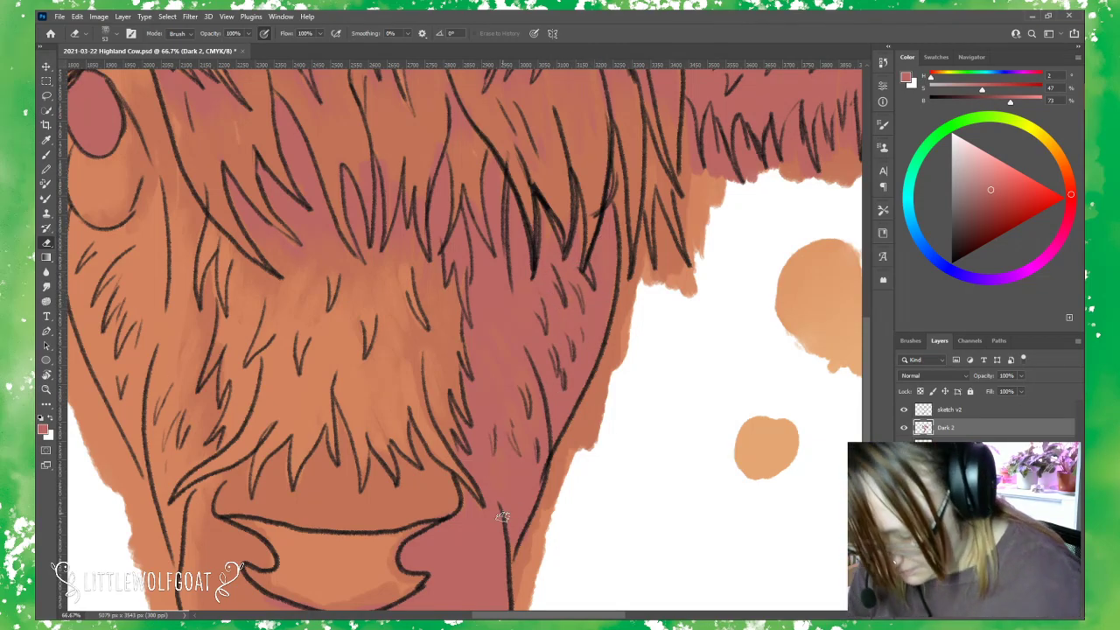
Pan to the right ear and shade it and the adjacent fur mauve on Dark 2.
mouse_move(502, 516)
left_mouse_down()
mouse_move(840, 332)
mouse_move(865, 269)
left_mouse_up()
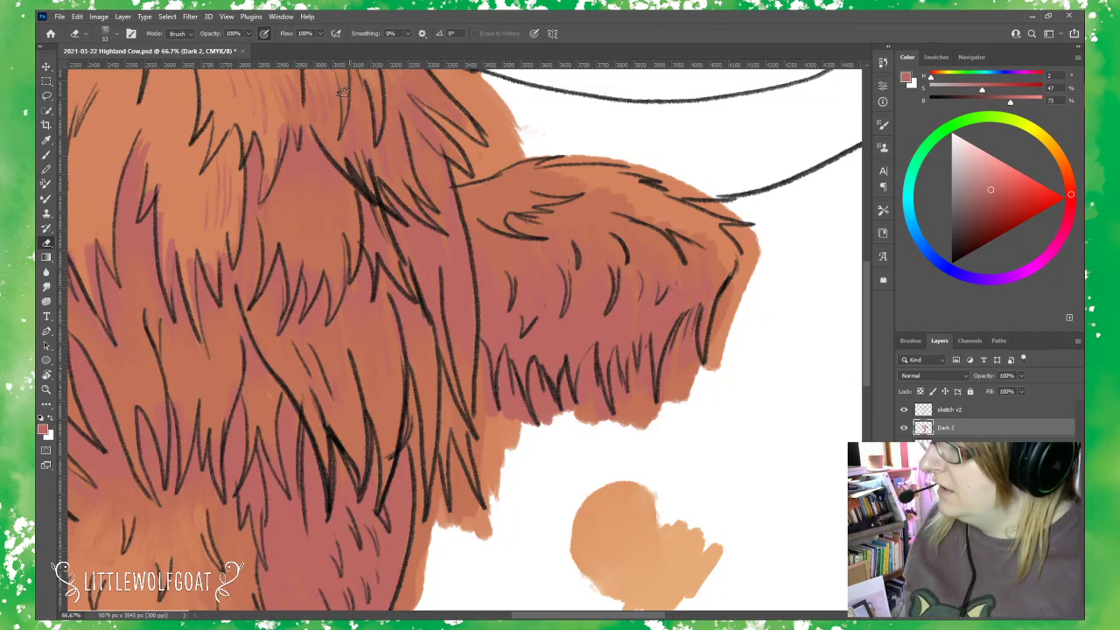
Fit the entire canvas in the window with View > Fit on Screen.
left_click(230, 17)
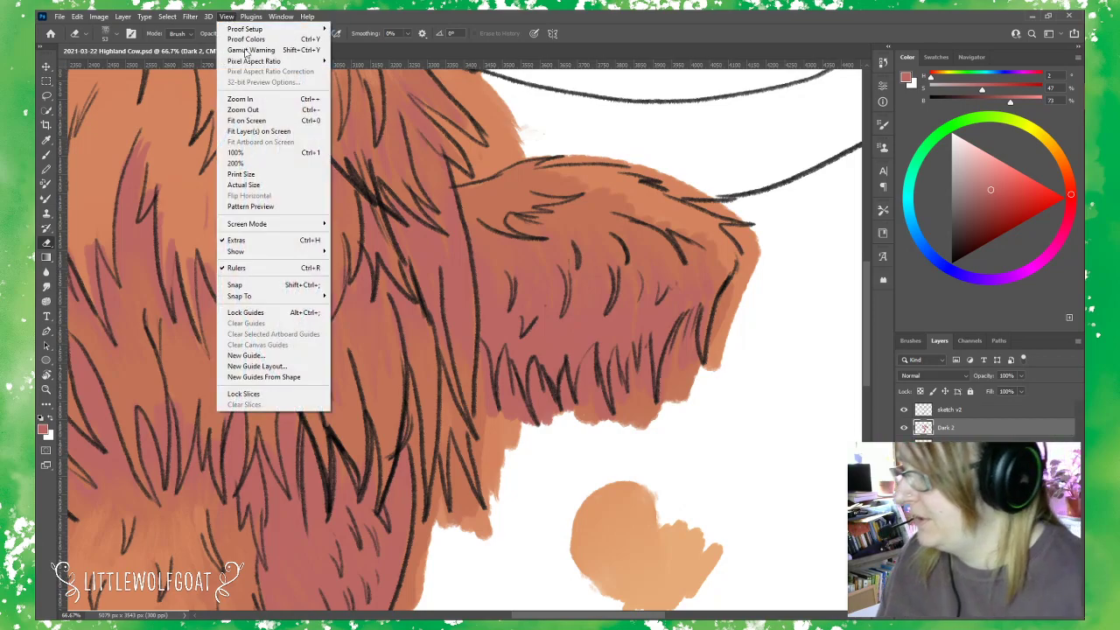
left_click(259, 123)
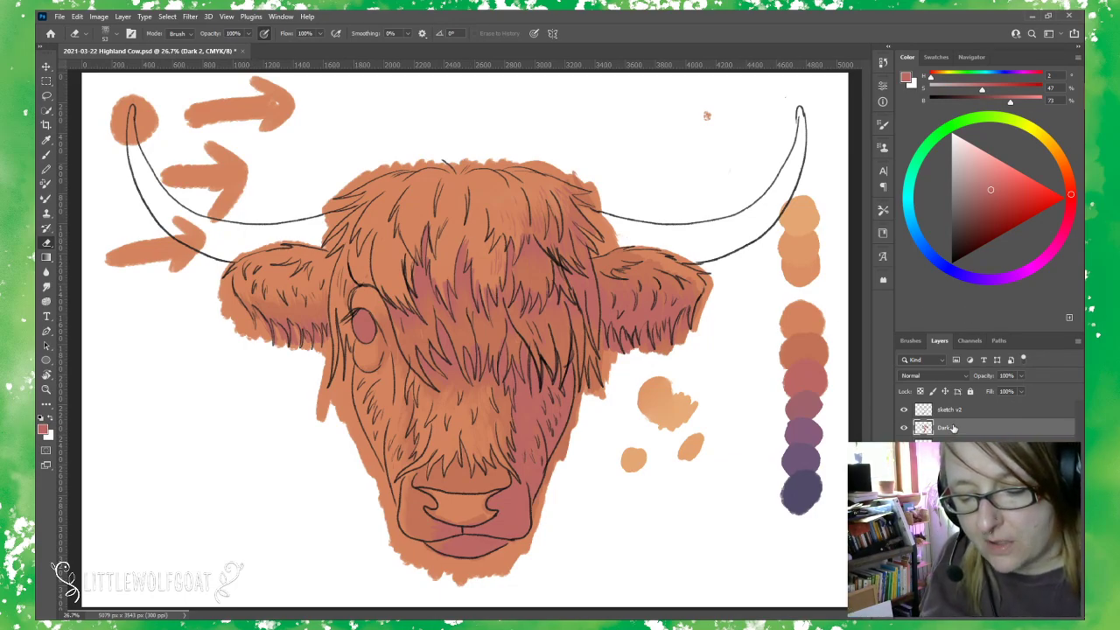
left_click(122, 16)
Create a new empty layer named Dark 3 beneath the sketch.
mouse_move(140, 29)
left_click(262, 28)
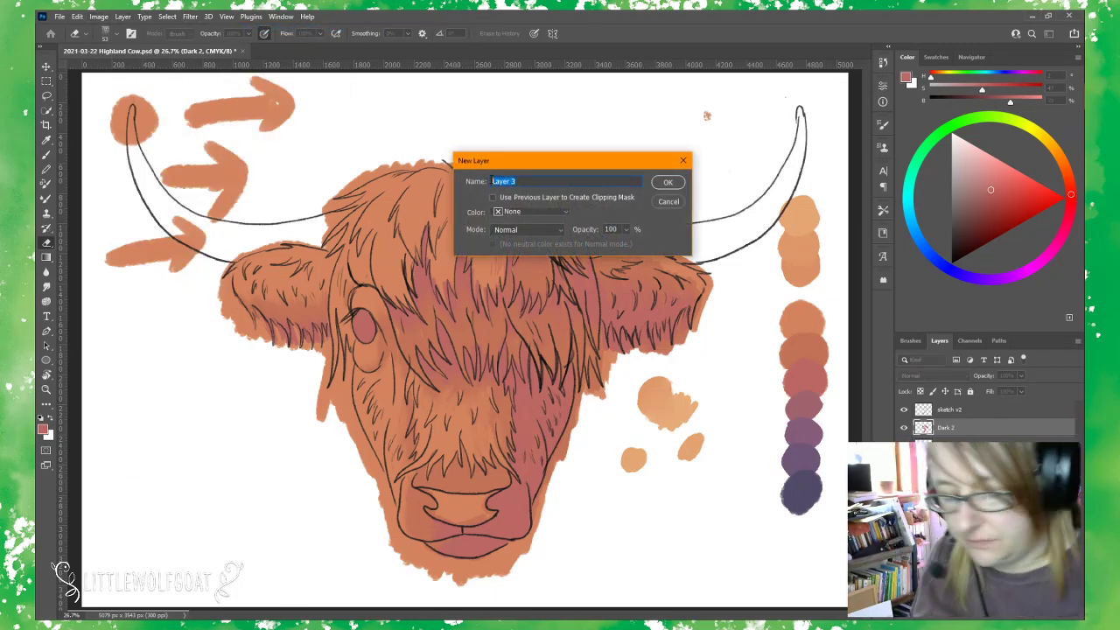
type("Dark")
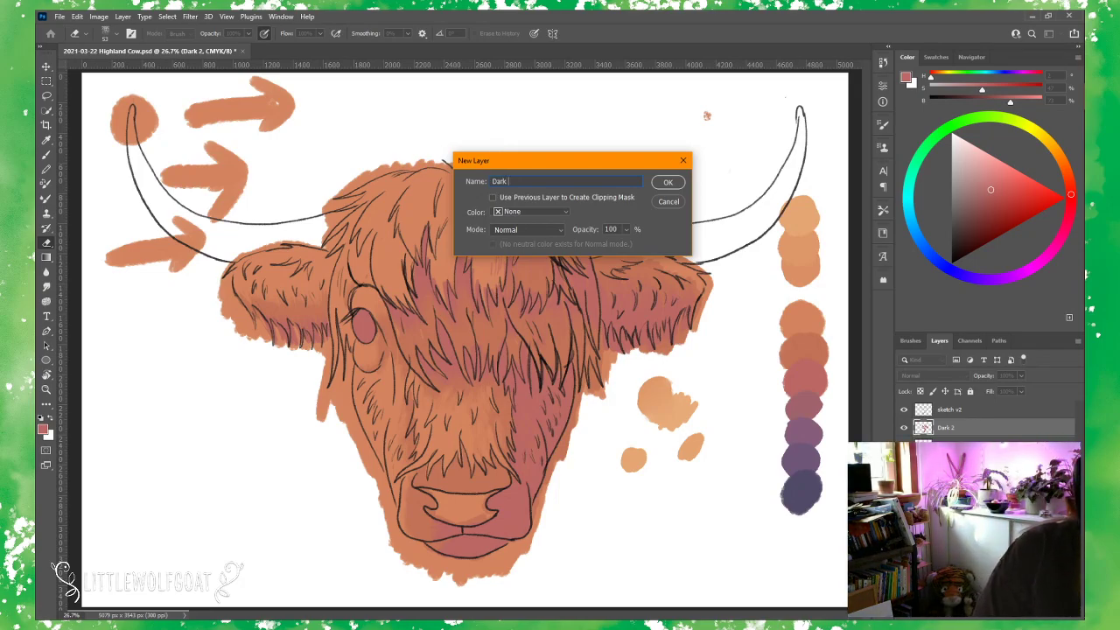
key("Return")
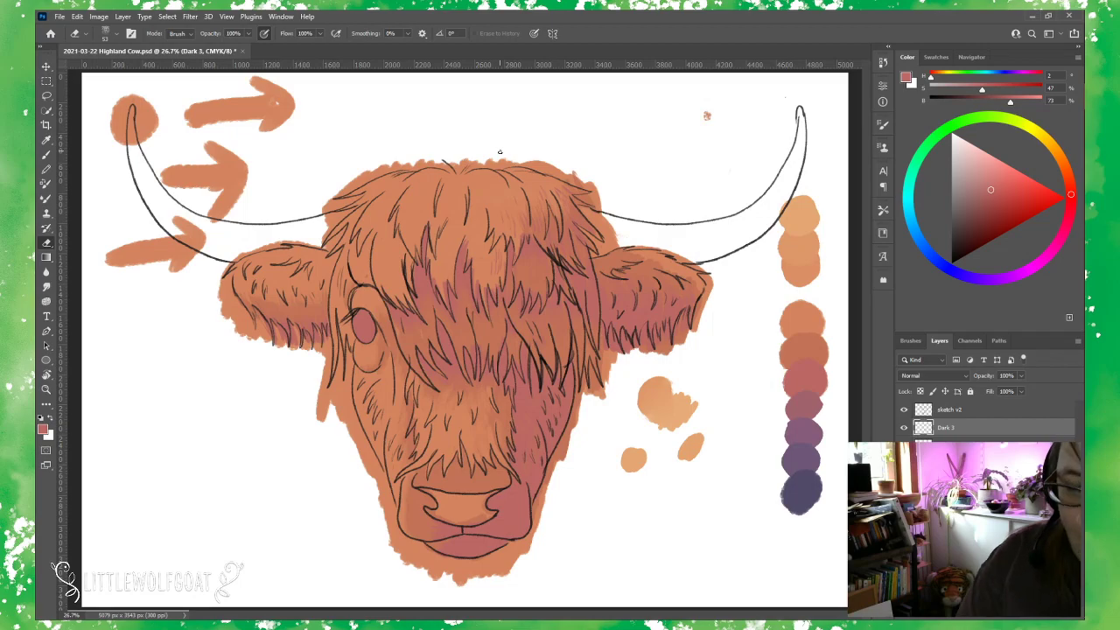
Eyedrop the muted pink palette swatch, return to the Brush, and make Dark 3 active.
right_click(499, 151)
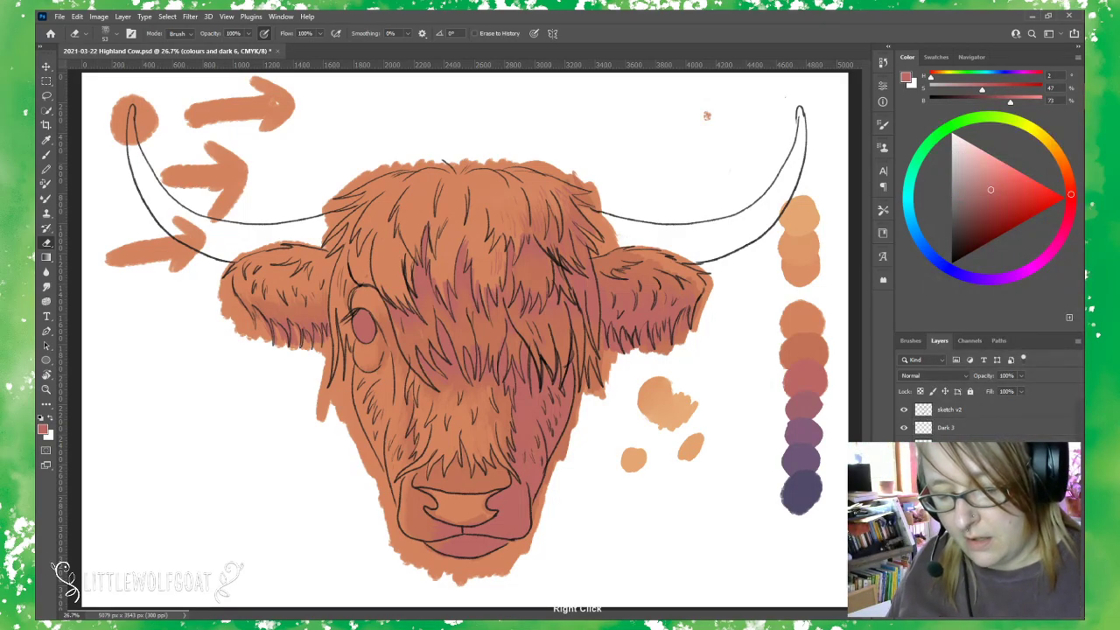
left_click(47, 140)
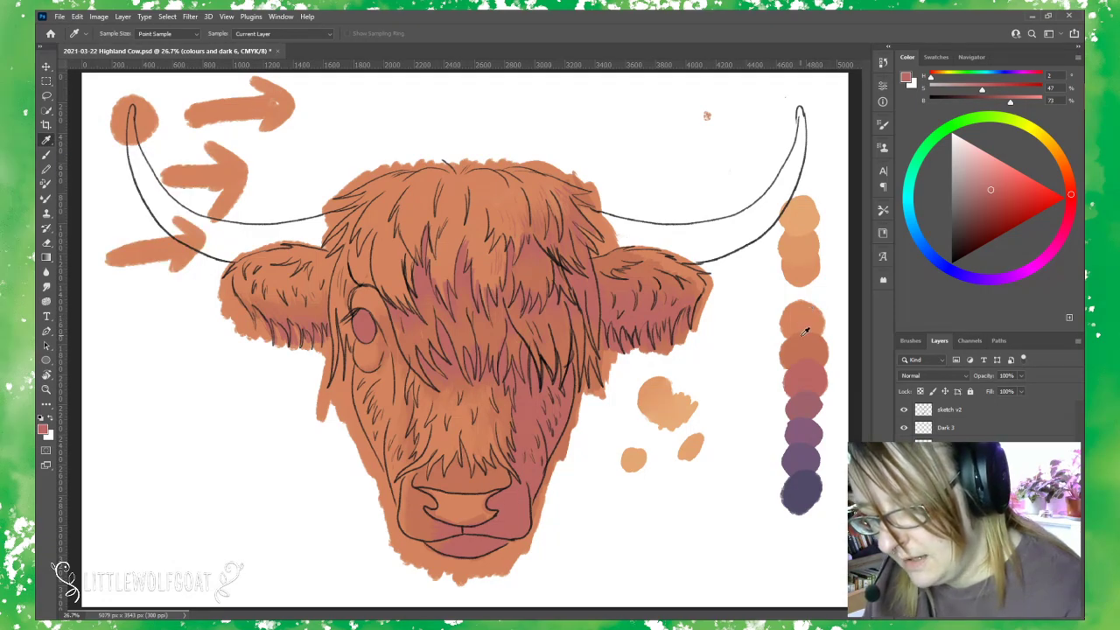
left_click(811, 392)
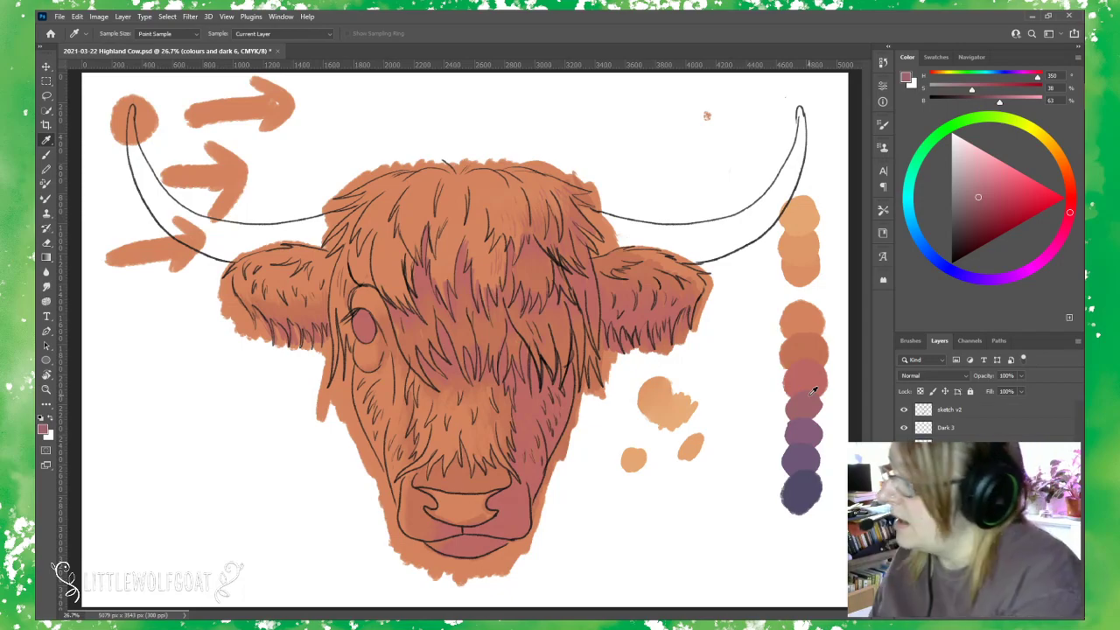
left_click(47, 155)
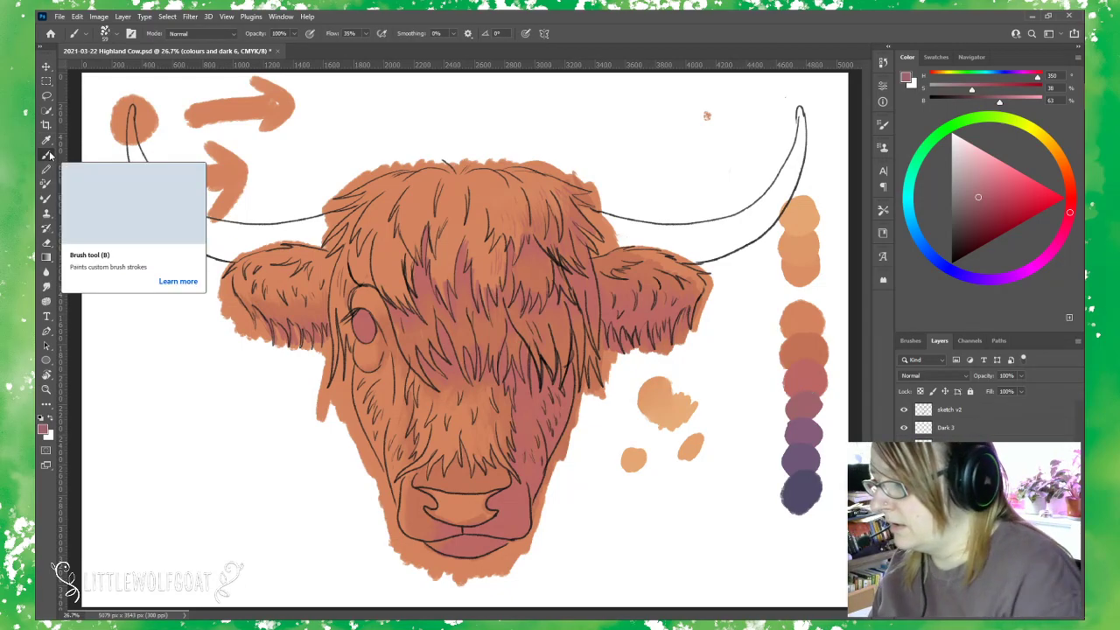
left_click(996, 429)
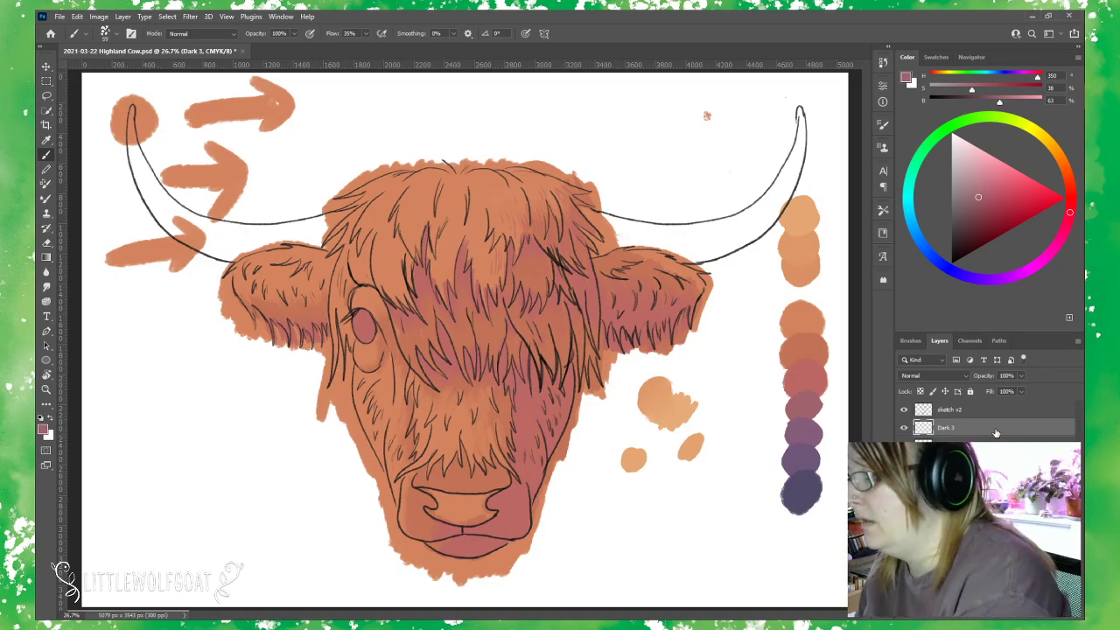
left_click(230, 17)
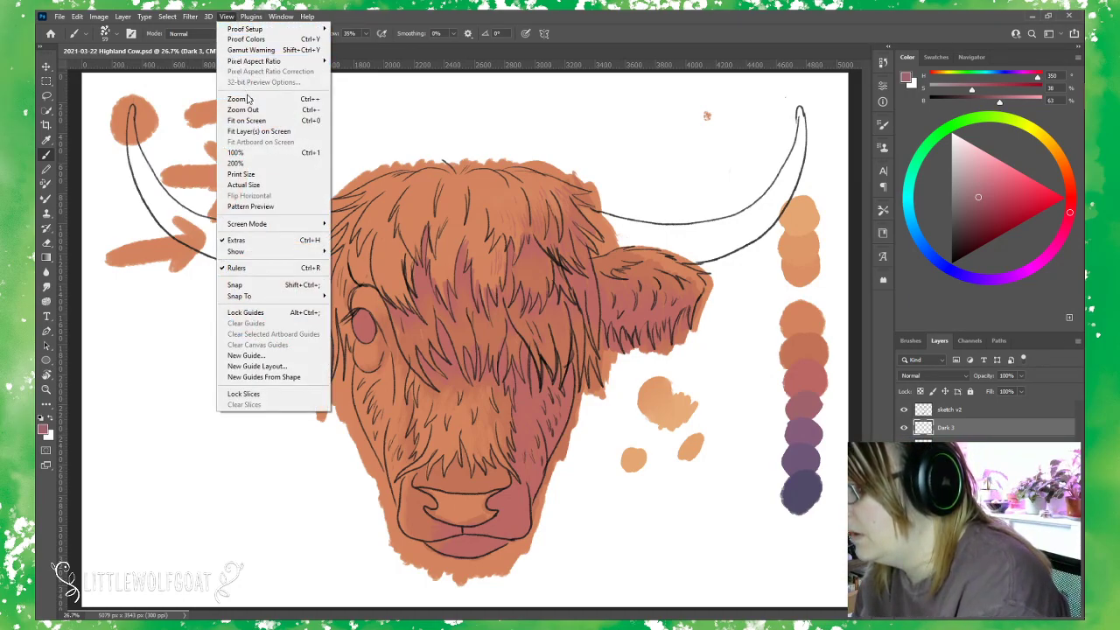
Zoom in on the cow head to 50% and set the brush size to 53 px.
left_click(250, 100)
left_click(229, 17)
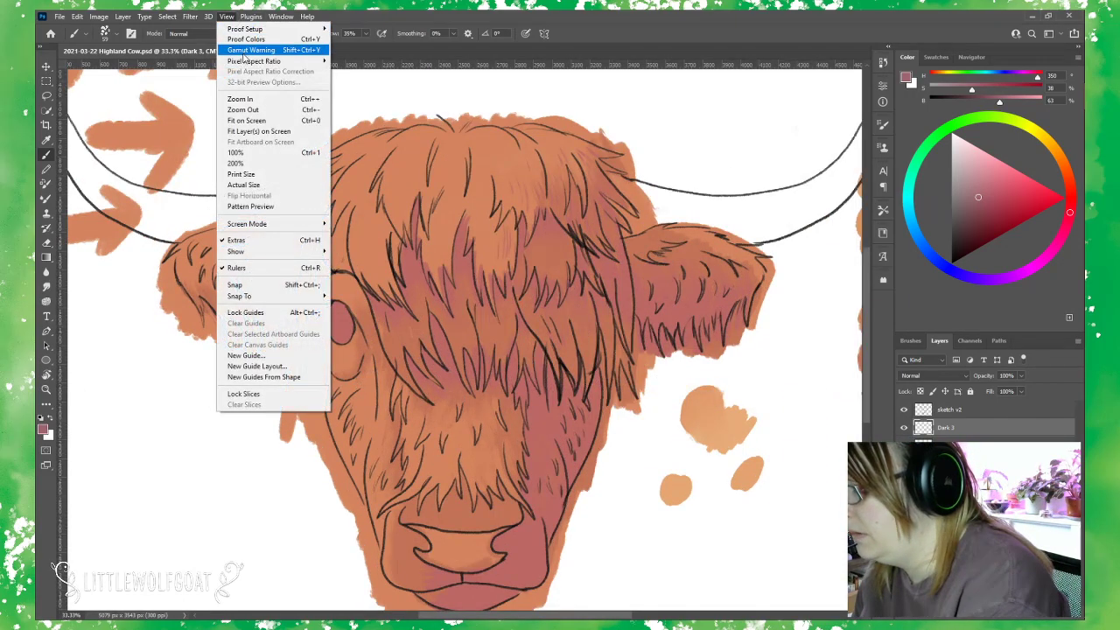
left_click(253, 97)
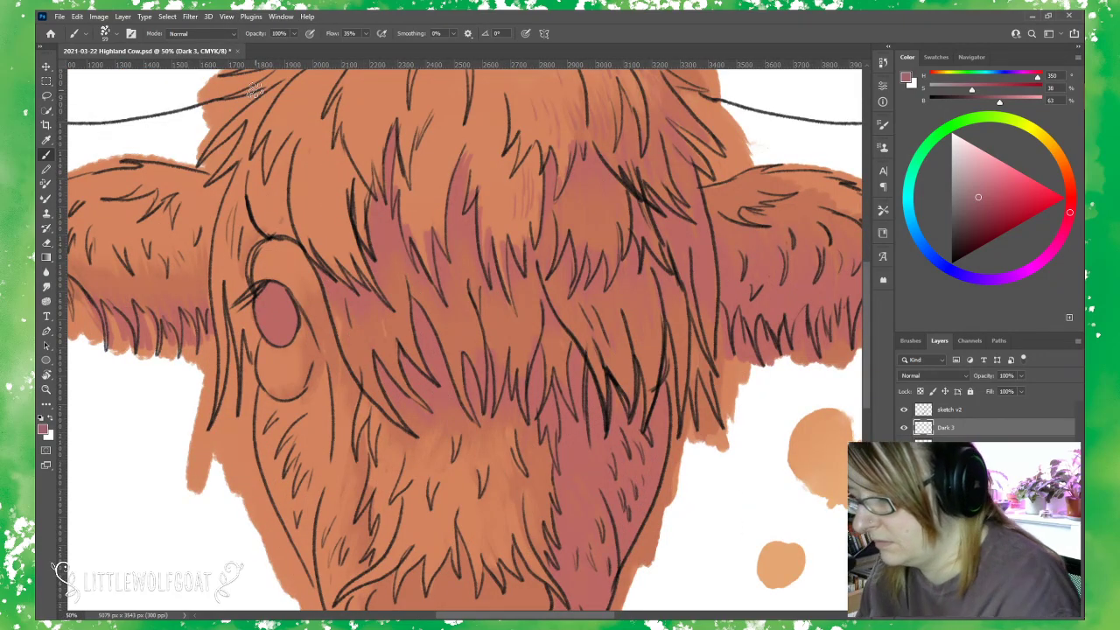
left_click(105, 35)
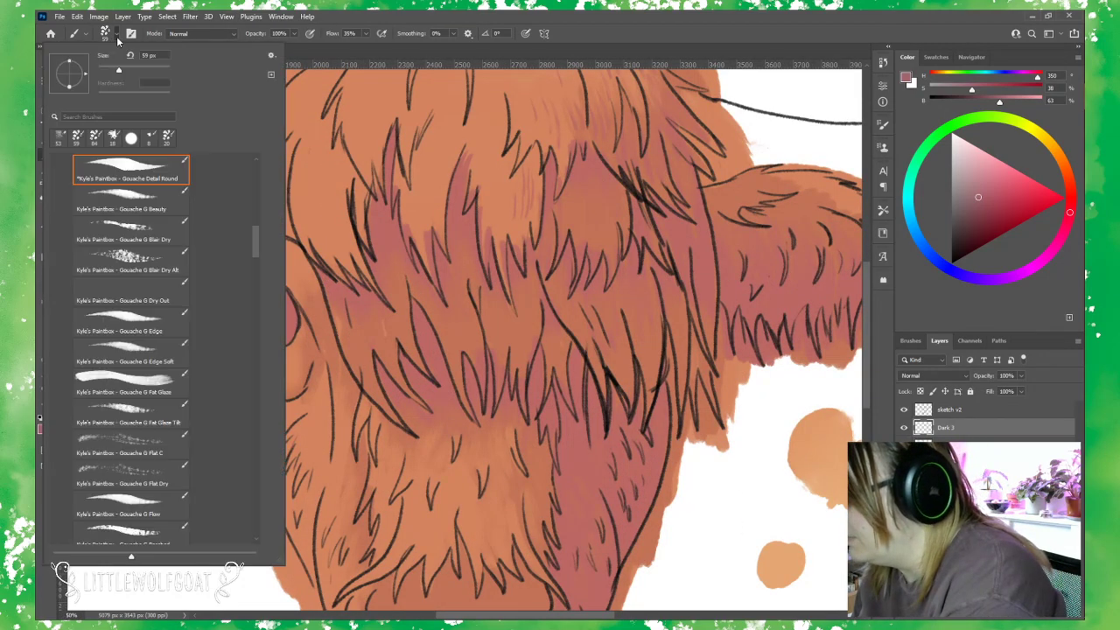
left_click_drag(118, 75, 116, 73)
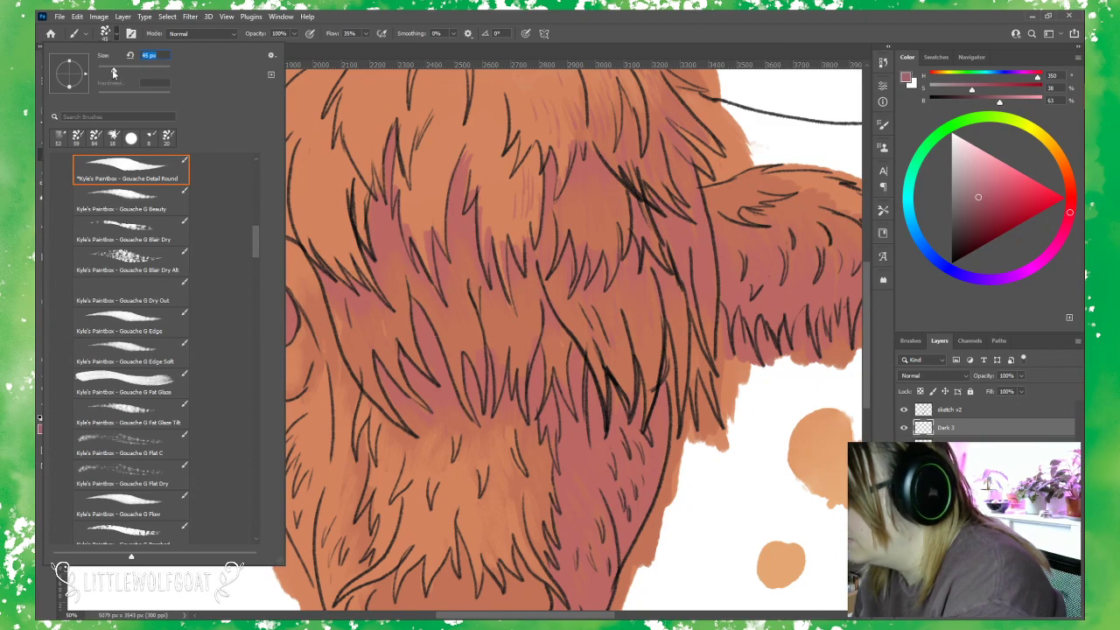
key("Return")
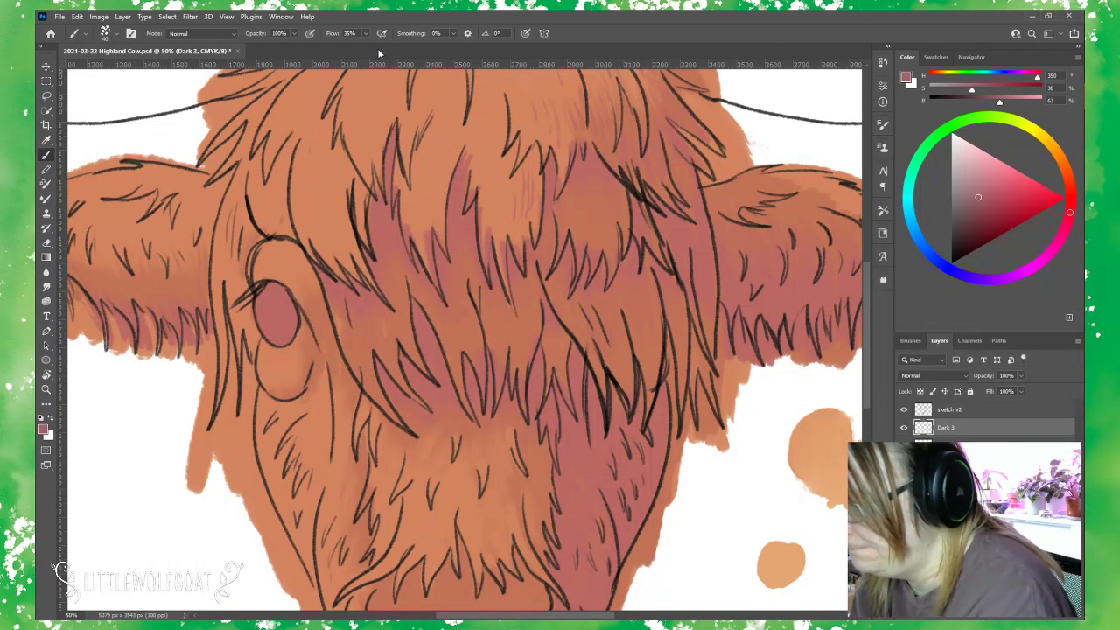
Paint darker mauve strands down the central forelock fur on Dark 3.
mouse_move(390, 154)
left_mouse_down()
mouse_move(390, 130)
mouse_move(392, 152)
left_mouse_up()
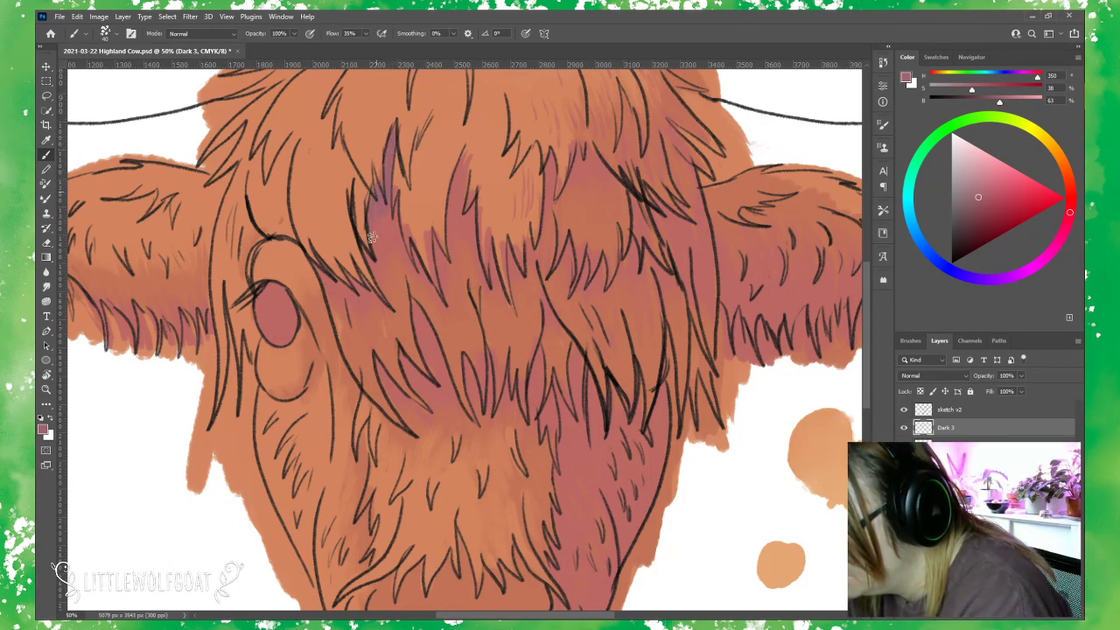
left_click_drag(382, 192, 385, 200)
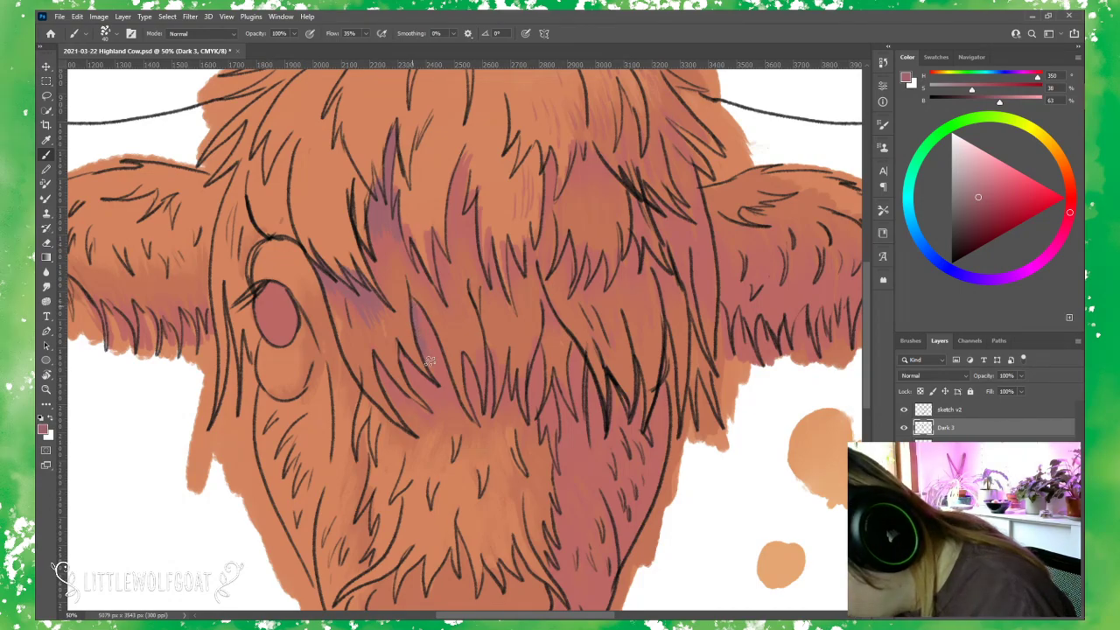
left_click_drag(418, 321, 454, 399)
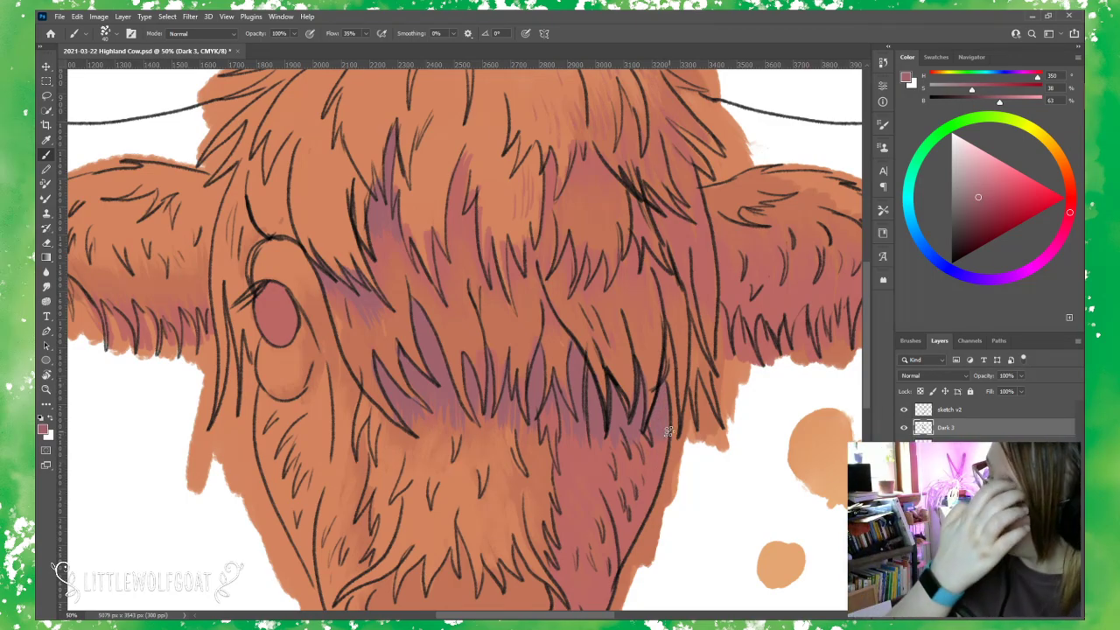
Brush purple shading over the muzzle, nose and right lower cheek on Dark 3.
scroll(574, 225, "down", 5)
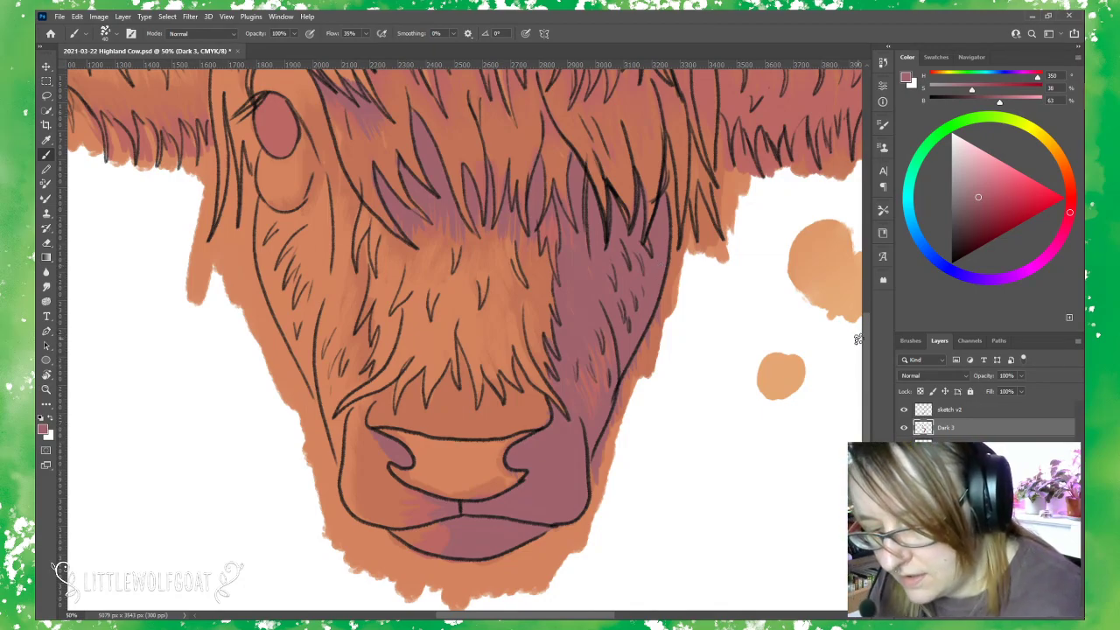
left_click_drag(863, 339, 866, 266)
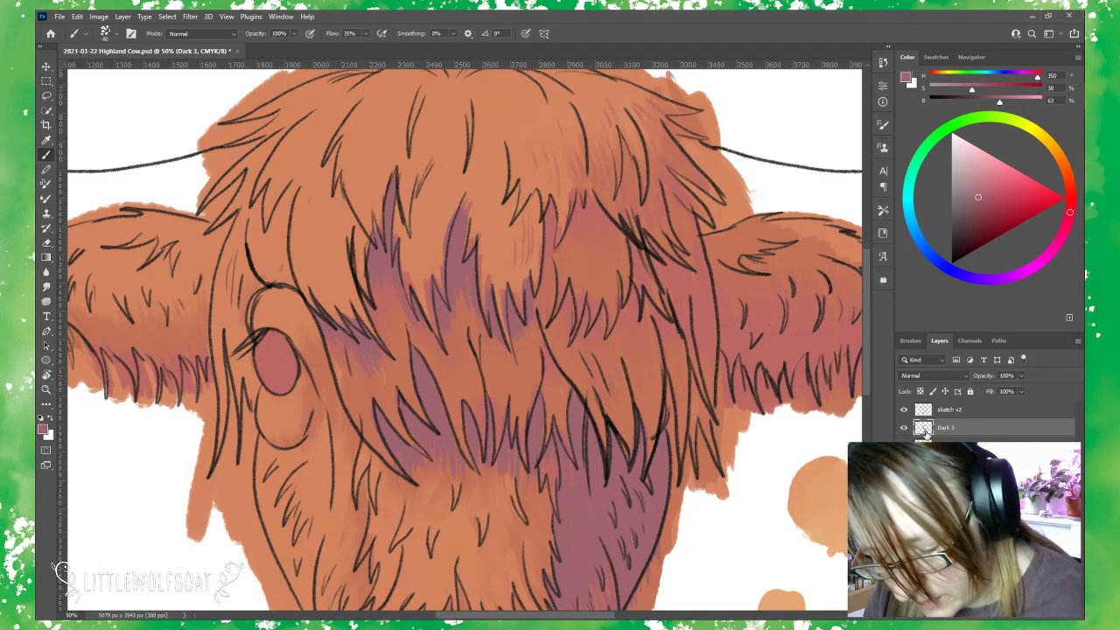
Hide Dark 3, then erase pink forelock shading on Dark 2 with the 36 px Natural Edge eraser.
left_click(904, 426)
left_click(954, 445)
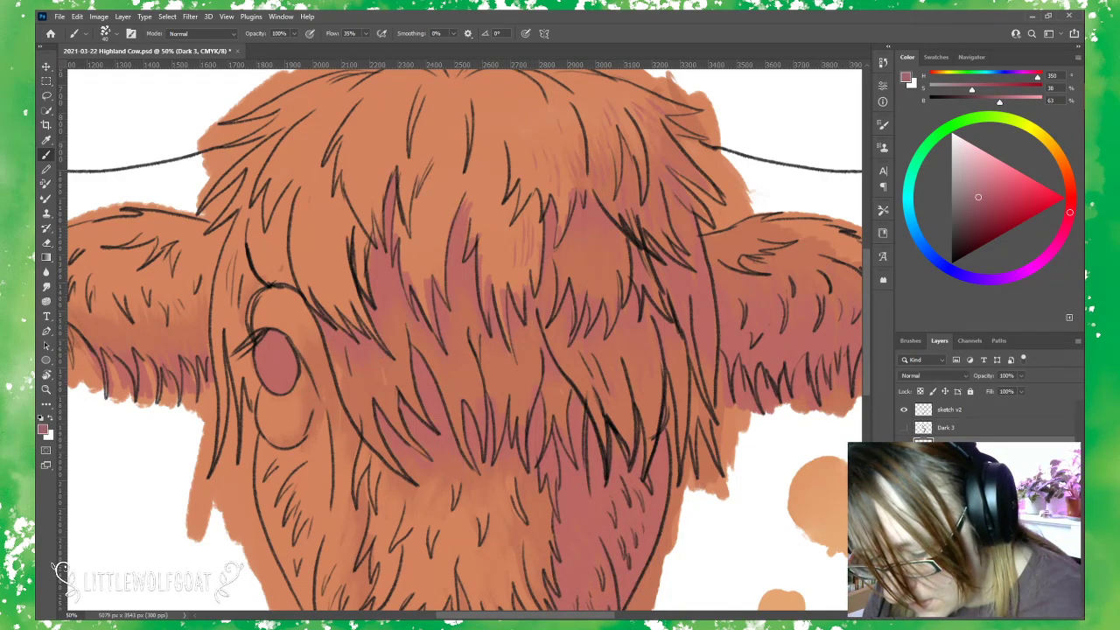
left_click(47, 244)
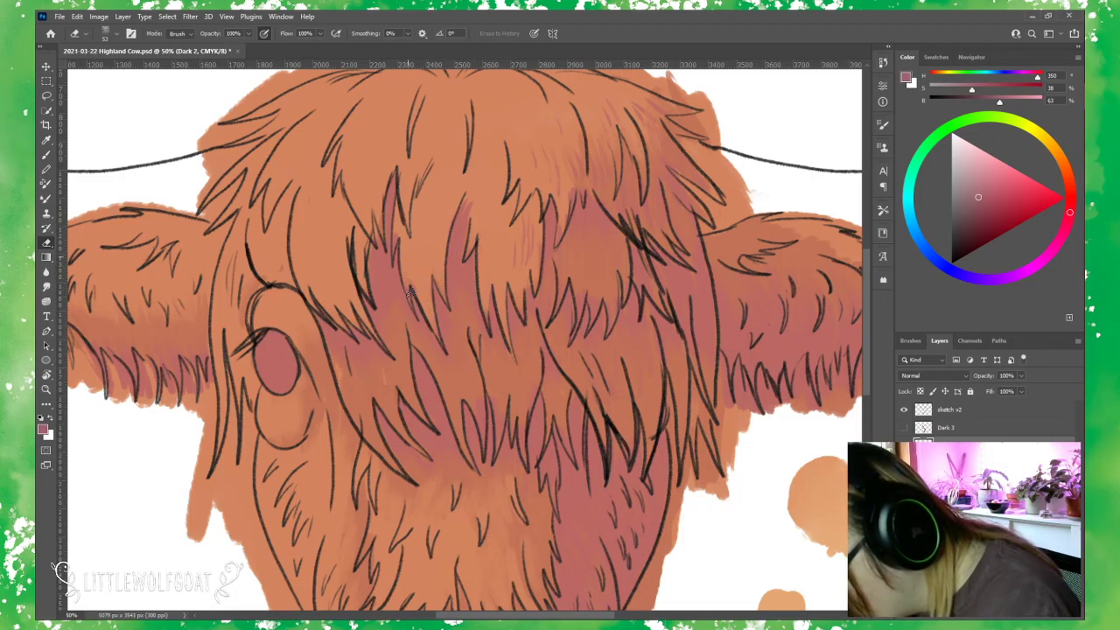
left_click_drag(406, 272, 401, 221)
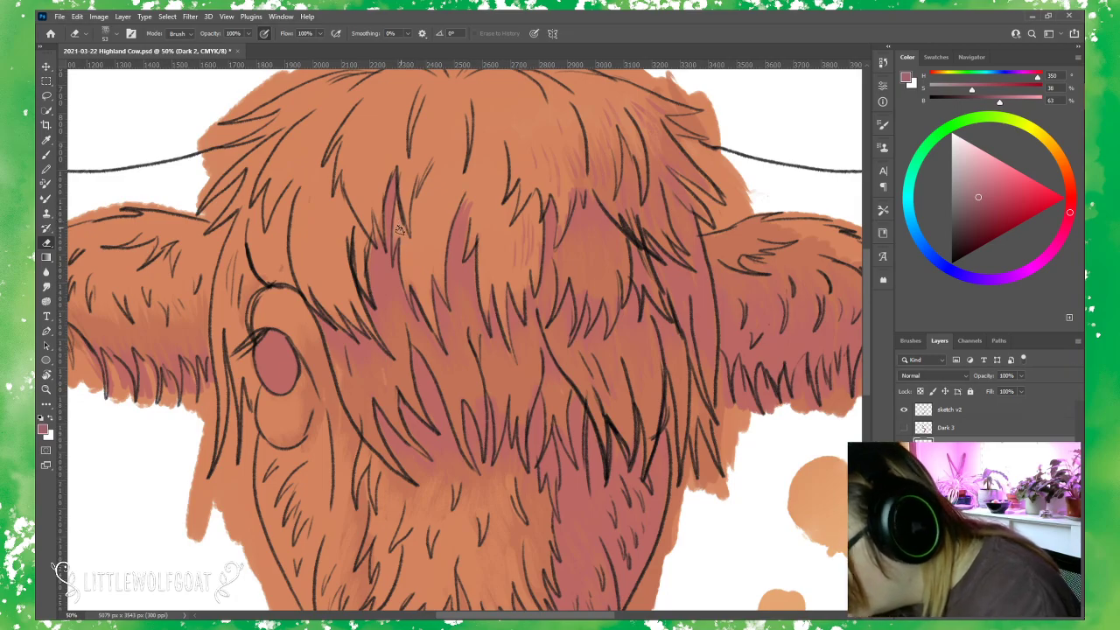
left_click(105, 35)
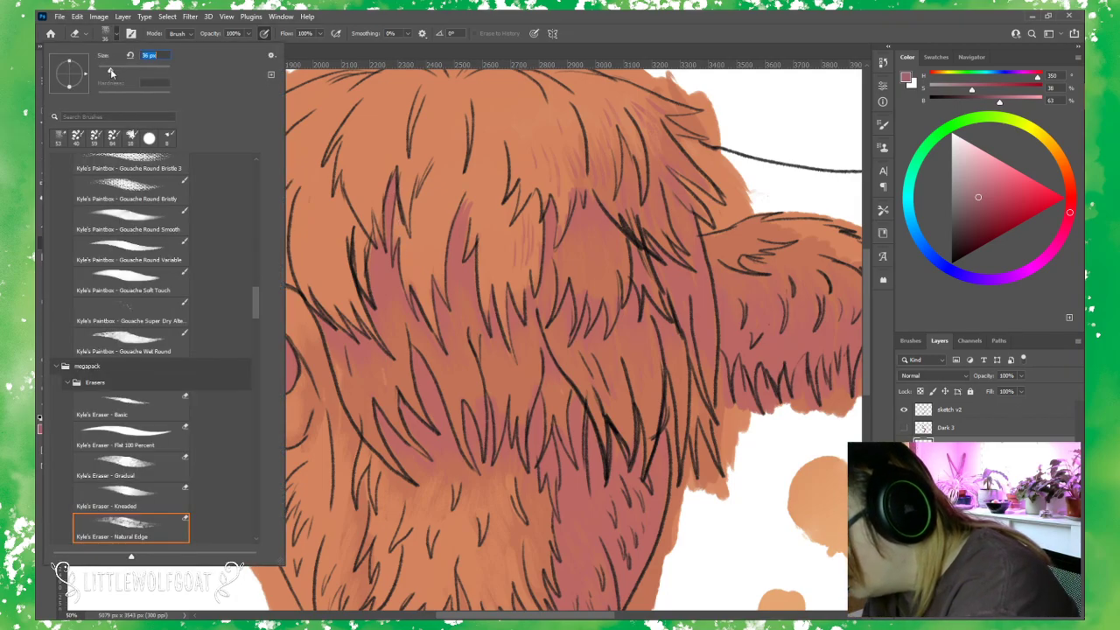
left_click(406, 277)
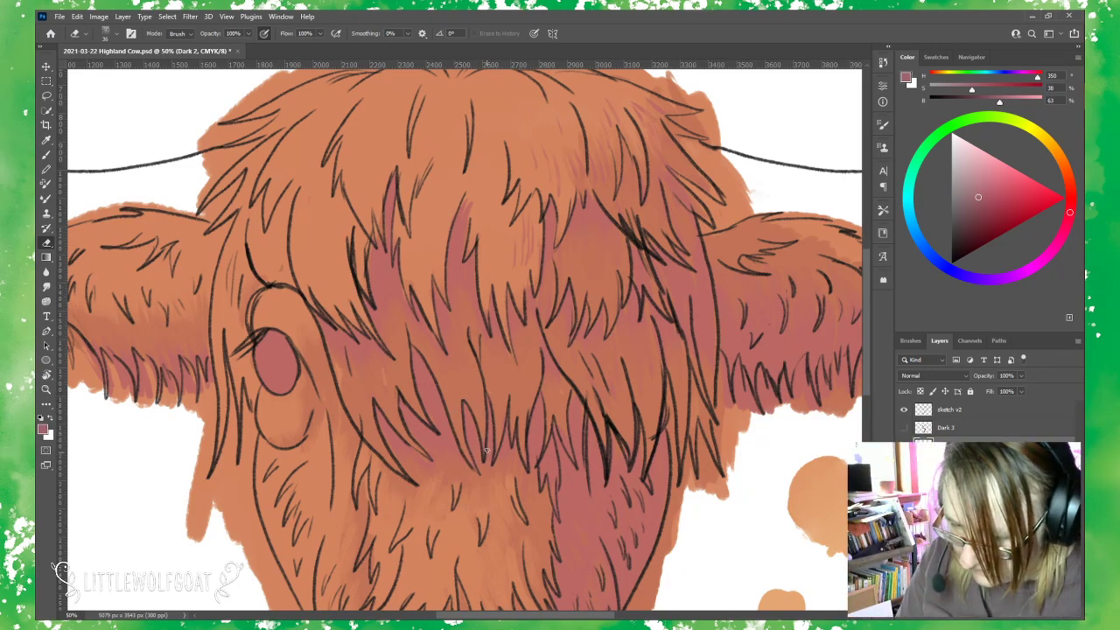
Show and select Dark 3, then paint purple shading into the forehead fur, right ear and around the eye.
left_click(923, 426)
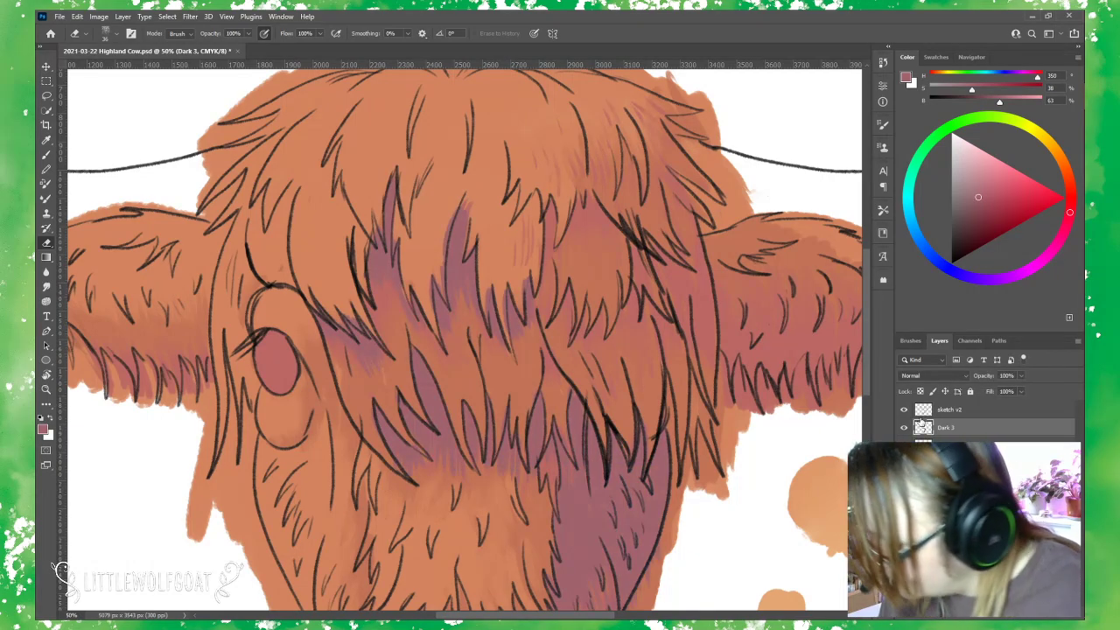
left_click(47, 155)
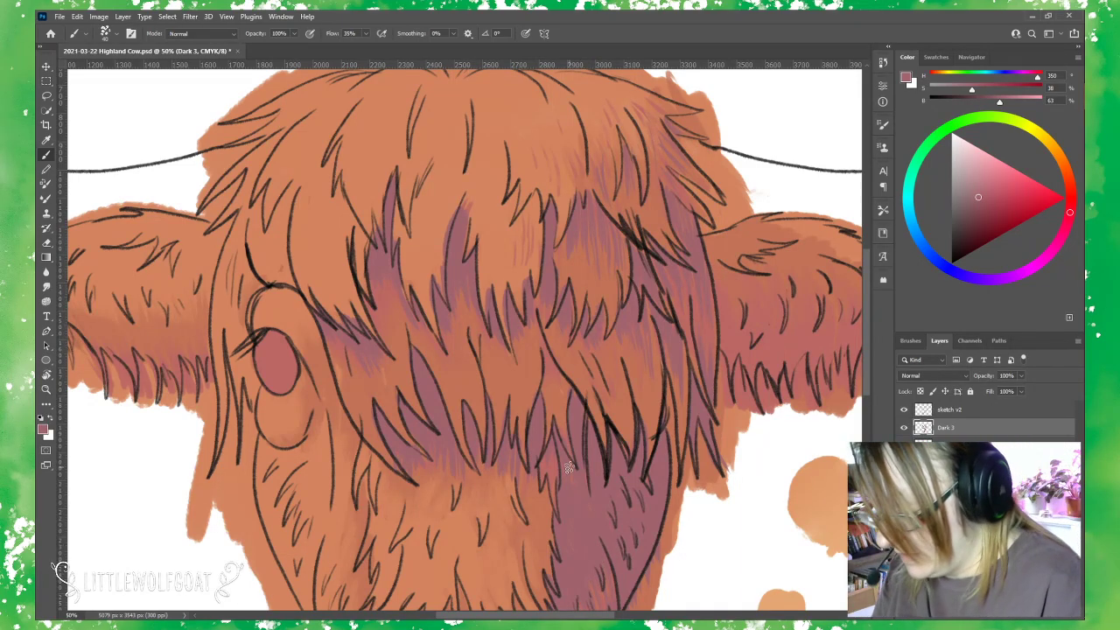
left_click_drag(713, 595, 622, 595)
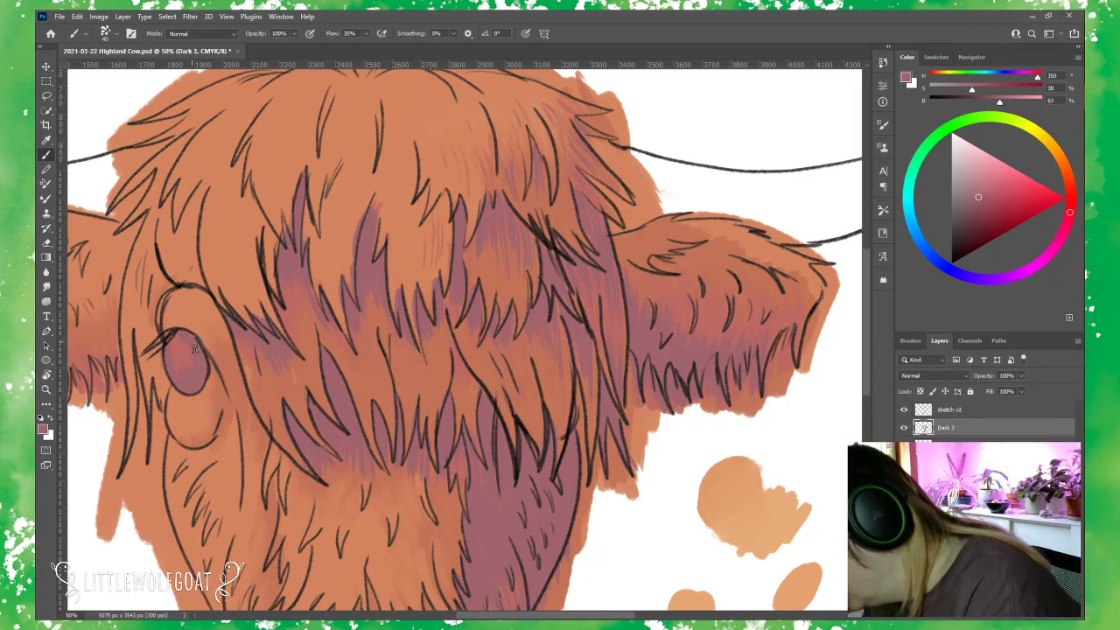
mouse_move(189, 350)
left_mouse_down()
mouse_move(178, 335)
mouse_move(180, 372)
mouse_move(190, 348)
mouse_move(180, 383)
left_mouse_up()
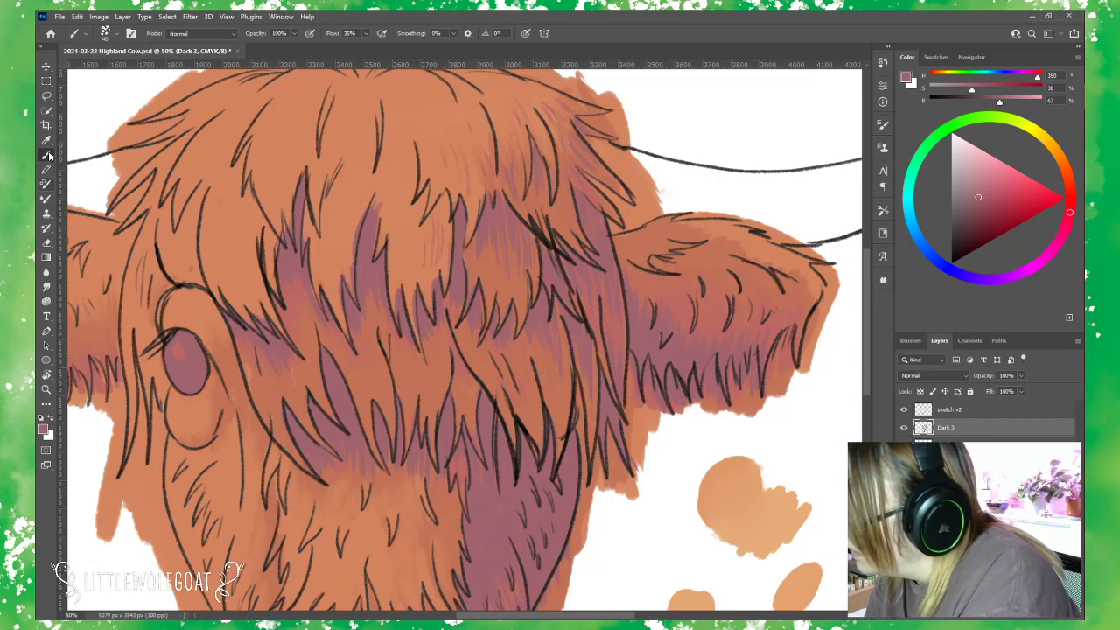
Switch to a smaller Kyle's Eraser - Natural Edge brush to trim Dark 3's purple fur shading.
left_click(47, 242)
left_click(105, 33)
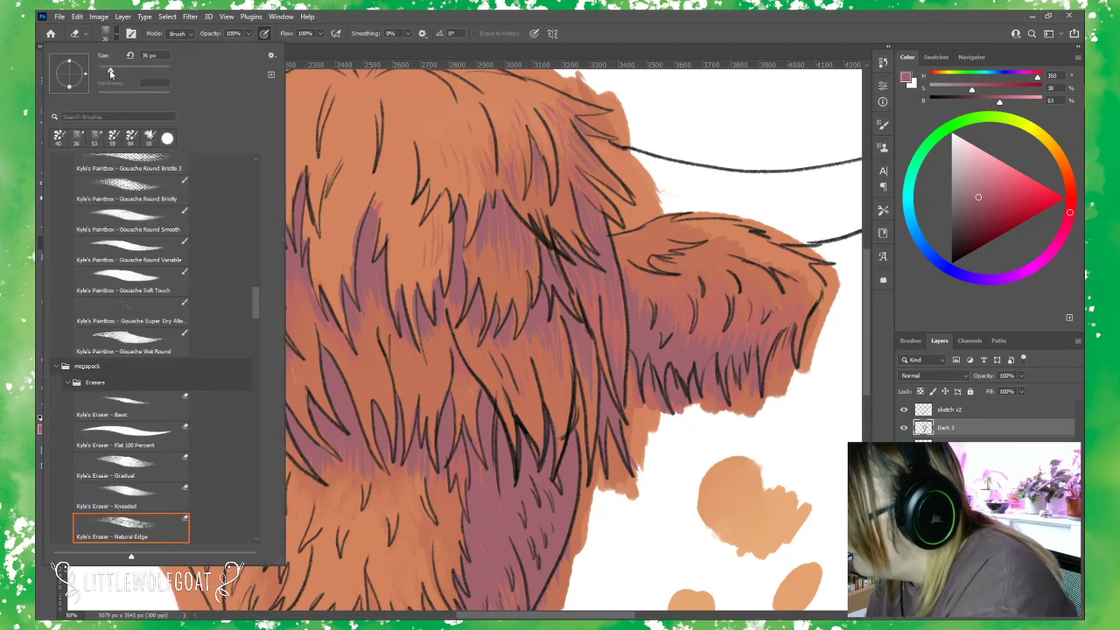
left_click_drag(113, 74, 110, 75)
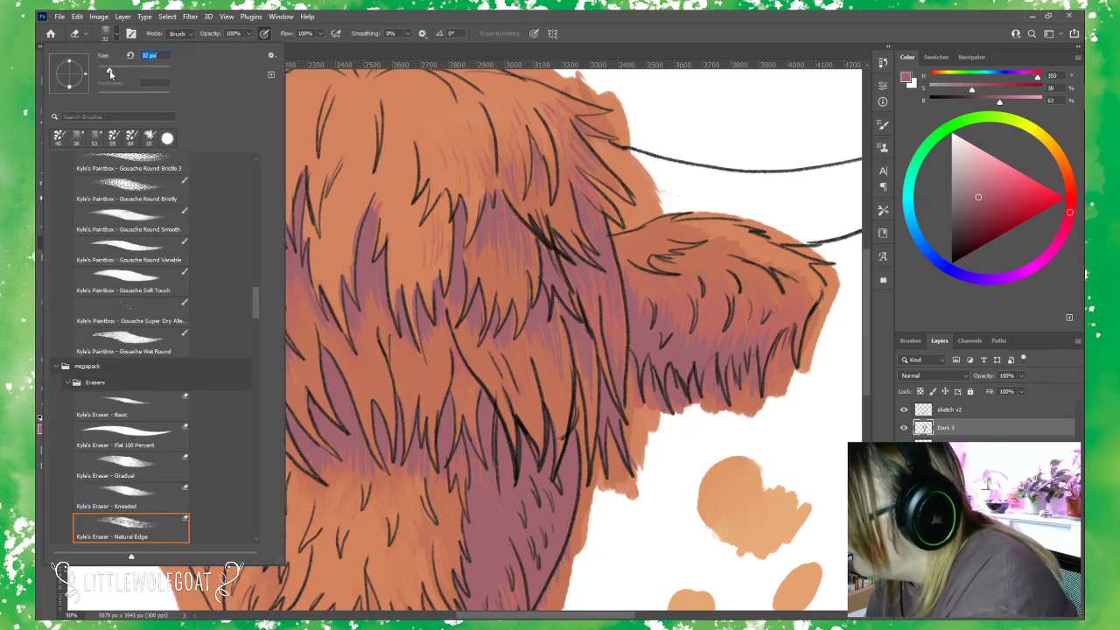
left_click(338, 48)
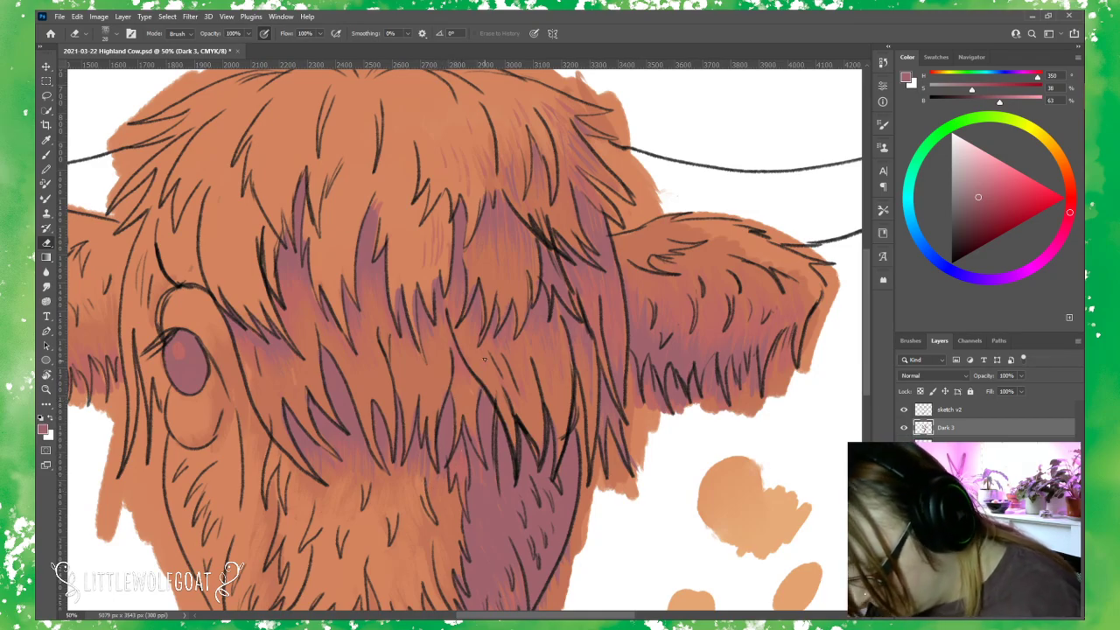
Scroll down to the purple-shaded muzzle and nose, then select Dark 2 with Alt+[.
scroll(864, 395, "down", 2)
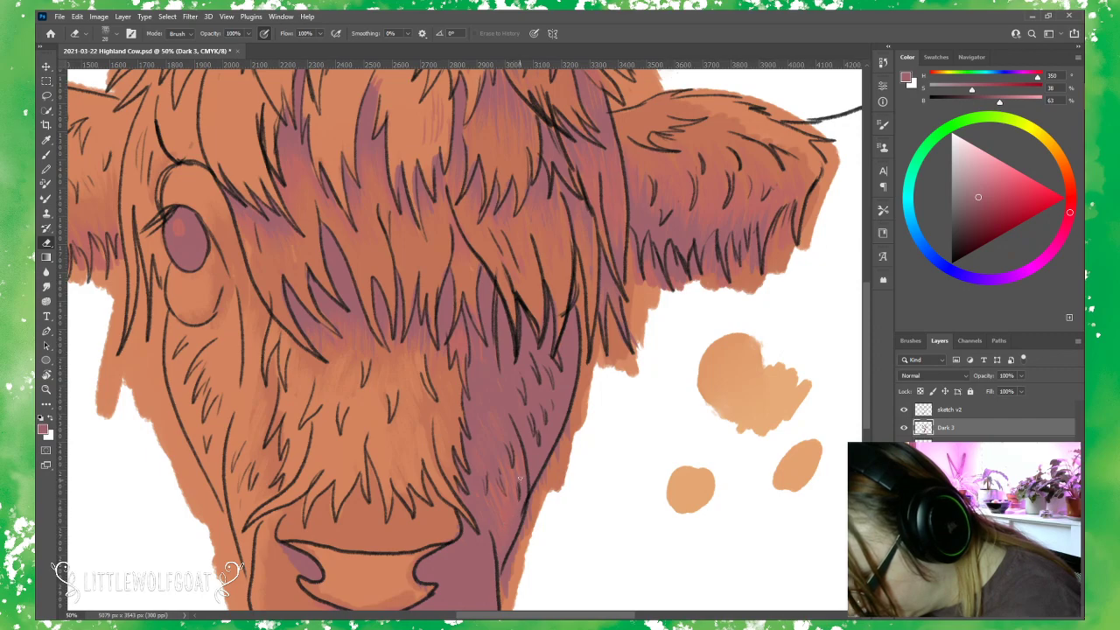
left_click_drag(866, 359, 863, 411)
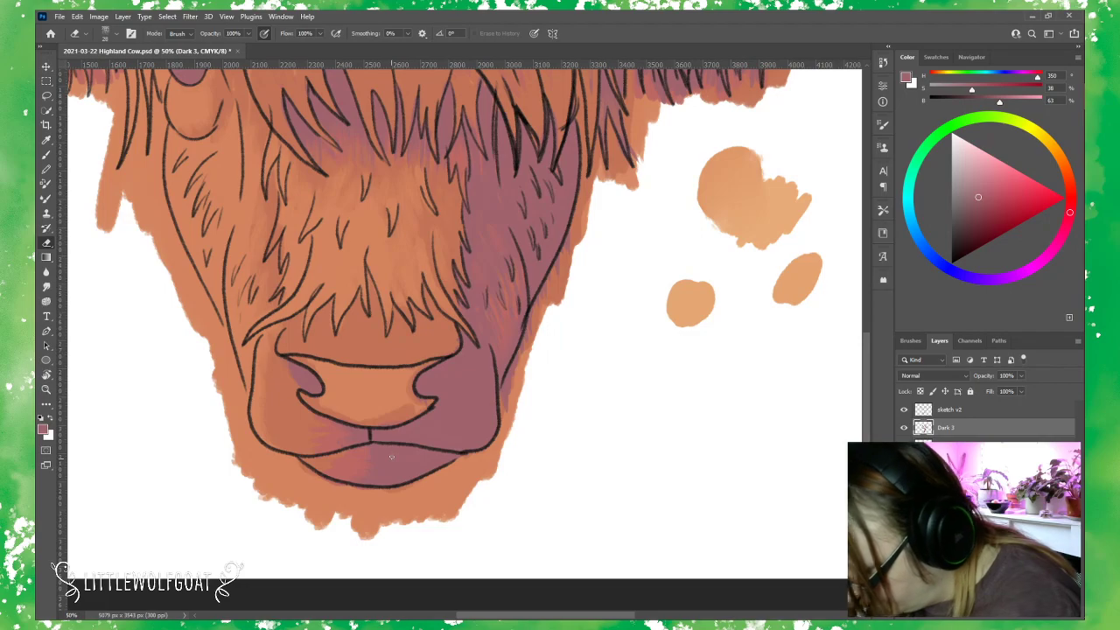
key("alt+bracketleft")
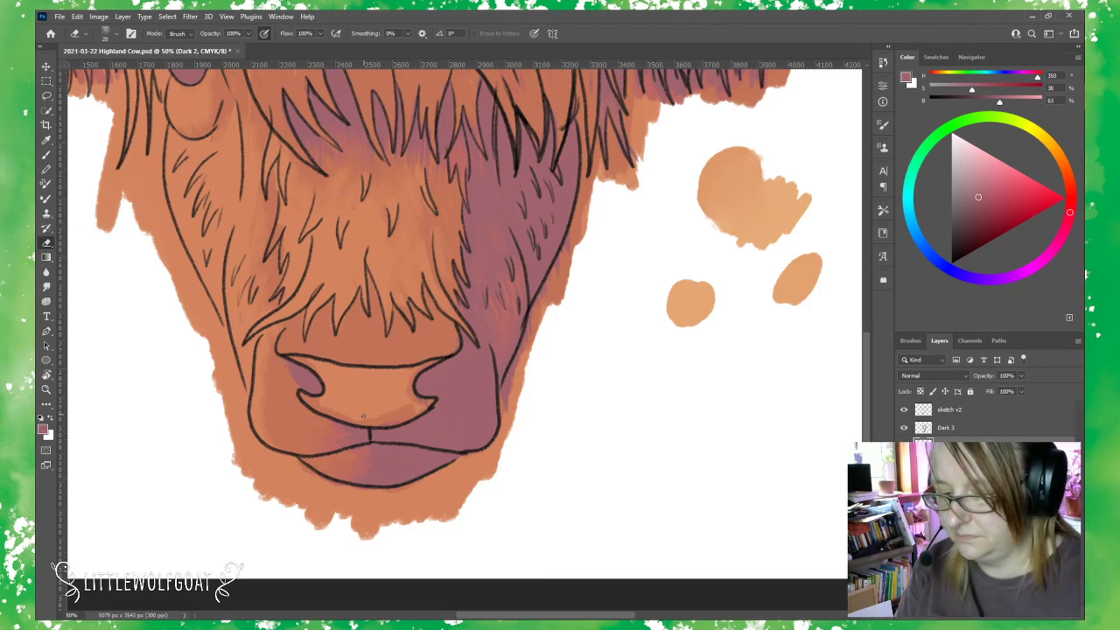
Scroll the canvas up to the eye and ear and make Dark 3 the active layer.
left_click_drag(866, 363, 869, 302)
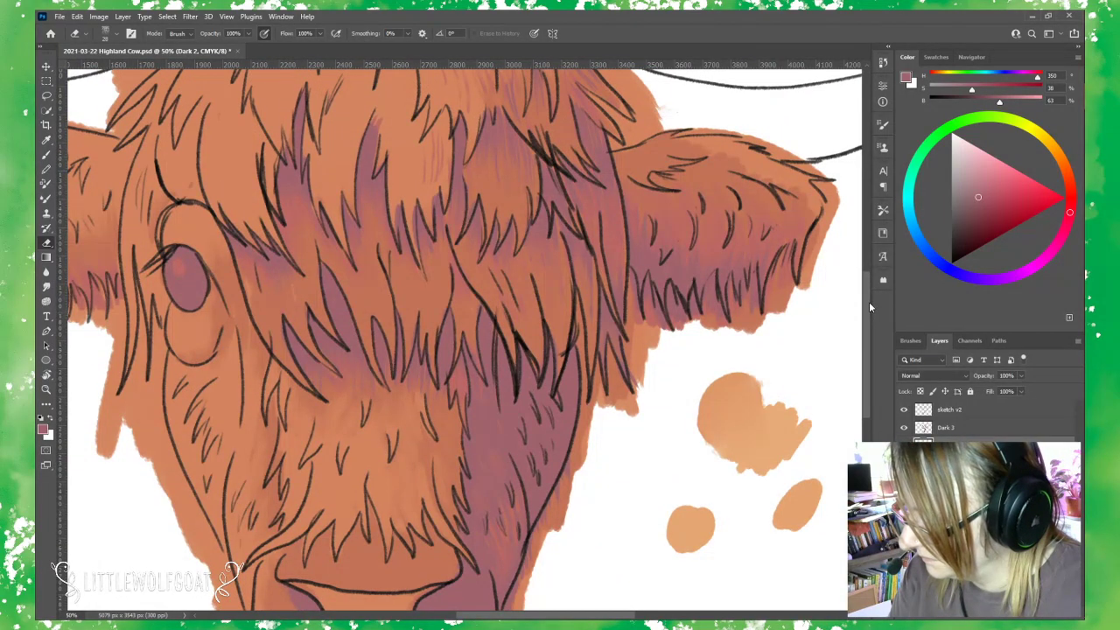
mouse_move(869, 302)
left_mouse_down()
mouse_move(870, 269)
mouse_move(870, 292)
left_mouse_up()
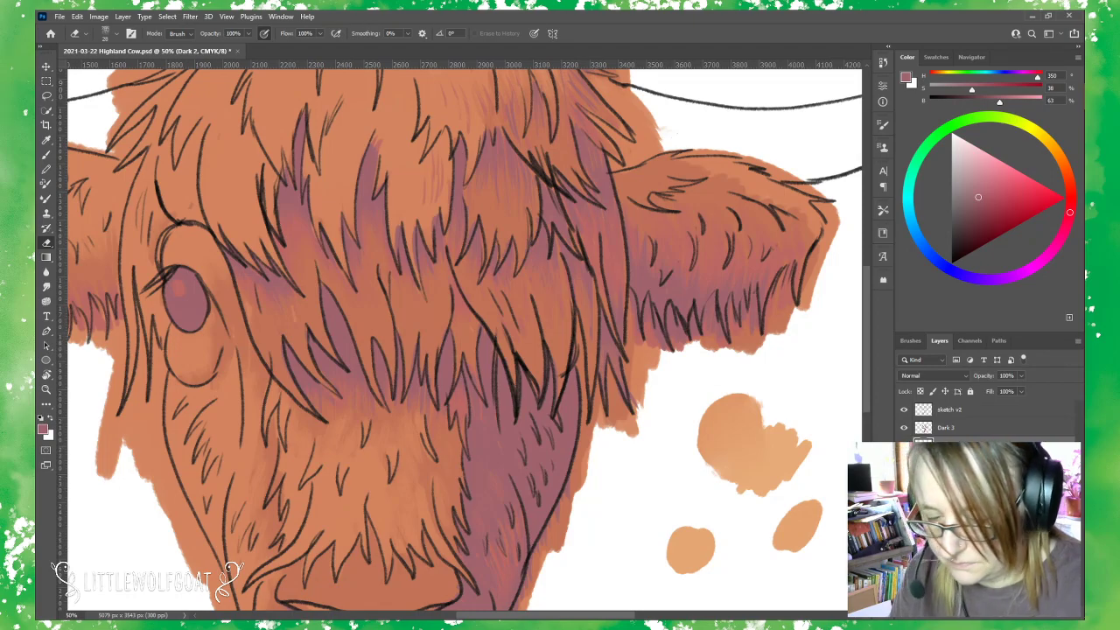
left_click(980, 428)
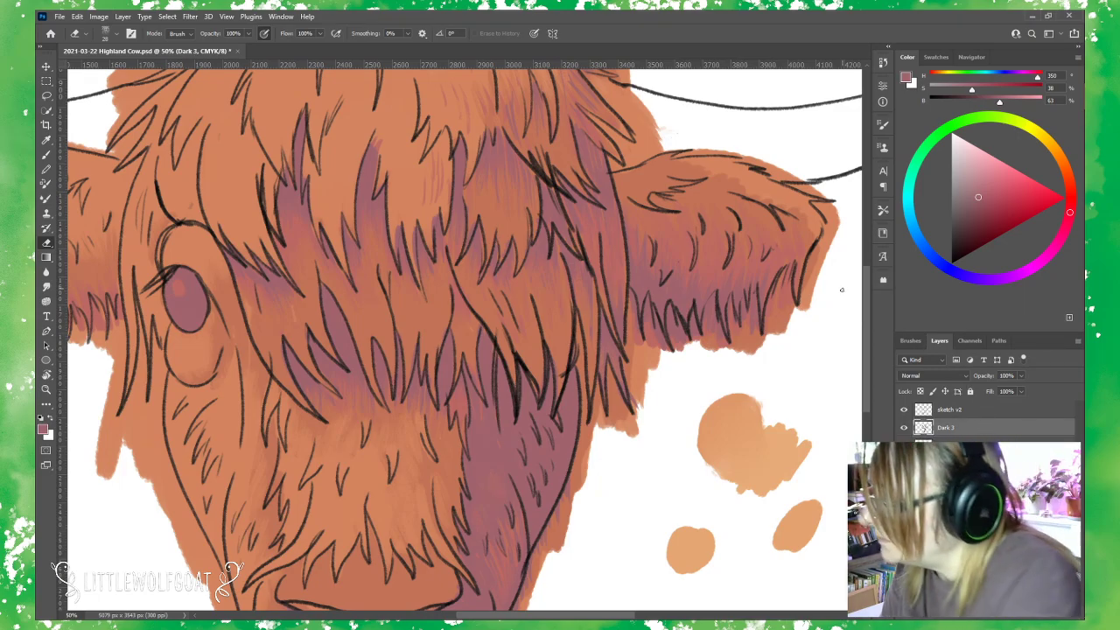
left_click(125, 16)
Add a new layer named 'Dark 4' directly beneath the sketch v2 layer.
mouse_move(129, 32)
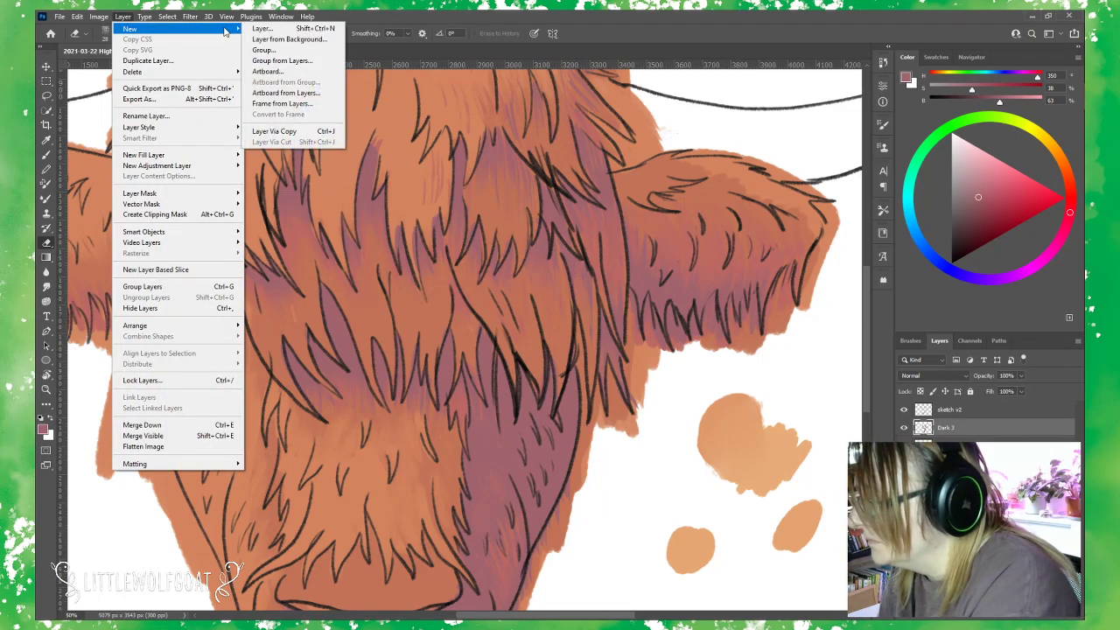
left_click(274, 30)
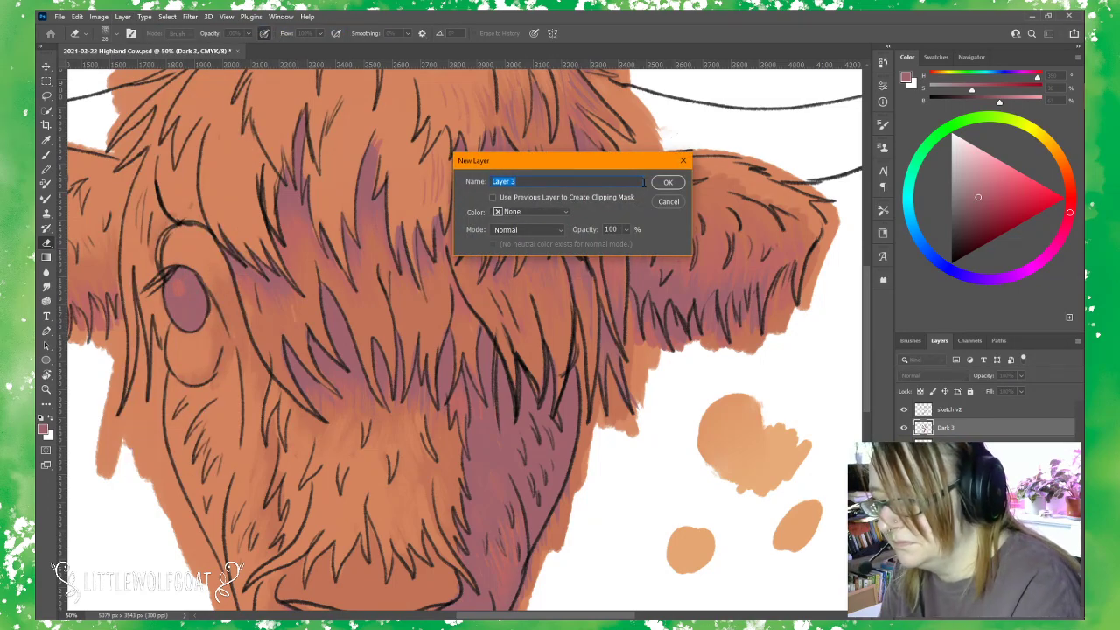
left_click(598, 182)
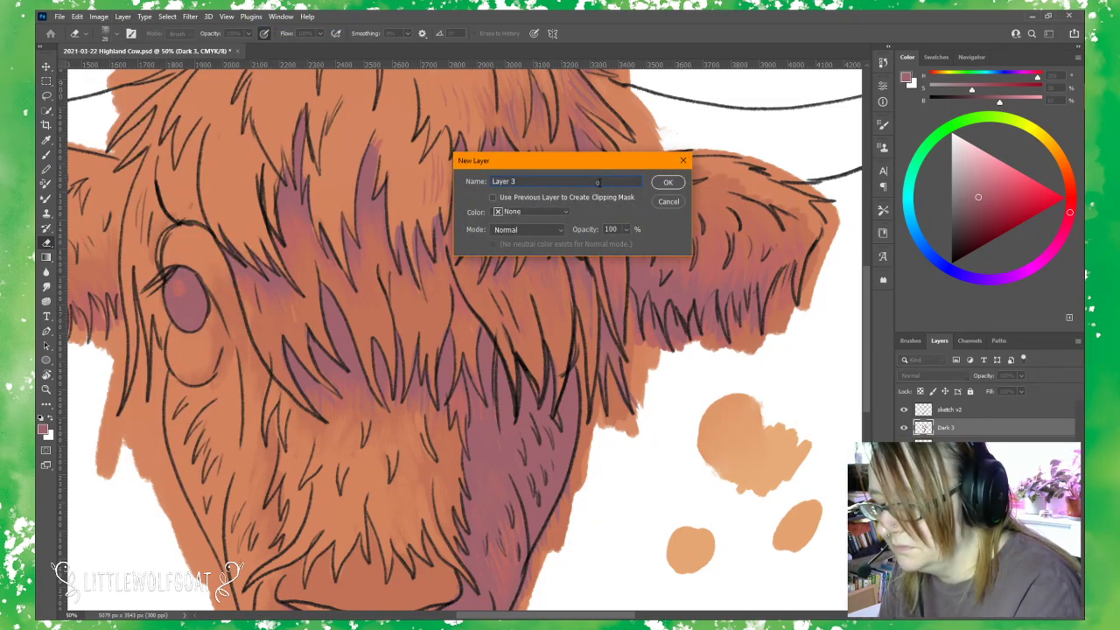
left_click(602, 181)
key("BackSpace")
key("BackSpace")
key("BackSpace")
key("BackSpace")
key("BackSpace")
key("BackSpace")
key("BackSpace")
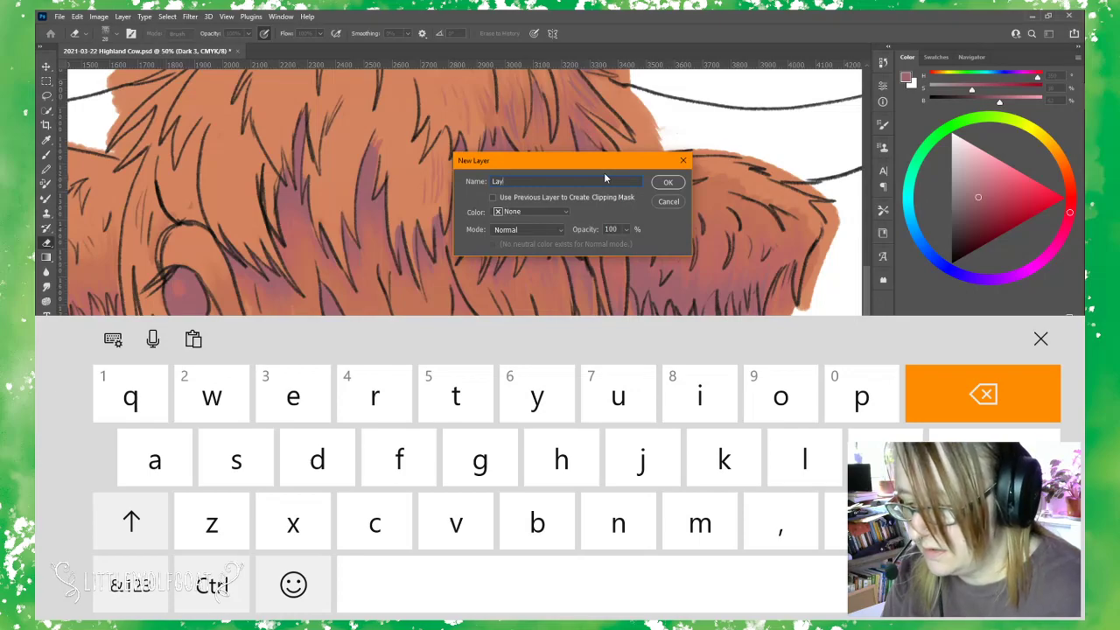
type("Dark")
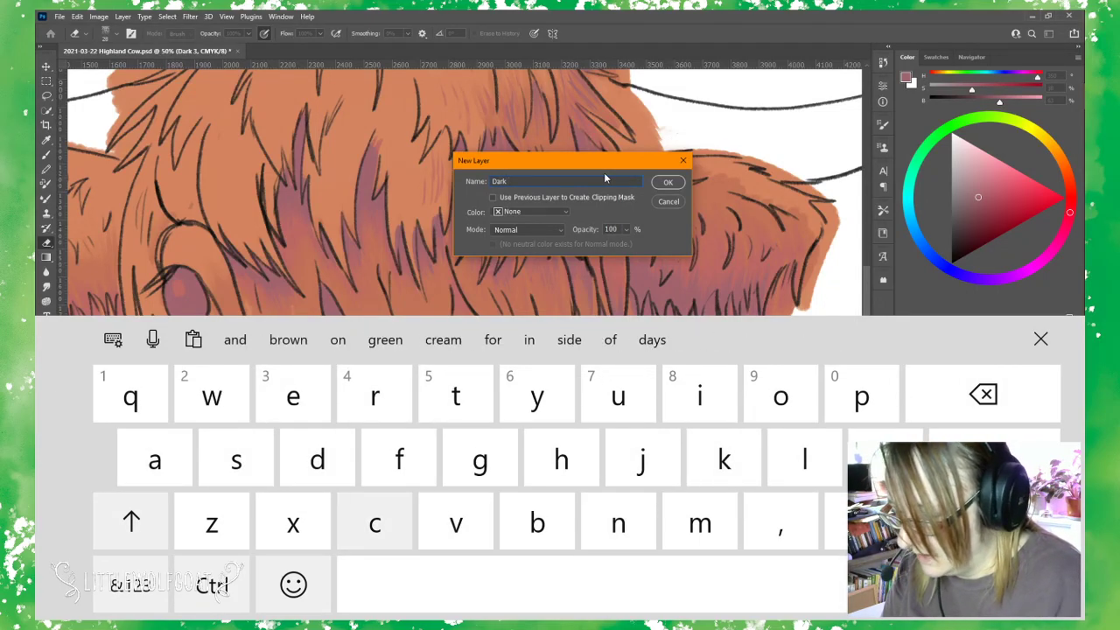
left_click_drag(293, 396, 373, 348)
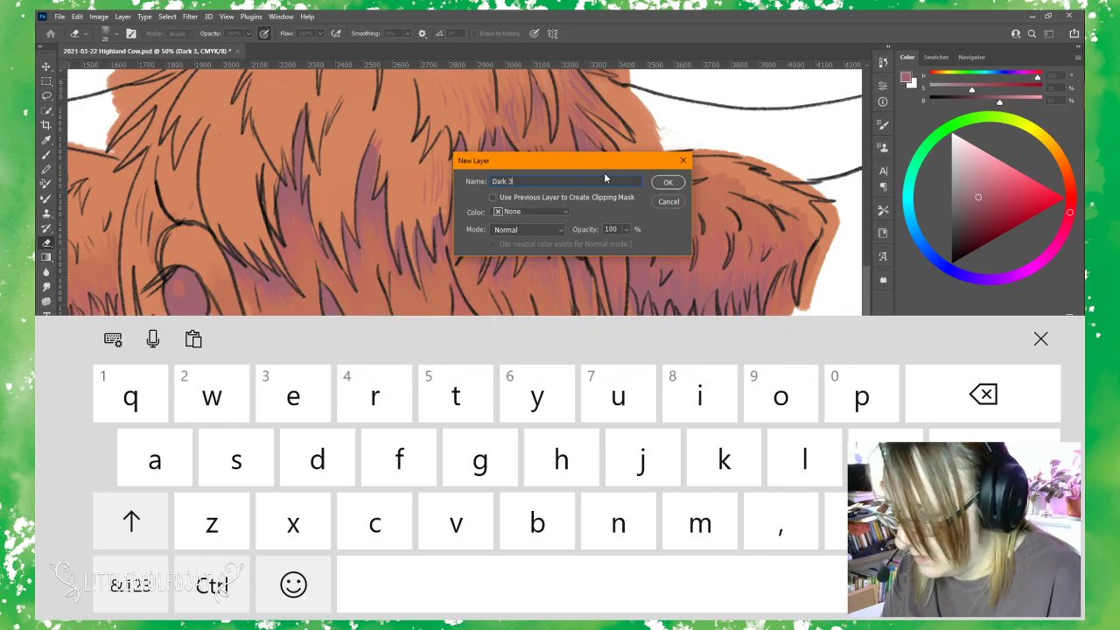
left_click(667, 182)
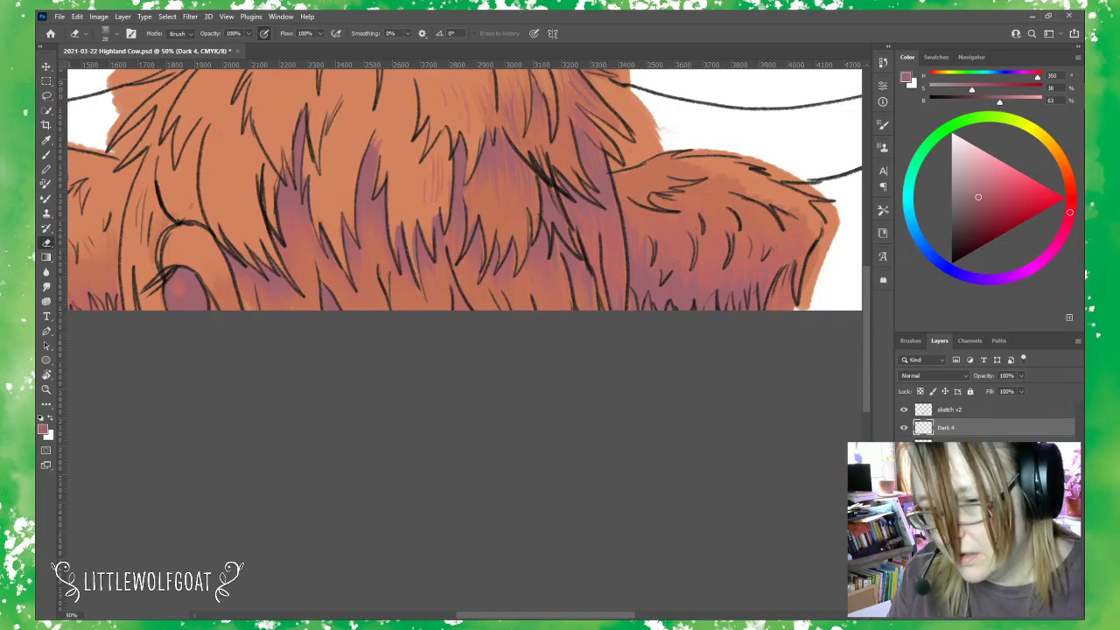
left_click(1047, 16)
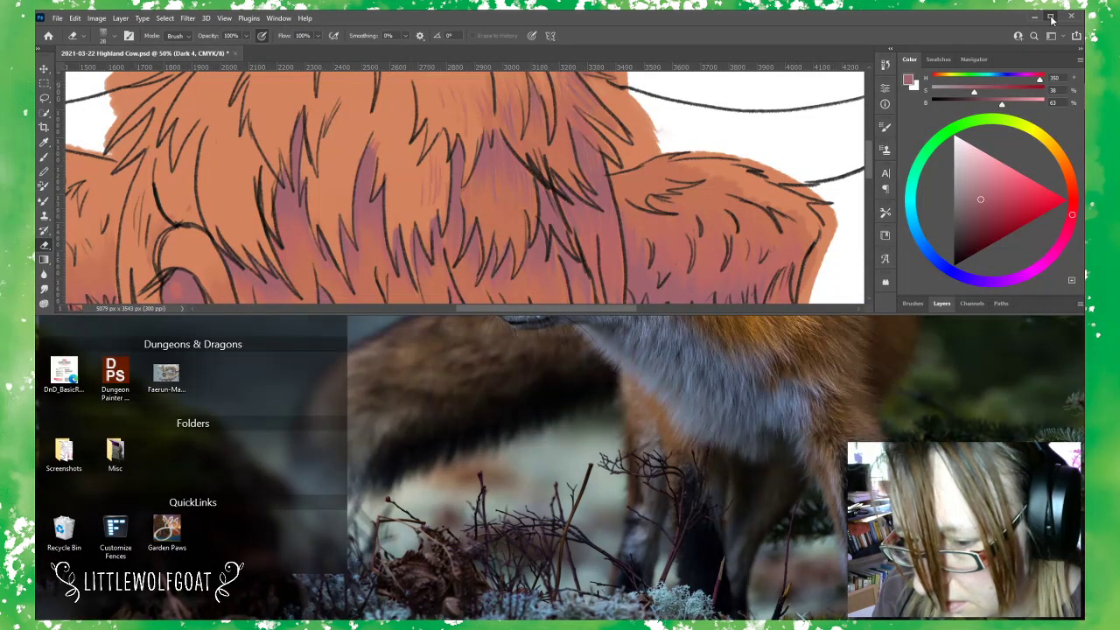
left_click(1050, 16)
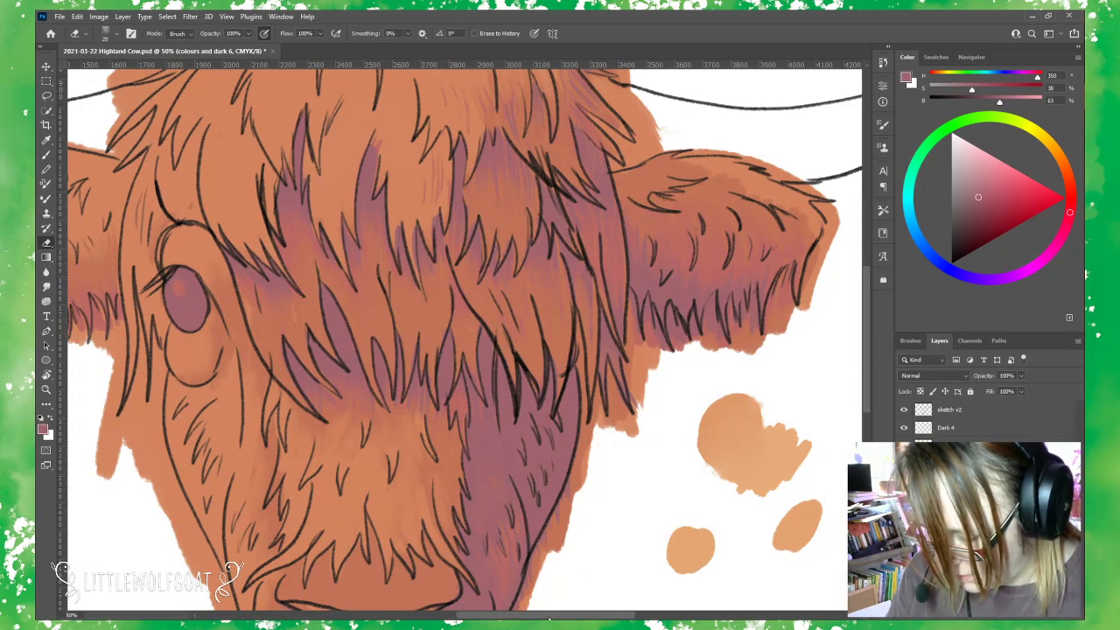
Eyedrop the muted purple from the swatch column, then return to the Brush tool.
left_click_drag(550, 619, 663, 618)
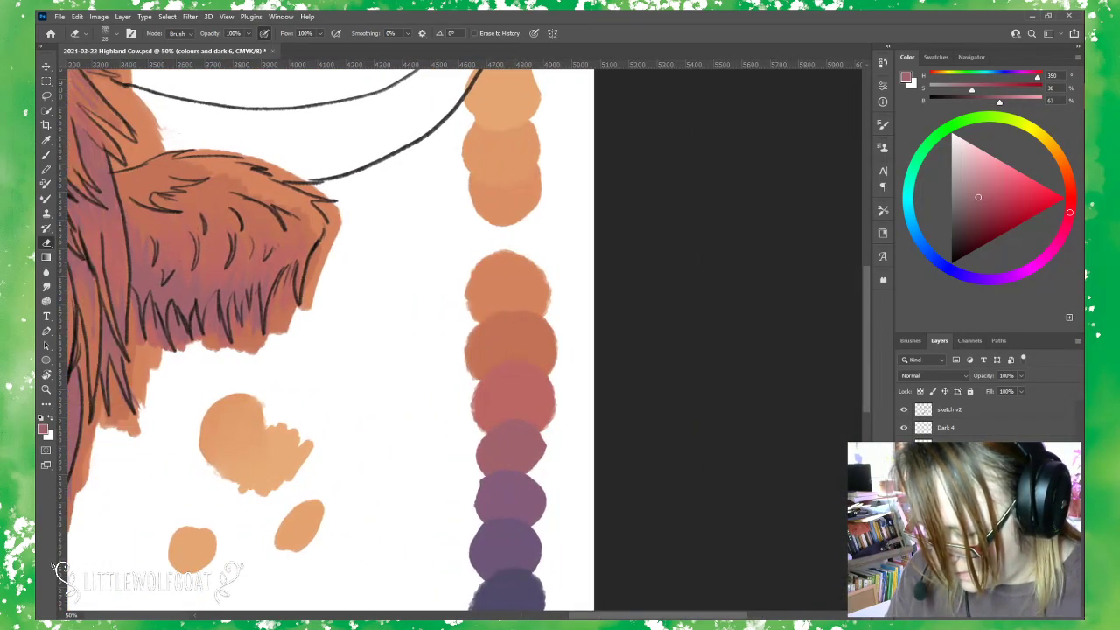
left_click_drag(867, 351, 864, 366)
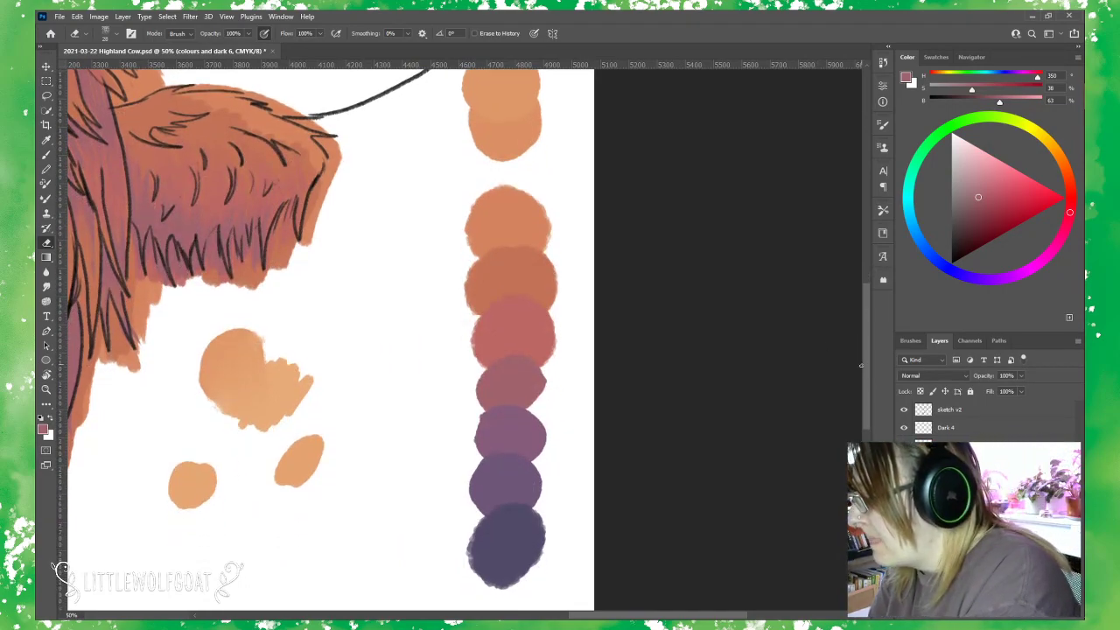
left_click(47, 143)
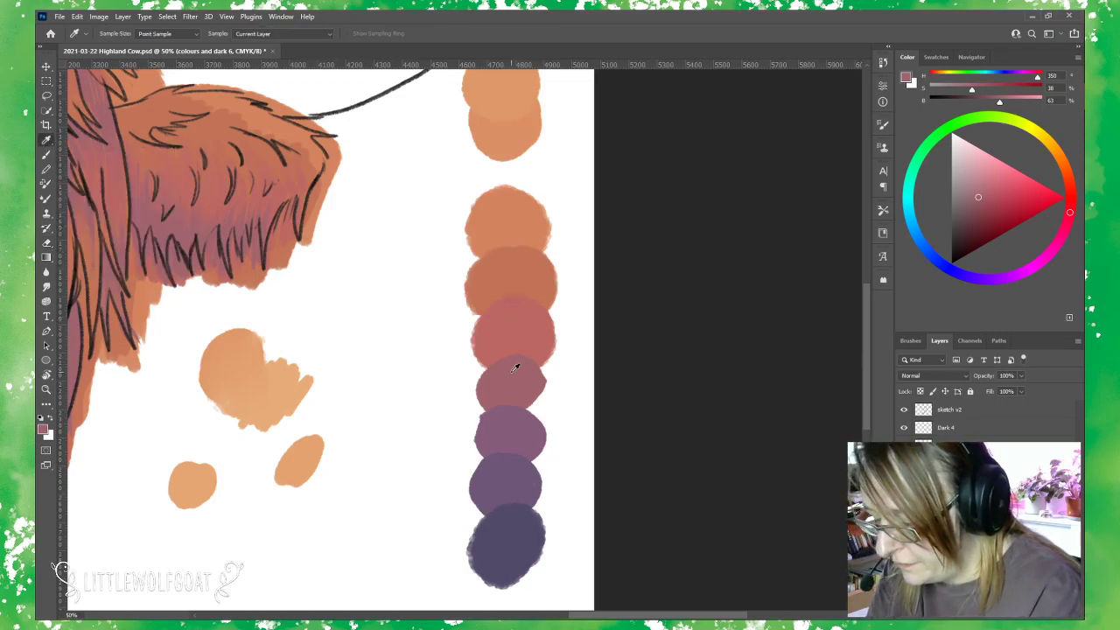
left_click(512, 424)
left_click(50, 155)
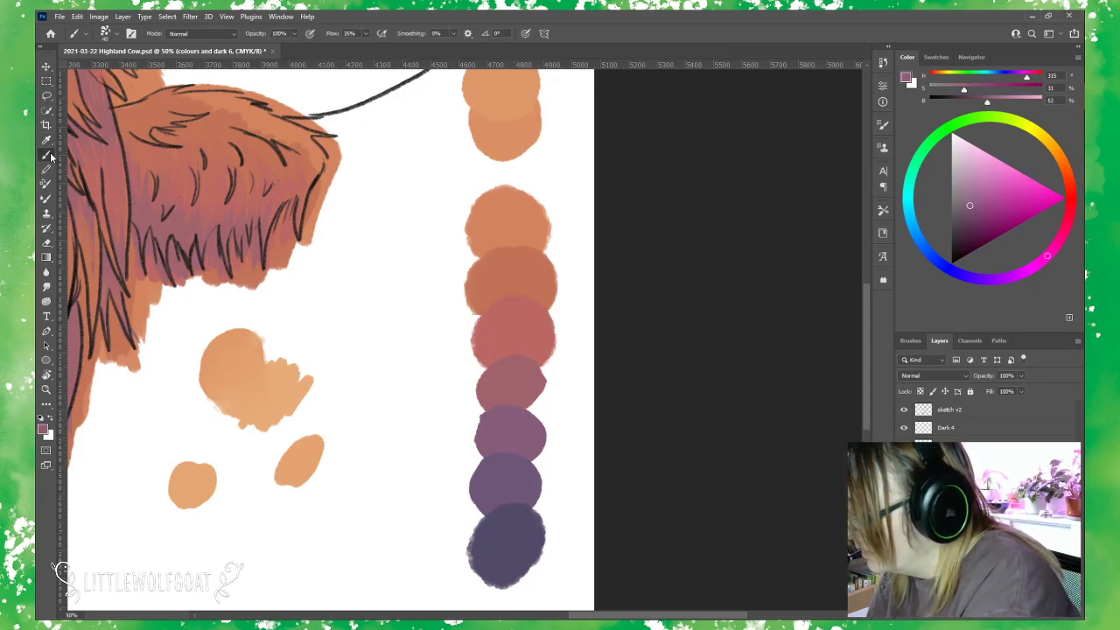
scroll(858, 408, "left", 6)
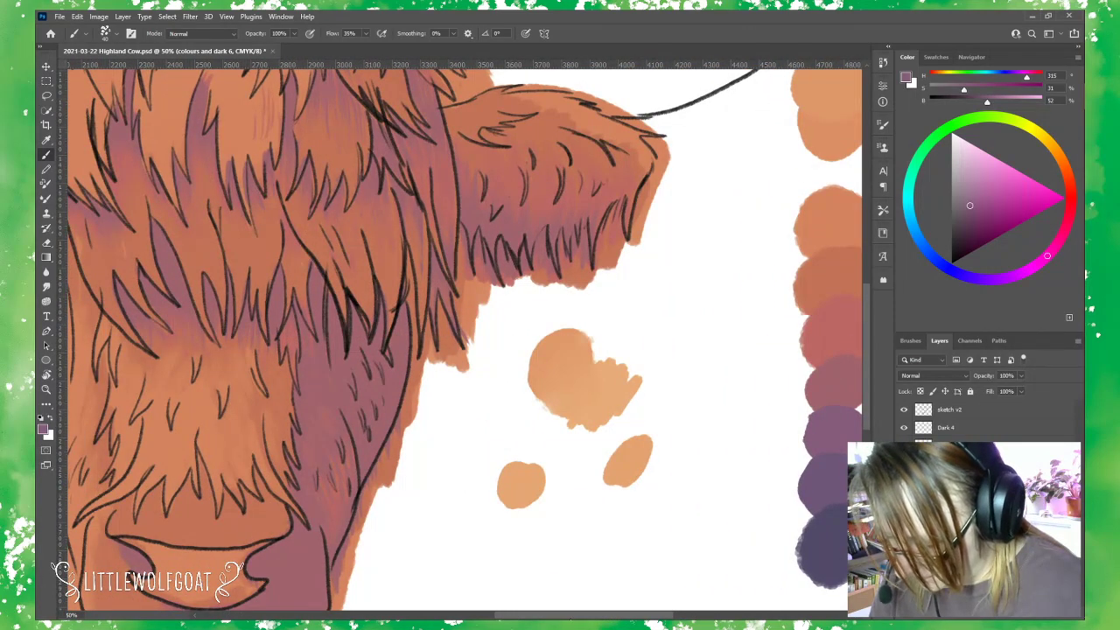
left_click_drag(570, 618, 527, 618)
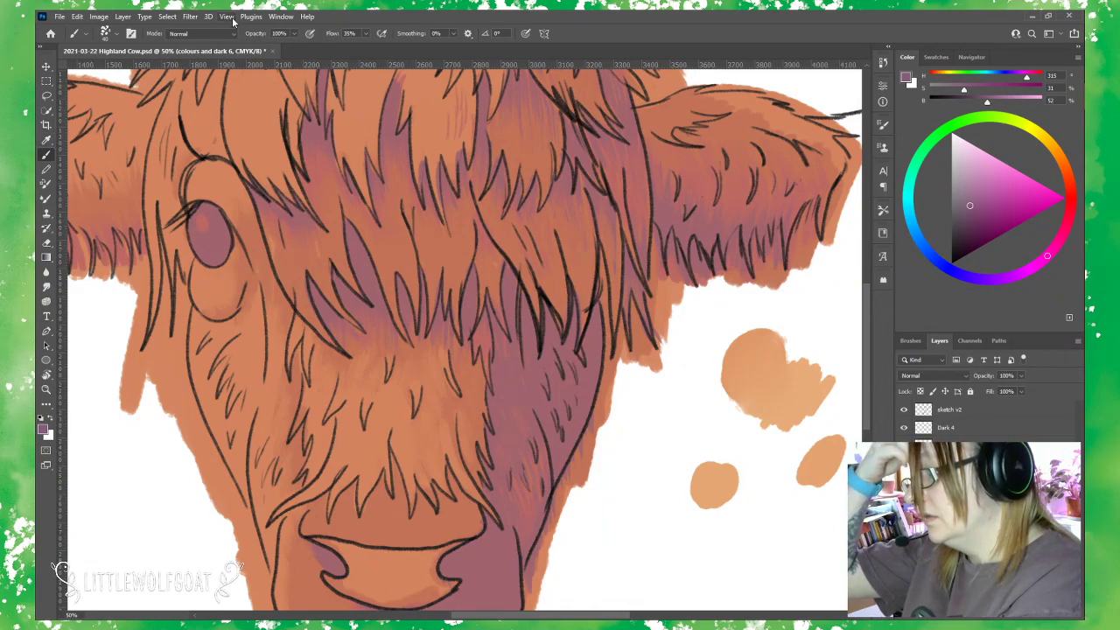
Zoom out from 50% to 33.3% to fit the cow head and swatches.
left_click(228, 16)
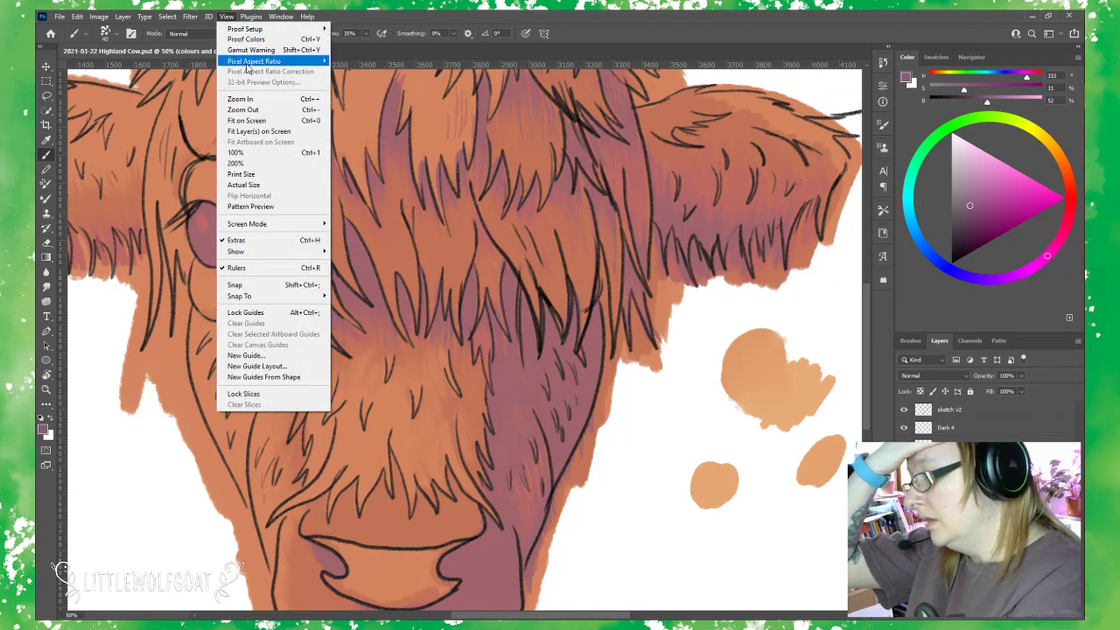
left_click(254, 110)
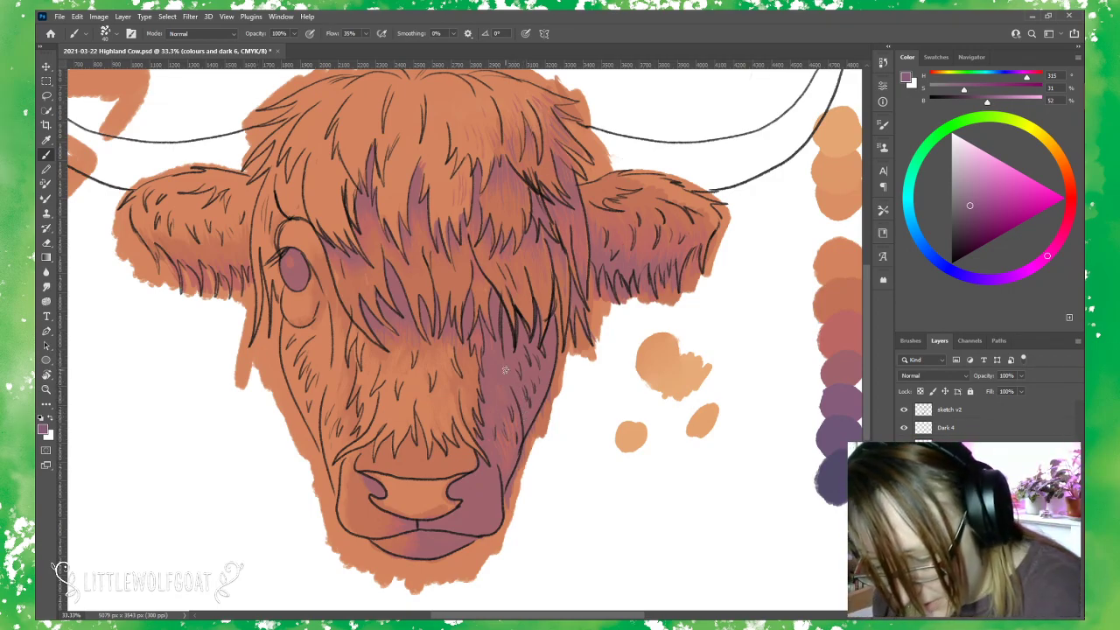
On Dark 4, paint deeper purple down the right cheek to the nostril and lower lip.
left_click(975, 428)
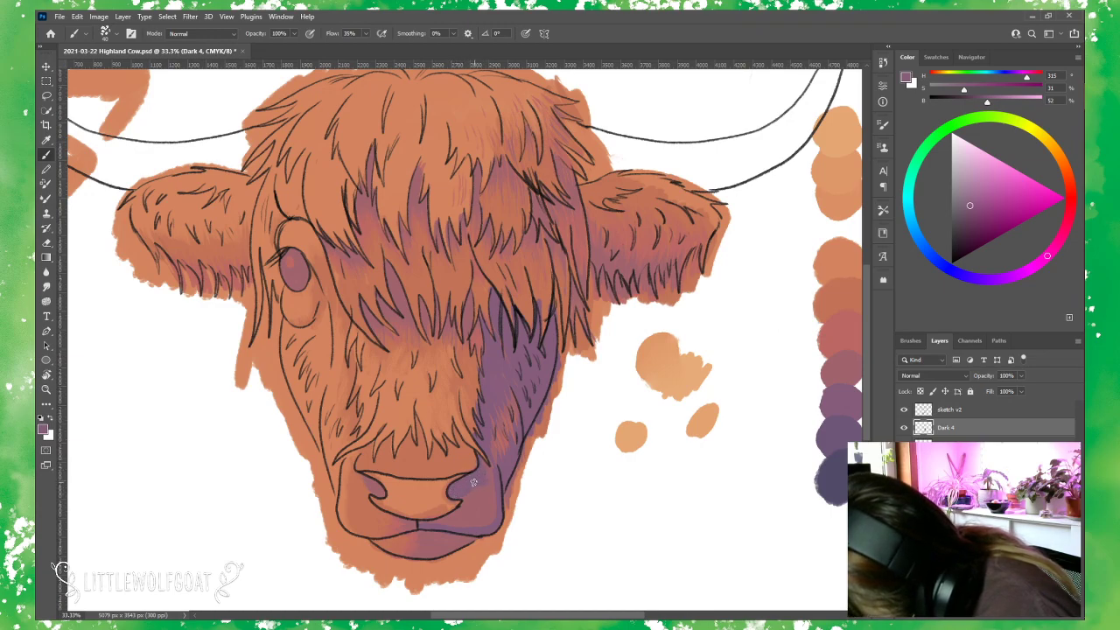
mouse_move(475, 502)
left_mouse_down()
mouse_move(464, 510)
mouse_move(488, 521)
left_mouse_up()
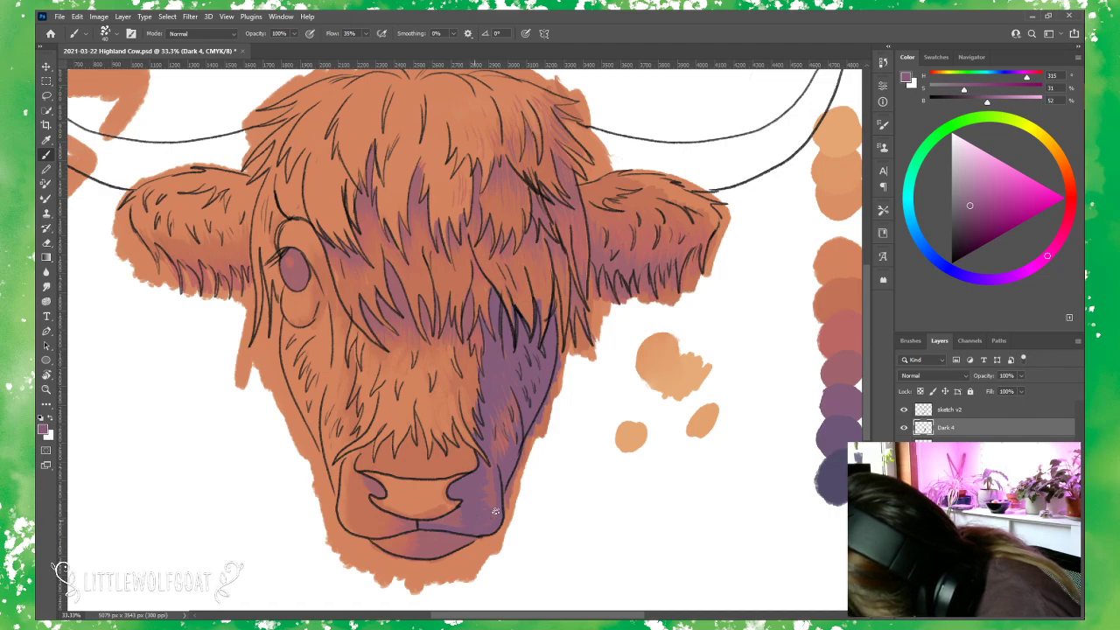
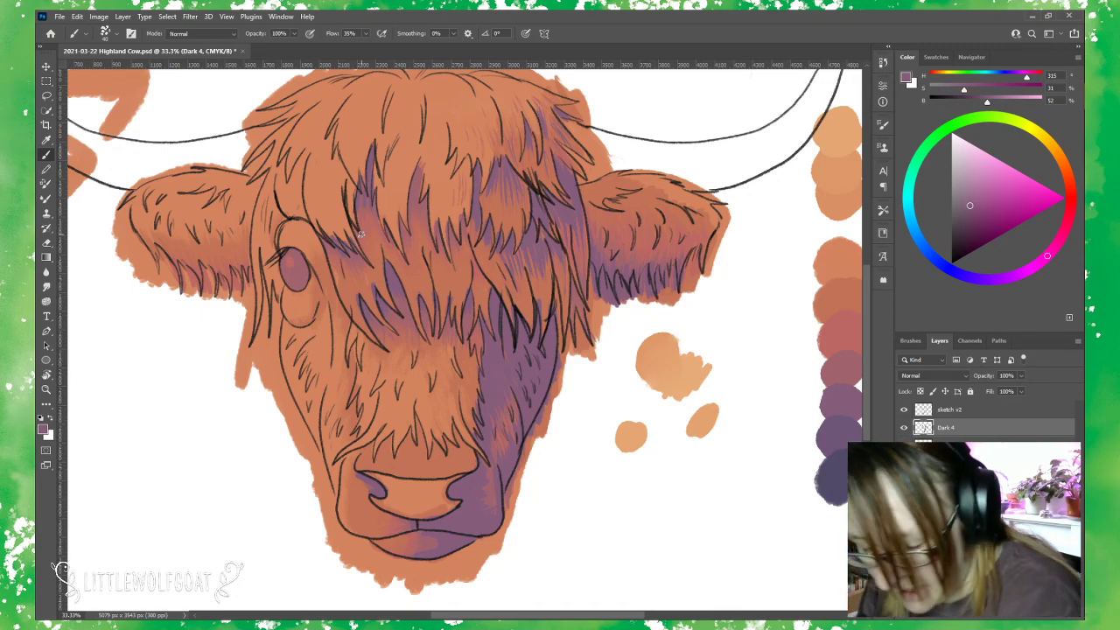
Hide the purple Dark 4 shading and make Dark 2 the working layer.
left_click(904, 427)
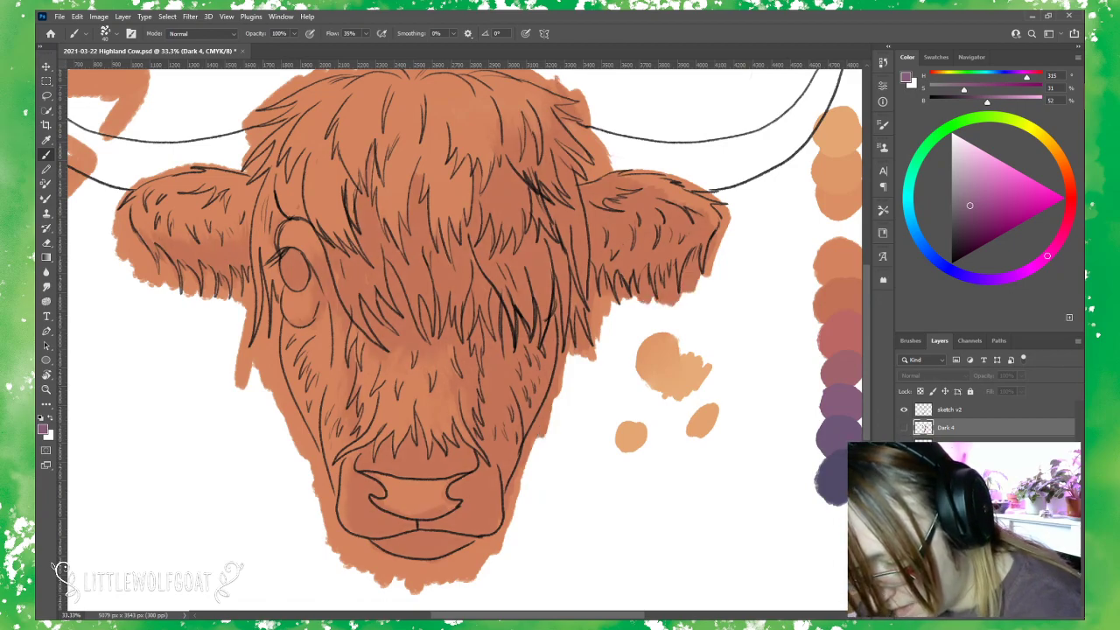
key("ctrl+comma")
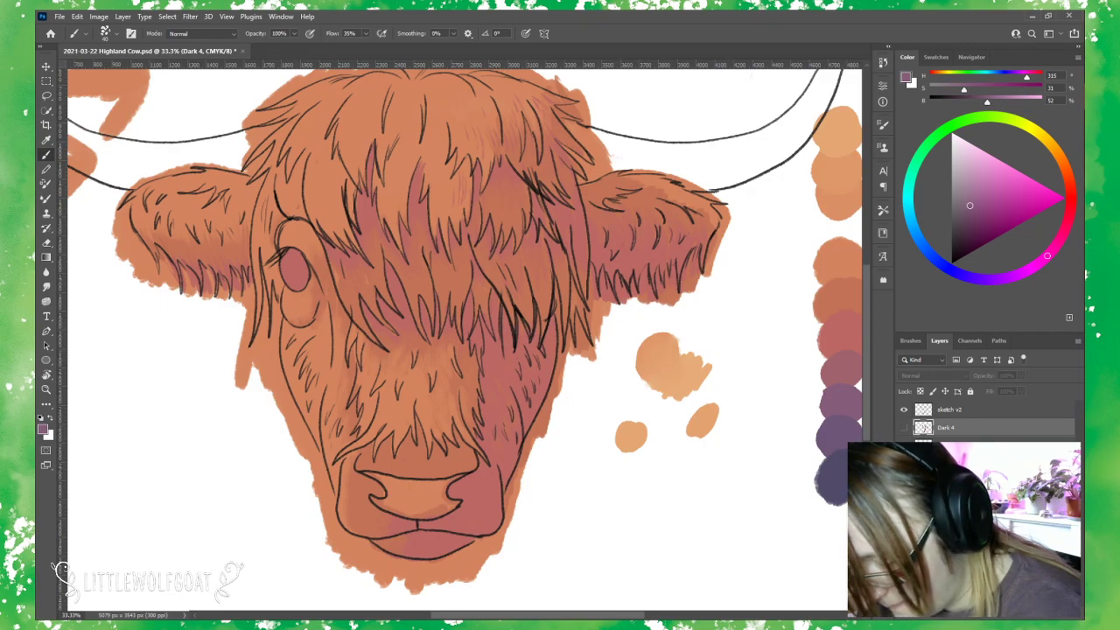
key("alt+bracketleft")
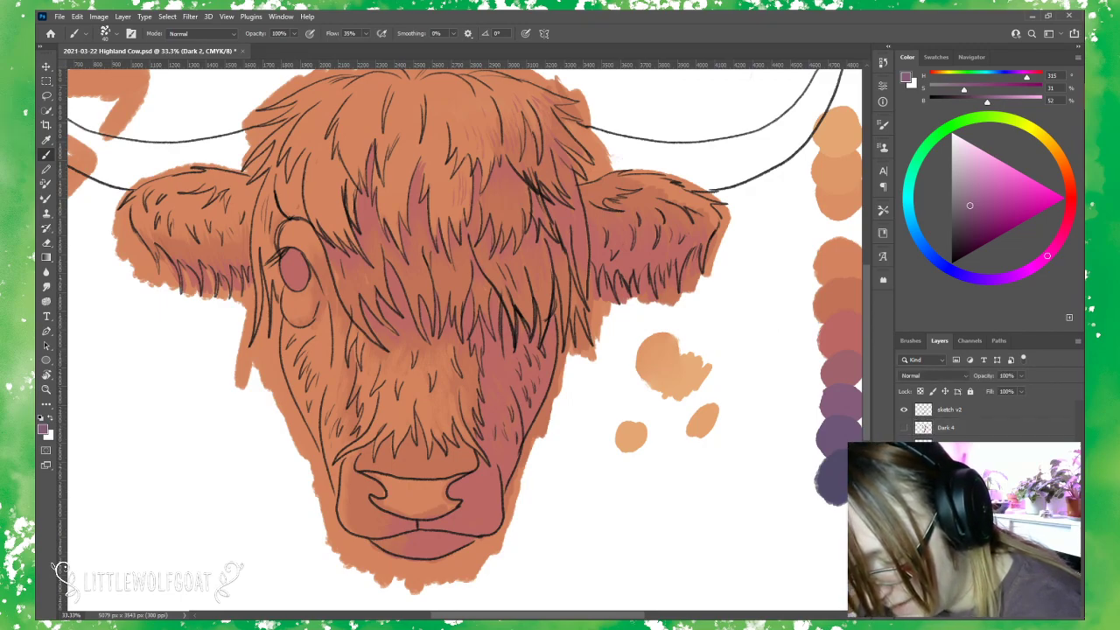
Switch from the Eyedropper back to the Brush tool for painting.
left_click(47, 140)
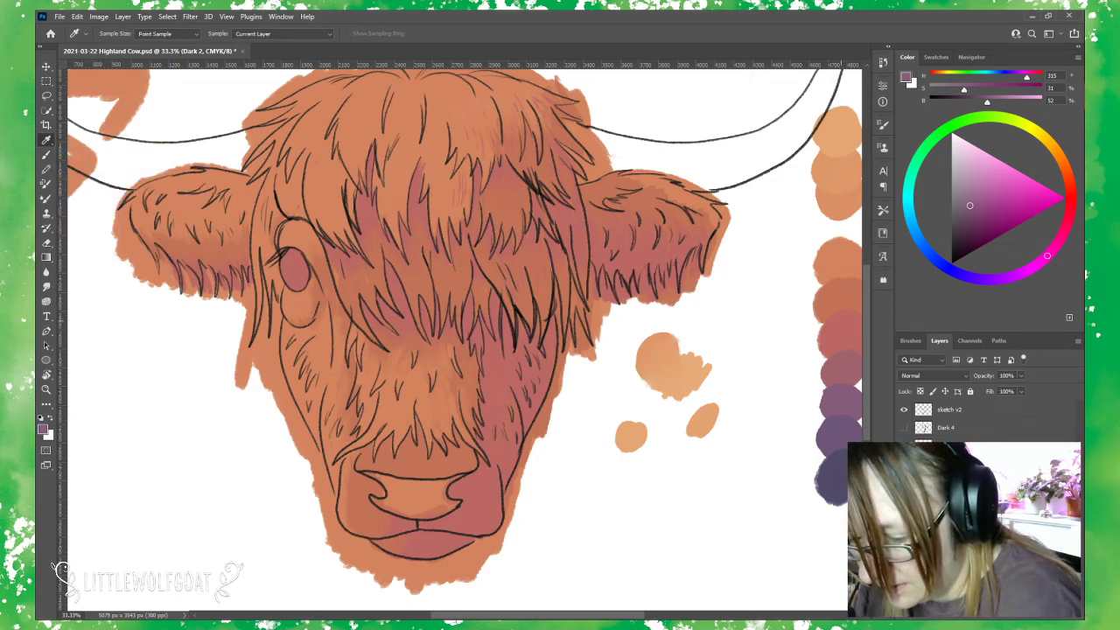
left_click(49, 155)
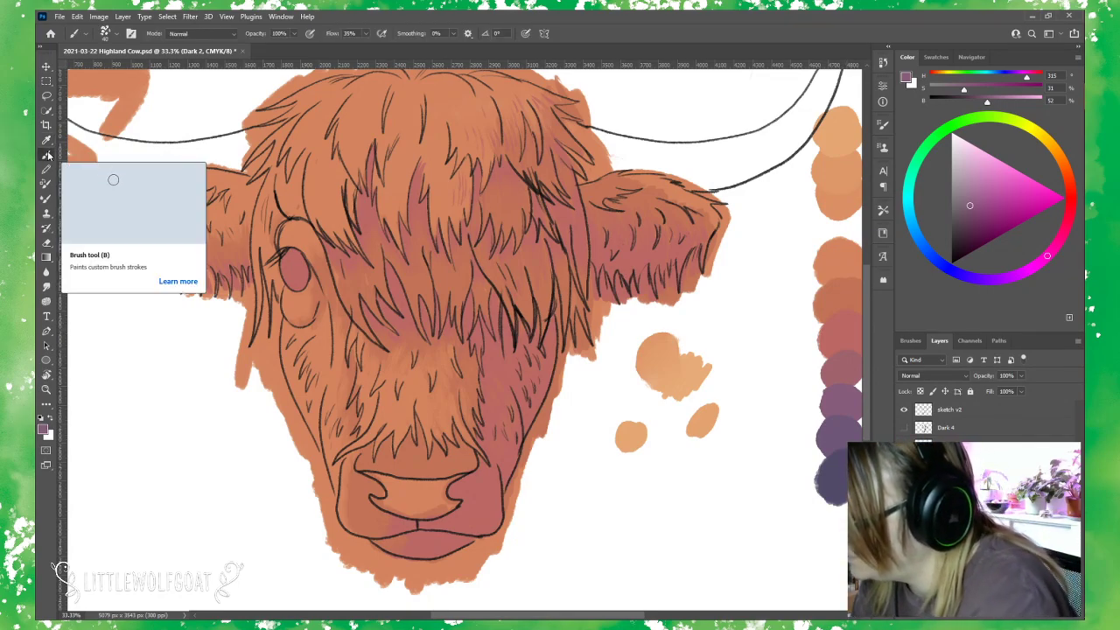
left_click(233, 16)
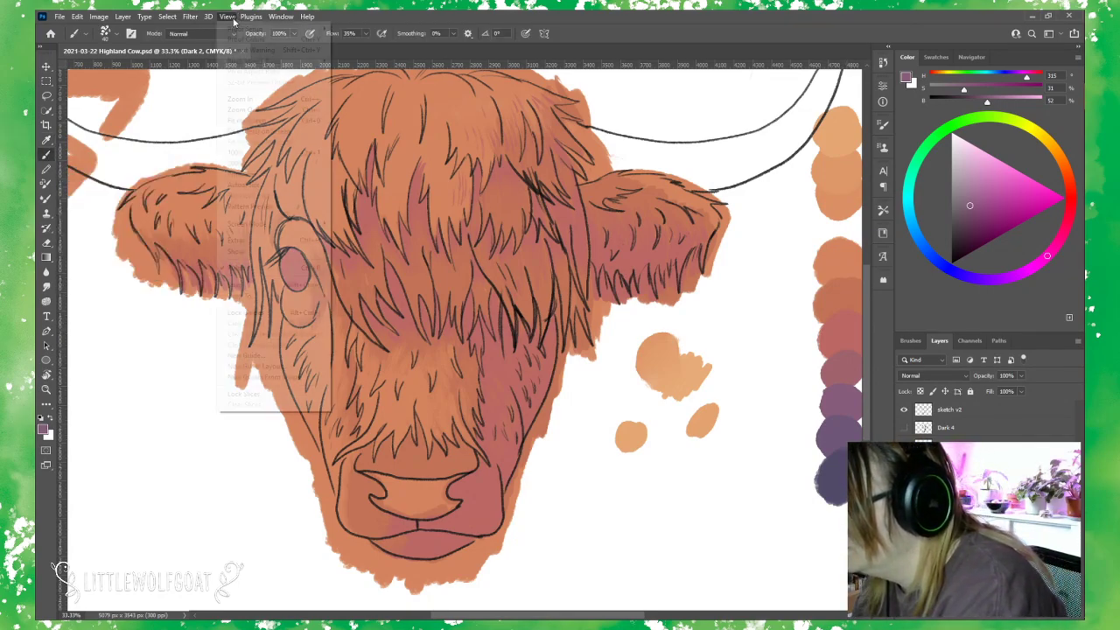
Zoom in on the cow's face and undo a test brush stroke on the forehead.
left_click(252, 99)
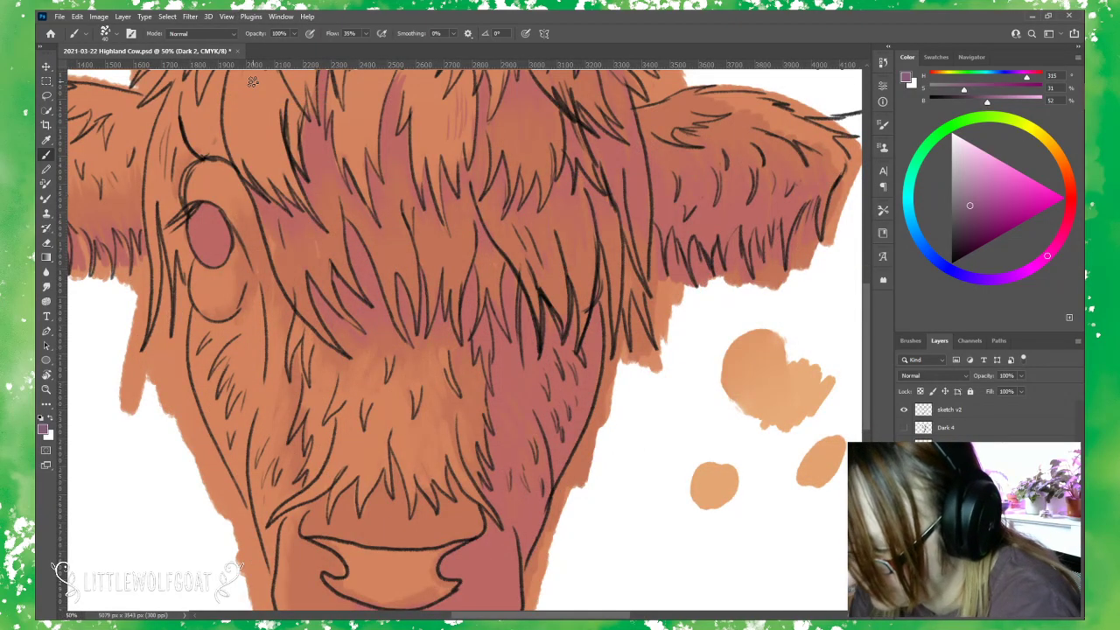
left_click_drag(483, 201, 490, 230)
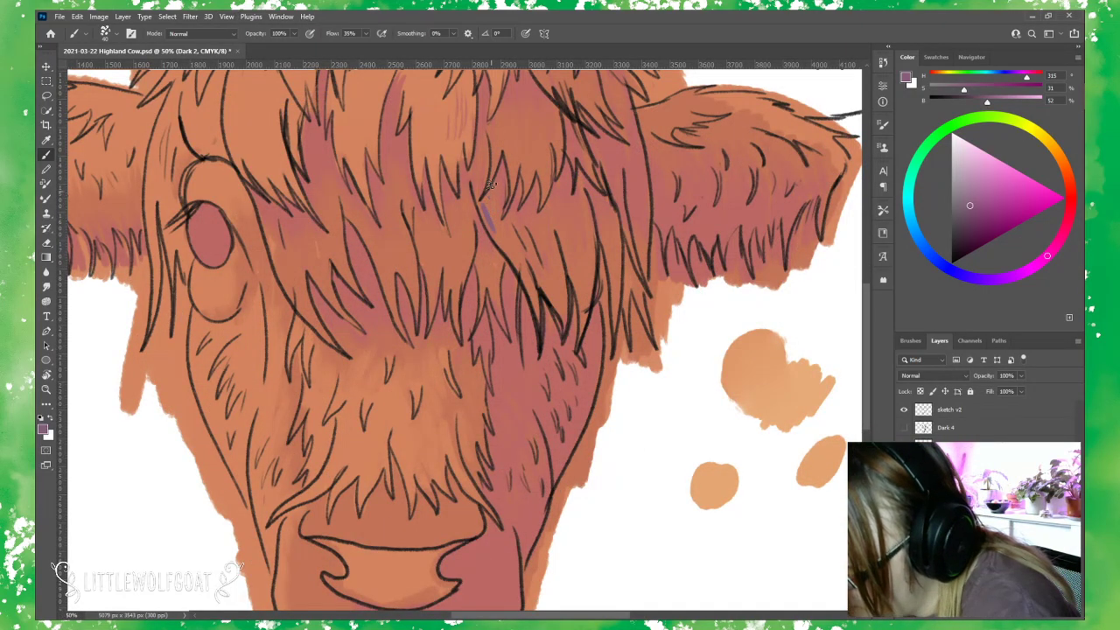
left_click(77, 15)
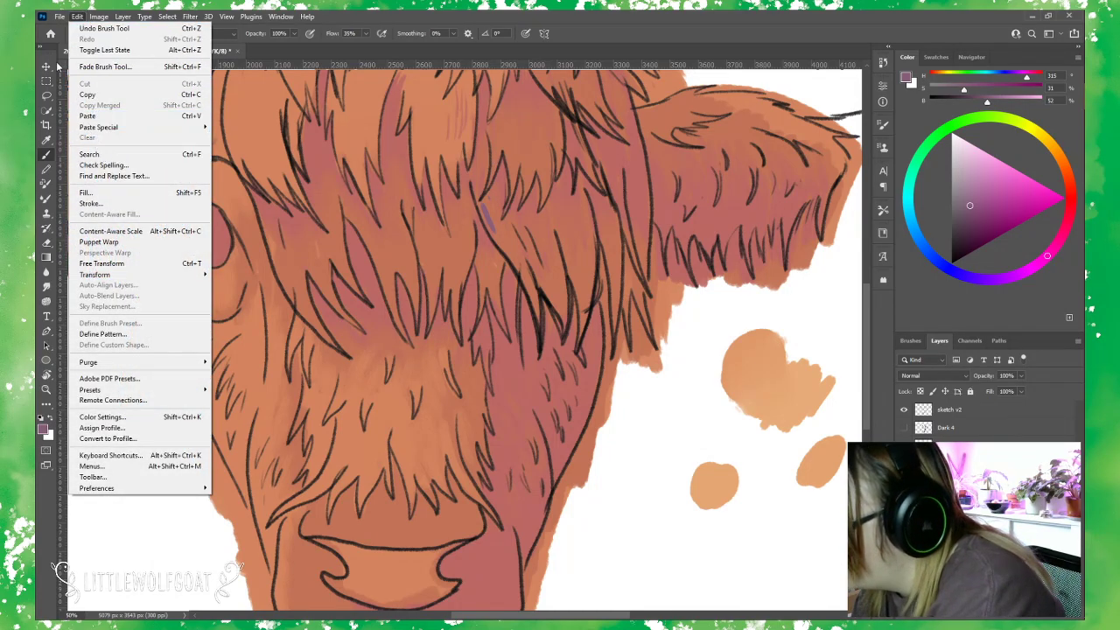
left_click(104, 28)
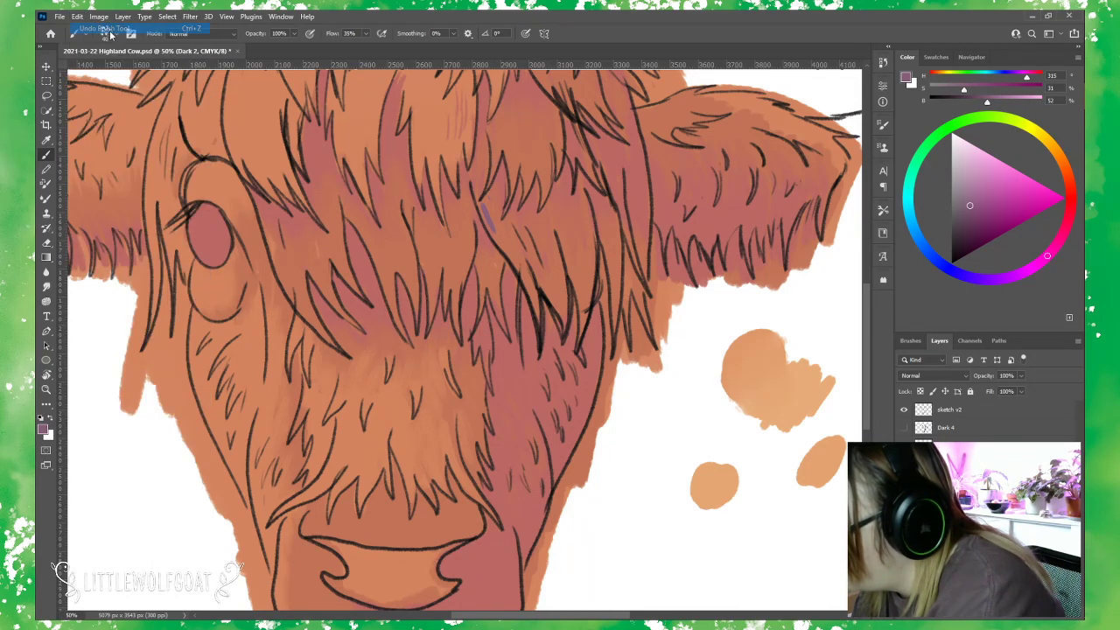
Make 'colours and dark 6' active with the Eyedropper and bring the swatch column into view.
left_click(47, 142)
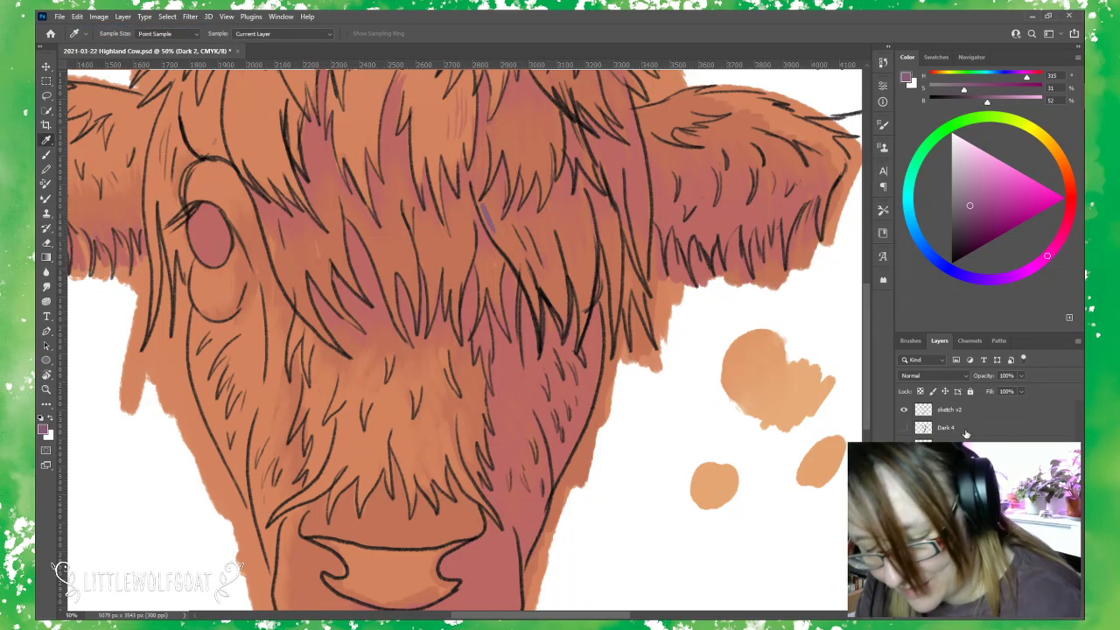
left_click(954, 464)
left_click_drag(623, 615, 730, 575)
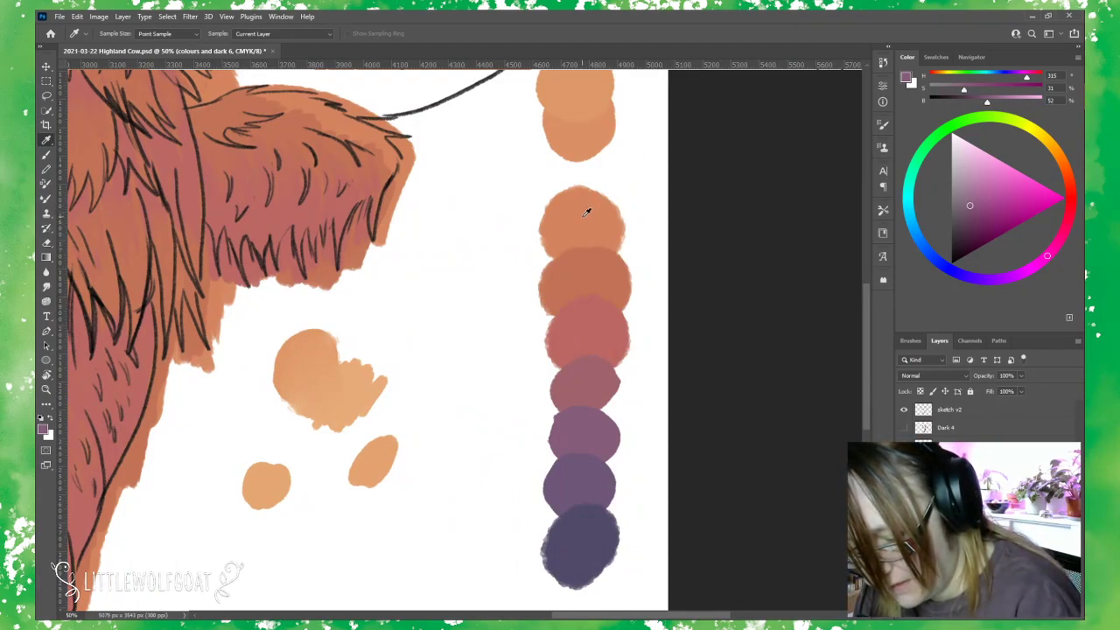
Sample the reddish-pink swatch as the brush colour and return to the face.
left_click(591, 318)
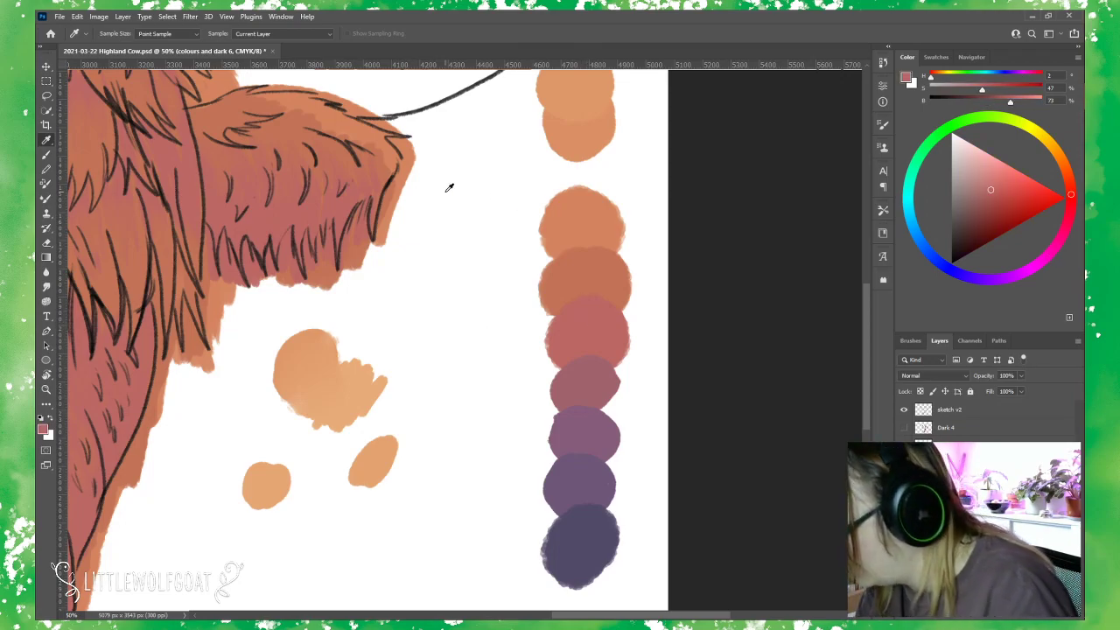
left_click(47, 155)
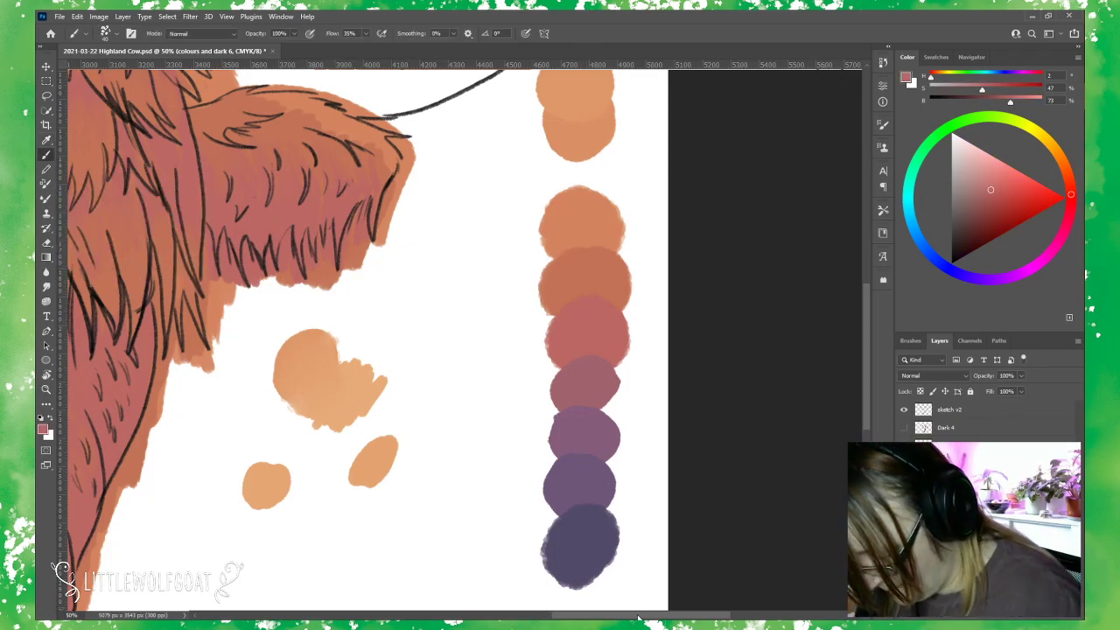
left_click_drag(641, 618, 550, 602)
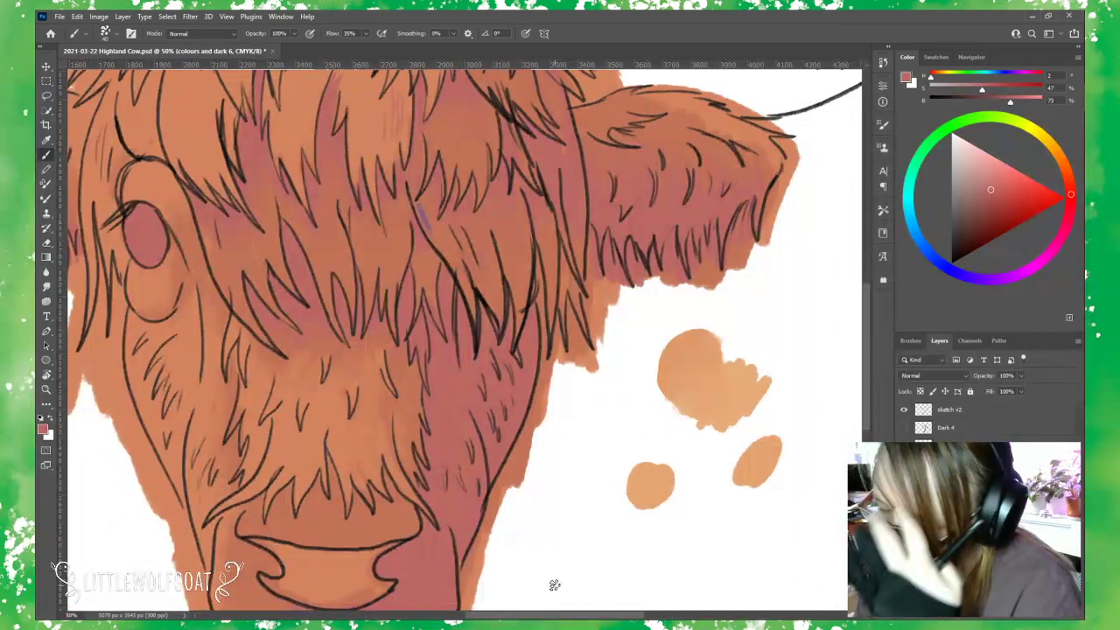
Undo the stray forehead brush stroke and make Dark 2 the active layer again.
left_click(98, 16)
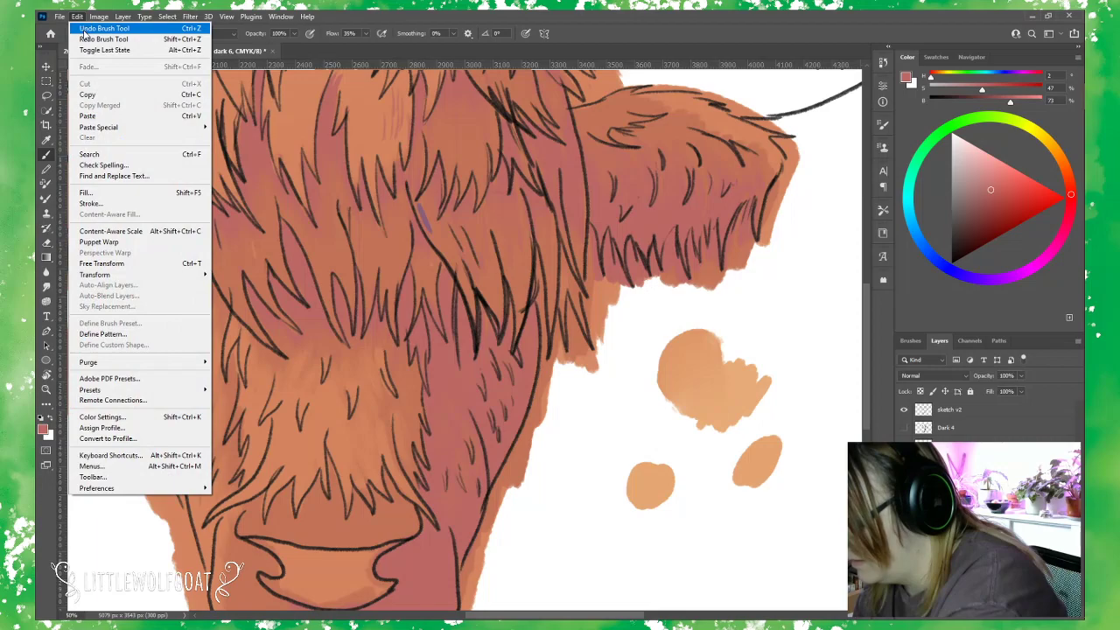
left_click(85, 29)
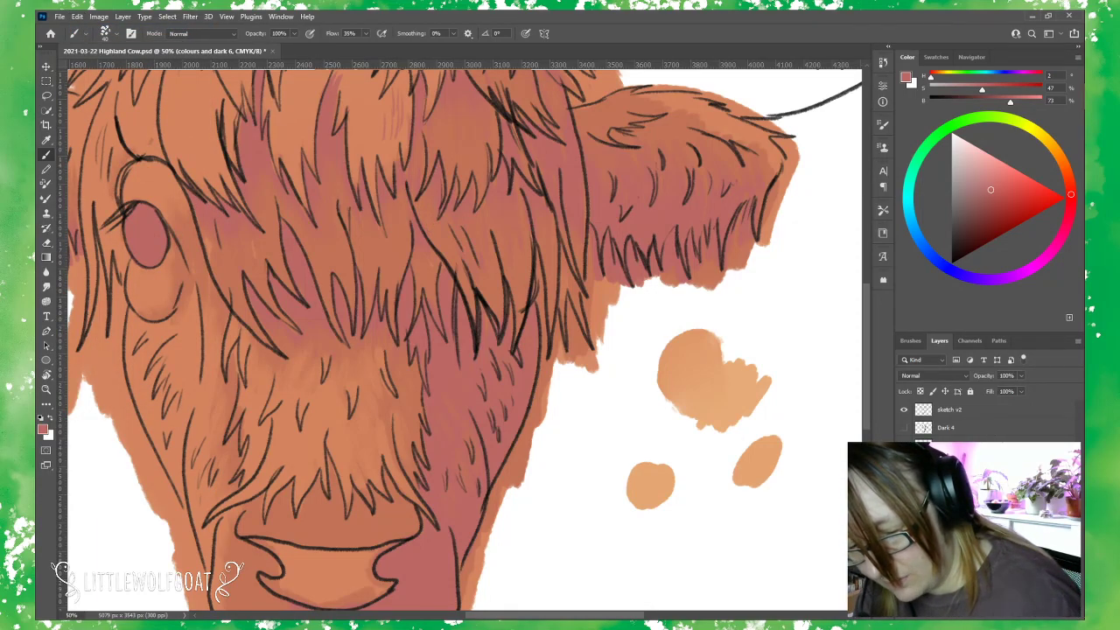
left_click(944, 464)
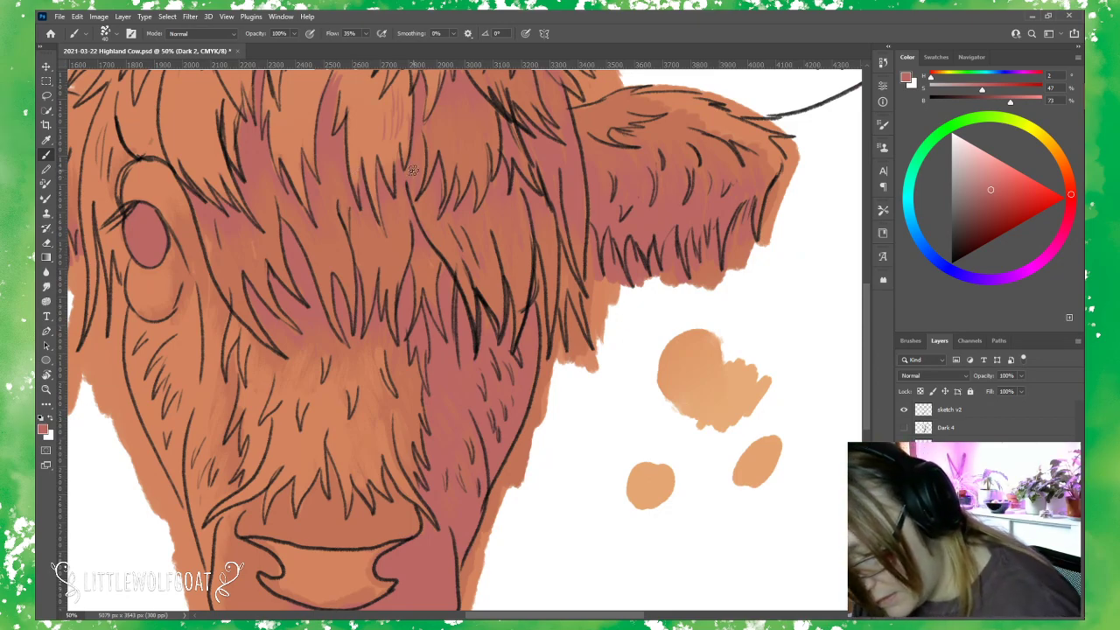
key("ctrl+comma")
key("ctrl+comma")
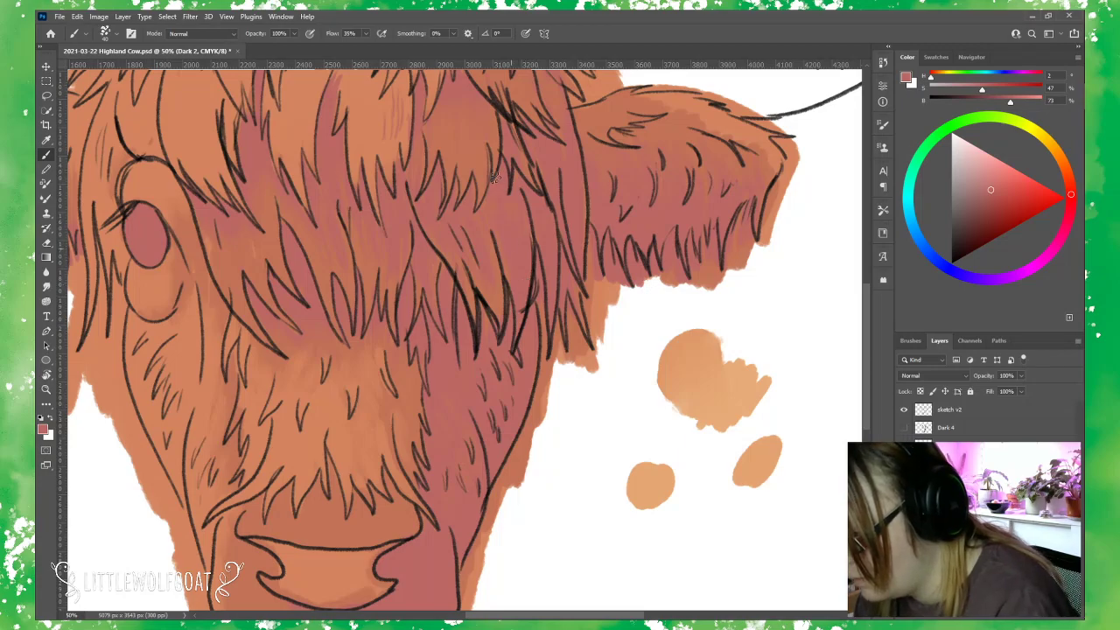
Paint pinkish-red fur streaks over the top of the cow's head.
scroll(870, 299, "up", 4)
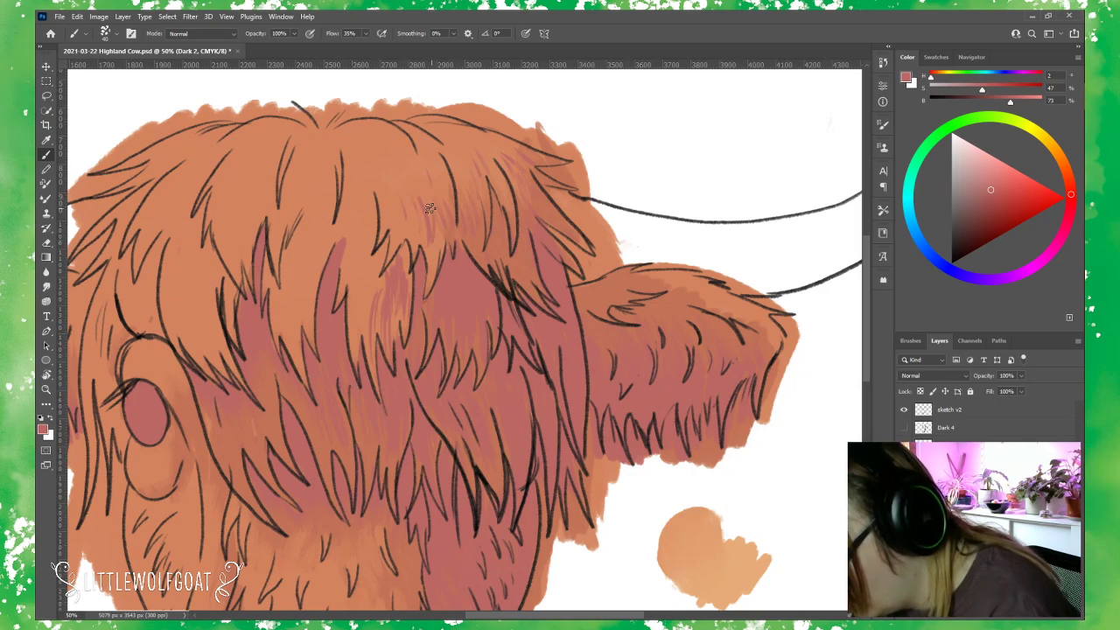
mouse_move(430, 209)
left_mouse_down()
mouse_move(443, 232)
mouse_move(444, 173)
mouse_move(461, 223)
left_mouse_up()
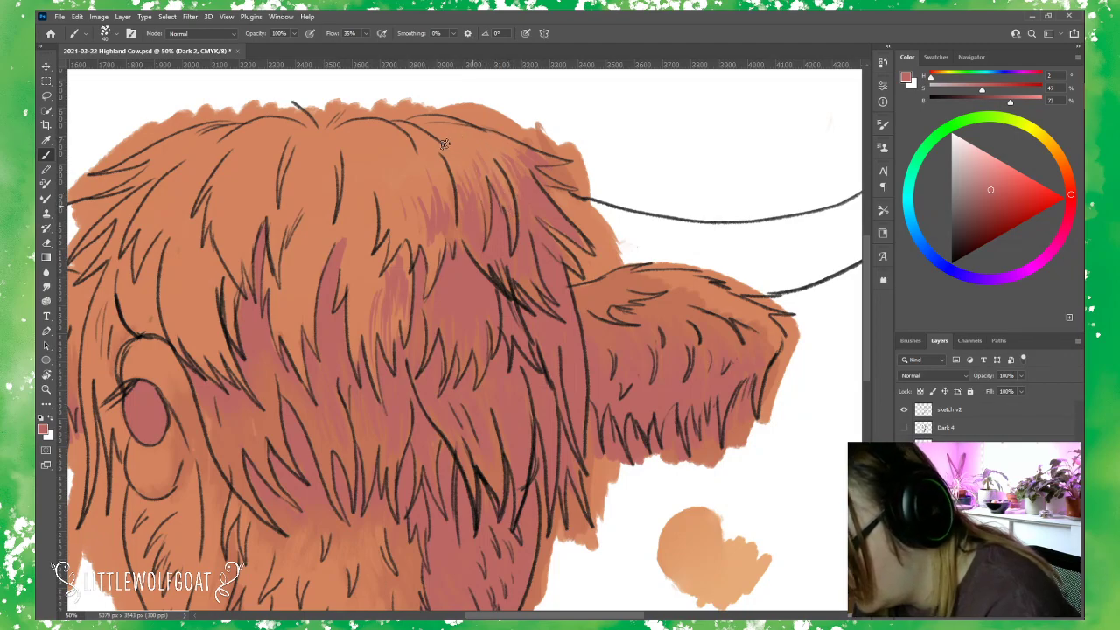
mouse_move(418, 210)
left_mouse_down()
mouse_move(413, 174)
mouse_move(422, 208)
mouse_move(402, 180)
mouse_move(415, 214)
mouse_move(397, 236)
mouse_move(378, 152)
mouse_move(411, 189)
mouse_move(405, 150)
mouse_move(439, 181)
mouse_move(401, 121)
left_mouse_up()
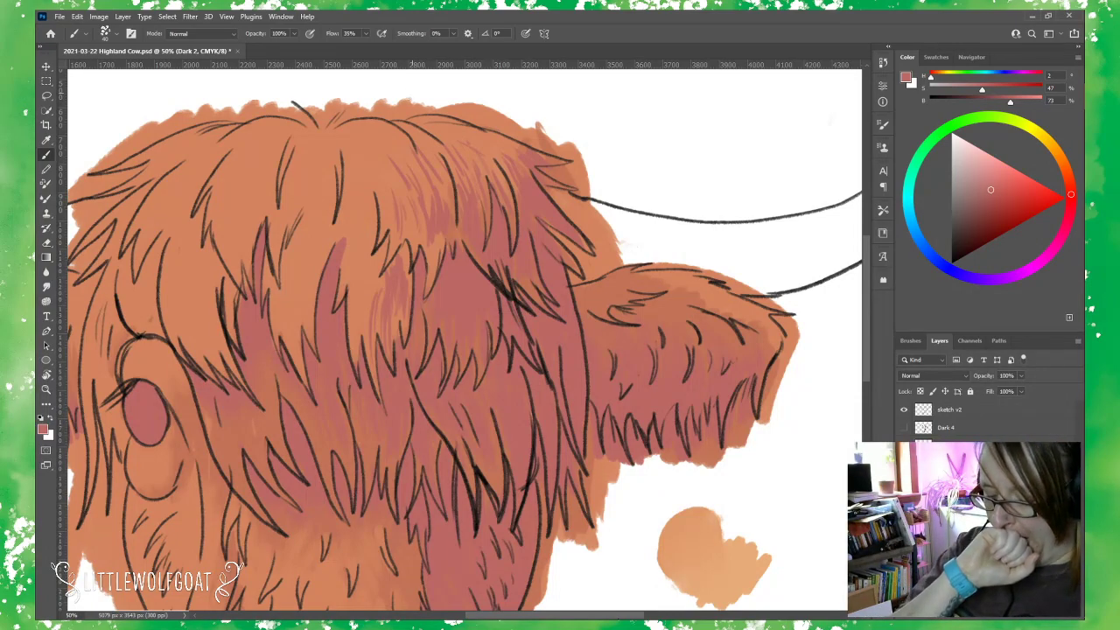
left_click_drag(411, 93, 549, 94)
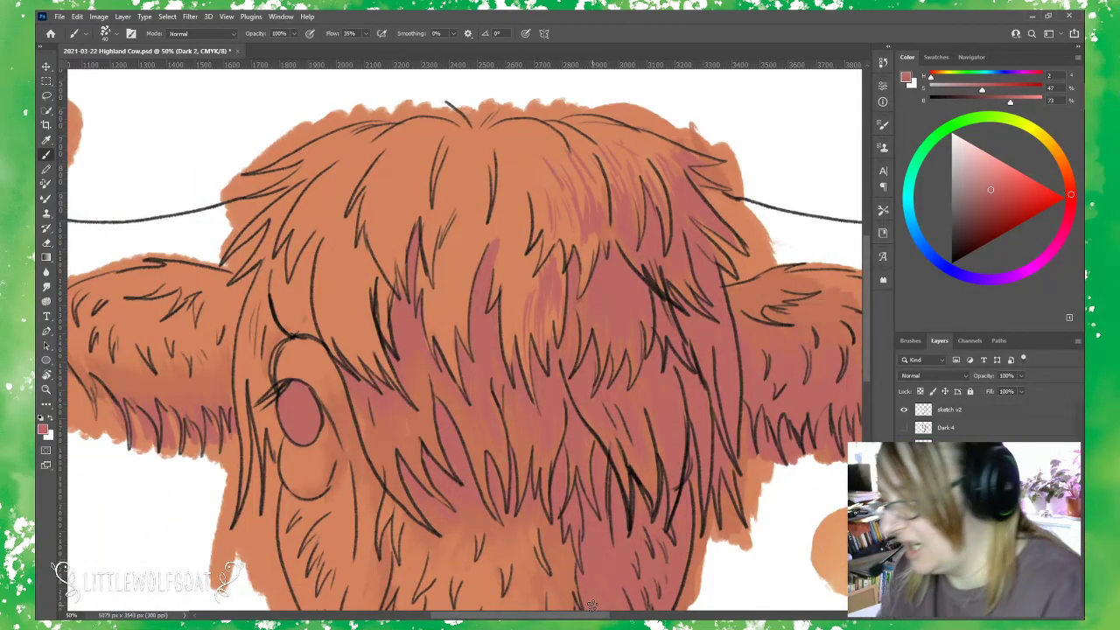
Add faint pink hair strokes running down through the forelock.
left_click_drag(467, 255, 459, 317)
left_click_drag(427, 226, 423, 263)
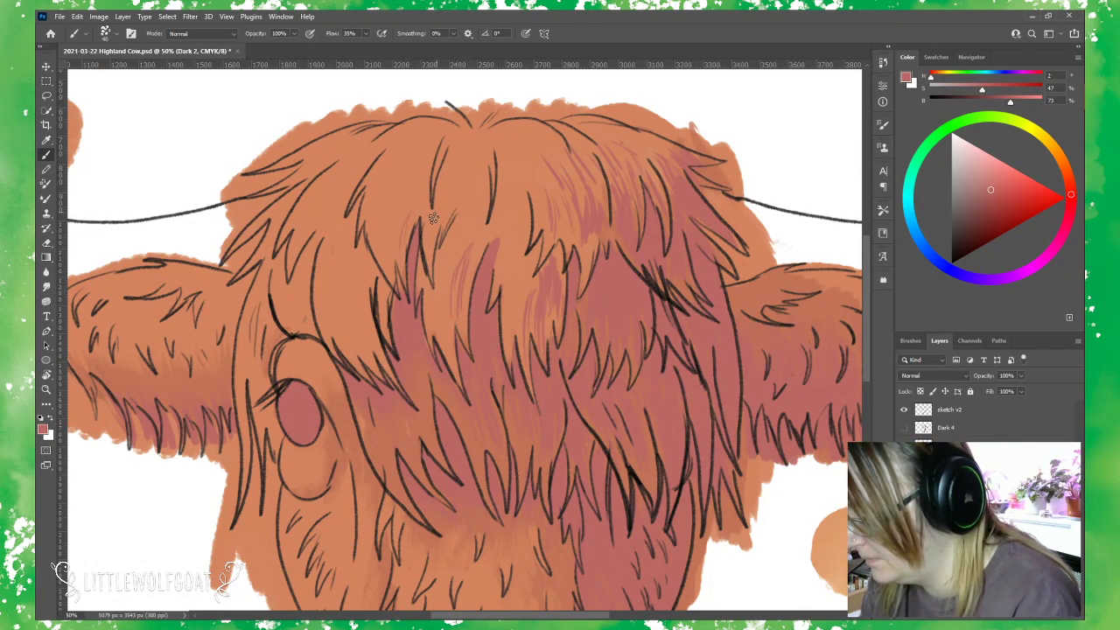
left_click_drag(435, 206, 434, 249)
mouse_move(374, 281)
left_mouse_down()
mouse_move(368, 328)
mouse_move(382, 369)
left_mouse_up()
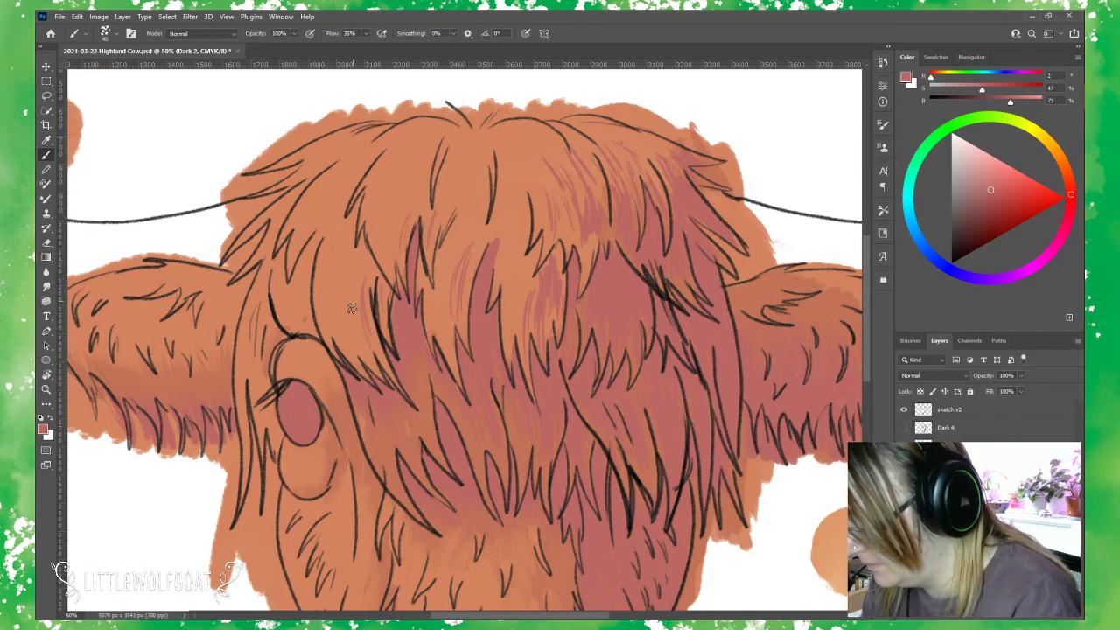
left_click_drag(361, 293, 376, 352)
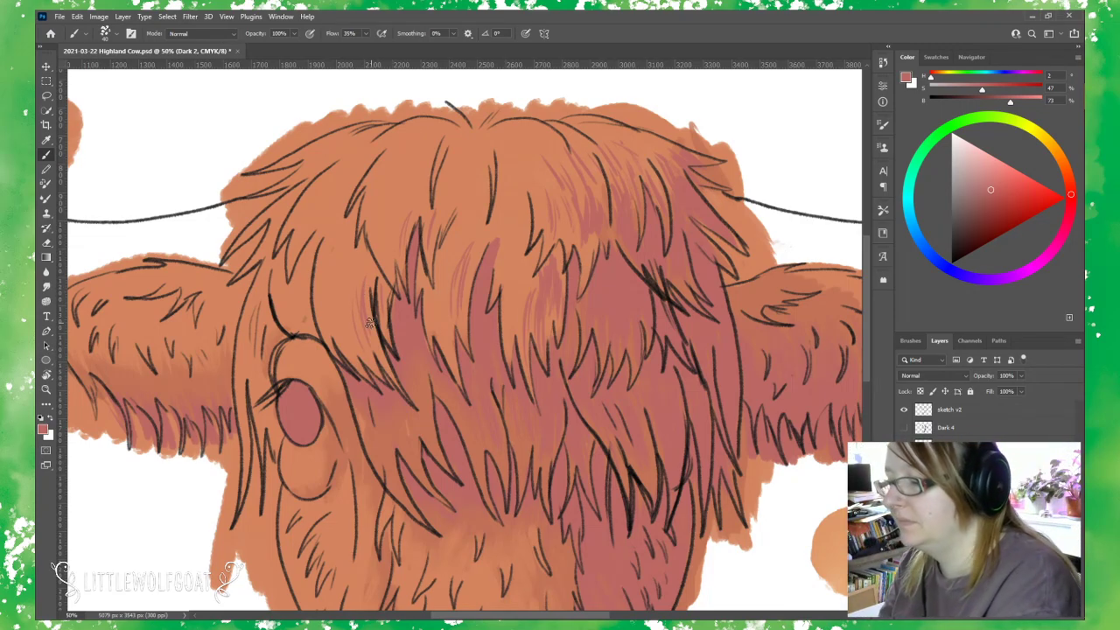
left_click_drag(866, 340, 864, 398)
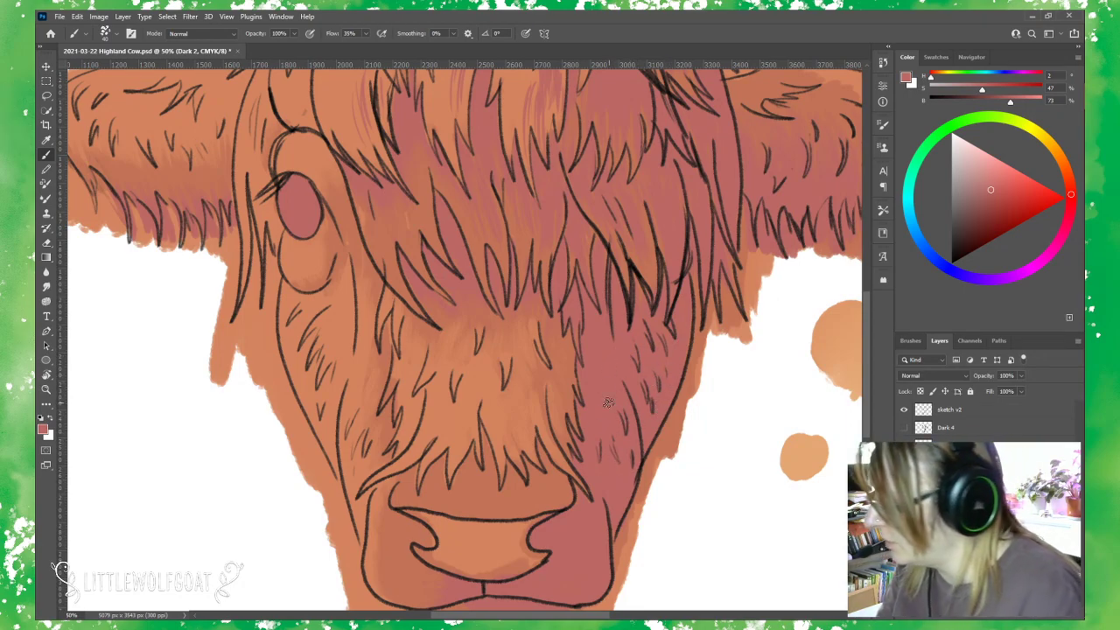
left_click(46, 245)
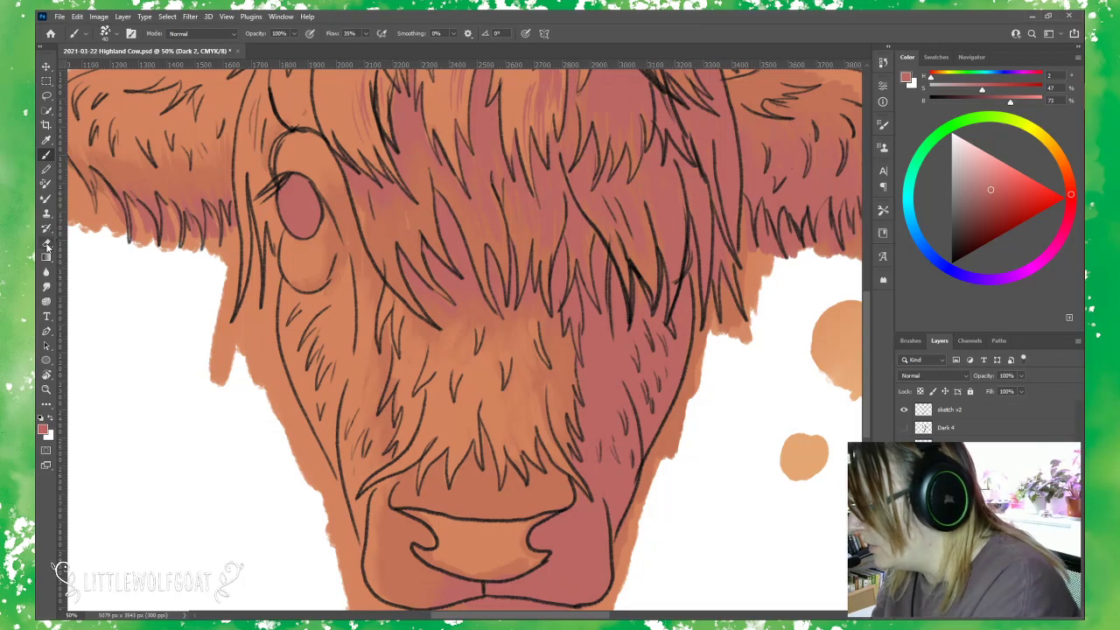
Set the eraser to the Kyle's Eraser - Natural Edge brush at 50 px.
left_click(106, 35)
left_click_drag(115, 69, 124, 68)
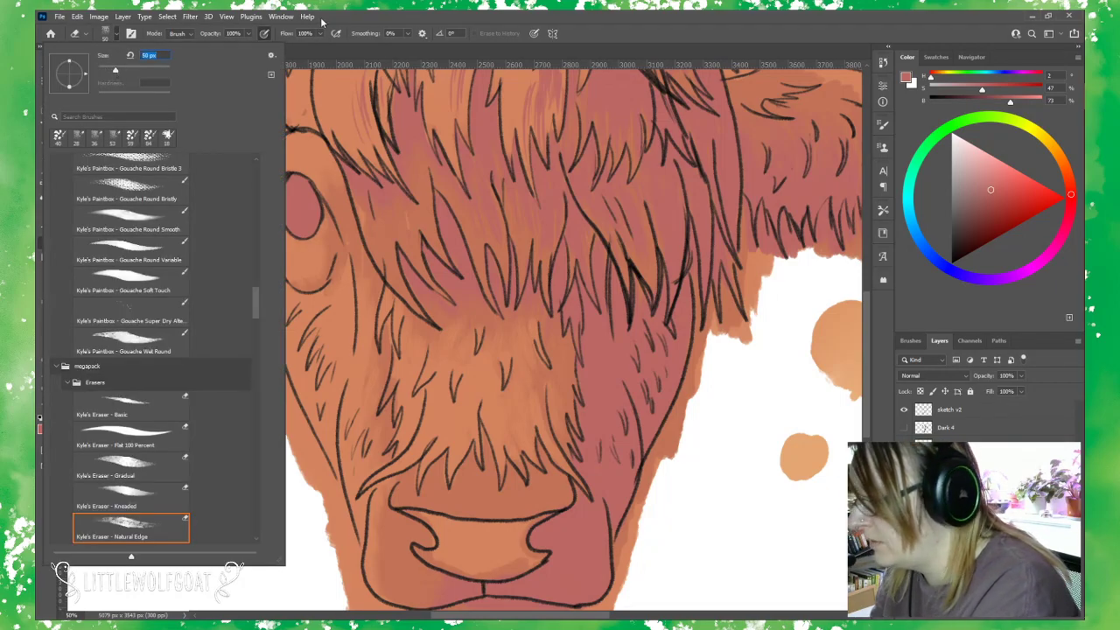
left_click(354, 49)
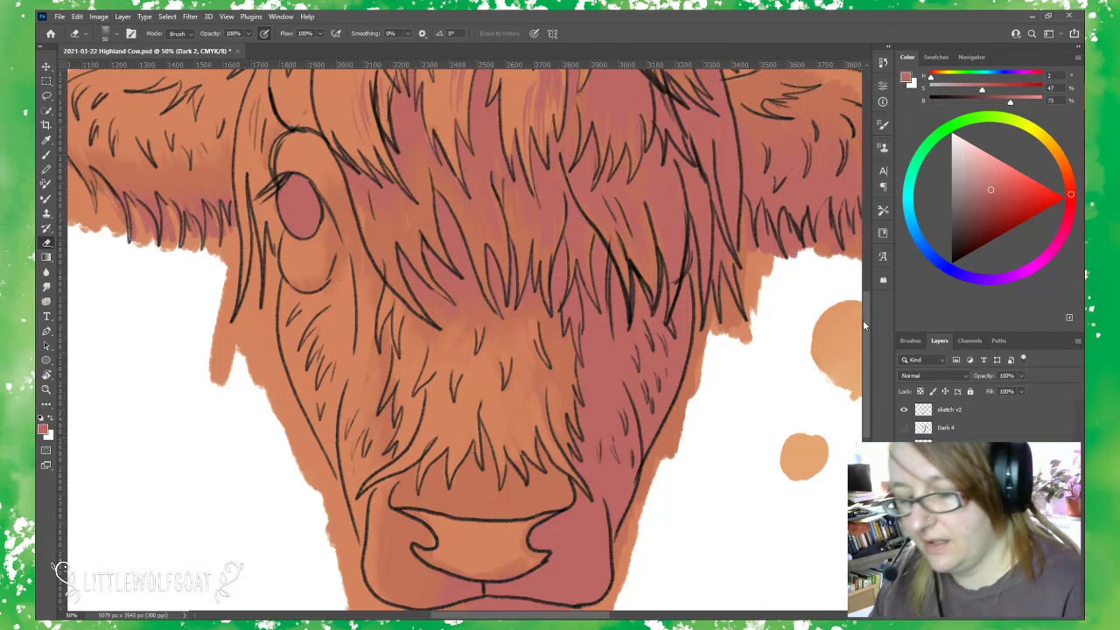
left_click_drag(865, 323, 865, 291)
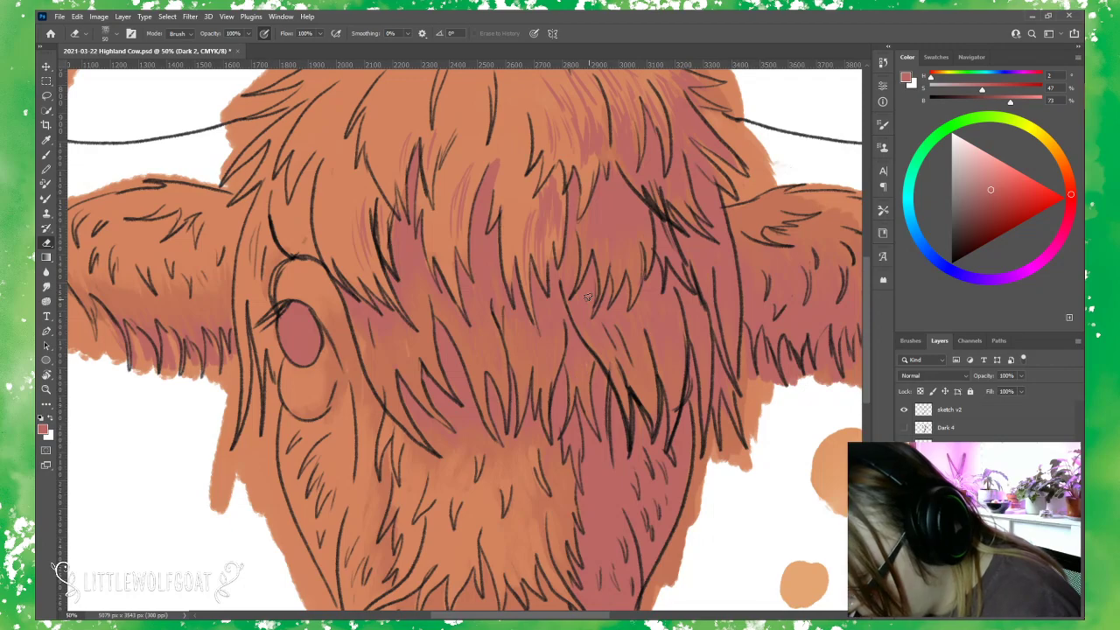
scroll(864, 325, "up", 3)
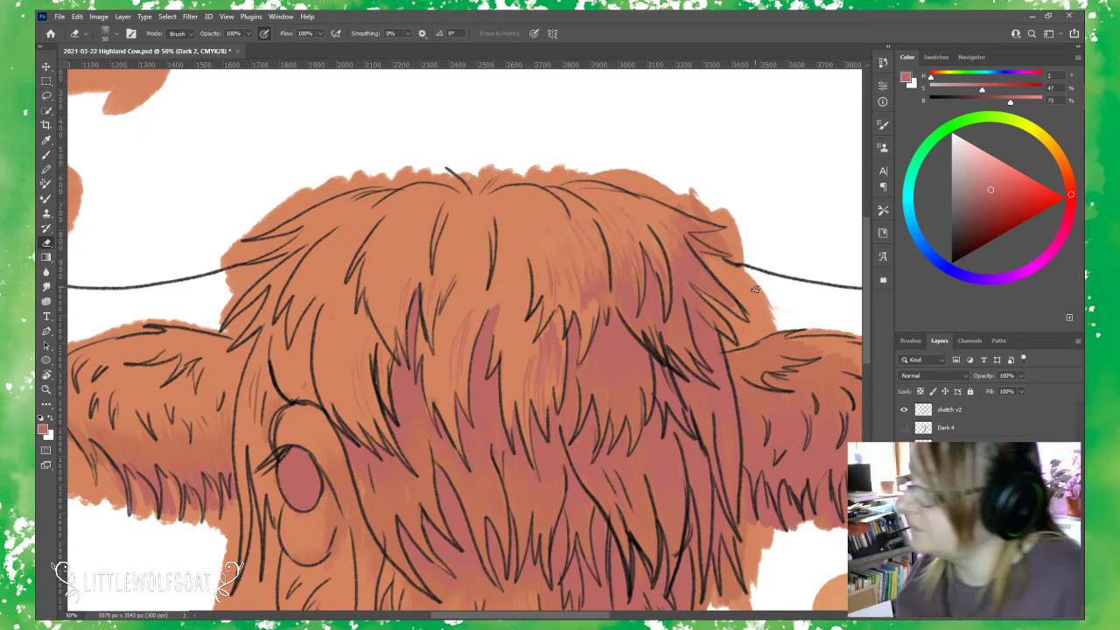
Fit the whole illustration on screen and sample colours on the 'colours and dark 6' layer.
left_click(227, 17)
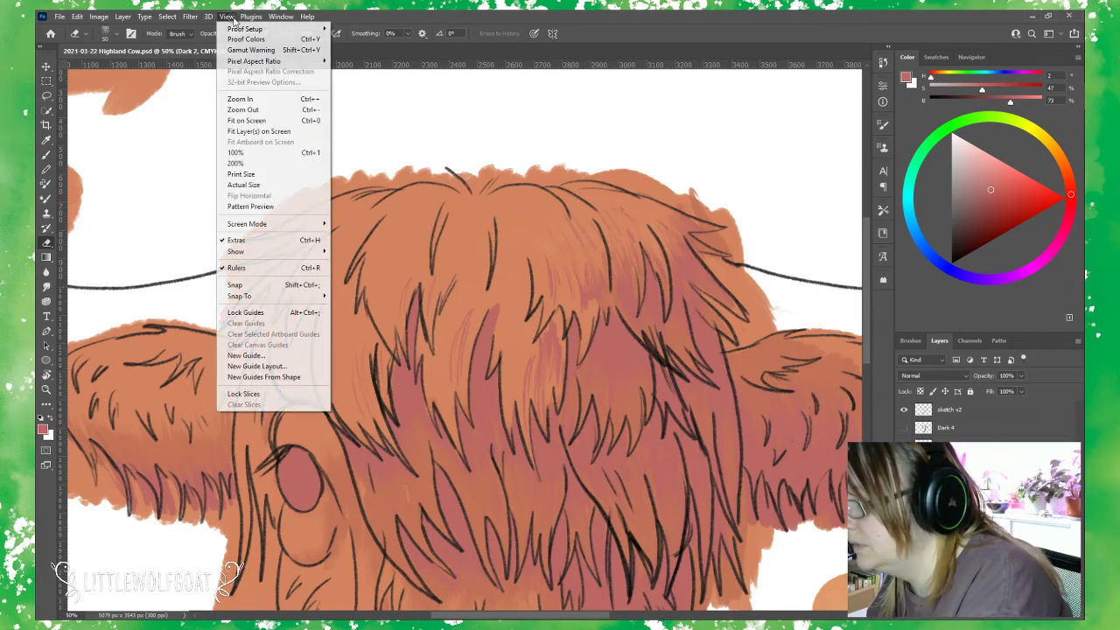
left_click(259, 120)
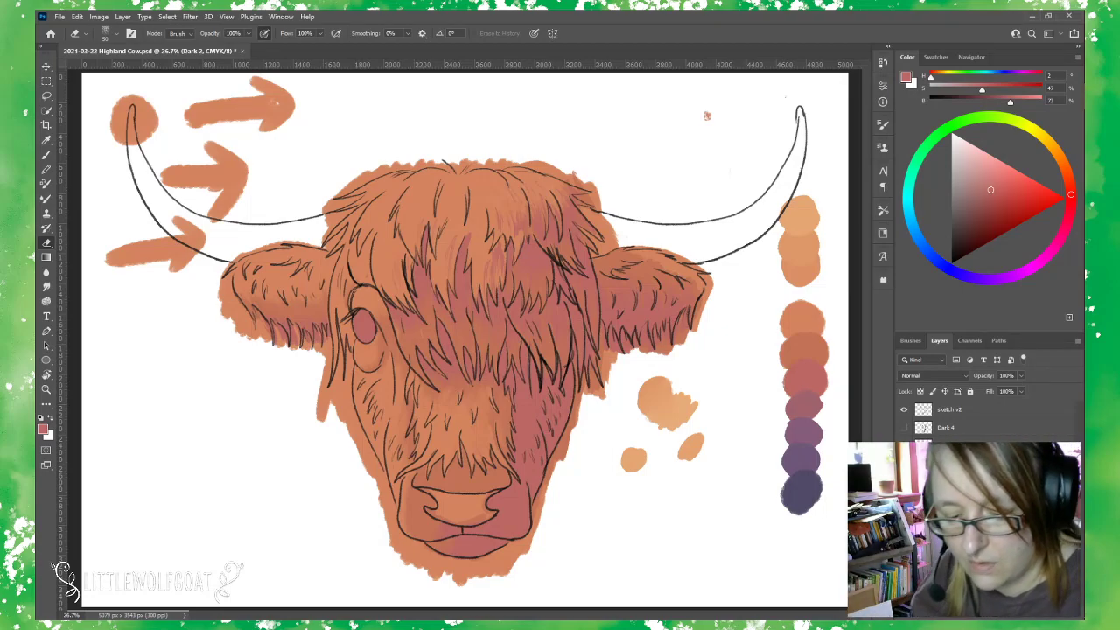
key("alt+[")
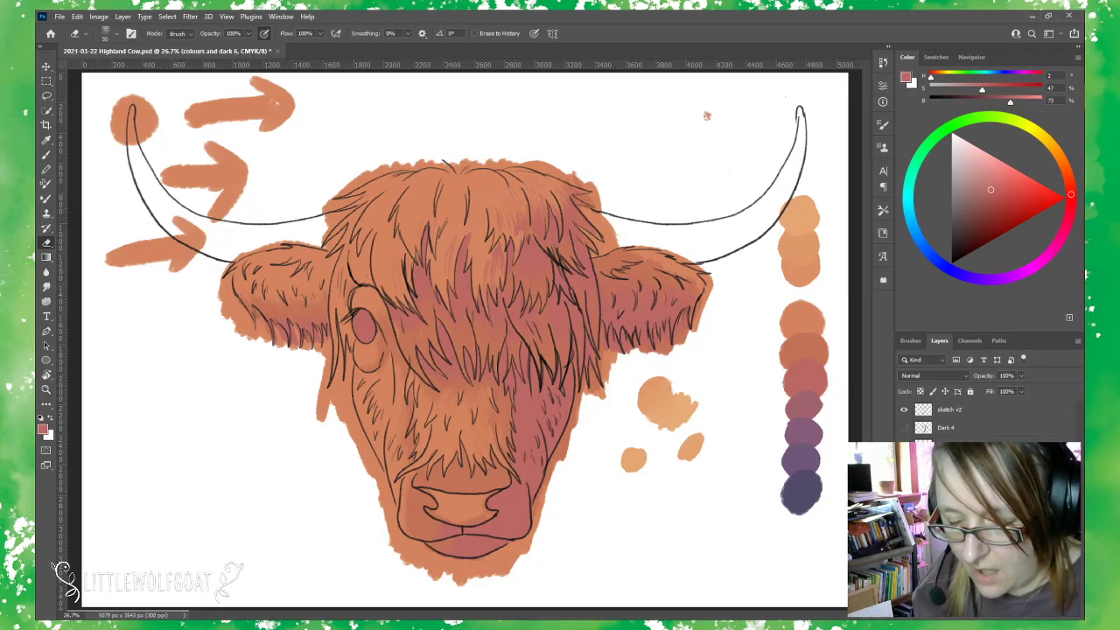
left_click(48, 140)
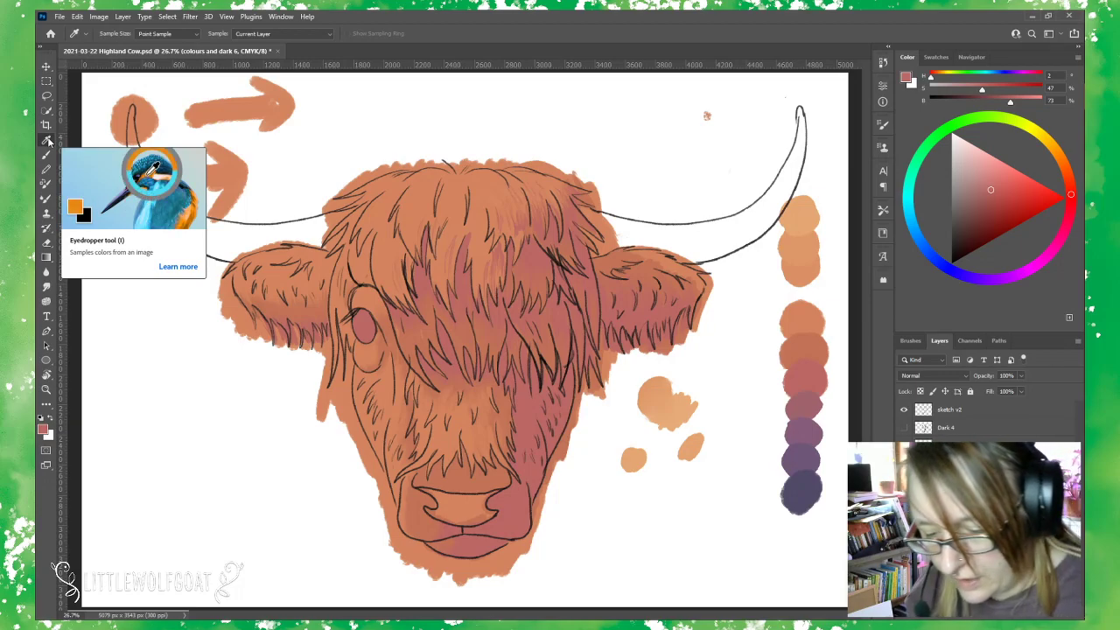
Pick the mauve swatch colour, then show and activate the Dark 3 layer for brushing.
left_click(809, 399)
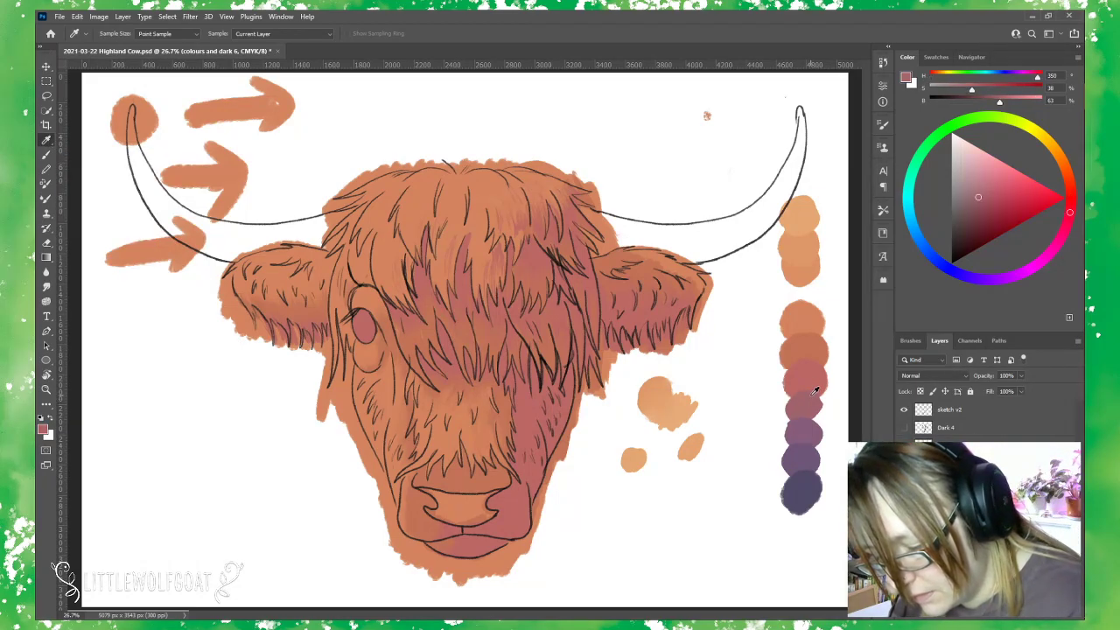
left_click(944, 444)
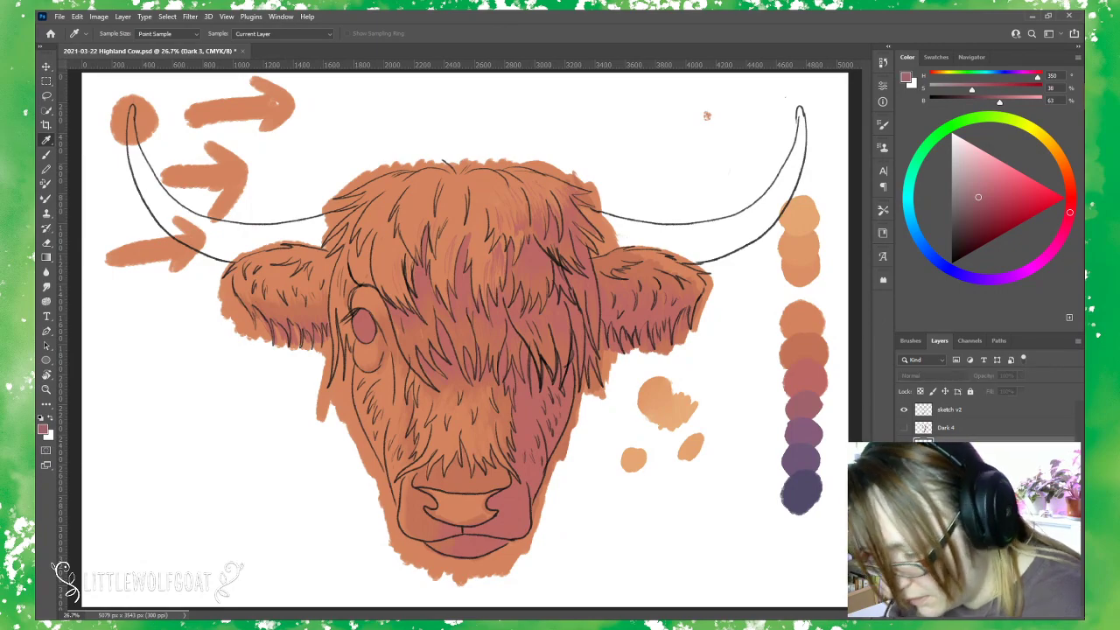
left_click(904, 444)
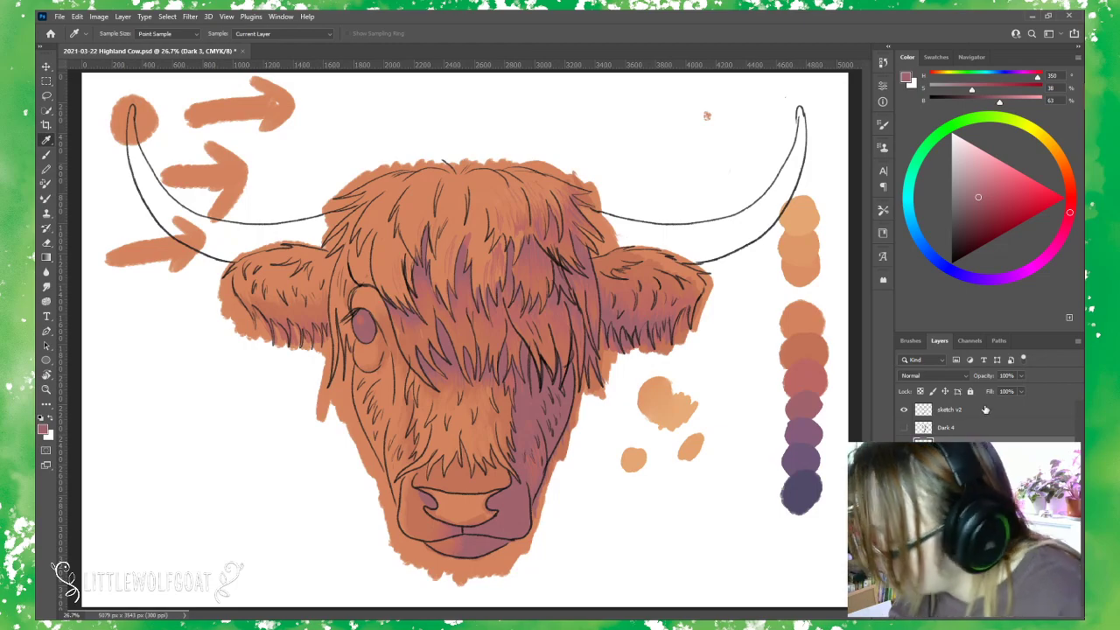
left_click(47, 158)
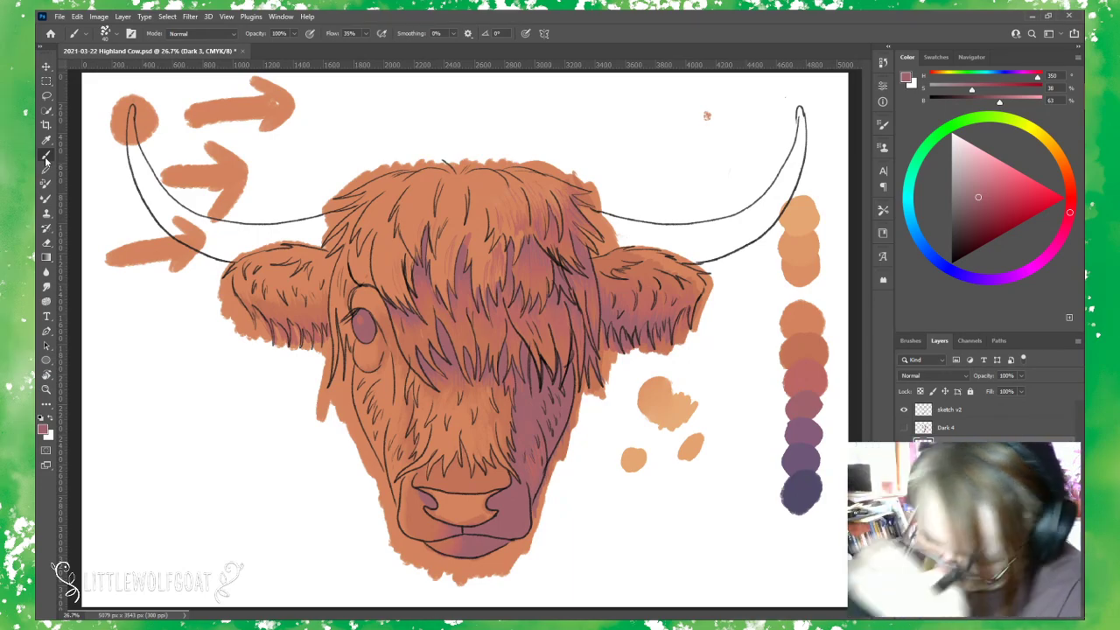
Zoom in twice to 50% and scroll down to the cow's nose.
left_click(226, 16)
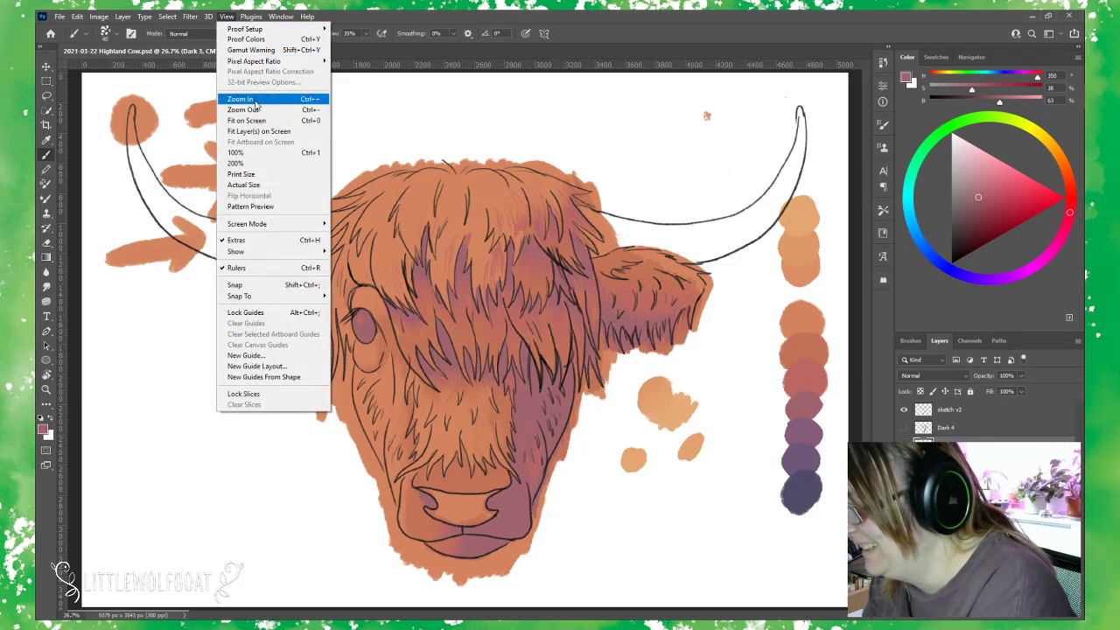
left_click(254, 99)
left_click(226, 16)
left_click(263, 104)
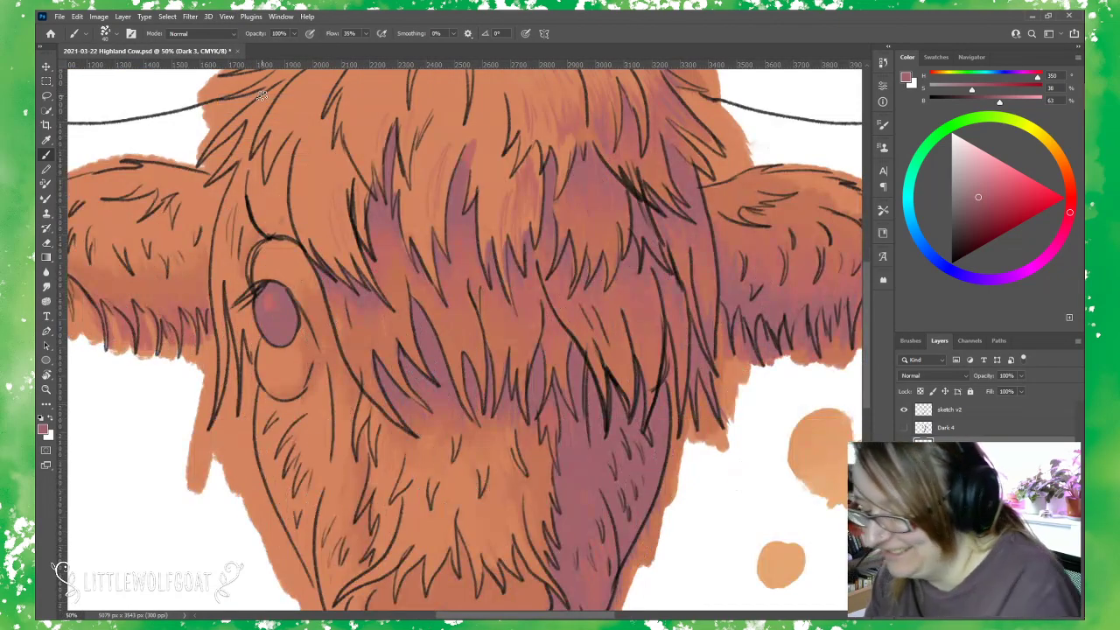
scroll(866, 394, "up", 1)
scroll(866, 395, "down", 5)
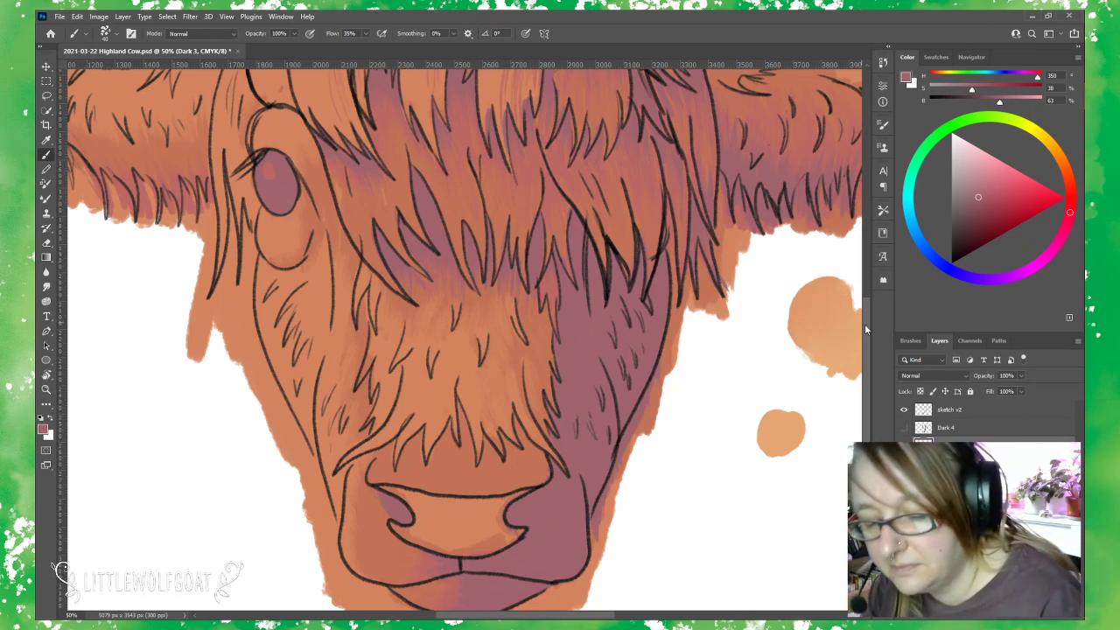
left_click_drag(865, 330, 873, 251)
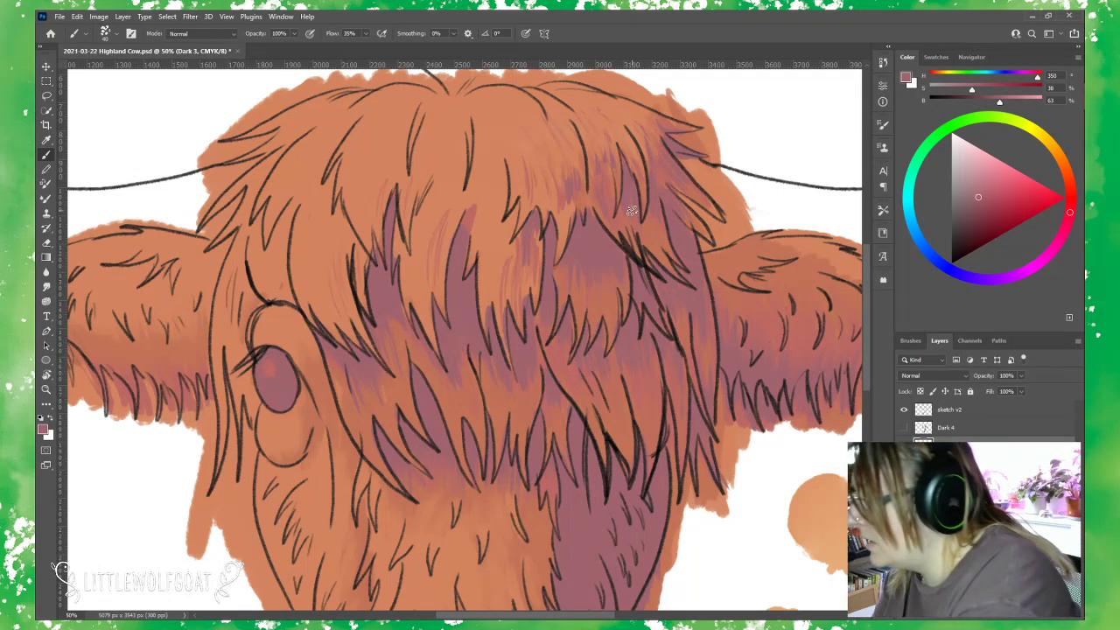
Switch to the Eraser to refine the purple shading in the forelock and ears.
left_click(47, 242)
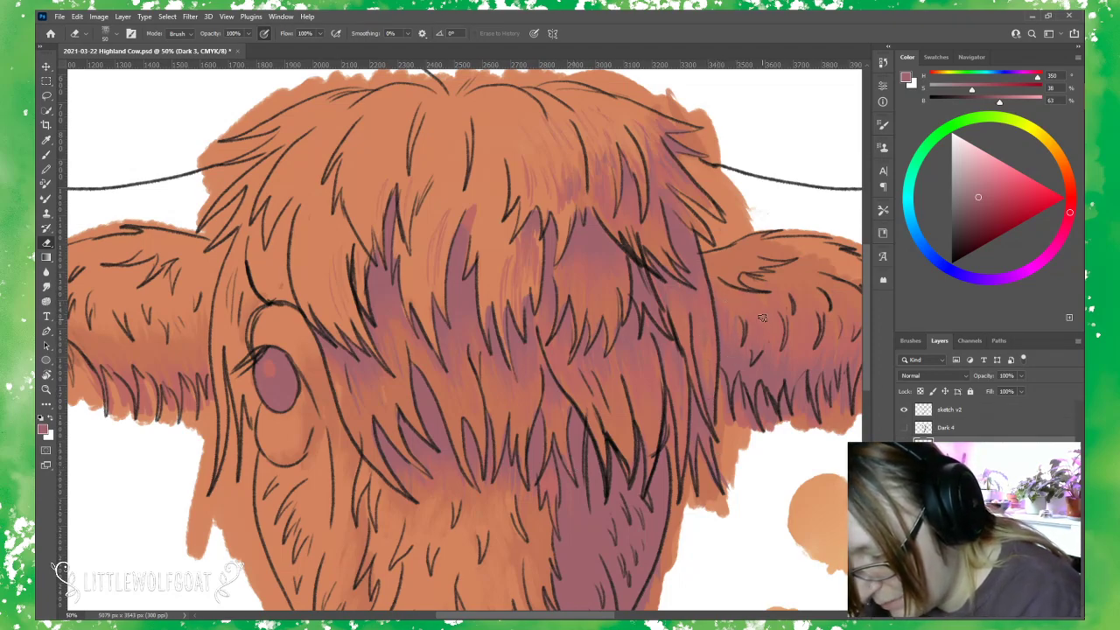
scroll(867, 424, "down", 3)
Scroll down to the muzzle, then back up to the upper-left forelock.
scroll(868, 422, "down", 1)
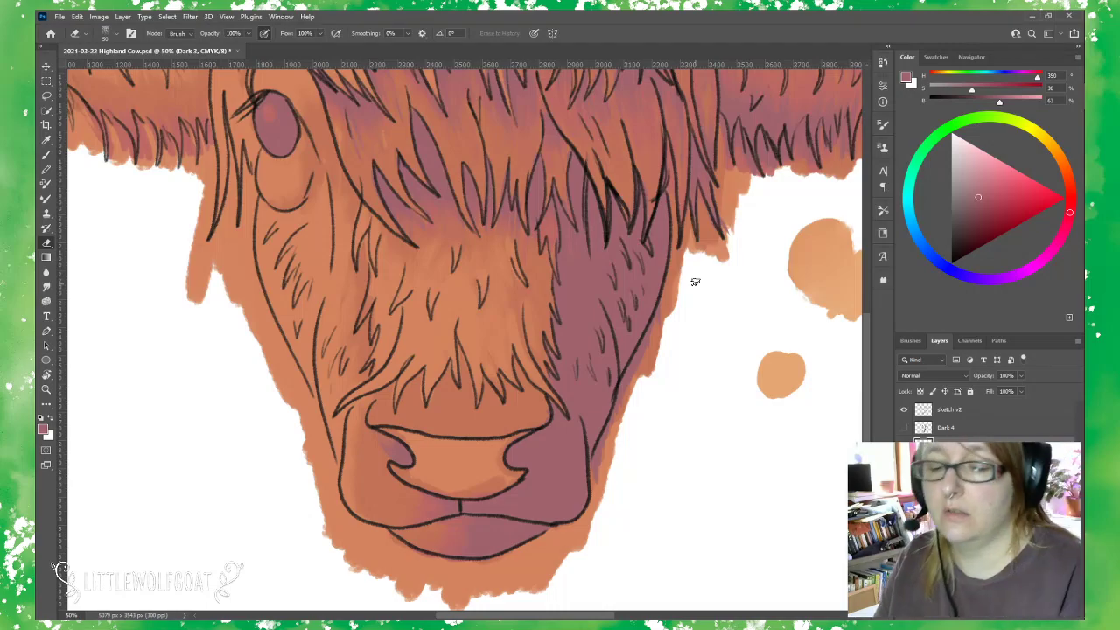
scroll(866, 346, "up", 2)
Shade the cow's fringe and right cheek purple on the Dark 3 layer.
left_click_drag(865, 340, 866, 326)
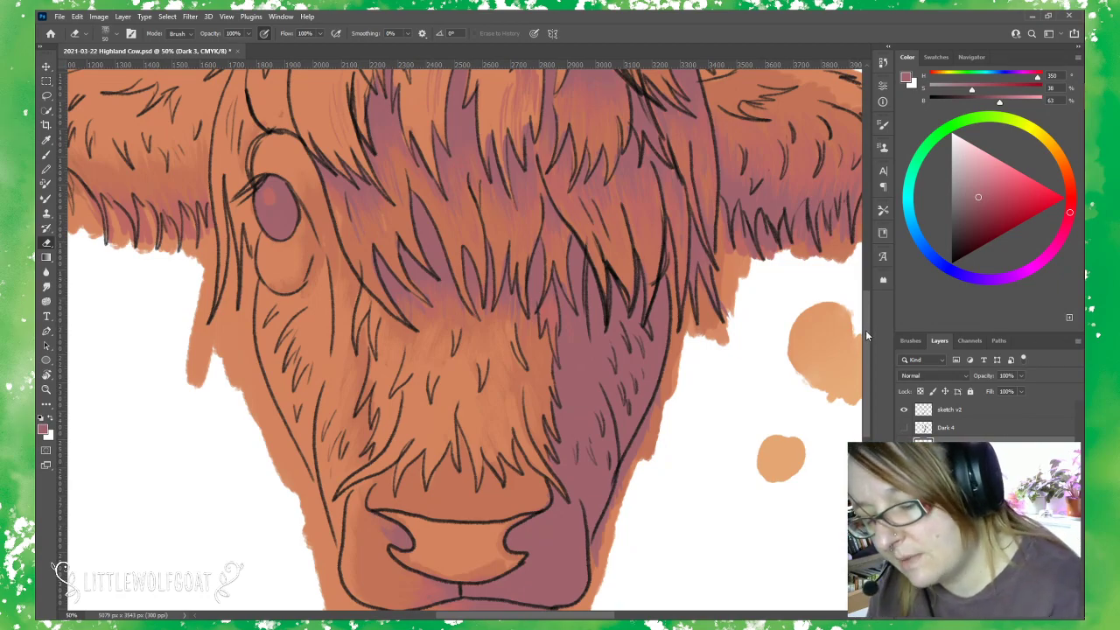
left_click_drag(865, 330, 870, 295)
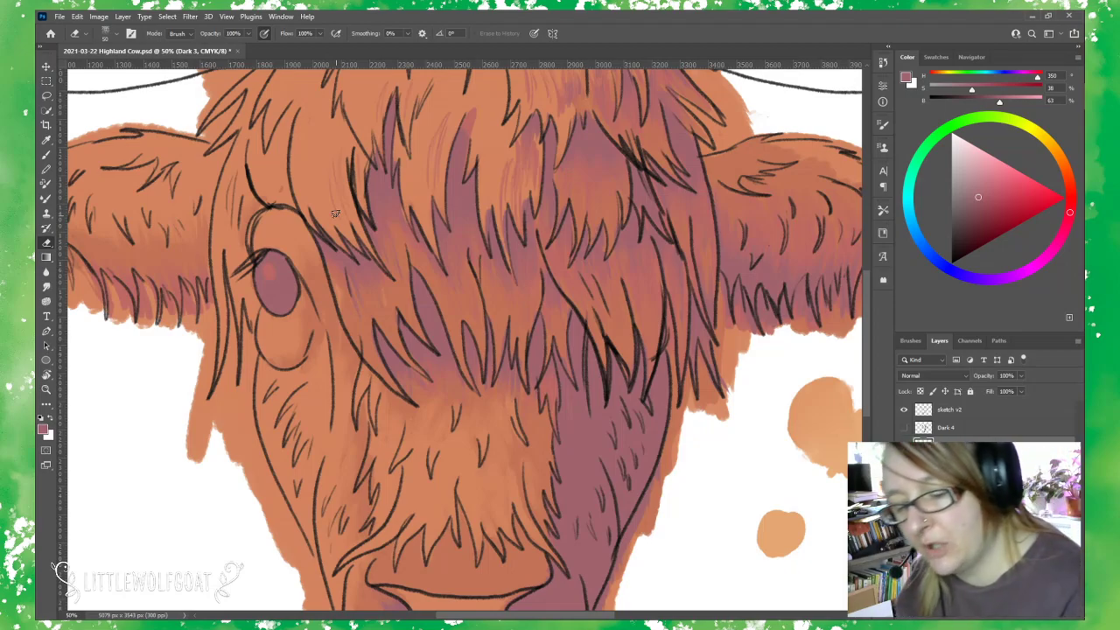
scroll(865, 287, "up", 3)
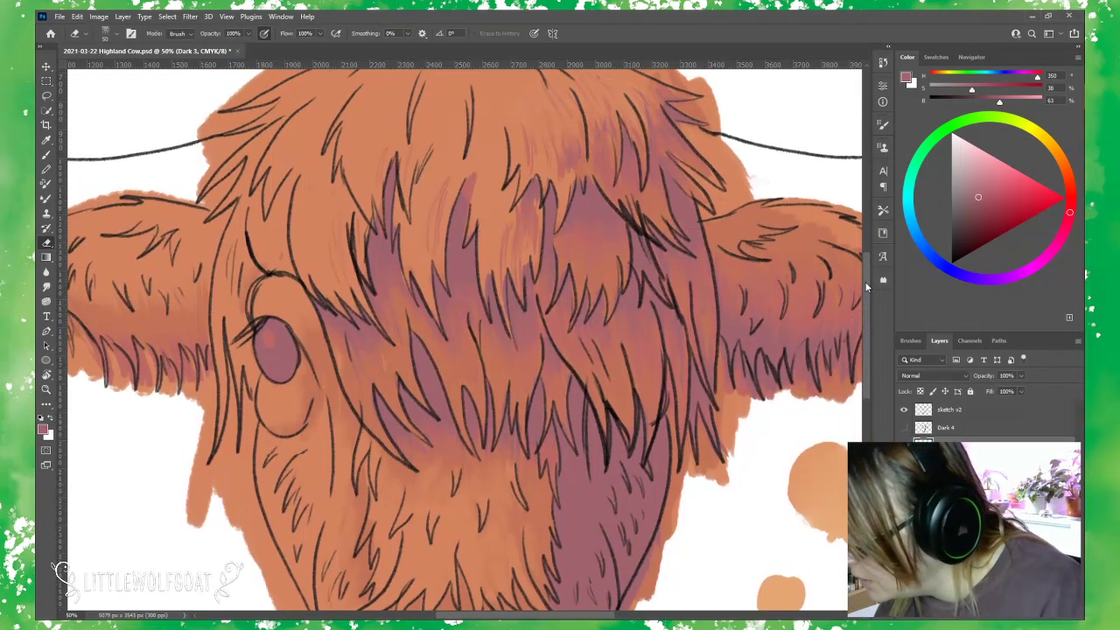
scroll(864, 282, "down", 1)
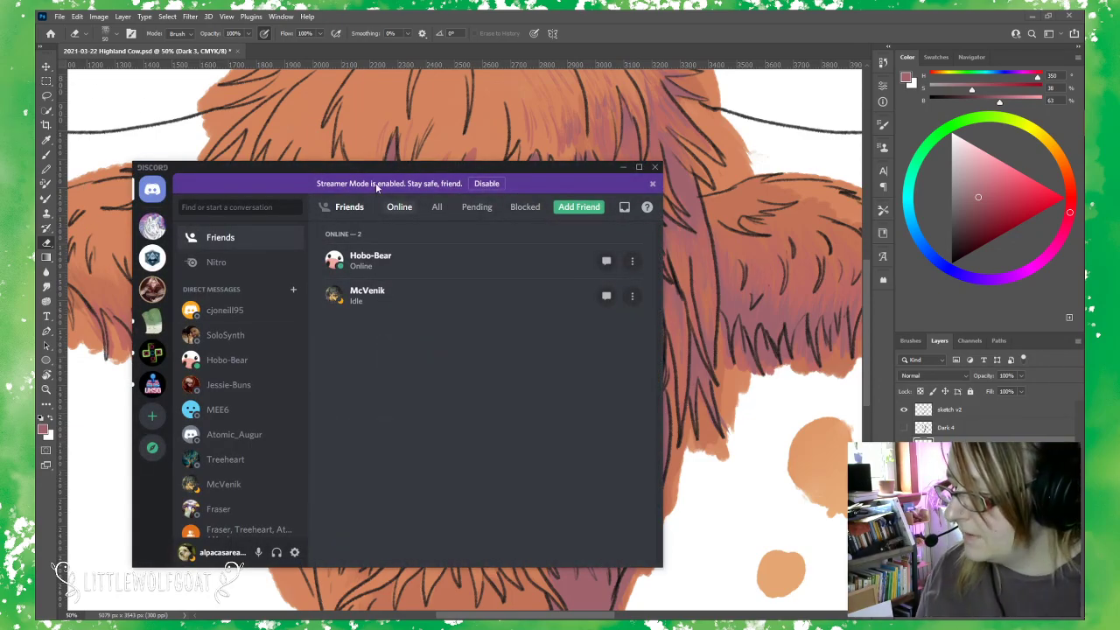
Drag the Discord window off to the other monitor.
left_click_drag(366, 167, 1119, 201)
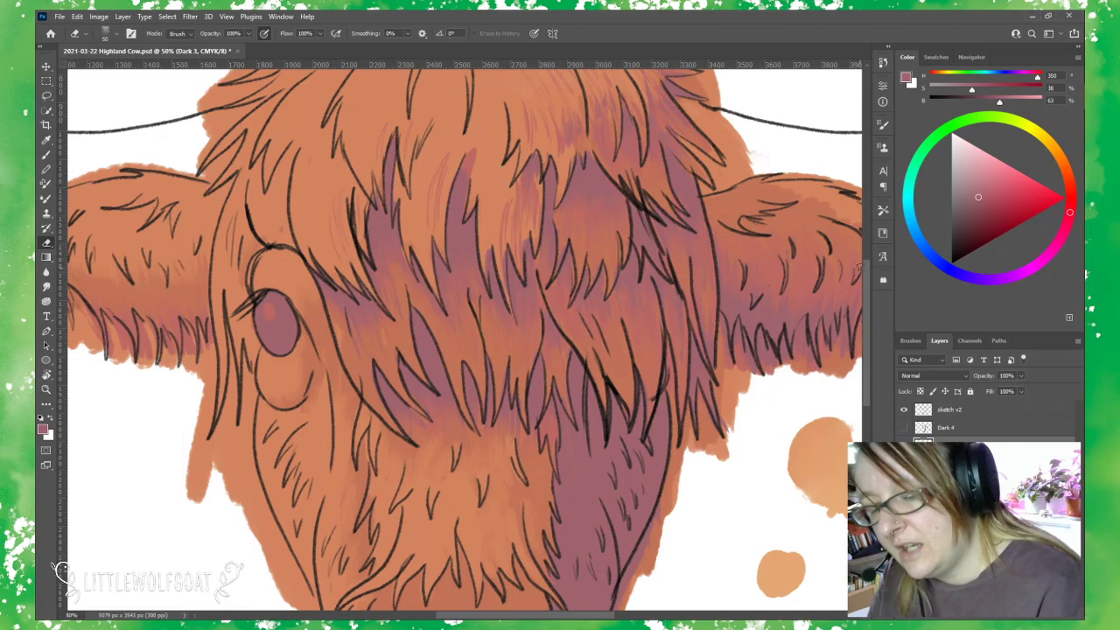
Scroll the canvas up to bring the forelock and ears into view.
left_click_drag(866, 285, 865, 266)
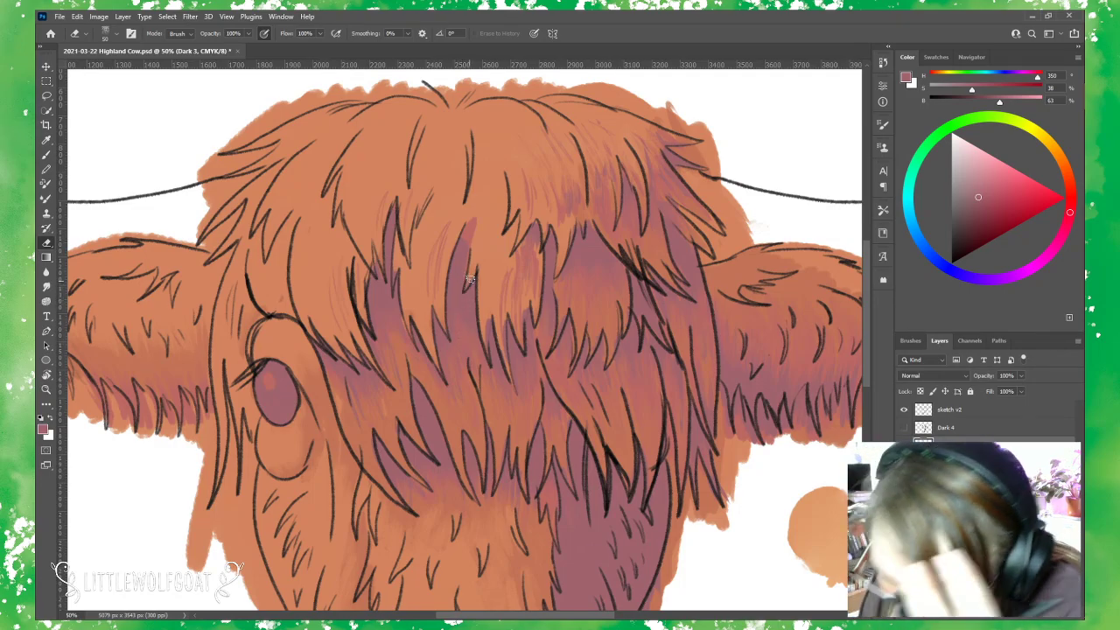
Select and show the Dark 4 layer, then scroll down toward the muzzle.
left_click(963, 427)
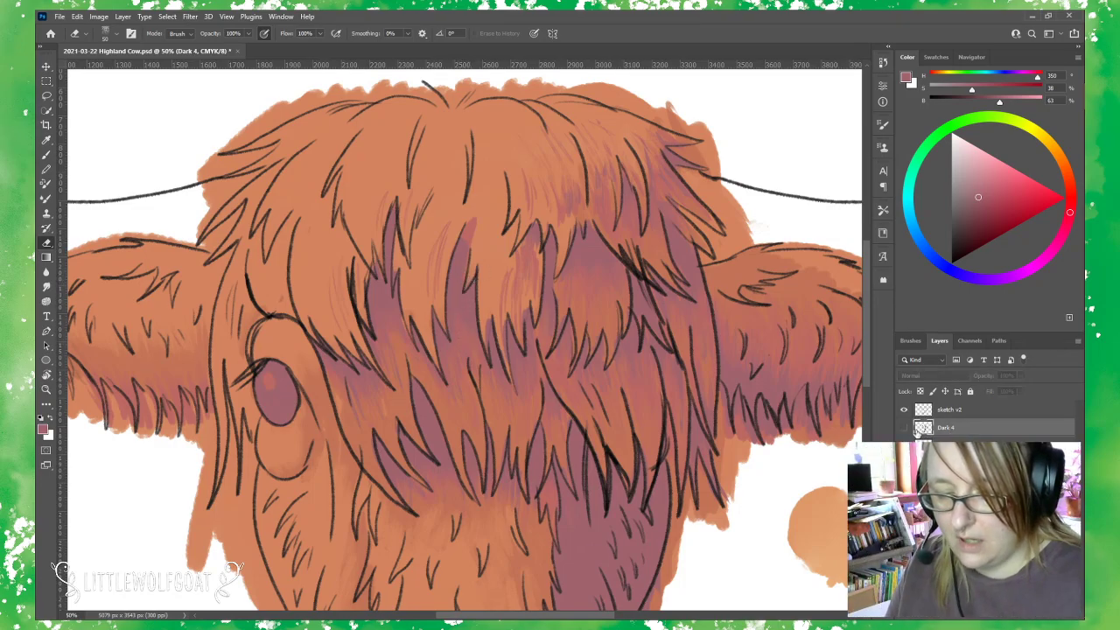
left_click(904, 427)
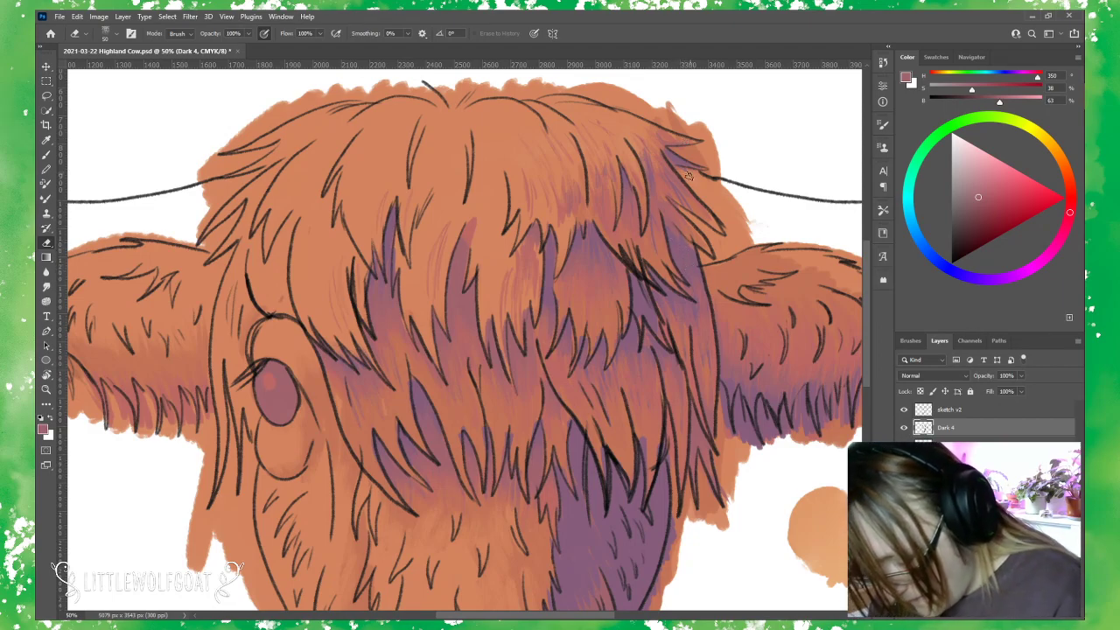
left_click_drag(865, 359, 869, 418)
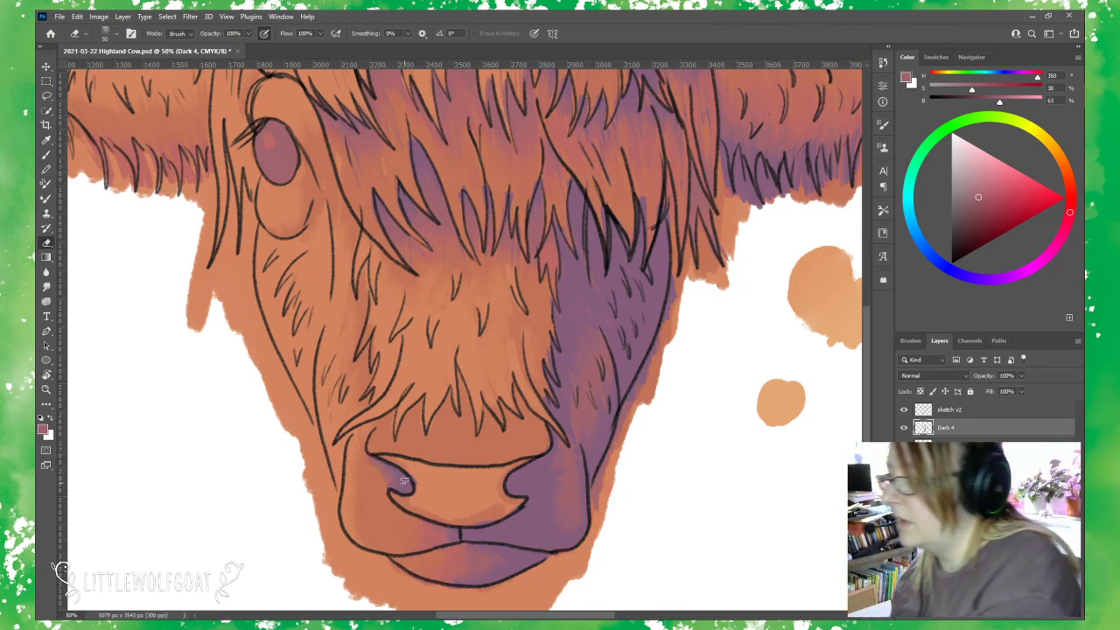
Fit the layer contents, then the whole canvas, on screen from the View menu.
left_click(226, 16)
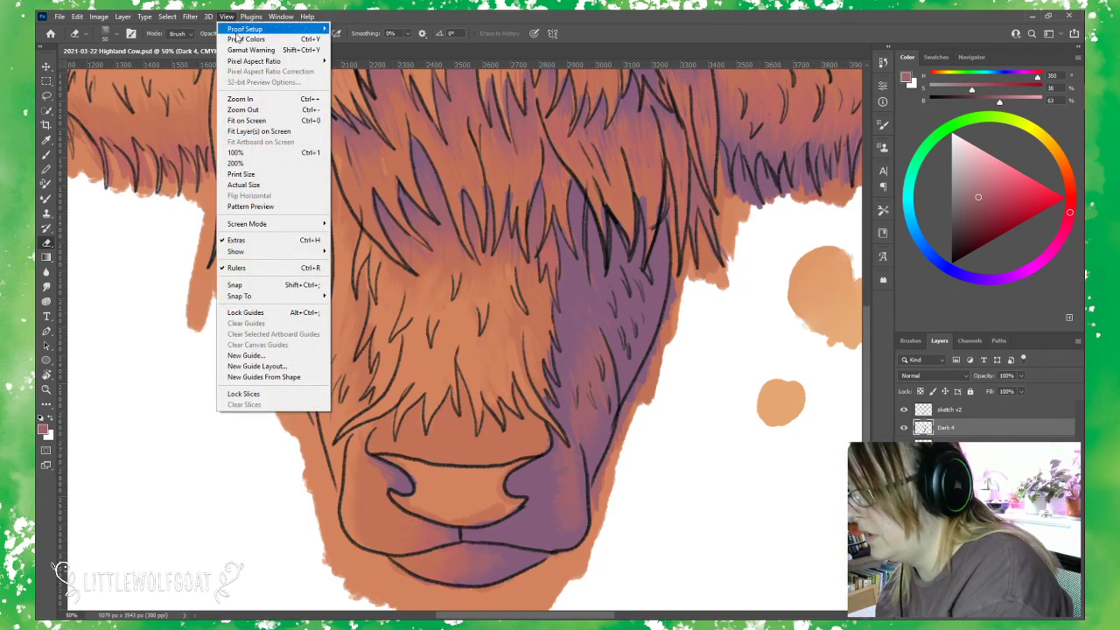
left_click(273, 131)
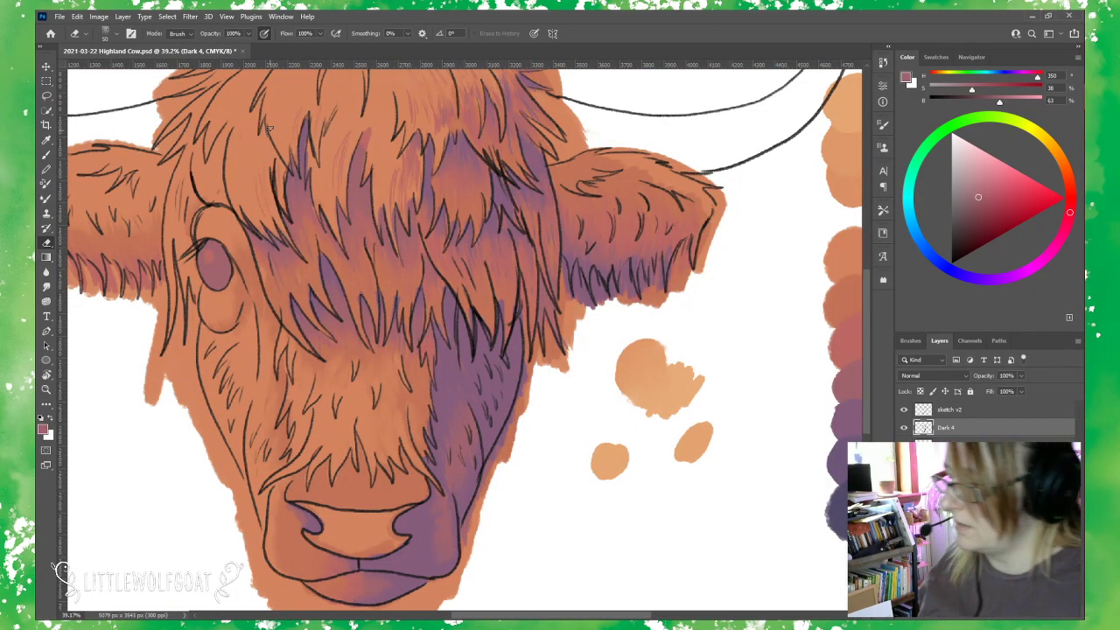
left_click(225, 16)
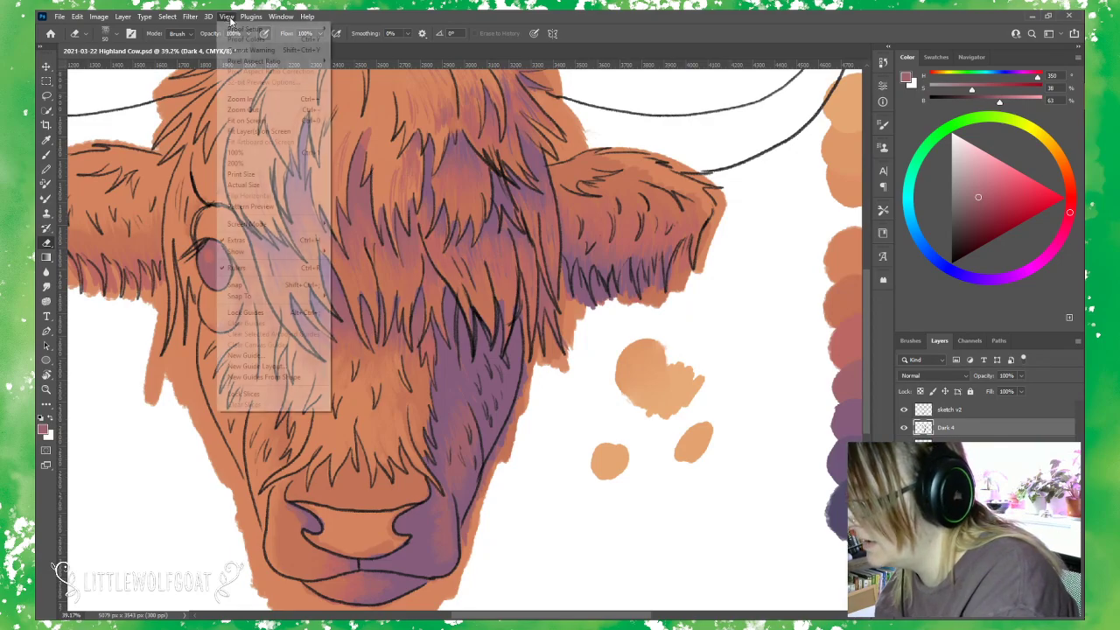
left_click(254, 122)
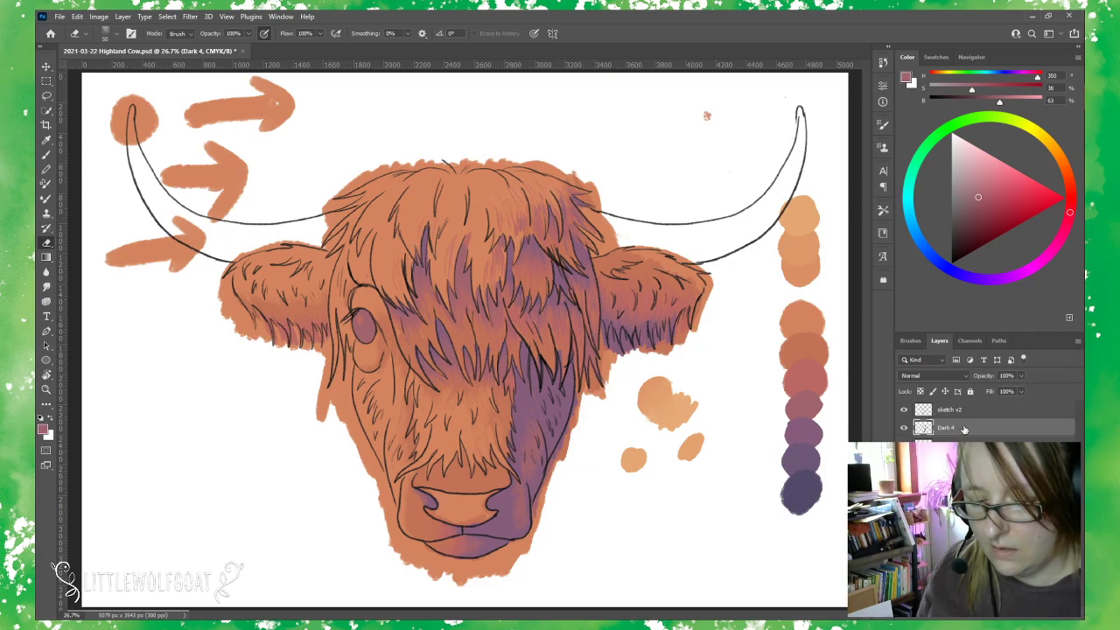
left_click(123, 16)
Create a new layer named 'Dark 5', then switch to the colours and dark 6 layer.
mouse_move(133, 29)
left_click(283, 32)
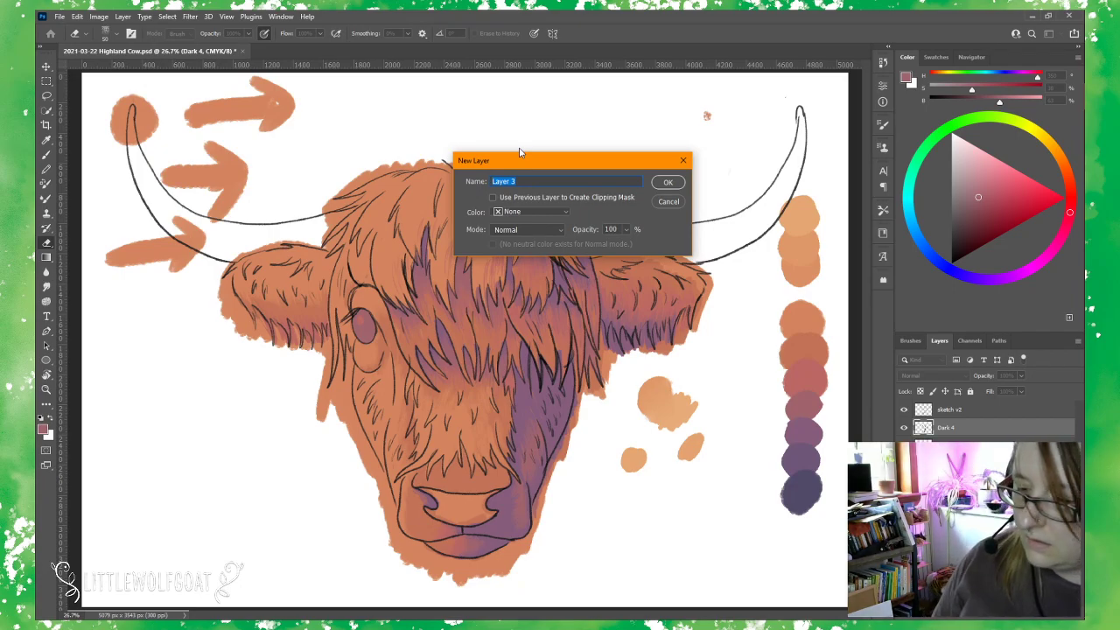
key("BackSpace")
type("Dark")
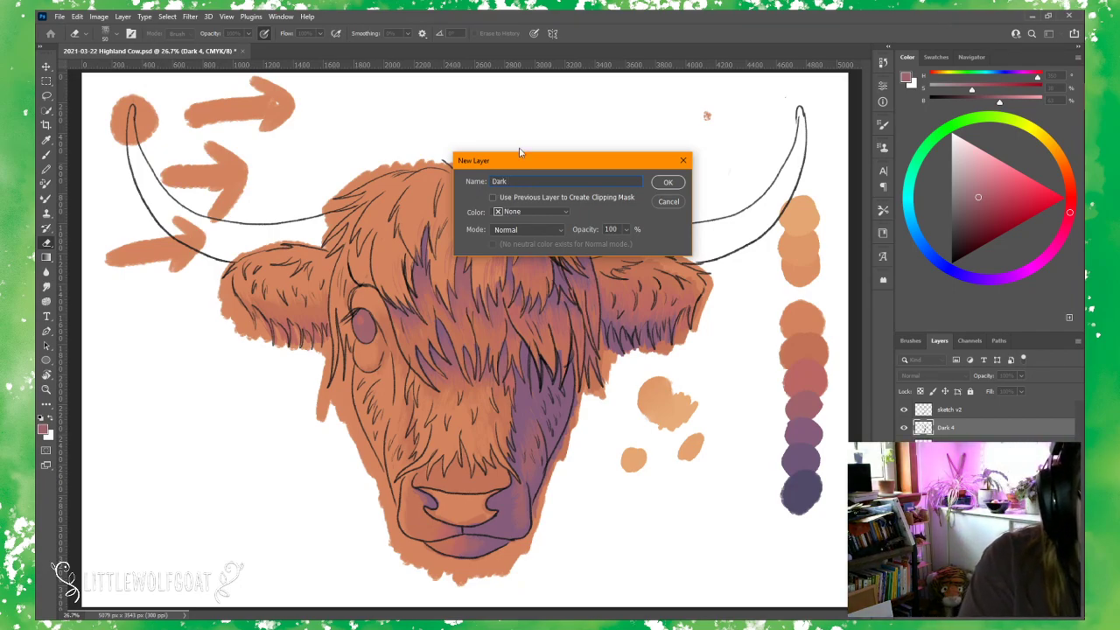
type(" 5")
key("Return")
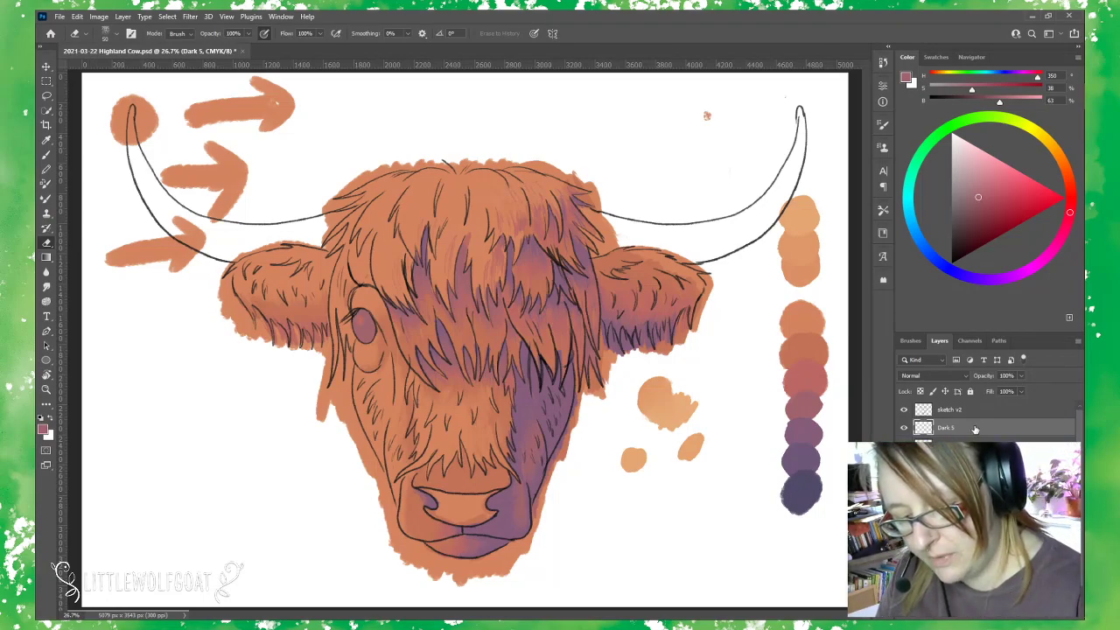
key("alt+bracketleft")
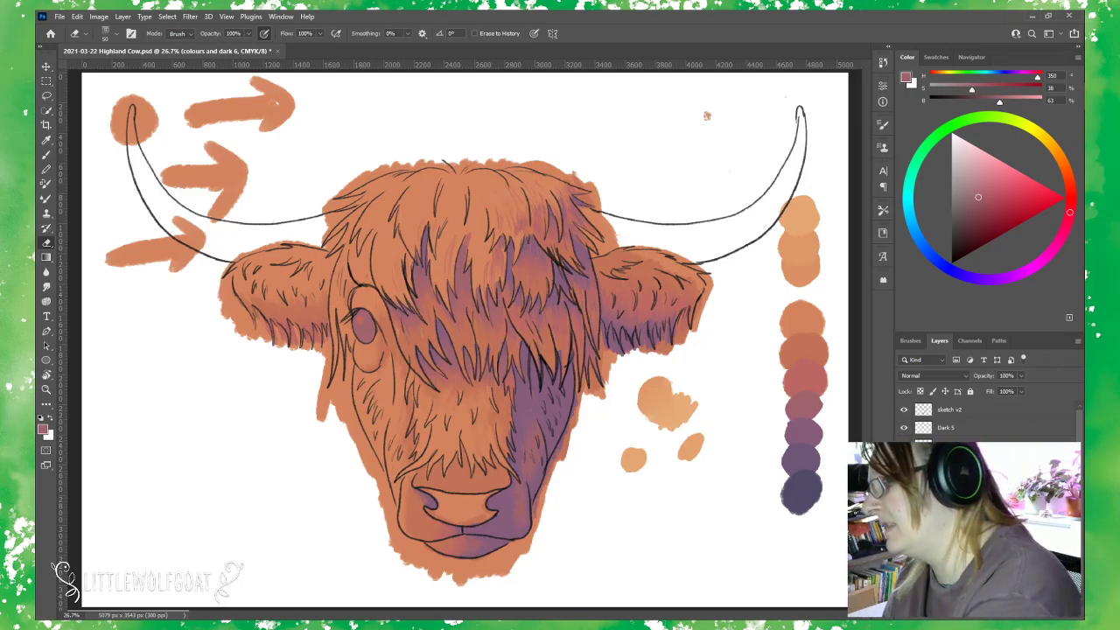
left_click(46, 140)
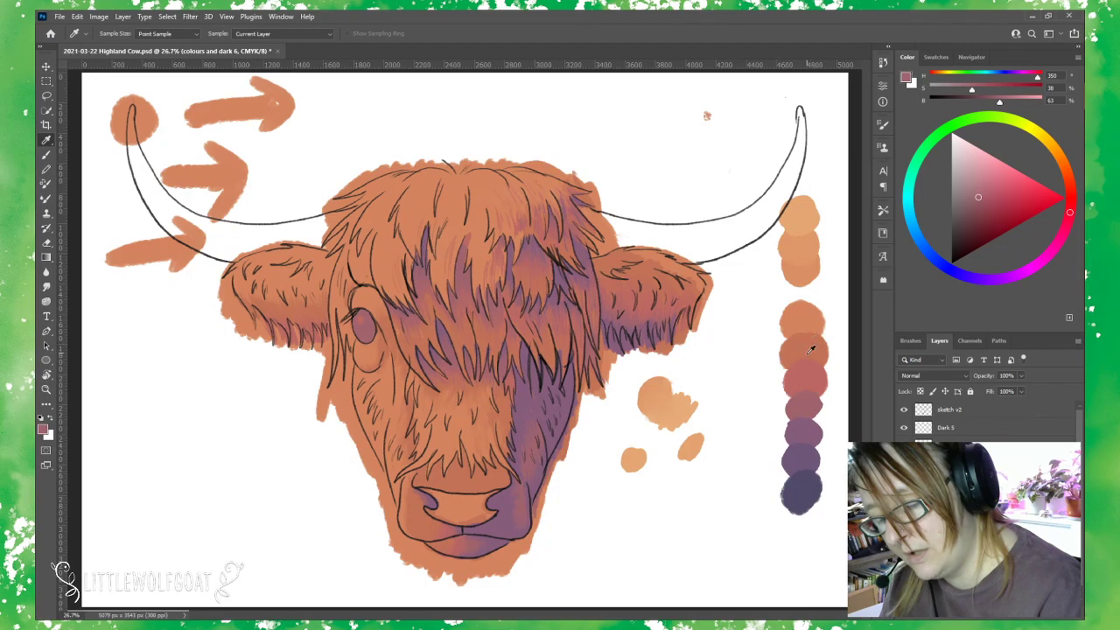
Sample the palette purple, select Dark 5, and shrink the Gouache Detail Round brush to about 26 px.
left_click(811, 444)
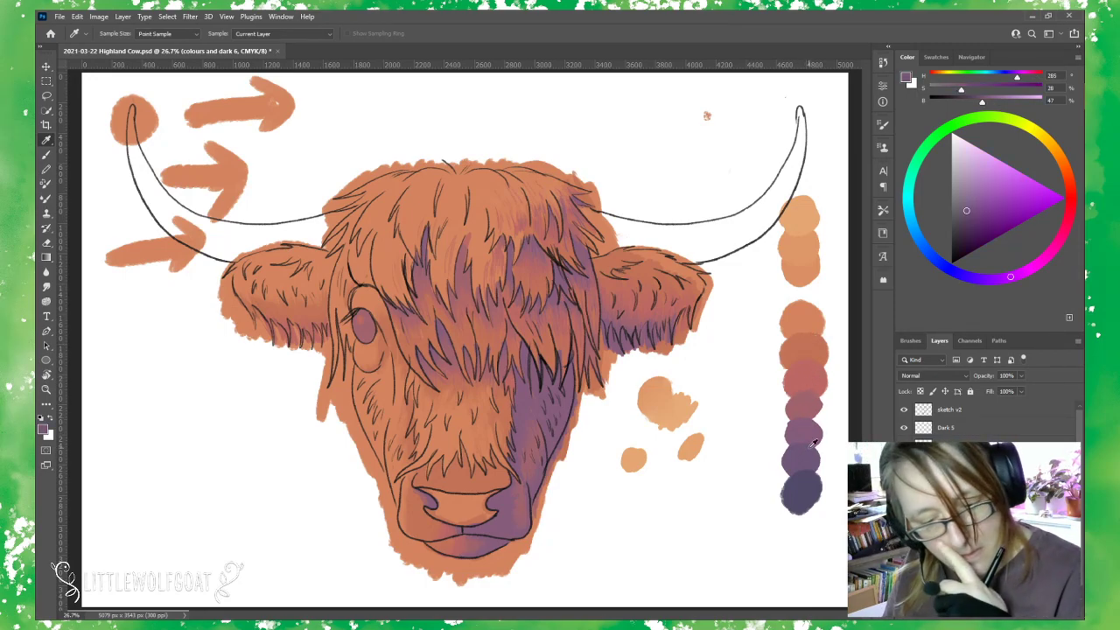
left_click(975, 426)
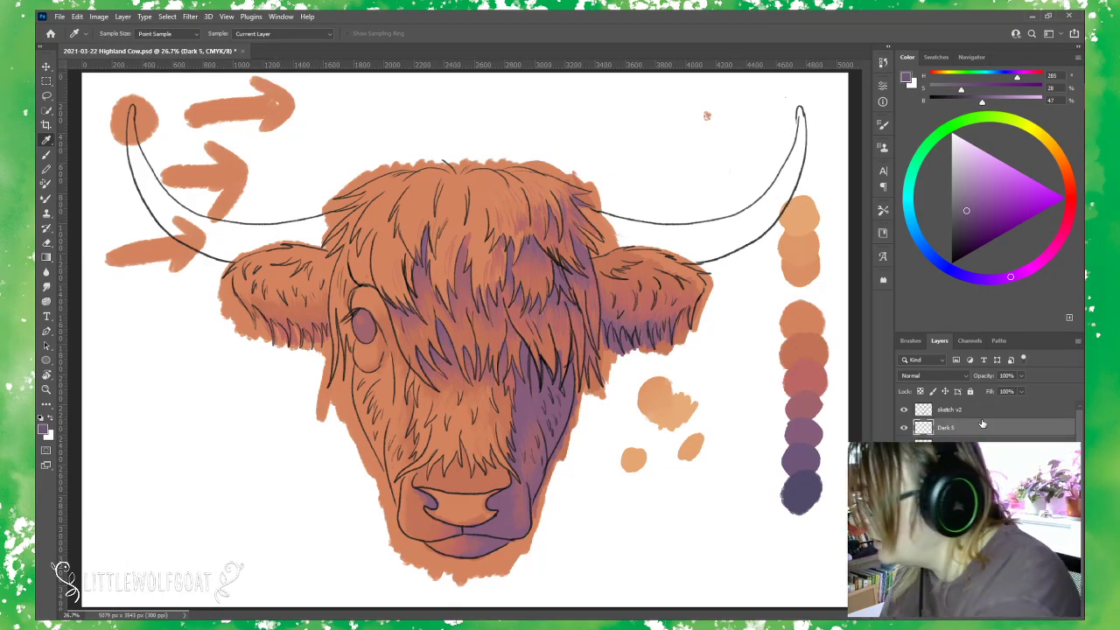
left_click(47, 155)
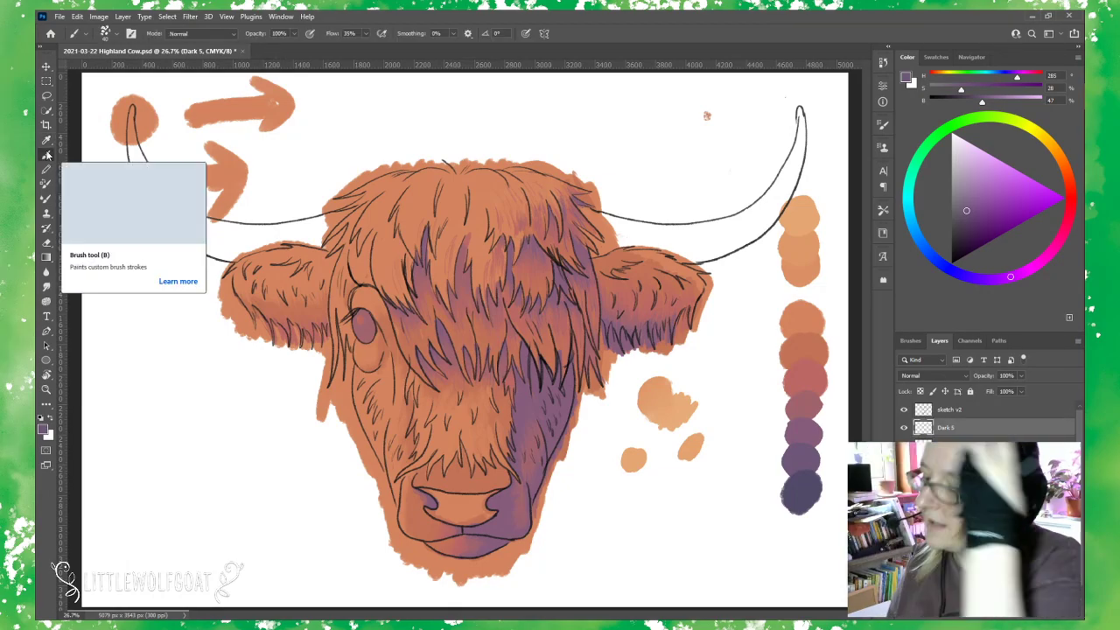
left_click(106, 33)
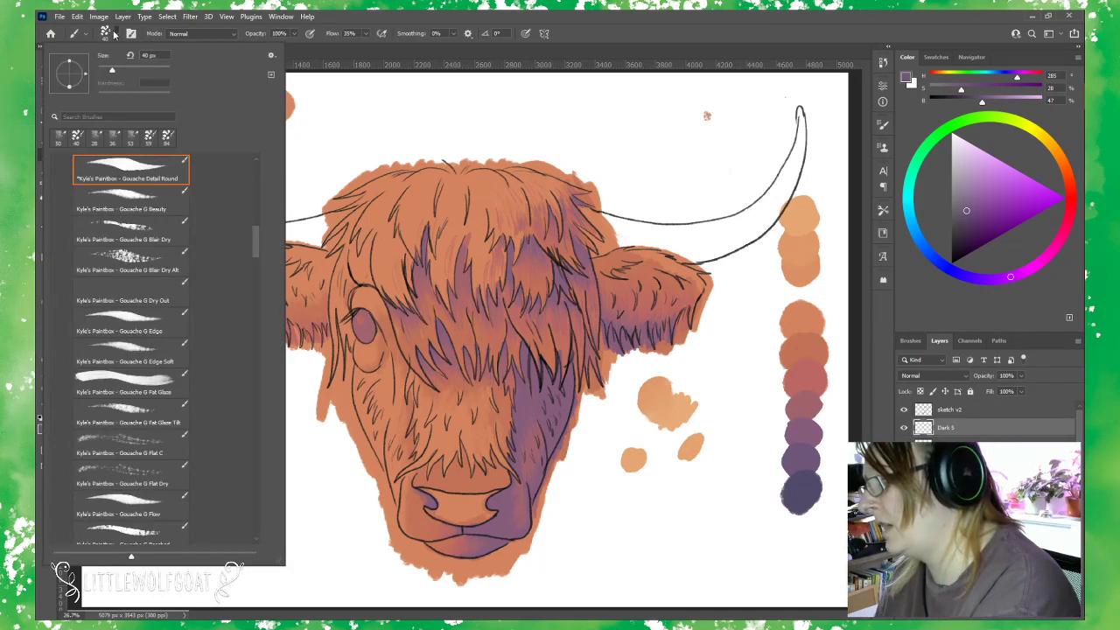
left_click_drag(111, 73, 106, 73)
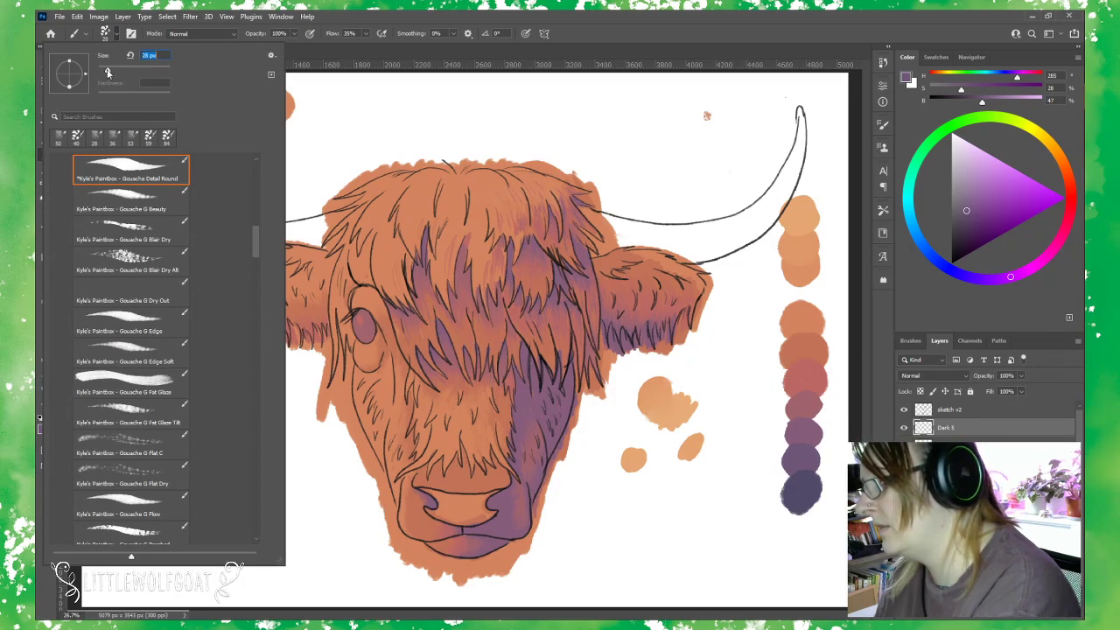
left_click(387, 52)
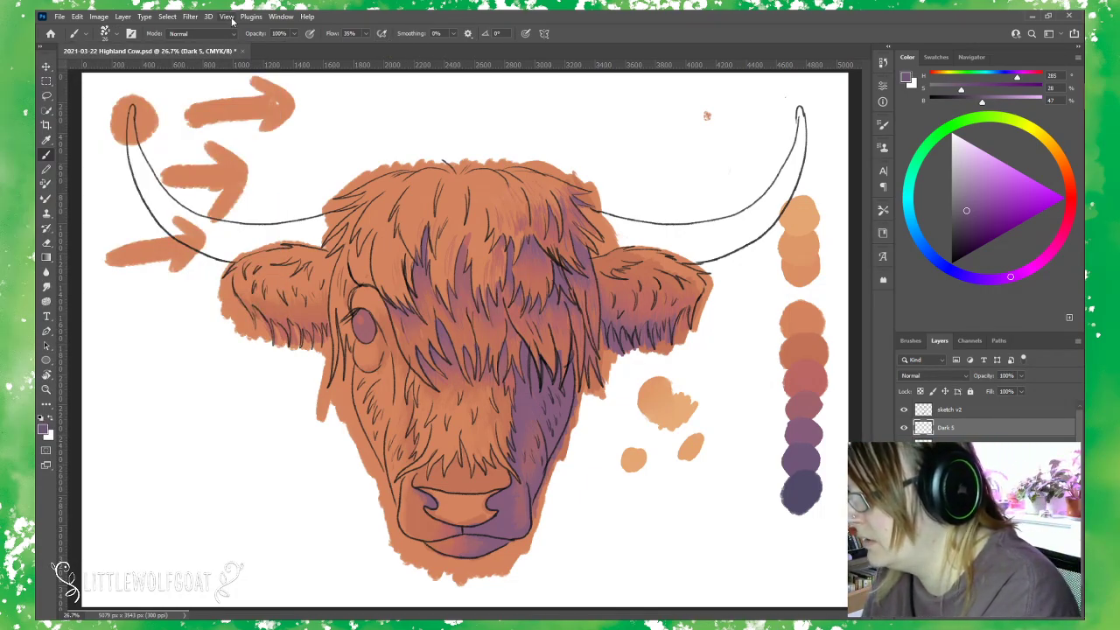
left_click(231, 17)
left_click(244, 98)
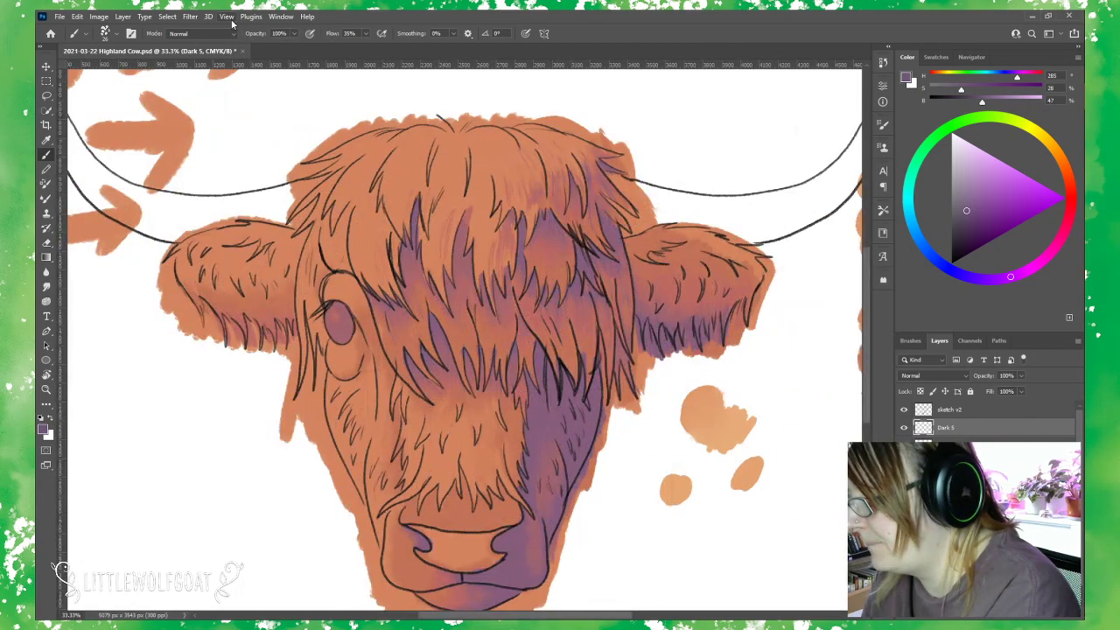
left_click(231, 17)
left_click(245, 99)
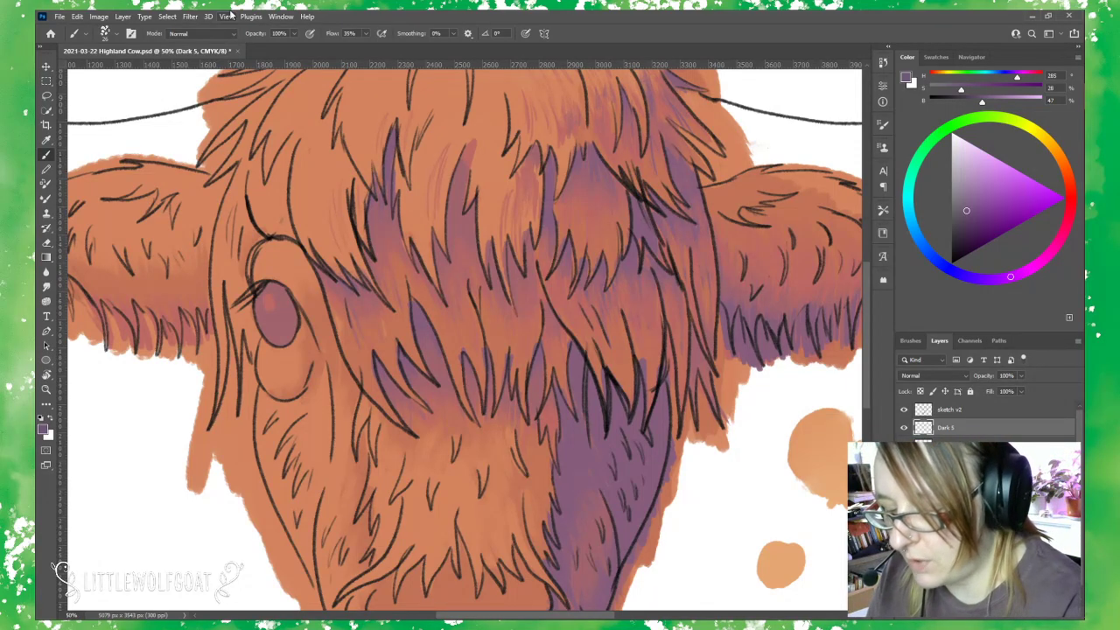
scroll(866, 271, "up", 5)
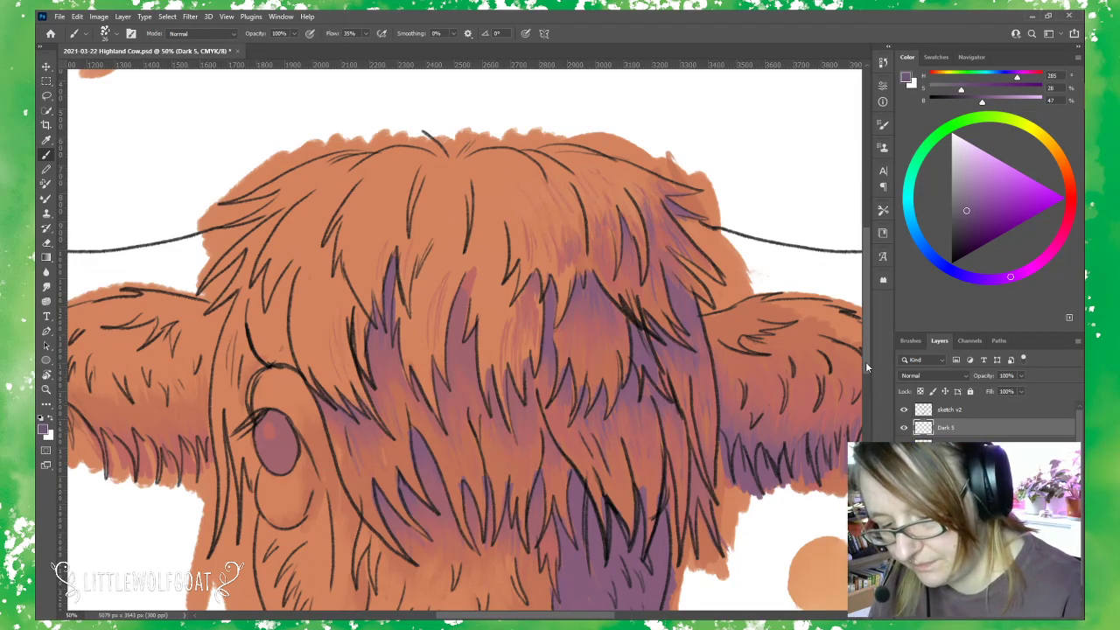
scroll(865, 362, "down", 3)
scroll(868, 396, "down", 5)
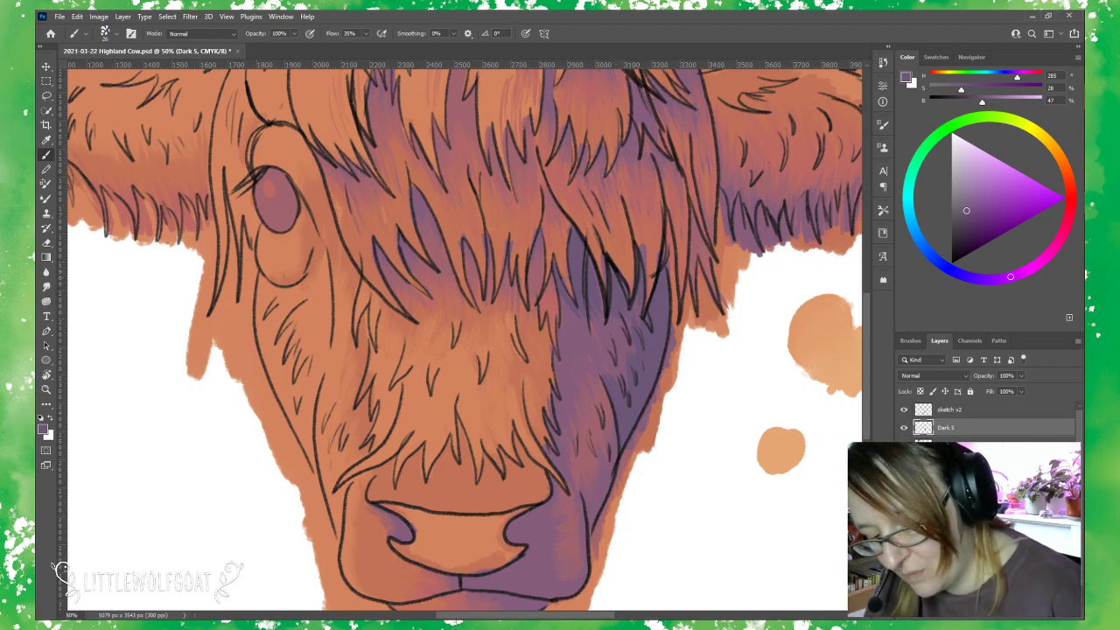
left_click(905, 431)
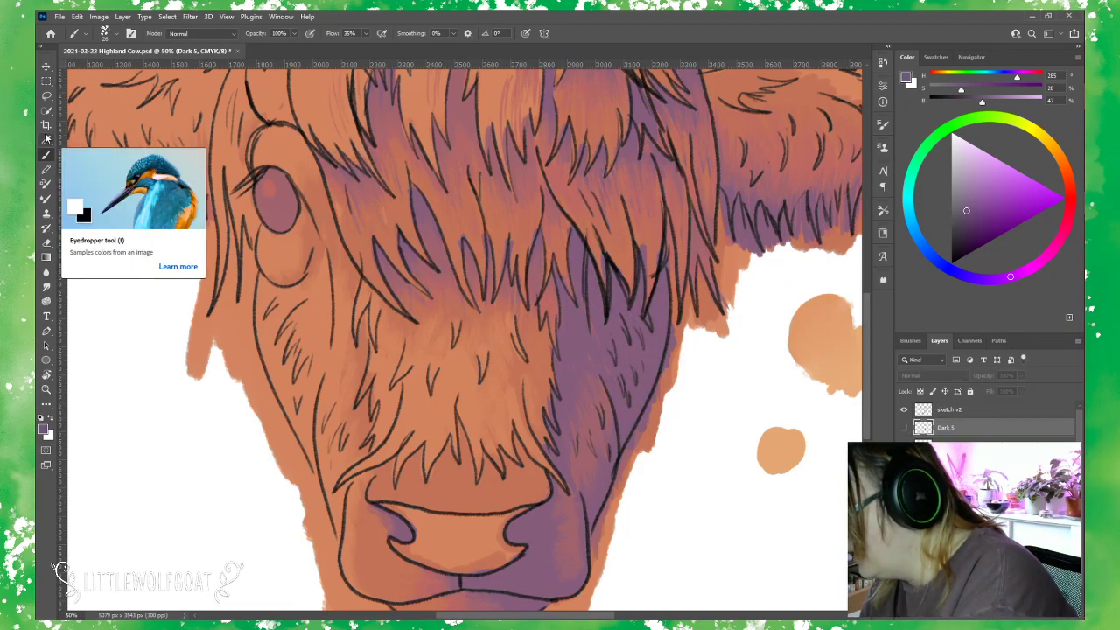
left_click(47, 243)
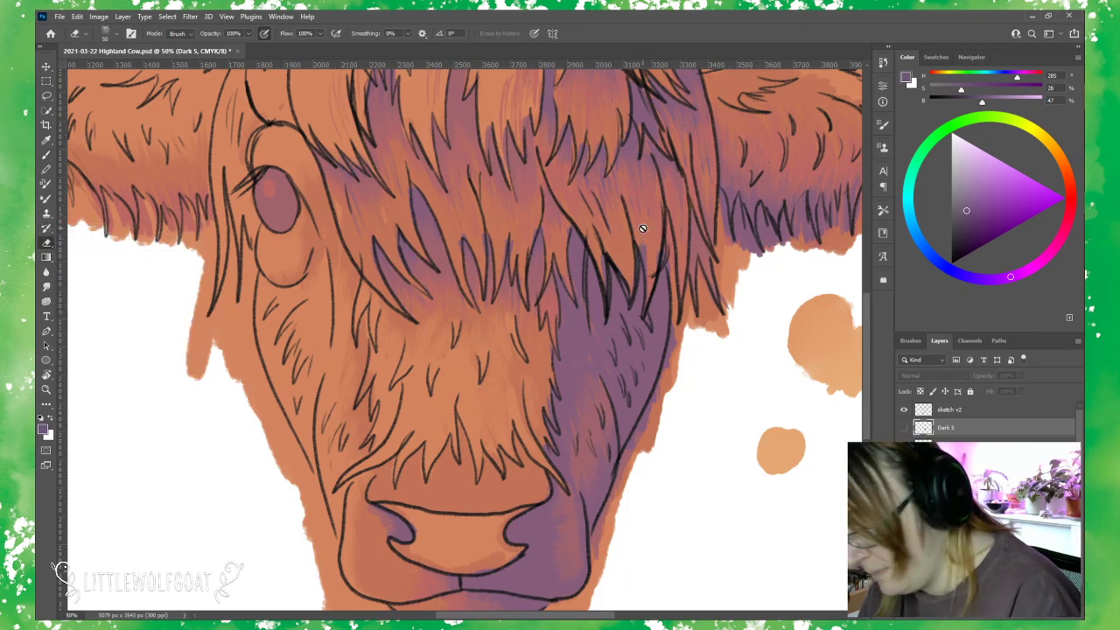
key("alt+bracketleft")
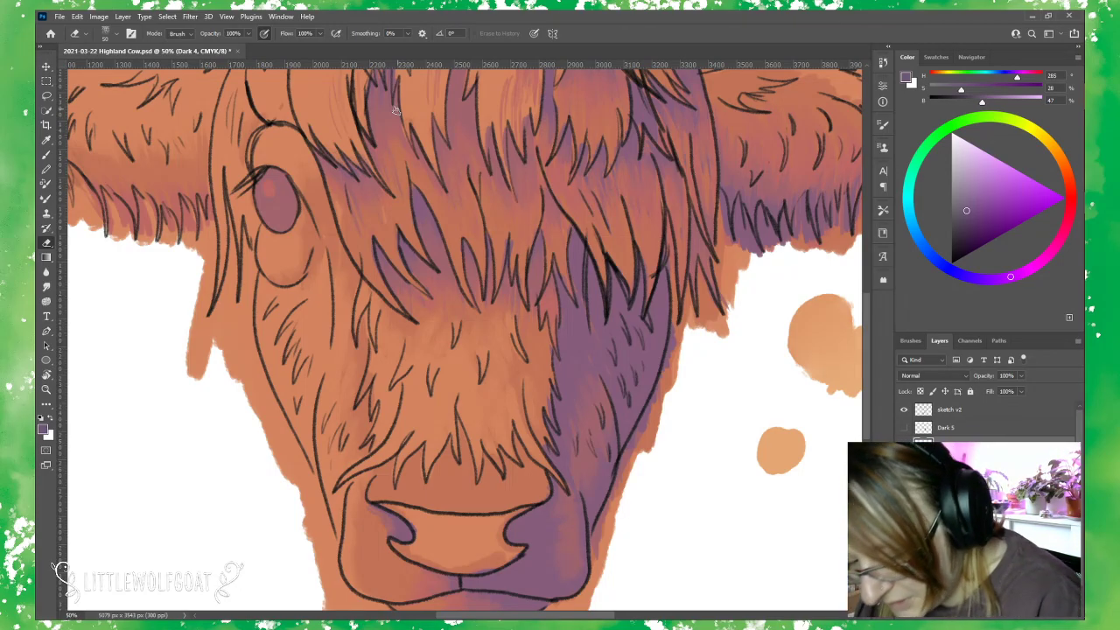
key("alt+bracketright")
left_click(48, 151)
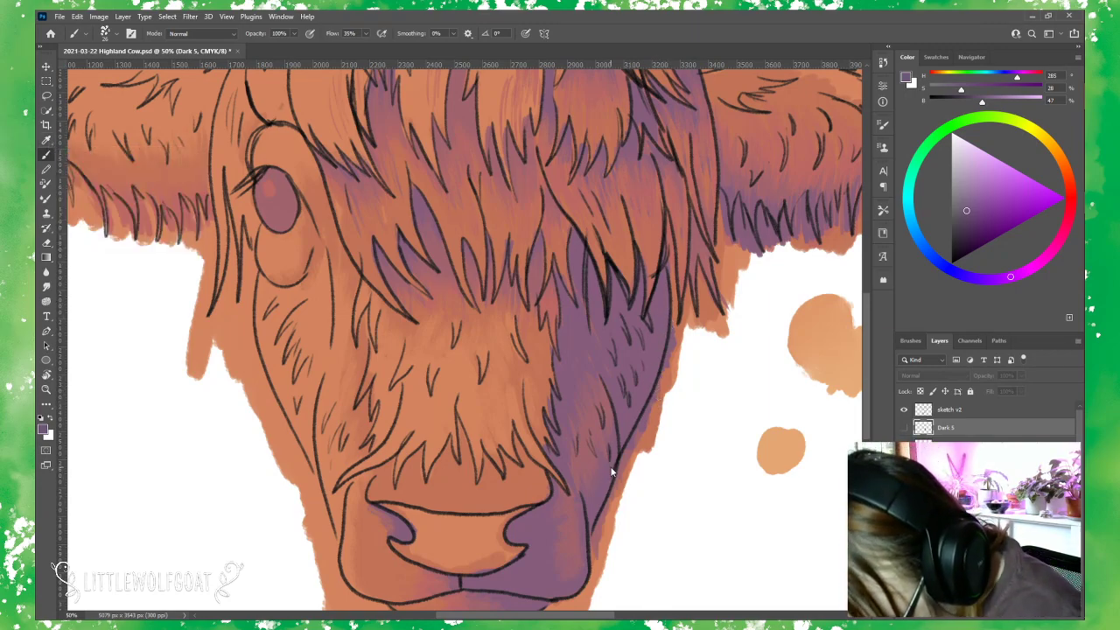
left_click(618, 444)
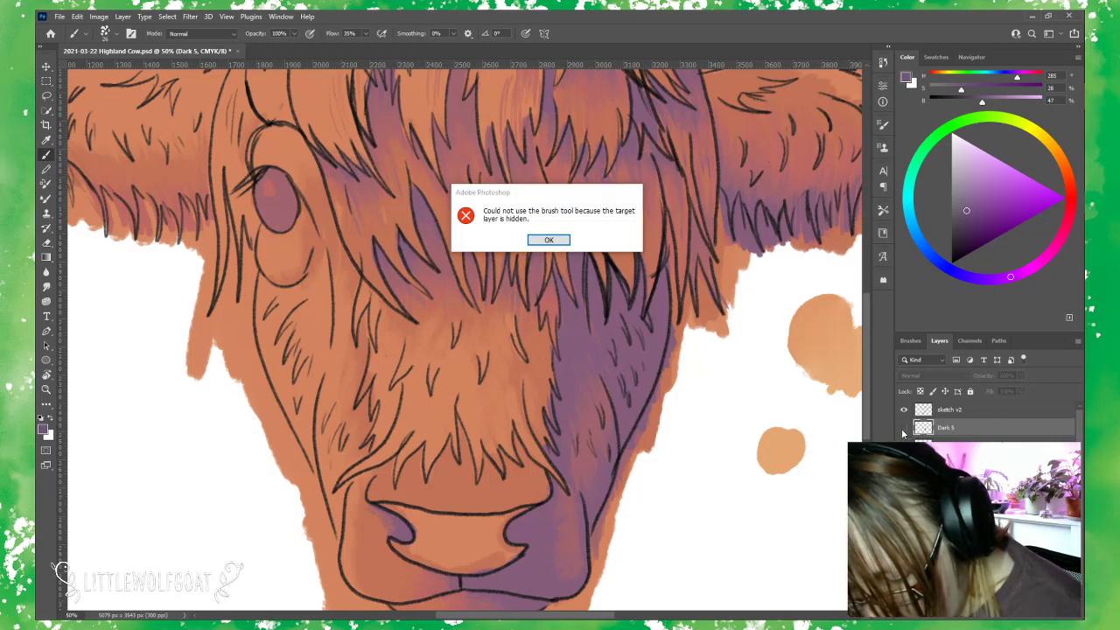
key("Return")
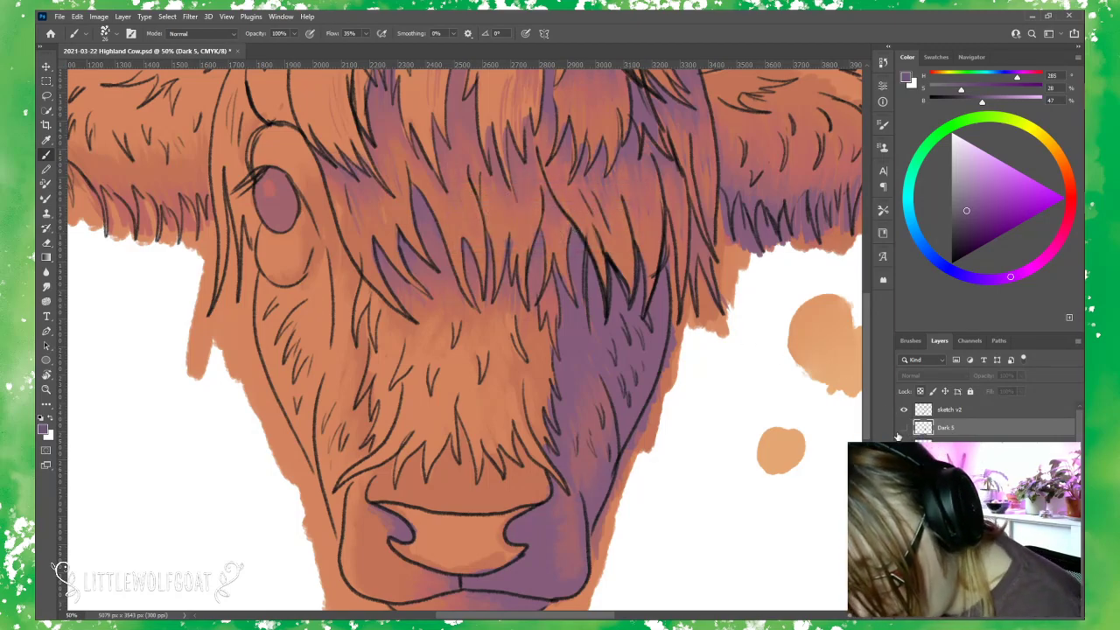
left_click(903, 428)
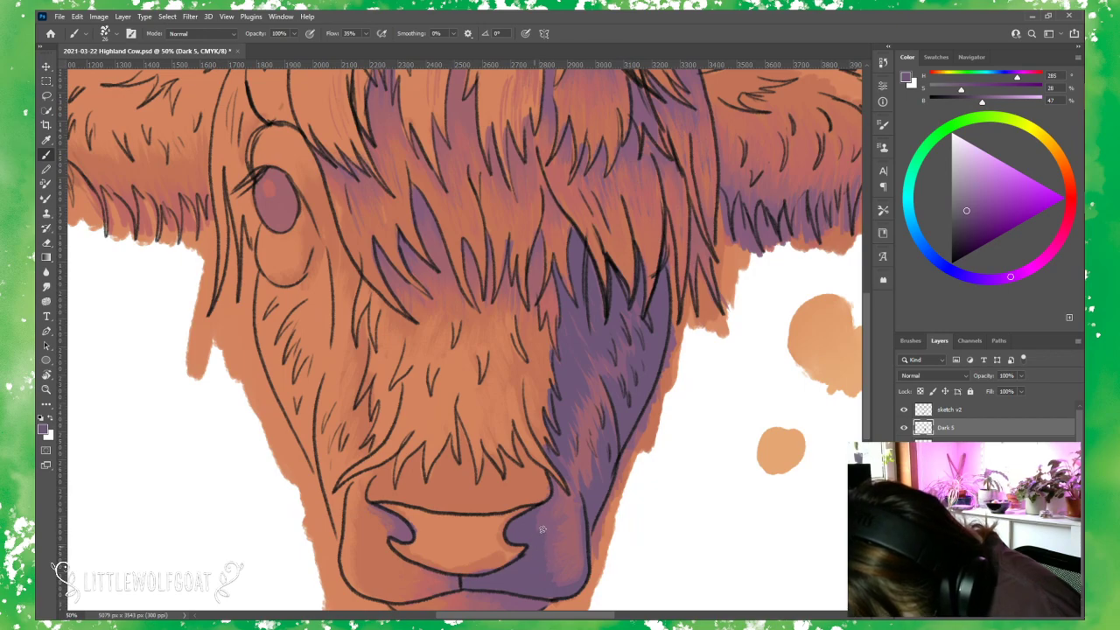
Scroll down to the muzzle and back up, then right-click on the canvas.
scroll(867, 431, "down", 5)
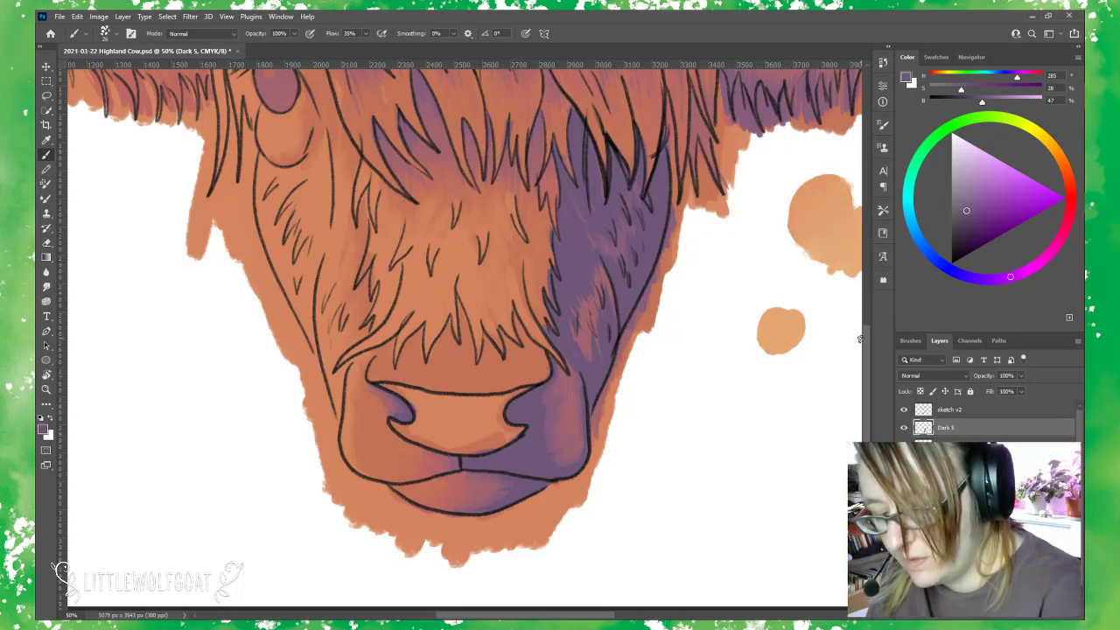
scroll(860, 339, "up", 3)
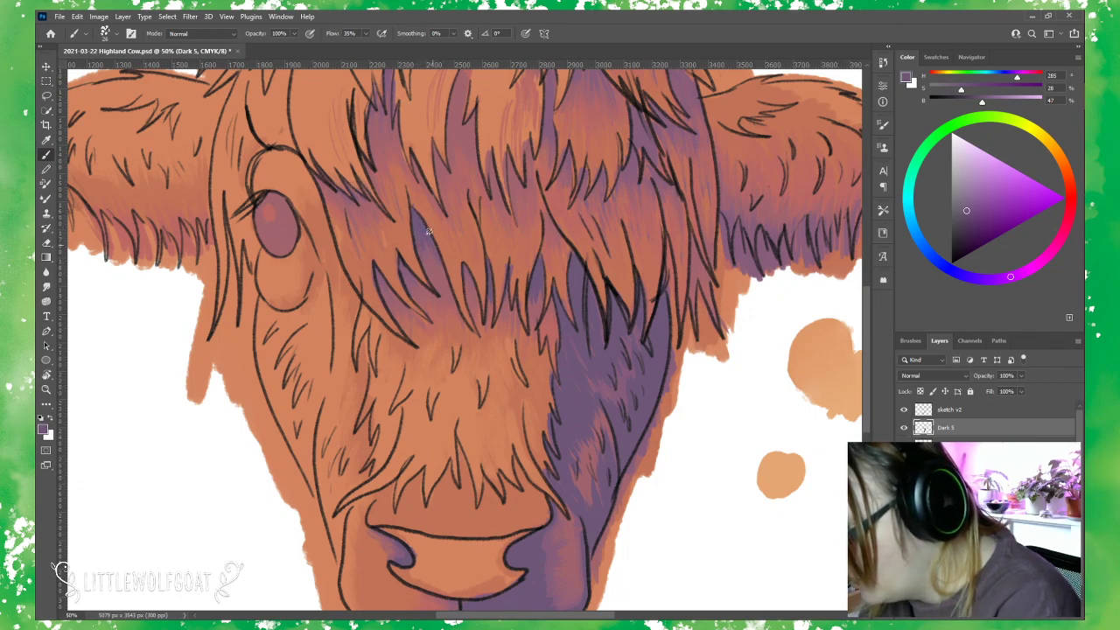
right_click(373, 274)
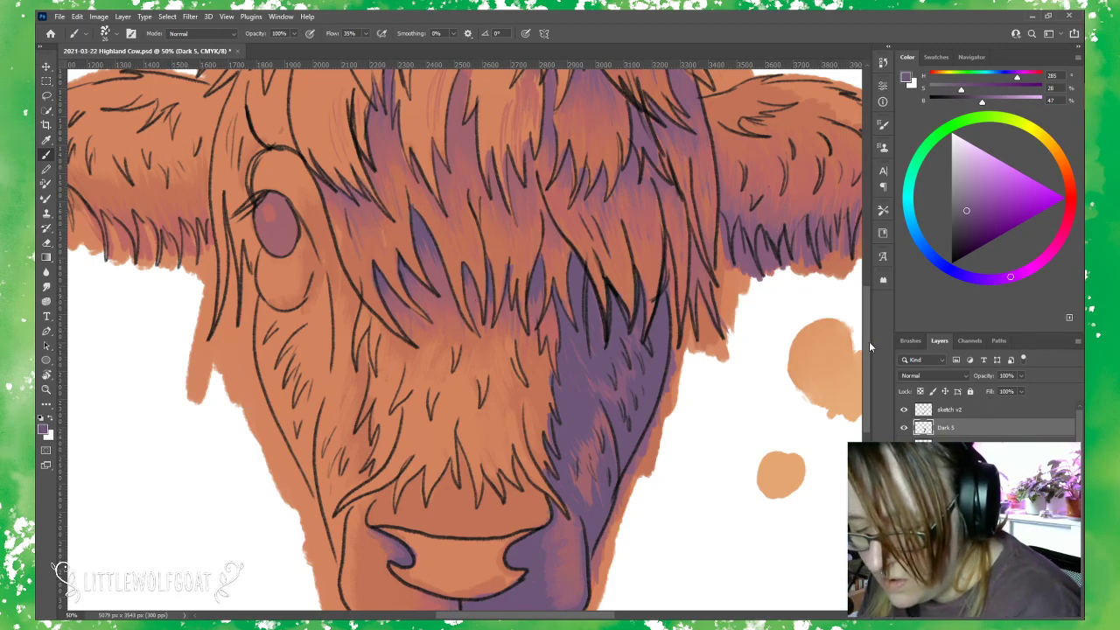
Flick purple Dark 5 hair strokes under and beside the right ear.
left_click_drag(868, 356, 871, 293)
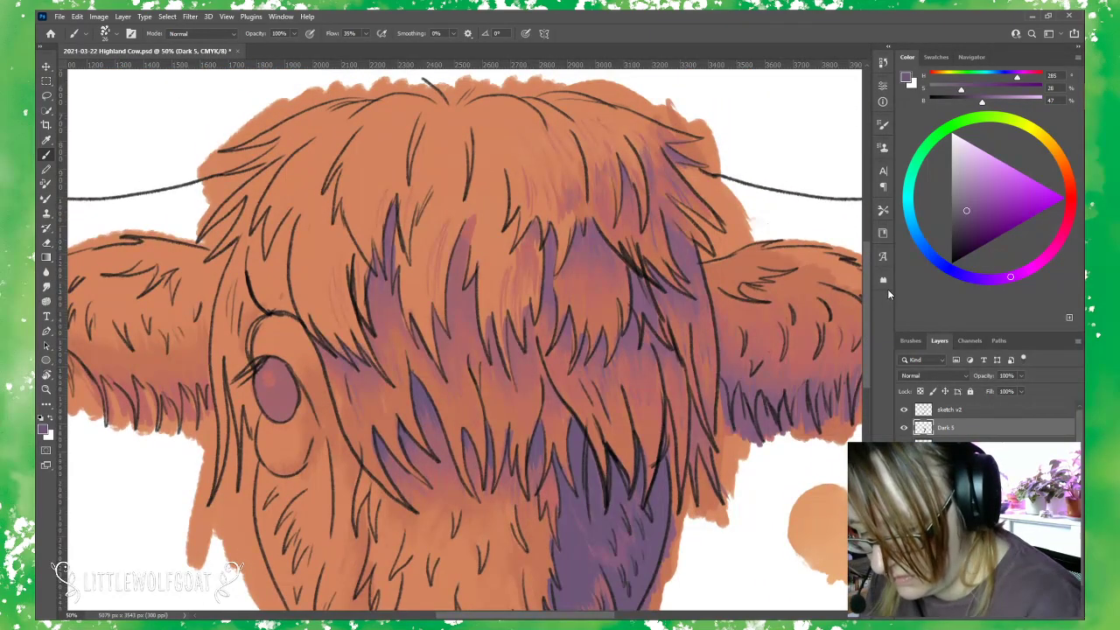
left_click_drag(730, 420, 743, 364)
left_click_drag(755, 434, 750, 376)
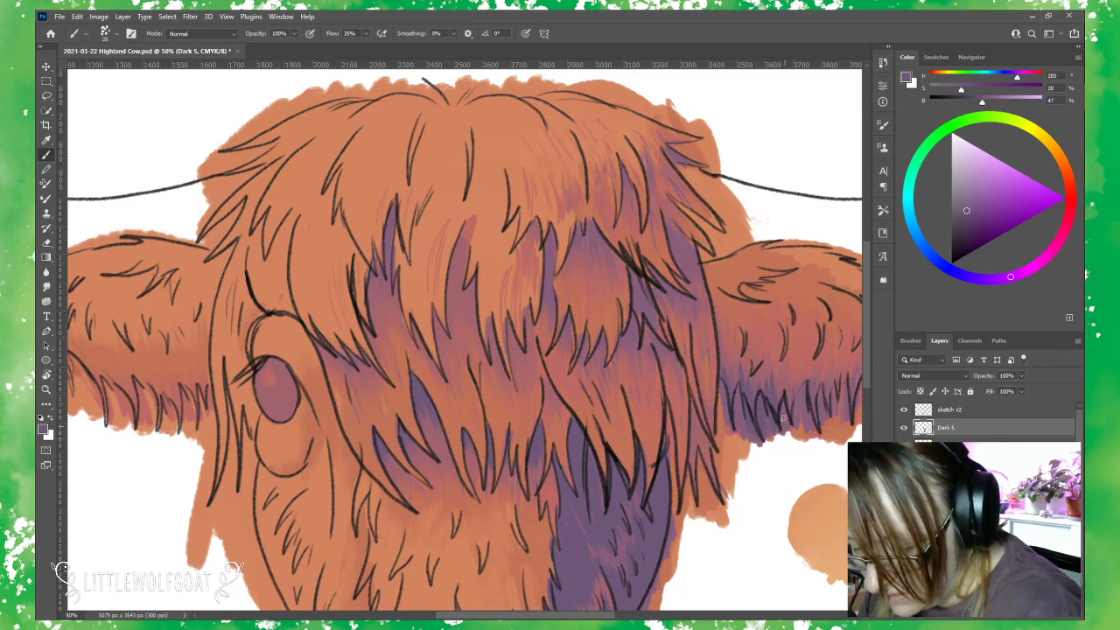
mouse_move(716, 287)
left_mouse_down()
mouse_move(727, 383)
mouse_move(733, 315)
mouse_move(732, 369)
mouse_move(721, 336)
mouse_move(732, 359)
mouse_move(744, 337)
mouse_move(757, 365)
mouse_move(774, 363)
mouse_move(792, 389)
mouse_move(815, 355)
left_mouse_up()
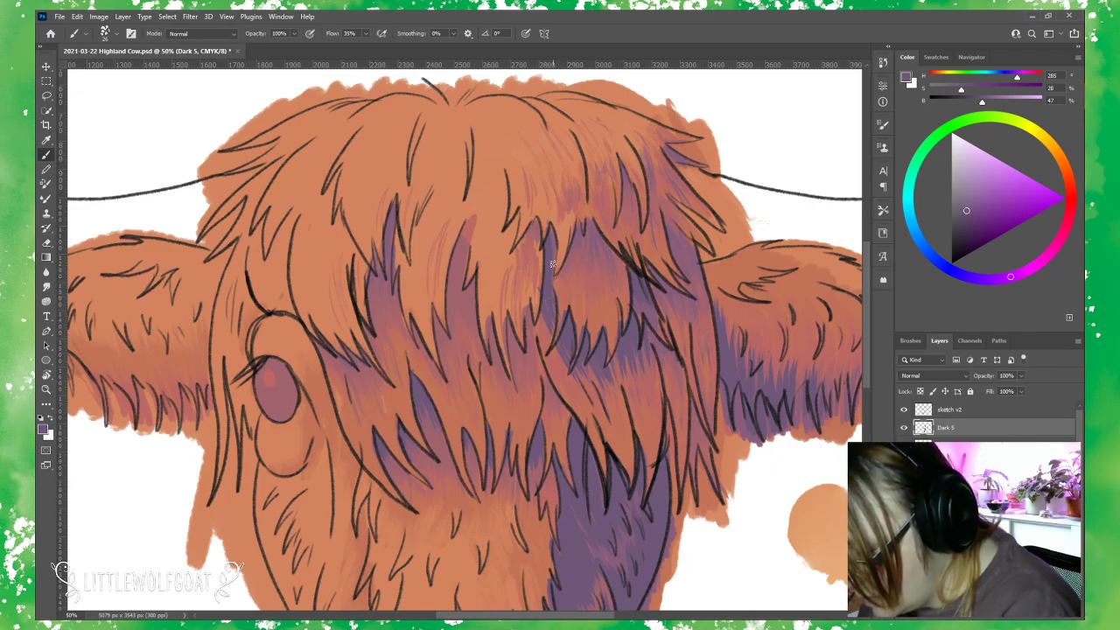
Paint purple hair strands through the forelock, building darker purple in its centre.
mouse_move(579, 224)
left_mouse_down()
mouse_move(571, 258)
mouse_move(588, 221)
mouse_move(588, 285)
mouse_move(588, 217)
mouse_move(592, 279)
mouse_move(594, 226)
mouse_move(621, 296)
mouse_move(603, 230)
mouse_move(617, 293)
mouse_move(614, 254)
mouse_move(625, 305)
left_mouse_up()
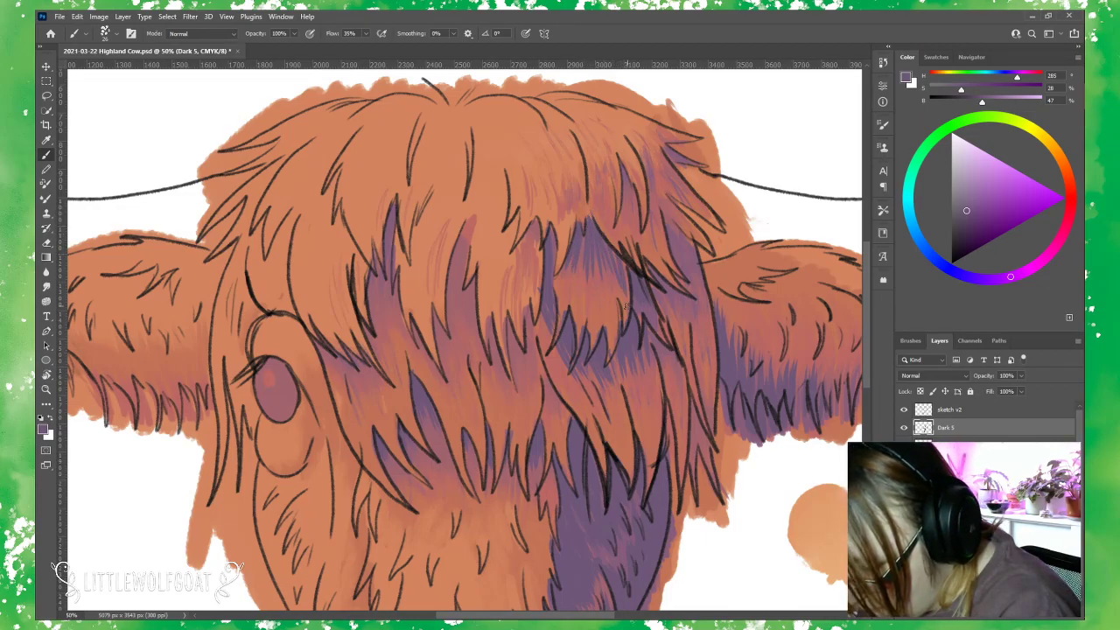
left_click_drag(603, 240, 599, 274)
mouse_move(521, 254)
left_mouse_down()
mouse_move(534, 222)
mouse_move(517, 255)
mouse_move(535, 223)
mouse_move(525, 272)
left_mouse_up()
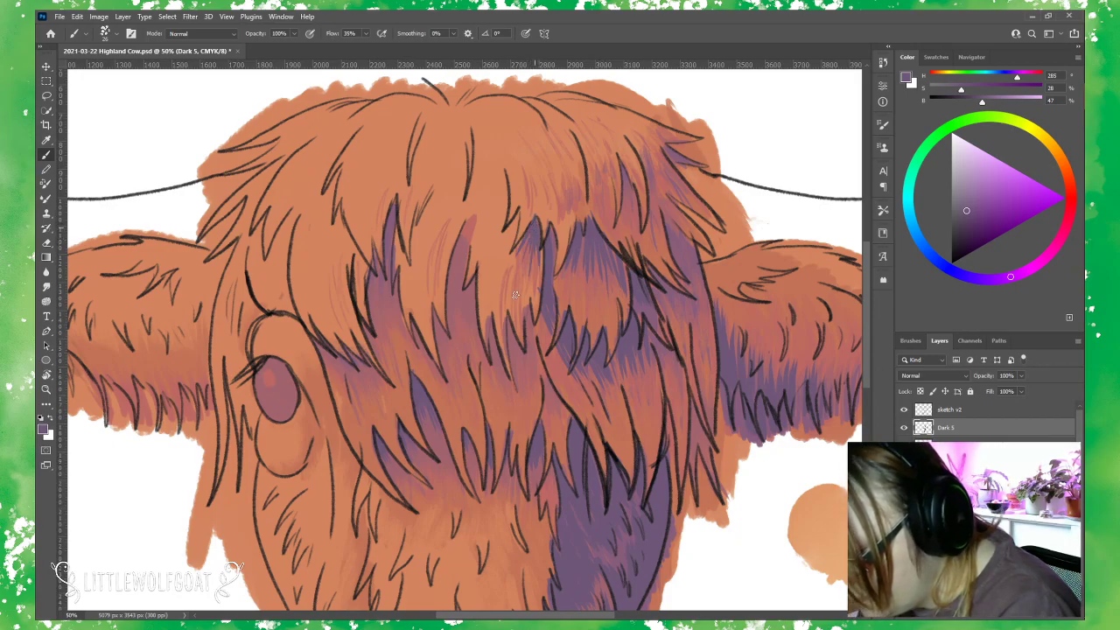
mouse_move(624, 160)
left_mouse_down()
mouse_move(625, 226)
mouse_move(635, 181)
left_mouse_up()
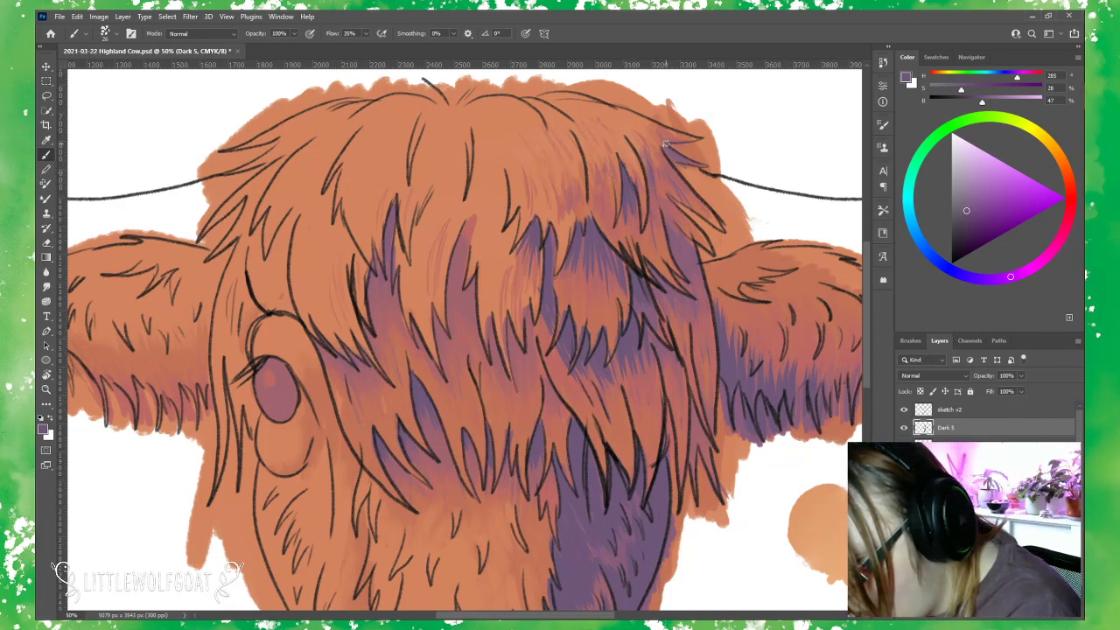
mouse_move(664, 143)
left_mouse_down()
mouse_move(686, 161)
mouse_move(685, 129)
left_mouse_up()
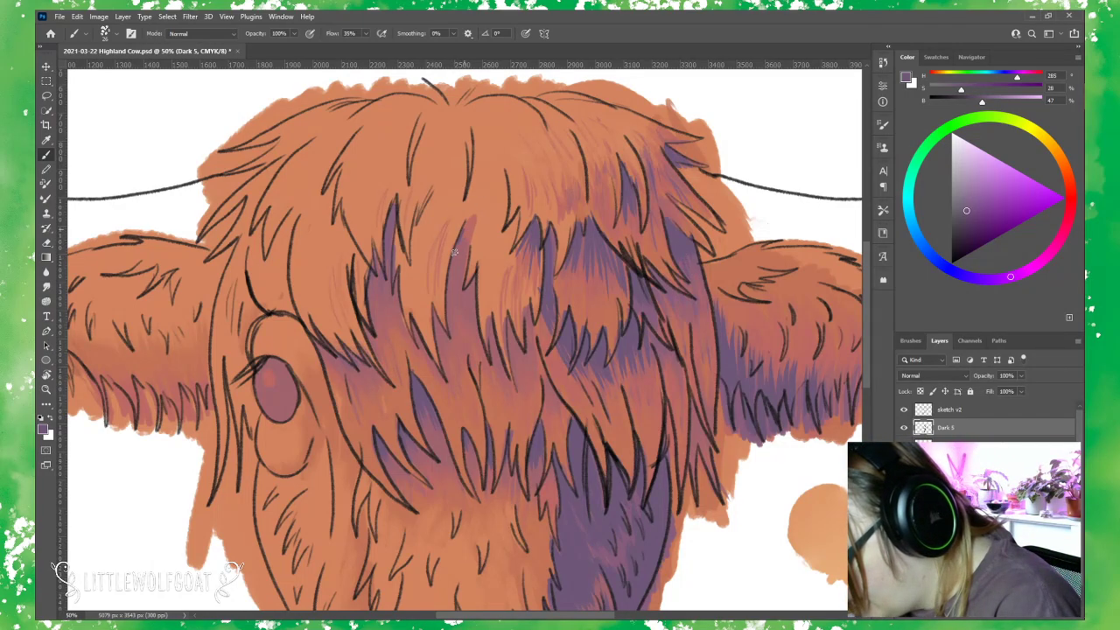
mouse_move(455, 253)
left_mouse_down()
mouse_move(463, 230)
mouse_move(460, 273)
left_mouse_up()
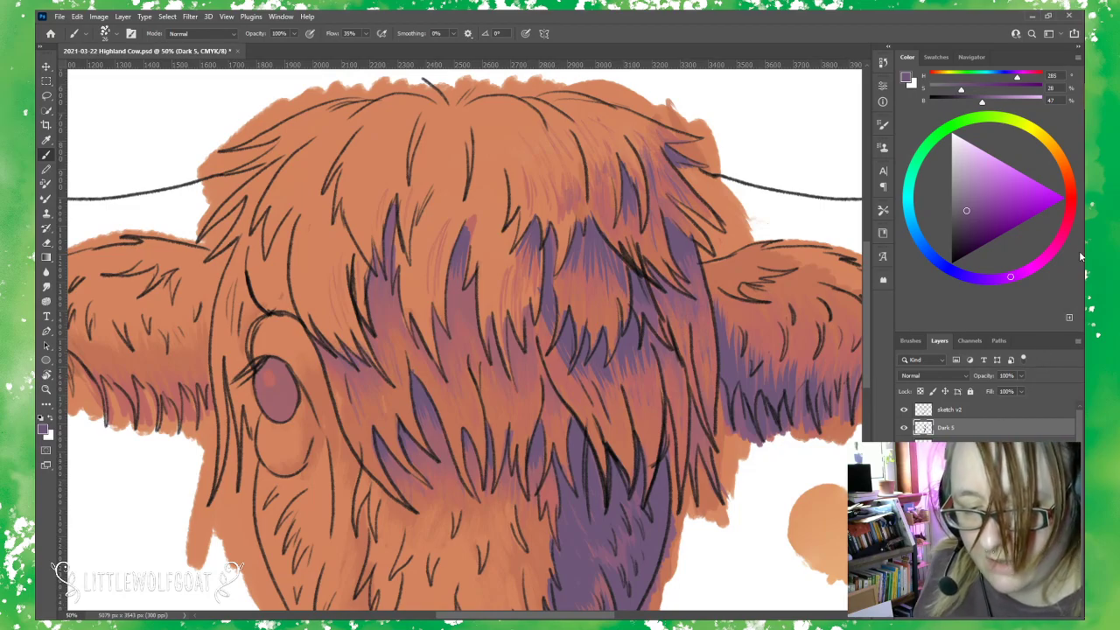
Play 'Machine (I'd Rather)' from the StreamBeats - Rock playlist in Spotify, then minimize Spotify.
key("alt+Tab")
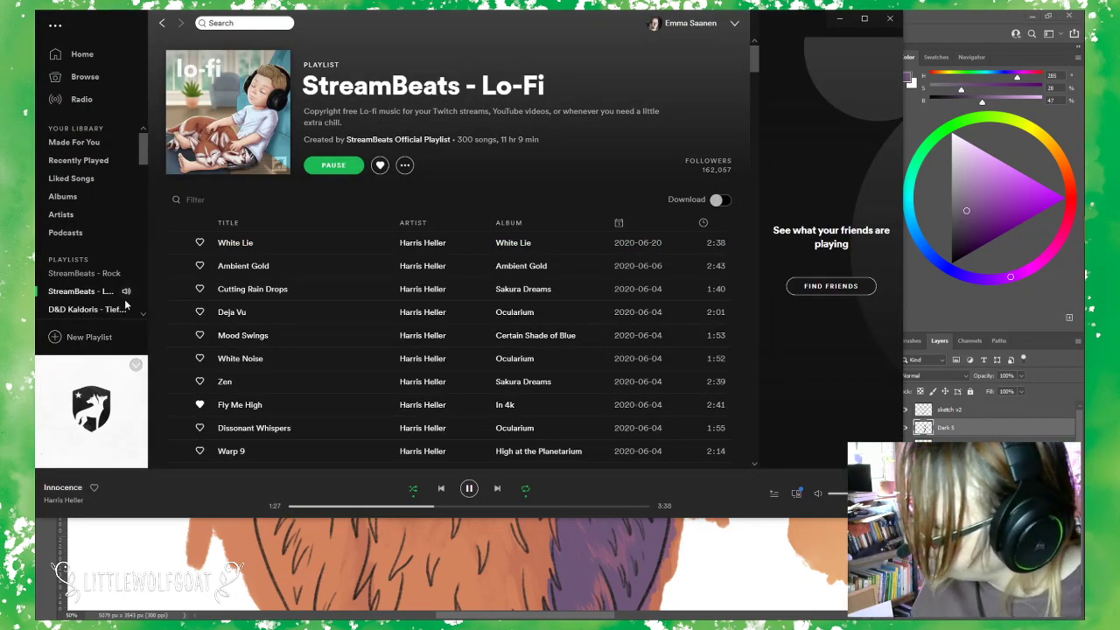
left_click(125, 271)
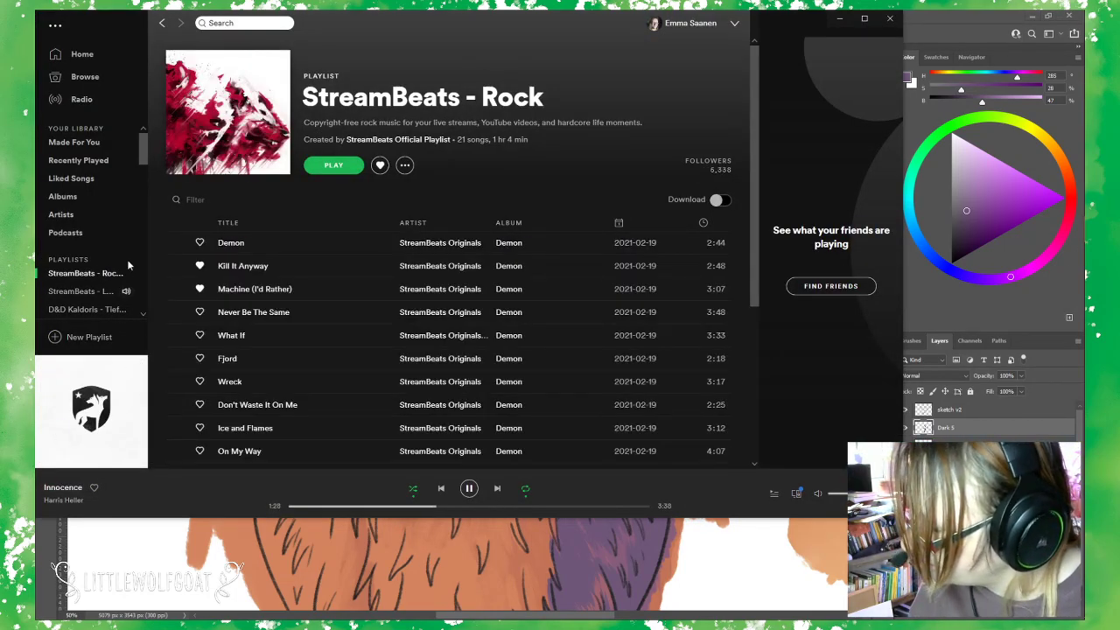
left_click(336, 166)
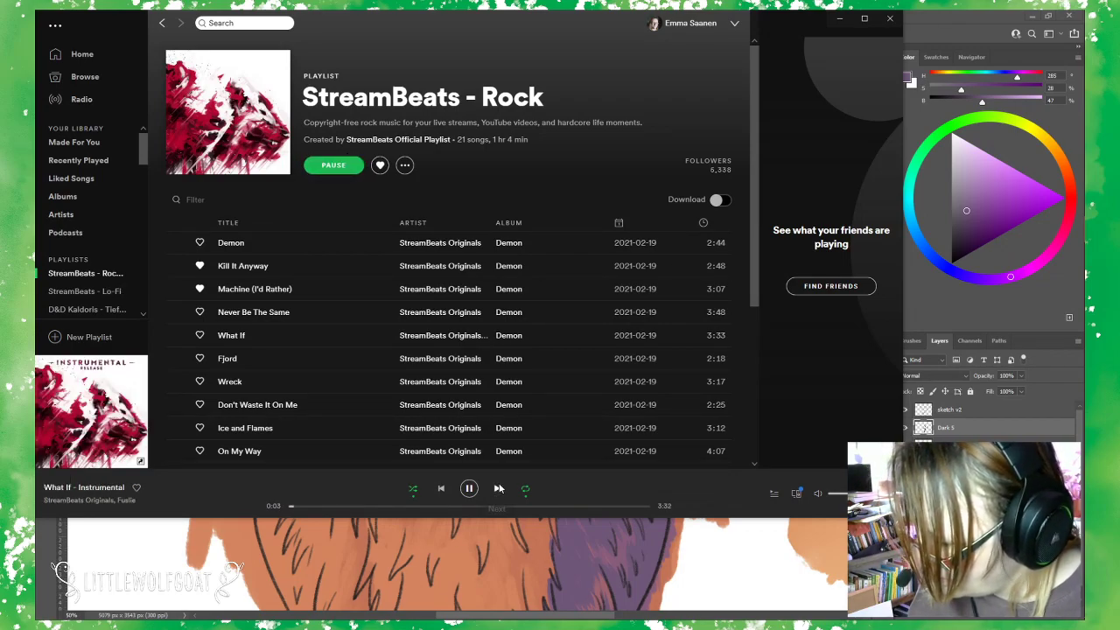
double_click(245, 295)
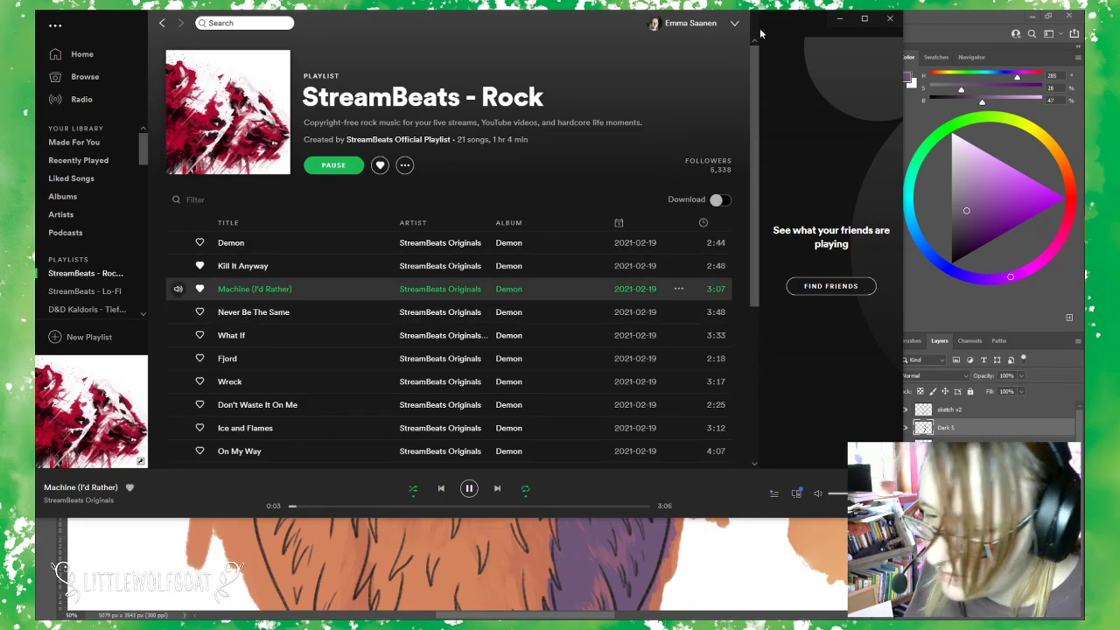
left_click(839, 19)
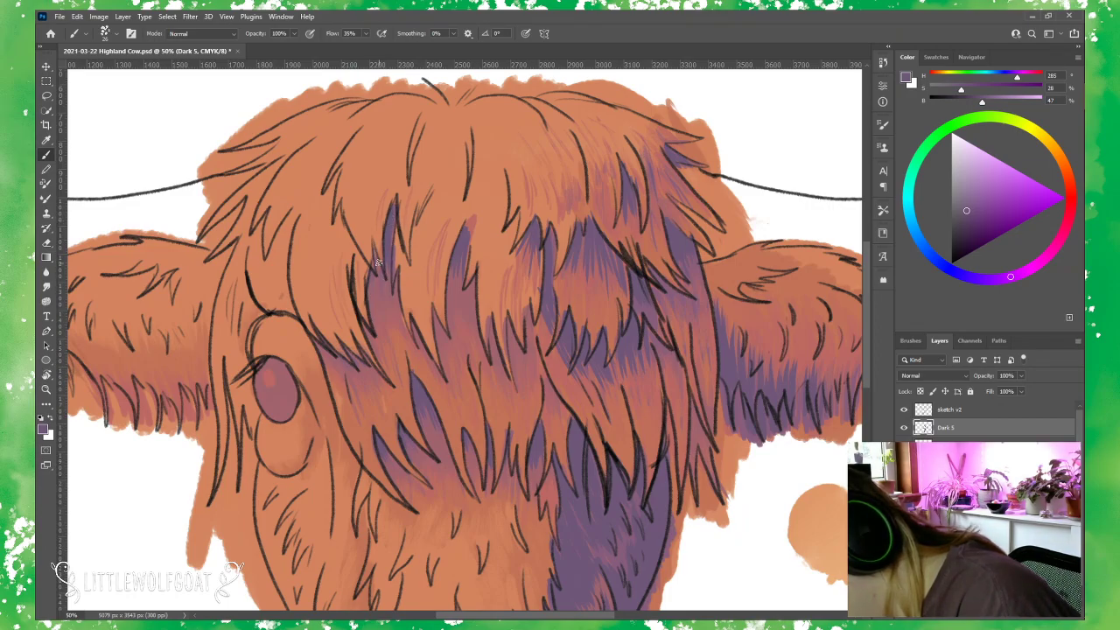
Paint short purple hair strands down the forehead fringe and left forelock on Dark 5.
mouse_move(376, 268)
left_mouse_down()
mouse_move(371, 311)
mouse_move(387, 247)
mouse_move(399, 327)
mouse_move(398, 272)
mouse_move(384, 320)
mouse_move(373, 275)
mouse_move(368, 336)
left_mouse_up()
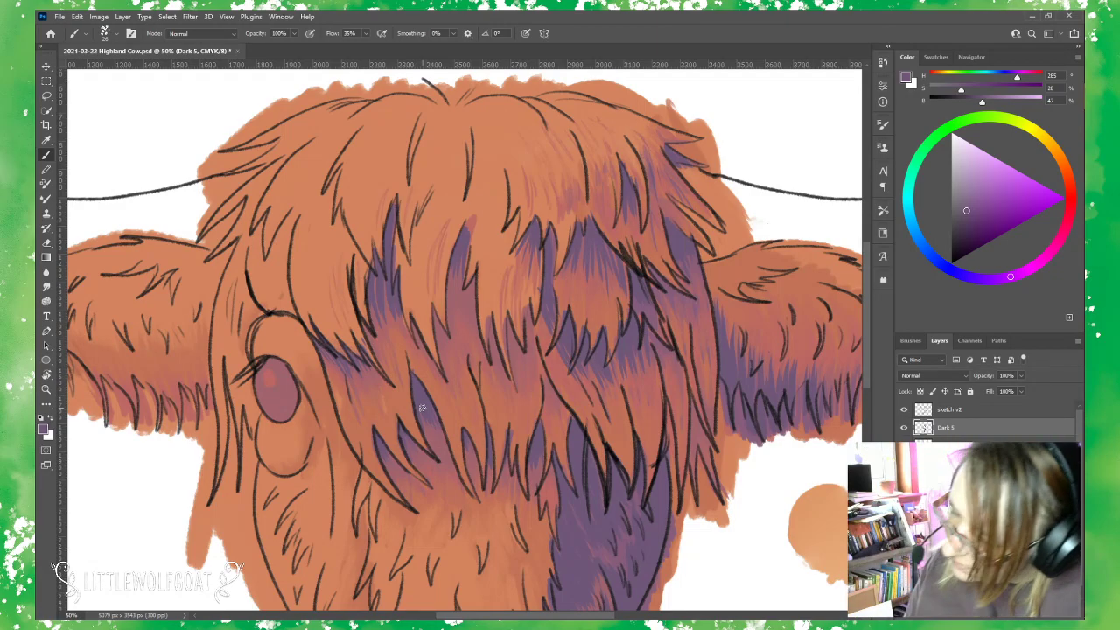
mouse_move(866, 317)
left_mouse_down()
mouse_move(865, 380)
mouse_move(867, 297)
left_mouse_up()
mouse_move(452, 266)
left_mouse_down()
mouse_move(460, 323)
mouse_move(463, 252)
mouse_move(461, 325)
mouse_move(462, 254)
mouse_move(474, 333)
mouse_move(472, 282)
mouse_move(464, 328)
mouse_move(452, 267)
mouse_move(458, 341)
mouse_move(454, 308)
mouse_move(432, 307)
mouse_move(443, 348)
left_mouse_up()
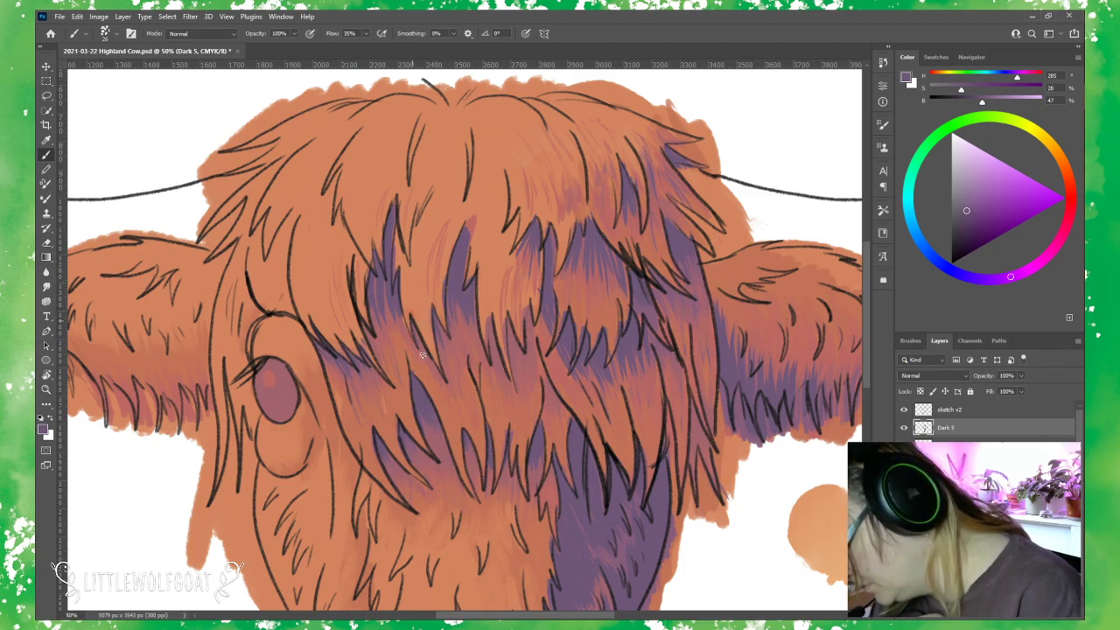
left_click_drag(507, 313, 511, 346)
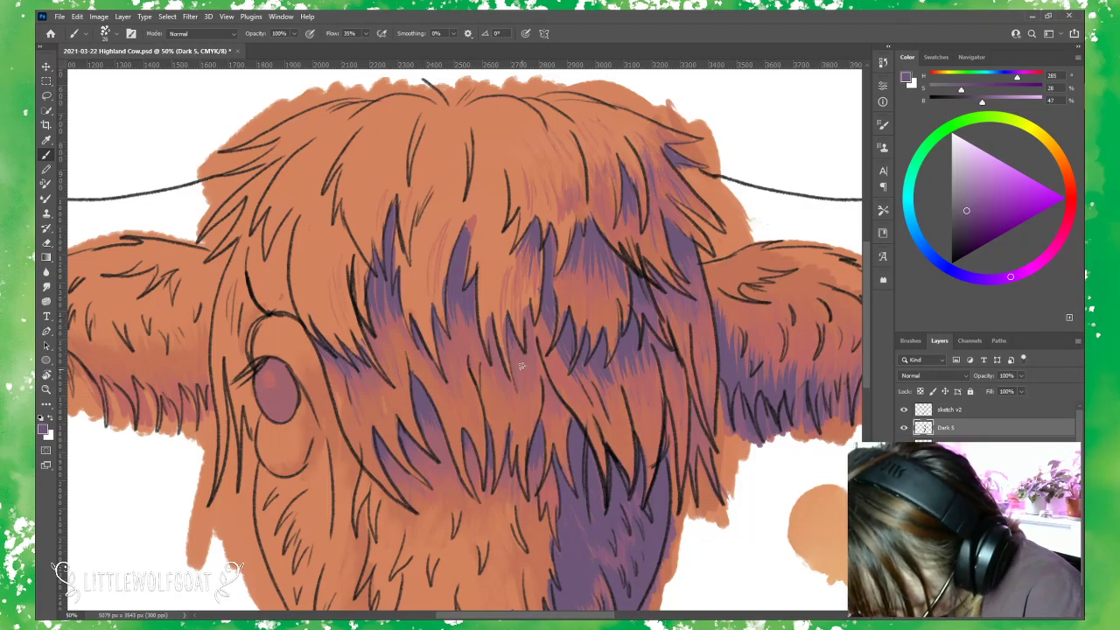
mouse_move(528, 302)
left_mouse_down()
mouse_move(527, 346)
mouse_move(498, 359)
mouse_move(475, 304)
mouse_move(448, 305)
left_mouse_up()
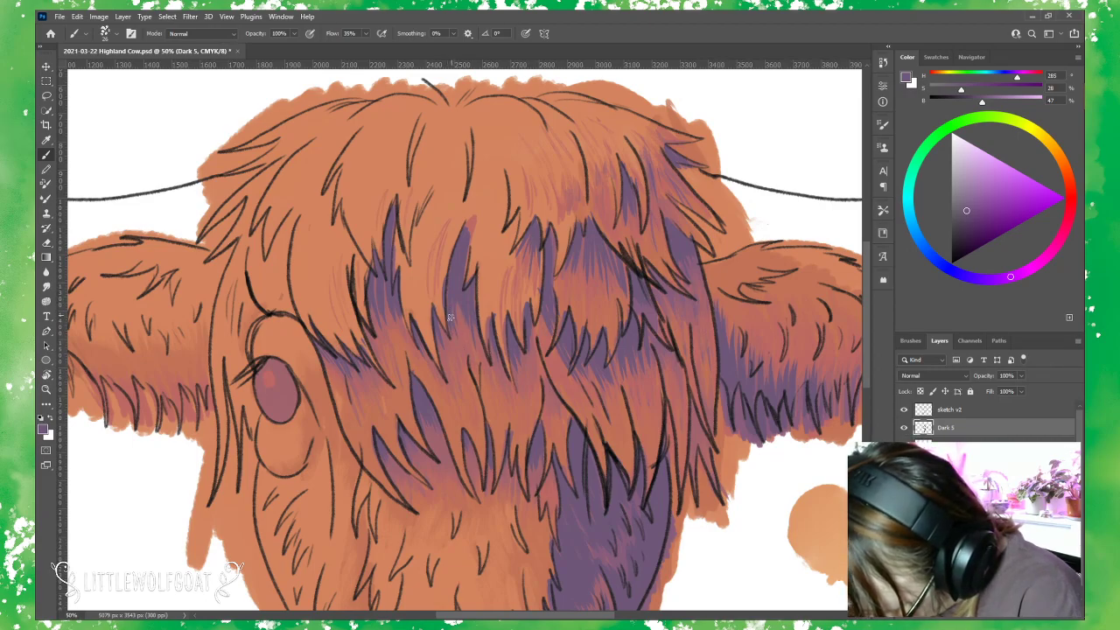
left_click_drag(455, 359, 448, 305)
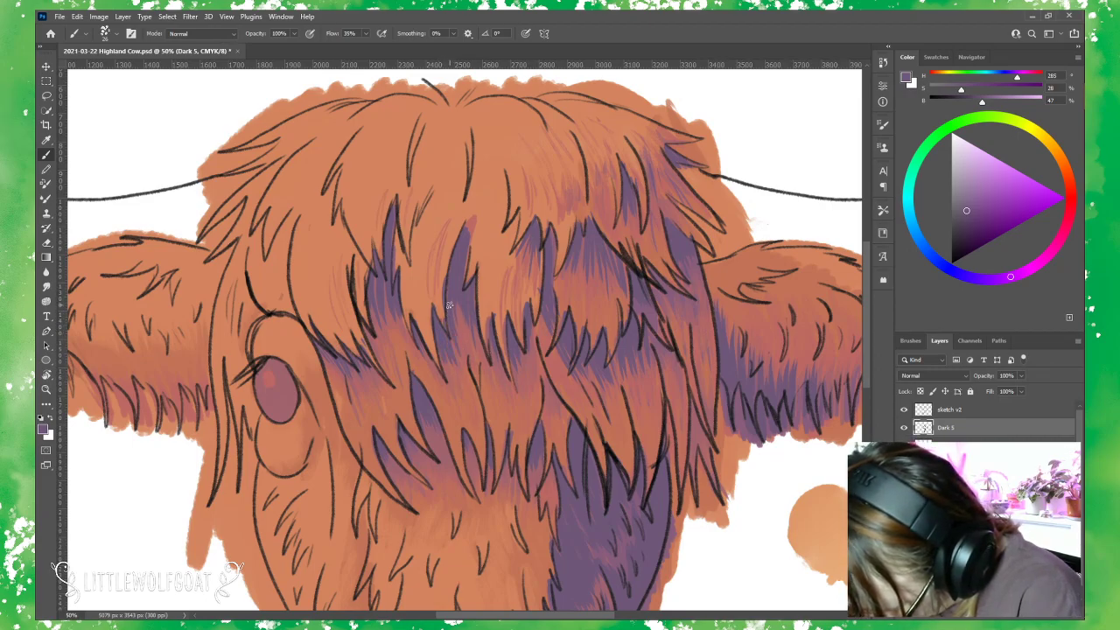
mouse_move(372, 308)
left_mouse_down()
mouse_move(383, 342)
mouse_move(401, 349)
mouse_move(394, 301)
left_mouse_up()
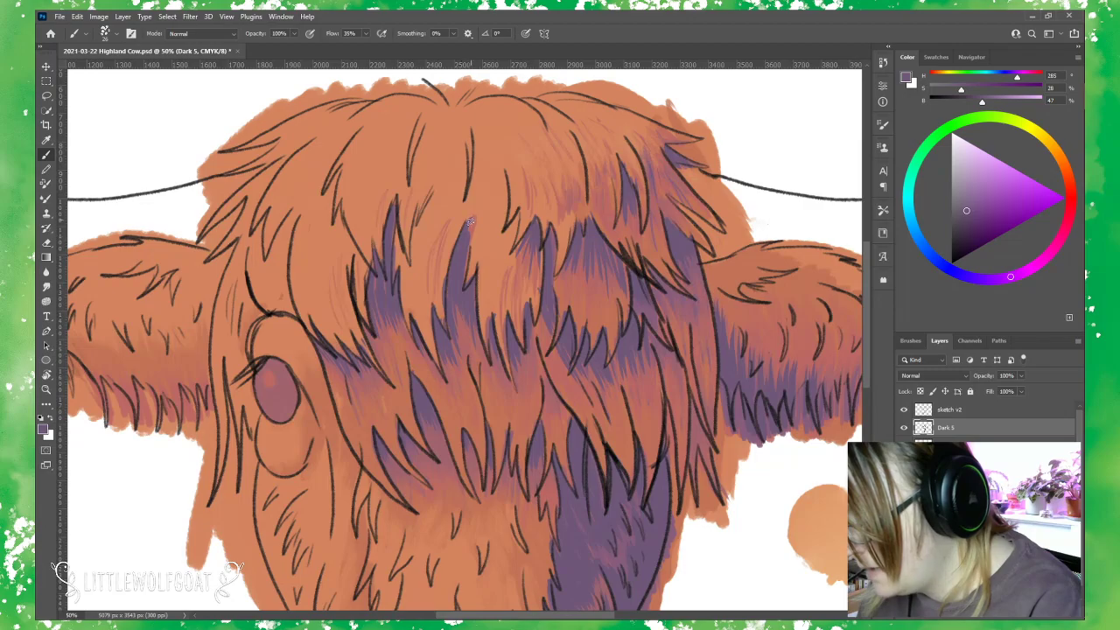
left_click_drag(470, 224, 462, 273)
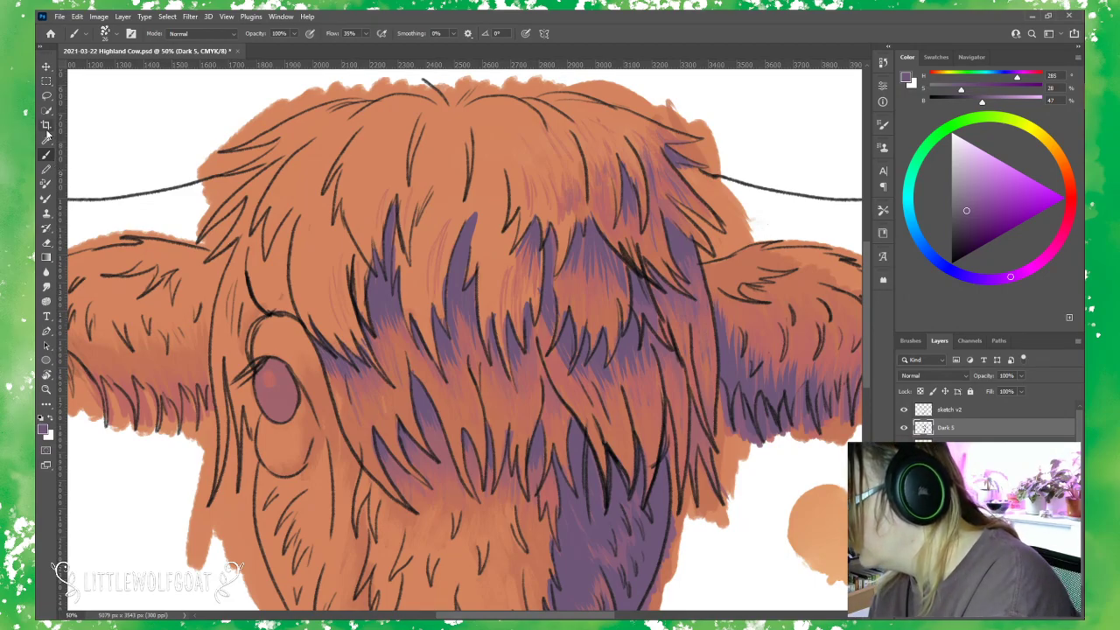
Switch to the Eraser, zoom in on the forehead, and use Kyle's Eraser - Natural Edge at 28 px.
left_click(47, 244)
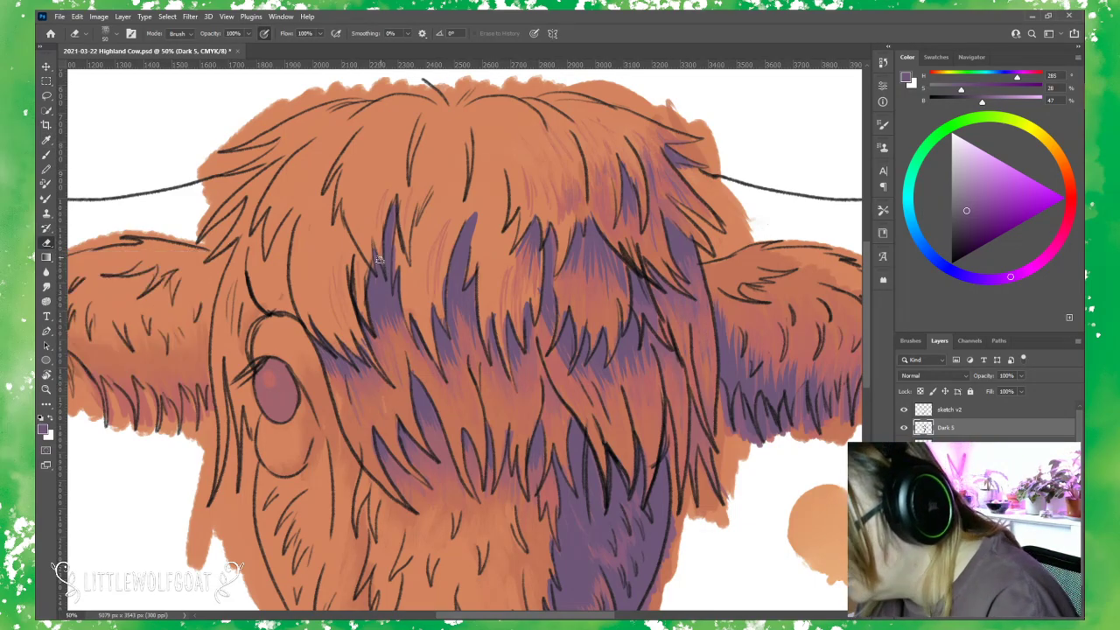
left_click(226, 16)
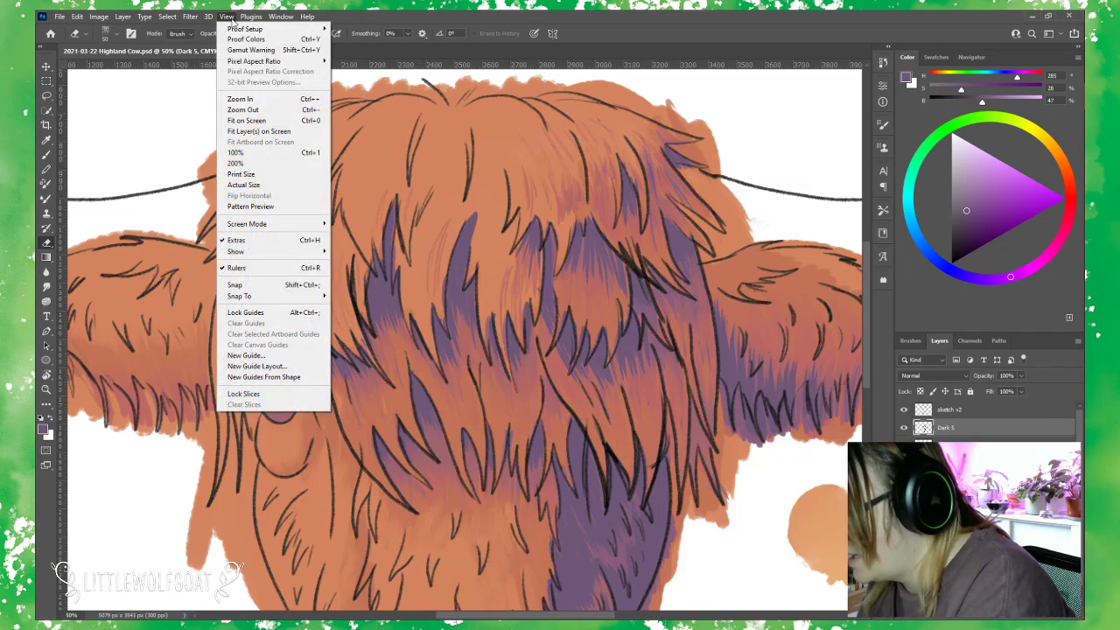
left_click(281, 100)
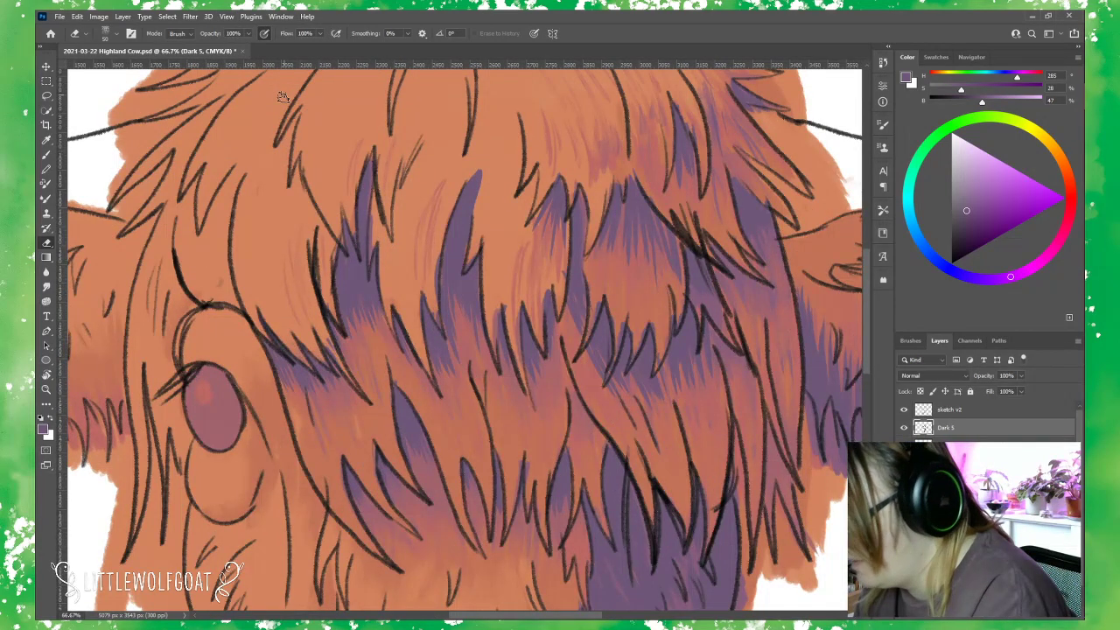
left_click(112, 36)
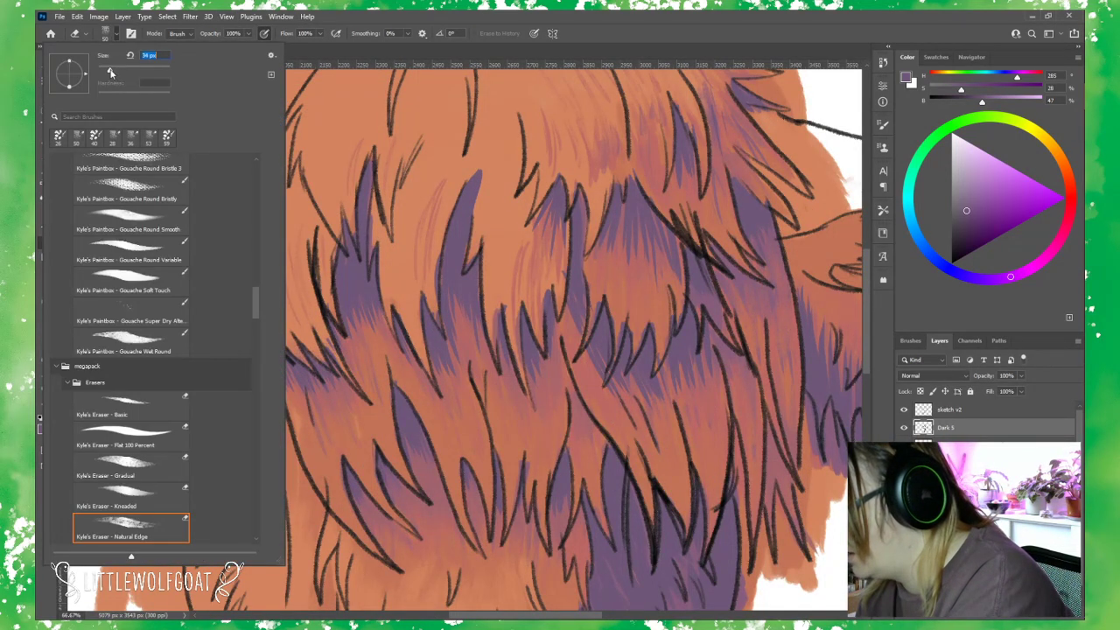
left_click(351, 214)
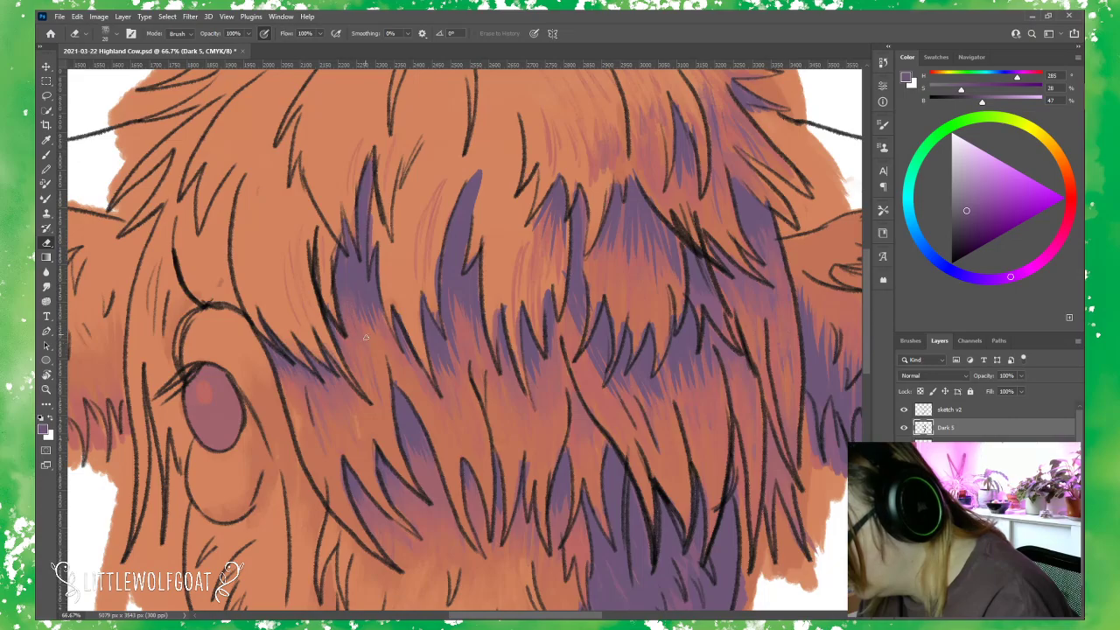
Lightly erase the purple strands in the forehead fur to soften the shading.
mouse_move(357, 266)
left_mouse_down()
mouse_move(365, 257)
mouse_move(380, 332)
mouse_move(374, 238)
mouse_move(391, 287)
left_mouse_up()
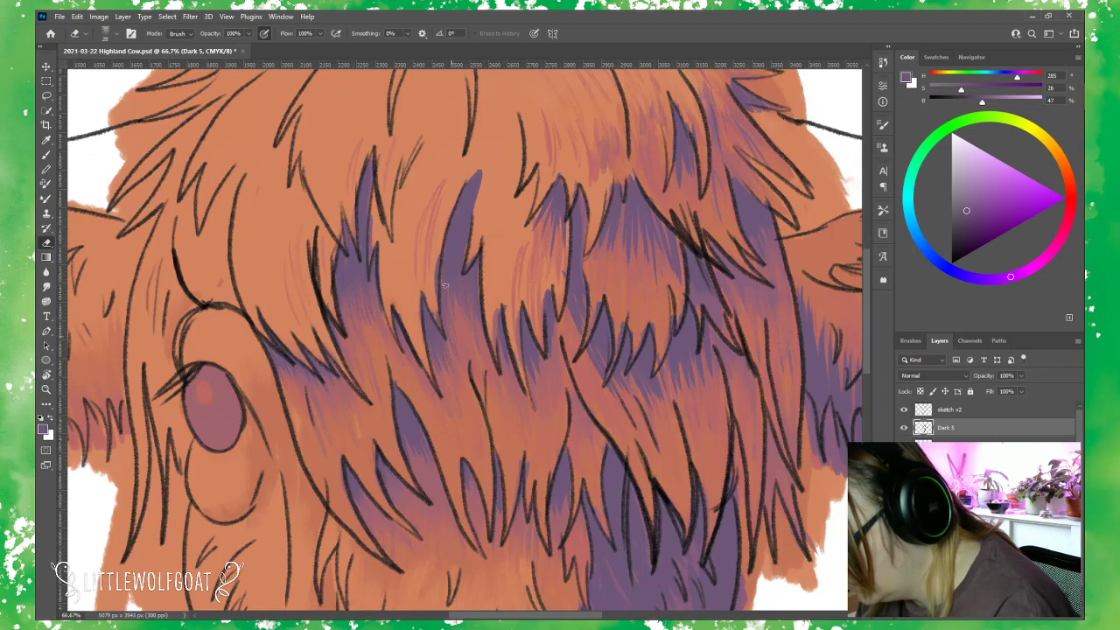
left_click_drag(431, 259, 443, 338)
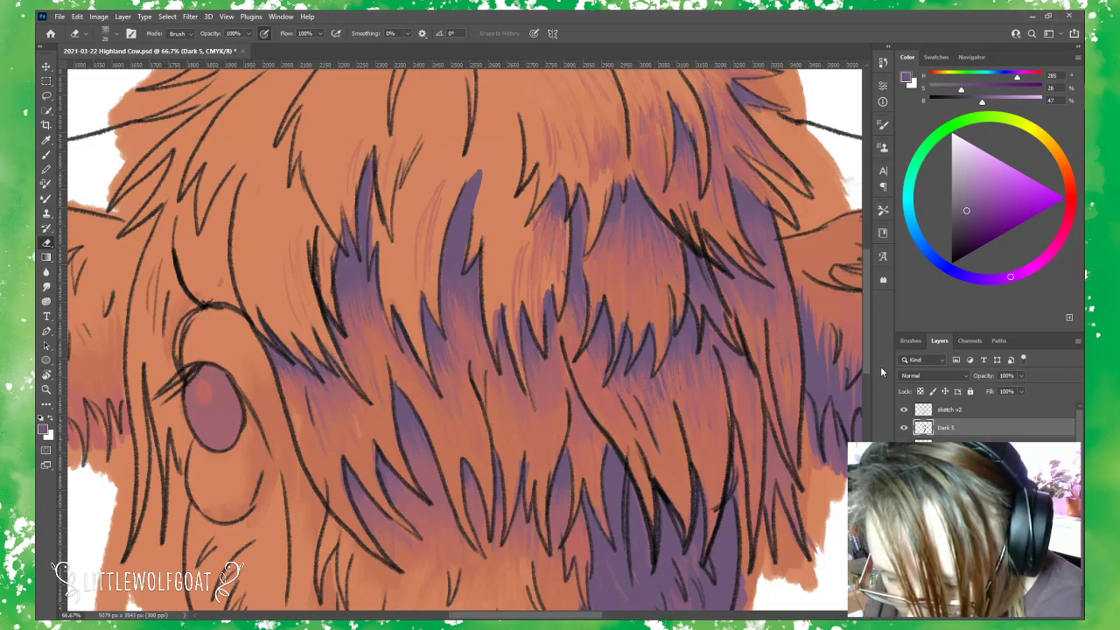
left_click_drag(867, 362, 865, 434)
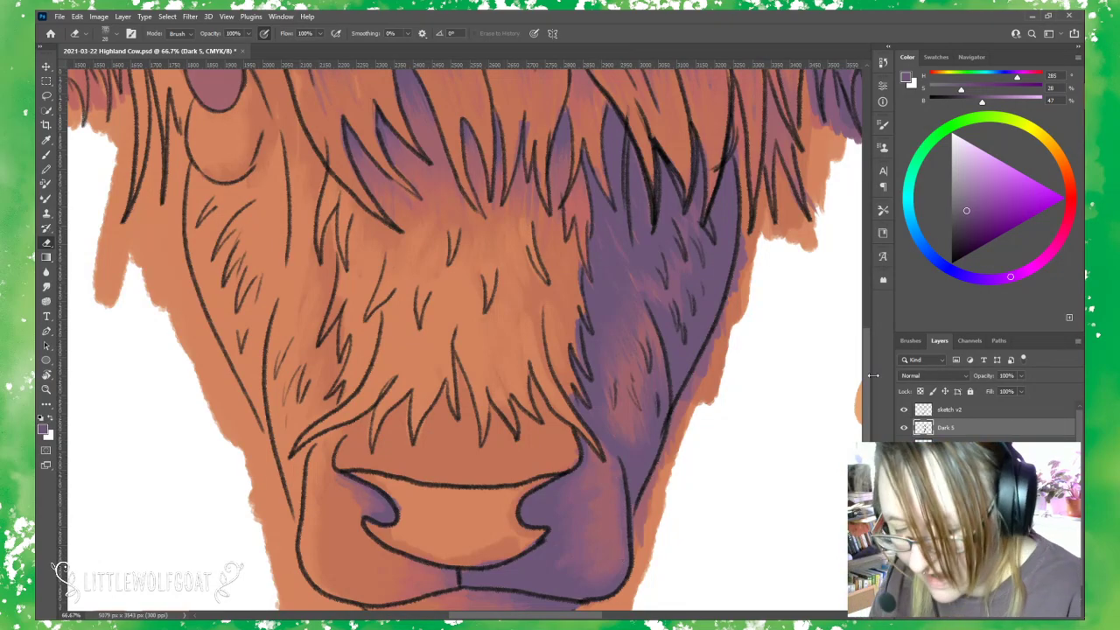
Erase thin strands into the purple fur beneath the right ear.
scroll(866, 408, "down", 3)
scroll(464, 338, "down", 1)
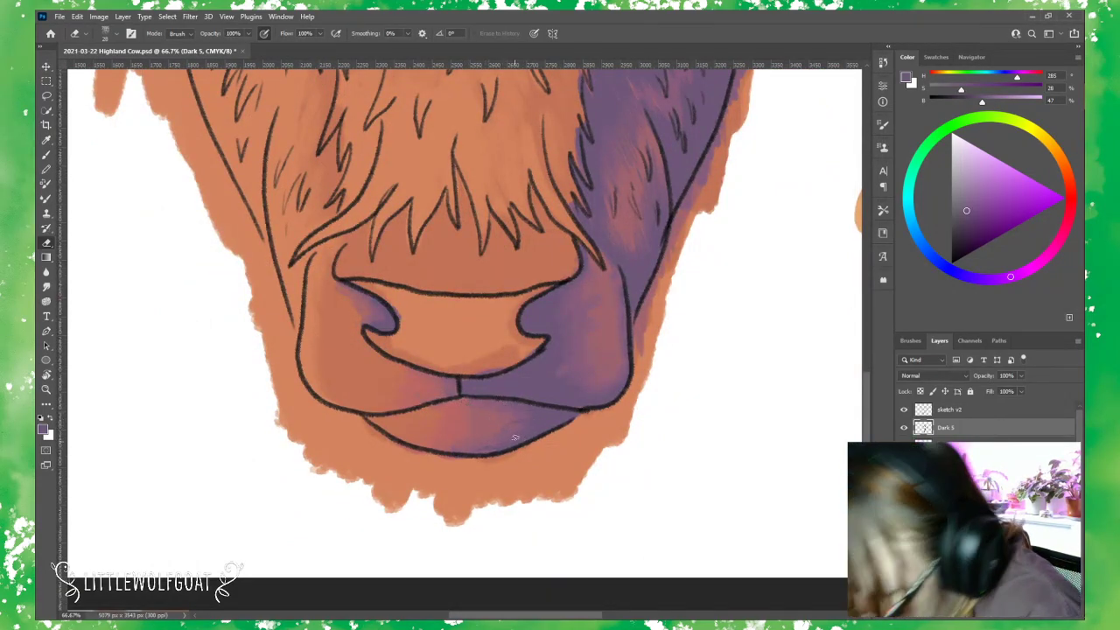
scroll(858, 374, "up", 5)
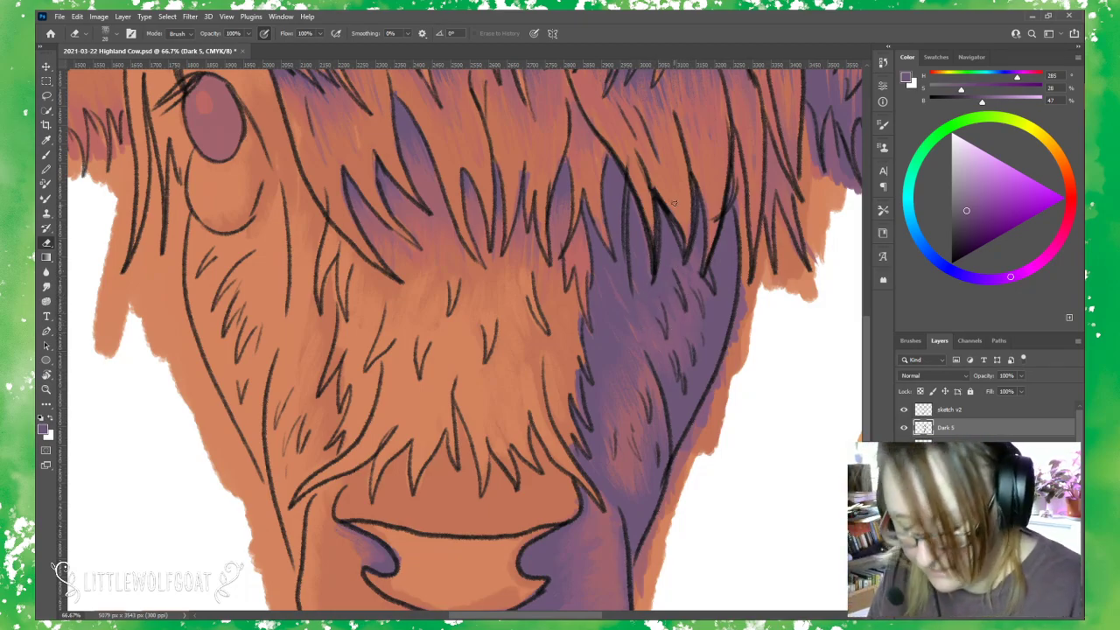
scroll(639, 593, "right", 5)
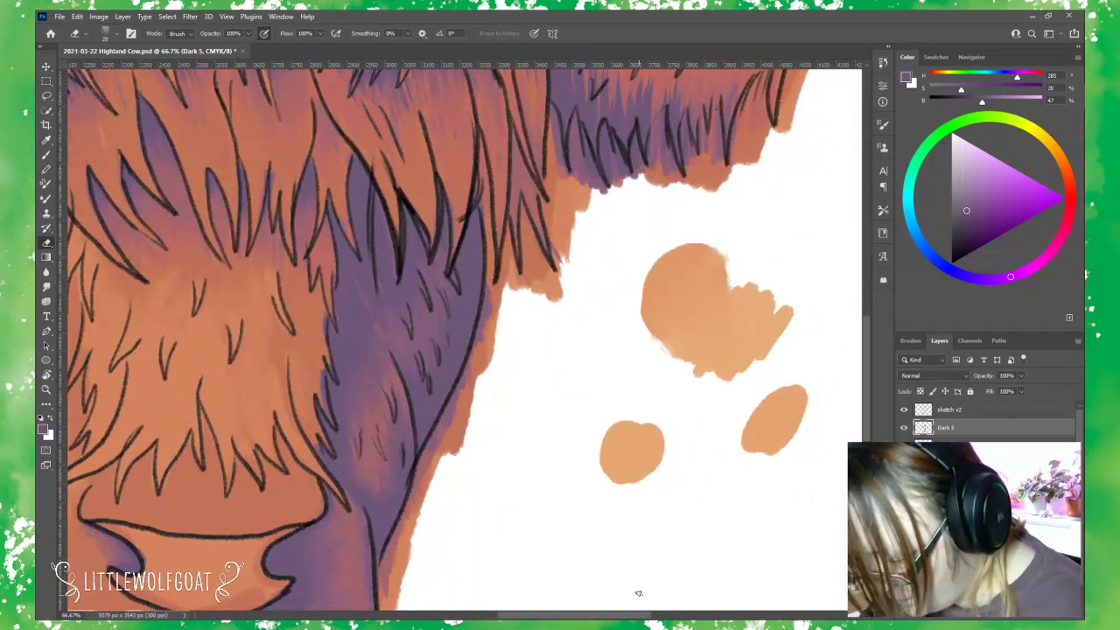
left_click_drag(865, 336, 869, 297)
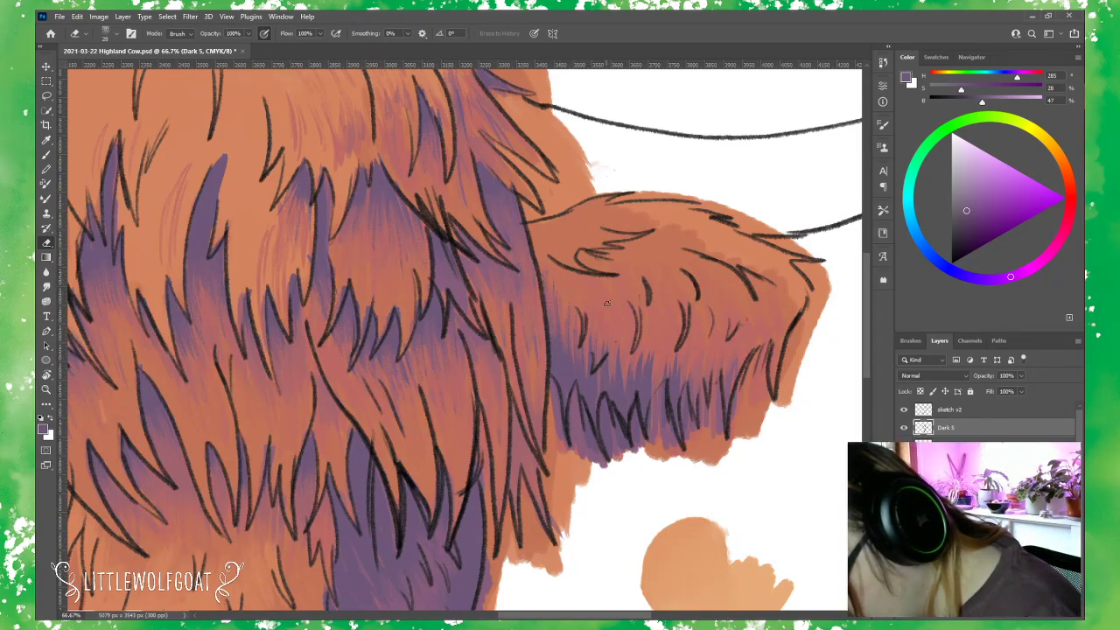
mouse_move(640, 376)
left_mouse_down()
mouse_move(641, 353)
mouse_move(674, 354)
left_mouse_up()
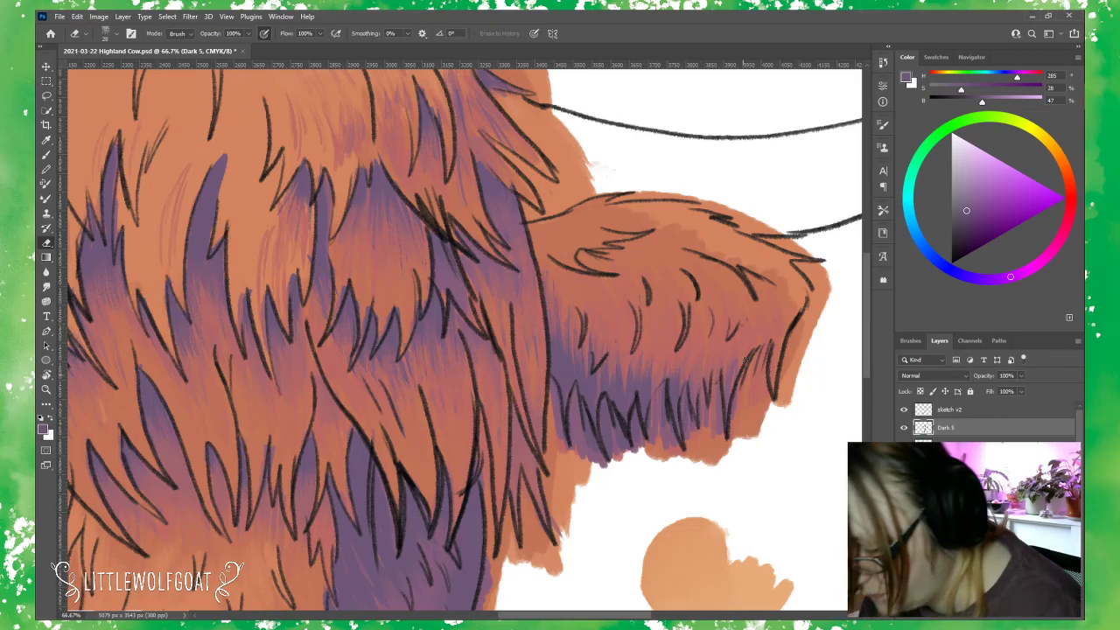
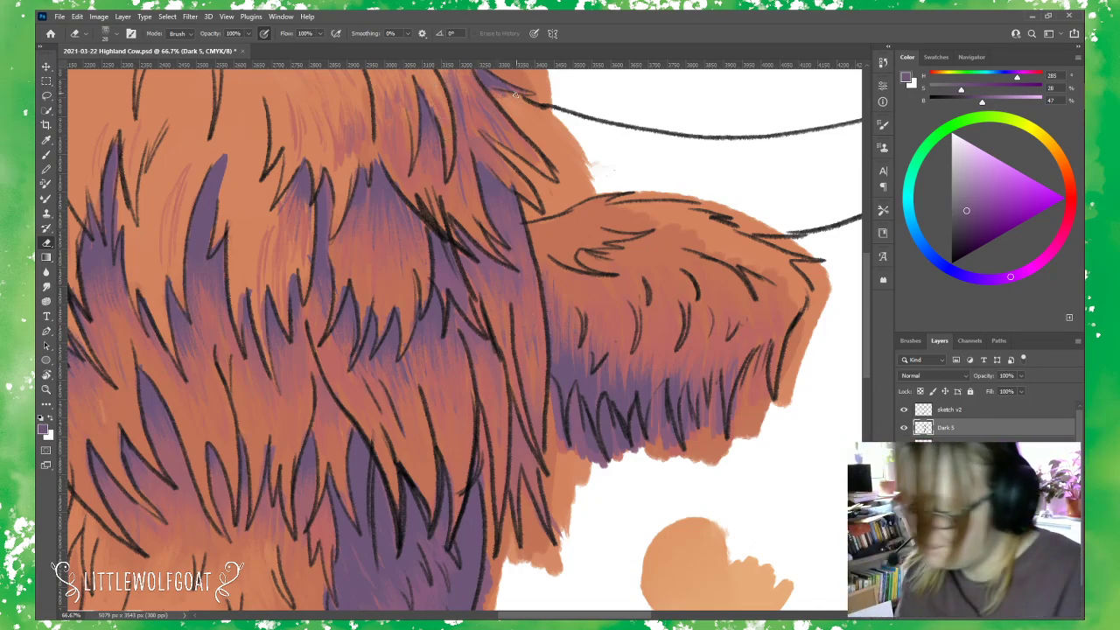
Fit the whole Highland cow painting, with horns and colour swatches, on screen.
left_click_drag(602, 617, 544, 605)
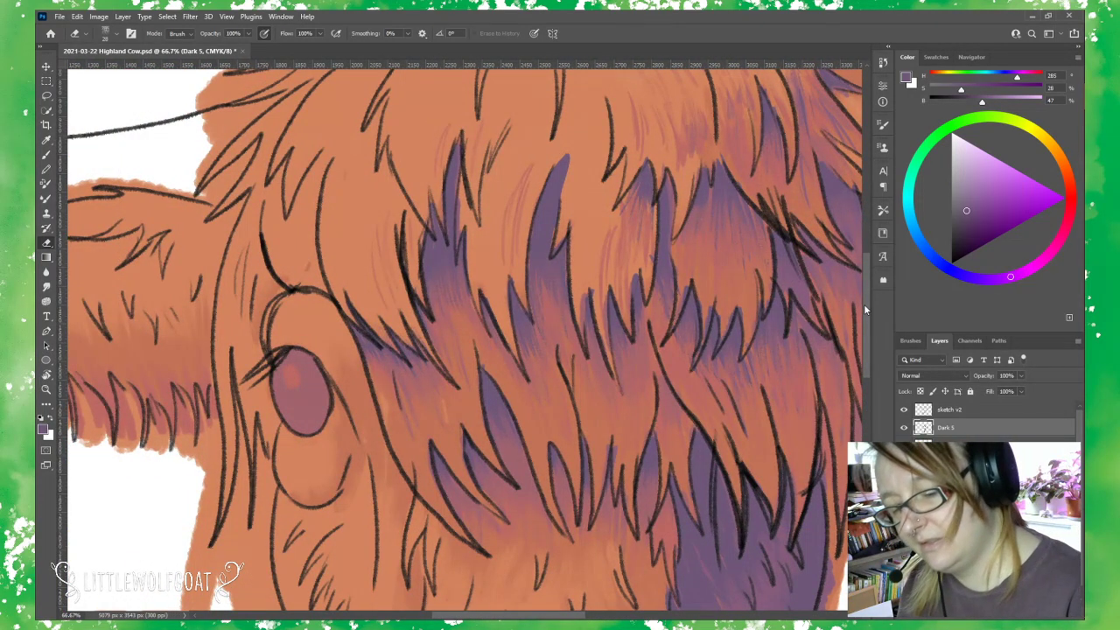
left_click_drag(863, 304, 864, 329)
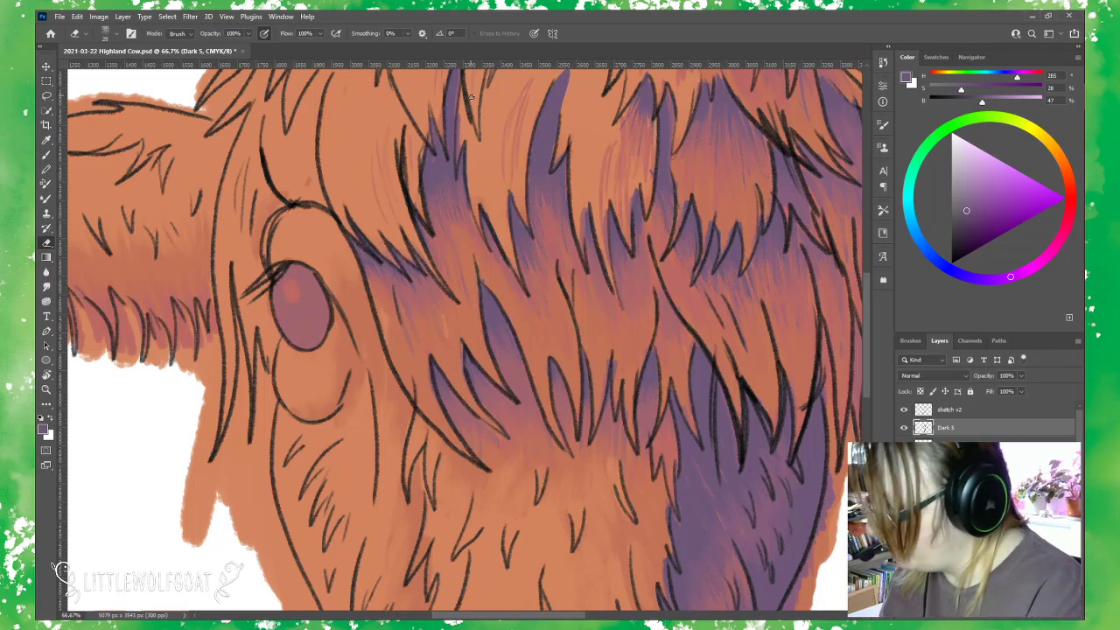
left_click_drag(866, 349, 866, 389)
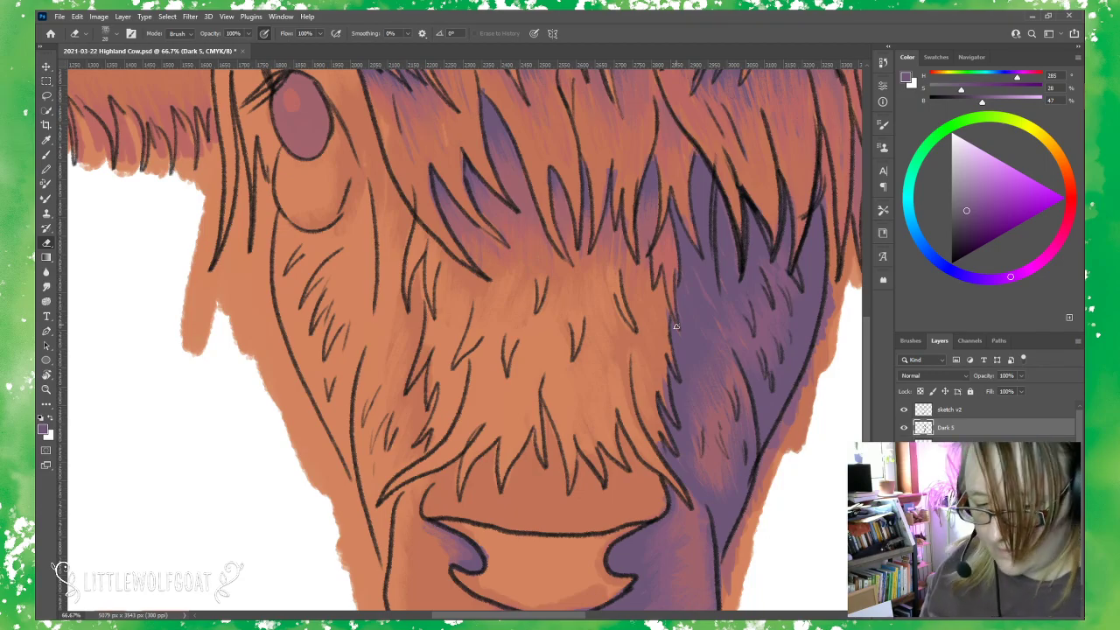
left_click(226, 16)
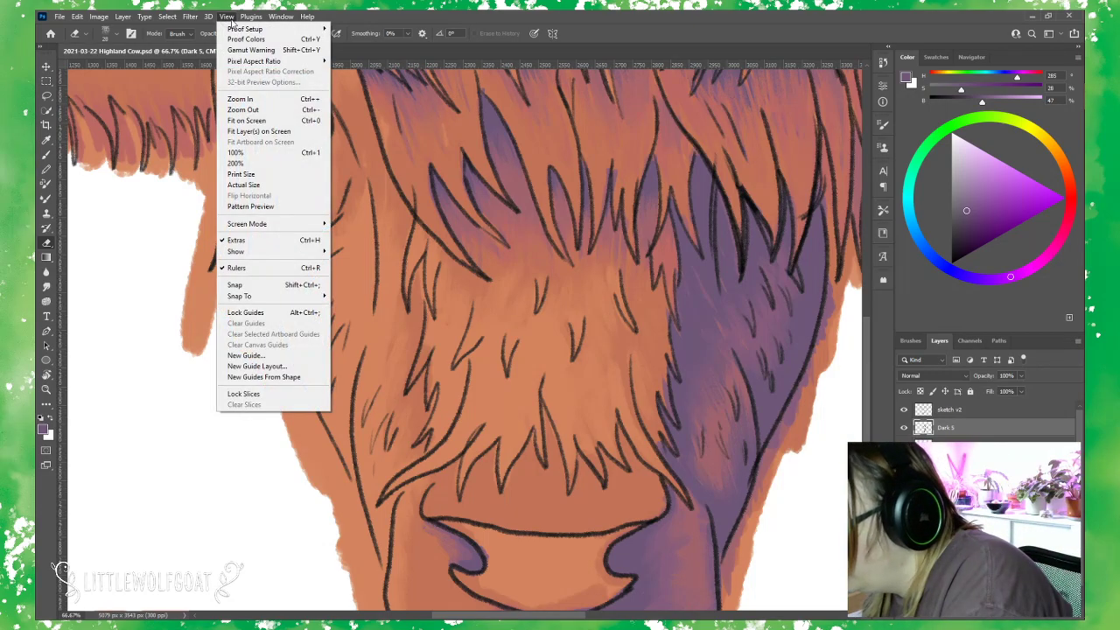
left_click(247, 120)
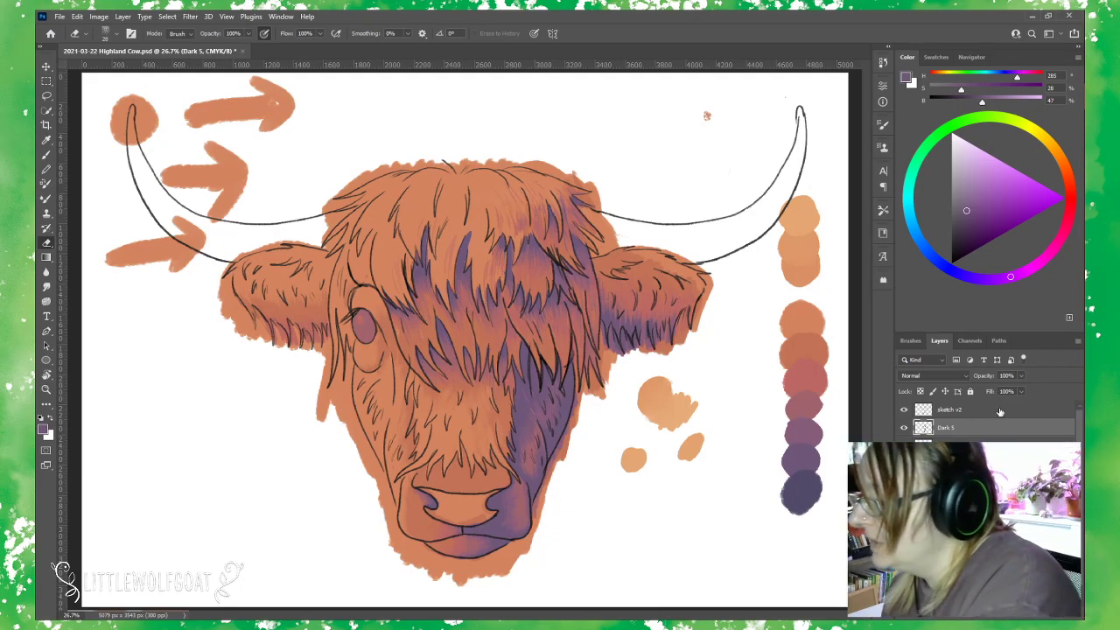
left_click(229, 16)
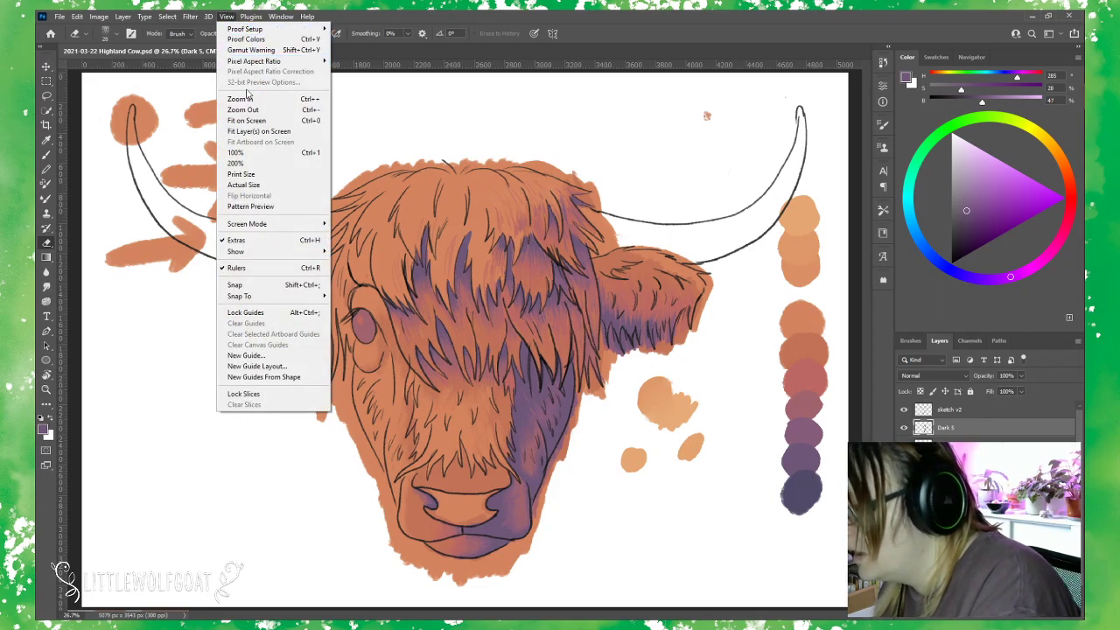
Add a new empty layer named 'Dark 6' above Dark 5.
mouse_move(122, 17)
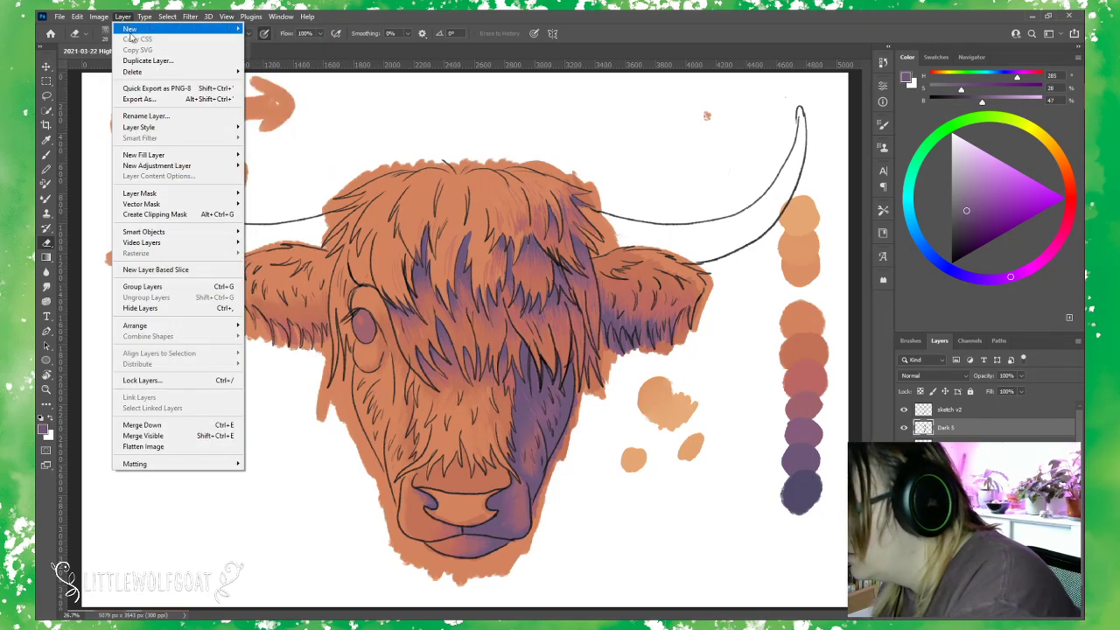
left_click(122, 17)
left_click(123, 16)
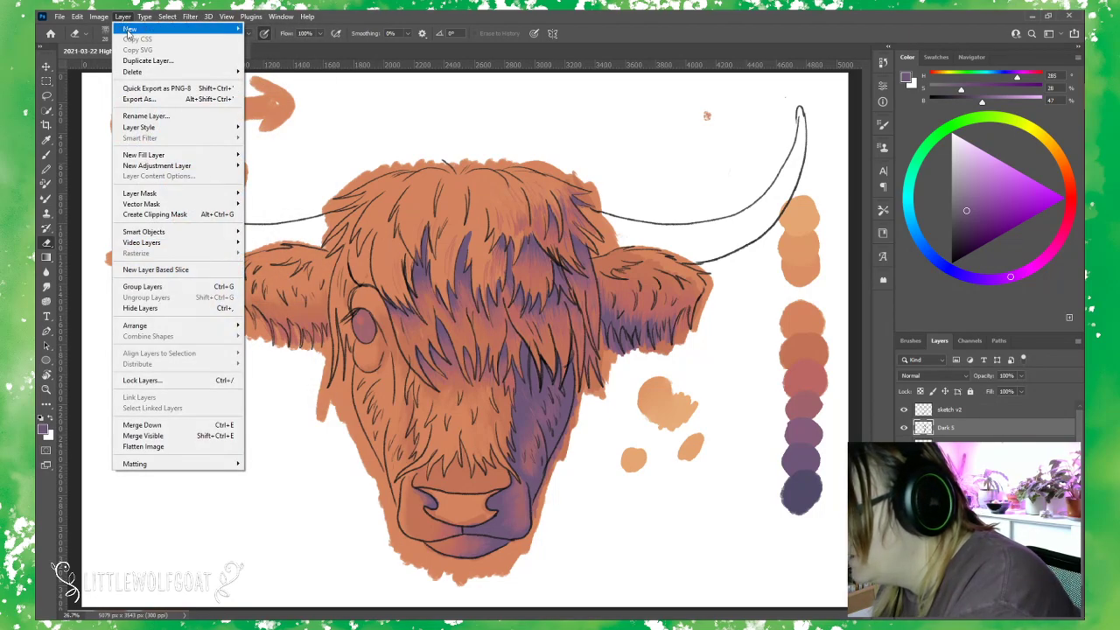
left_click(262, 28)
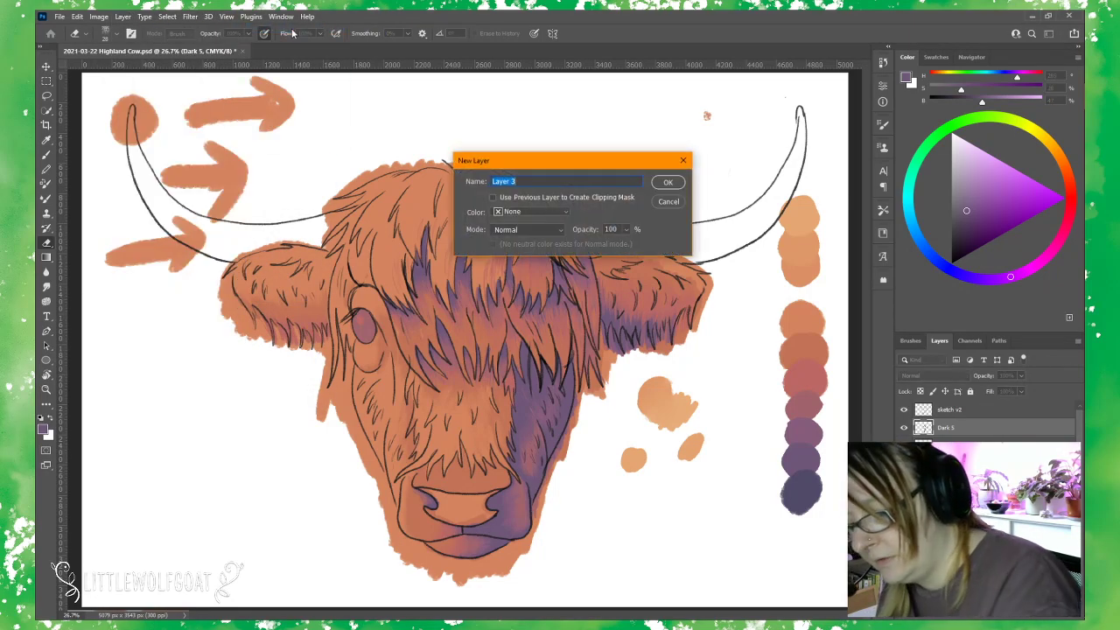
left_click(530, 182)
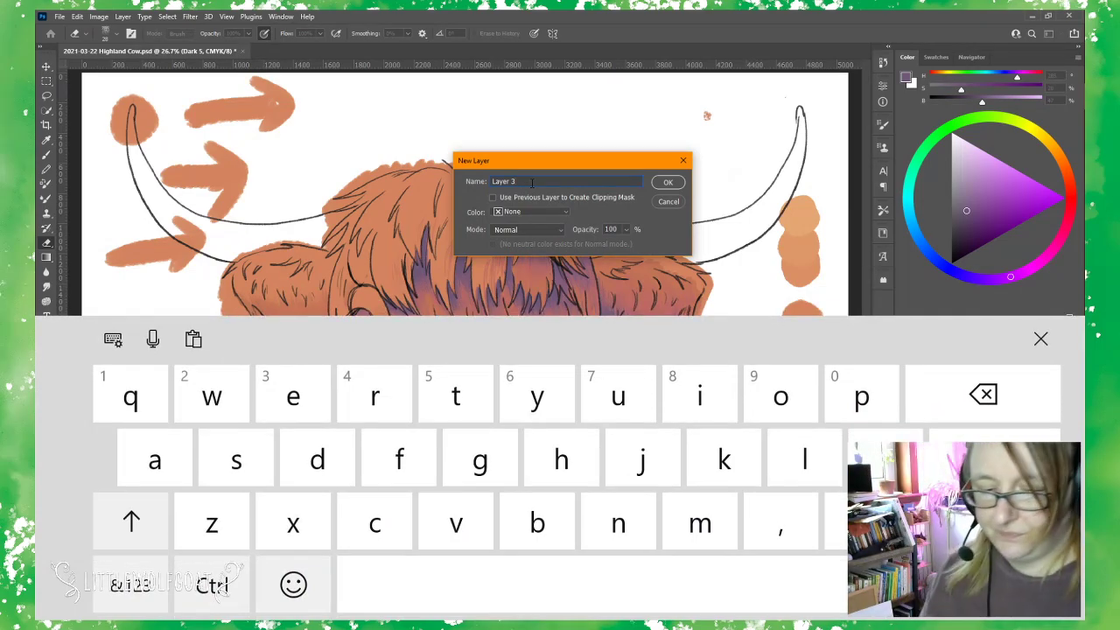
key("BackSpace")
key("BackSpace")
key("BackSpace")
key("BackSpace")
key("BackSpace")
key("BackSpace")
key("BackSpace")
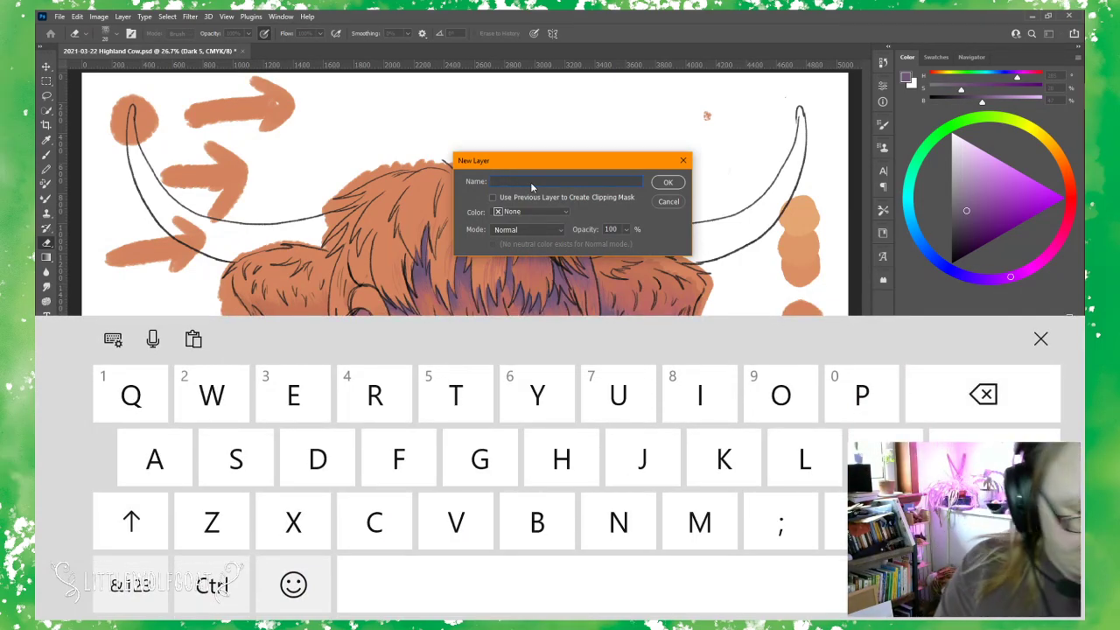
type("Dar")
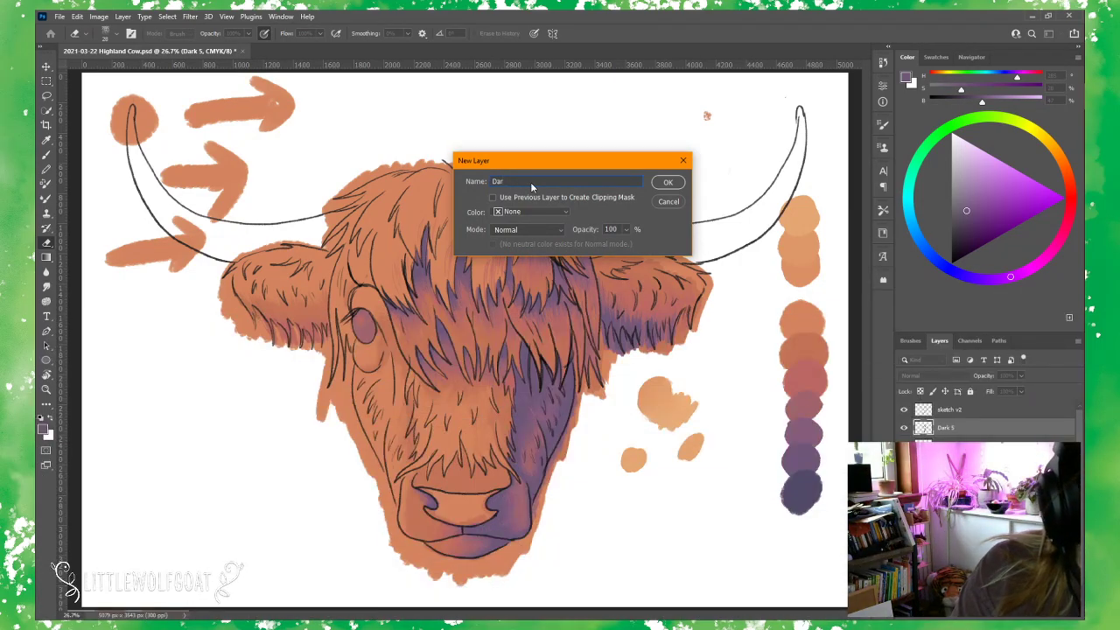
type("k 6")
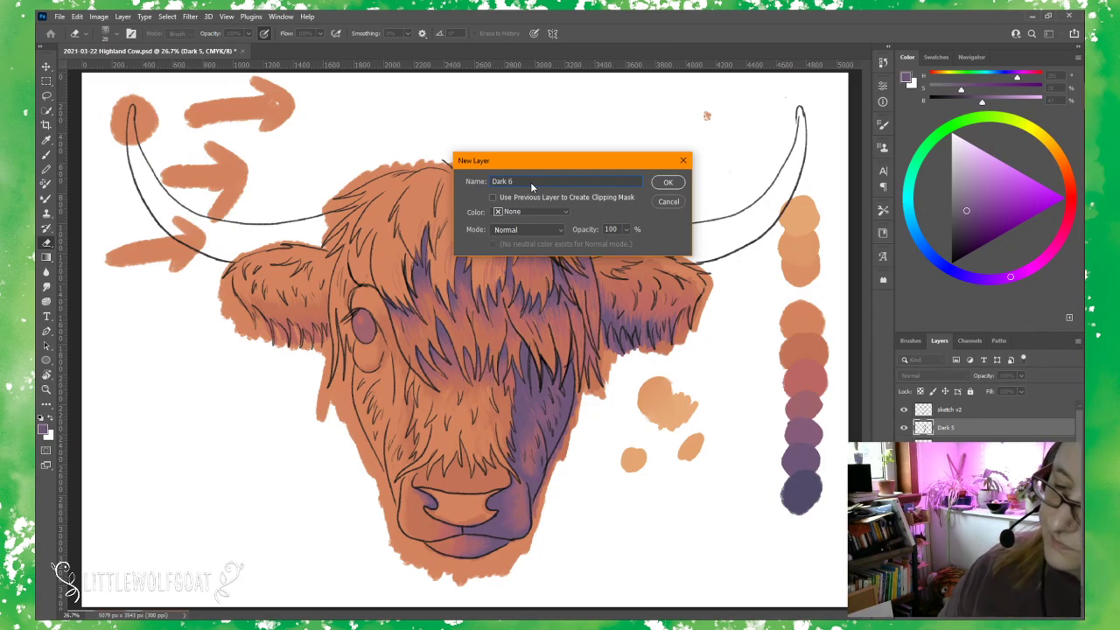
key("Return")
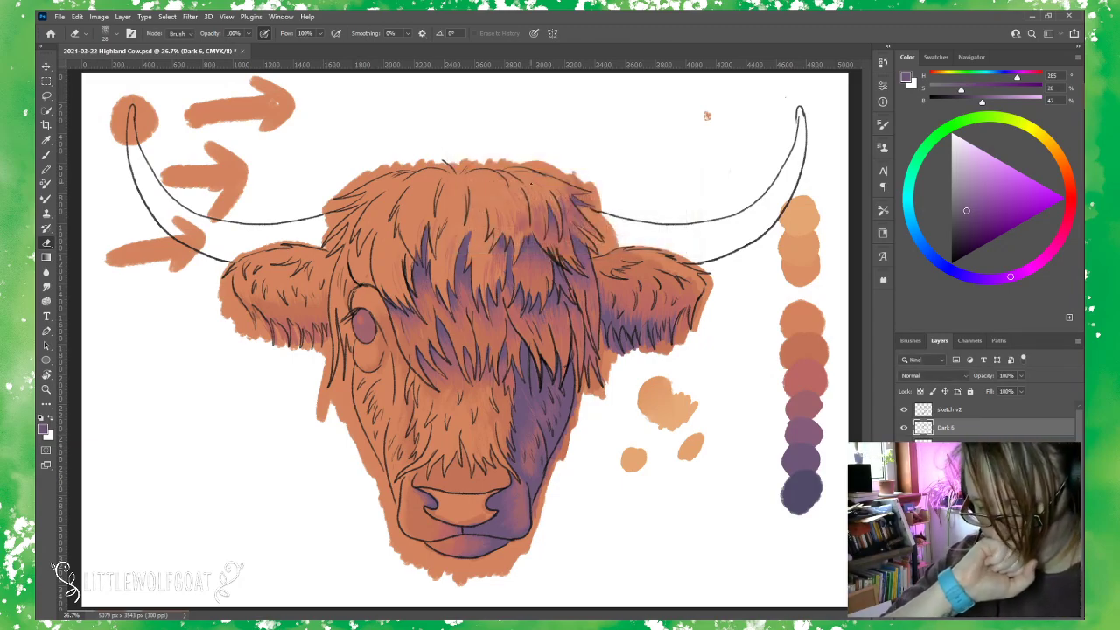
Select the layer below and sample the darkest purple swatch with the Eyedropper.
left_click(977, 447)
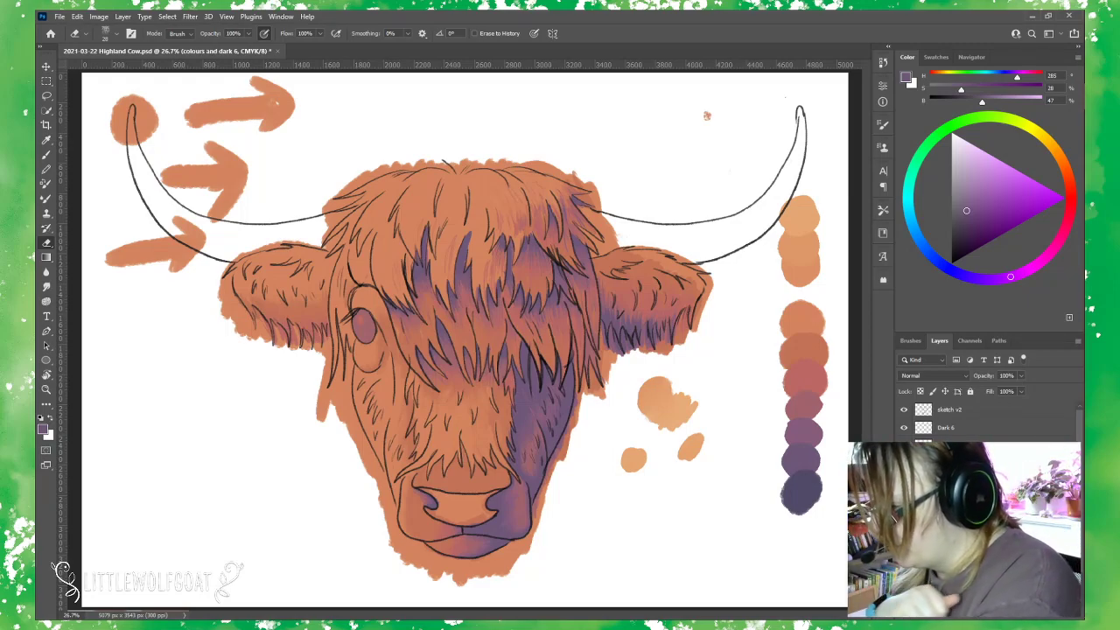
left_click(48, 140)
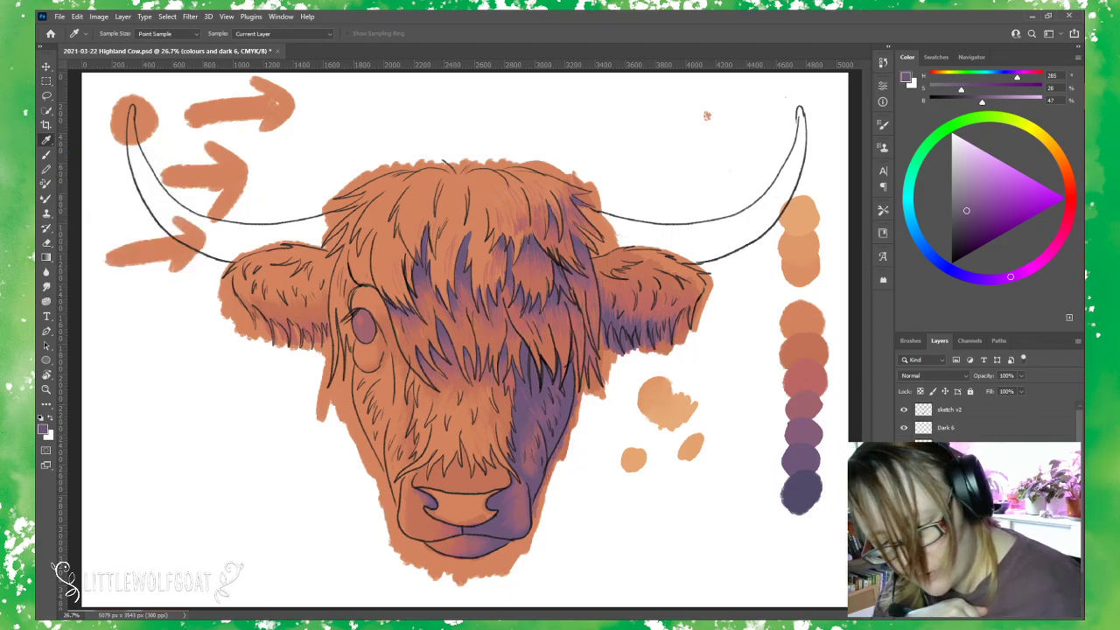
left_click(808, 489)
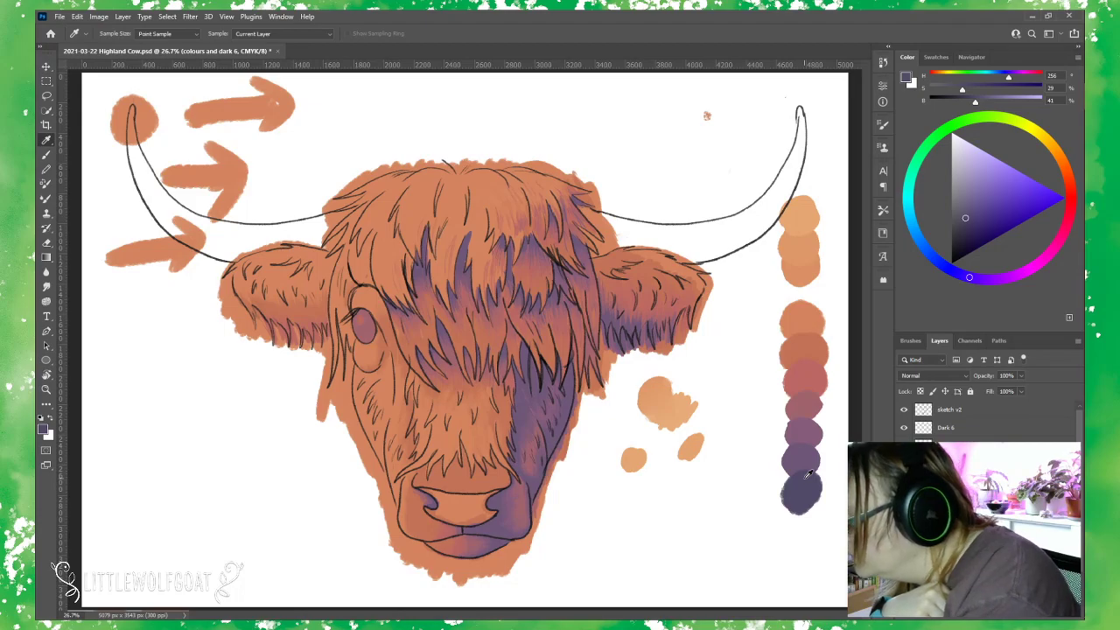
Switch to the Gouache Detail Round brush and set its size to 21 px.
left_click(48, 155)
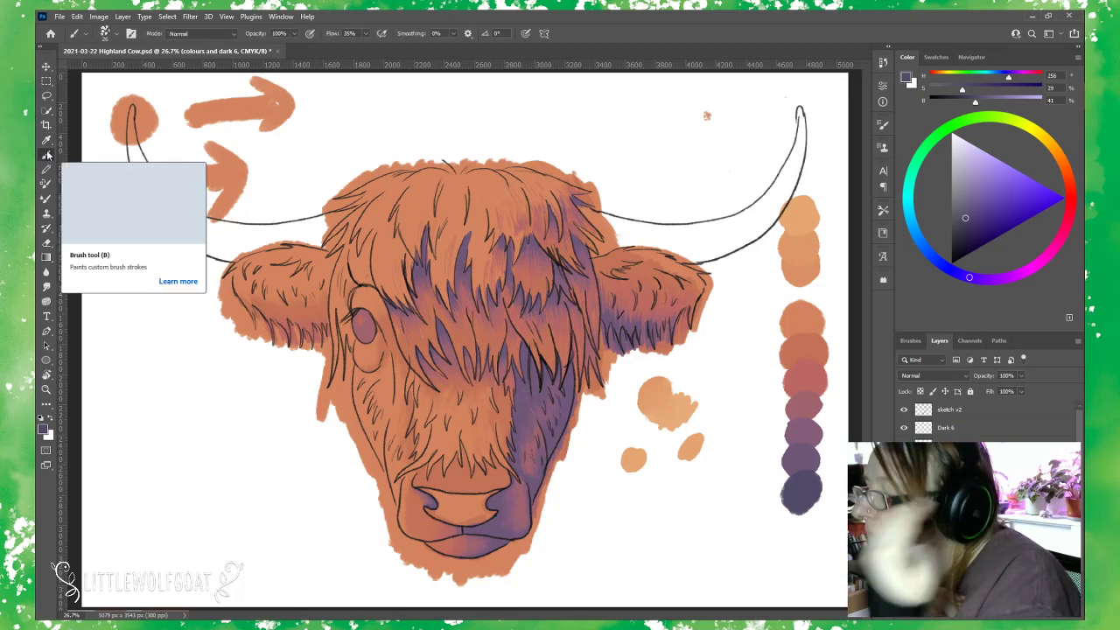
left_click(114, 36)
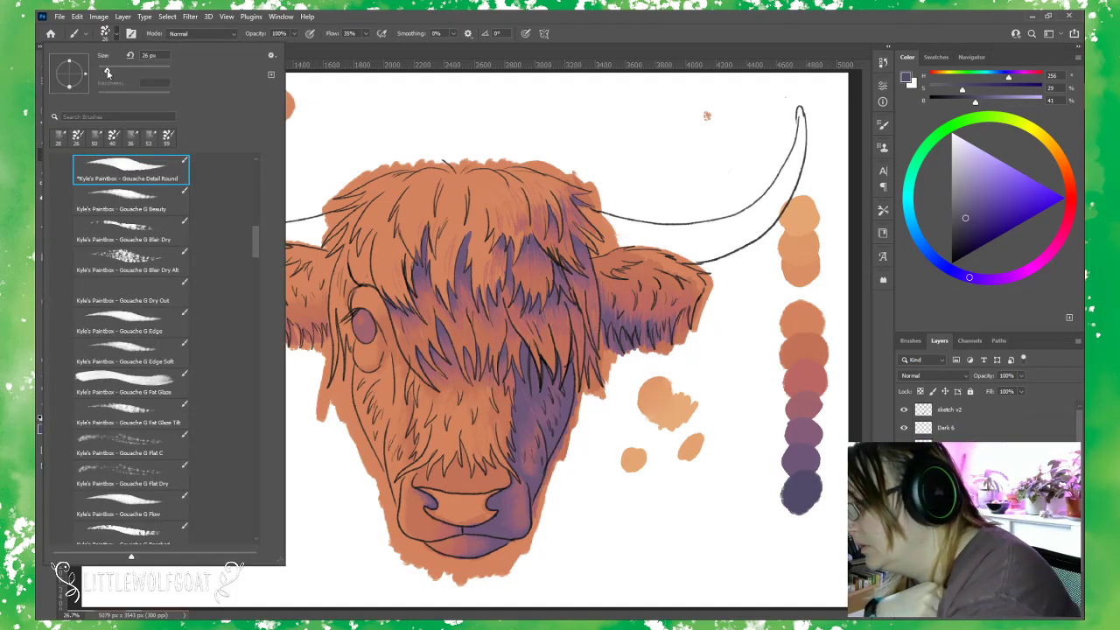
left_click_drag(107, 73, 105, 75)
left_click(390, 56)
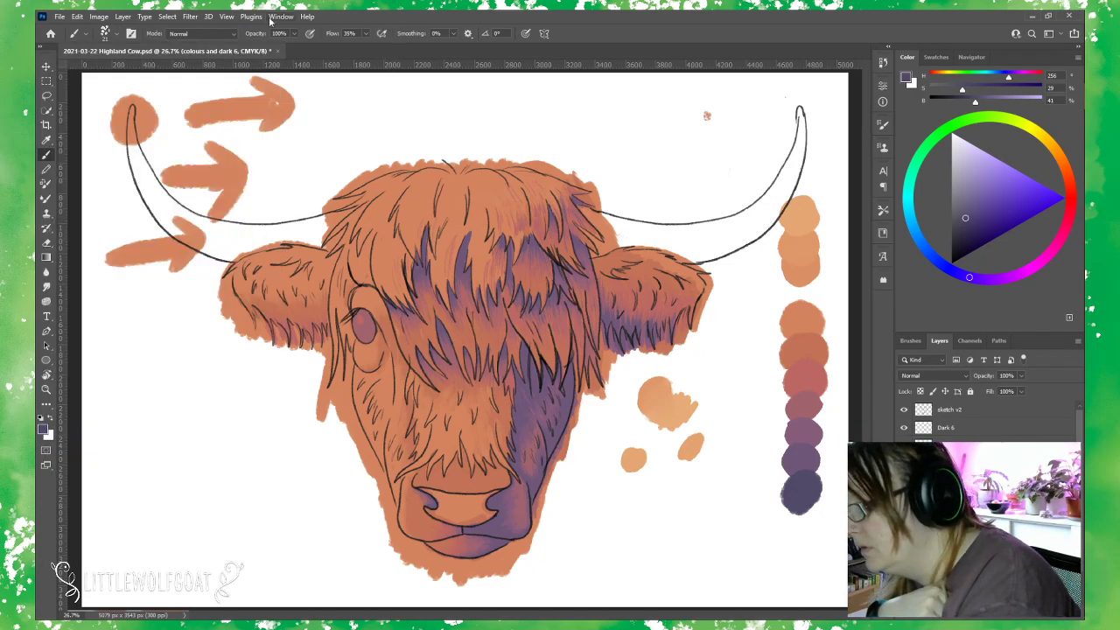
left_click(226, 16)
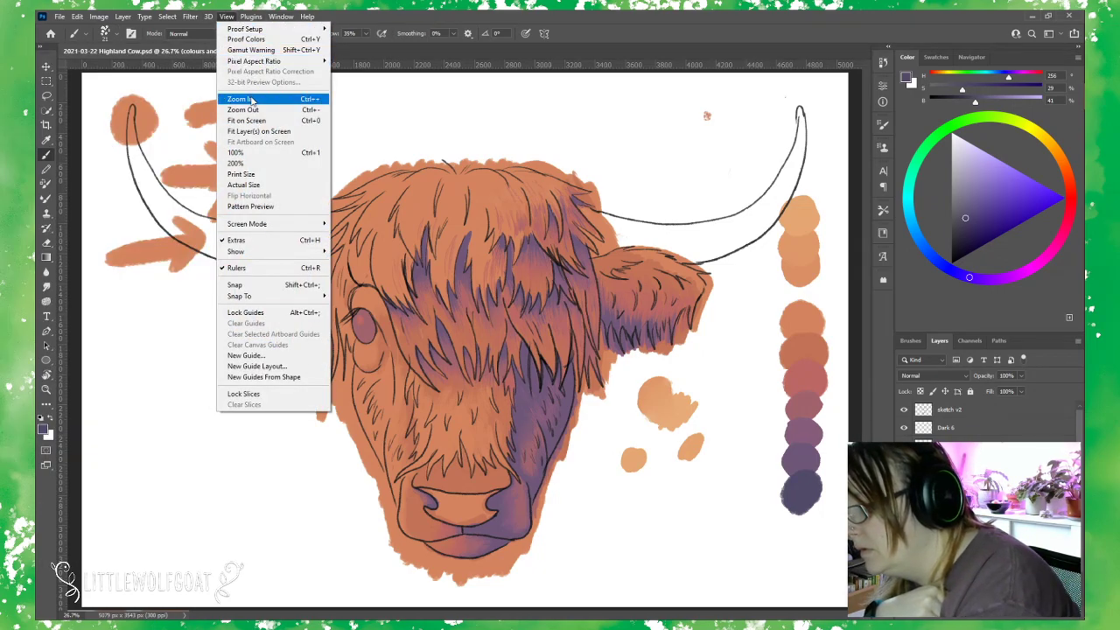
Zoom in close on the cow's face and forehead fur.
left_click(251, 100)
left_click(225, 16)
left_click(250, 98)
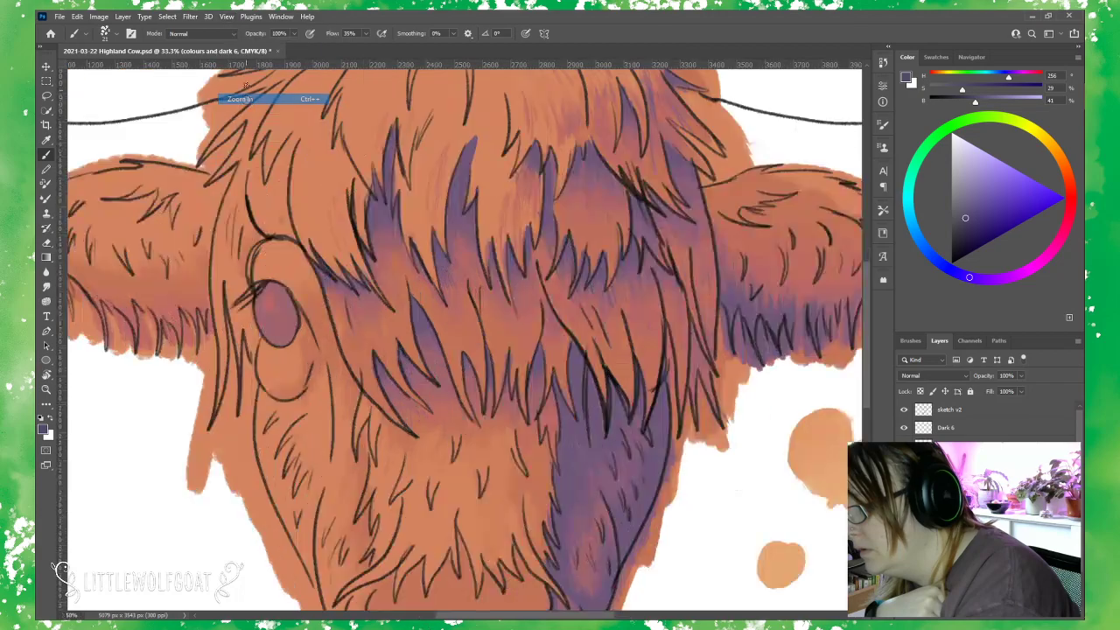
left_click(226, 16)
left_click(259, 99)
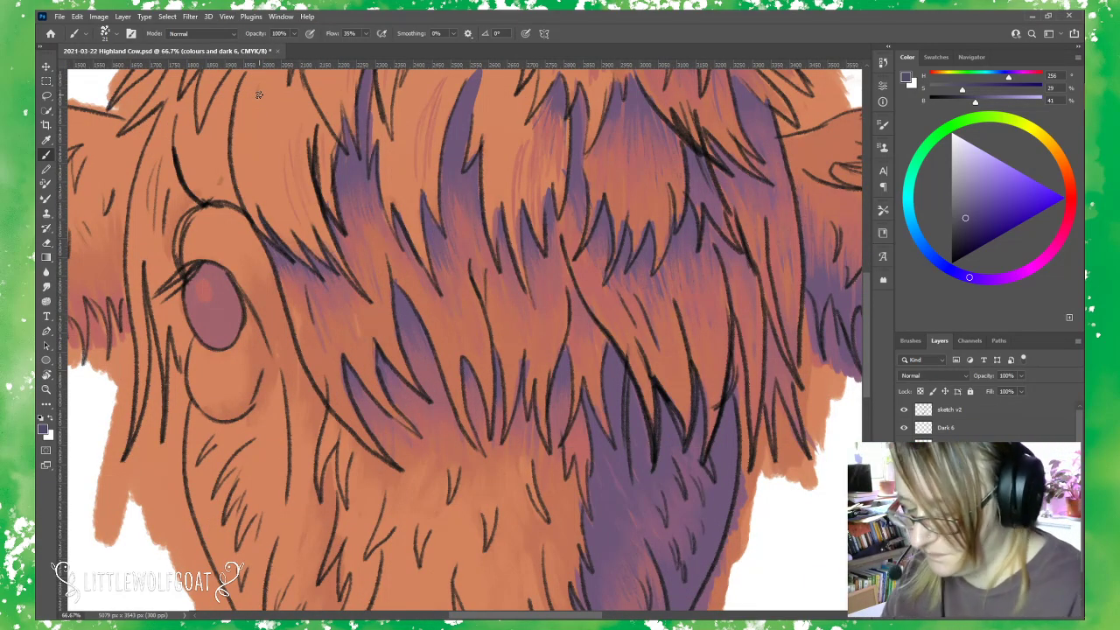
left_click_drag(864, 344, 868, 300)
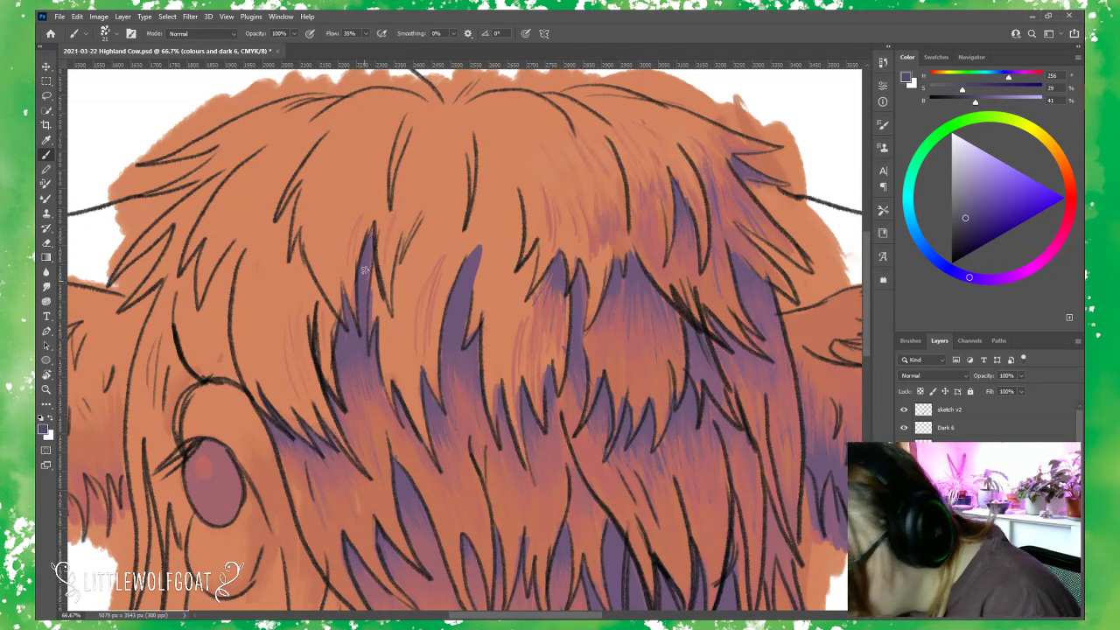
Paint purple shadow down several forehead hair strands on Dark 6, then switch to Spotify.
left_click(969, 428)
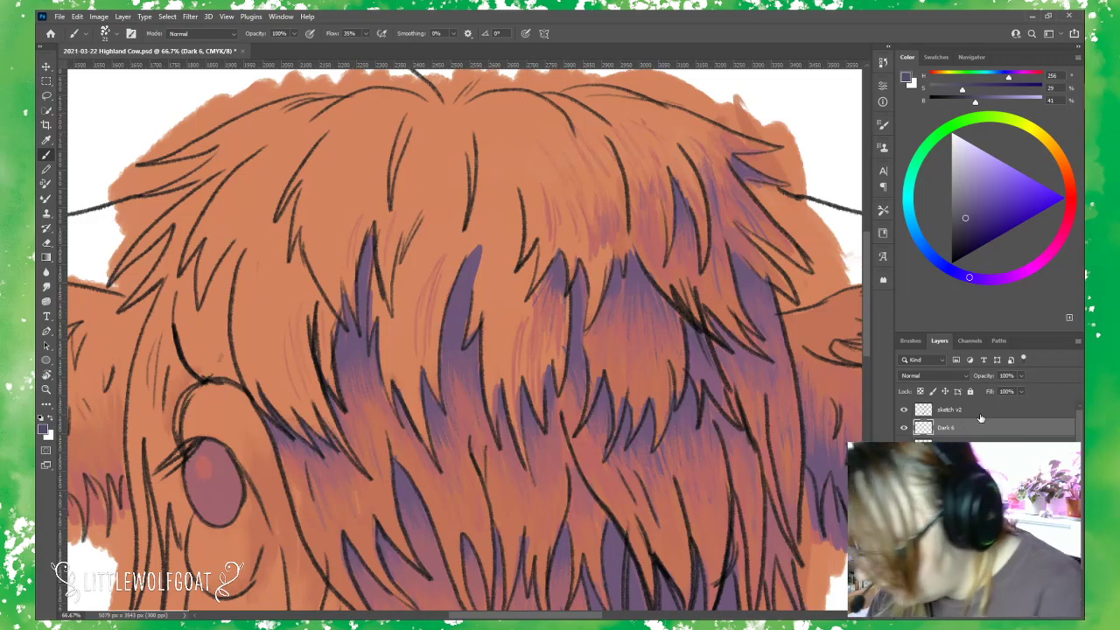
mouse_move(371, 245)
left_mouse_down()
mouse_move(364, 276)
mouse_move(371, 227)
mouse_move(360, 279)
mouse_move(365, 247)
mouse_move(375, 358)
mouse_move(341, 283)
mouse_move(351, 339)
mouse_move(364, 282)
left_mouse_up()
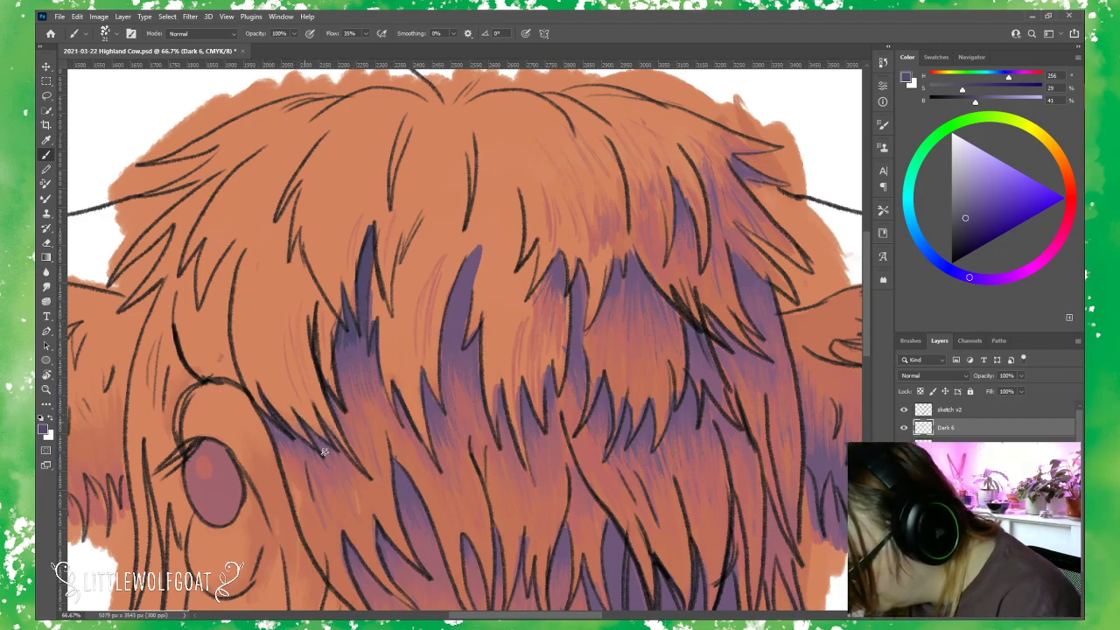
mouse_move(458, 289)
left_mouse_down()
mouse_move(479, 249)
mouse_move(467, 342)
mouse_move(478, 251)
mouse_move(460, 331)
mouse_move(467, 266)
mouse_move(447, 311)
mouse_move(474, 267)
mouse_move(446, 391)
mouse_move(424, 371)
mouse_move(428, 418)
left_mouse_up()
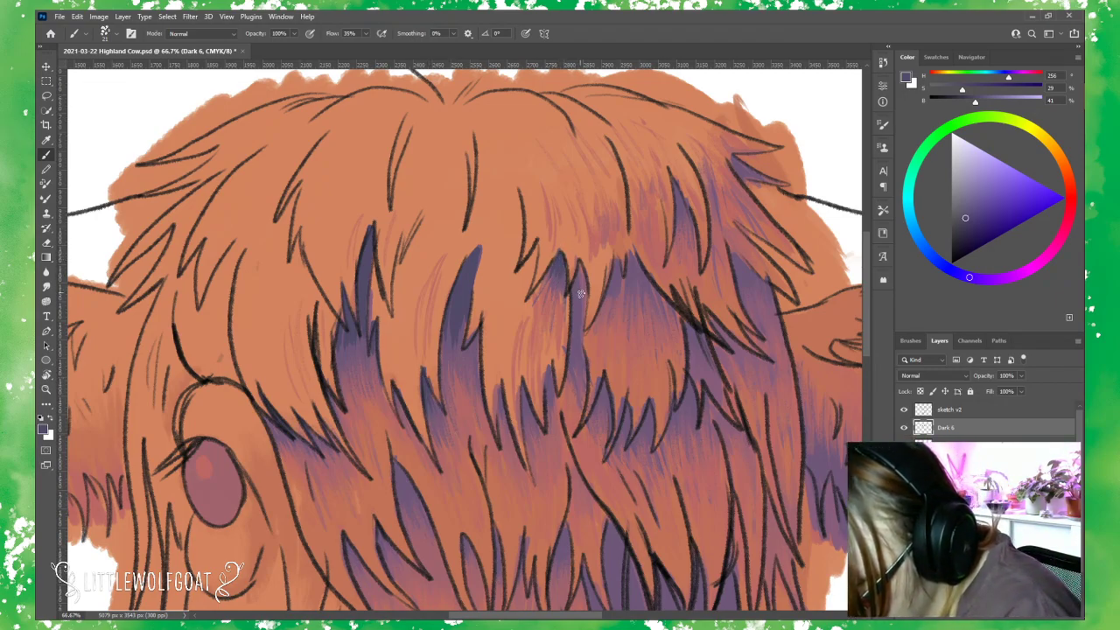
left_click_drag(578, 264, 579, 313)
left_click_drag(579, 266, 572, 342)
mouse_move(577, 283)
left_mouse_down()
mouse_move(576, 354)
mouse_move(577, 280)
mouse_move(521, 399)
mouse_move(523, 384)
mouse_move(531, 429)
mouse_move(524, 388)
mouse_move(541, 424)
mouse_move(549, 367)
mouse_move(553, 412)
mouse_move(503, 411)
left_mouse_up()
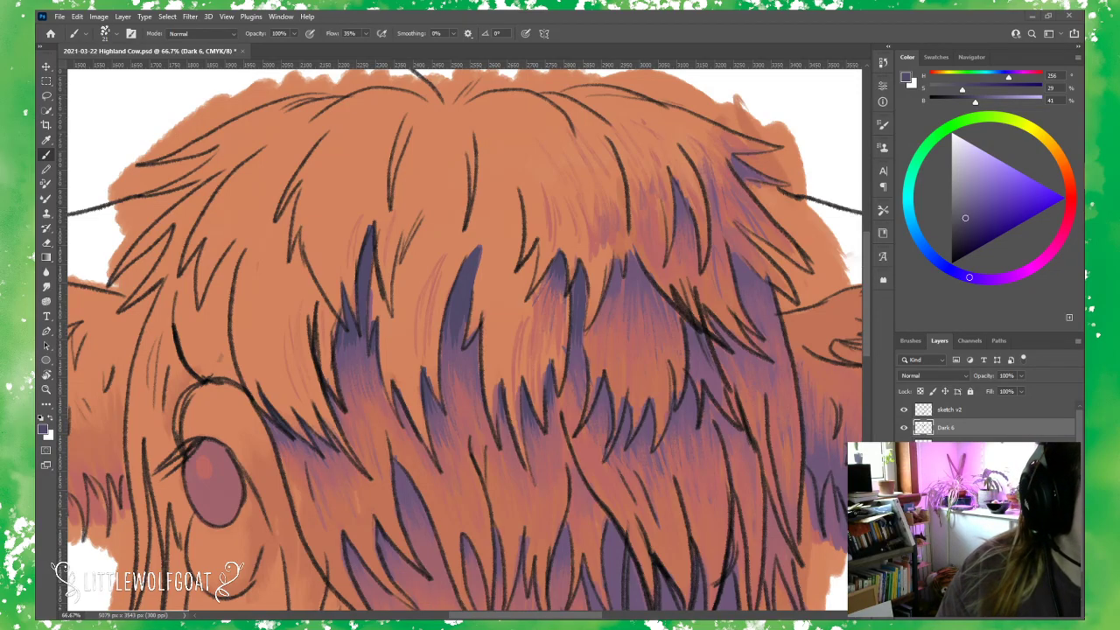
key("alt+Tab")
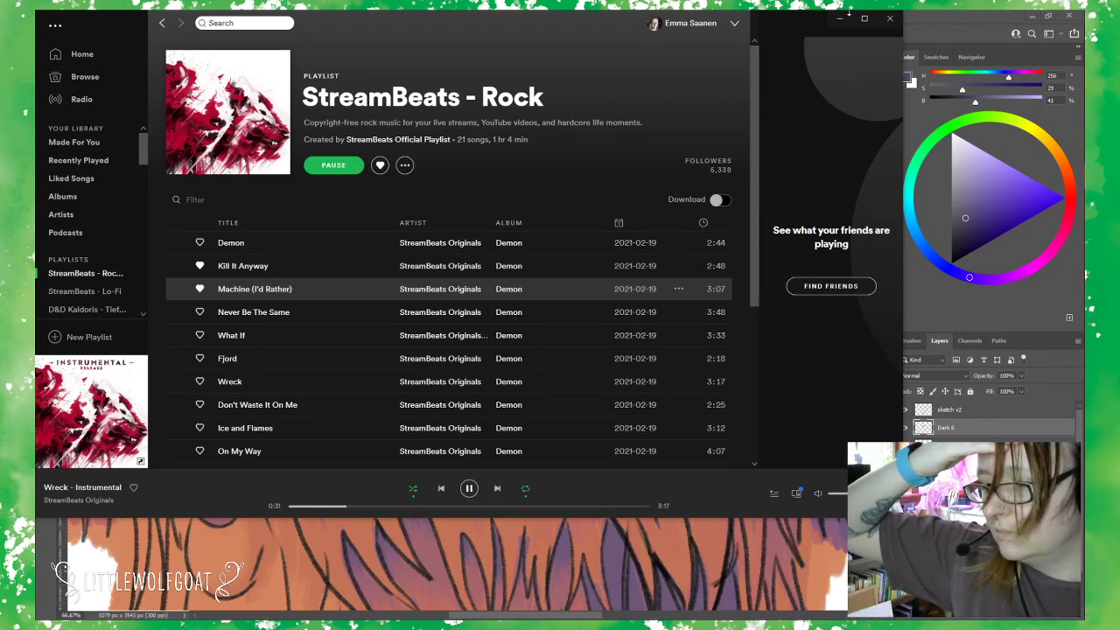
Minimize the Spotify window to reveal the Photoshop cow painting.
left_click(837, 18)
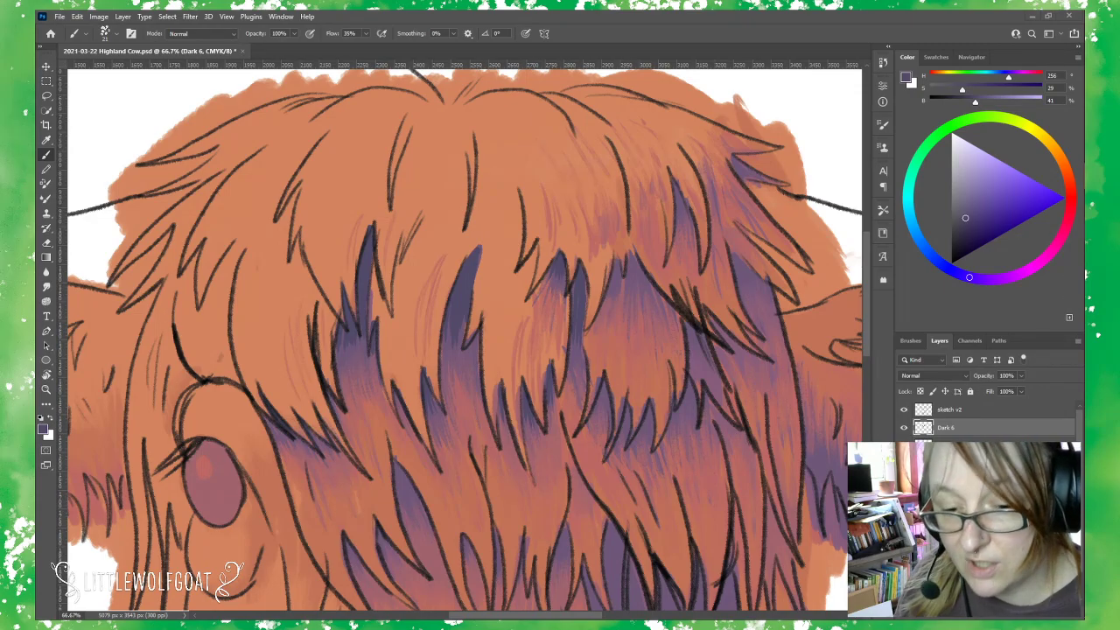
Bring the Spotify StreamBeats - Rock playlist window back to the front.
key("alt+Tab")
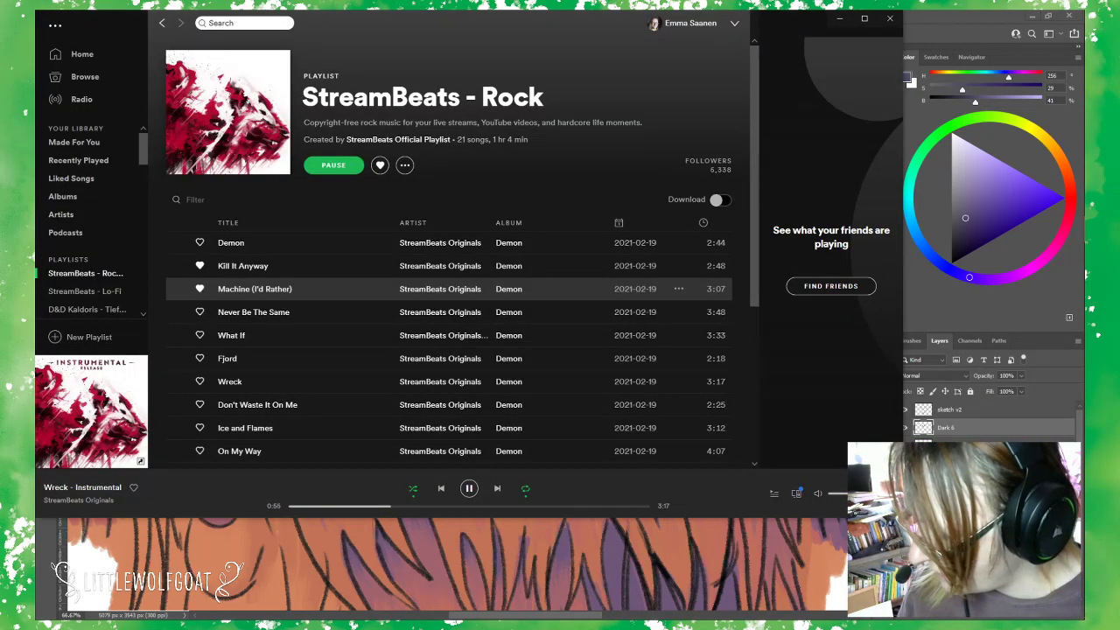
Browse the instrumental playlist tracks and minimize Spotify again.
scroll(581, 302, "down", 3)
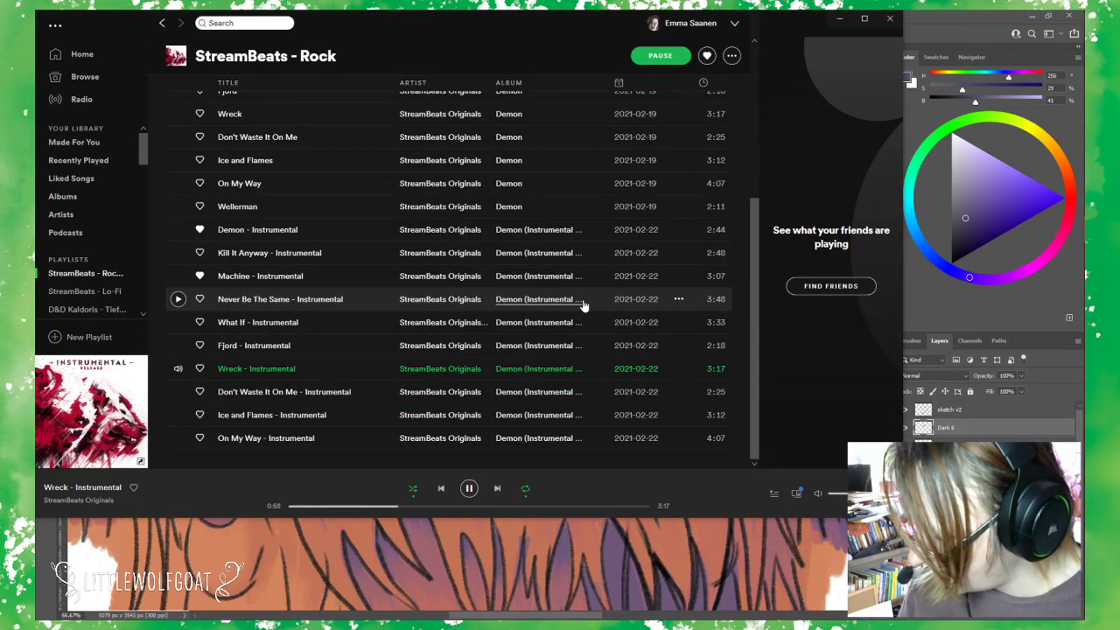
scroll(583, 302, "up", 3)
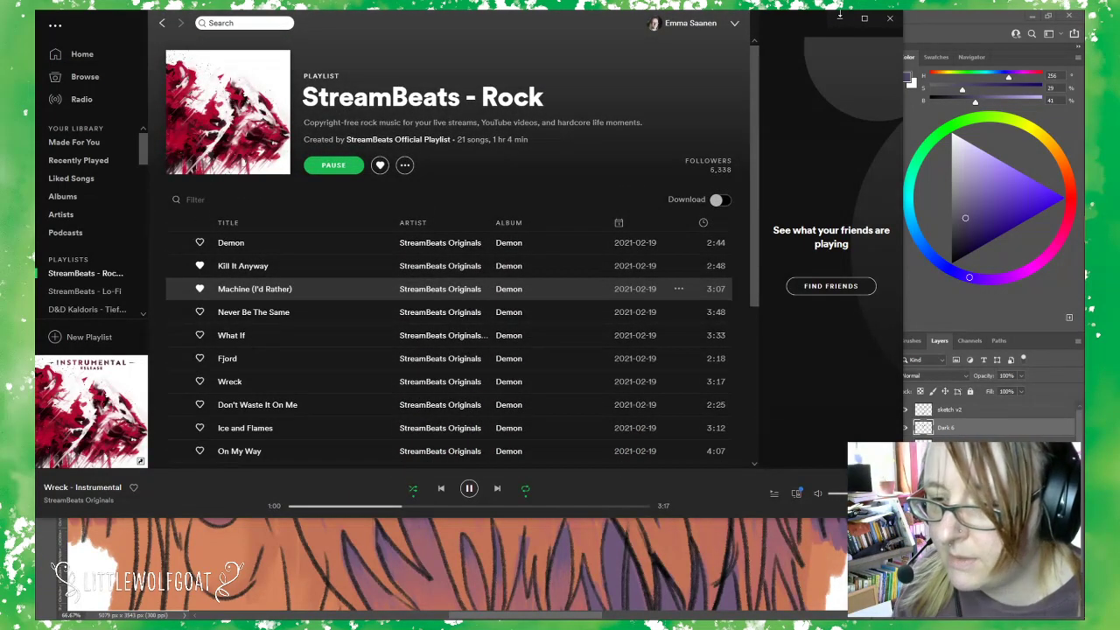
left_click(839, 17)
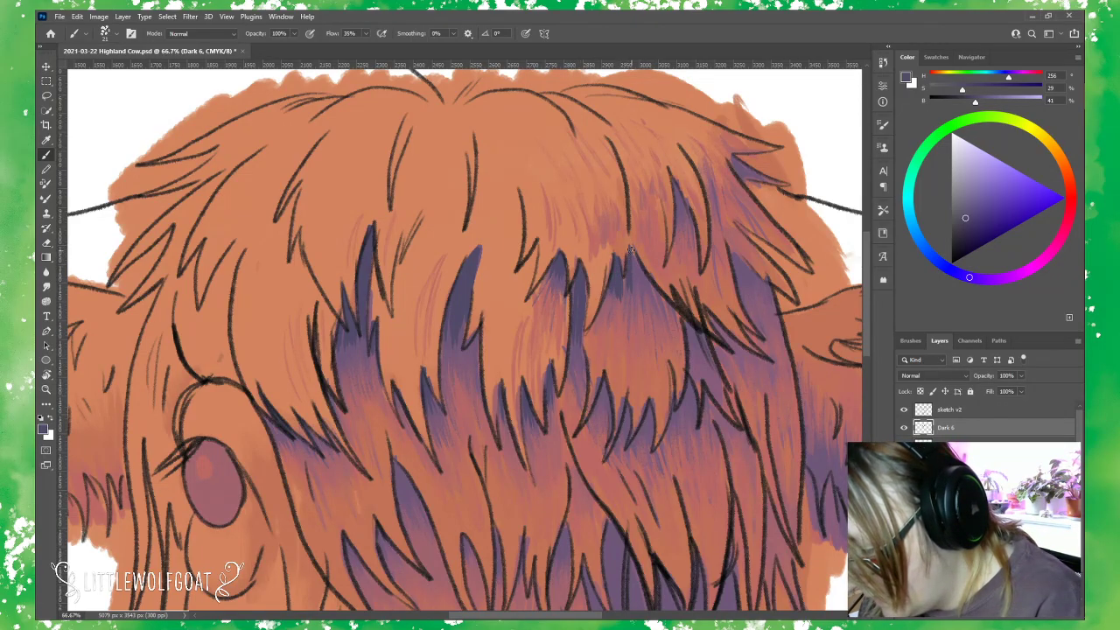
Hatch darker purple strokes over the upper-right forelock fur strands on Dark 6.
left_click_drag(641, 297, 648, 292)
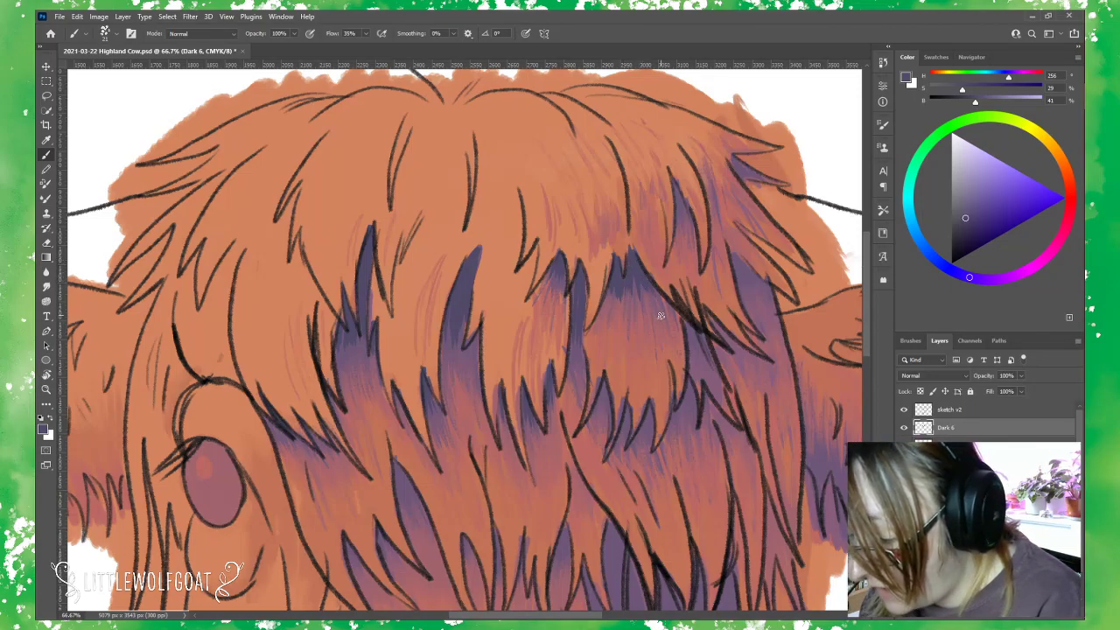
mouse_move(672, 179)
left_mouse_down()
mouse_move(684, 230)
mouse_move(681, 194)
left_mouse_up()
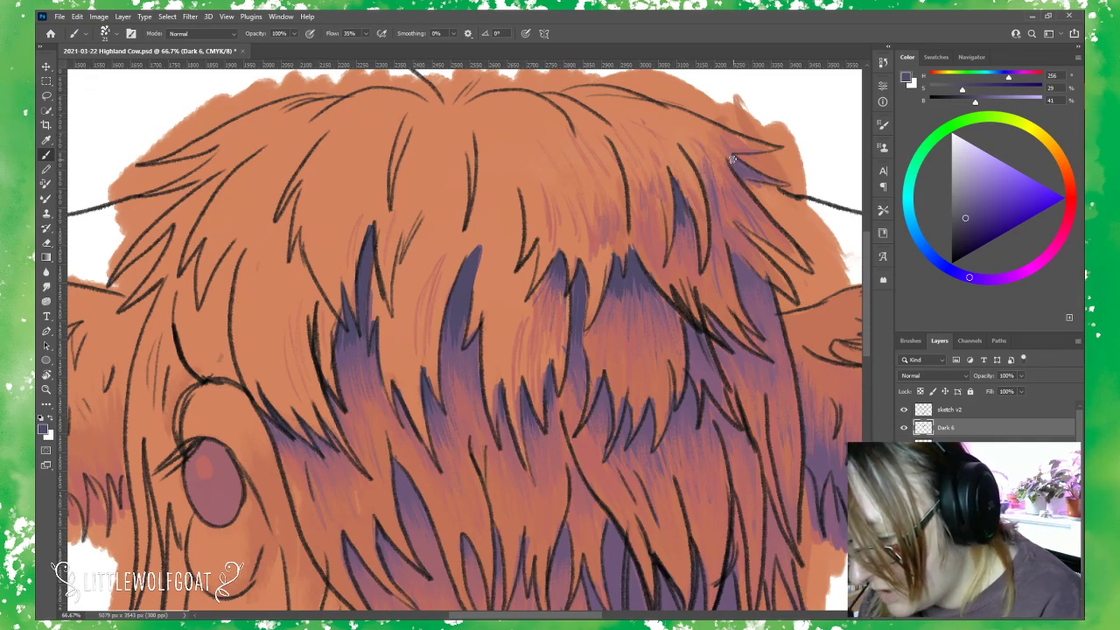
left_click_drag(732, 159, 772, 183)
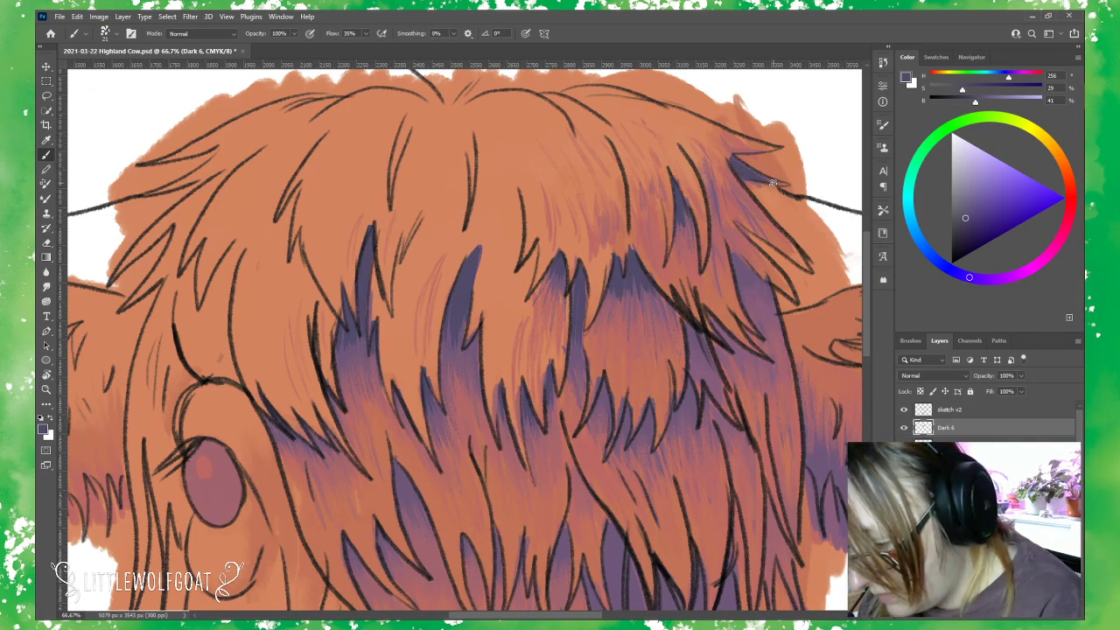
mouse_move(743, 297)
left_mouse_down()
mouse_move(731, 249)
mouse_move(754, 307)
mouse_move(745, 264)
mouse_move(768, 280)
left_mouse_up()
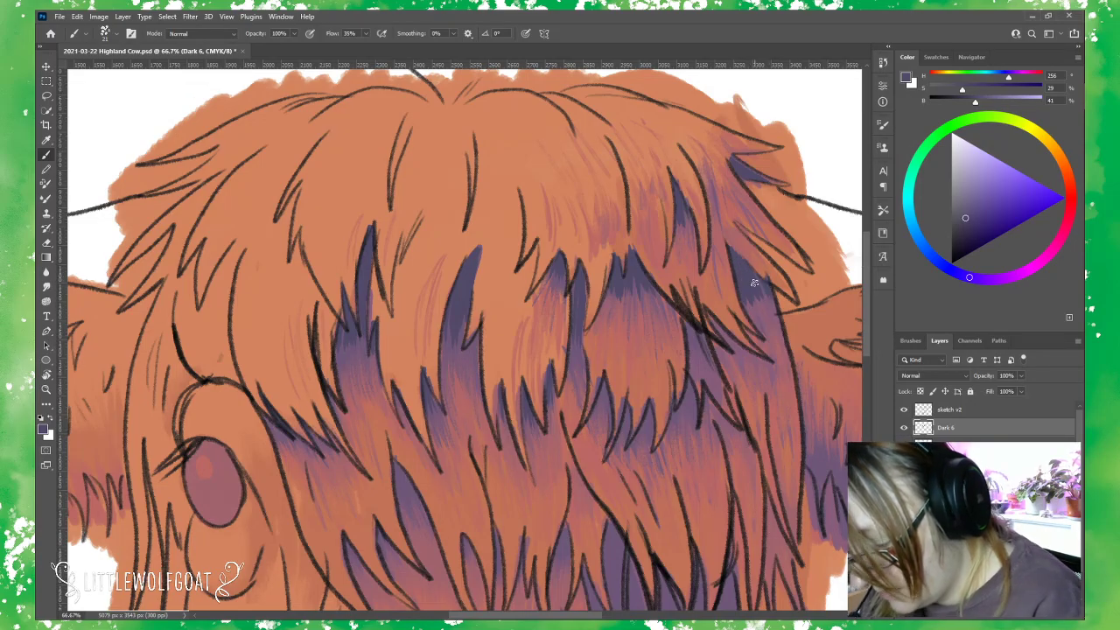
mouse_move(695, 316)
left_mouse_down()
mouse_move(699, 370)
mouse_move(699, 336)
mouse_move(690, 325)
mouse_move(700, 376)
mouse_move(690, 356)
mouse_move(691, 344)
mouse_move(715, 394)
mouse_move(709, 318)
mouse_move(745, 356)
mouse_move(710, 343)
mouse_move(733, 369)
mouse_move(736, 358)
mouse_move(750, 364)
mouse_move(743, 328)
mouse_move(759, 339)
mouse_move(741, 296)
mouse_move(775, 318)
left_mouse_up()
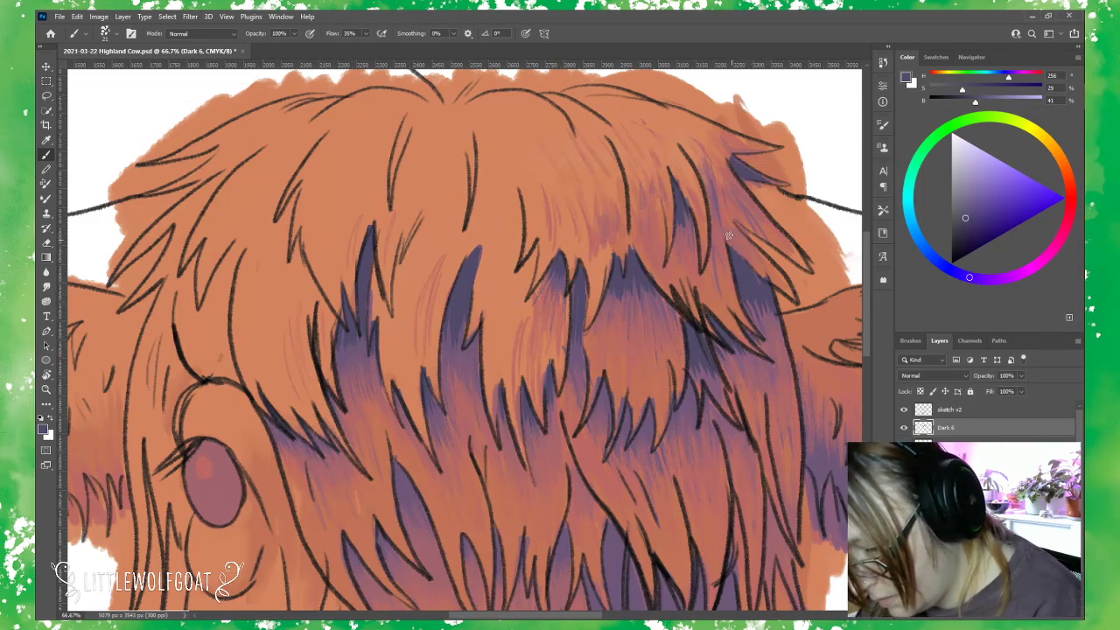
mouse_move(728, 234)
left_mouse_down()
mouse_move(757, 237)
mouse_move(751, 219)
mouse_move(791, 257)
mouse_move(762, 233)
mouse_move(787, 251)
mouse_move(797, 260)
left_mouse_up()
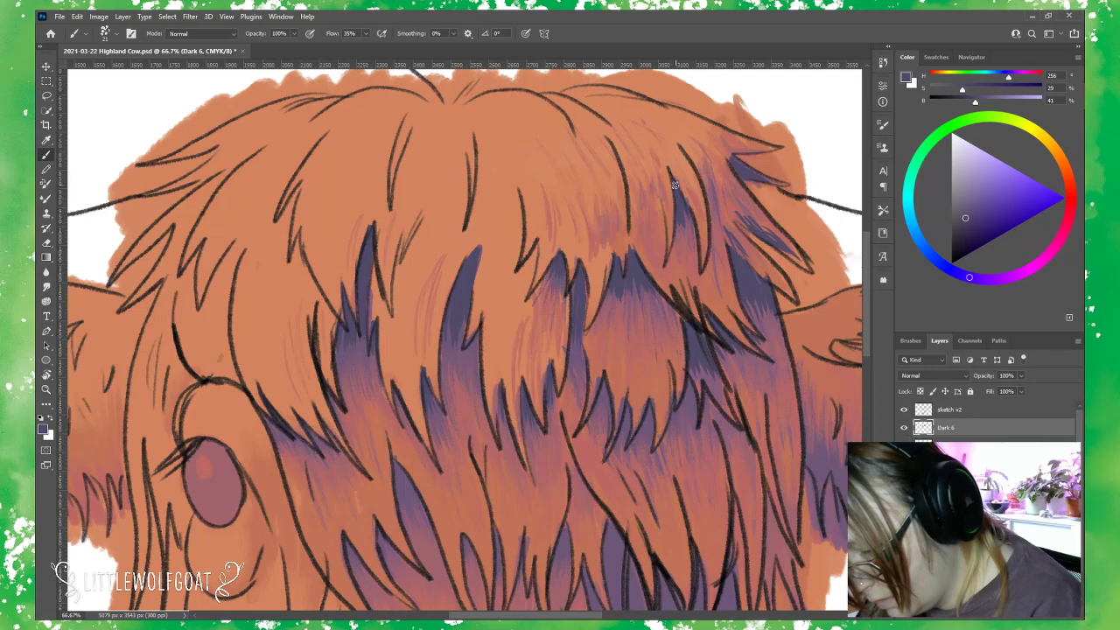
mouse_move(678, 231)
left_mouse_down()
mouse_move(695, 254)
mouse_move(713, 215)
mouse_move(706, 180)
mouse_move(714, 250)
mouse_move(715, 215)
left_mouse_up()
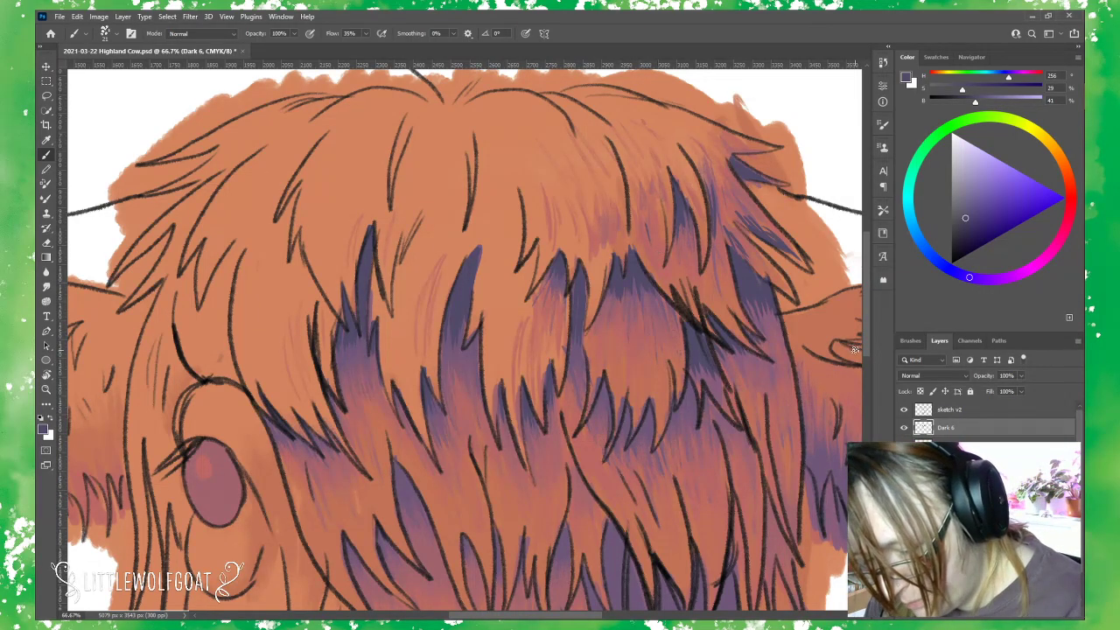
left_click_drag(867, 353, 869, 395)
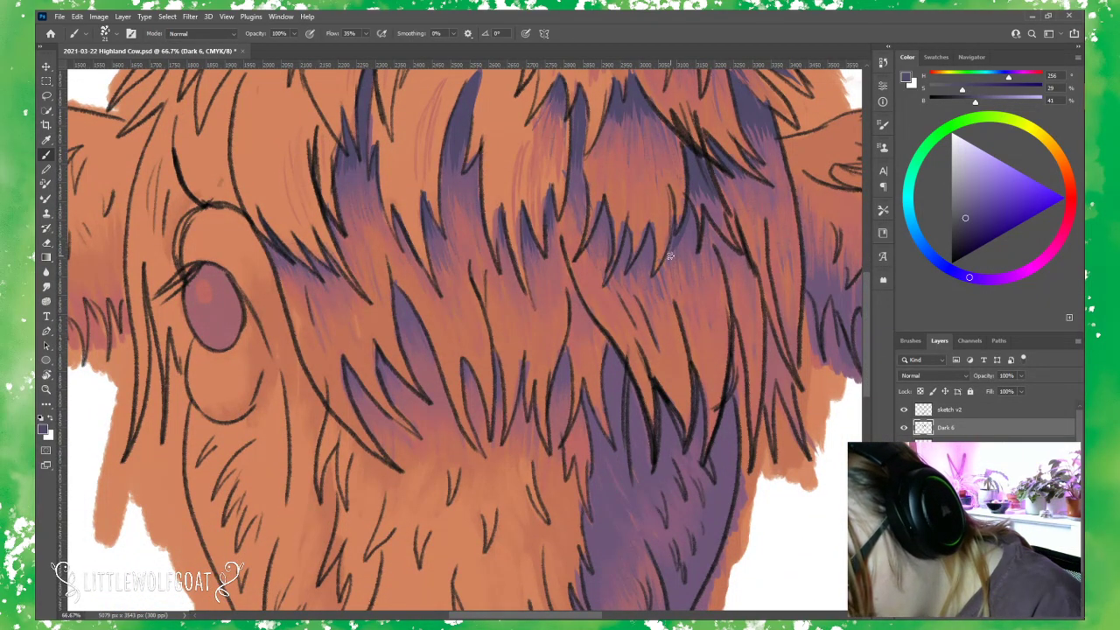
Paint short dark hair strokes into the lower forelock strand tips above the eye.
mouse_move(678, 239)
left_mouse_down()
mouse_move(673, 261)
mouse_move(693, 240)
mouse_move(682, 264)
left_mouse_up()
mouse_move(705, 217)
left_mouse_down()
mouse_move(700, 249)
mouse_move(712, 243)
left_mouse_up()
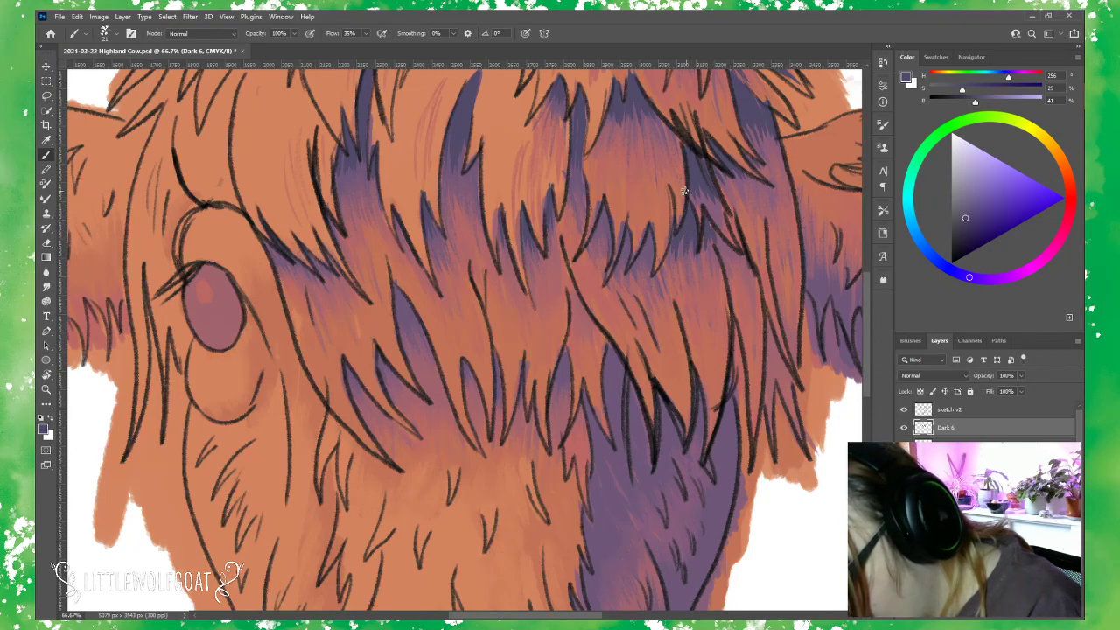
mouse_move(645, 233)
left_mouse_down()
mouse_move(641, 272)
mouse_move(627, 266)
left_mouse_up()
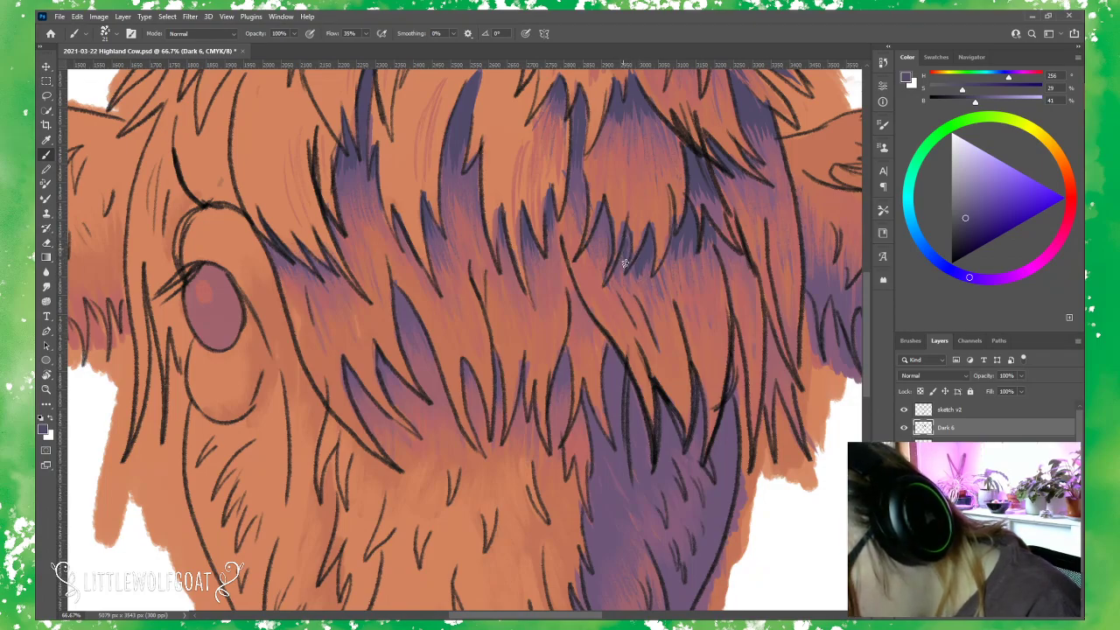
left_click_drag(604, 213, 597, 265)
left_click_drag(579, 186, 584, 199)
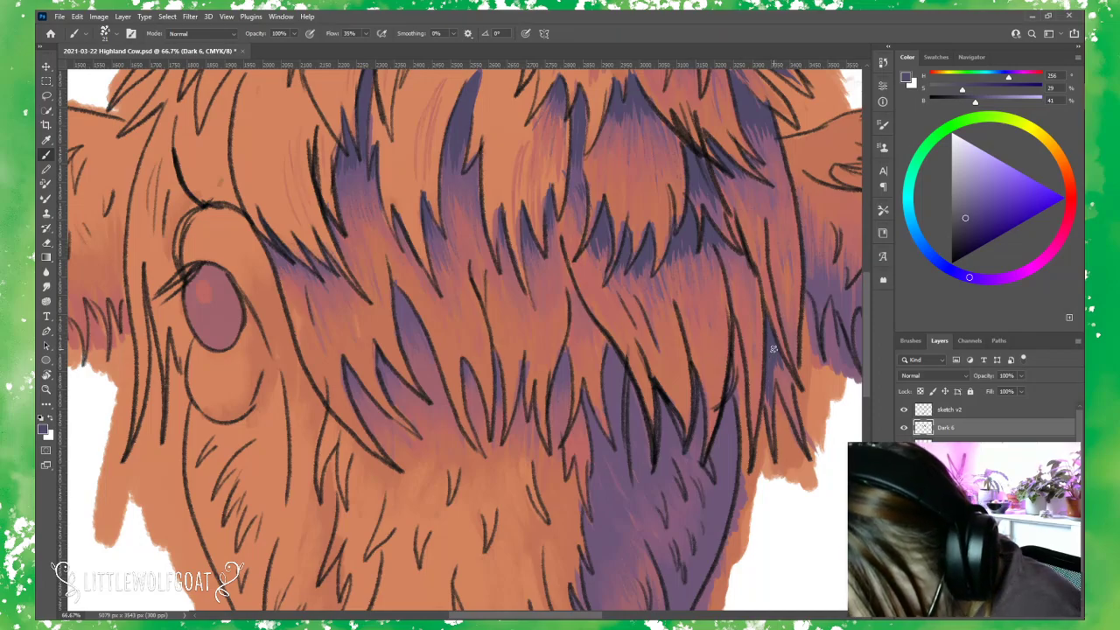
Build up short dark hatching strokes in the purple fur on the right side.
mouse_move(775, 360)
left_mouse_down()
mouse_move(789, 411)
mouse_move(791, 369)
left_mouse_up()
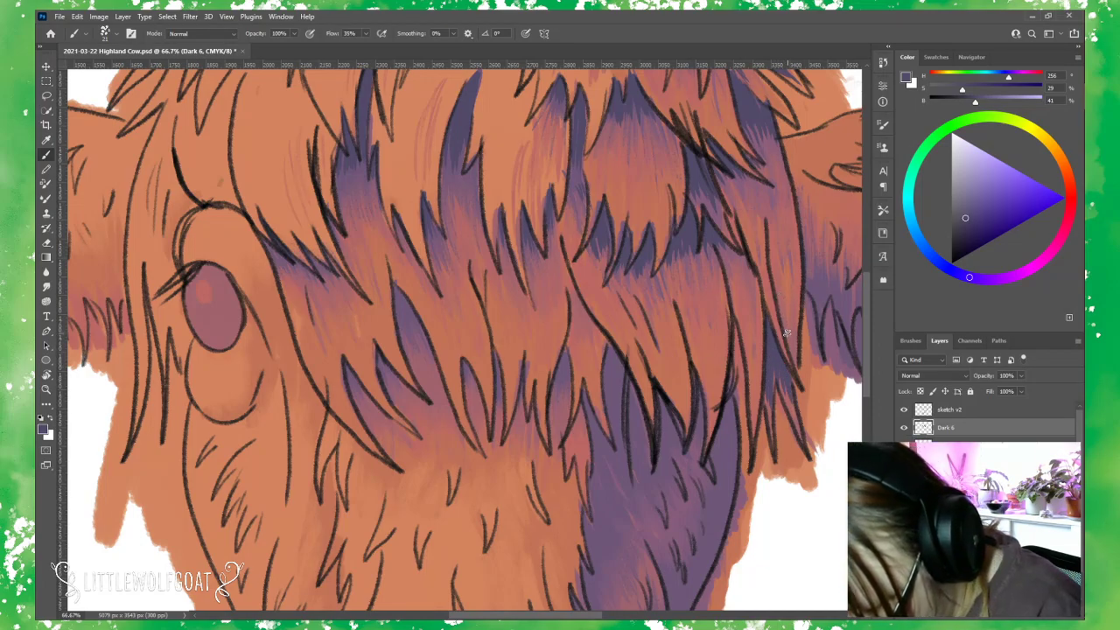
left_click_drag(783, 312, 792, 368)
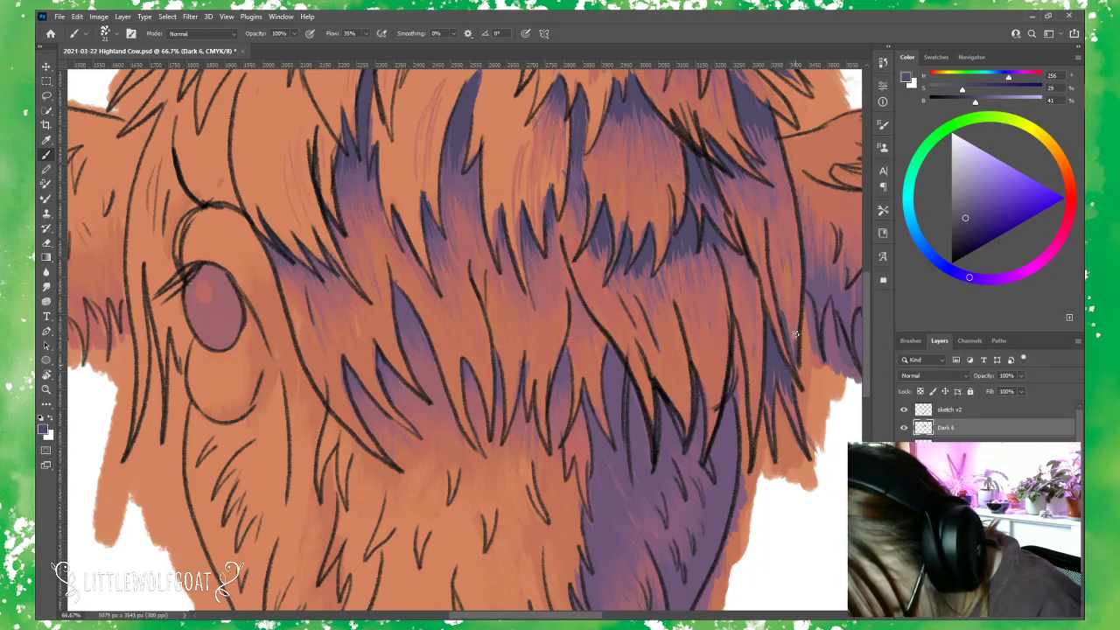
mouse_move(791, 329)
left_mouse_down()
mouse_move(789, 360)
mouse_move(789, 336)
left_mouse_up()
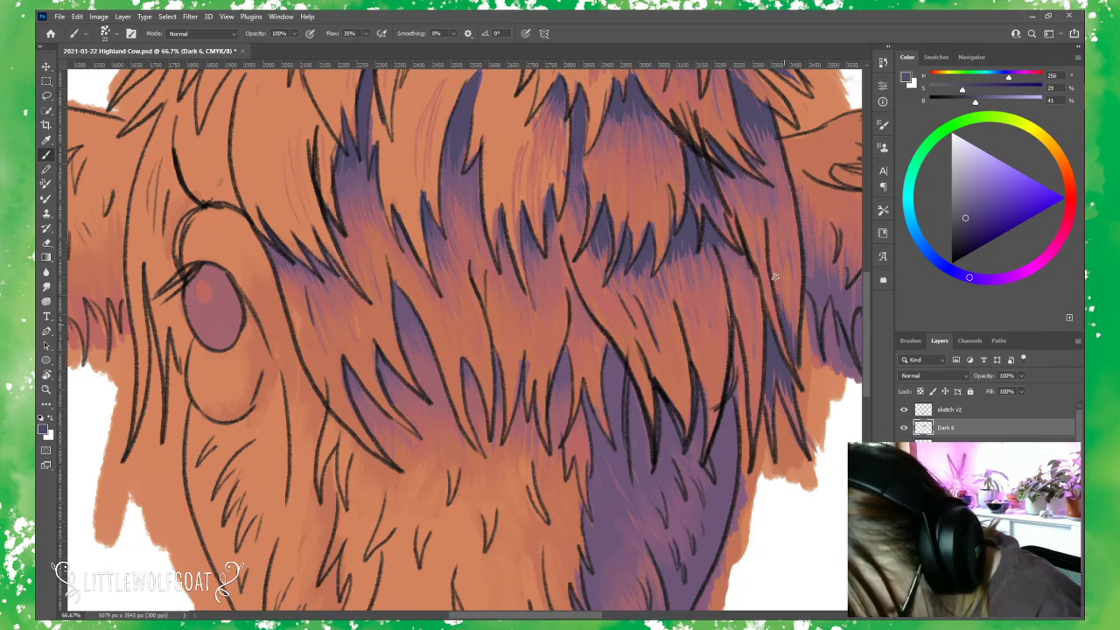
mouse_move(775, 278)
left_mouse_down()
mouse_move(788, 335)
mouse_move(785, 263)
mouse_move(793, 349)
left_mouse_up()
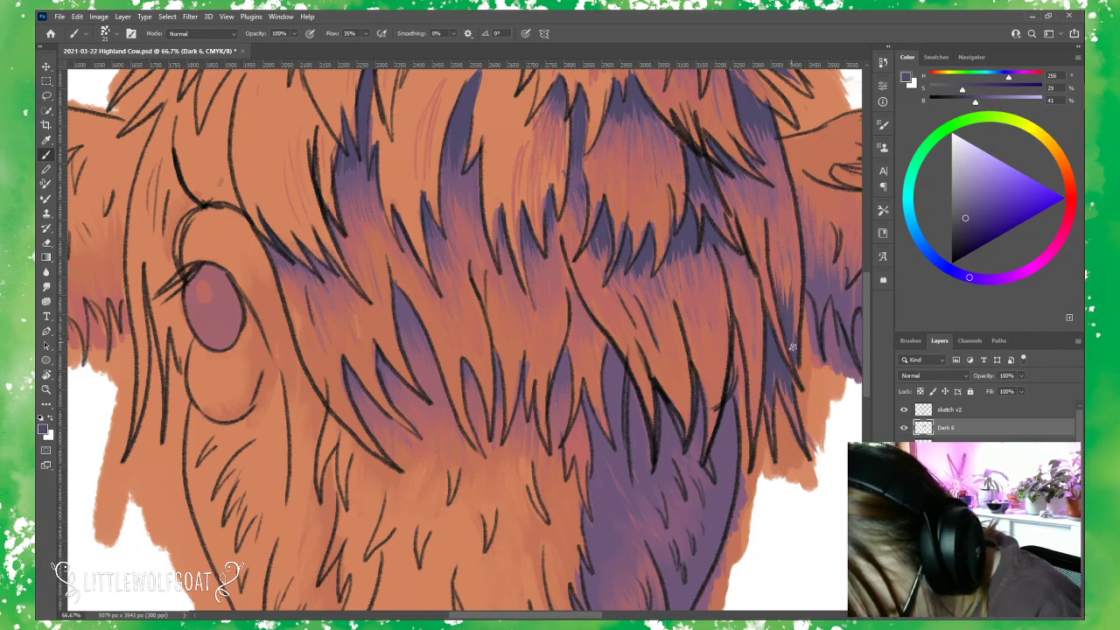
left_click_drag(795, 278, 795, 334)
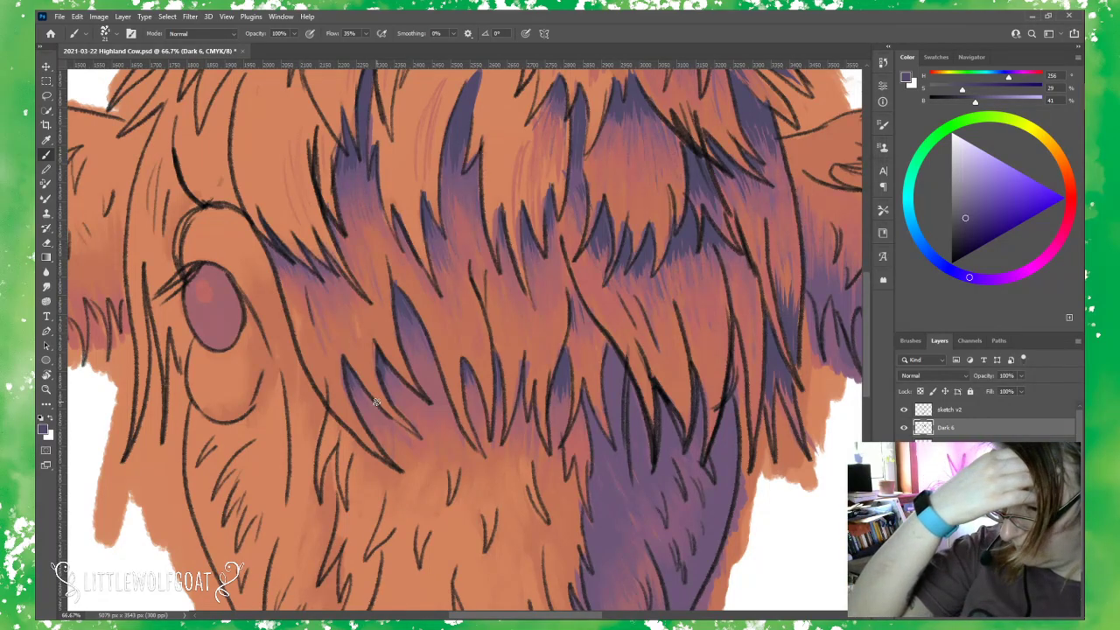
left_click_drag(864, 353, 868, 401)
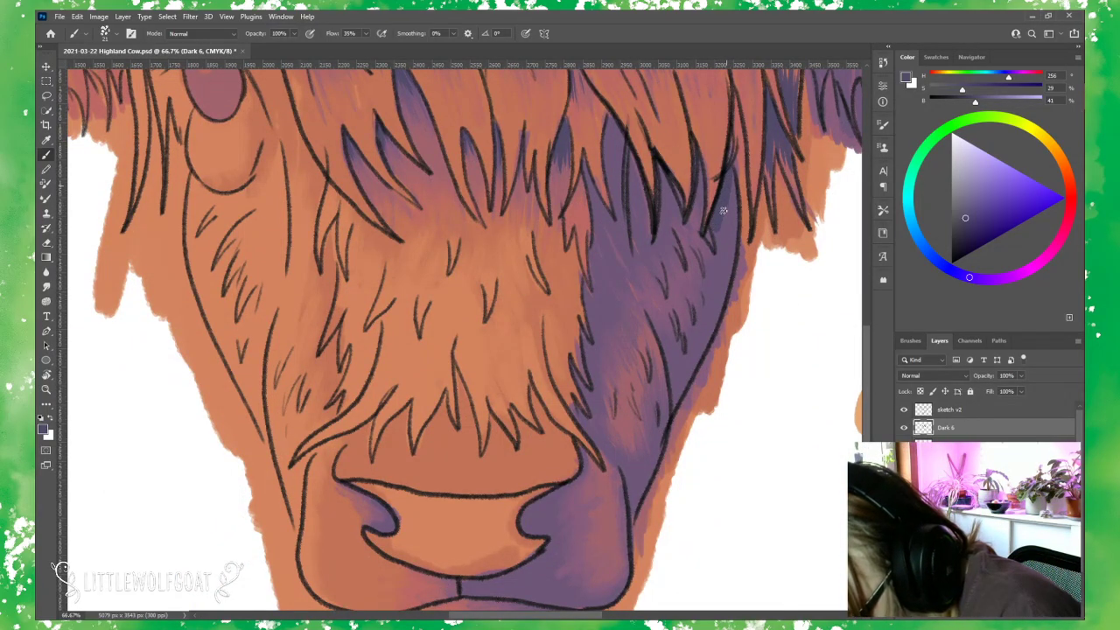
Darken the right fur edge and strand lines down the cheek with purple strokes.
mouse_move(724, 278)
left_mouse_down()
mouse_move(671, 404)
mouse_move(715, 310)
left_mouse_up()
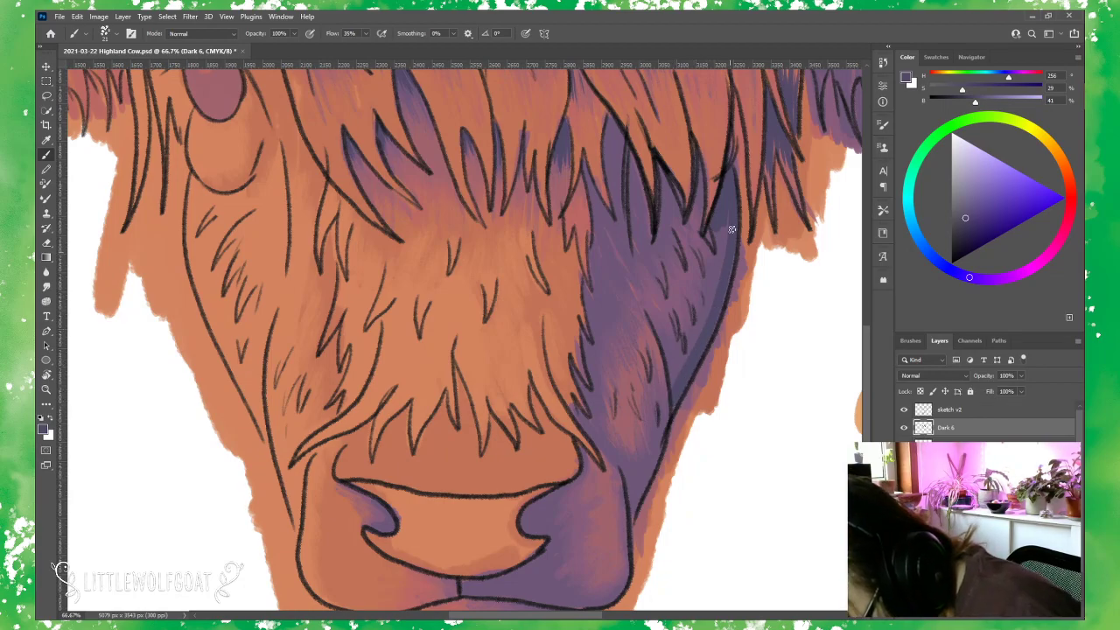
mouse_move(731, 230)
left_mouse_down()
mouse_move(723, 282)
mouse_move(710, 318)
mouse_move(697, 303)
mouse_move(674, 374)
left_mouse_up()
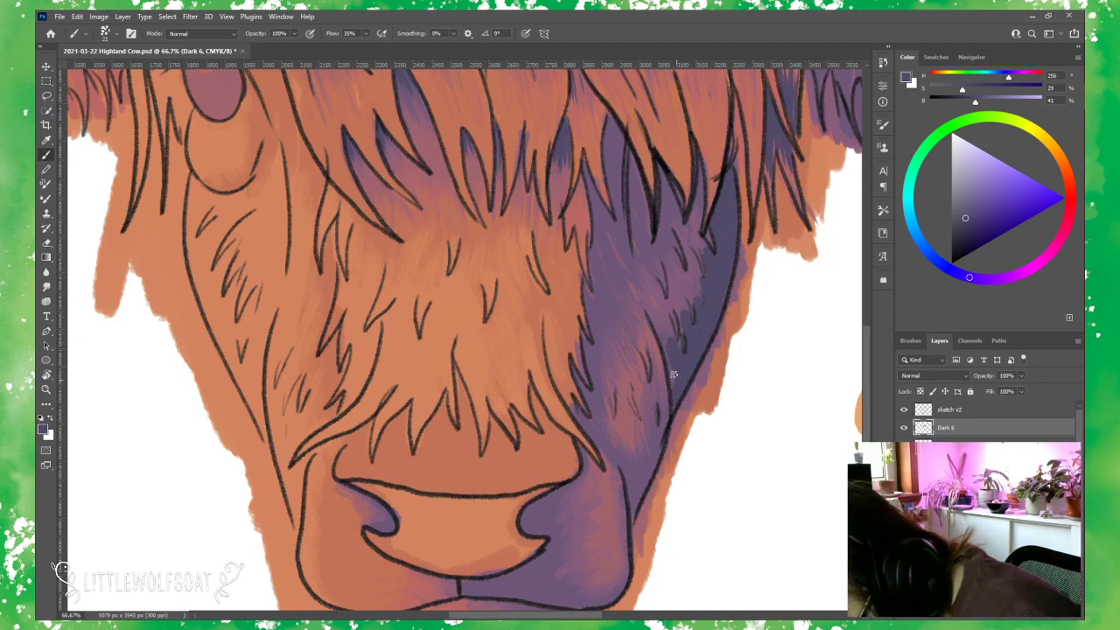
mouse_move(659, 317)
left_mouse_down()
mouse_move(665, 350)
mouse_move(662, 323)
mouse_move(689, 328)
left_mouse_up()
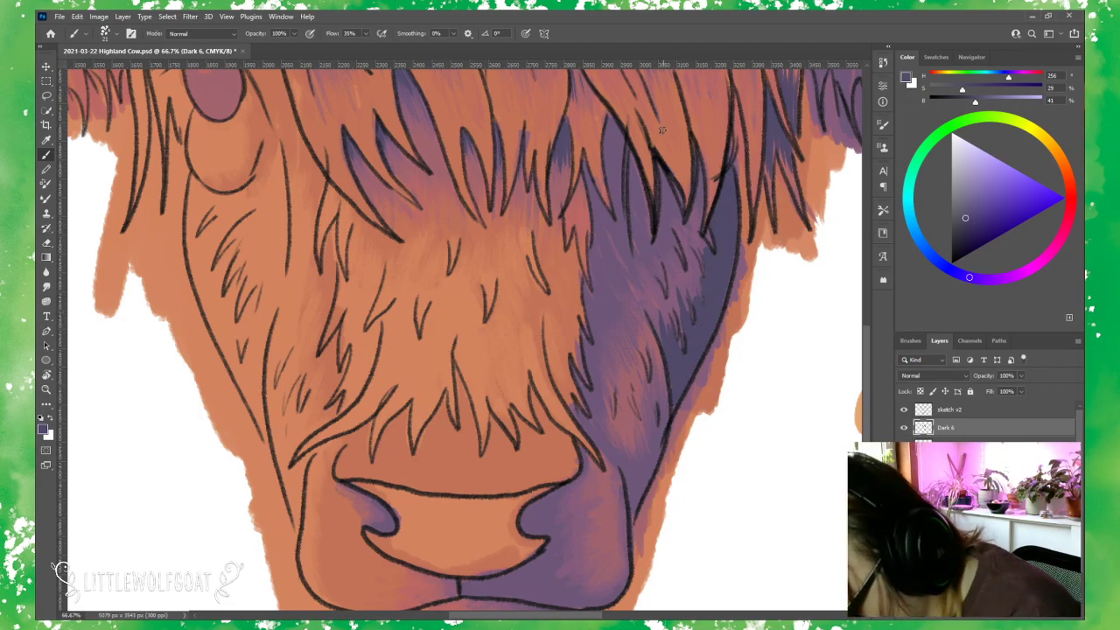
left_click_drag(657, 166, 698, 208)
mouse_move(605, 119)
left_mouse_down()
mouse_move(612, 179)
mouse_move(614, 145)
mouse_move(637, 182)
mouse_move(626, 198)
mouse_move(612, 192)
mouse_move(623, 190)
mouse_move(651, 227)
left_mouse_up()
mouse_move(584, 174)
left_mouse_down()
mouse_move(612, 237)
mouse_move(607, 220)
mouse_move(622, 230)
mouse_move(586, 192)
mouse_move(598, 226)
mouse_move(593, 206)
mouse_move(595, 310)
mouse_move(585, 302)
mouse_move(598, 336)
left_mouse_up()
left_click_drag(585, 282, 593, 297)
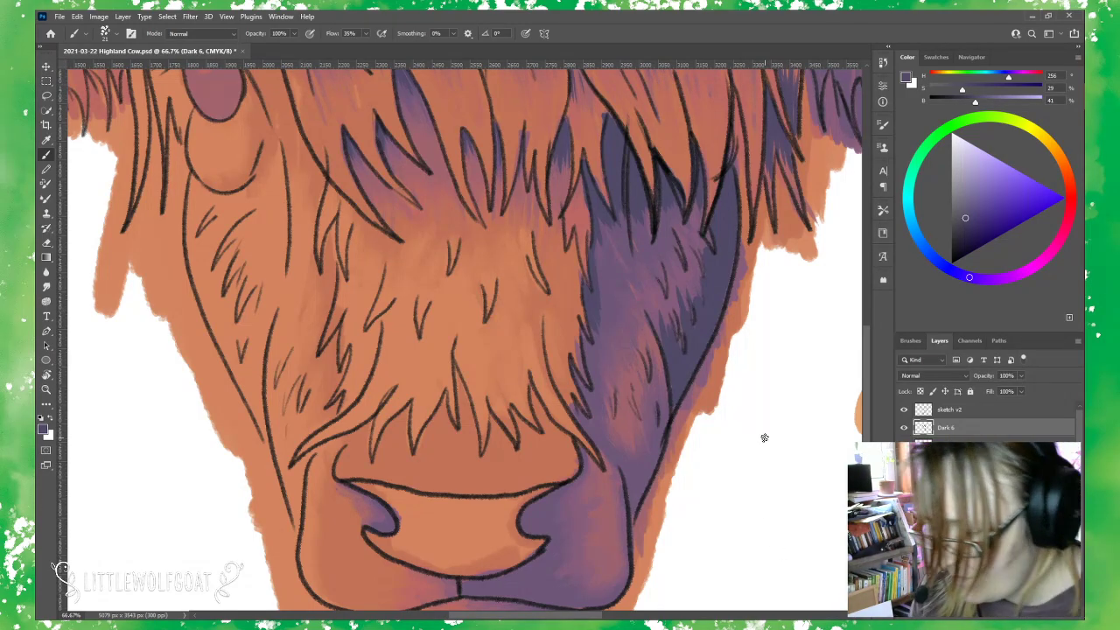
Shade the hair edge, the right cheek line beside the nose, and the muzzle's lower-right edge purple.
mouse_move(600, 278)
left_mouse_down()
mouse_move(603, 223)
mouse_move(620, 254)
mouse_move(630, 217)
mouse_move(640, 241)
mouse_move(635, 215)
left_mouse_up()
mouse_move(573, 336)
left_mouse_down()
mouse_move(605, 406)
mouse_move(582, 380)
mouse_move(592, 403)
mouse_move(574, 399)
mouse_move(596, 435)
mouse_move(587, 364)
mouse_move(606, 316)
mouse_move(626, 333)
mouse_move(617, 307)
left_mouse_up()
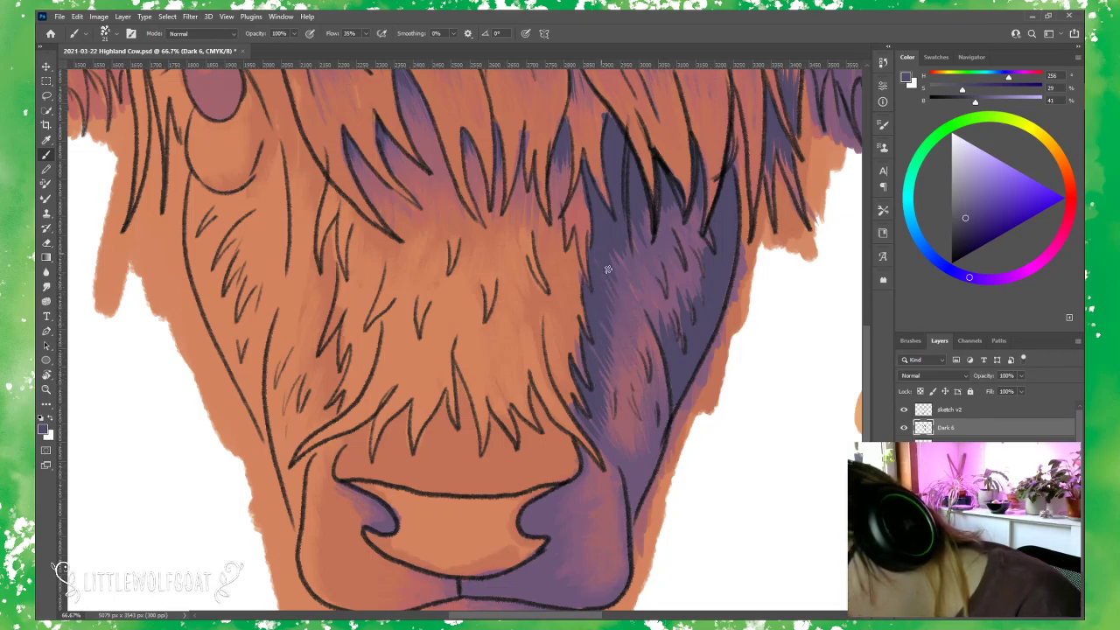
mouse_move(608, 268)
left_mouse_down()
mouse_move(623, 258)
mouse_move(650, 284)
mouse_move(654, 276)
left_mouse_up()
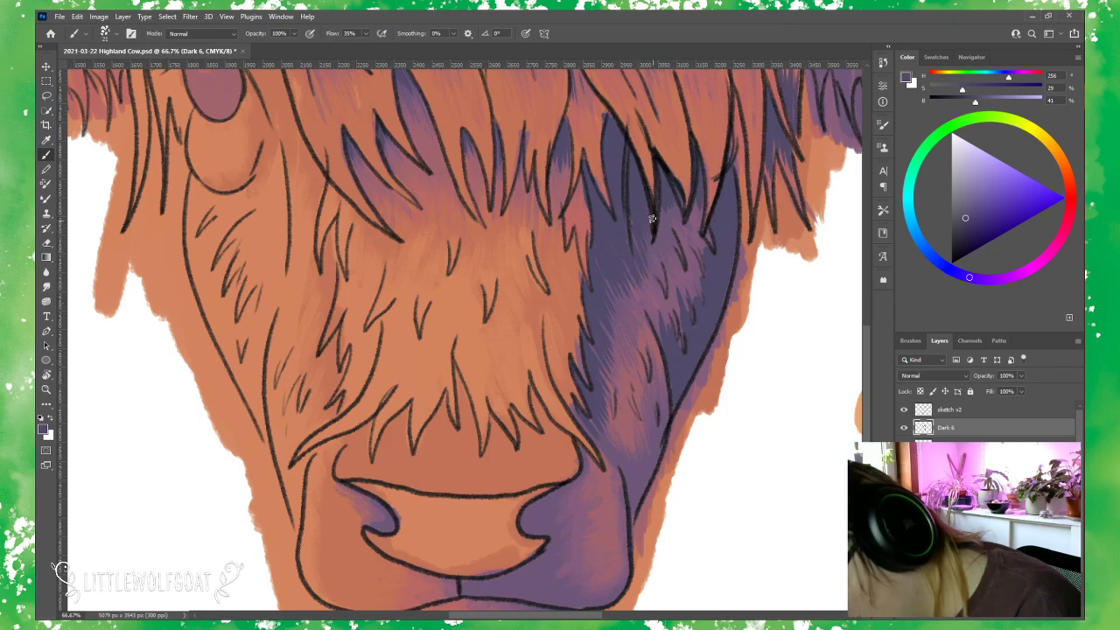
left_click_drag(652, 219, 693, 208)
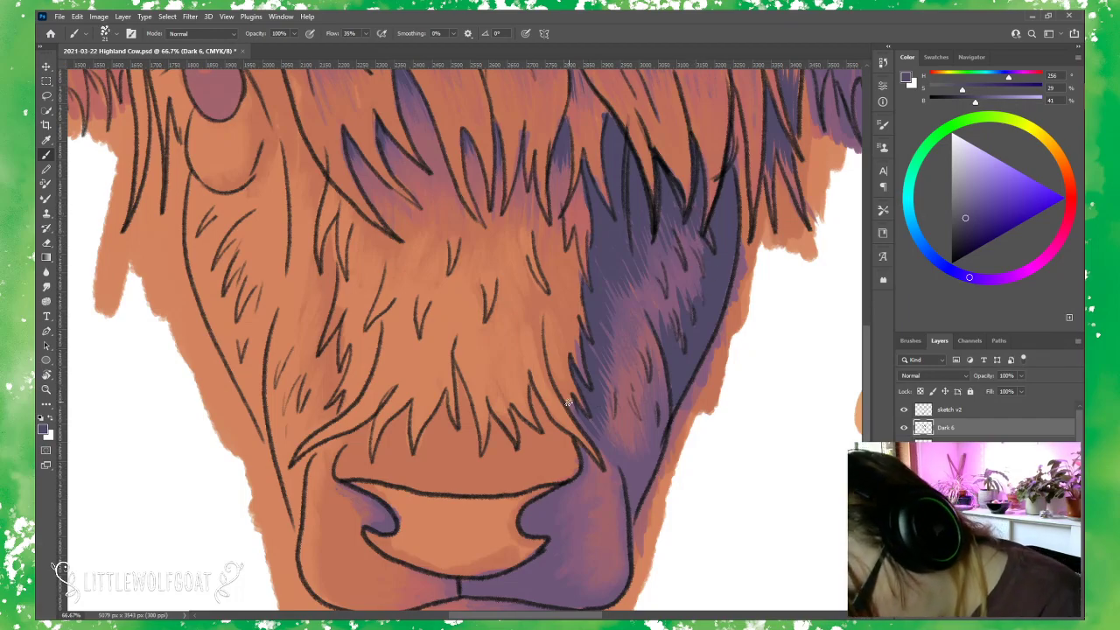
mouse_move(607, 455)
left_mouse_down()
mouse_move(589, 420)
mouse_move(637, 505)
mouse_move(660, 422)
mouse_move(648, 470)
mouse_move(654, 378)
mouse_move(658, 452)
mouse_move(649, 367)
mouse_move(656, 459)
mouse_move(641, 392)
mouse_move(637, 501)
mouse_move(621, 388)
mouse_move(598, 423)
mouse_move(615, 448)
mouse_move(604, 320)
mouse_move(610, 306)
mouse_move(648, 355)
mouse_move(632, 272)
mouse_move(671, 221)
mouse_move(697, 251)
left_mouse_up()
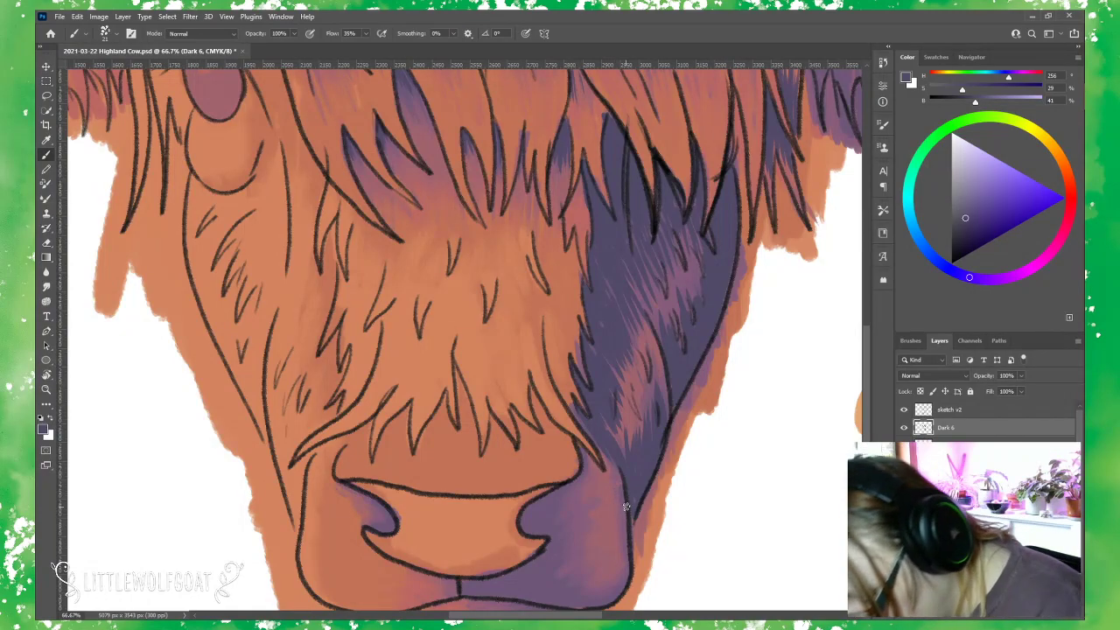
mouse_move(627, 540)
left_mouse_down()
mouse_move(623, 584)
mouse_move(600, 601)
left_mouse_up()
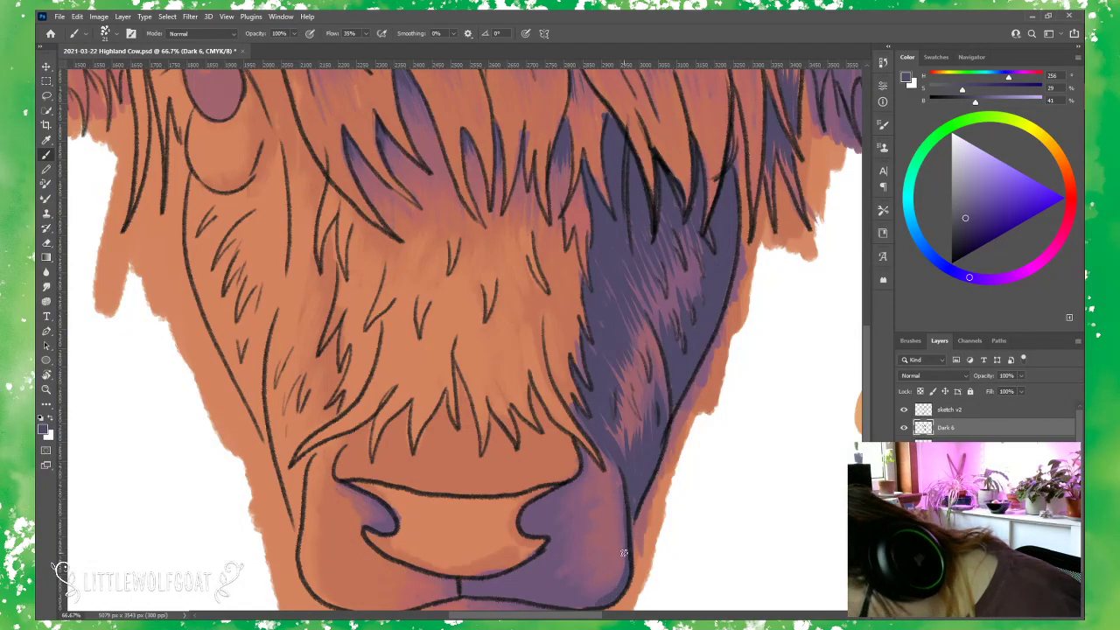
scroll(612, 473, "down", 3)
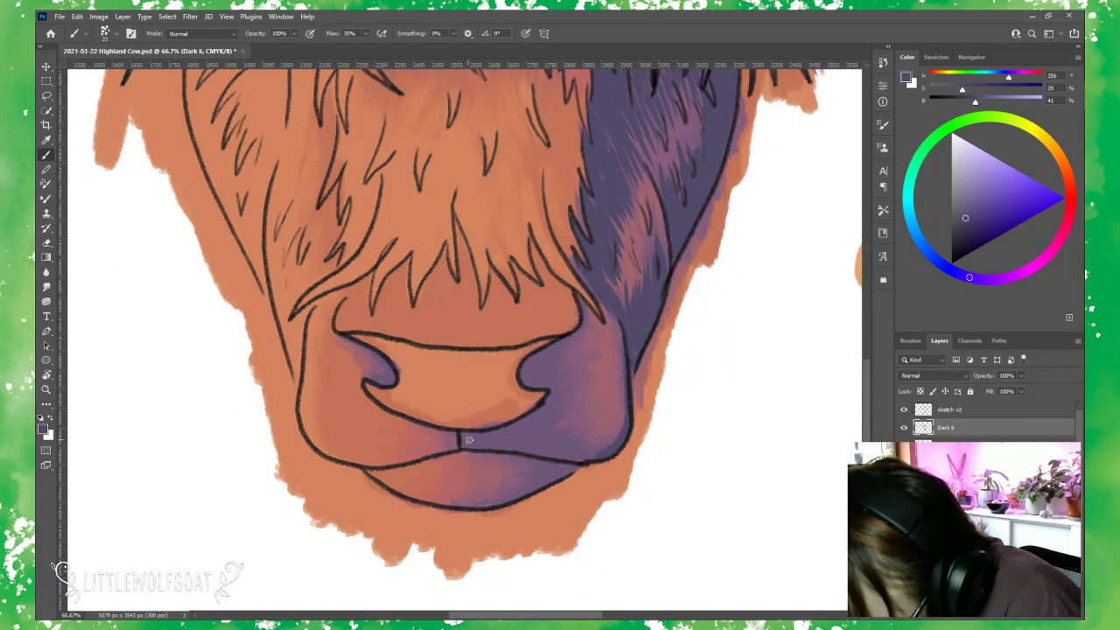
Paint darker purple shading along the upper lip right of centre and down the lower lip line.
mouse_move(475, 436)
left_mouse_down()
mouse_move(532, 449)
mouse_move(587, 445)
mouse_move(553, 456)
mouse_move(563, 454)
mouse_move(515, 448)
mouse_move(511, 429)
mouse_move(529, 423)
mouse_move(569, 447)
mouse_move(596, 430)
left_mouse_up()
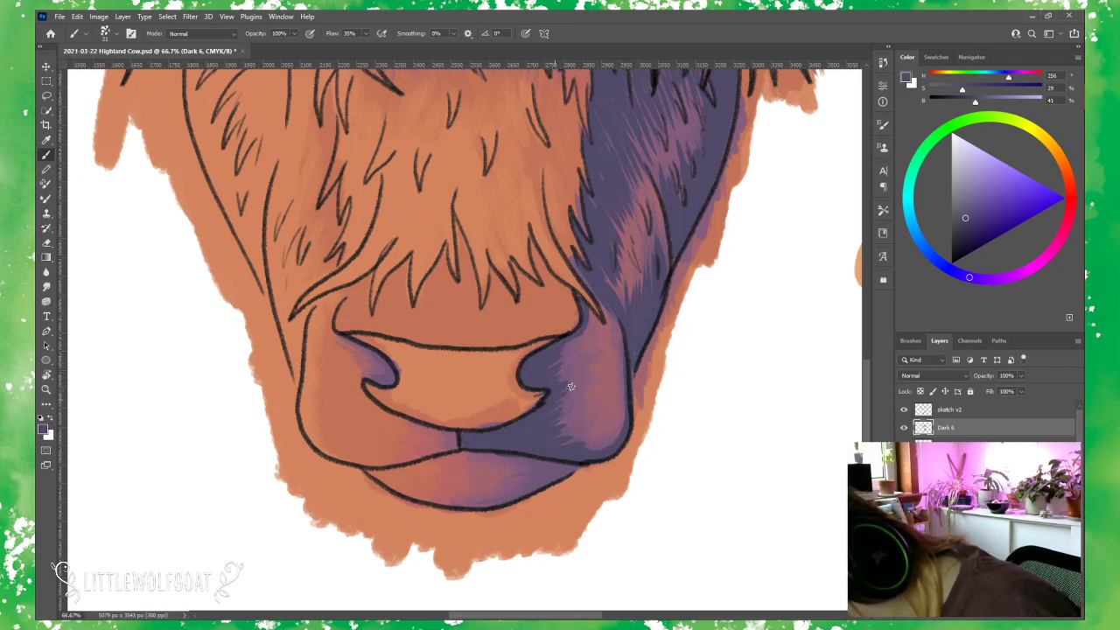
mouse_move(500, 455)
left_mouse_down()
mouse_move(577, 466)
mouse_move(499, 504)
left_mouse_up()
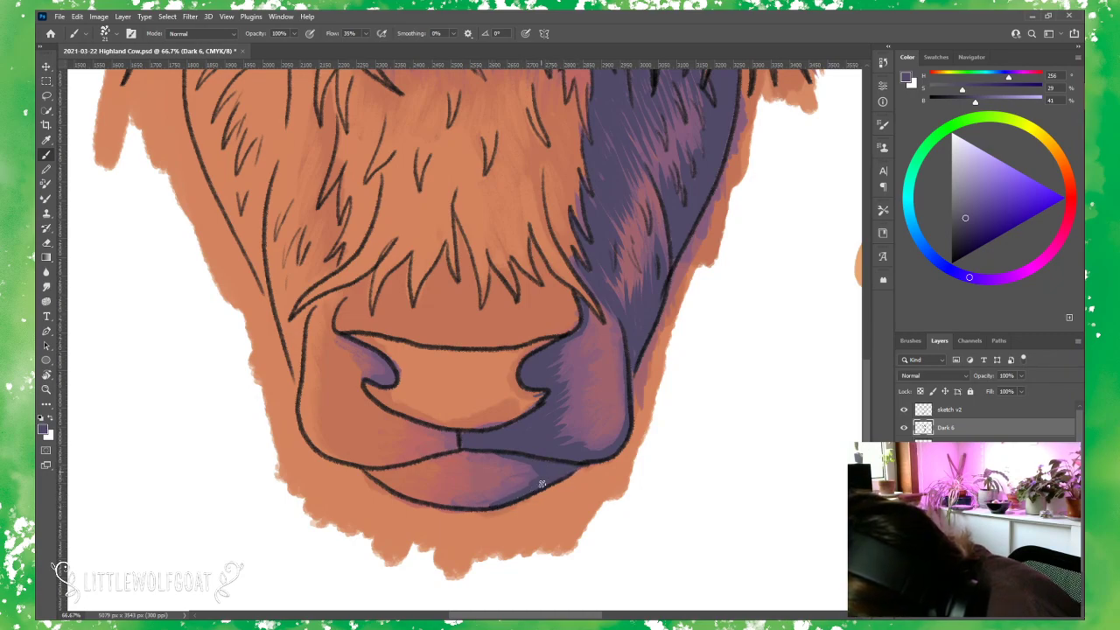
left_click_drag(520, 459, 478, 453)
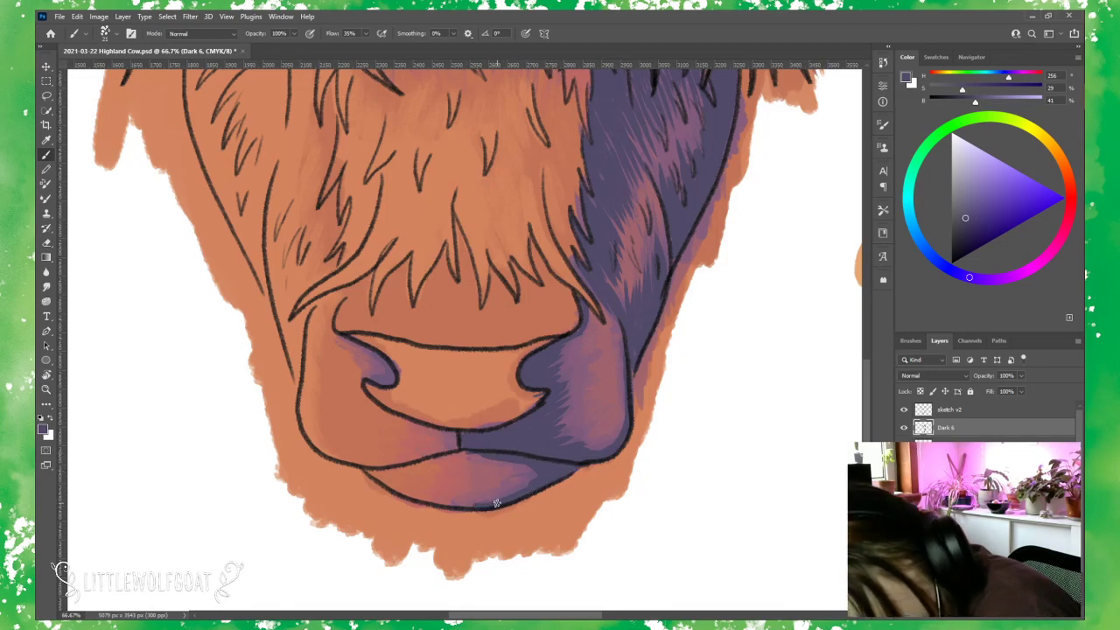
left_click_drag(866, 383, 879, 273)
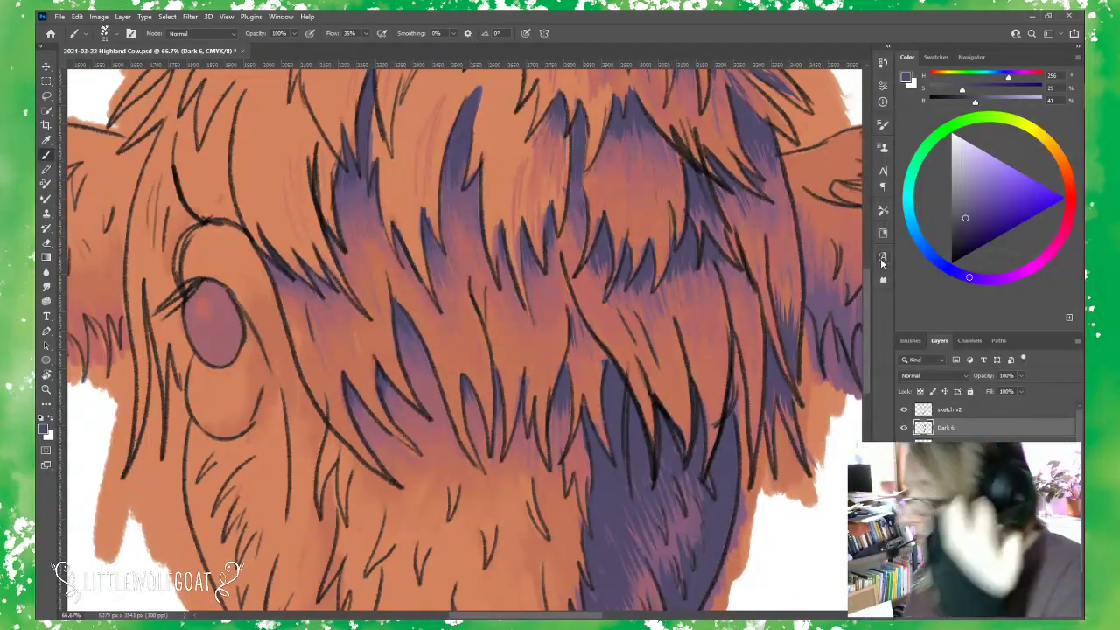
Shade the eye's left edge purple, then set the eraser to Kyle's Eraser - Natural Edge at 20 px.
mouse_move(185, 304)
left_mouse_down()
mouse_move(203, 357)
mouse_move(213, 354)
mouse_move(187, 314)
mouse_move(210, 356)
mouse_move(210, 346)
mouse_move(230, 356)
mouse_move(231, 310)
mouse_move(238, 334)
mouse_move(224, 324)
mouse_move(220, 347)
mouse_move(211, 338)
mouse_move(217, 302)
mouse_move(230, 297)
mouse_move(205, 282)
mouse_move(186, 302)
mouse_move(202, 284)
mouse_move(220, 293)
mouse_move(226, 307)
mouse_move(209, 288)
mouse_move(222, 314)
mouse_move(214, 333)
mouse_move(191, 313)
mouse_move(209, 292)
mouse_move(208, 334)
left_mouse_up()
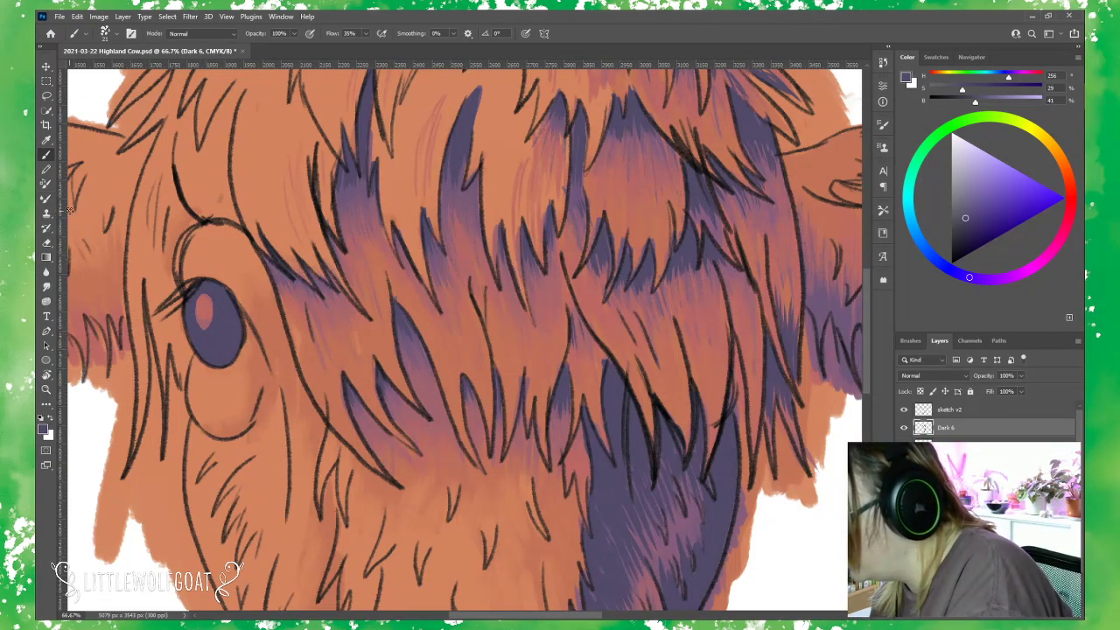
left_click(47, 242)
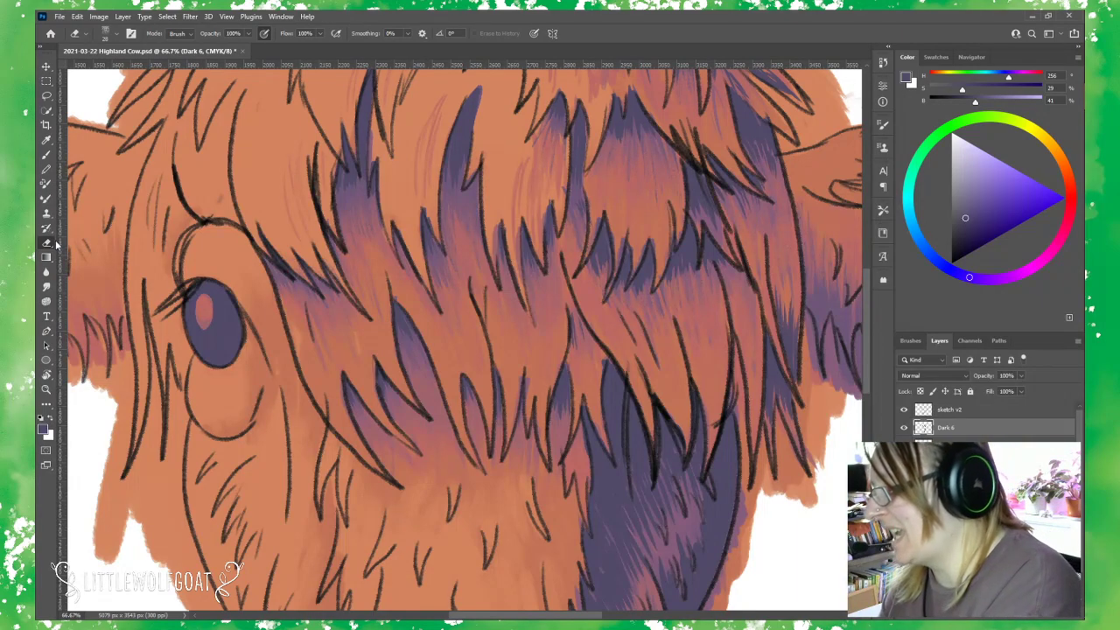
left_click(114, 35)
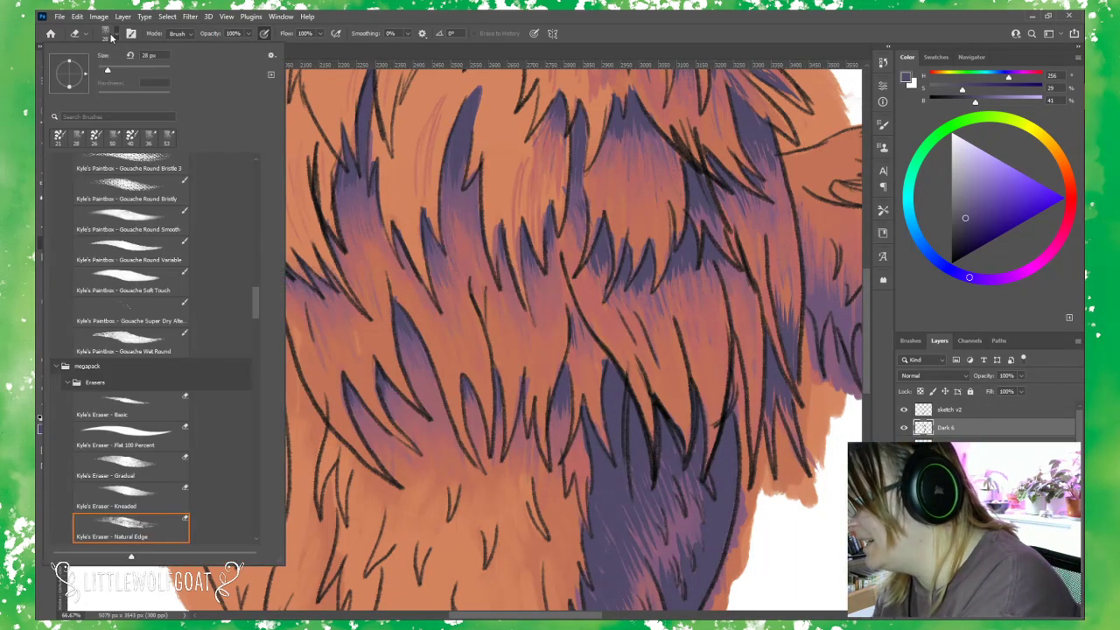
left_click_drag(106, 73, 106, 71)
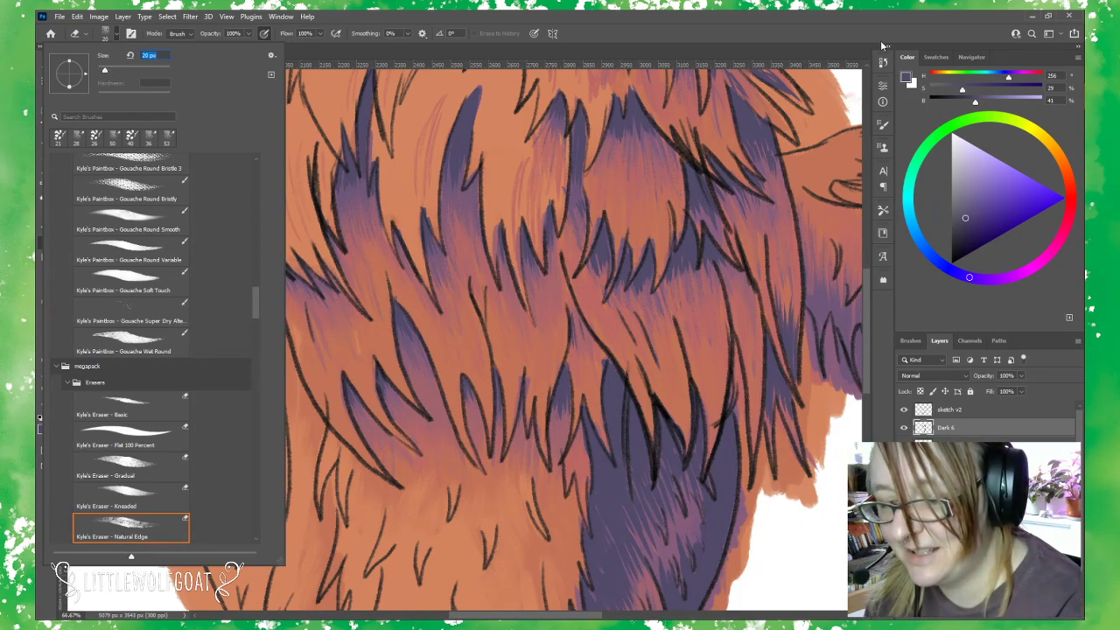
left_click(865, 314)
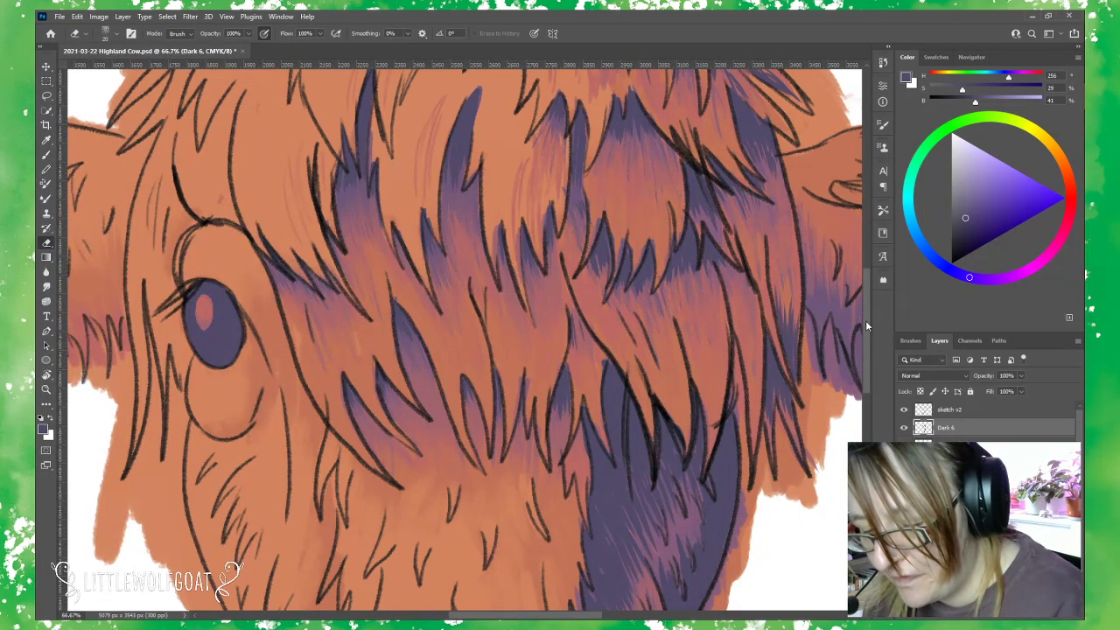
Erase parts of the purple forehead strands and small purple patches in the upper and right fur.
left_click_drag(866, 320, 868, 289)
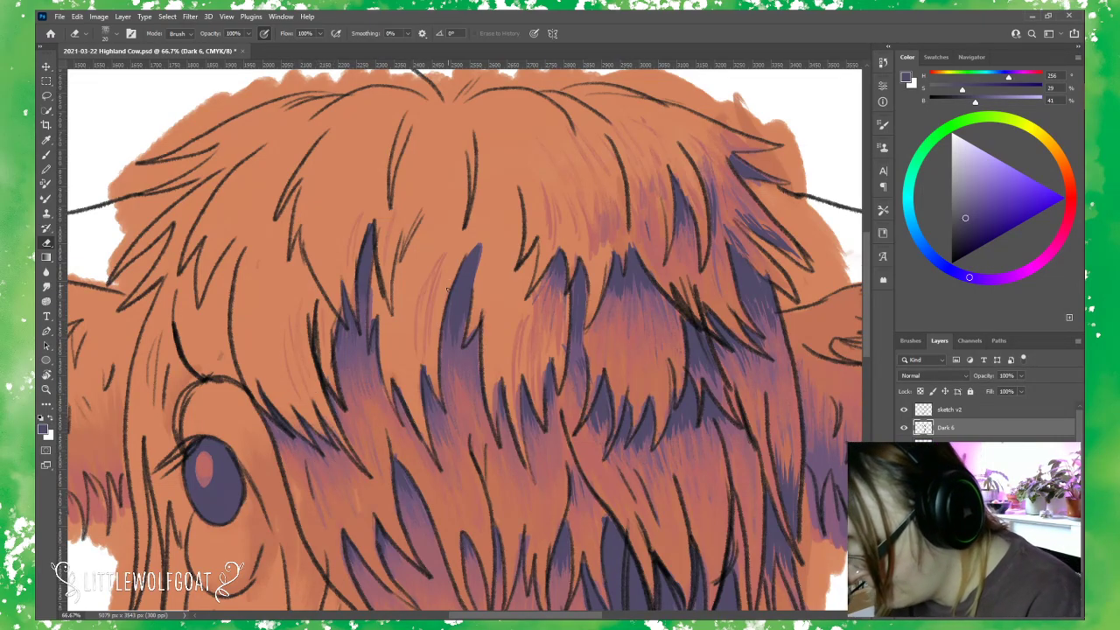
left_click_drag(446, 357, 454, 302)
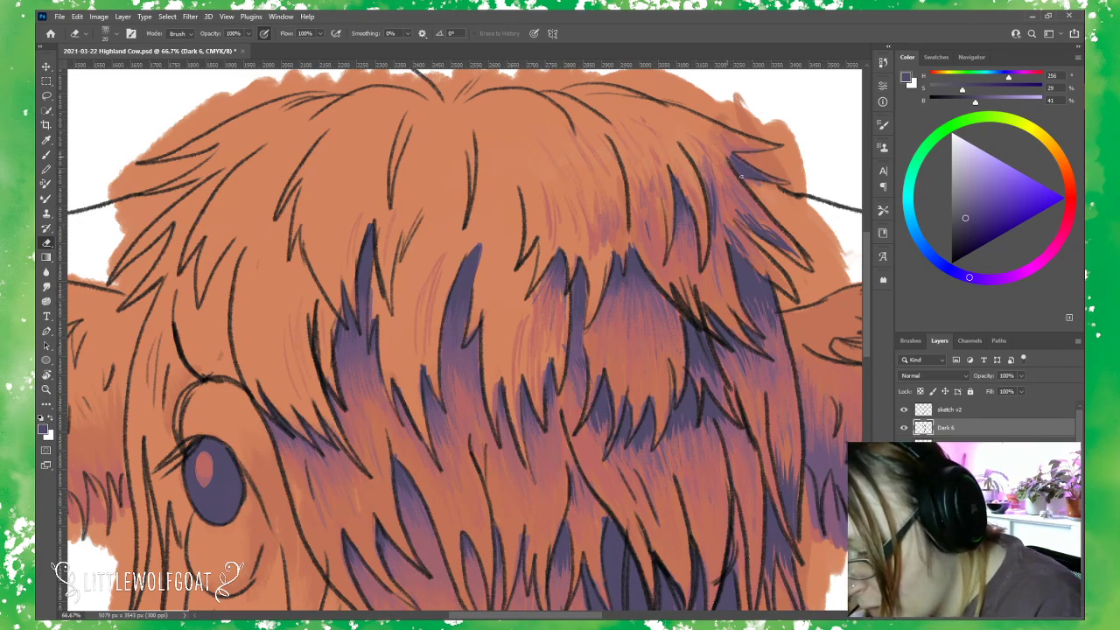
left_click_drag(737, 209, 770, 237)
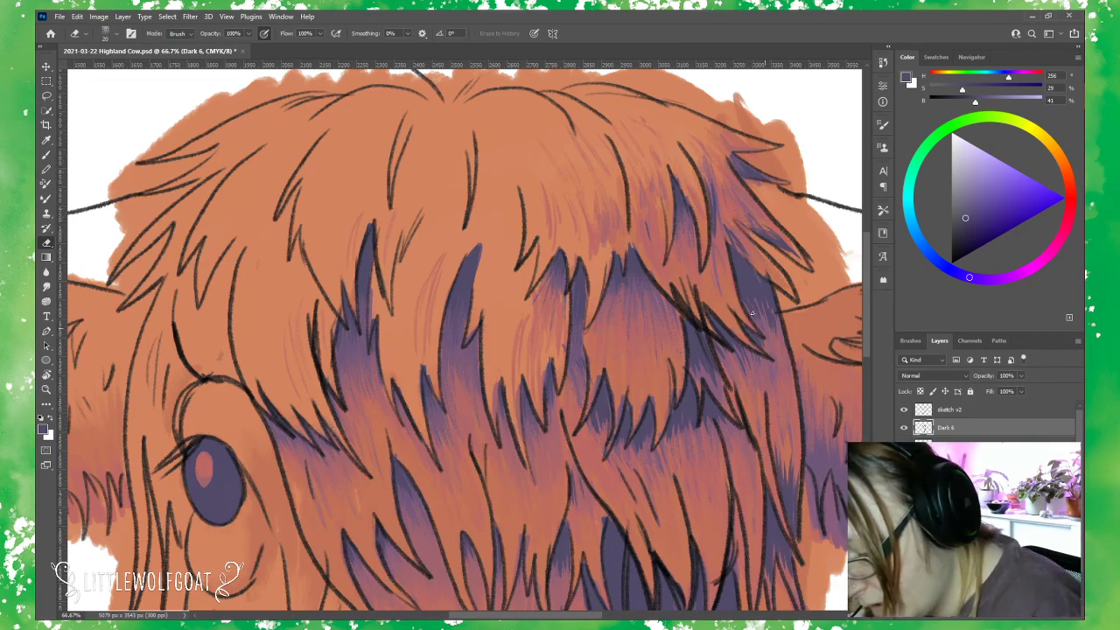
left_click_drag(767, 326, 762, 296)
left_click_drag(751, 248, 747, 240)
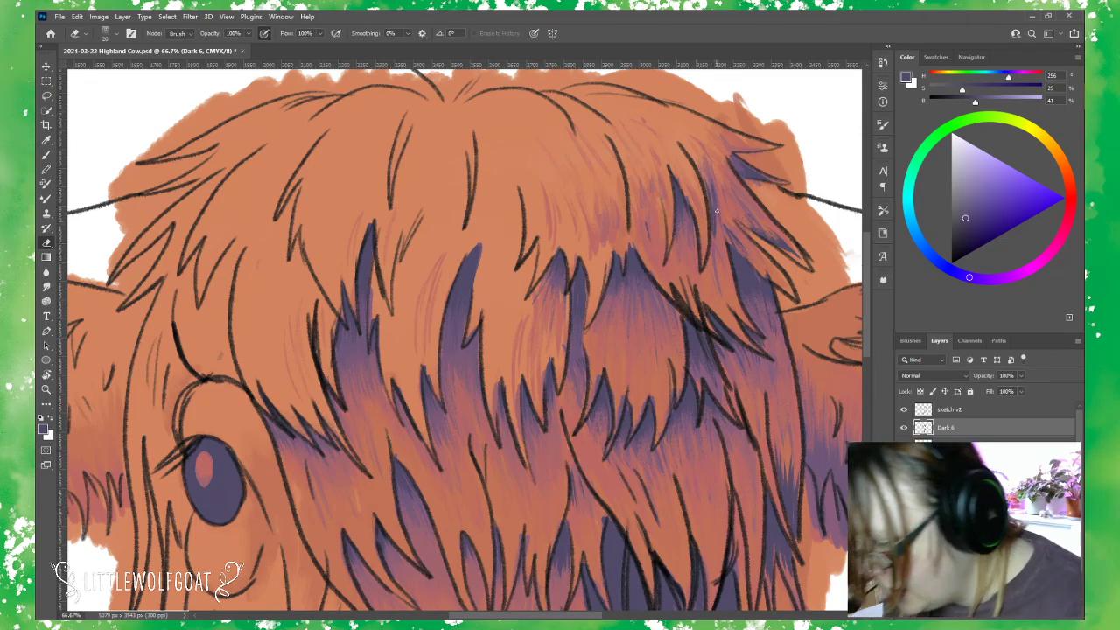
scroll(661, 604, "right", 10)
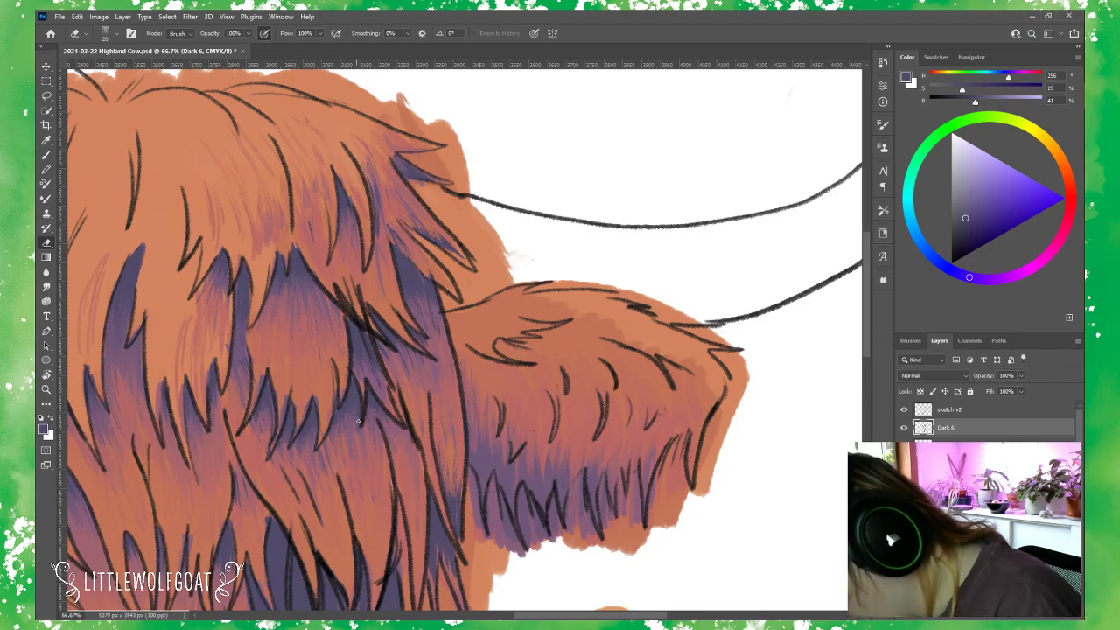
scroll(354, 363, "left", 5)
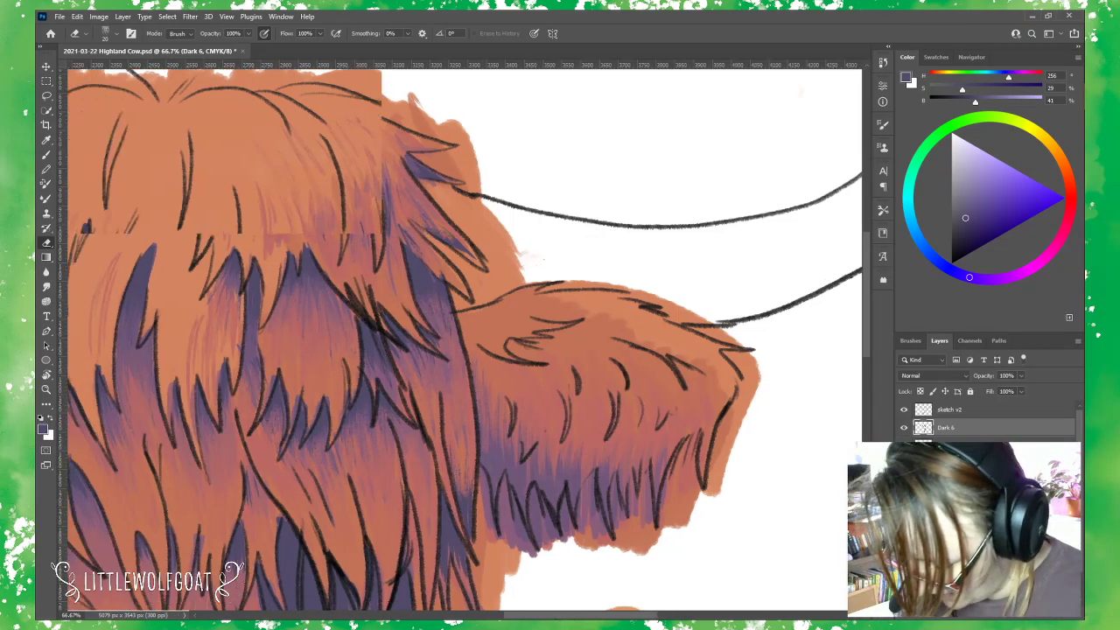
scroll(534, 593, "down", 4)
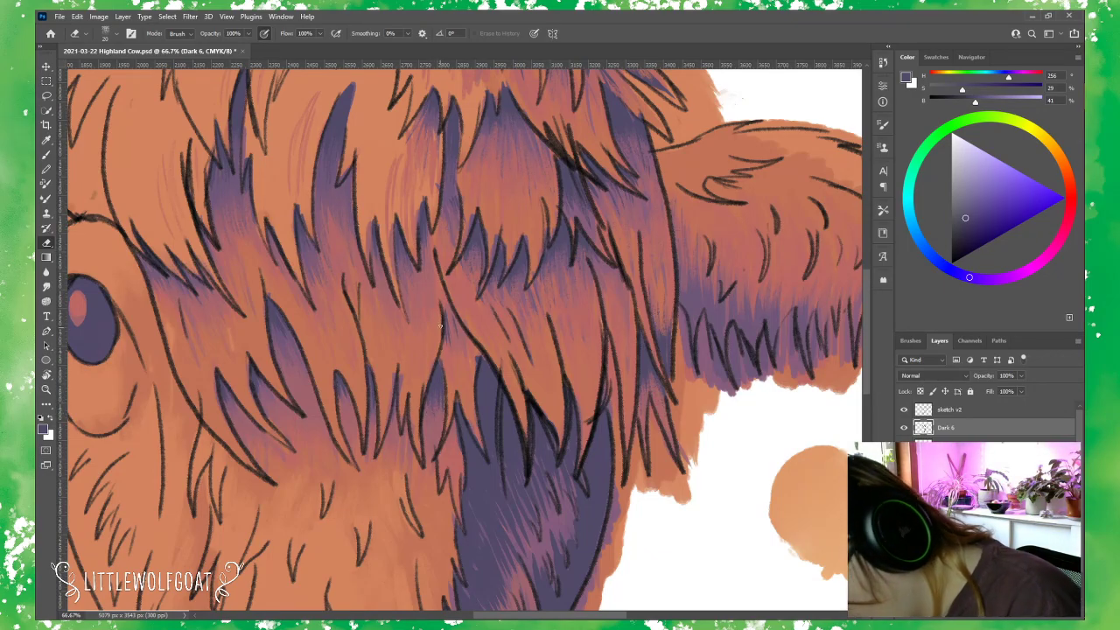
left_click_drag(867, 345, 867, 383)
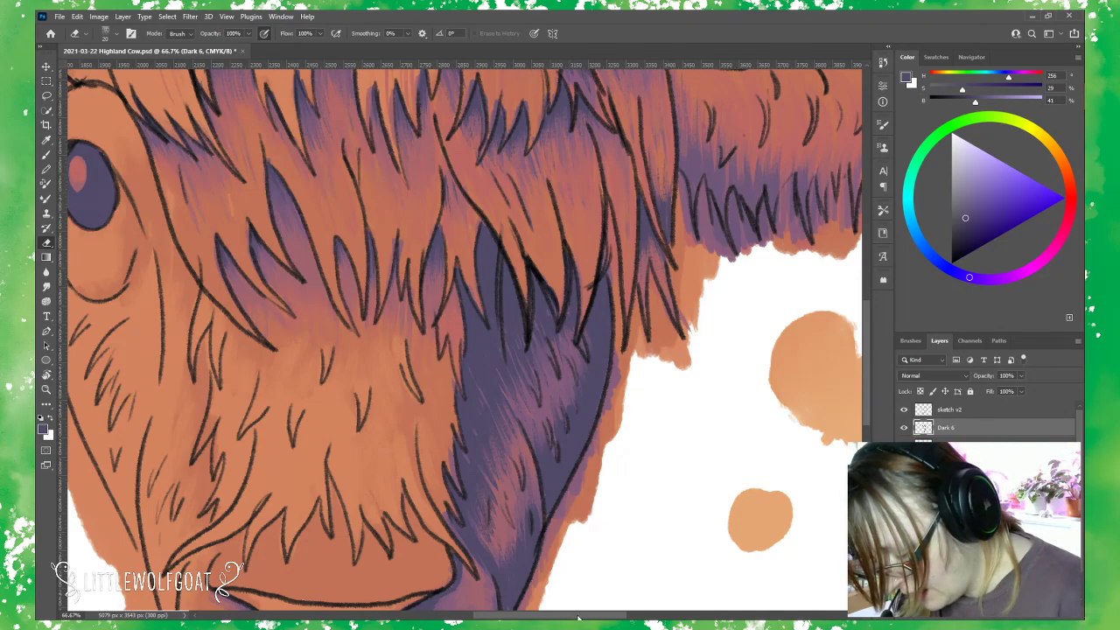
scroll(864, 339, "left", 3)
scroll(865, 425, "down", 4)
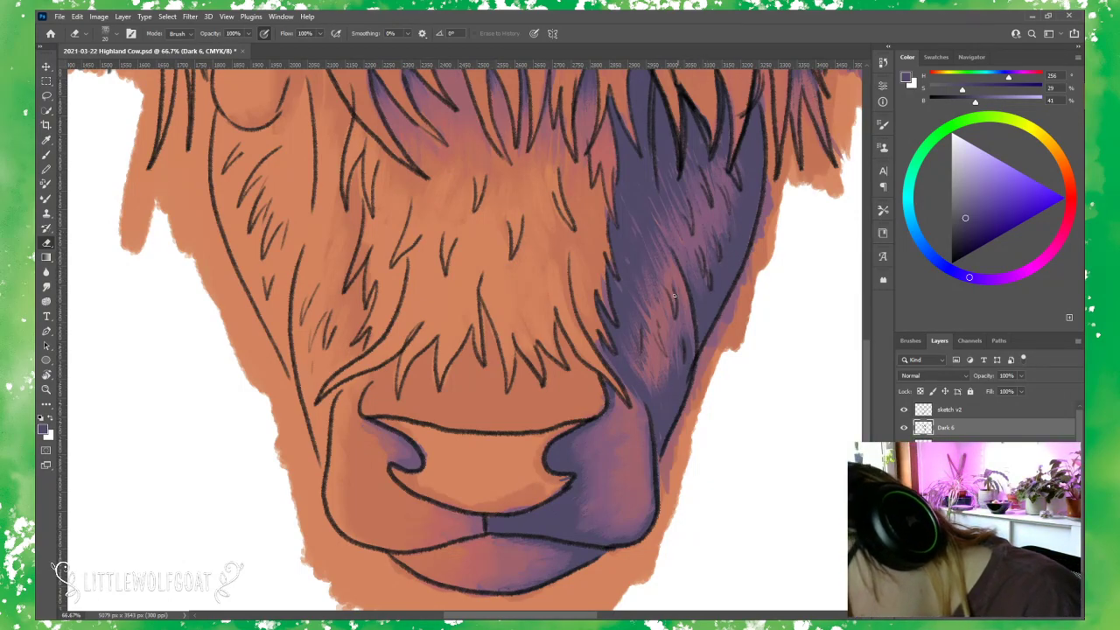
Zoom the canvas out to 50%, then fit the whole cow painting on screen.
left_click(226, 16)
left_click(261, 111)
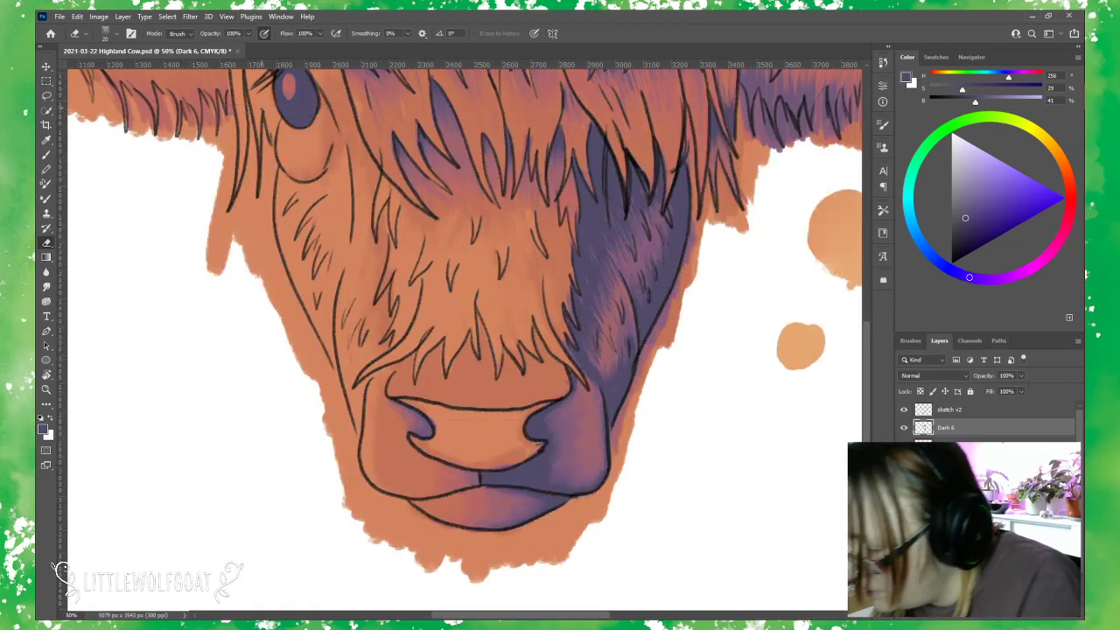
left_click(226, 16)
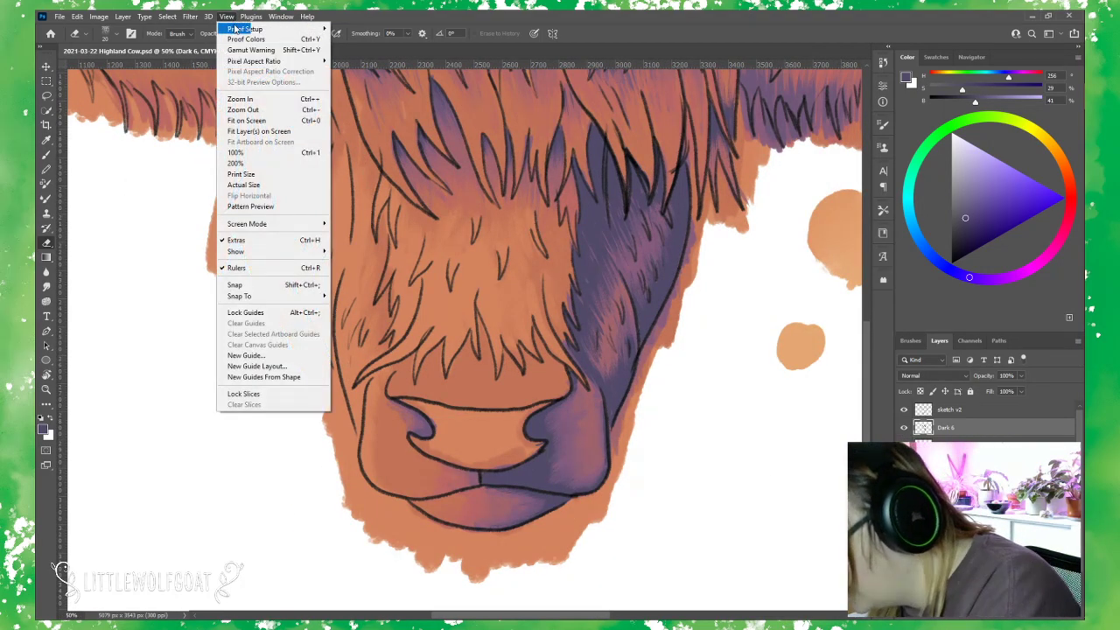
left_click(255, 123)
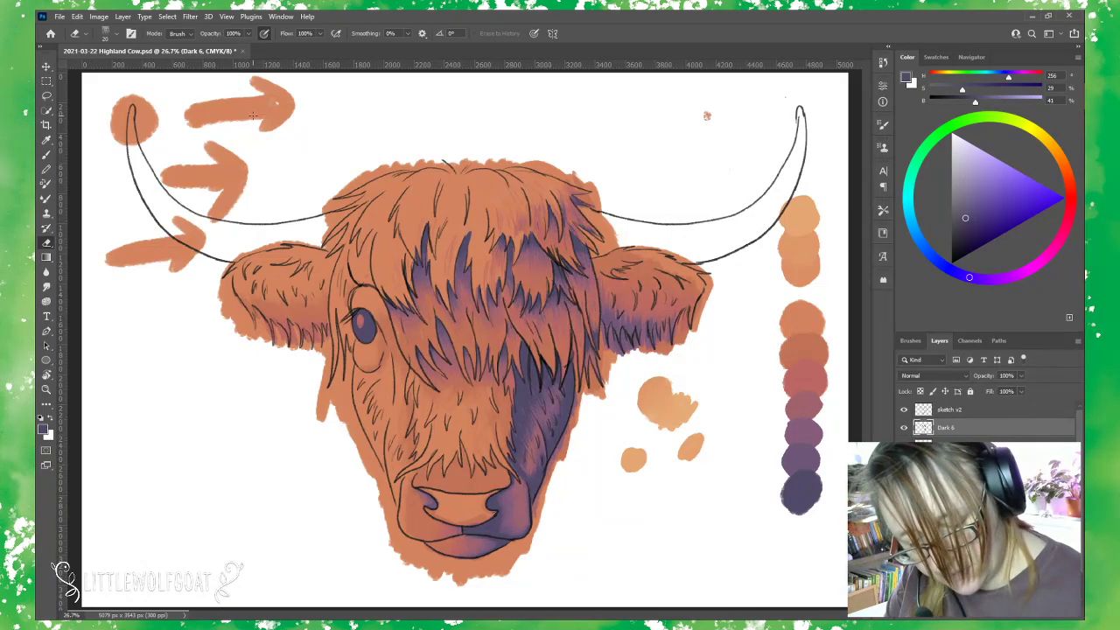
Group the Dark shading layers with Ctrl+G and rename the group 'dark'.
key("ctrl+g")
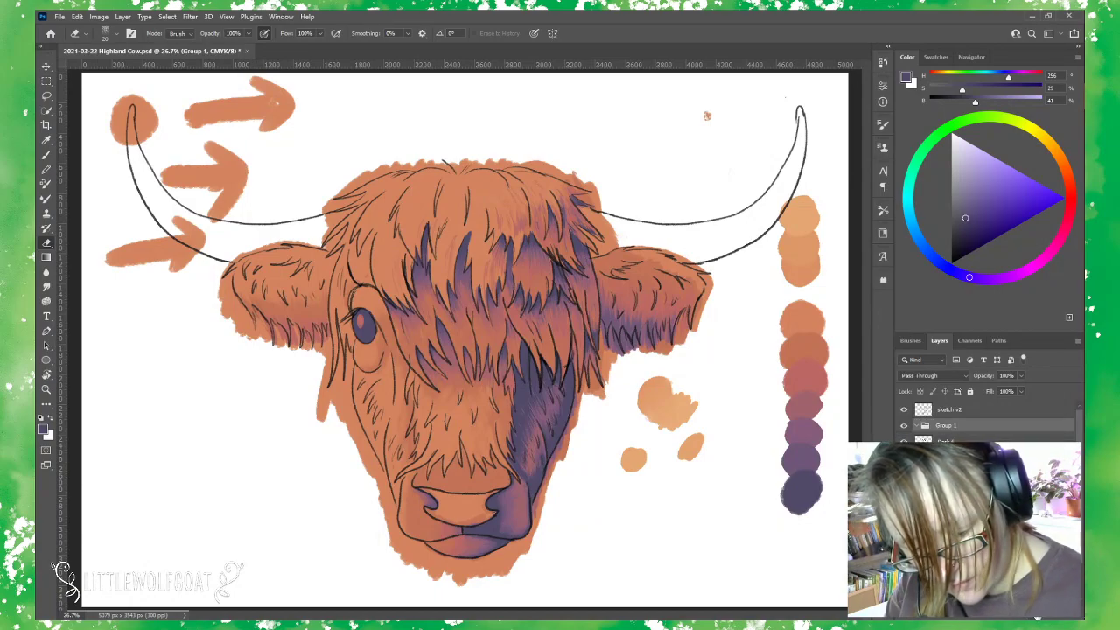
double_click(946, 427)
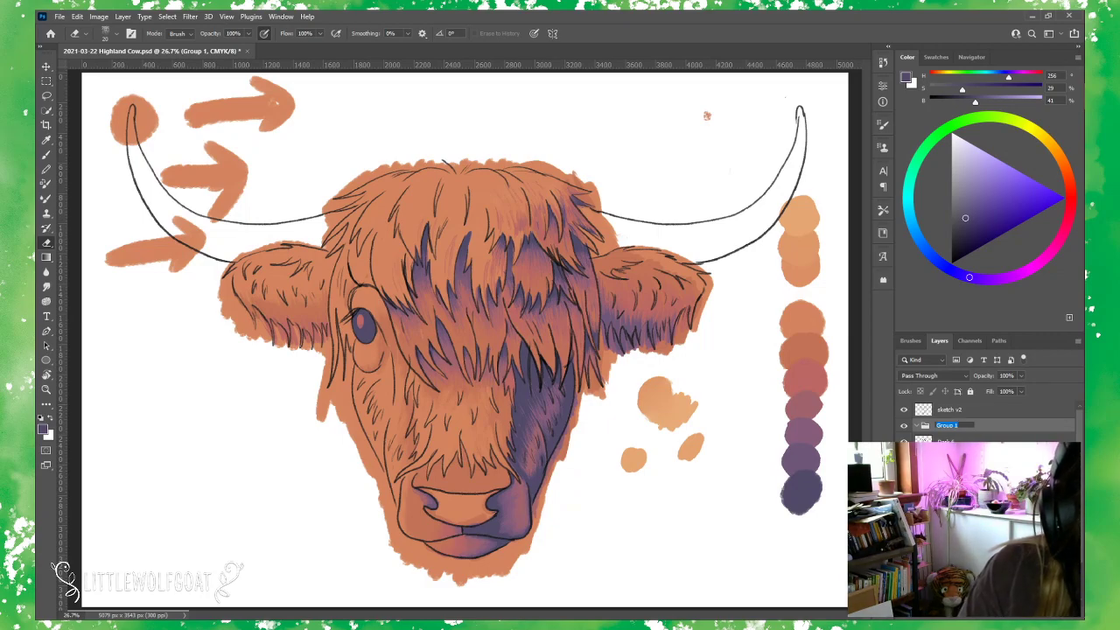
type("dark")
key("Return")
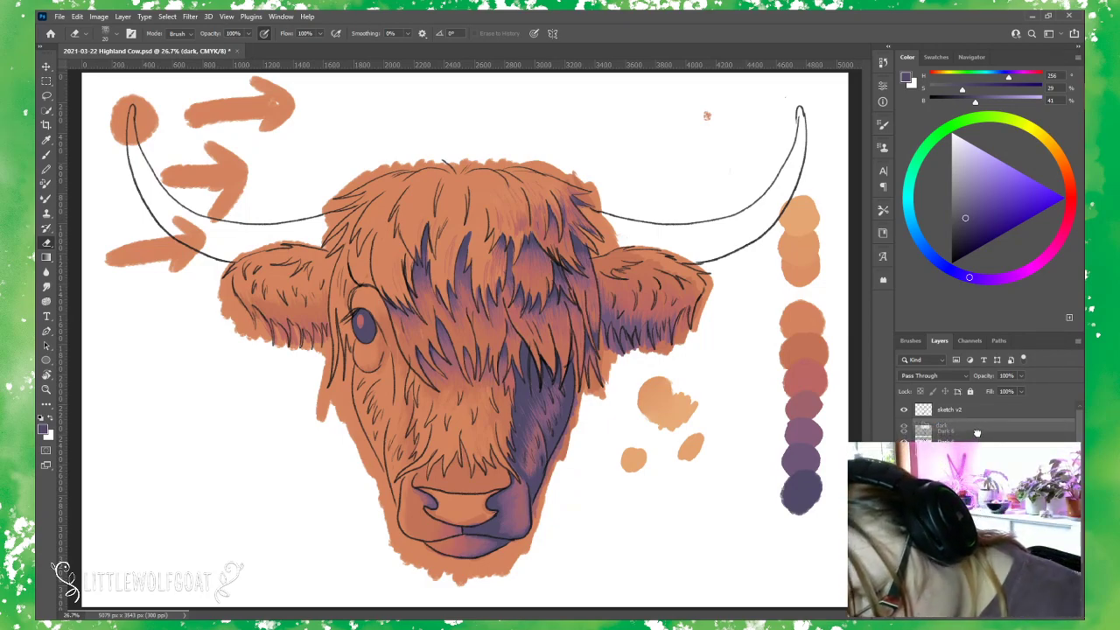
Step down through the Dark 6, 5, 3 and 1 layers, then toggle the dark group's visibility off and on.
left_click(959, 445)
key("alt+bracketleft")
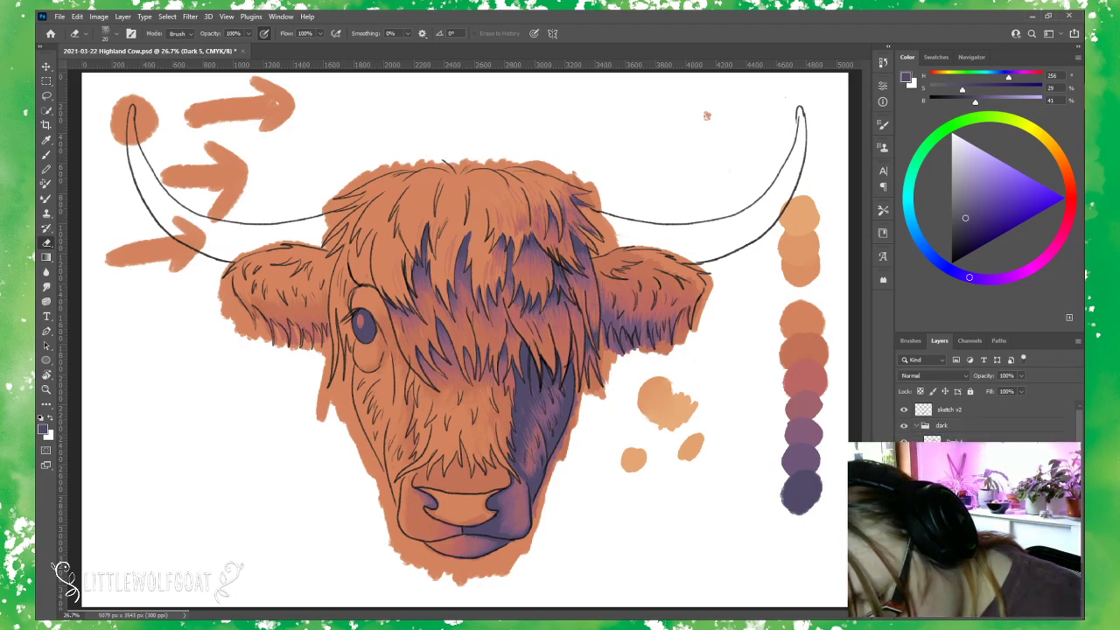
key("alt+bracketleft")
key("alt+bracketleft")
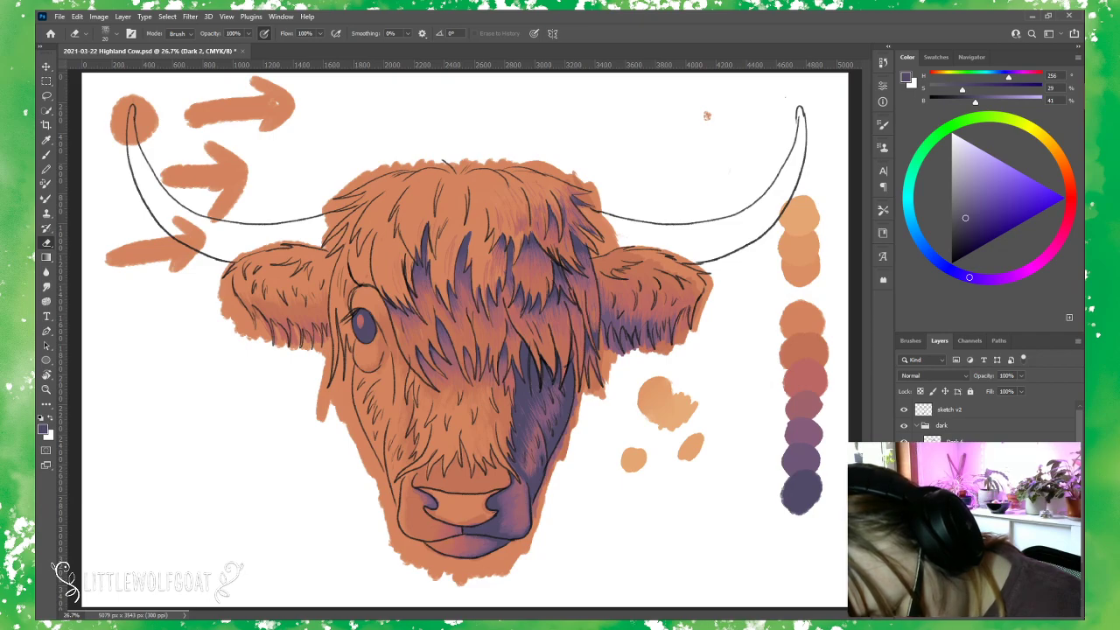
key("alt+bracketleft")
key("alt+bracketleft")
left_click(927, 427)
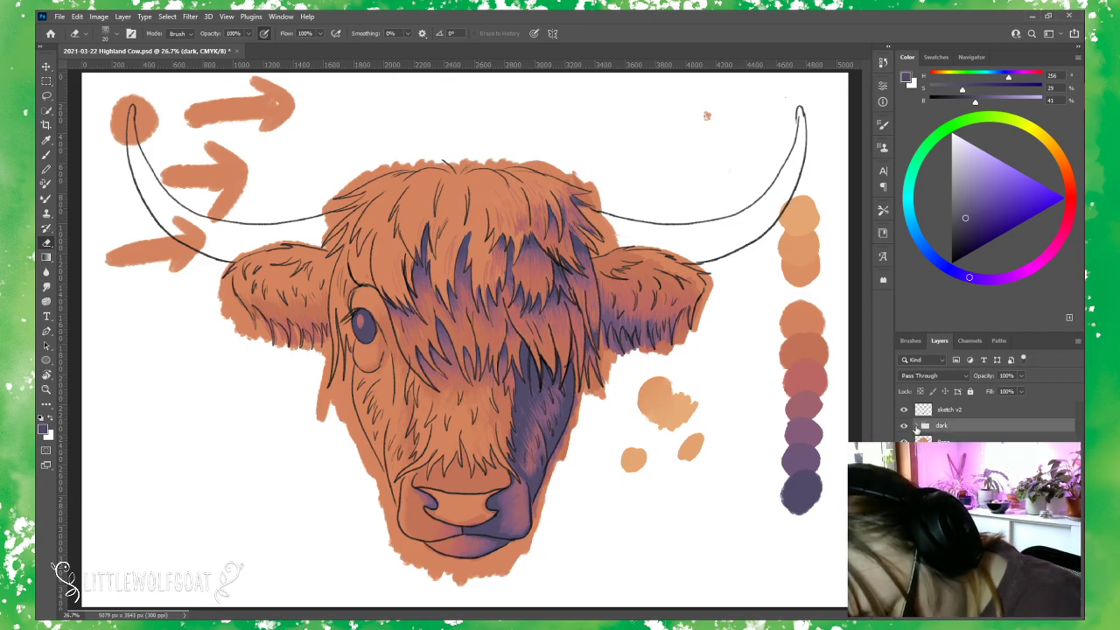
left_click(903, 427)
left_click(903, 427)
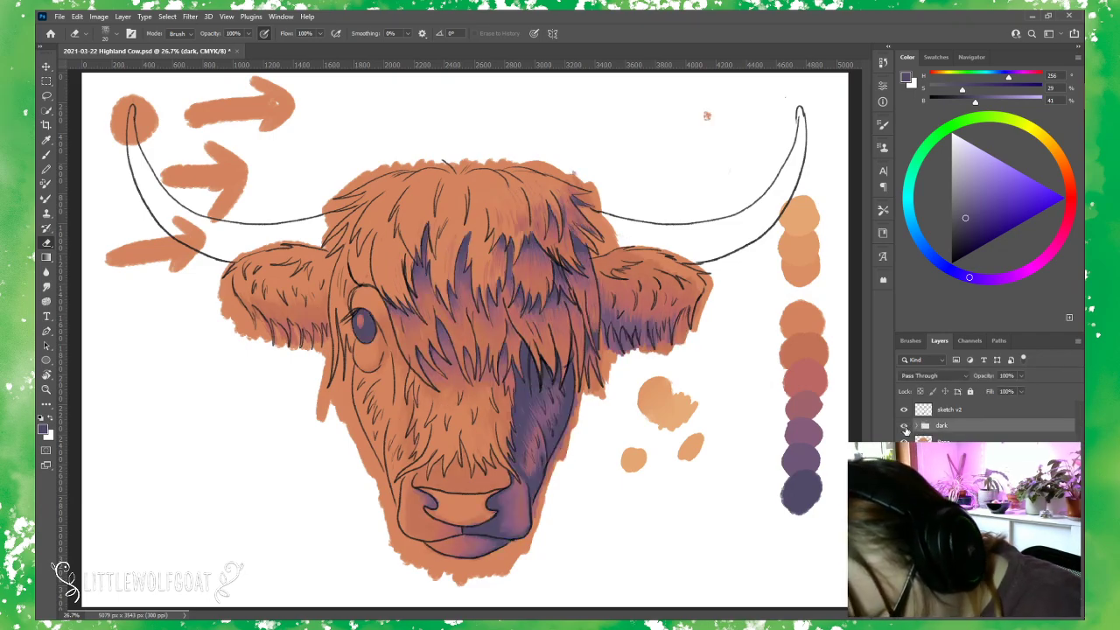
left_click(904, 425)
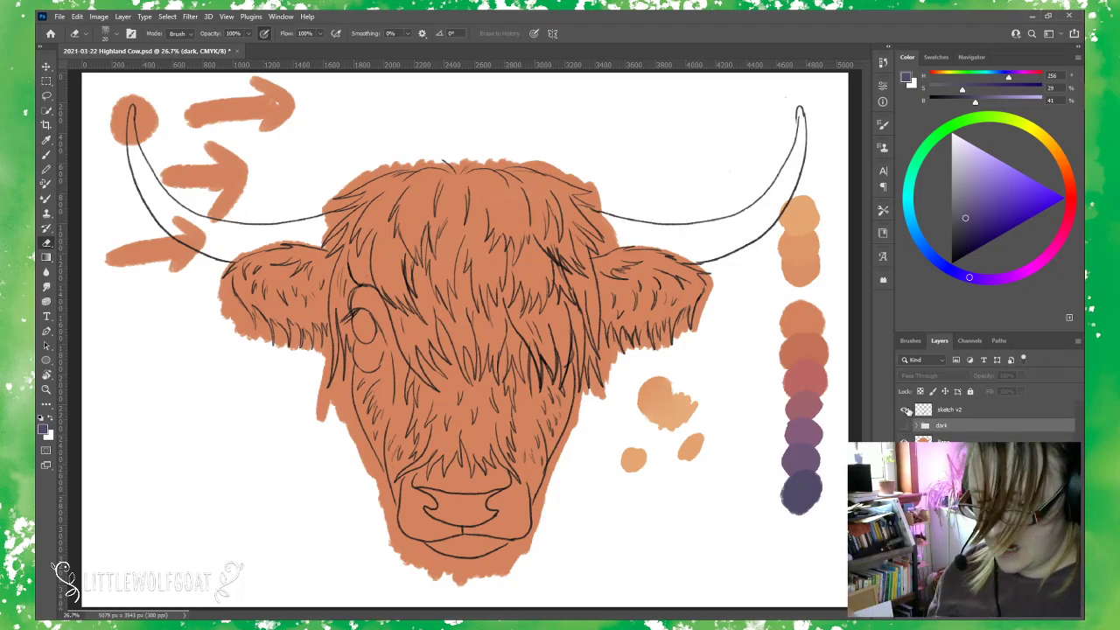
left_click(905, 426)
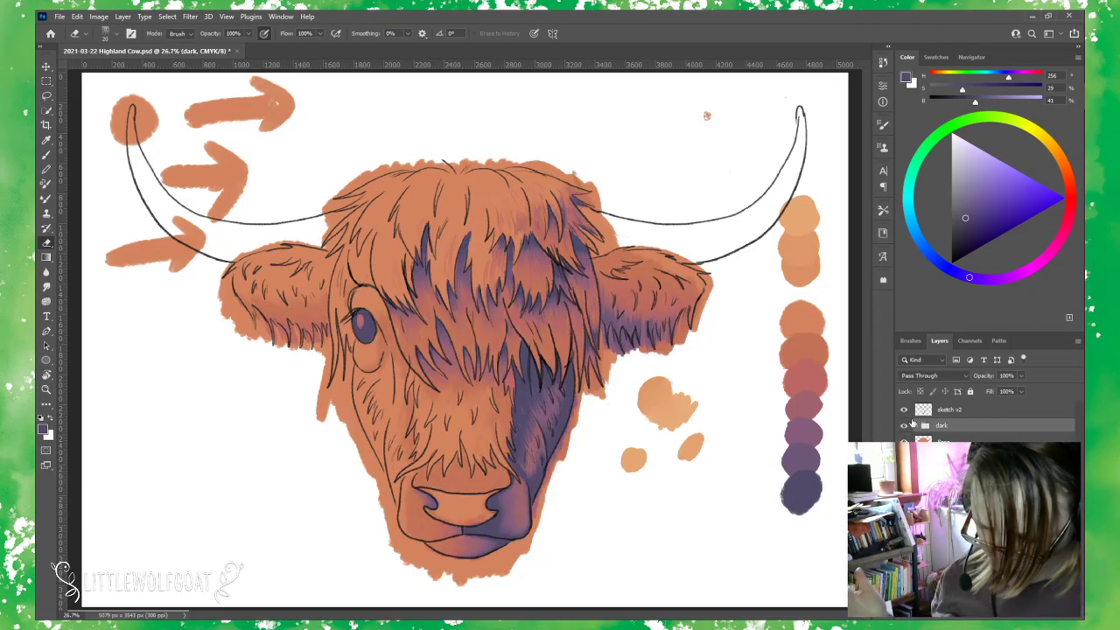